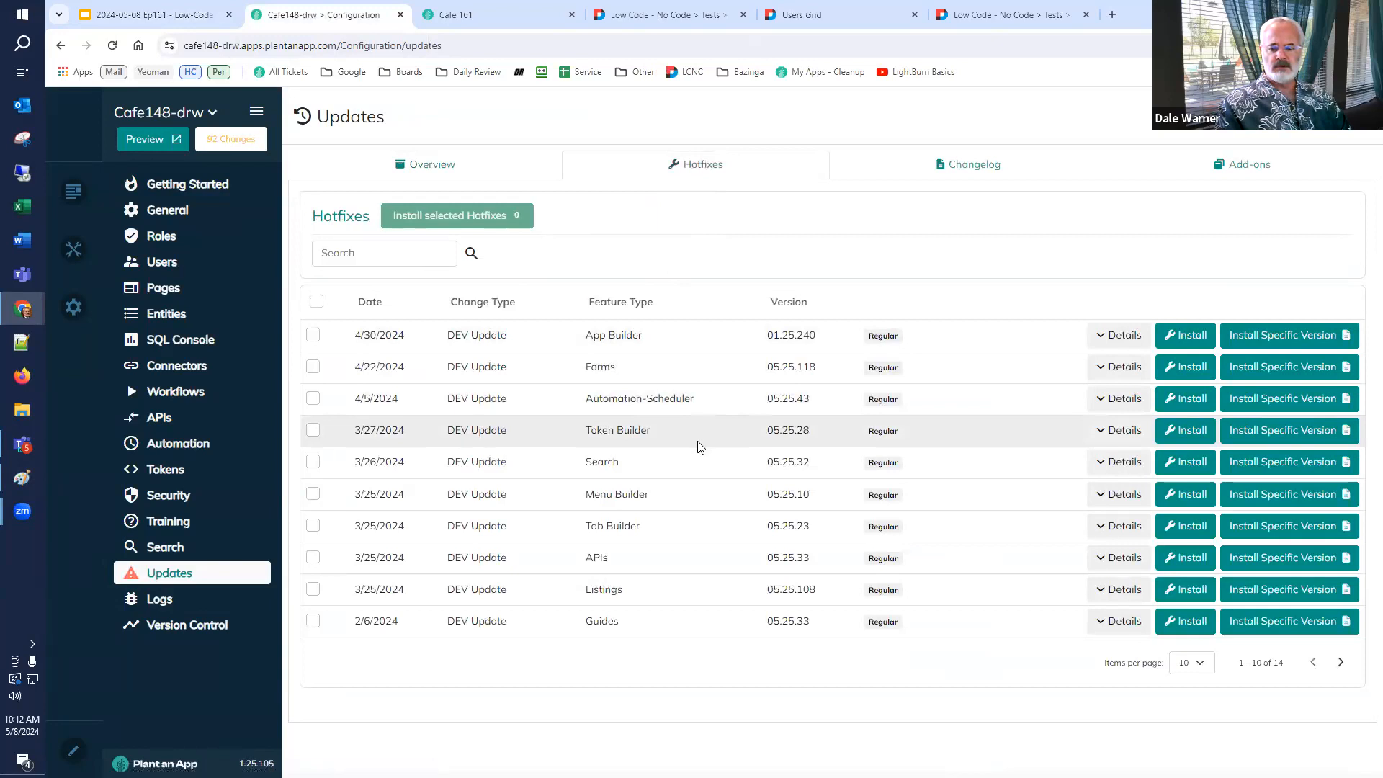
Show 50 hotfixes per page and install the App Builder hotfix, confirming the installation.
{"action": "left_click", "coordinate": [1184, 663]}
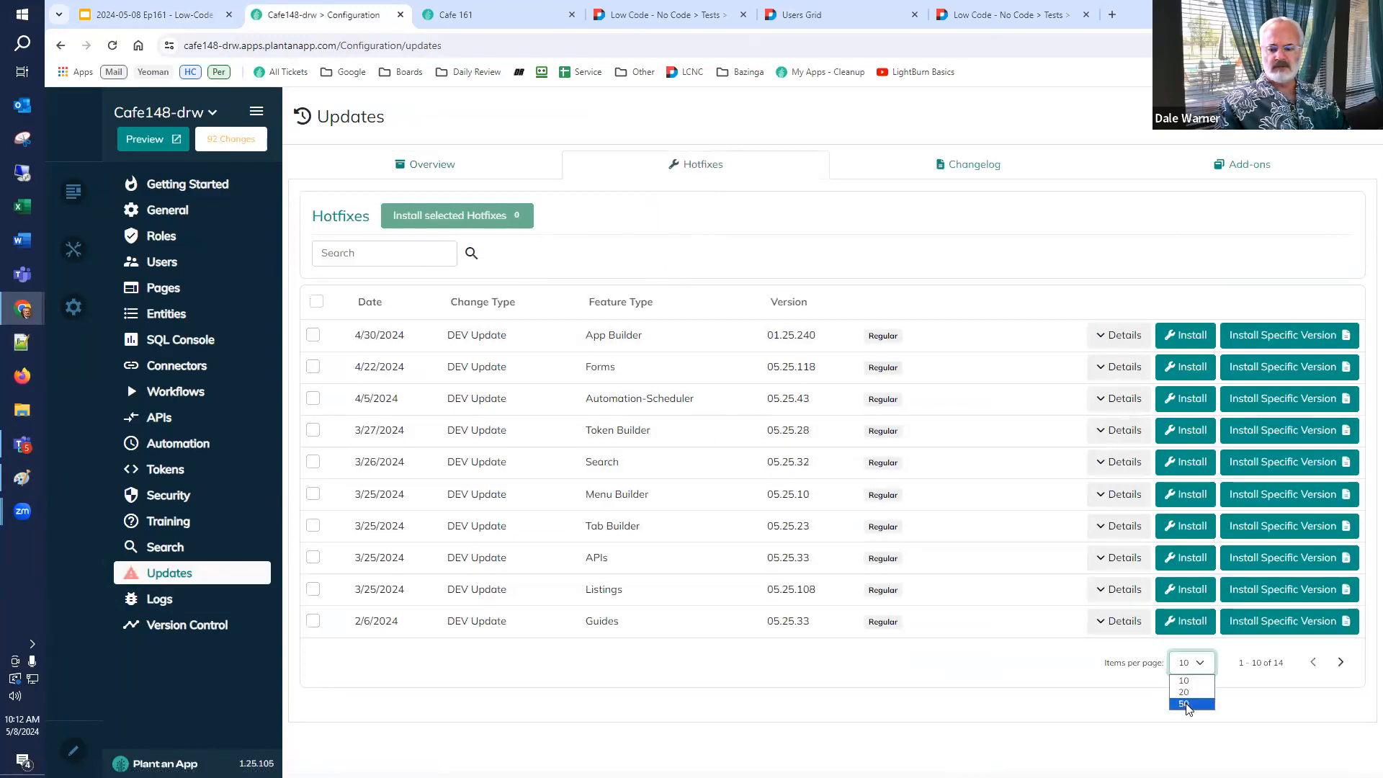
{"action": "left_click", "coordinate": [1186, 705]}
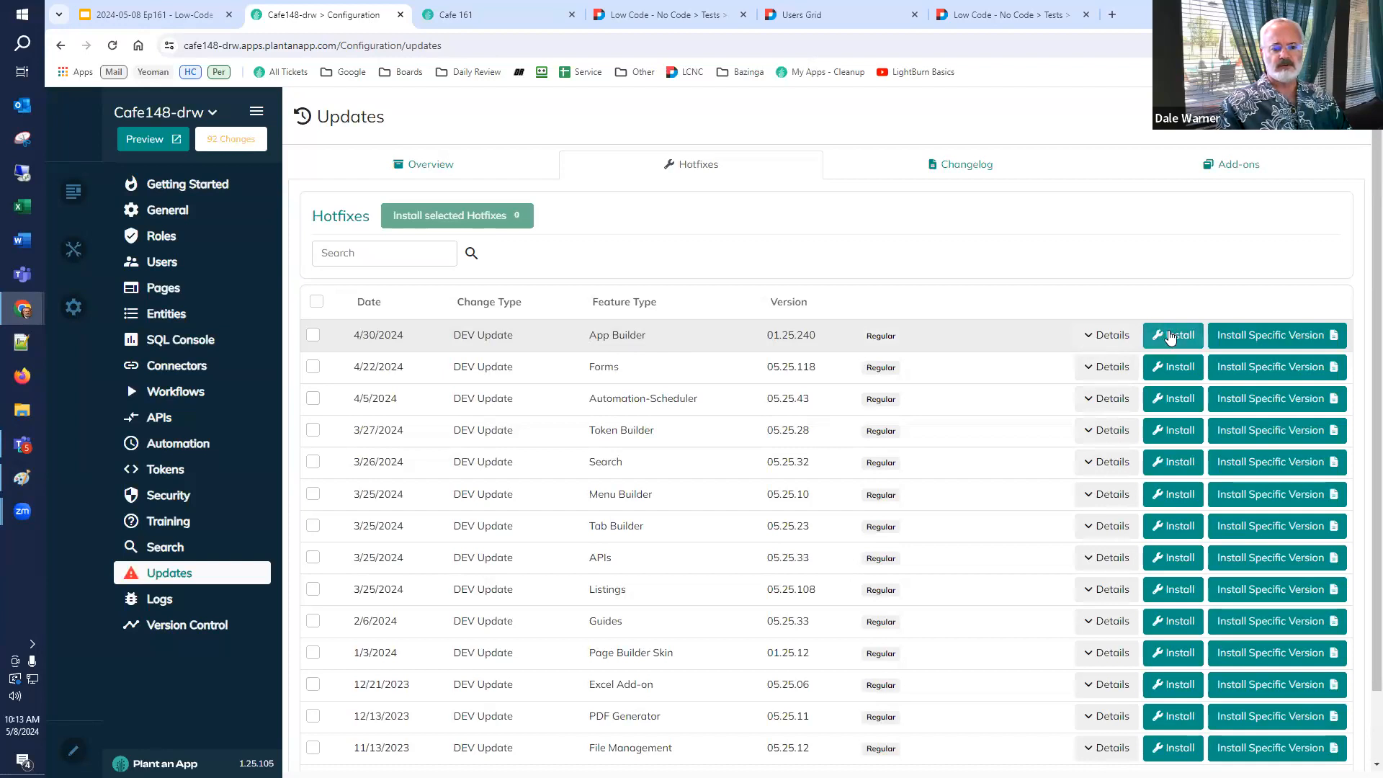
{"action": "left_click", "coordinate": [1171, 337]}
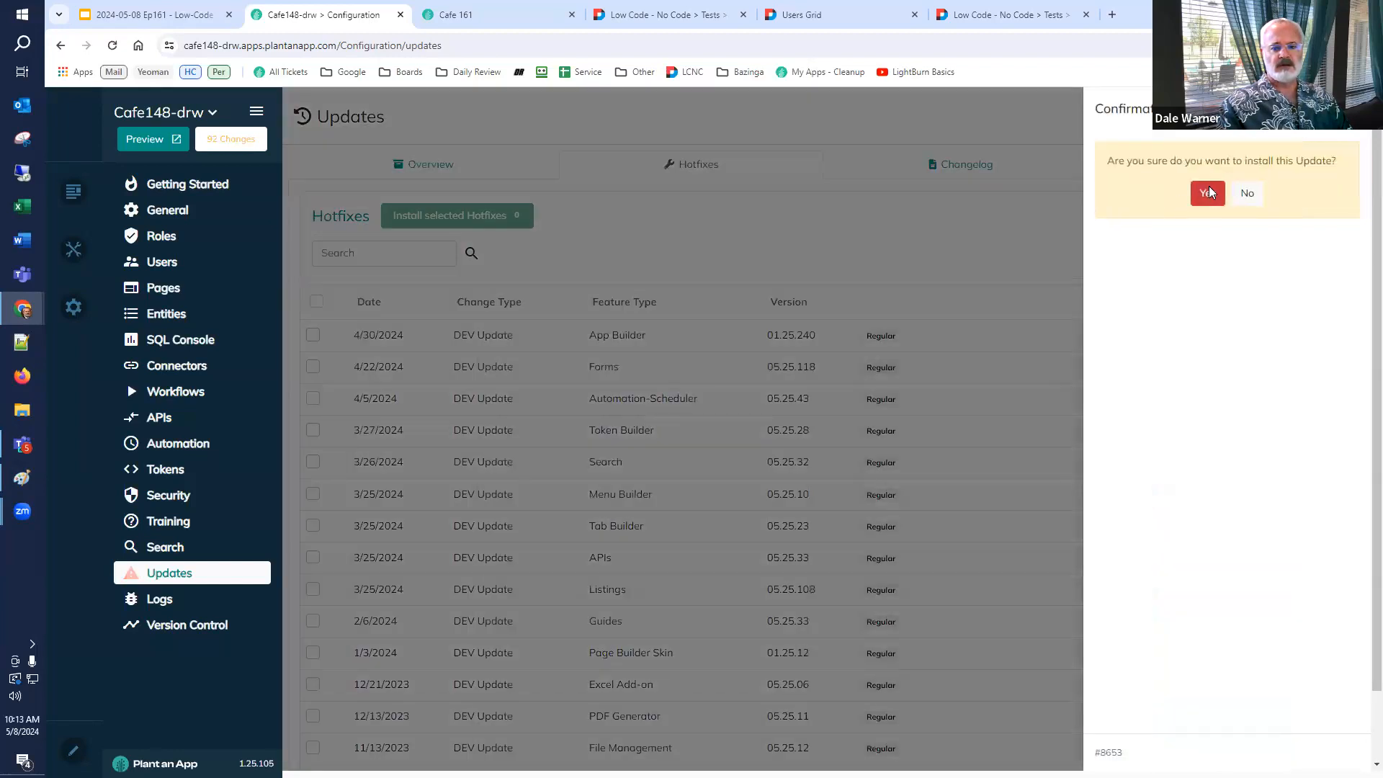
{"action": "left_click", "coordinate": [1207, 193]}
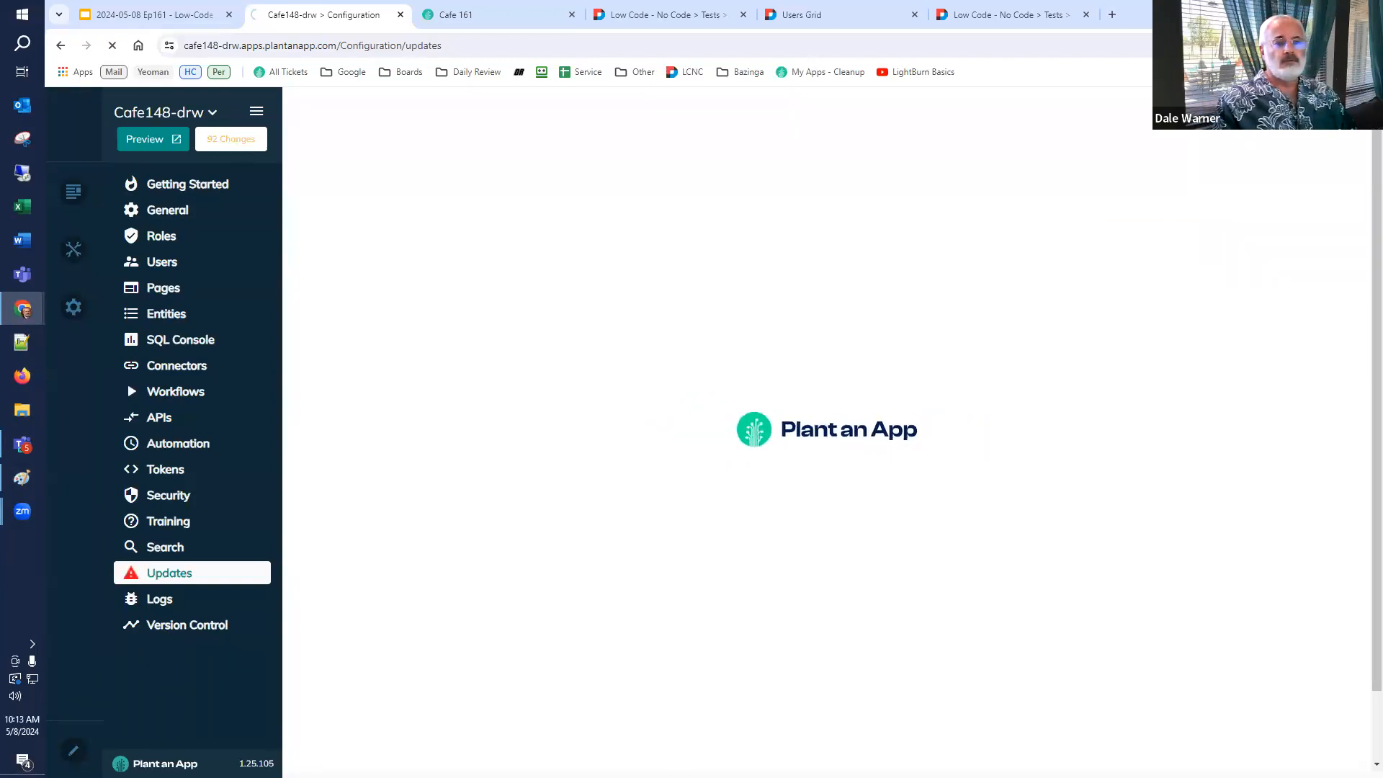
Put the configuration tab and the Cafe 161 tab into a new tab group named Cafe 161.
{"action": "left_click", "coordinate": [167, 15]}
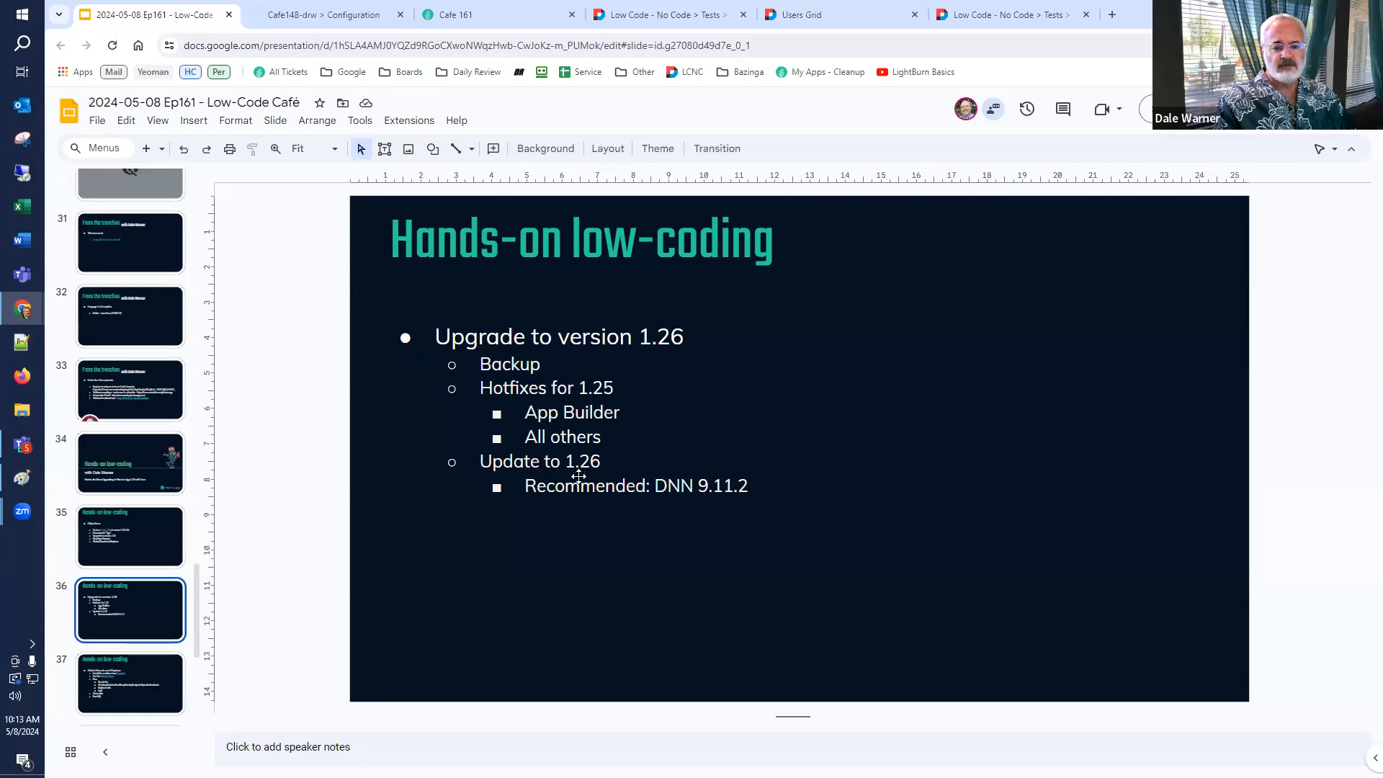
{"action": "left_click", "coordinate": [289, 16]}
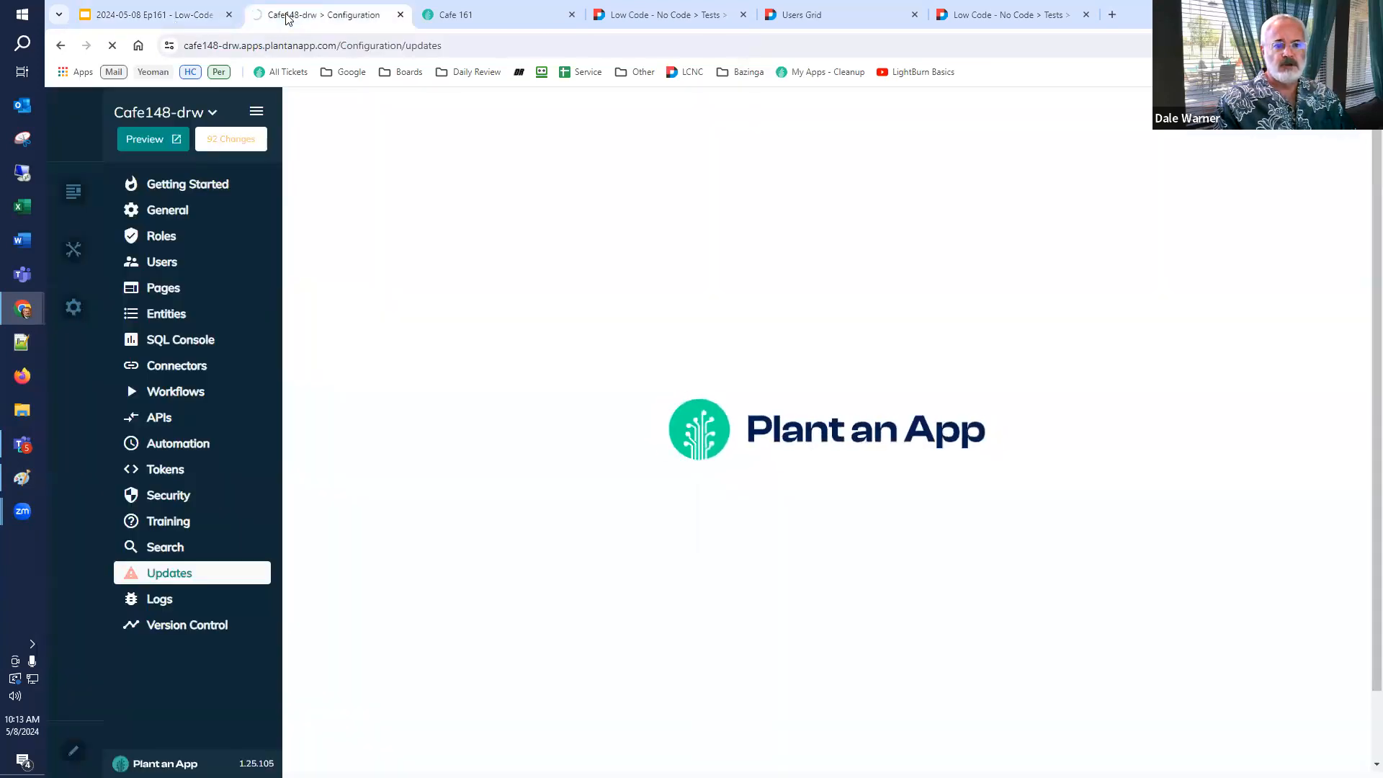
{"action": "right_click", "coordinate": [288, 18]}
{"action": "mouse_move", "coordinate": [455, 69]}
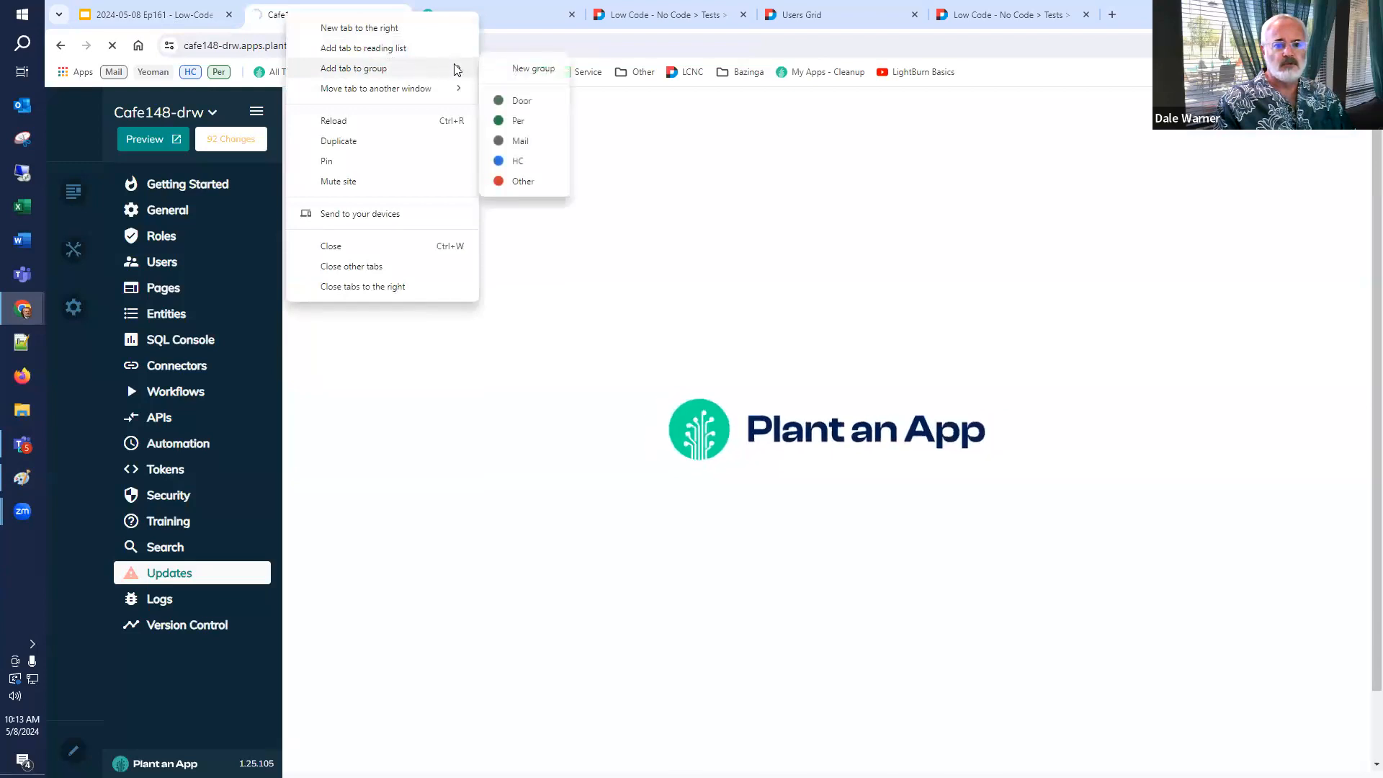
{"action": "left_click", "coordinate": [533, 68]}
{"action": "type", "text": "Cafe 161"}
{"action": "key", "text": "Return"}
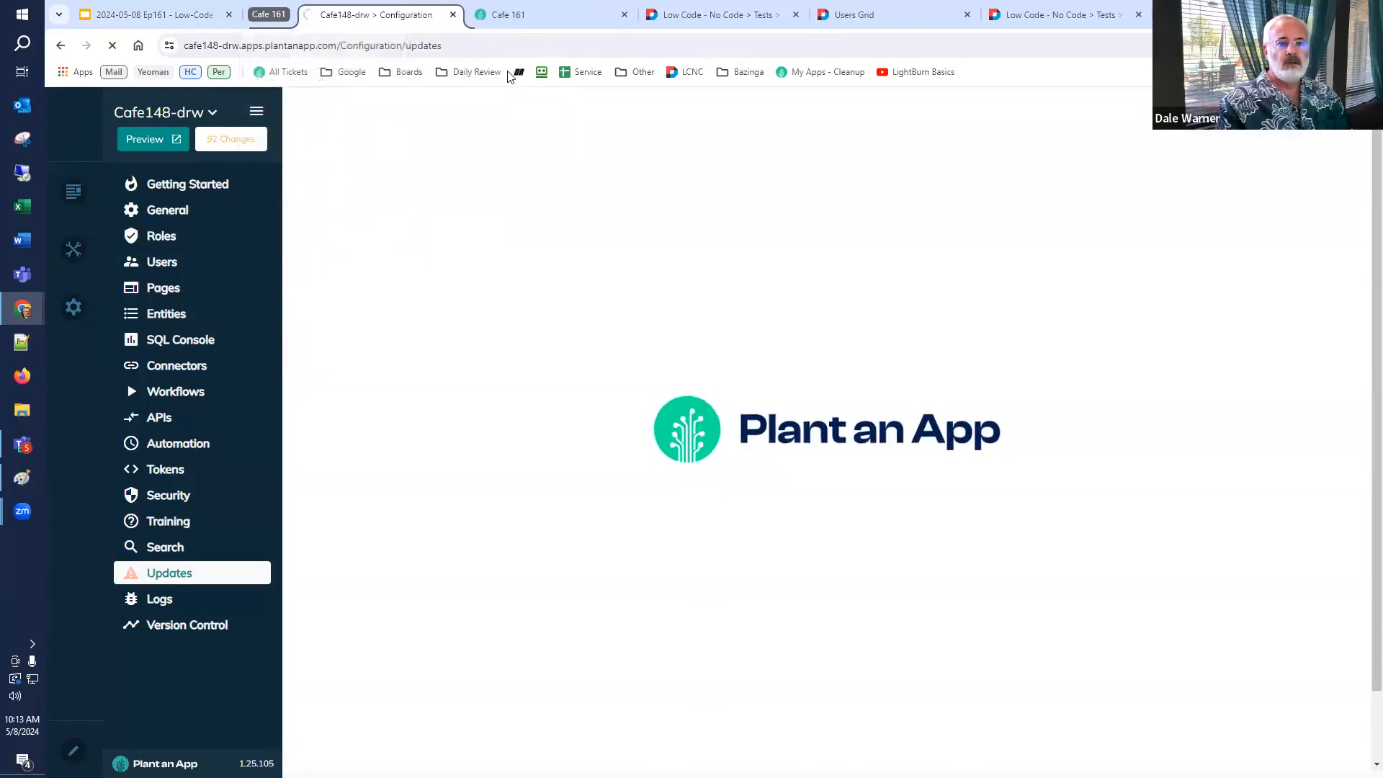
{"action": "left_click", "coordinate": [508, 16]}
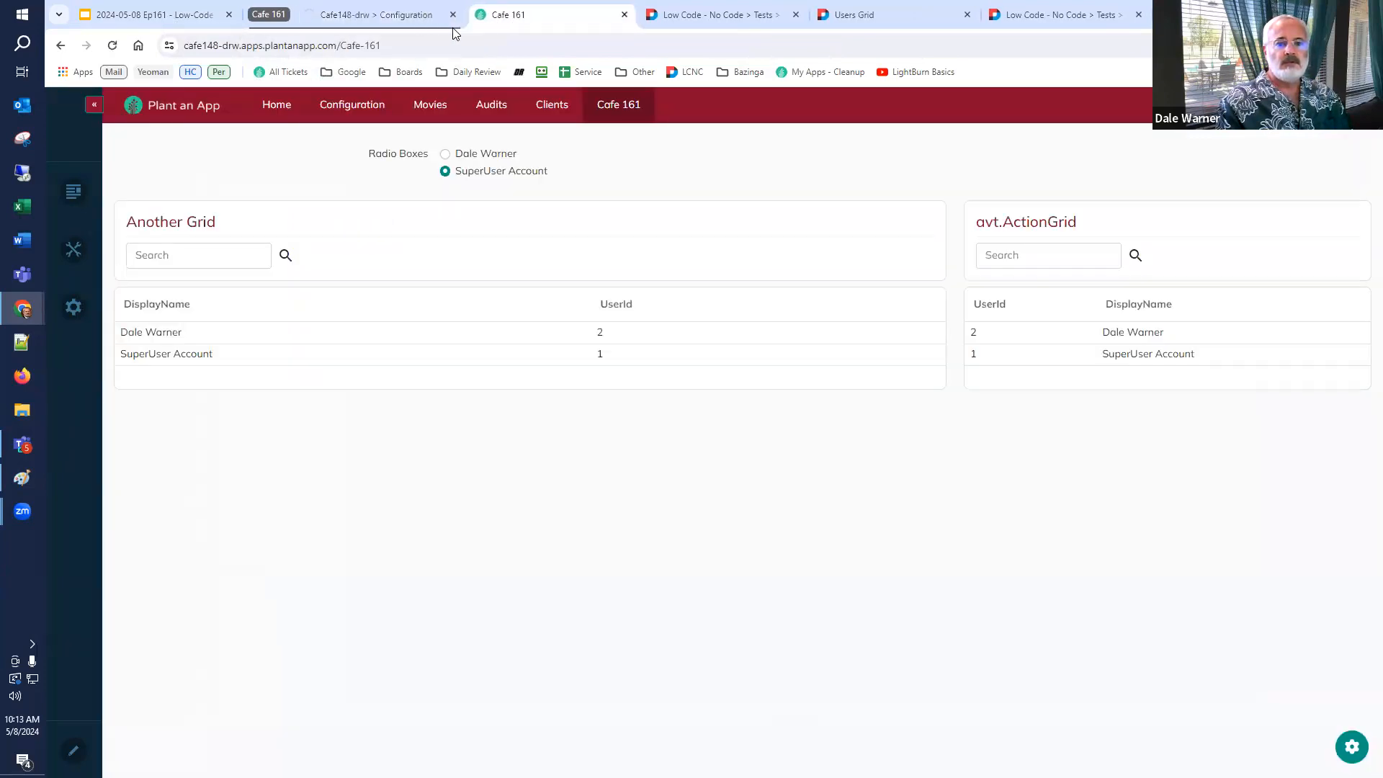
{"action": "left_click_drag", "start_coordinate": [516, 20], "coordinate": [419, 33]}
Create a new tab group named Lazy Load holding the Low Code test tabs and the Users Grid tab.
{"action": "left_click", "coordinate": [721, 16]}
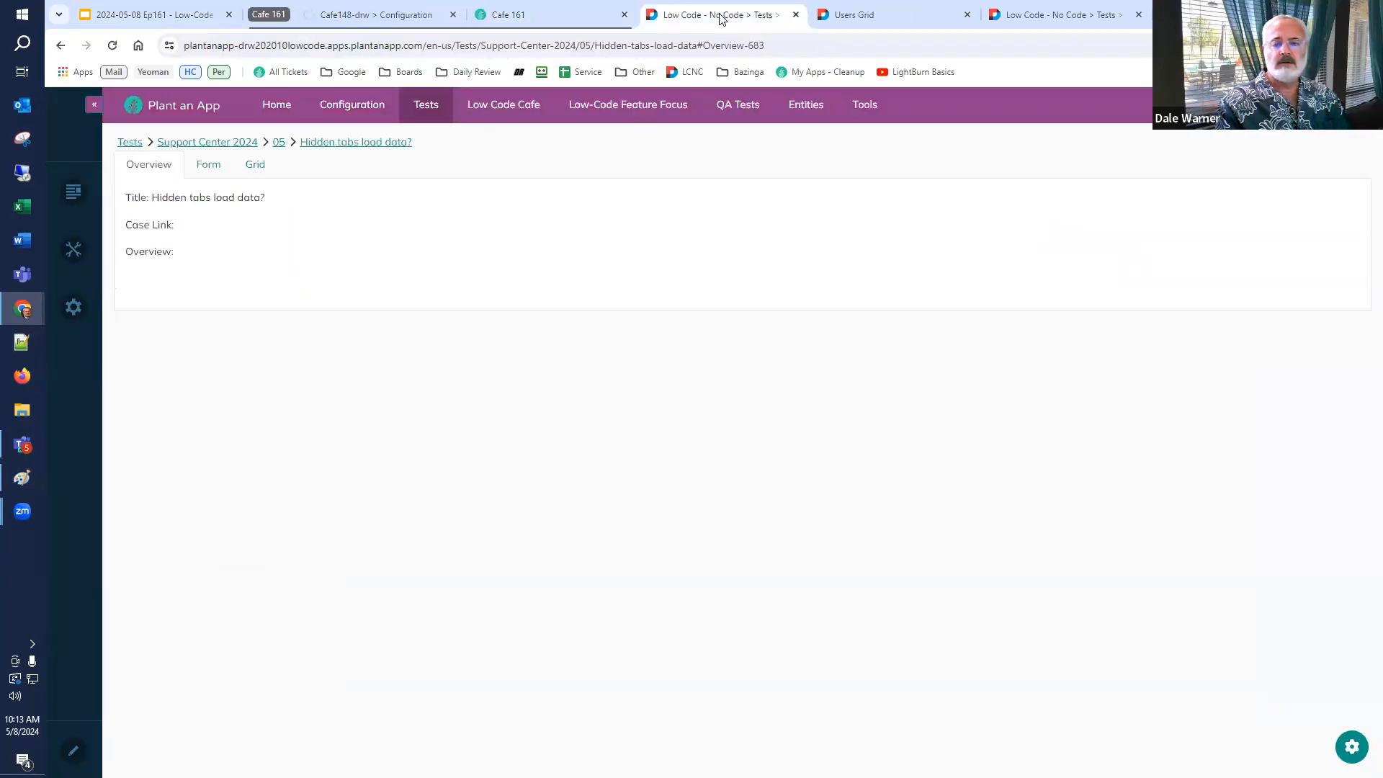
{"action": "right_click", "coordinate": [721, 16]}
{"action": "mouse_move", "coordinate": [880, 72]}
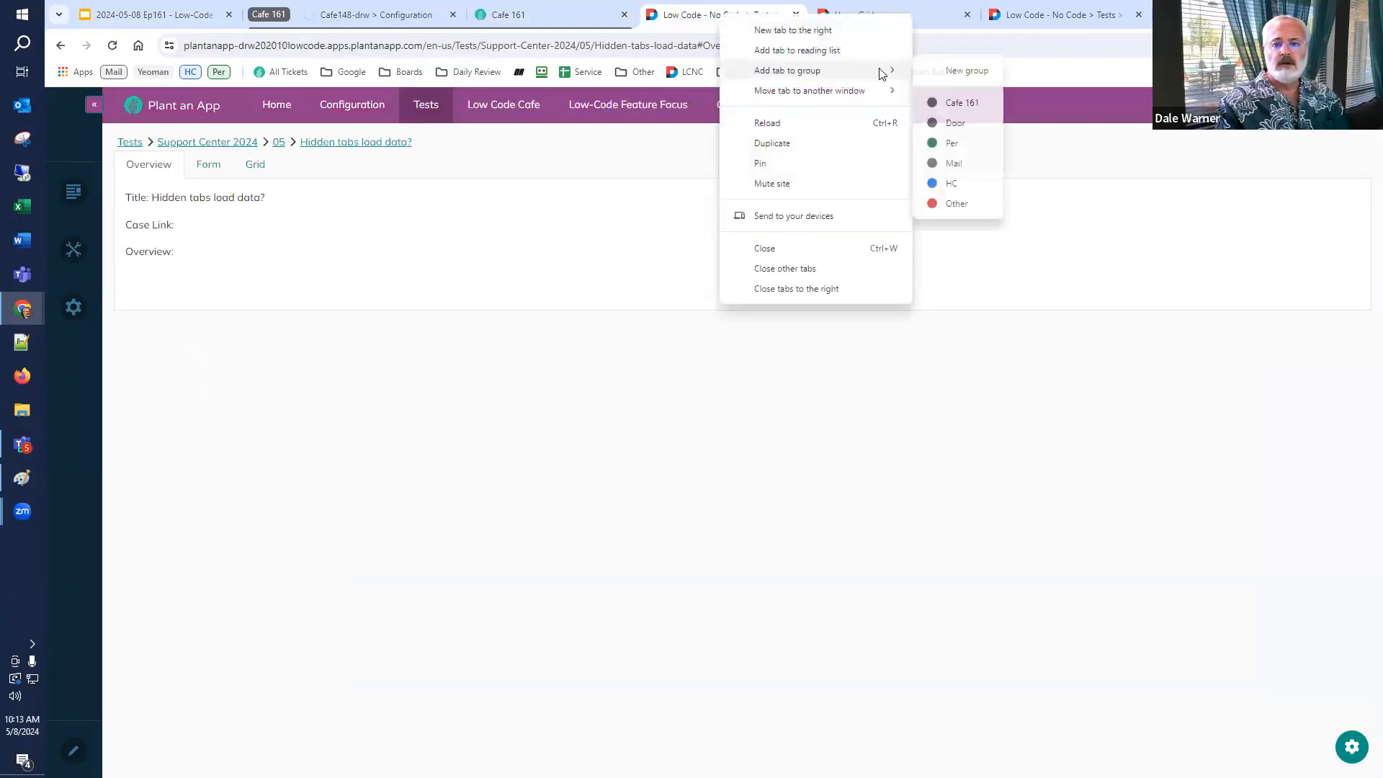
{"action": "left_click", "coordinate": [951, 72]}
{"action": "type", "text": "Lazy Load"}
{"action": "left_click", "coordinate": [836, 23]}
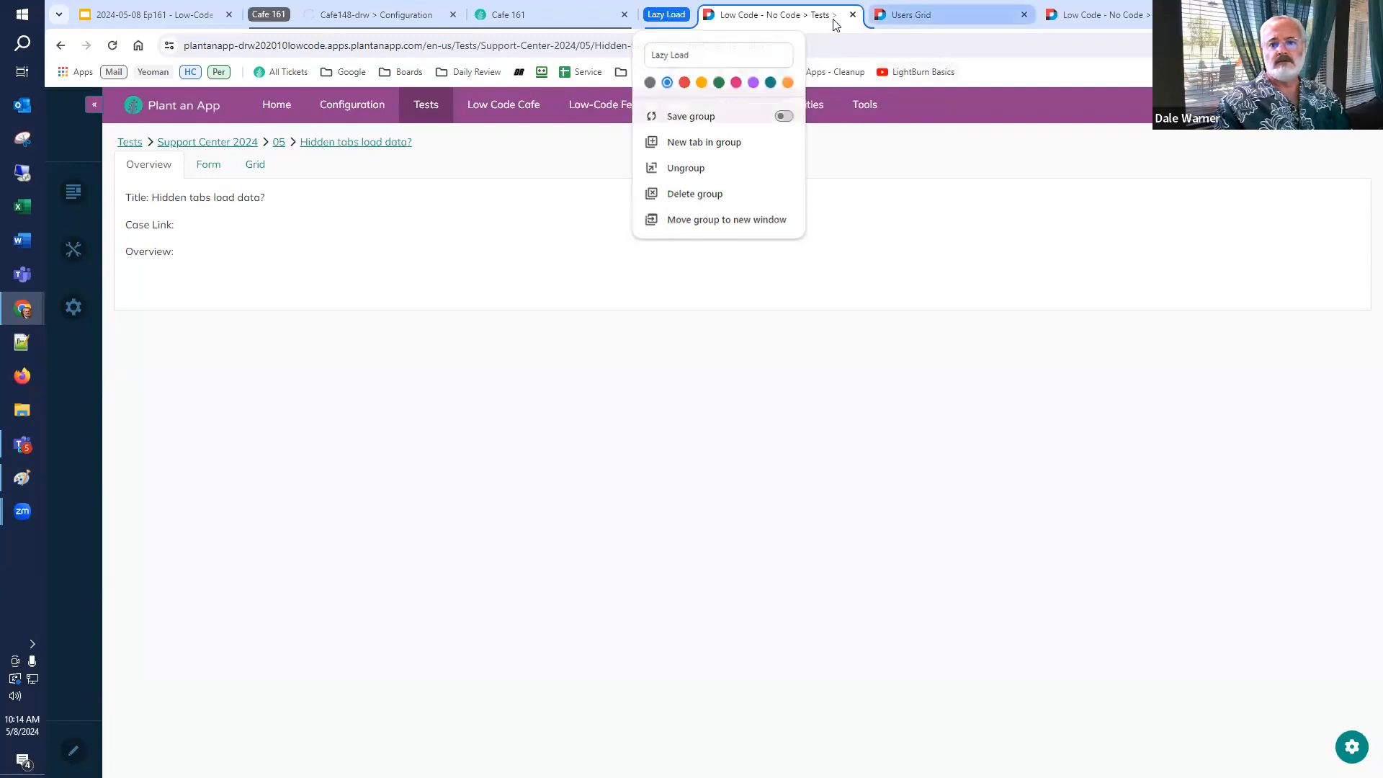
{"action": "left_click", "coordinate": [911, 15]}
{"action": "left_click", "coordinate": [1038, 21]}
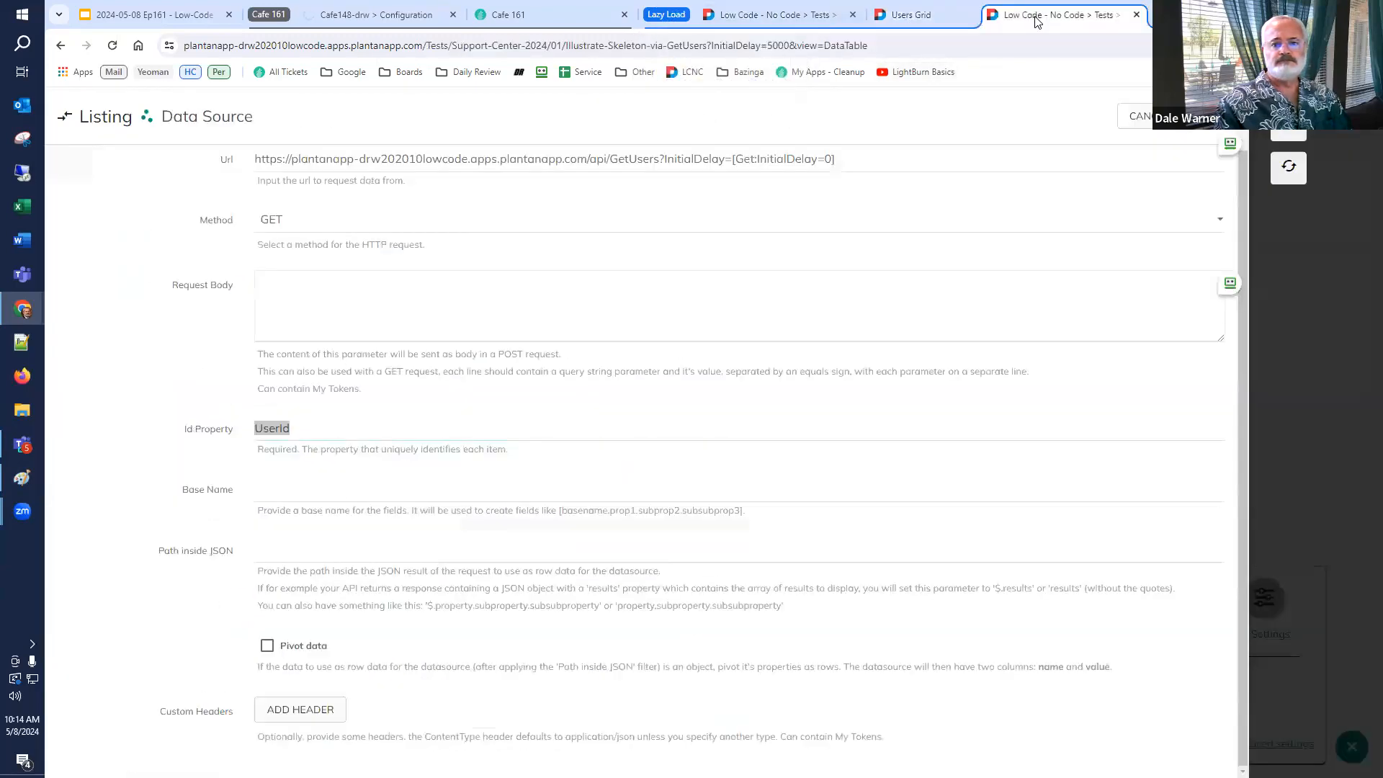
Collapse the Cafe 161 tab group and reopen the Lazy Load group's test page.
{"action": "left_click", "coordinate": [666, 14]}
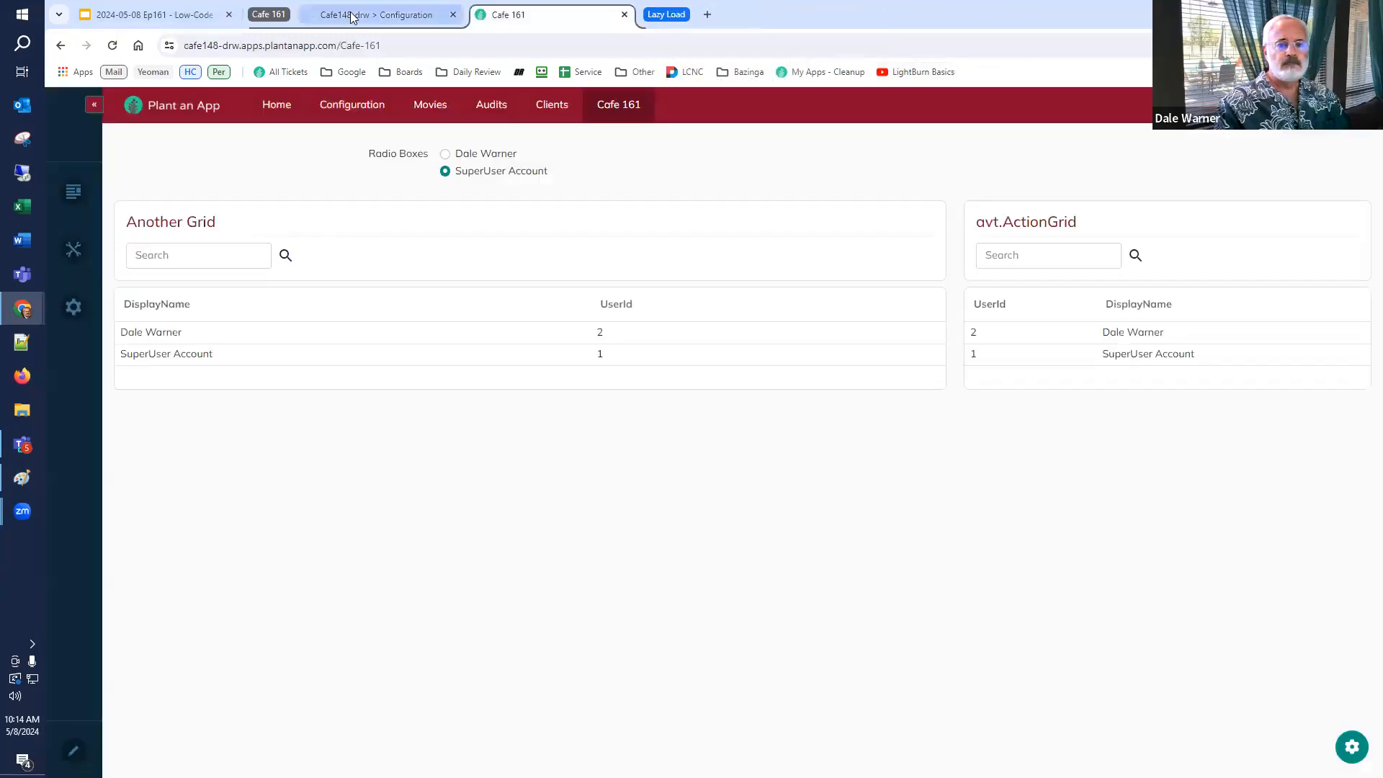
{"action": "left_click", "coordinate": [353, 15]}
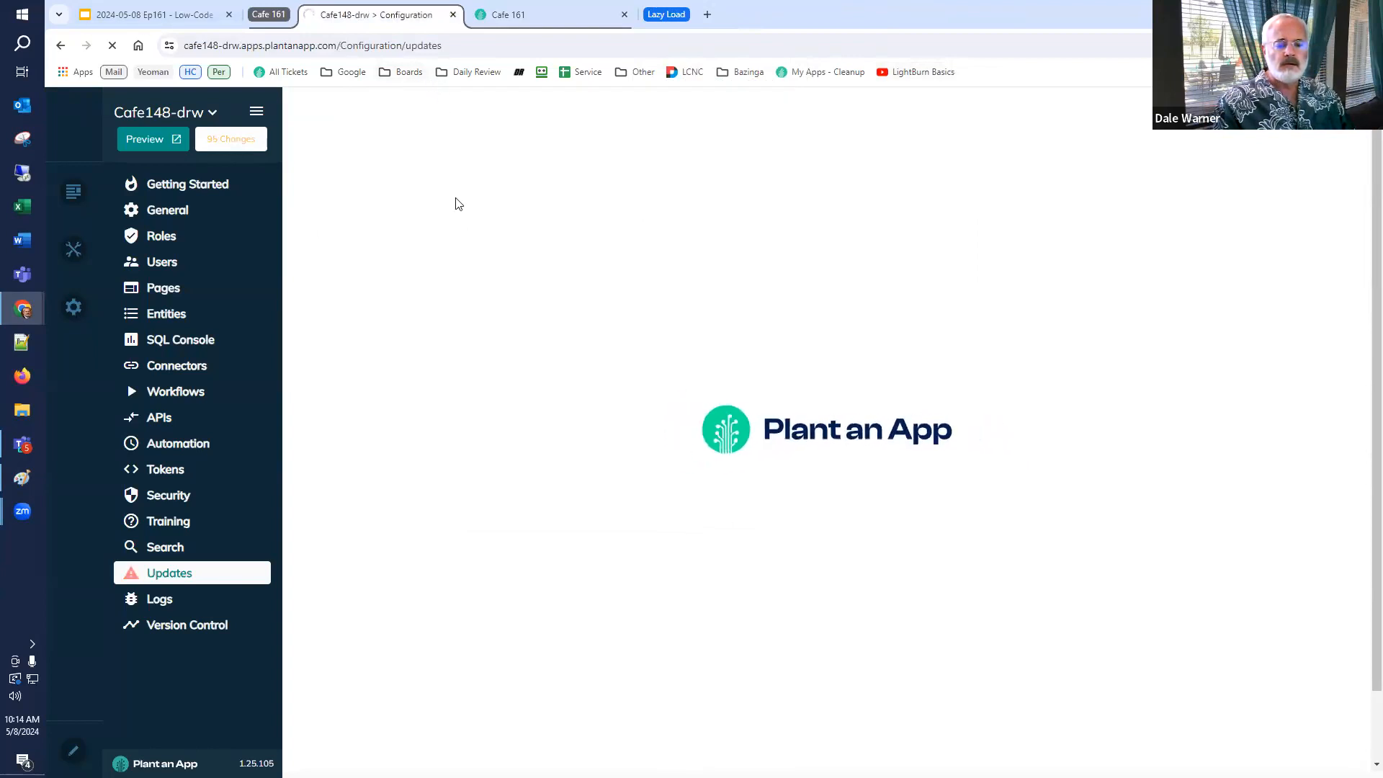
{"action": "left_click", "coordinate": [667, 15]}
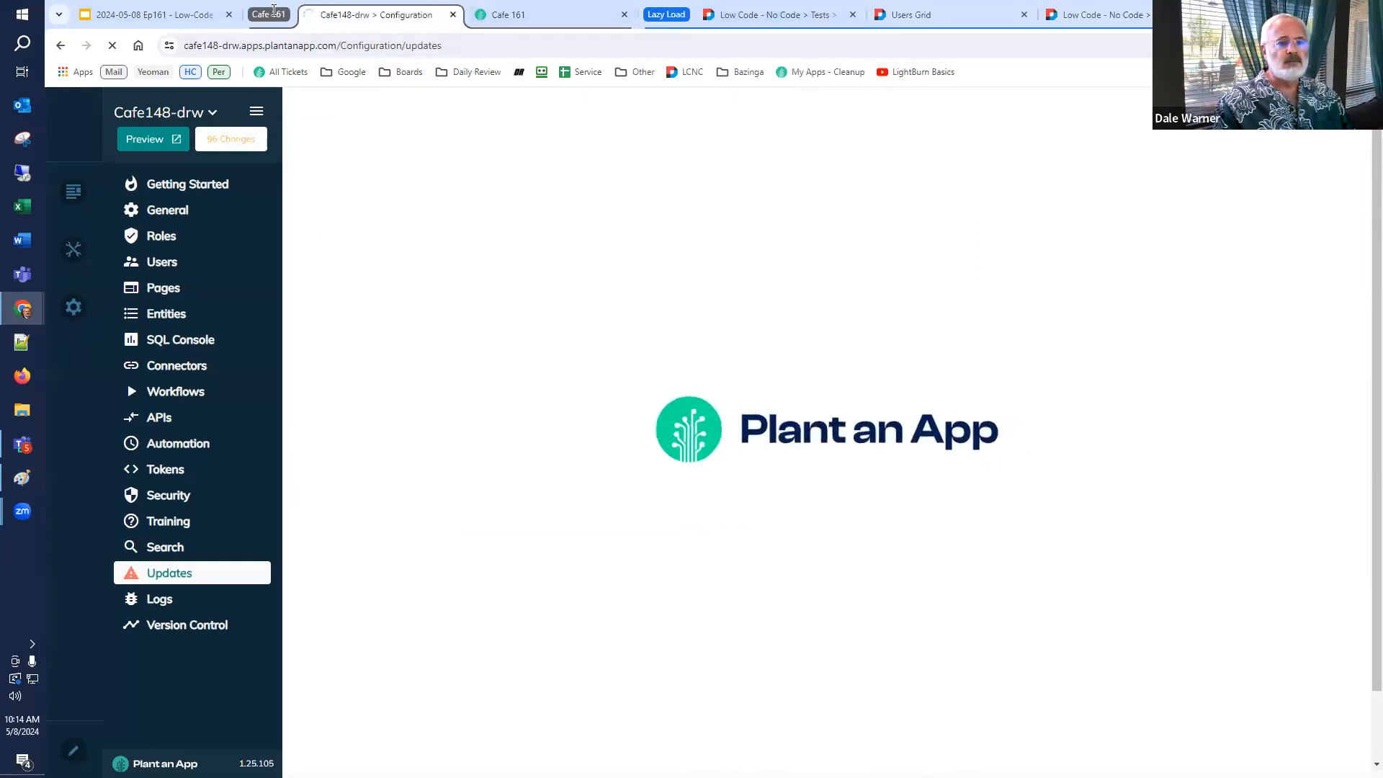
{"action": "left_click", "coordinate": [273, 14]}
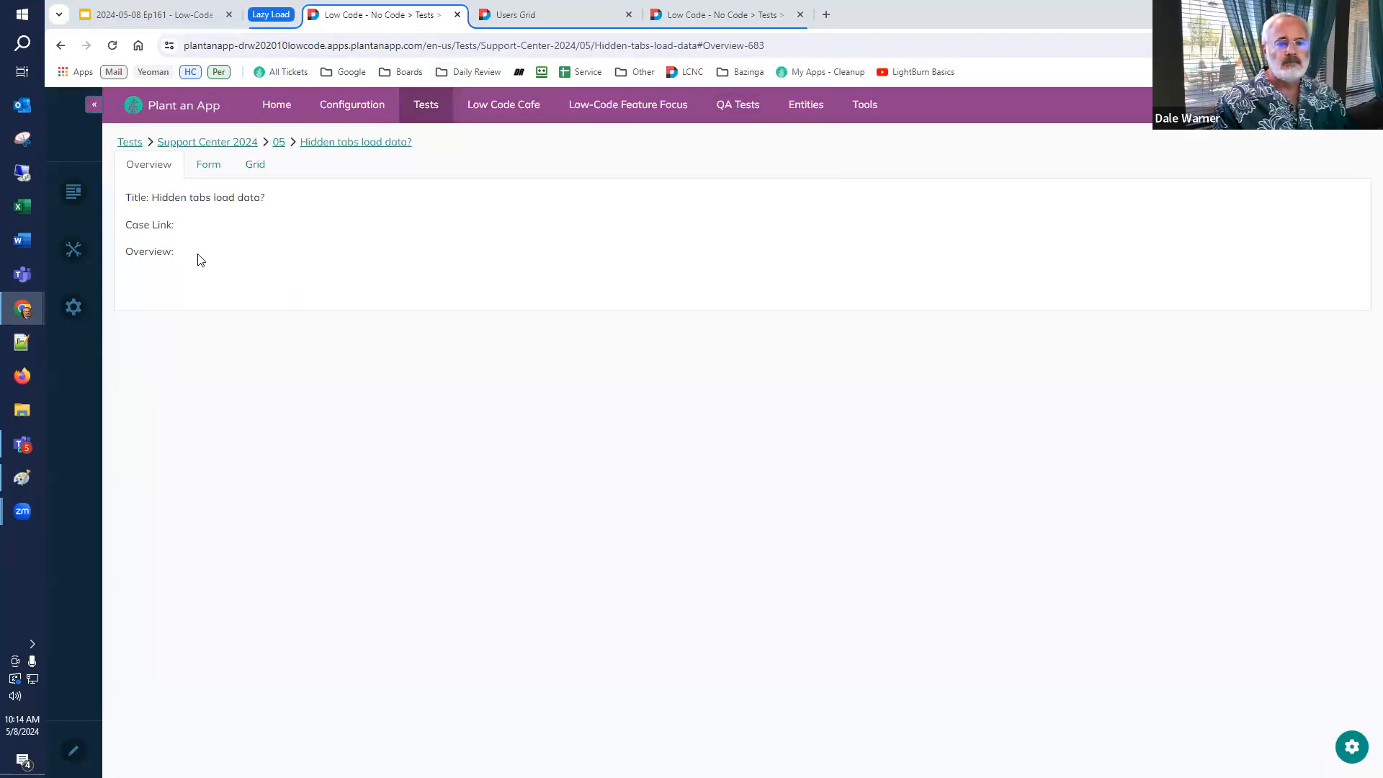
Reload the Hidden tabs load data test page.
{"action": "left_click", "coordinate": [112, 45]}
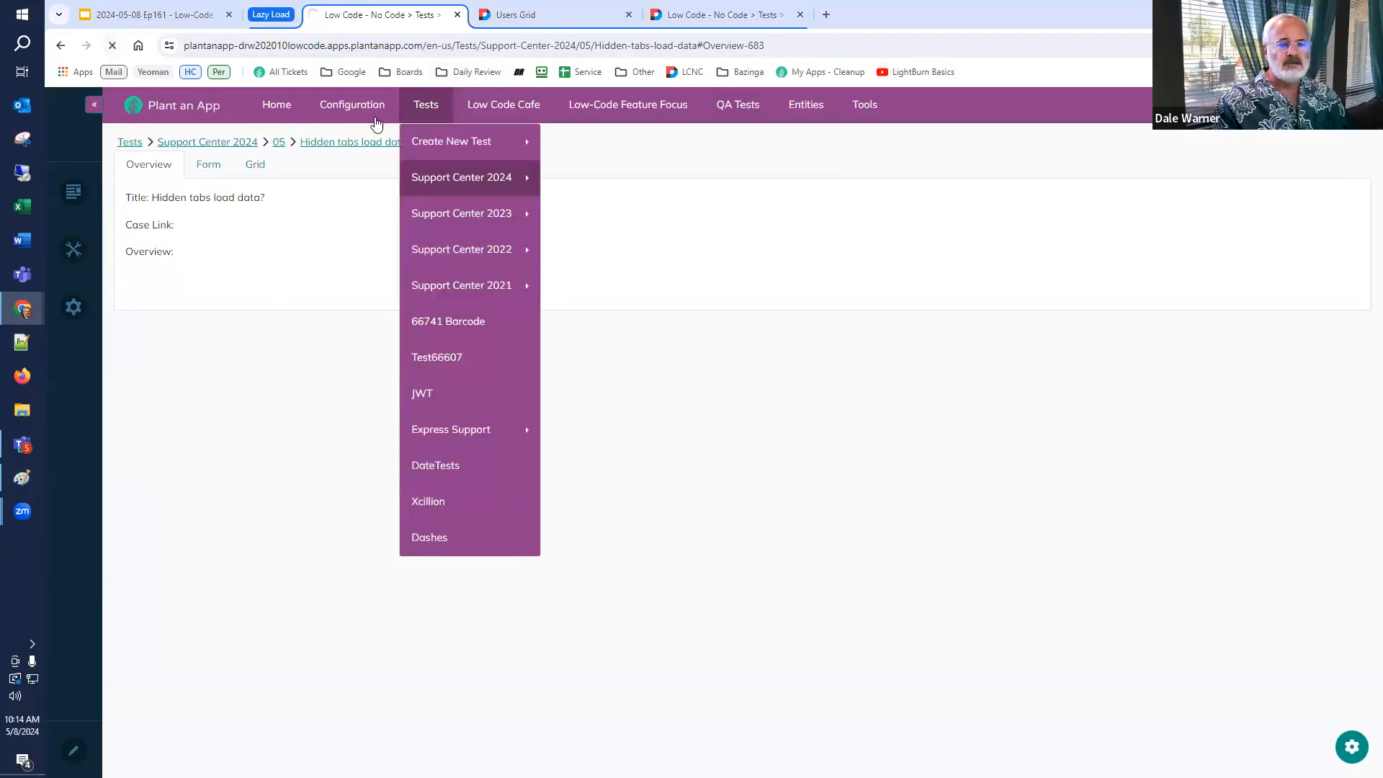
{"action": "mouse_move", "coordinate": [374, 122]}
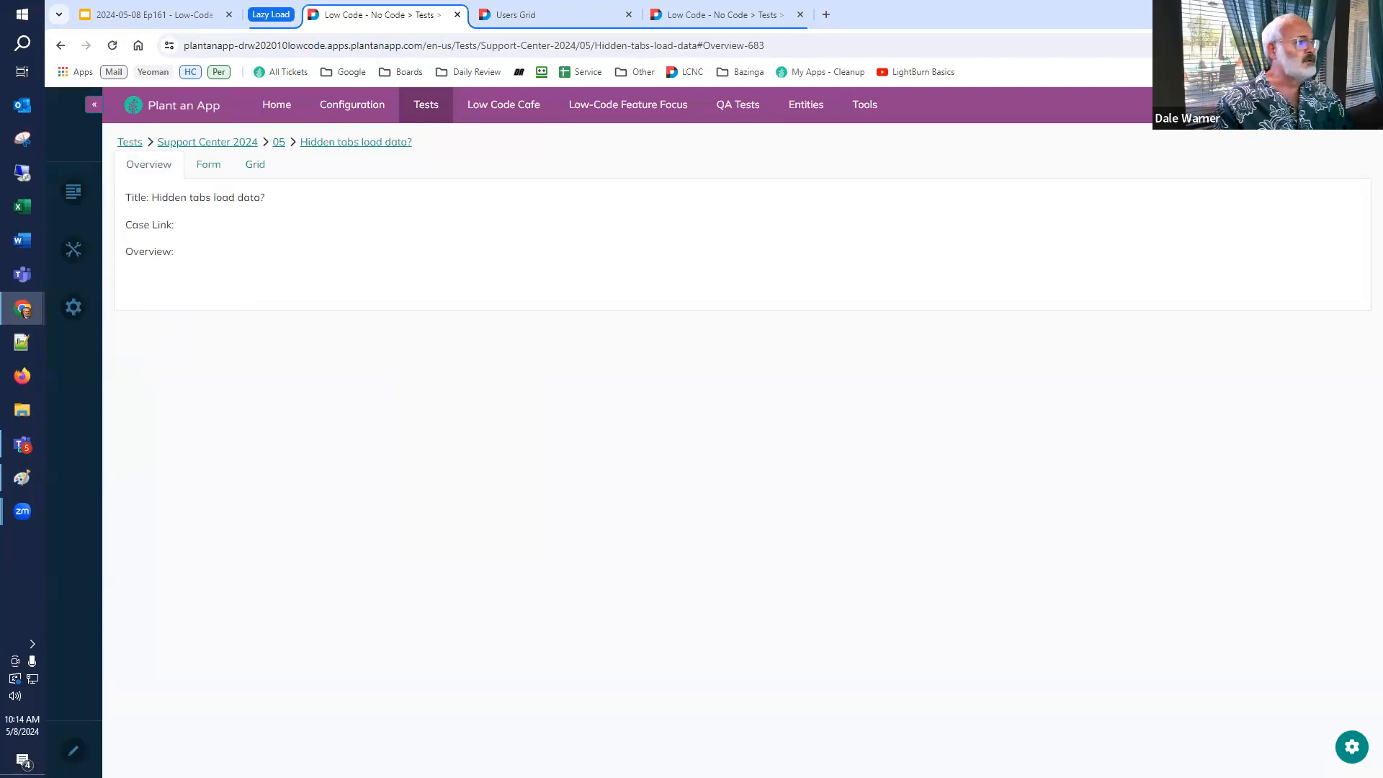
{"action": "left_click_drag", "start_coordinate": [202, 40], "coordinate": [241, 21]}
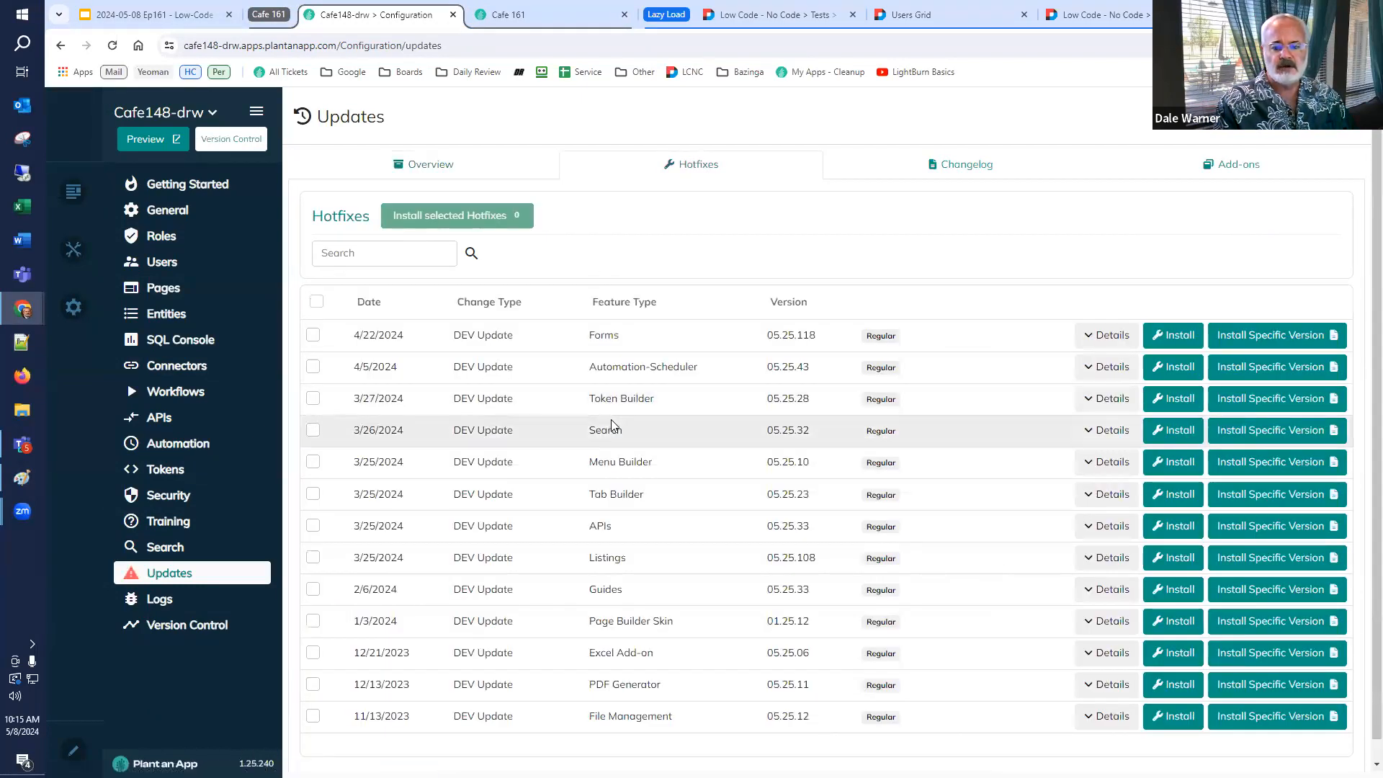
Select all remaining hotfixes and install the selected hotfixes, confirming with Yes.
{"action": "left_click", "coordinate": [317, 303]}
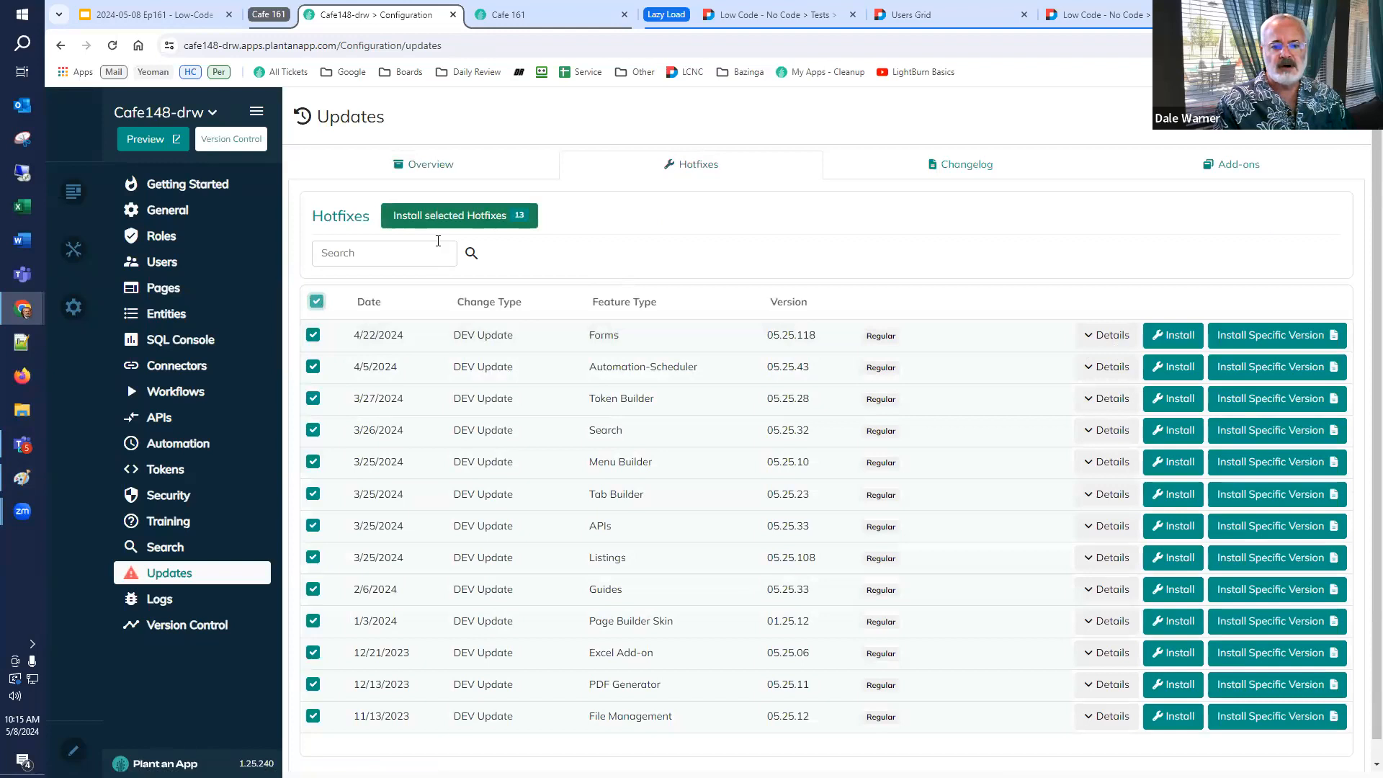
{"action": "left_click", "coordinate": [450, 216]}
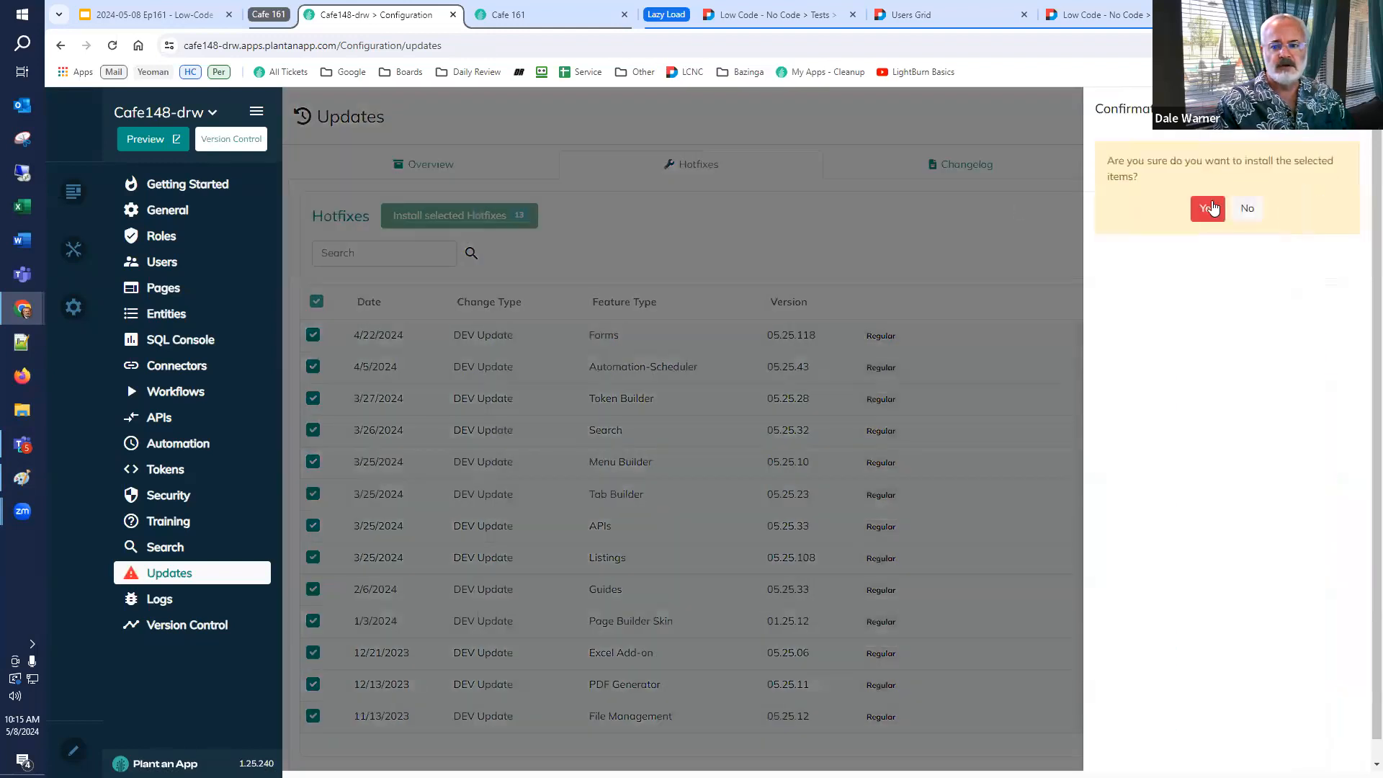
{"action": "left_click", "coordinate": [1208, 208]}
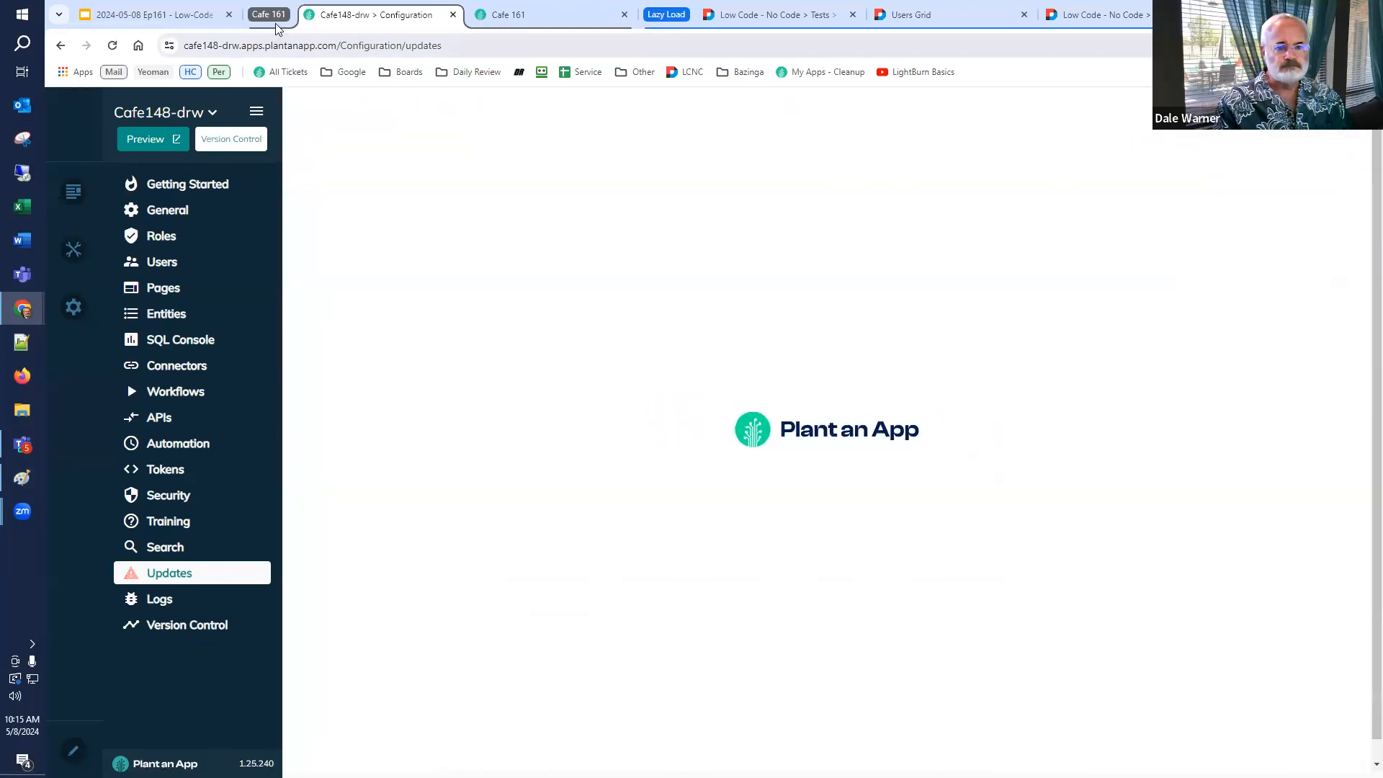
Open the test page's Form and Grid tabs to check whether their data loads.
{"action": "left_click", "coordinate": [274, 16]}
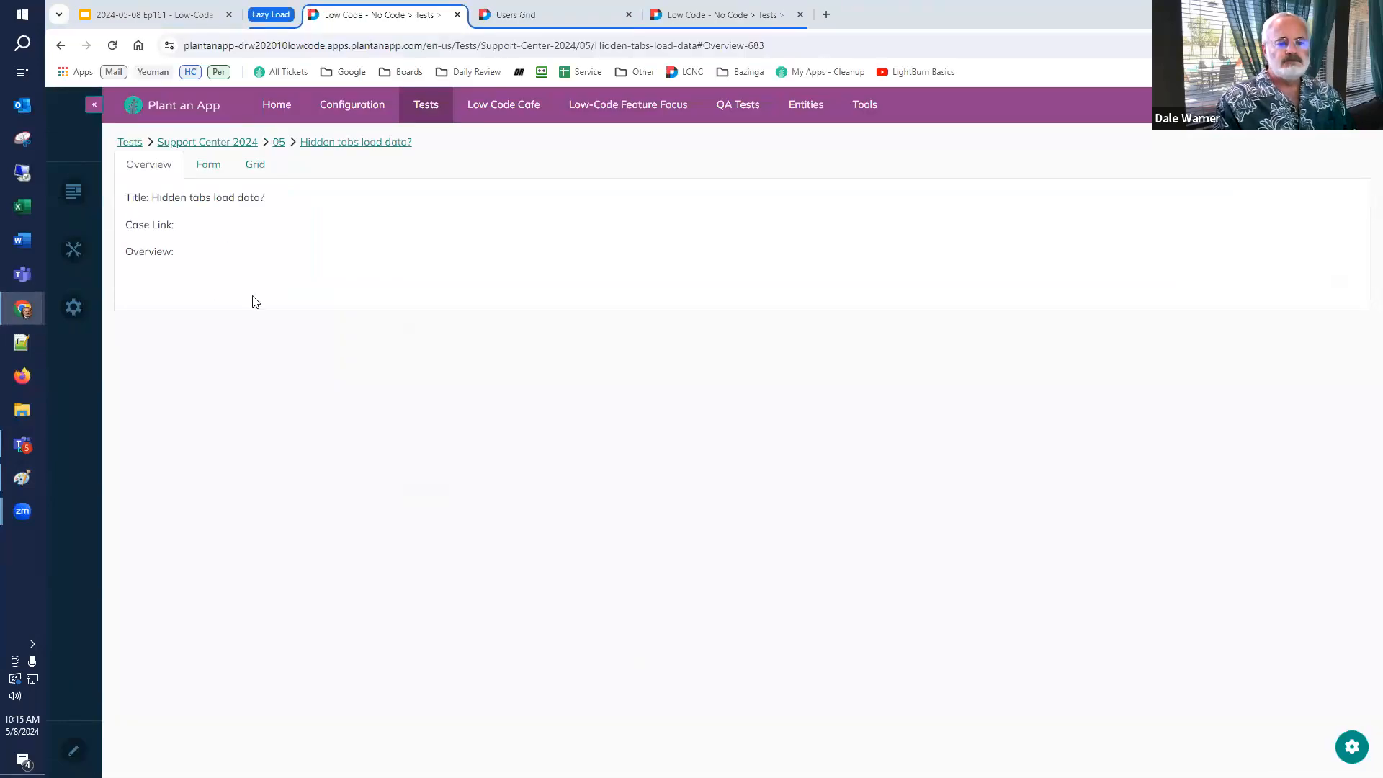
{"action": "left_click", "coordinate": [209, 165]}
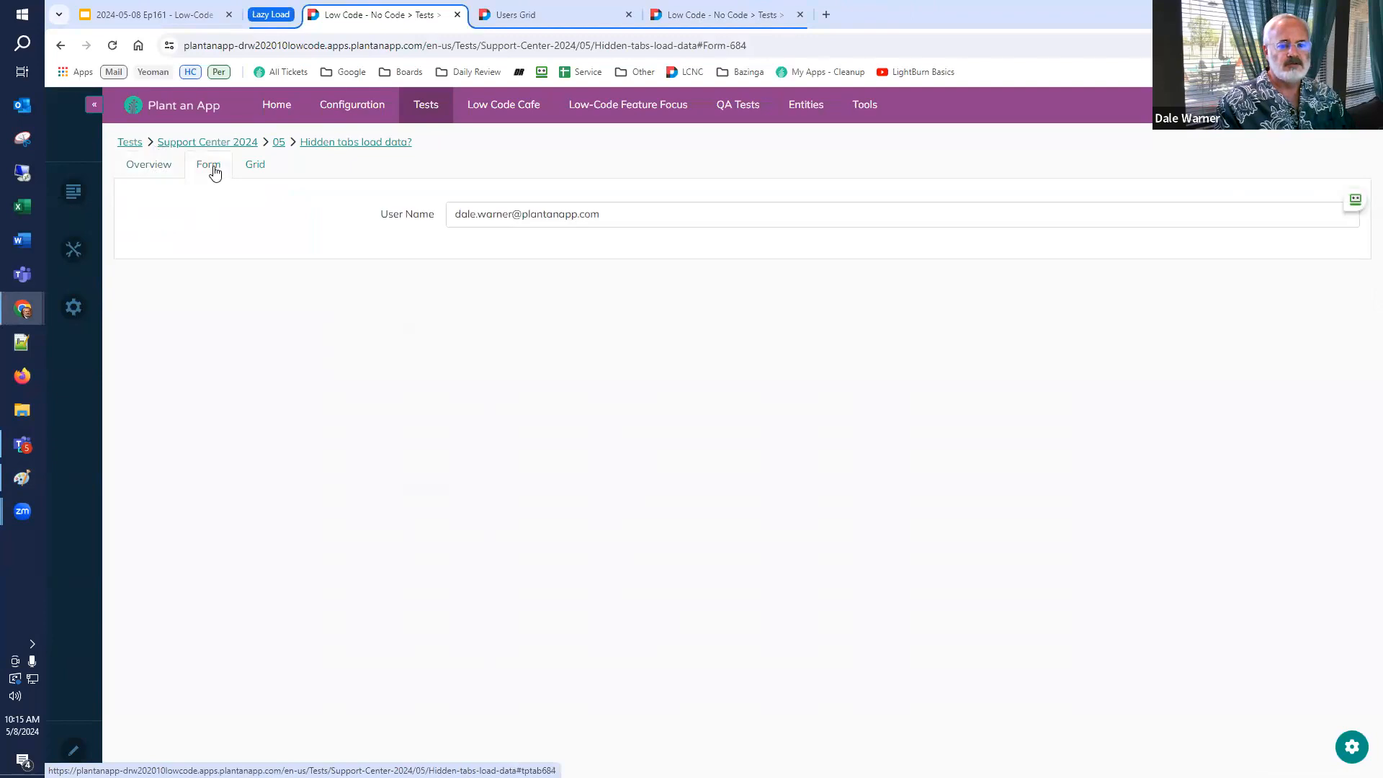
{"action": "left_click", "coordinate": [255, 167]}
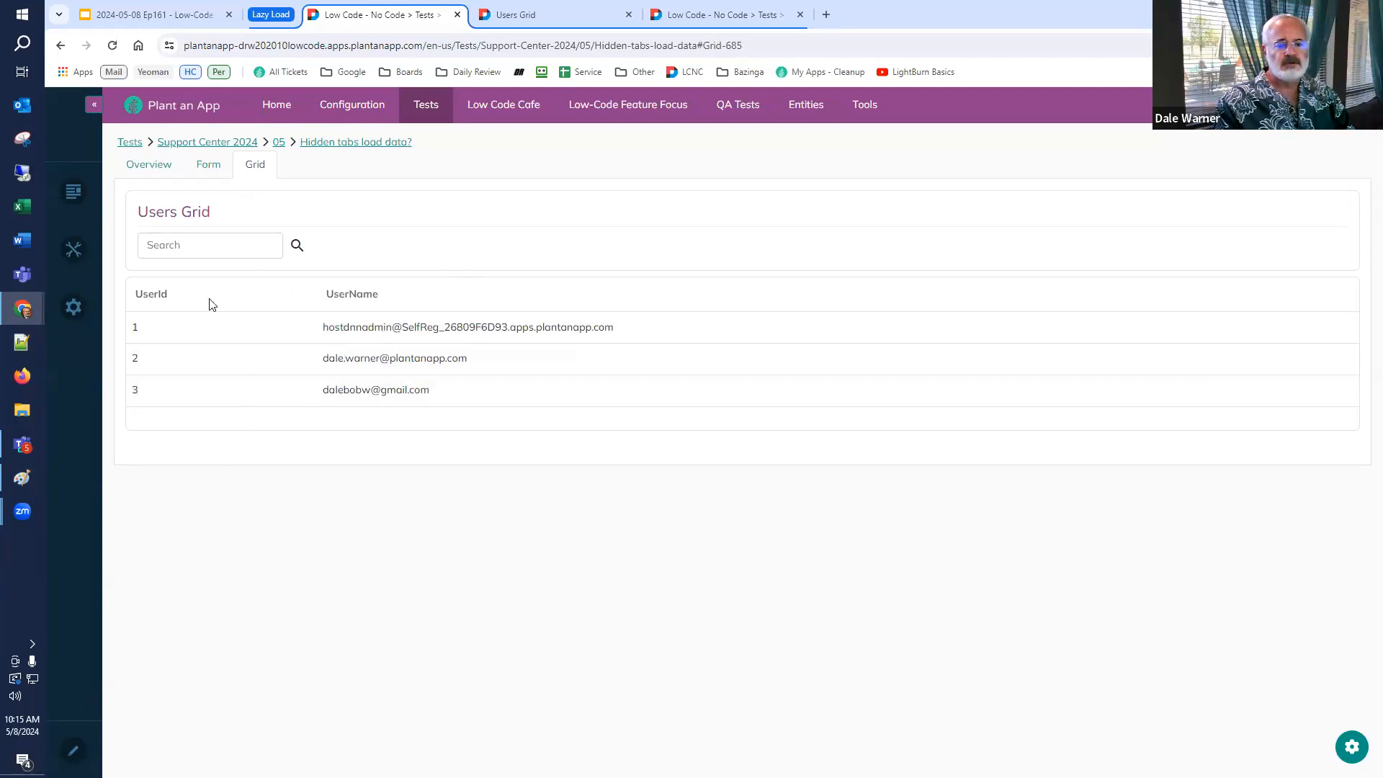
Return to the Hotfixes list, select all hotfixes and install them again, confirming with Yes.
{"action": "left_click", "coordinate": [110, 47]}
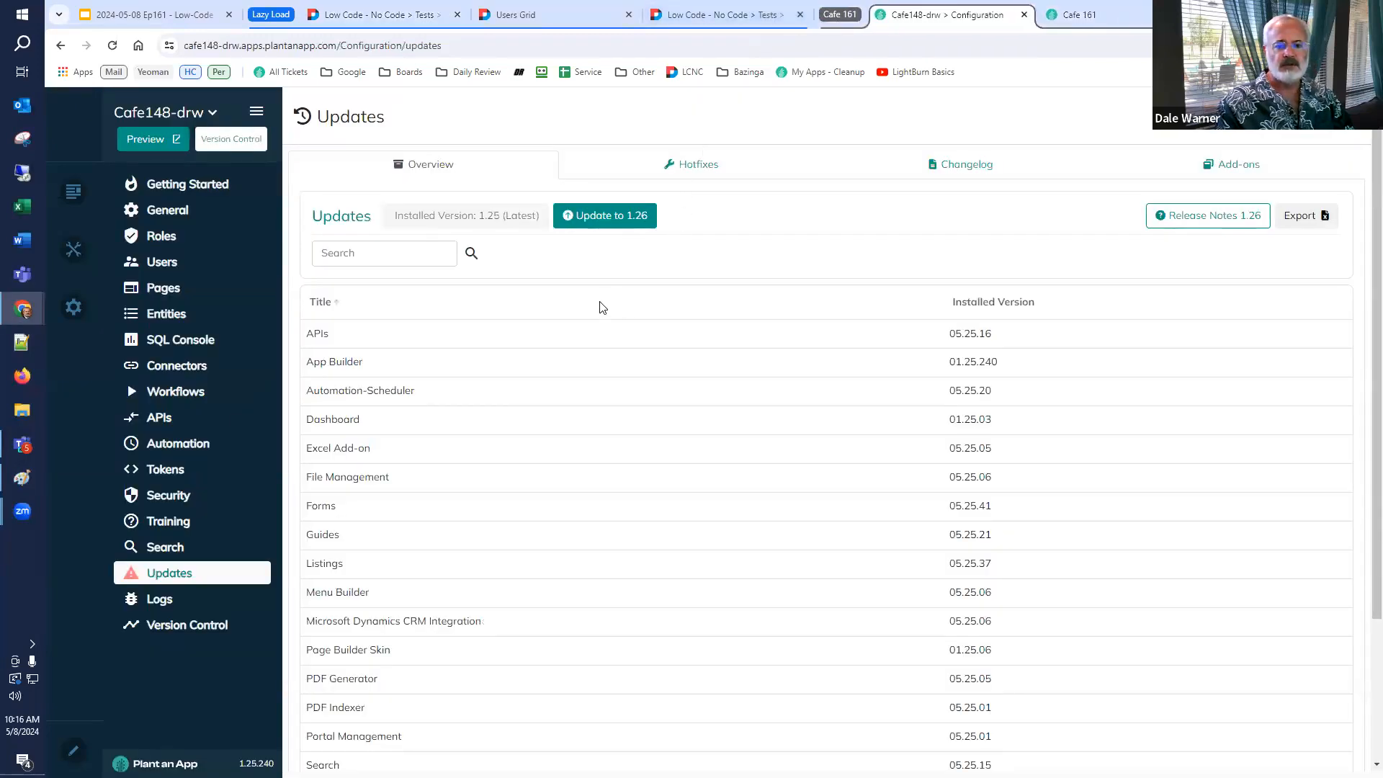
{"action": "left_click", "coordinate": [715, 160]}
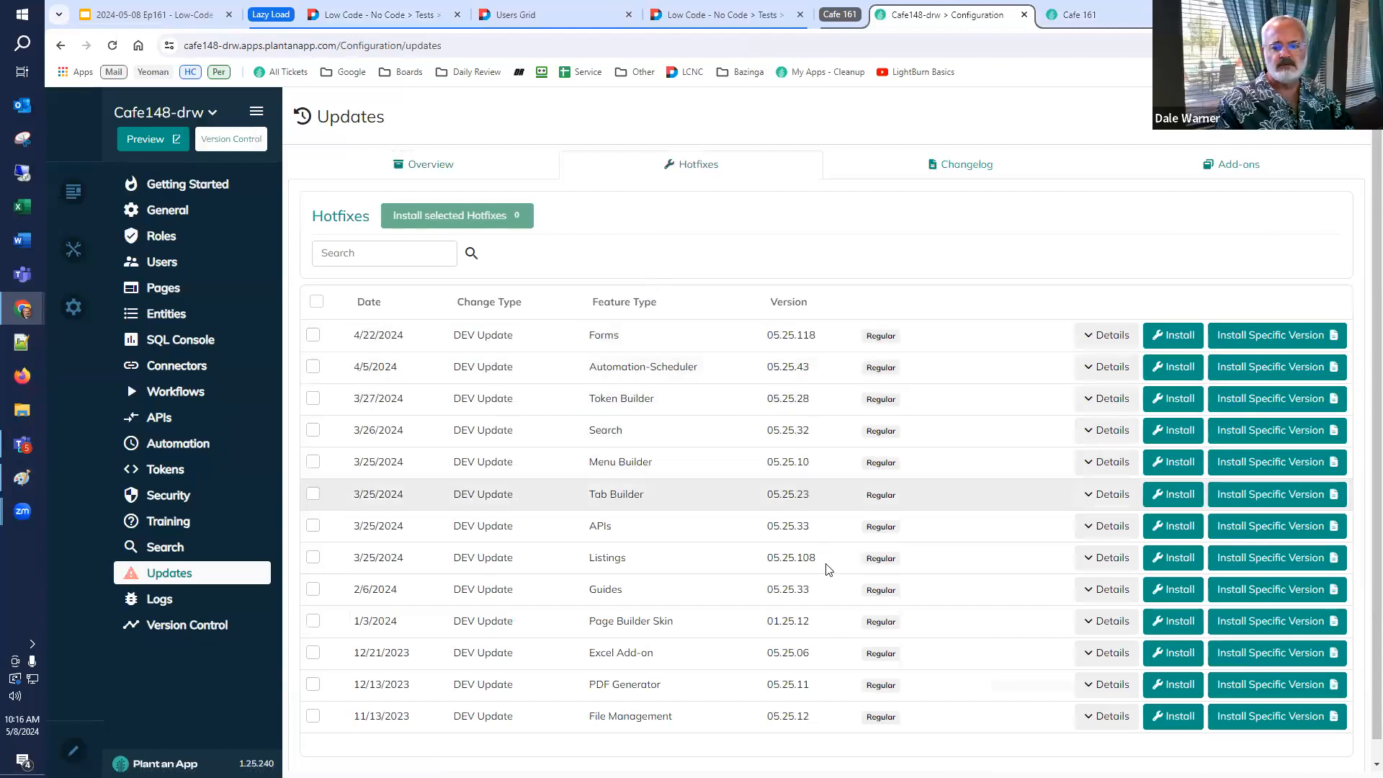
{"action": "left_click", "coordinate": [315, 302]}
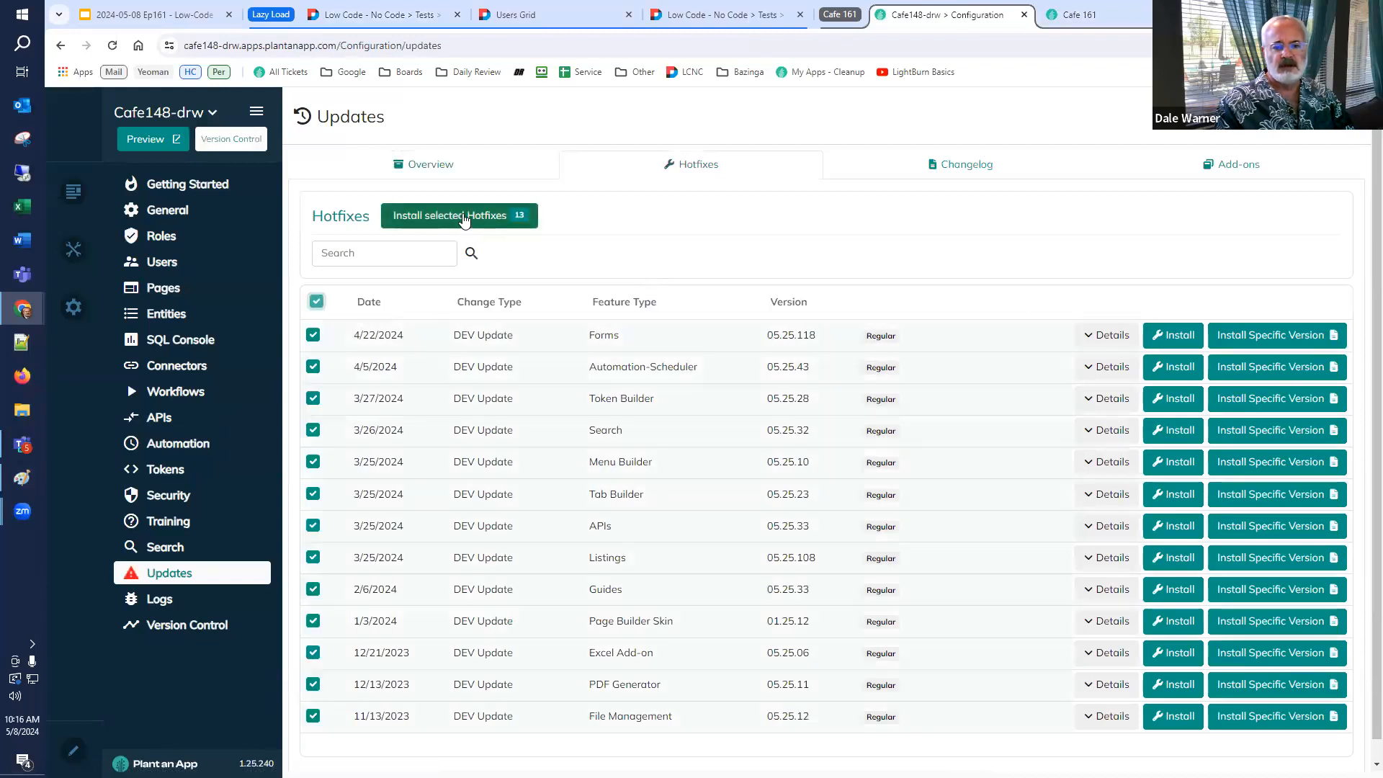
{"action": "left_click", "coordinate": [464, 218]}
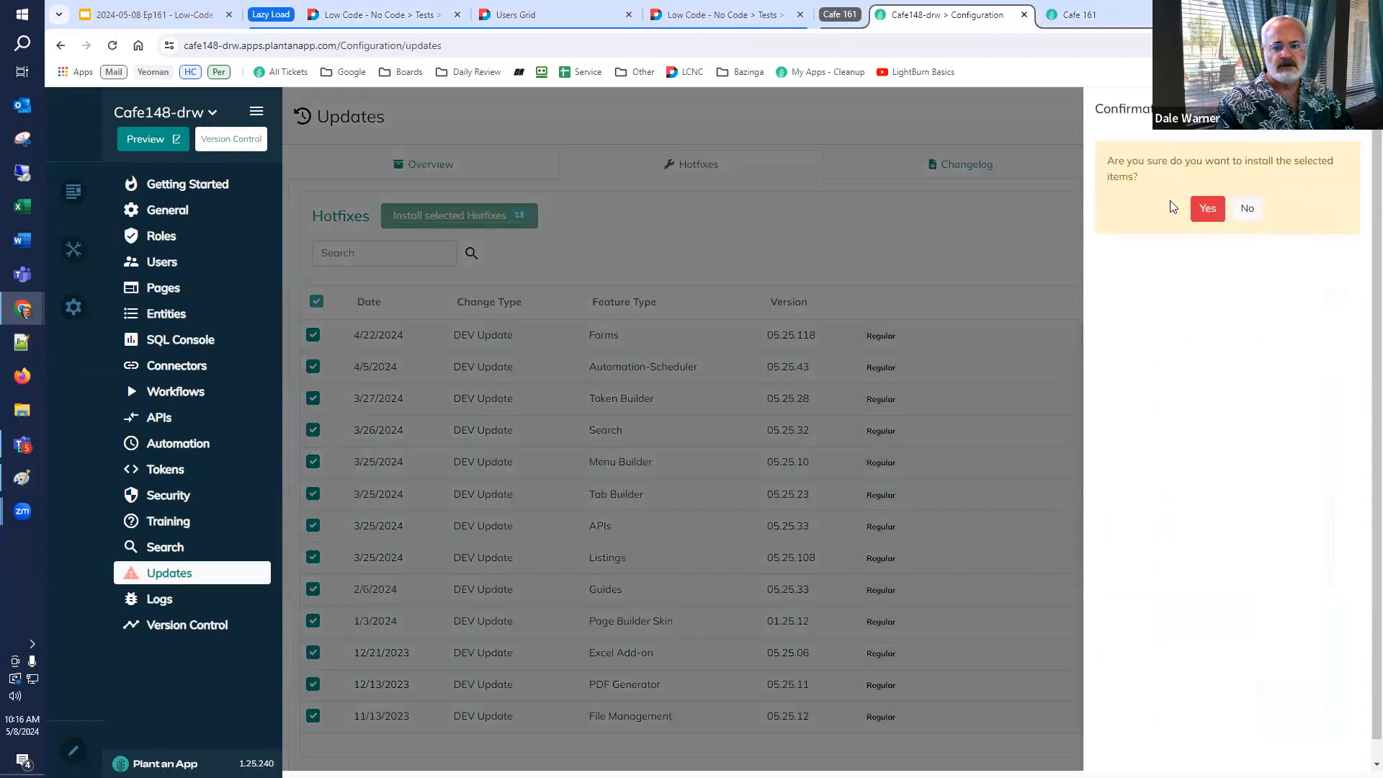
{"action": "left_click", "coordinate": [1208, 208]}
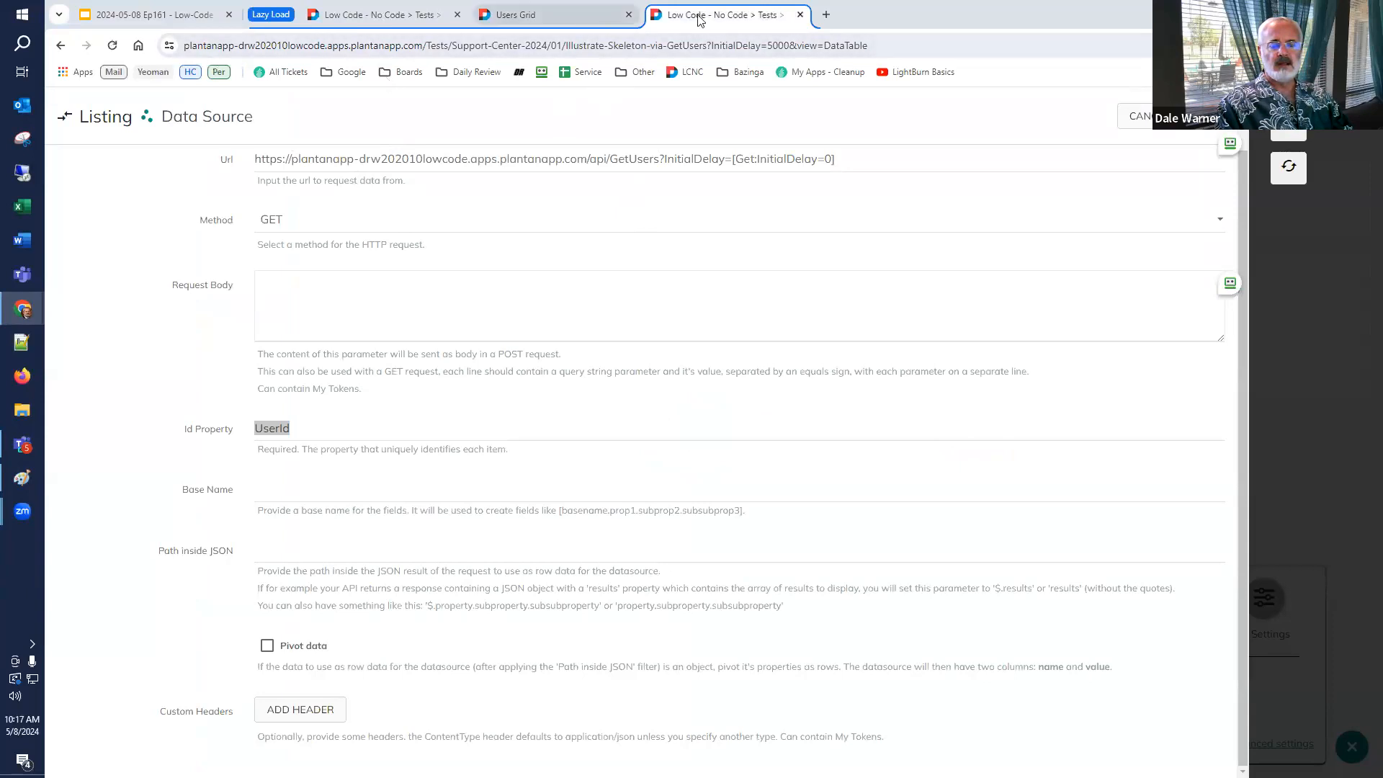
Close the listing data source tab and open the browser's developer tools on the test page's Grid tab.
{"action": "left_click", "coordinate": [800, 15]}
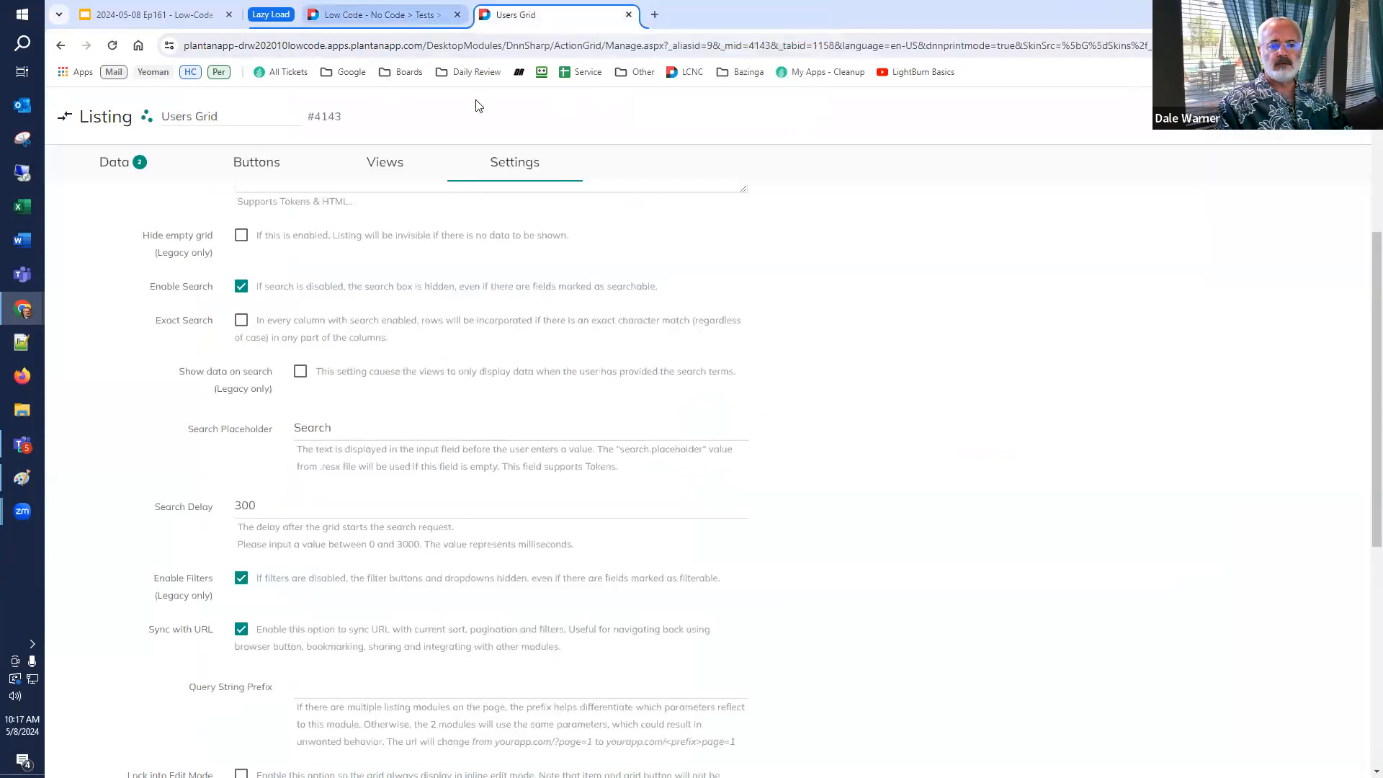
{"action": "left_click", "coordinate": [368, 15]}
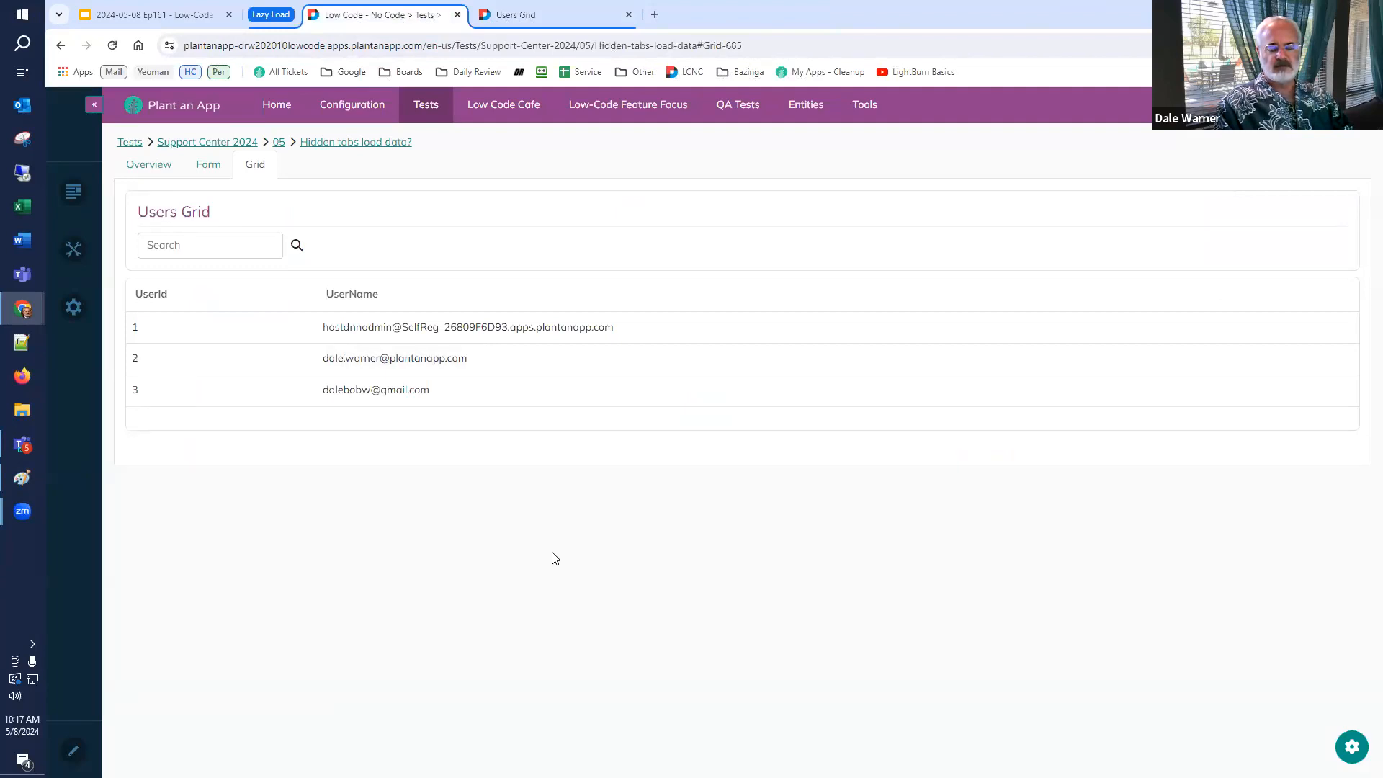
{"action": "right_click", "coordinate": [686, 539]}
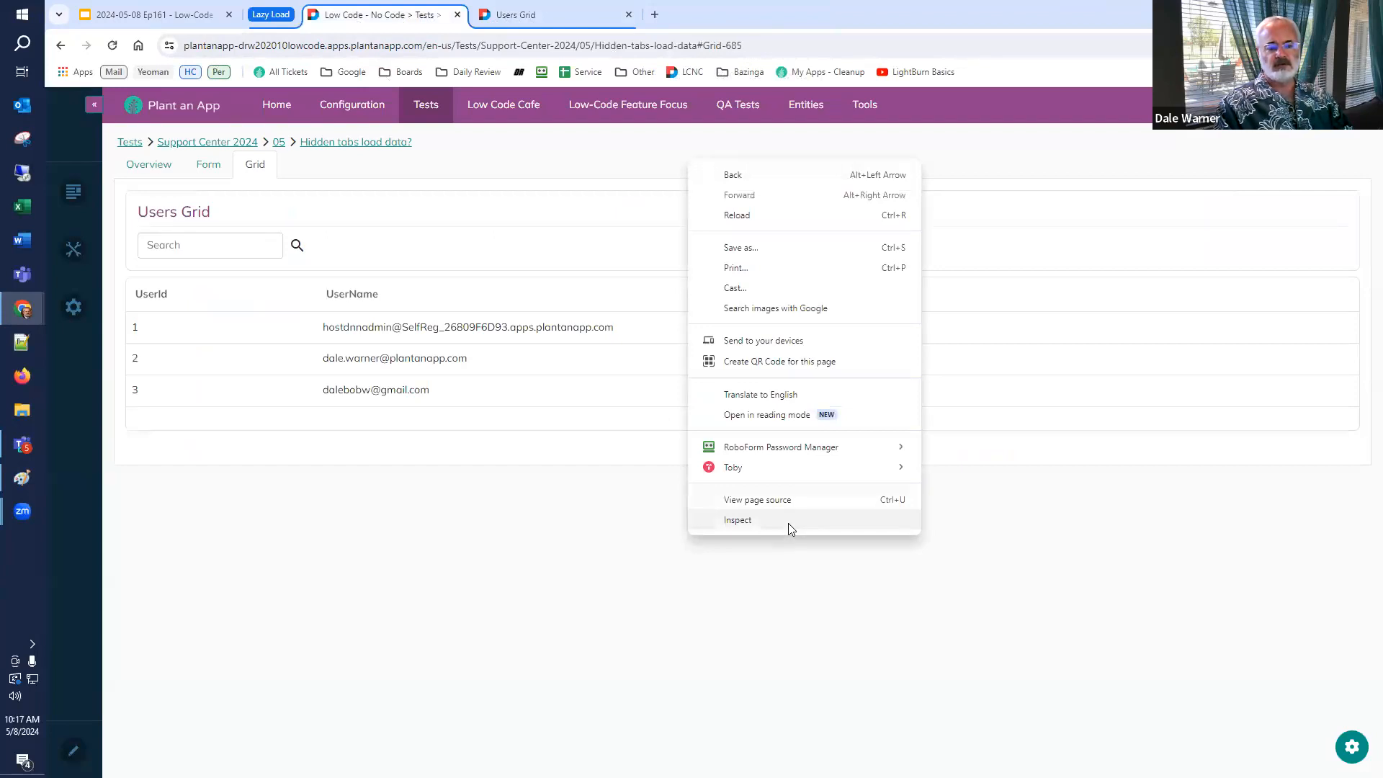
{"action": "left_click", "coordinate": [789, 522]}
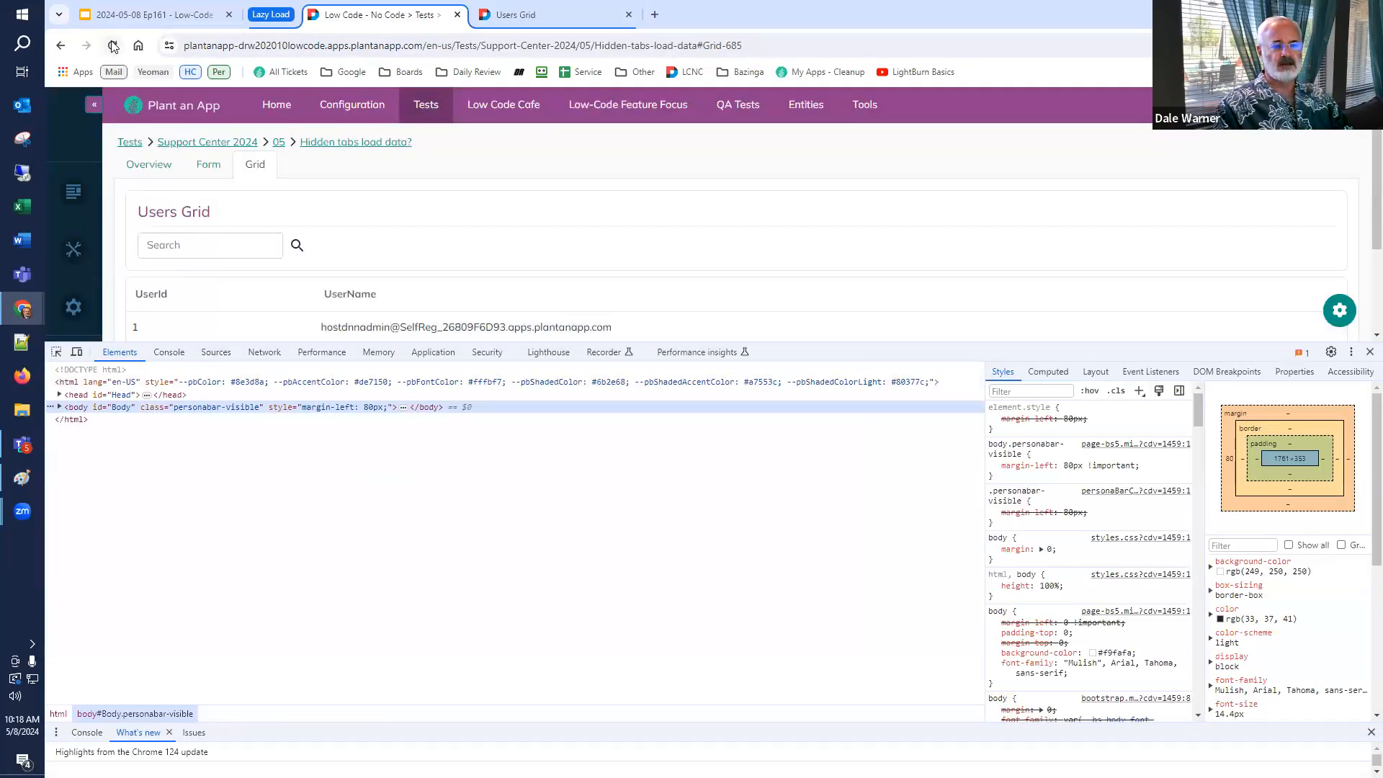
Reload the test page's Grid tab and inspect the GetData API request's response in the network log.
{"action": "left_click", "coordinate": [113, 47]}
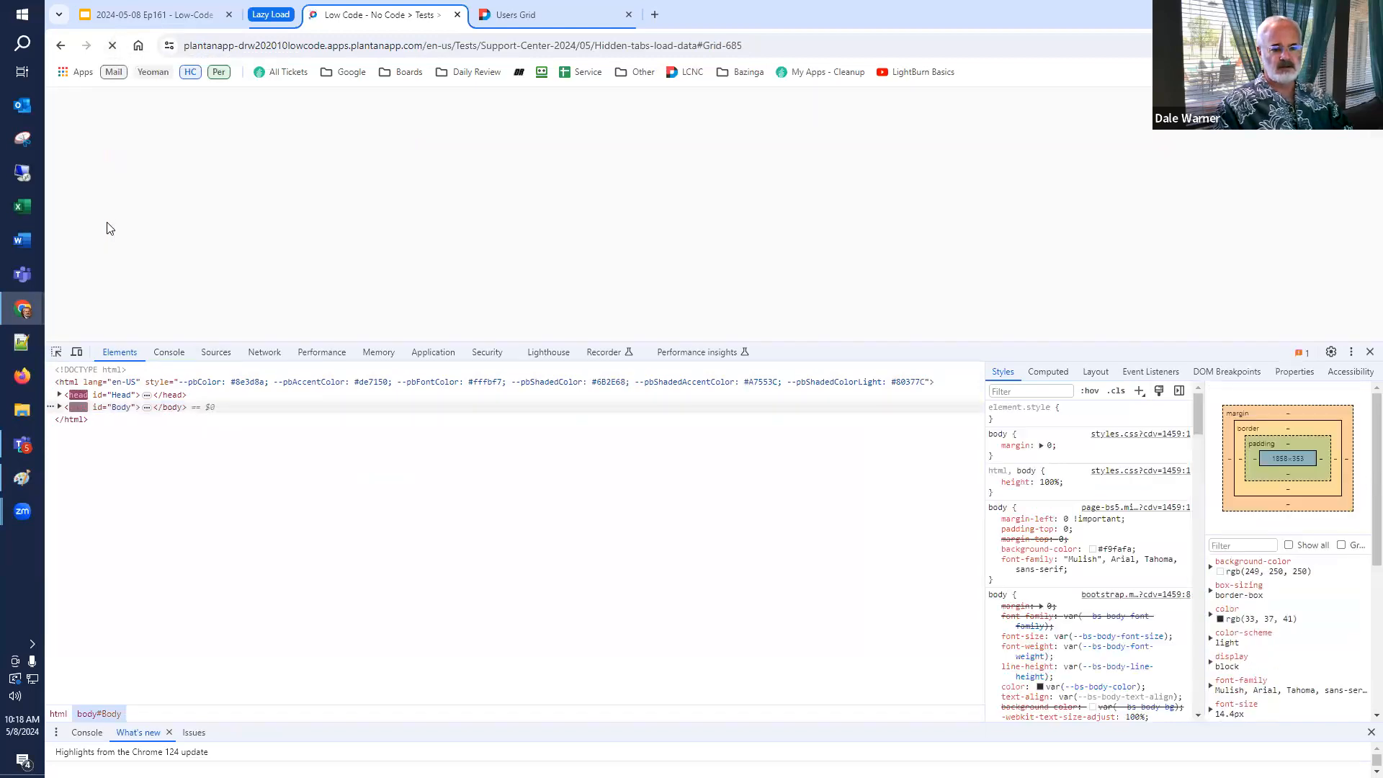
{"action": "left_click", "coordinate": [265, 353]}
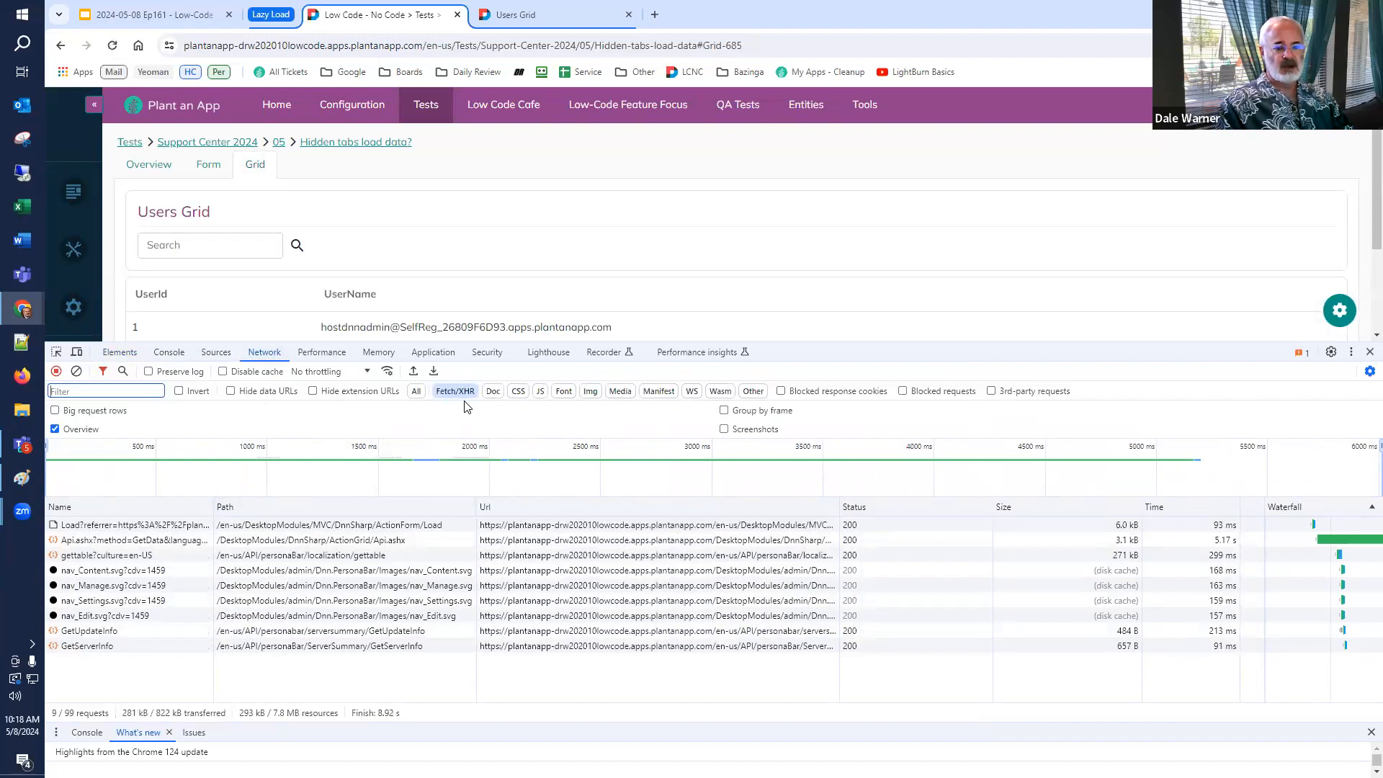
{"action": "left_click", "coordinate": [74, 547]}
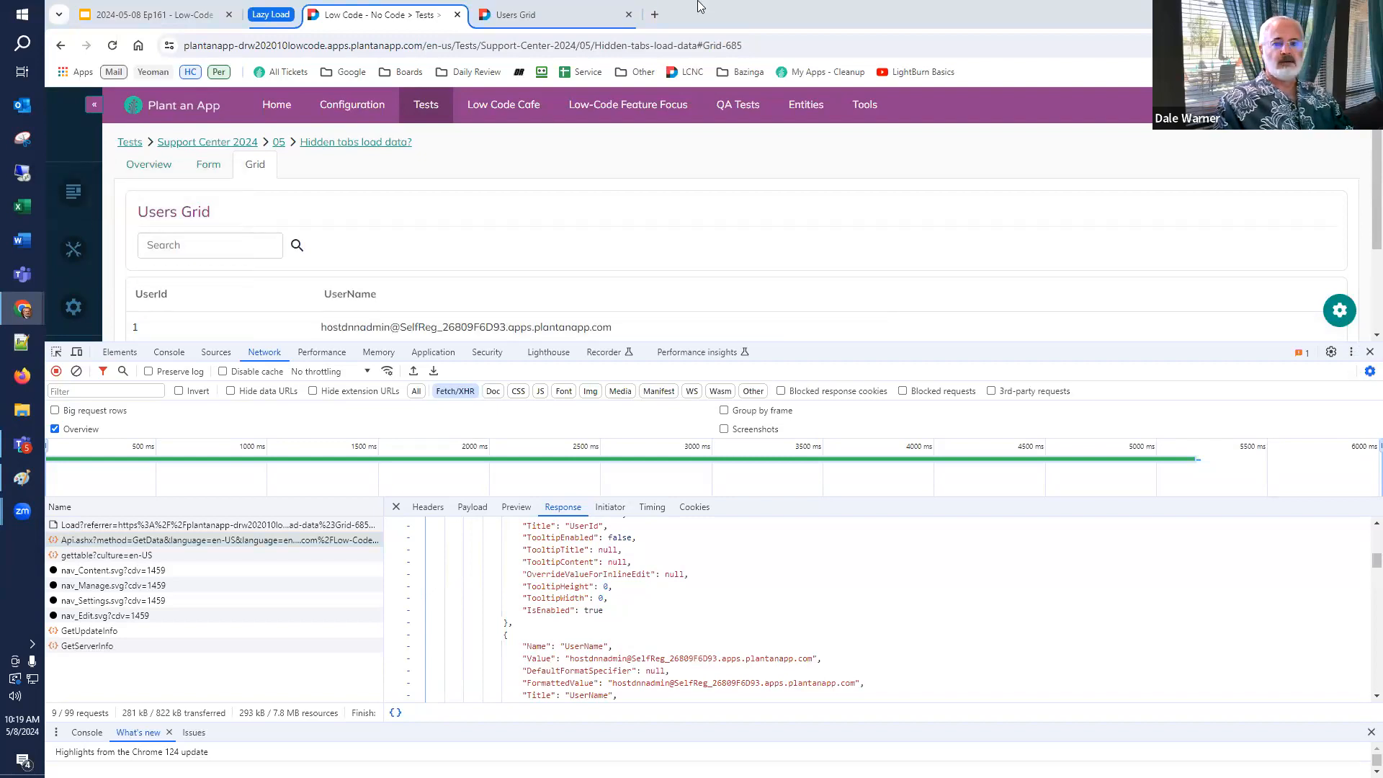
Check the Cafe148 instance's hotfixes list for remaining updates and review the upgrade checklist slide.
{"action": "left_click_drag", "start_coordinate": [751, 7], "coordinate": [732, 31]}
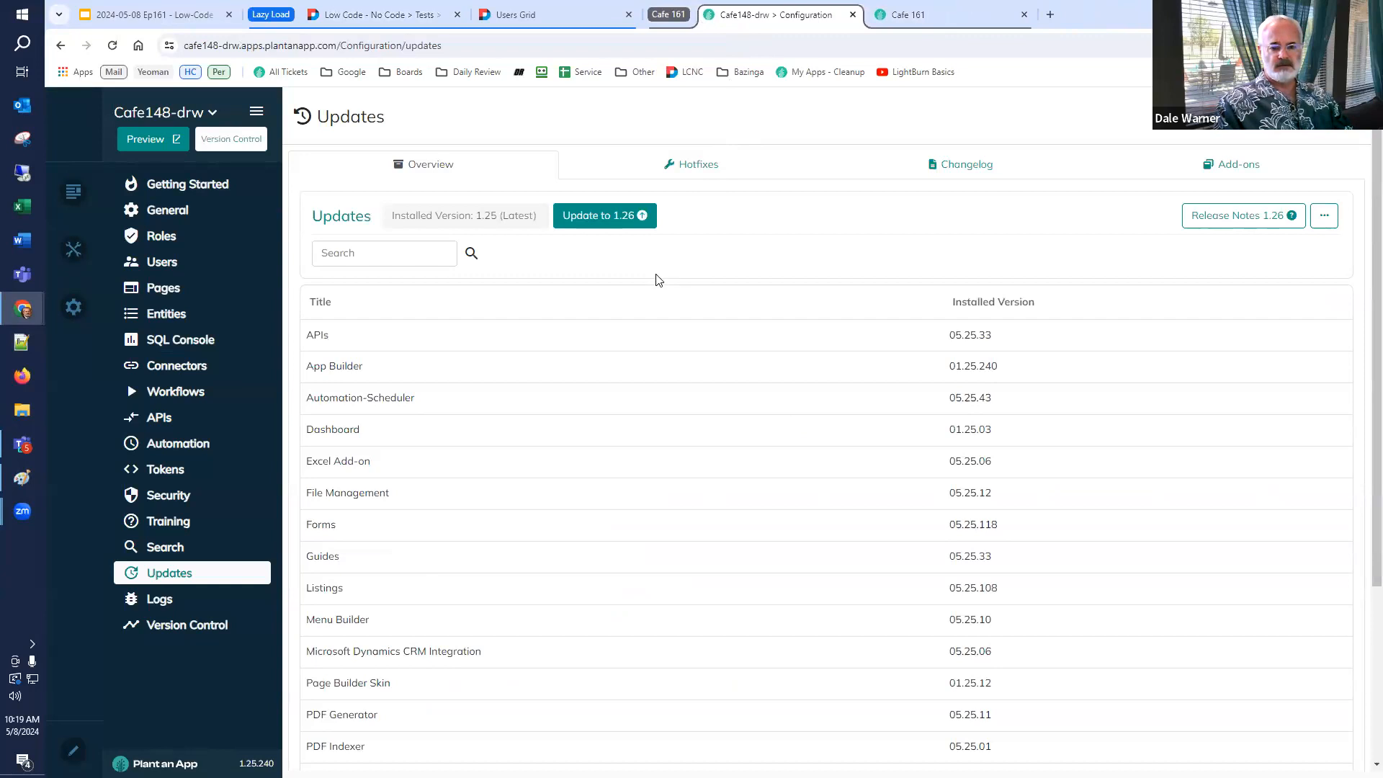
{"action": "left_click", "coordinate": [707, 168]}
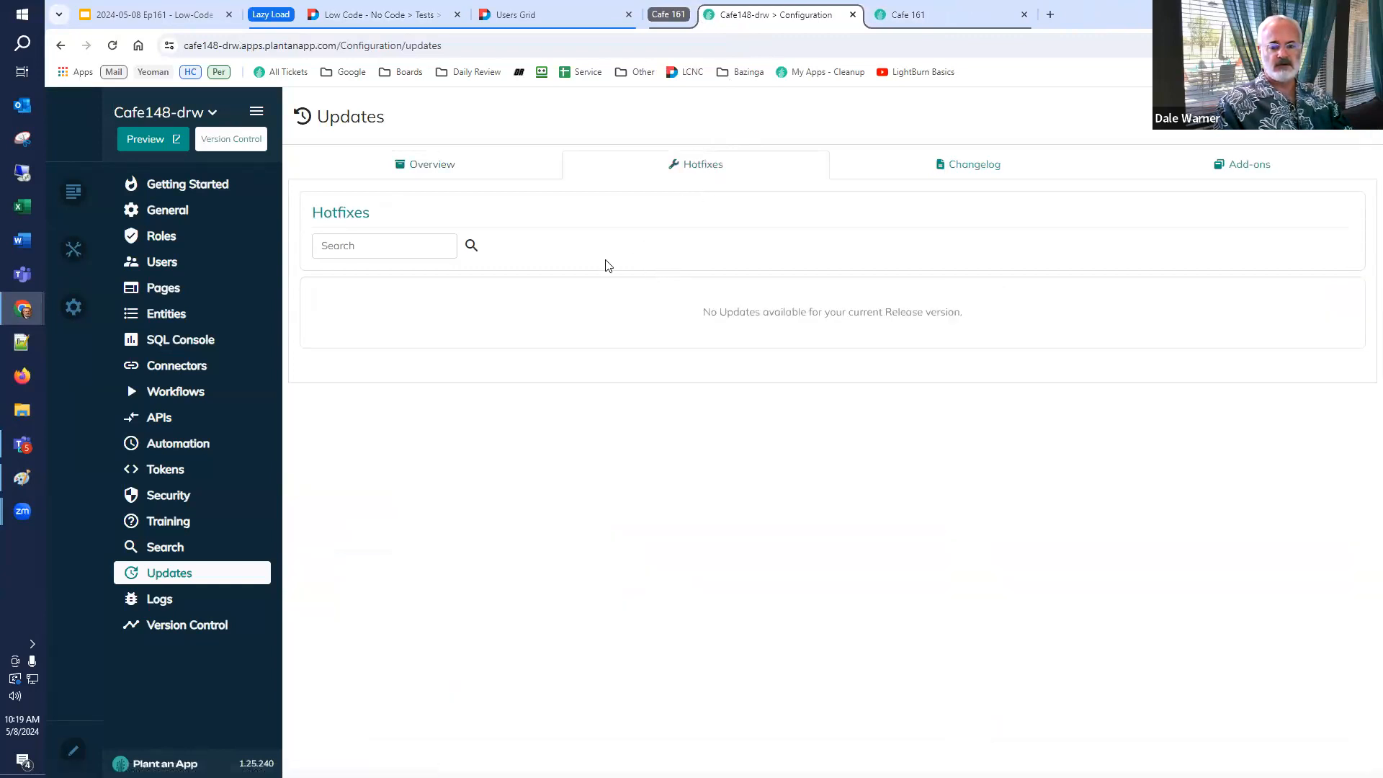
{"action": "left_click", "coordinate": [447, 165]}
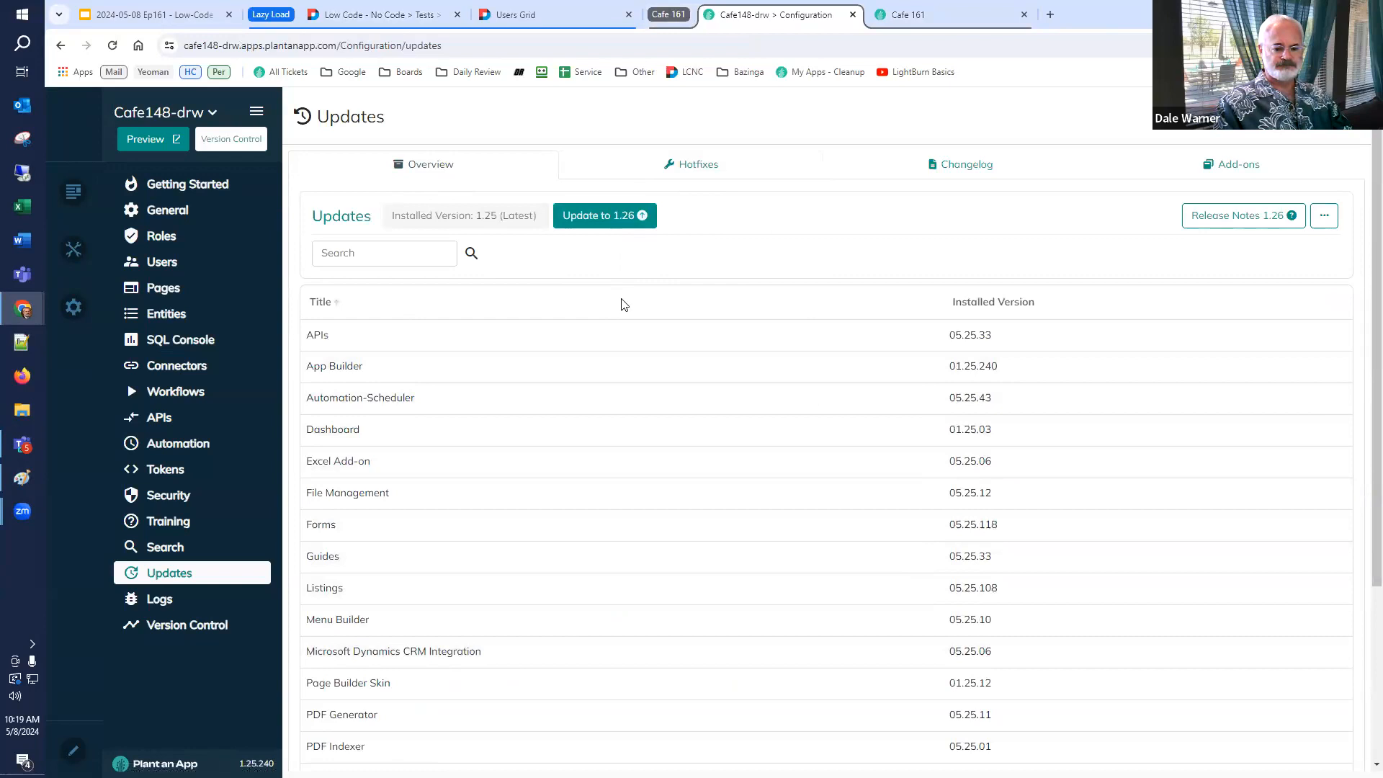
{"action": "left_click", "coordinate": [190, 16]}
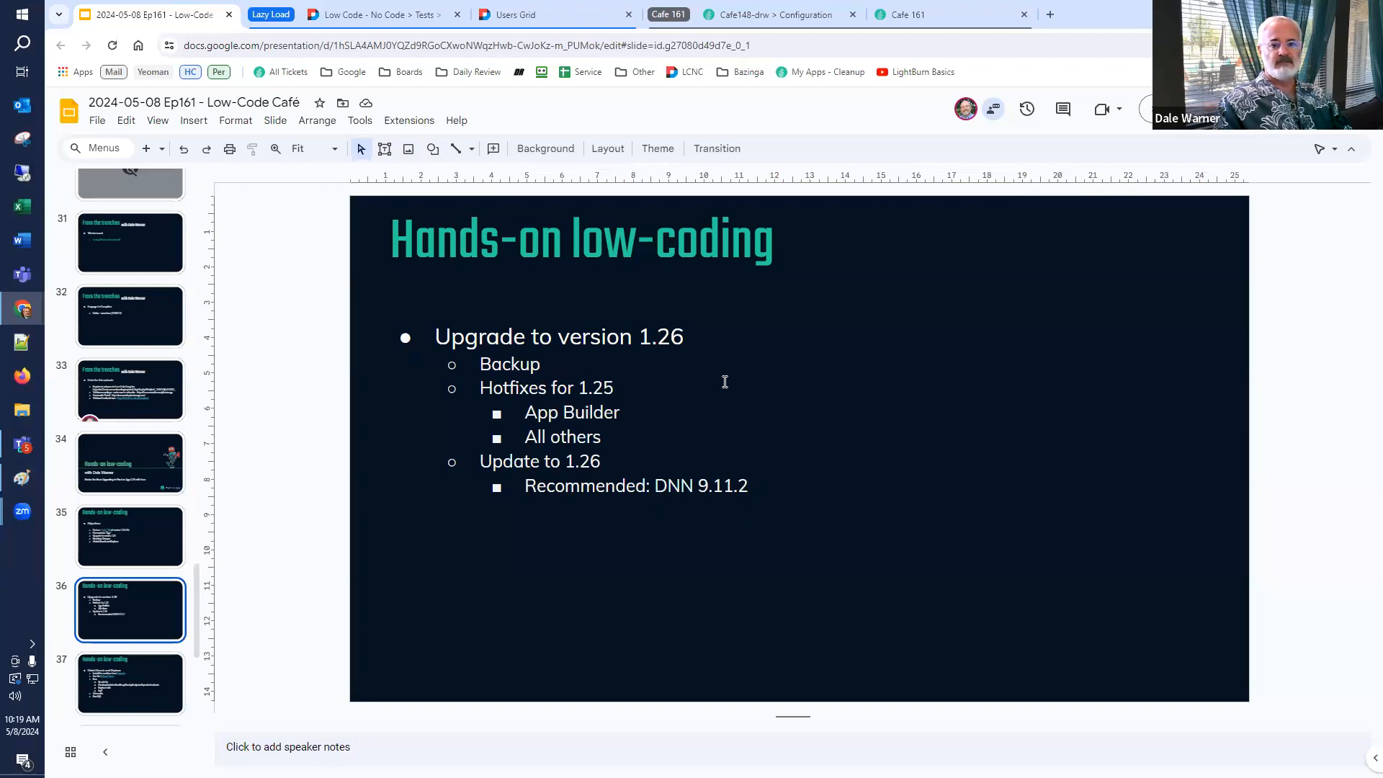
Start the update to 1.26 from the changelog, choosing Yes to also upgrade DNN to 9.11.2.
{"action": "left_click", "coordinate": [774, 17]}
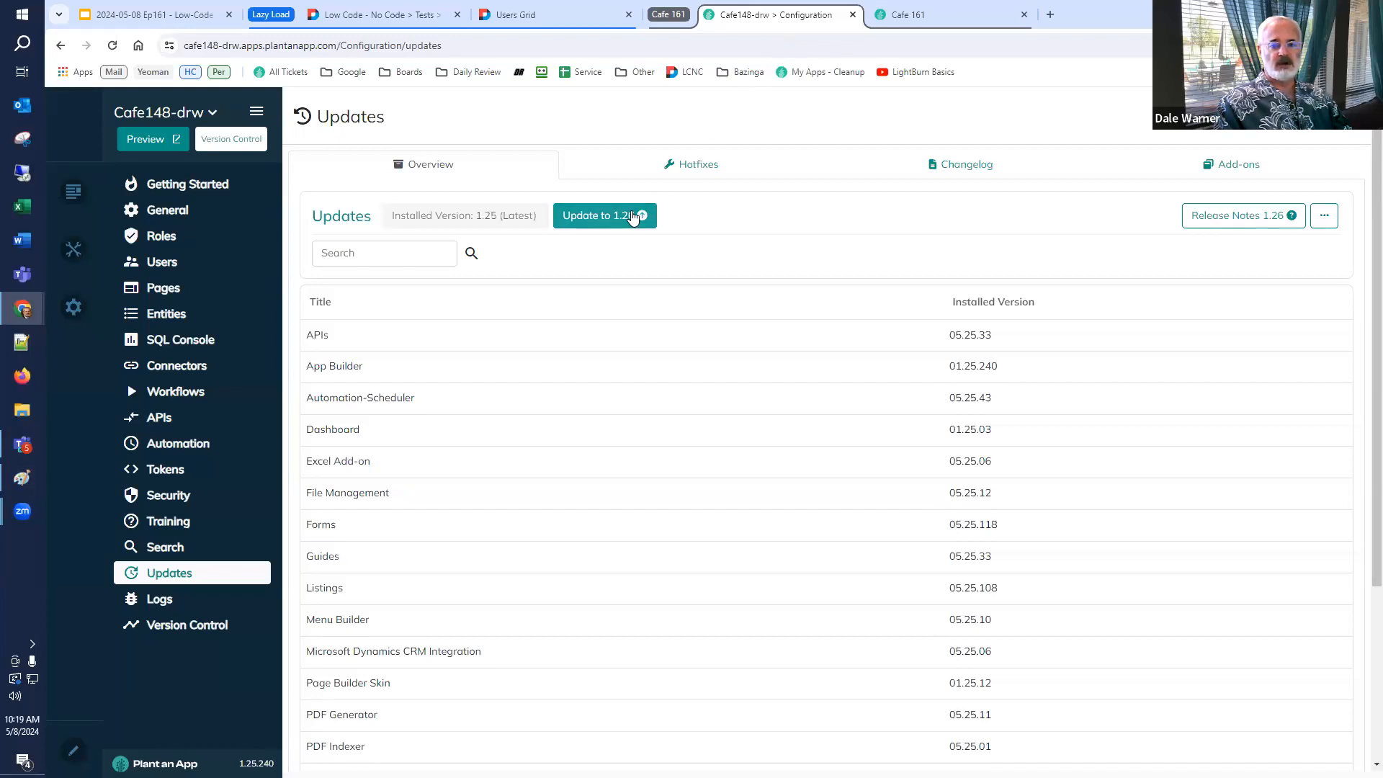
{"action": "left_click", "coordinate": [633, 217]}
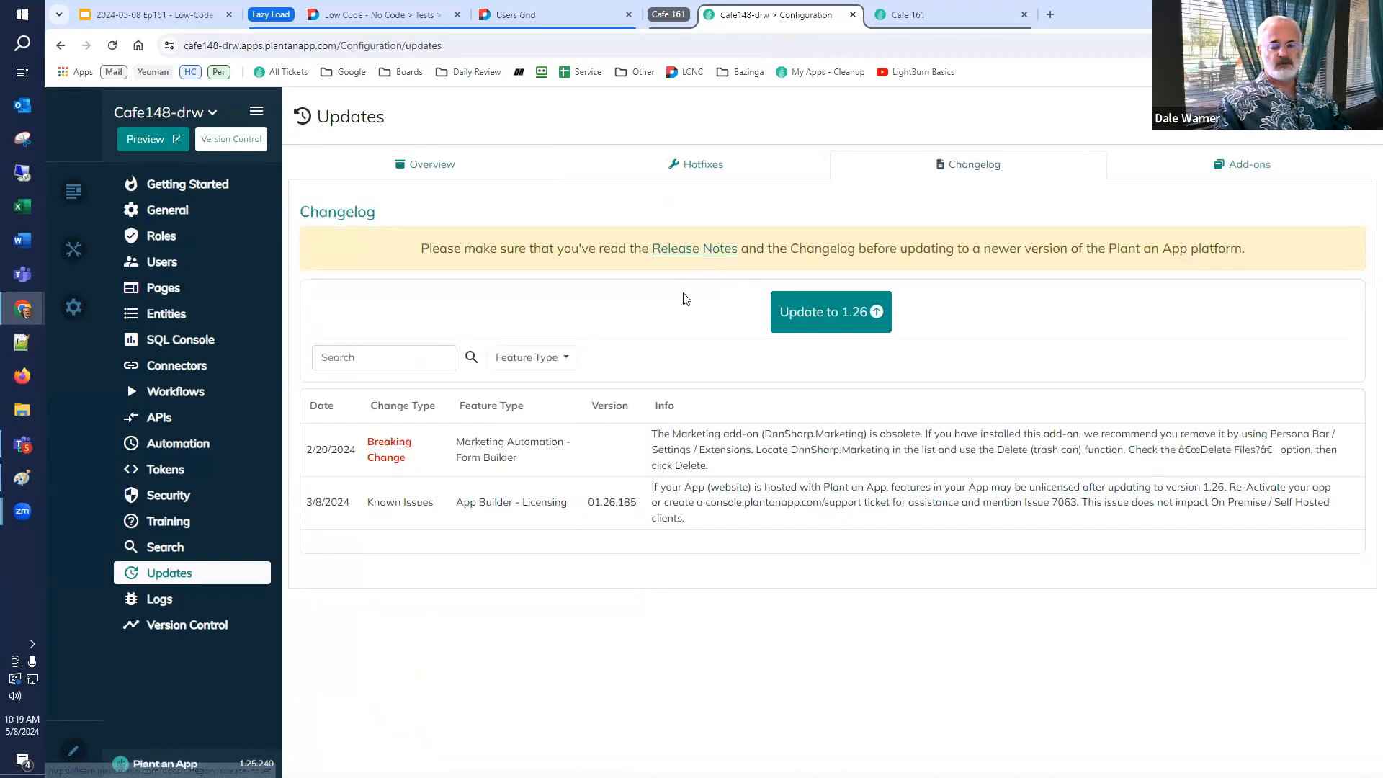
{"action": "left_click", "coordinate": [834, 313]}
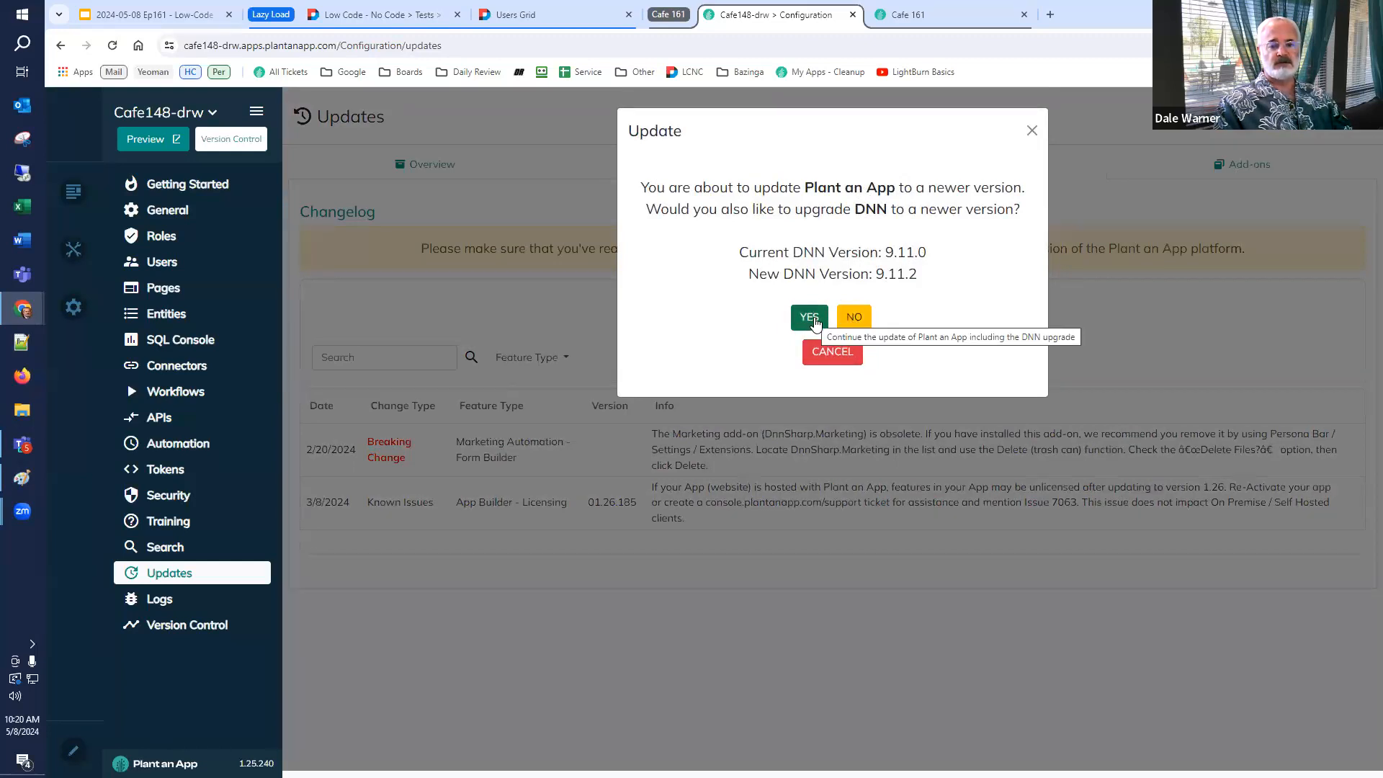
{"action": "left_click", "coordinate": [815, 322]}
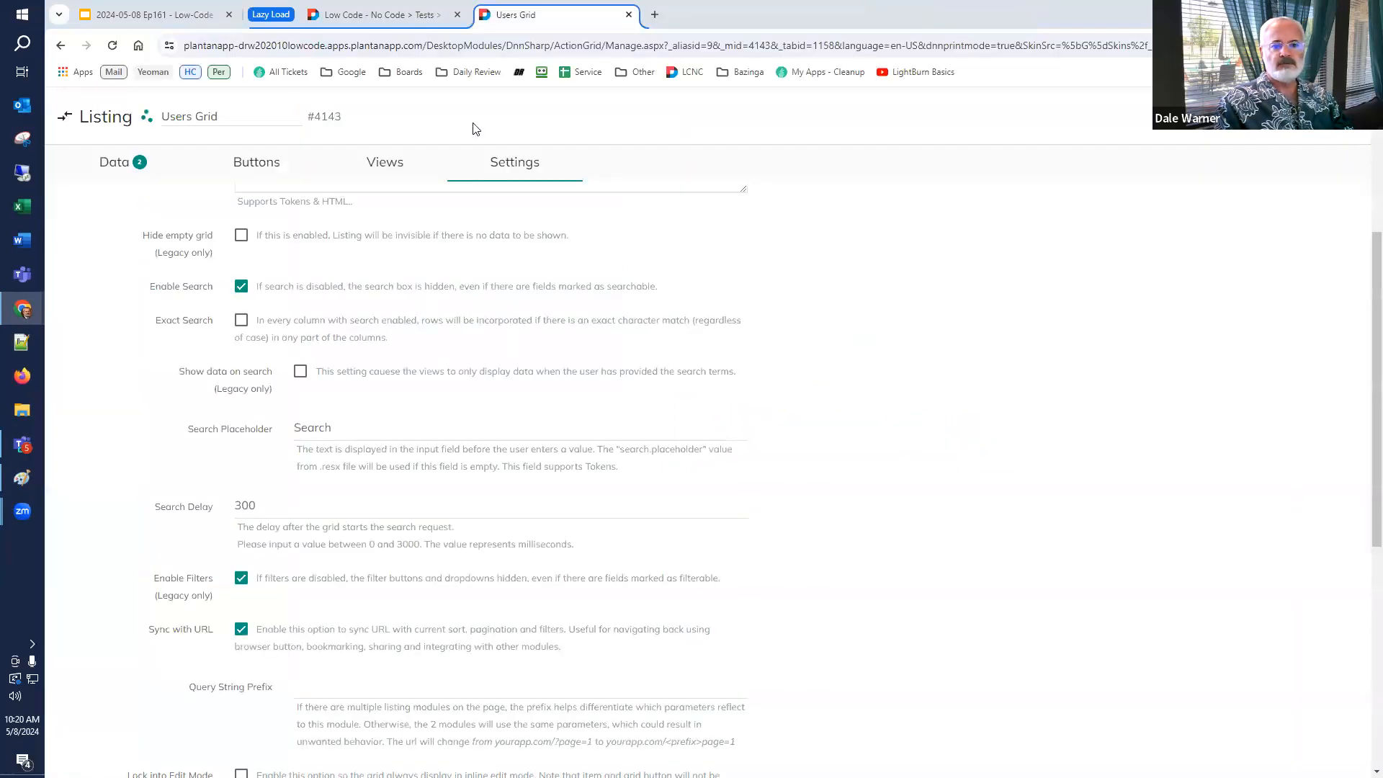
Open the test page's Tabs module settings in a new browser tab from the customize menu and switch to it.
{"action": "left_click", "coordinate": [396, 23]}
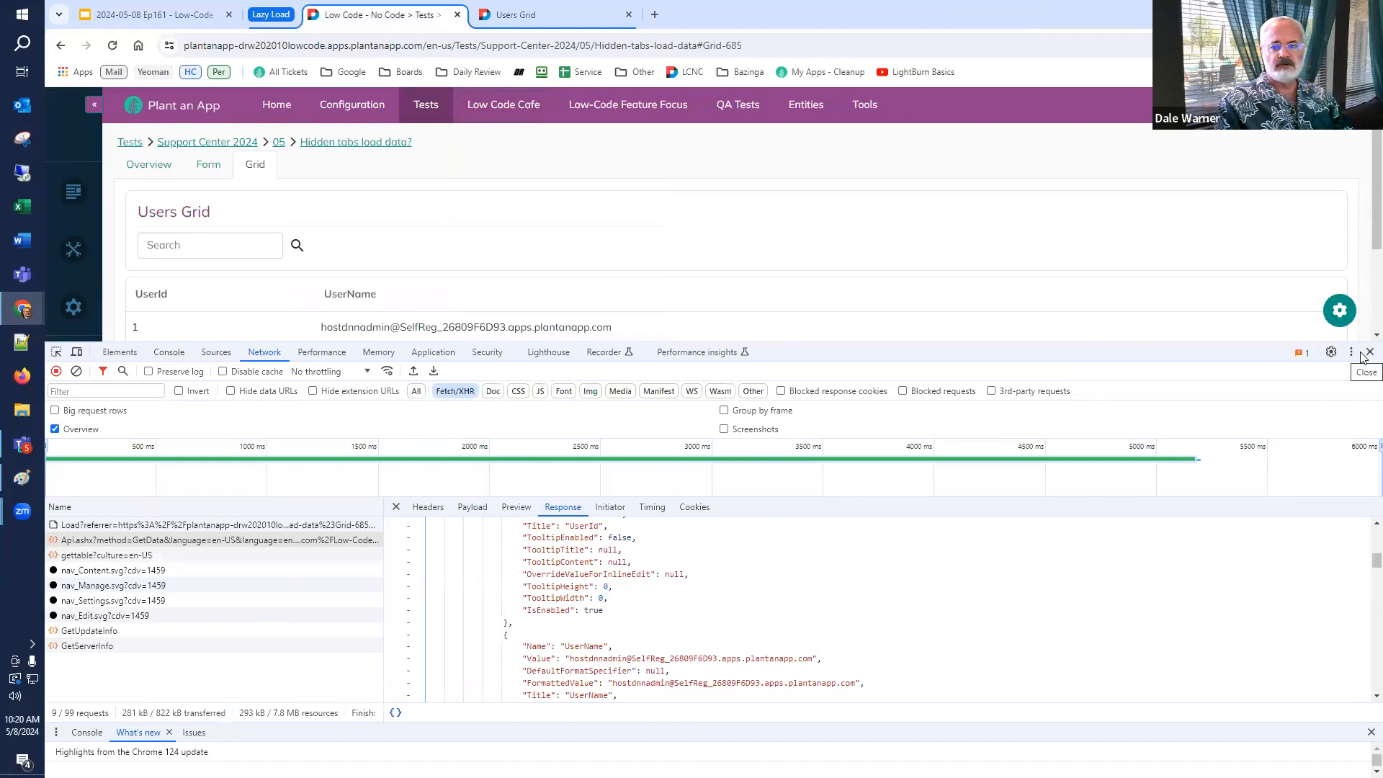
{"action": "left_click", "coordinate": [1340, 309]}
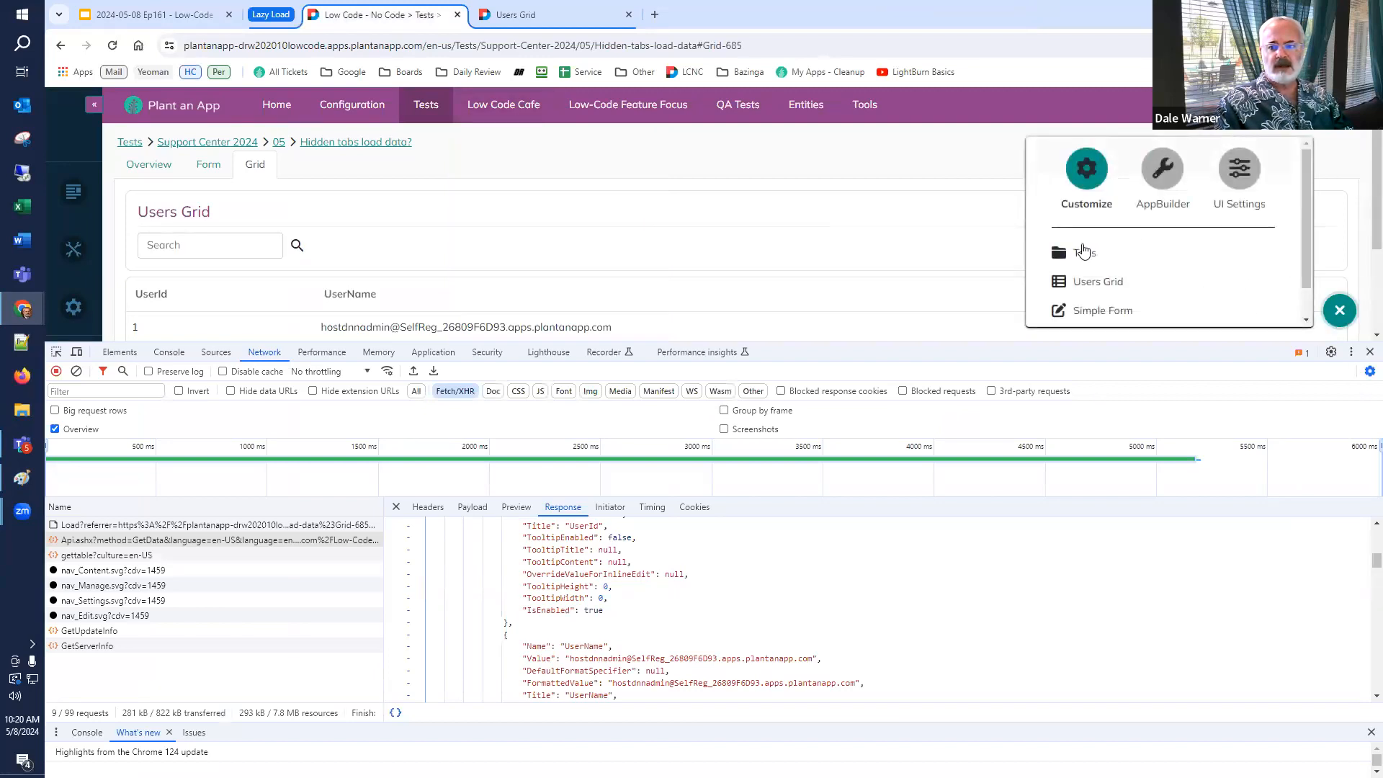
{"action": "middle_click", "coordinate": [1078, 253]}
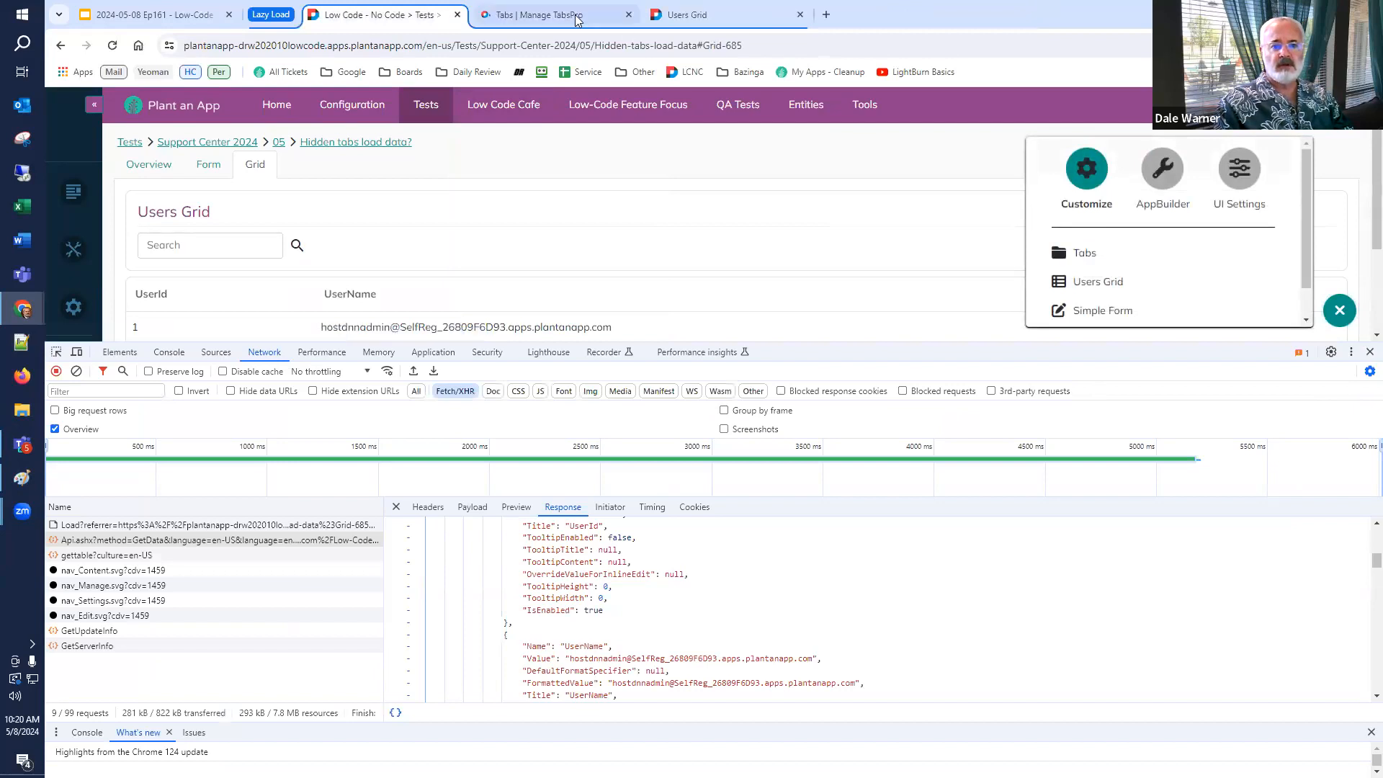
{"action": "left_click", "coordinate": [555, 14]}
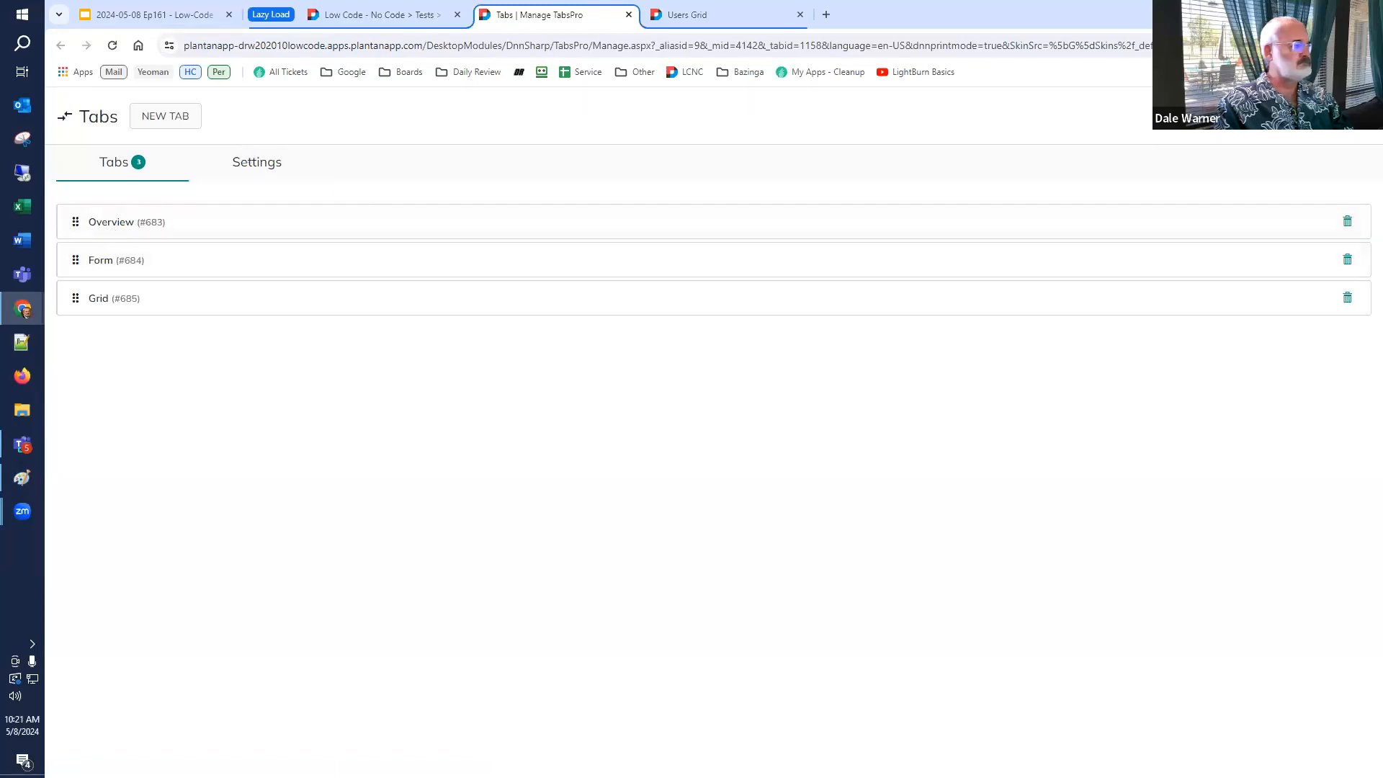
Sign in to the DNN upgrade wizard with the saved host superuser username and password, then start Upgrade Now.
{"action": "left_click_drag", "start_coordinate": [810, 1], "coordinate": [811, 106]}
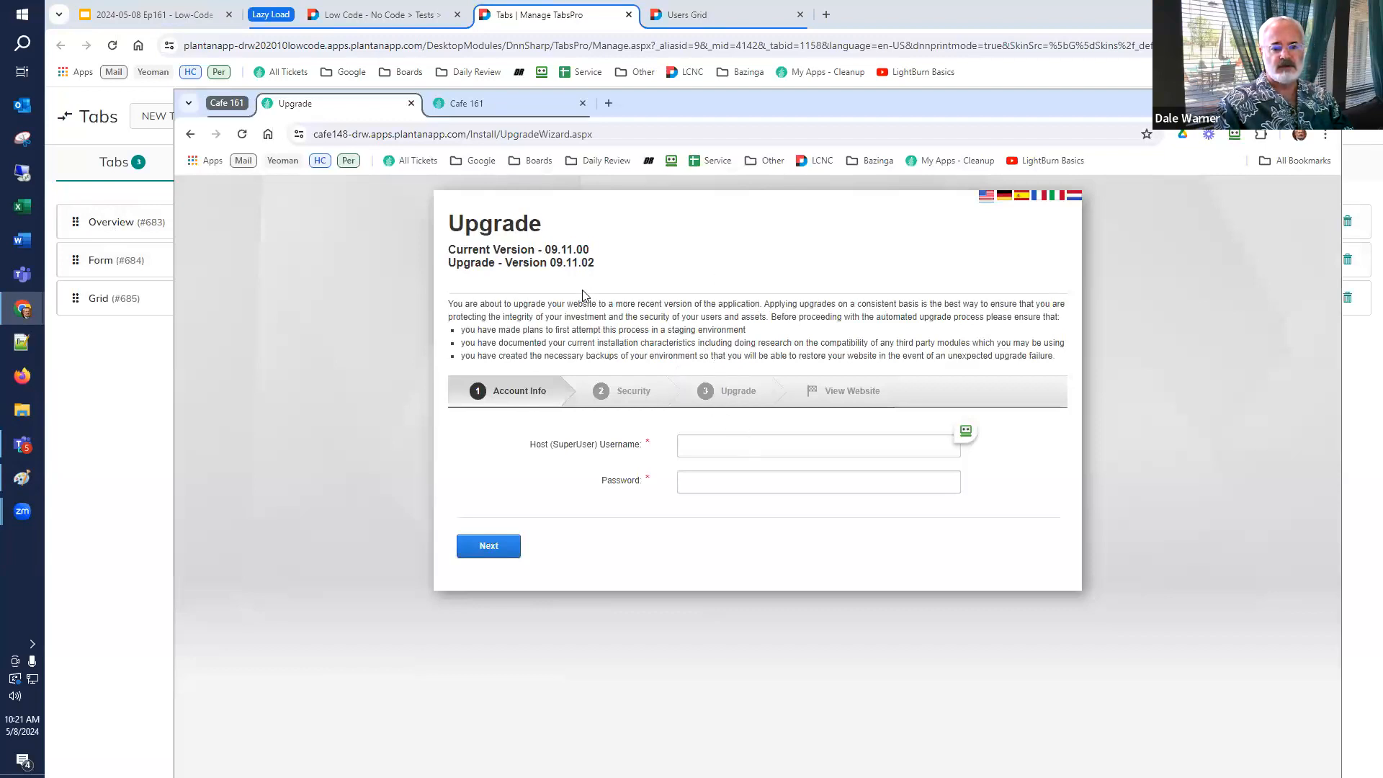
{"action": "left_click", "coordinate": [721, 445]}
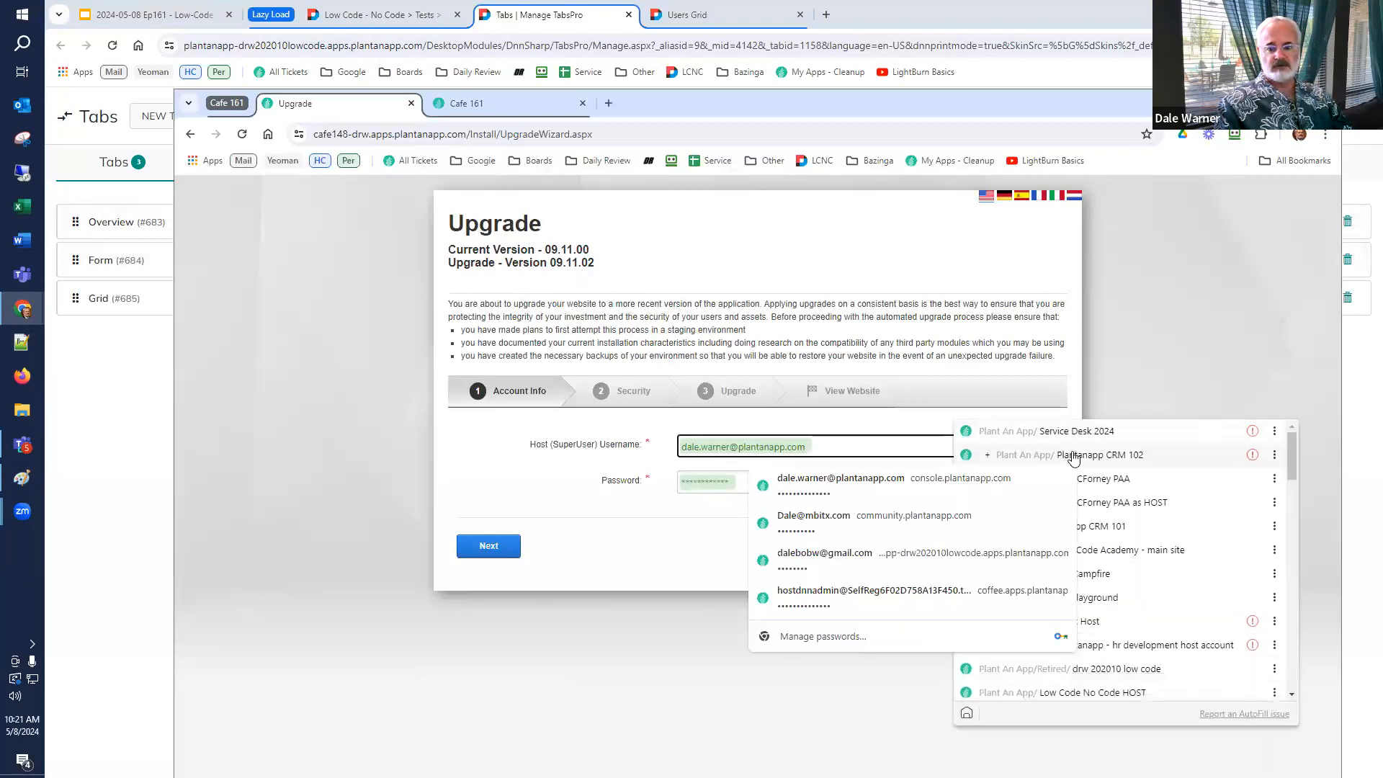
{"action": "left_click", "coordinate": [1059, 456]}
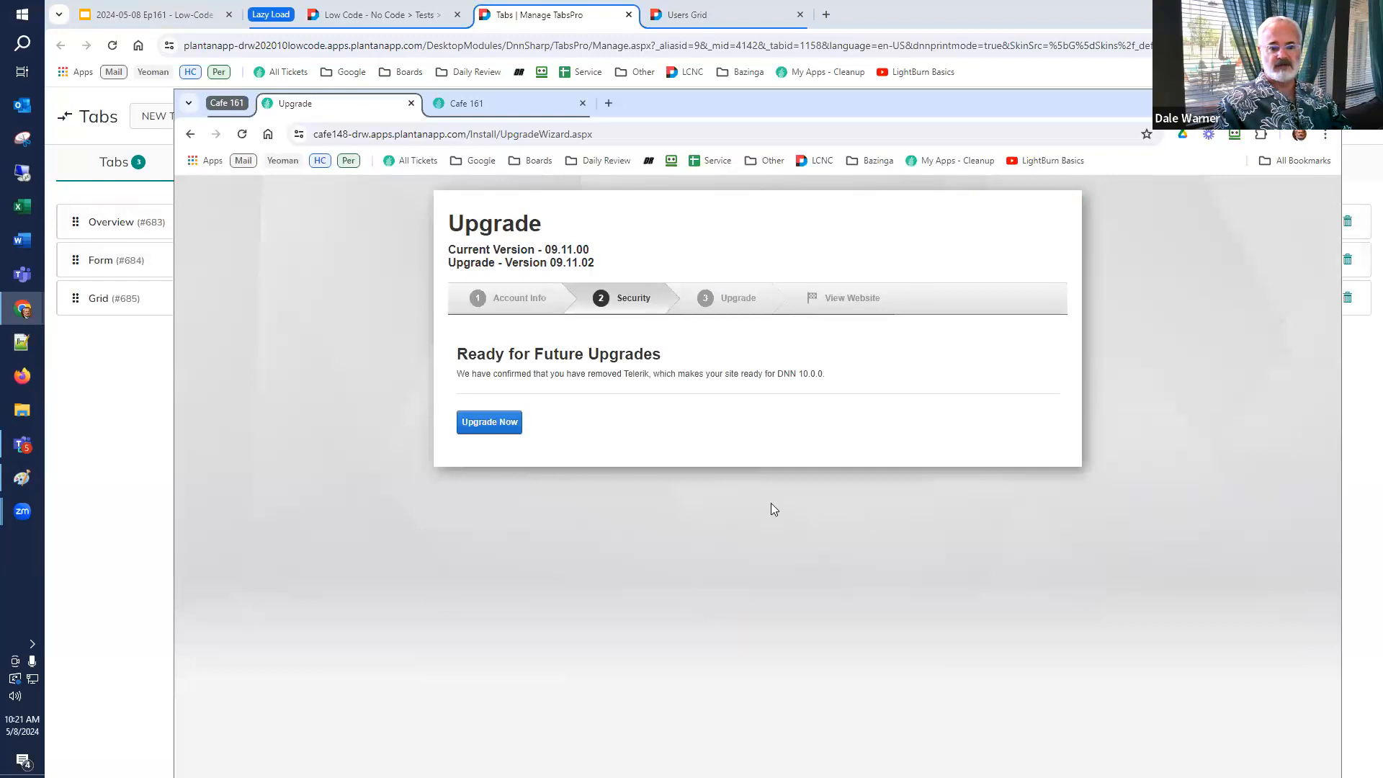
{"action": "left_click", "coordinate": [490, 425]}
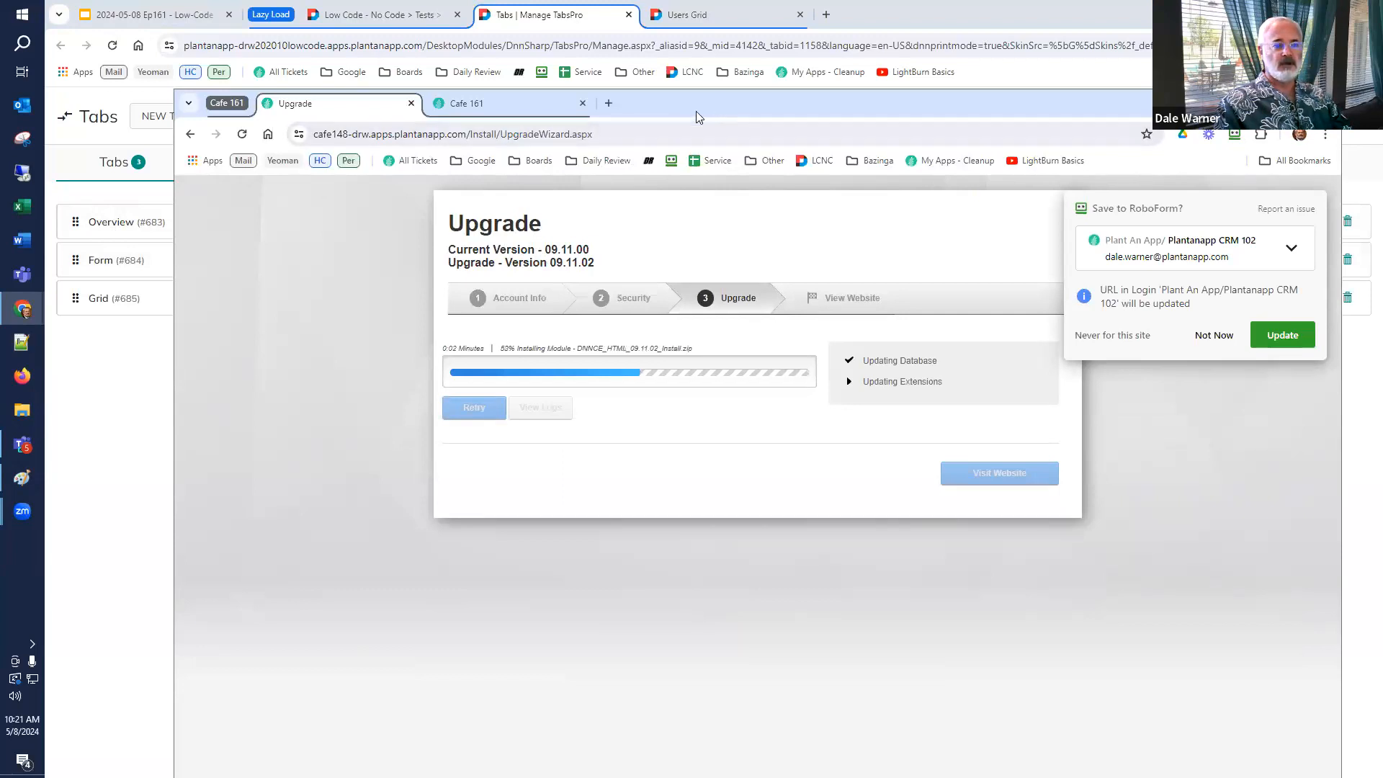
{"action": "left_click", "coordinate": [1259, 103]}
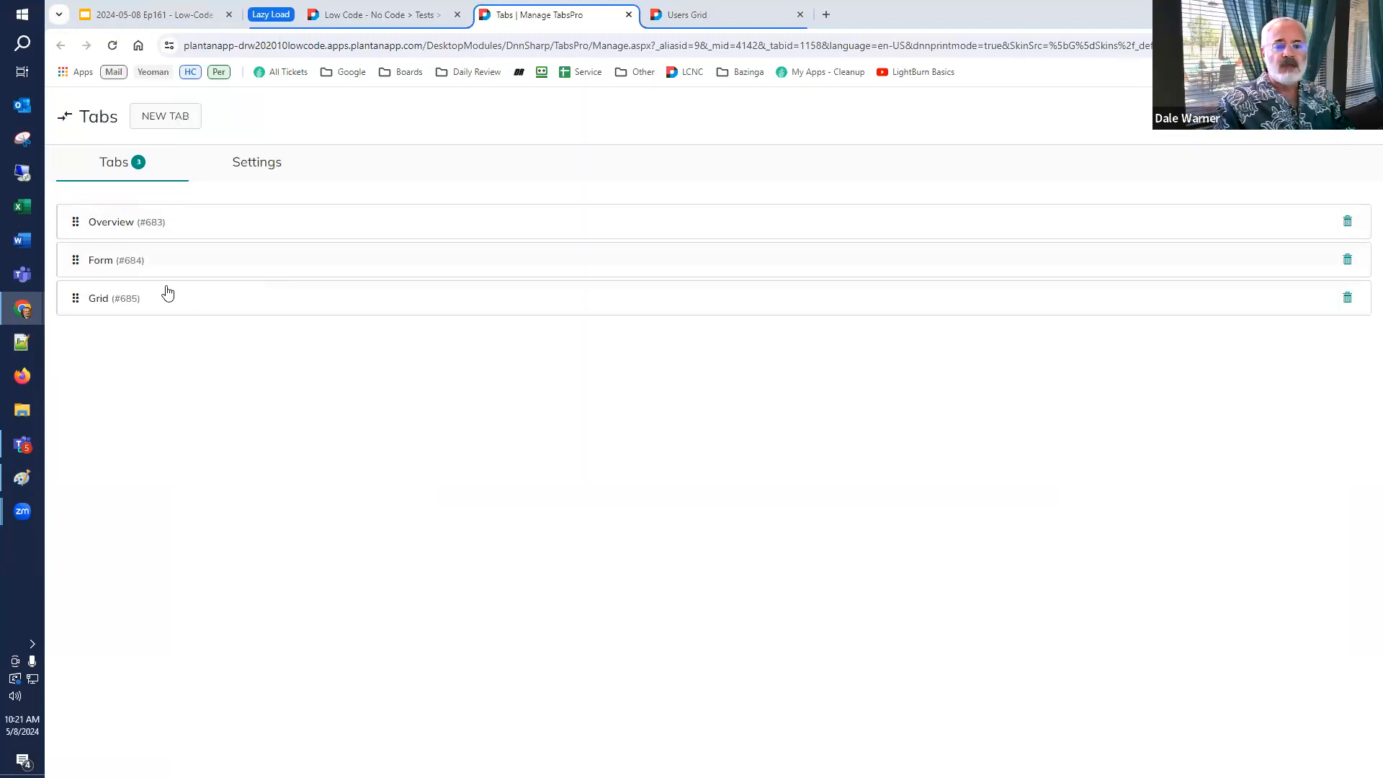
Examine the Users Grid listing's Settings, expanding and collapsing the Advanced UI Settings section.
{"action": "left_click", "coordinate": [688, 18]}
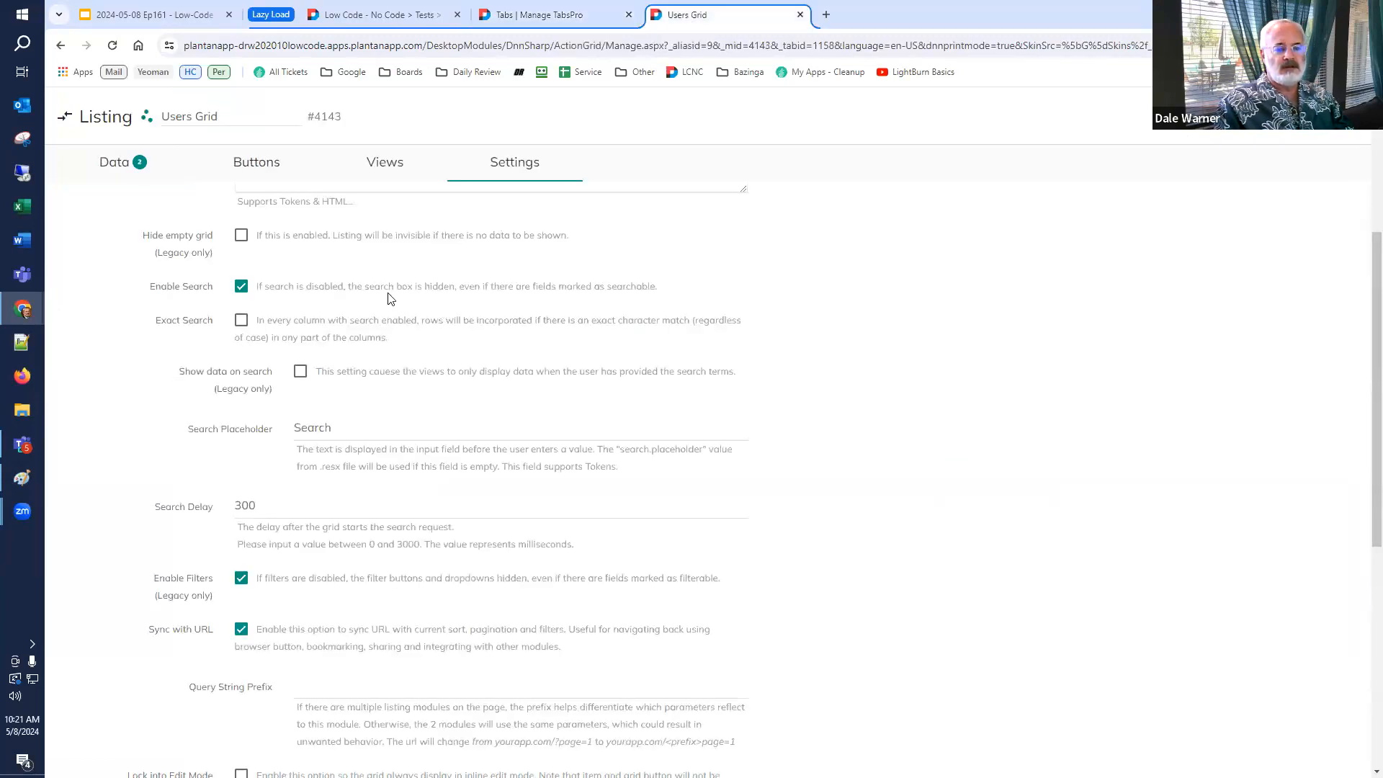
{"action": "scroll", "coordinate": [267, 311], "scroll_direction": "down", "scroll_amount": 7}
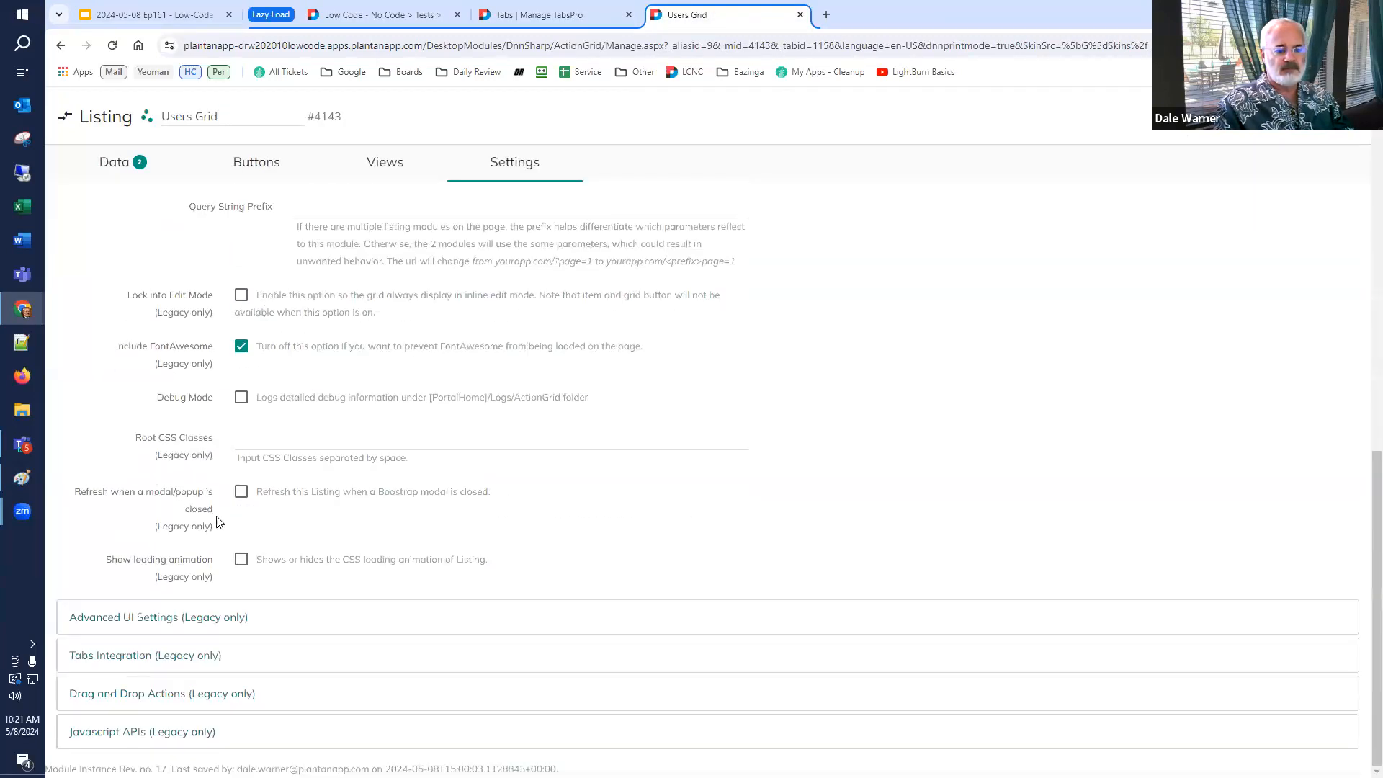
{"action": "left_click", "coordinate": [186, 618]}
{"action": "scroll", "coordinate": [195, 614], "scroll_direction": "down", "scroll_amount": 3}
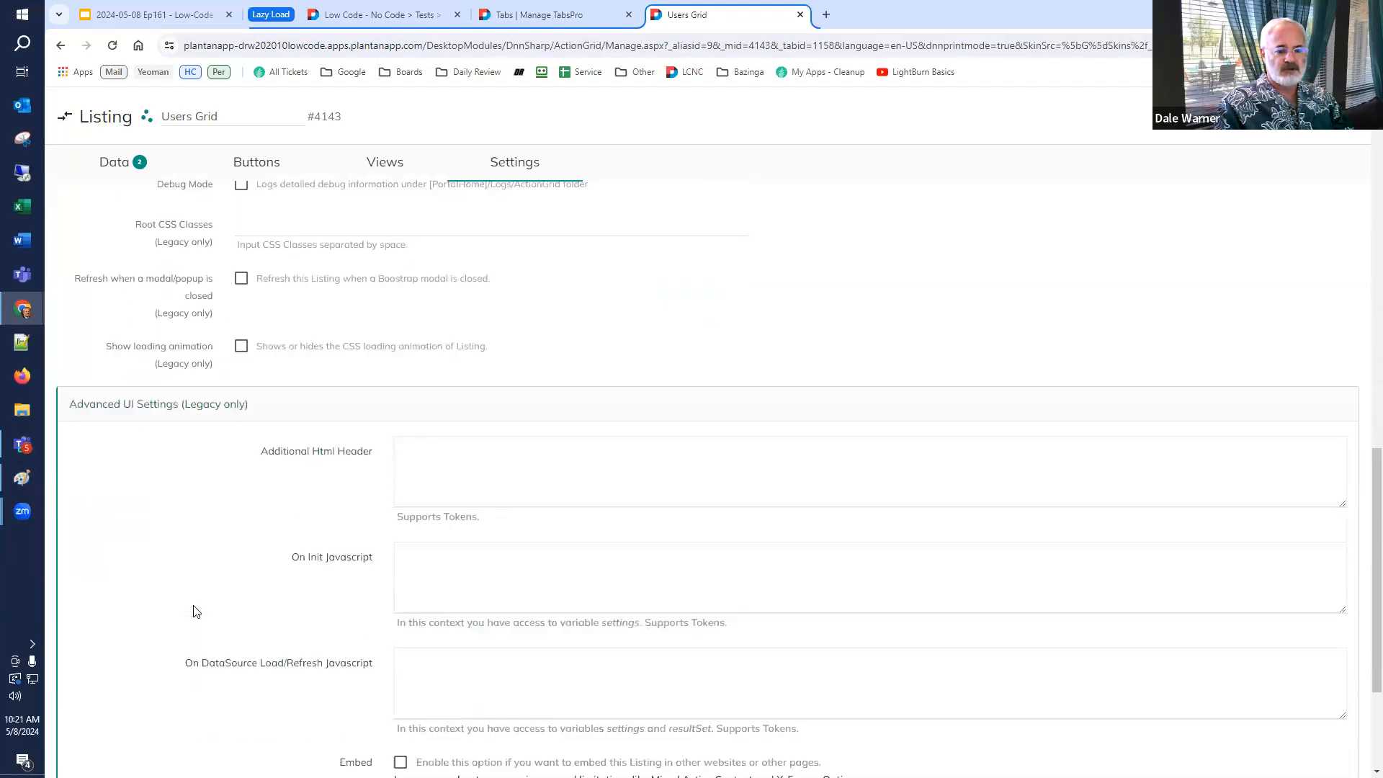
{"action": "left_click", "coordinate": [140, 390]}
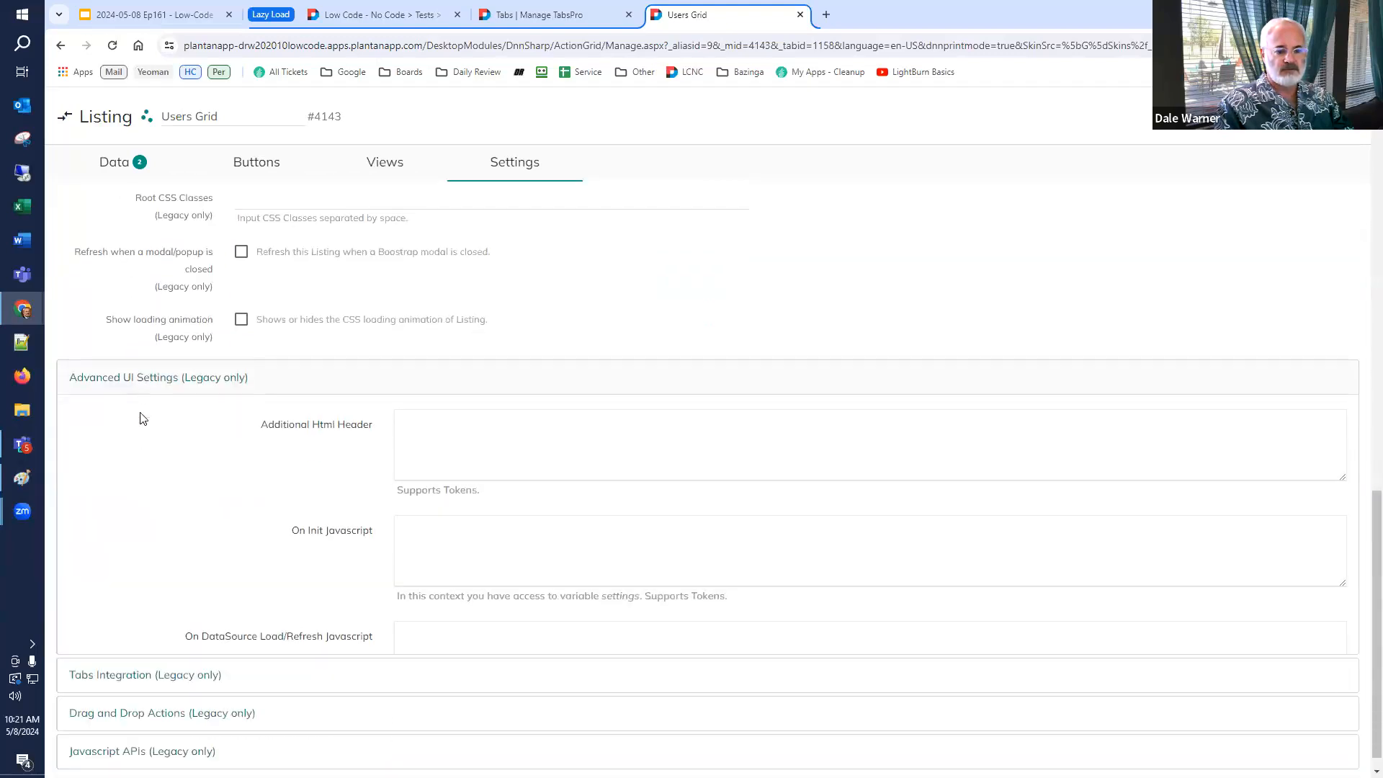
Enable Load When Tab Is Activated and Refresh Grid When Tab Is Activated under the listing's Tabs Integration.
{"action": "left_click", "coordinate": [148, 657]}
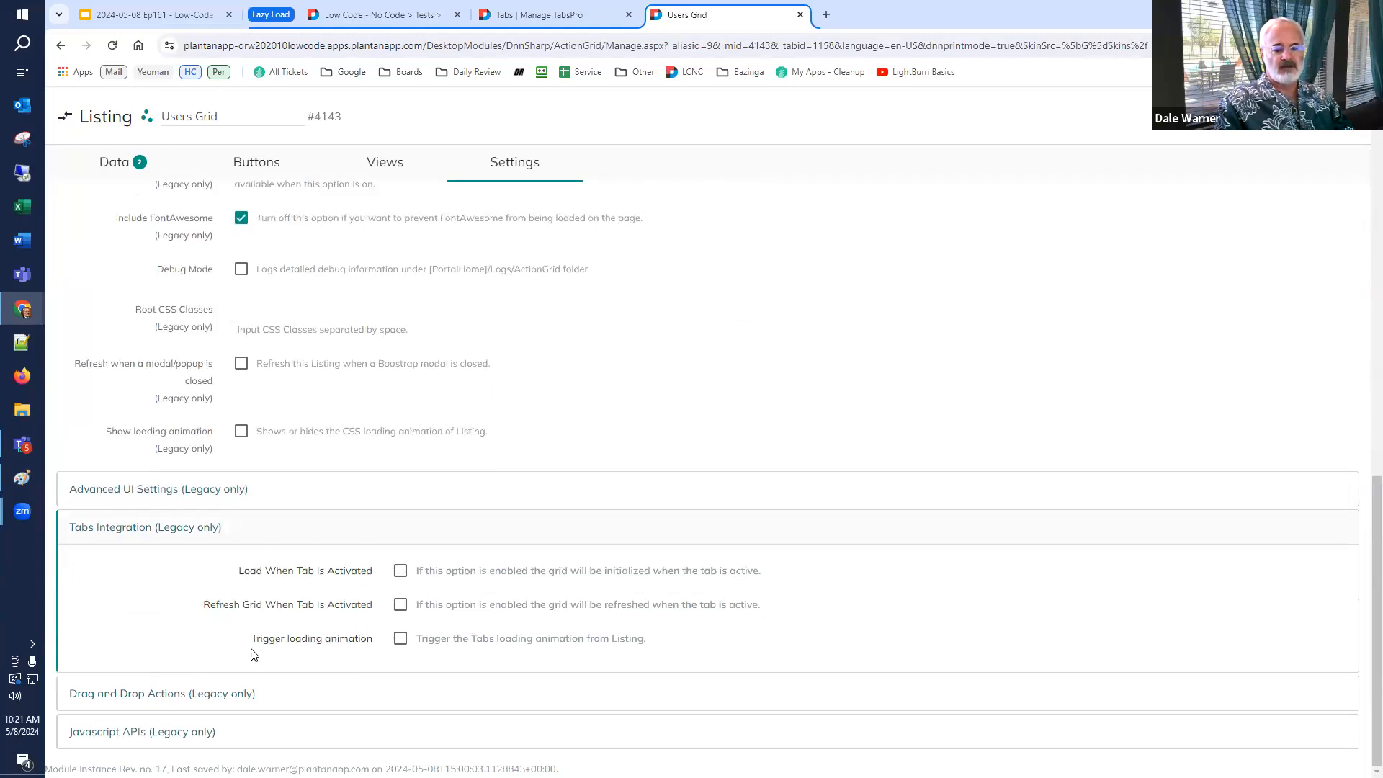
{"action": "left_click", "coordinate": [400, 576]}
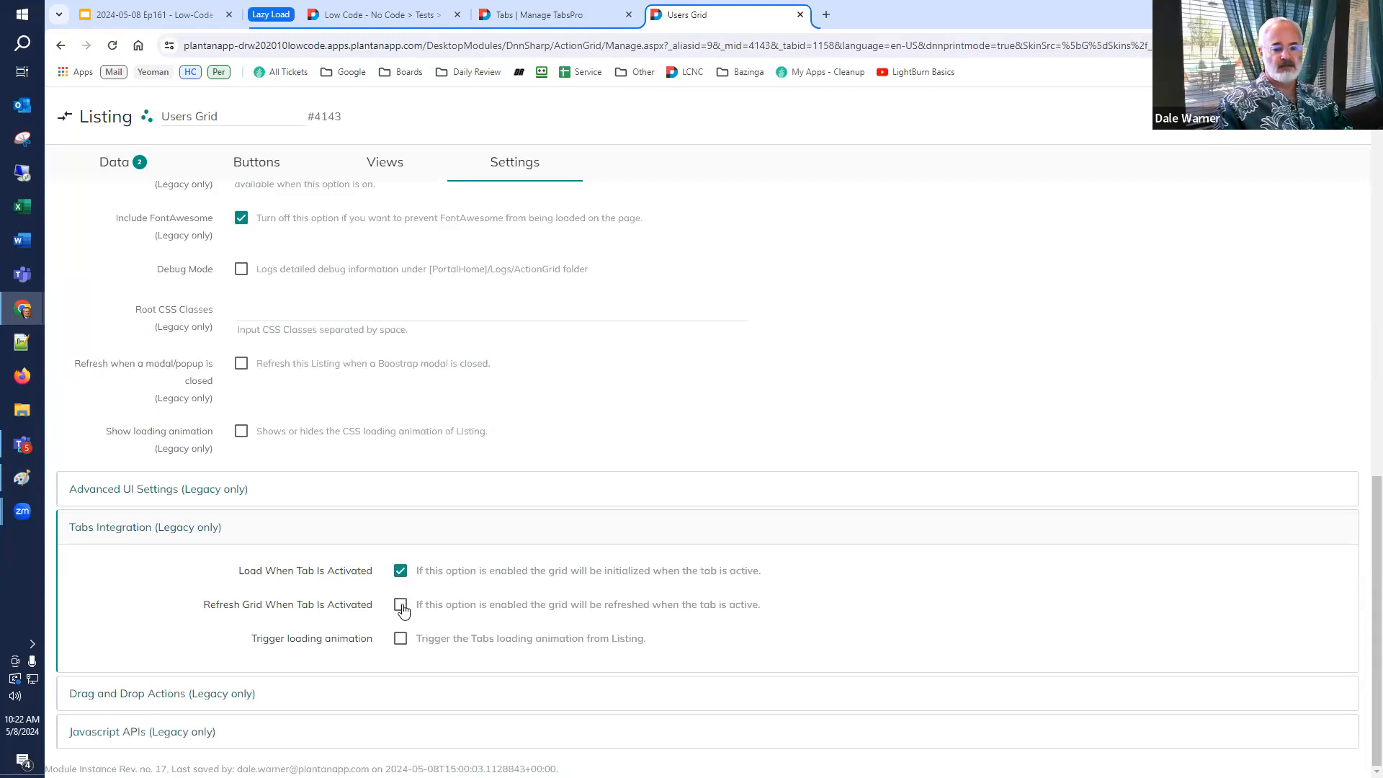
{"action": "left_click", "coordinate": [401, 607]}
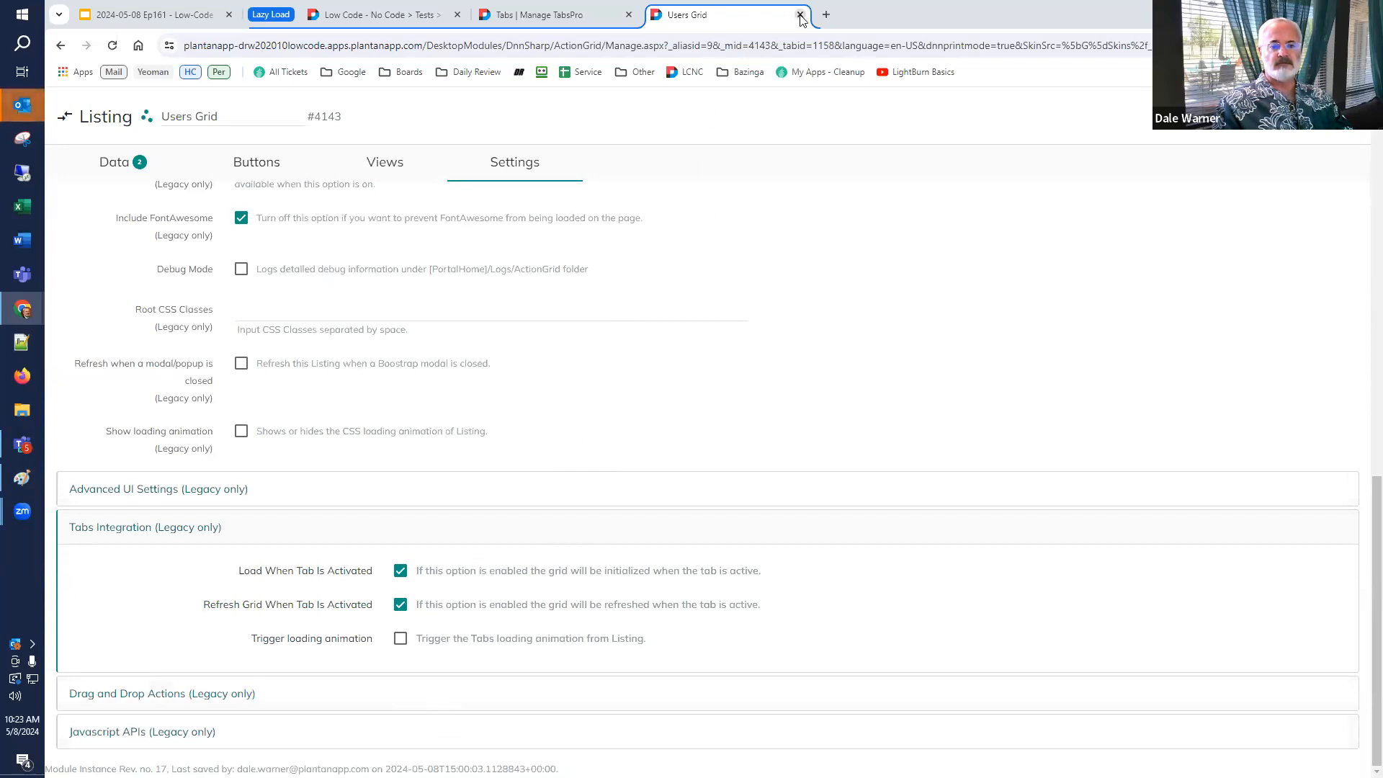
Close the Tabs settings browser tab and reload the test page on its Overview tab.
{"action": "left_click", "coordinate": [578, 15]}
{"action": "left_click", "coordinate": [629, 15]}
{"action": "left_click", "coordinate": [358, 15]}
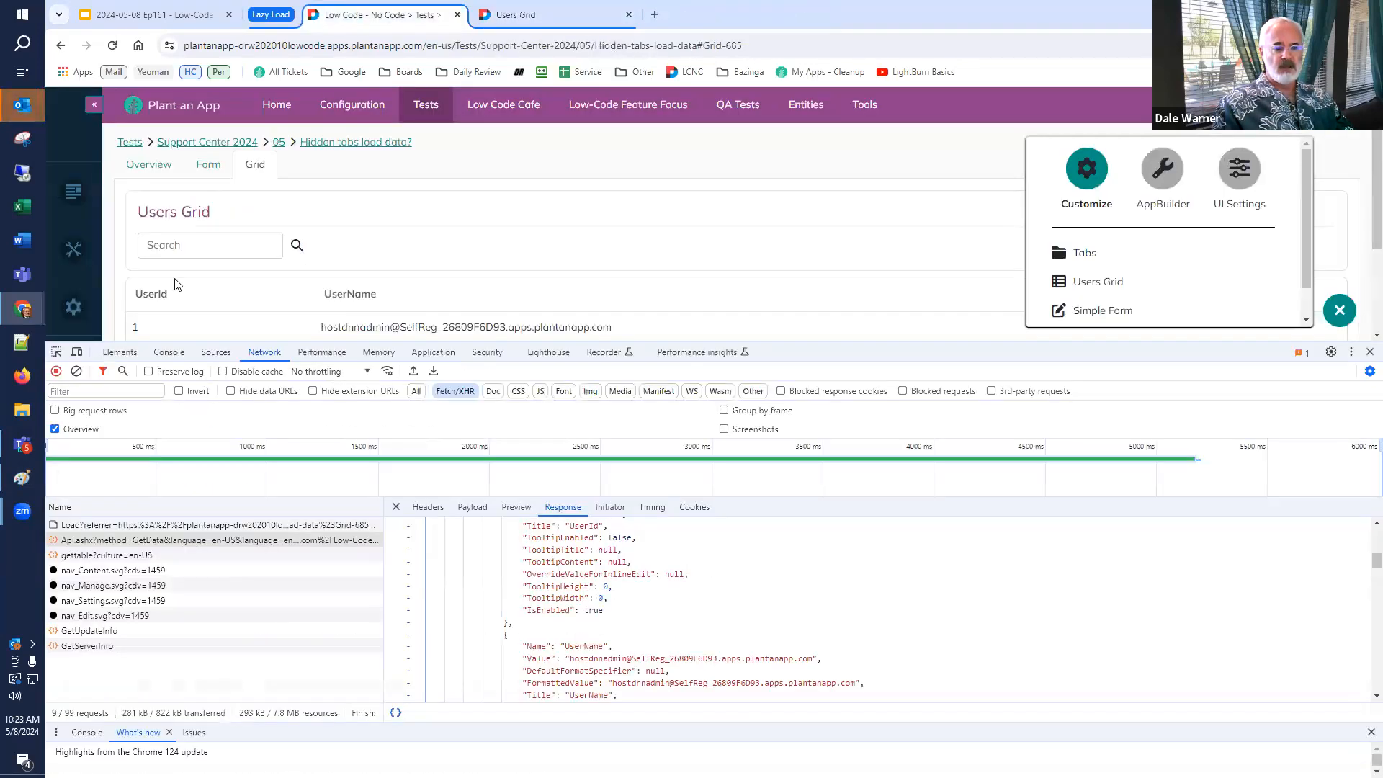
{"action": "left_click", "coordinate": [148, 165]}
{"action": "key", "text": "F5"}
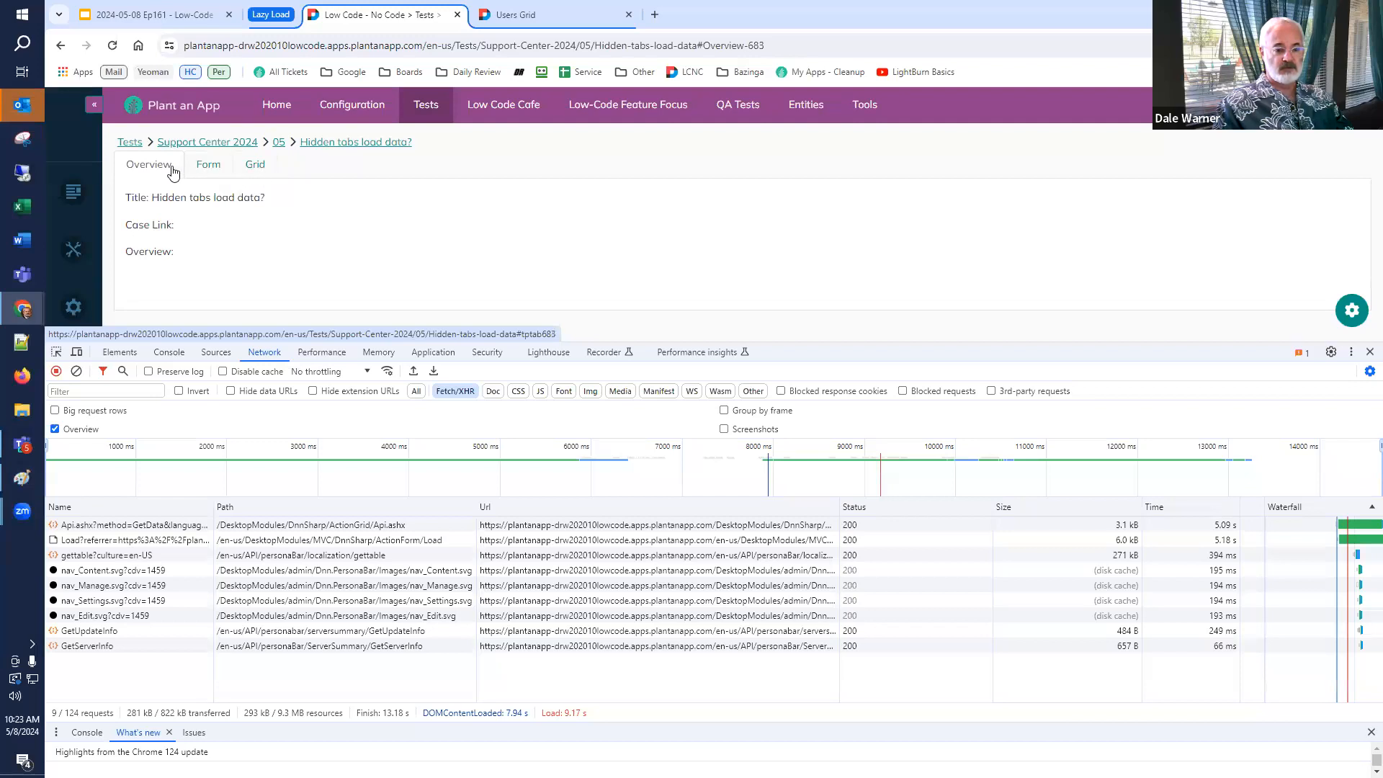
Inspect the GetData request and switch between the Form and Overview tabs while watching network requests.
{"action": "left_click", "coordinate": [113, 531]}
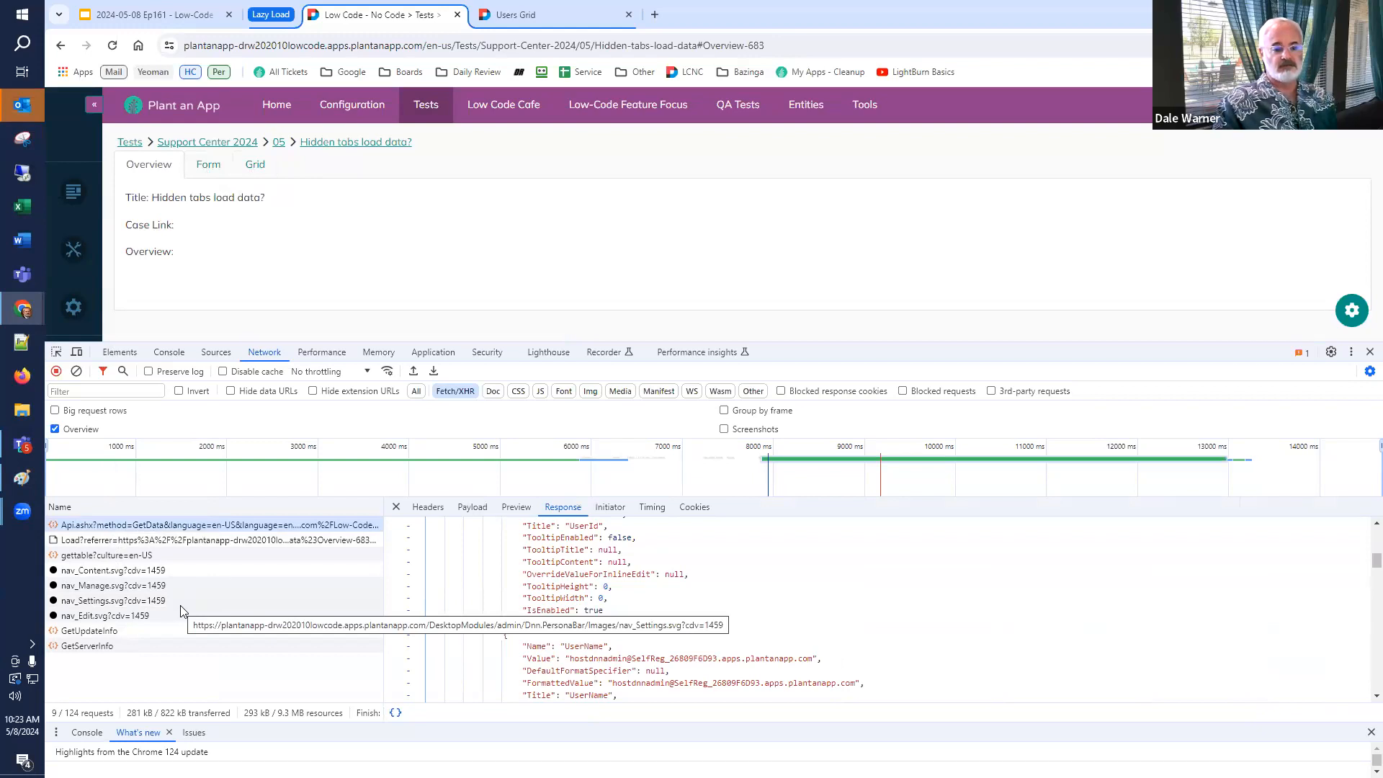
{"action": "left_click", "coordinate": [208, 165]}
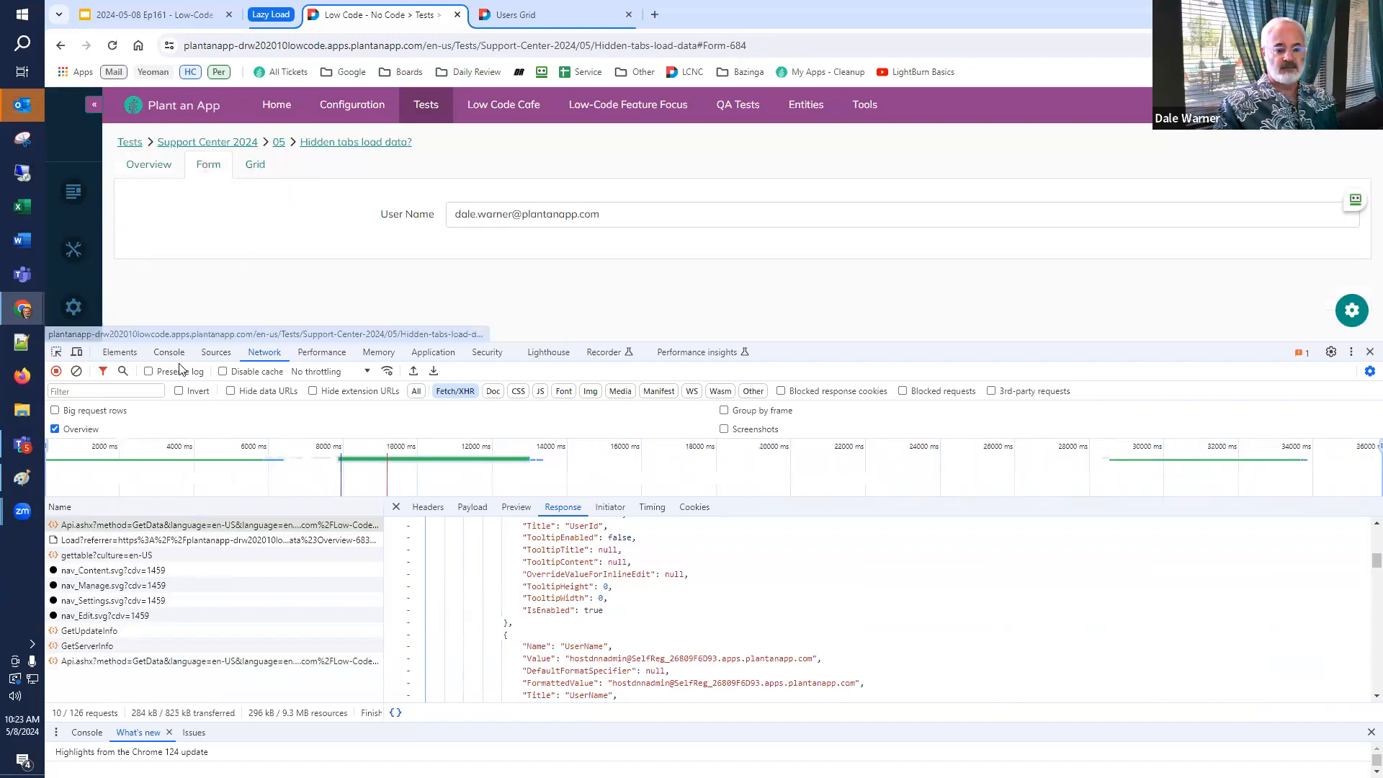
{"action": "left_click", "coordinate": [165, 167]}
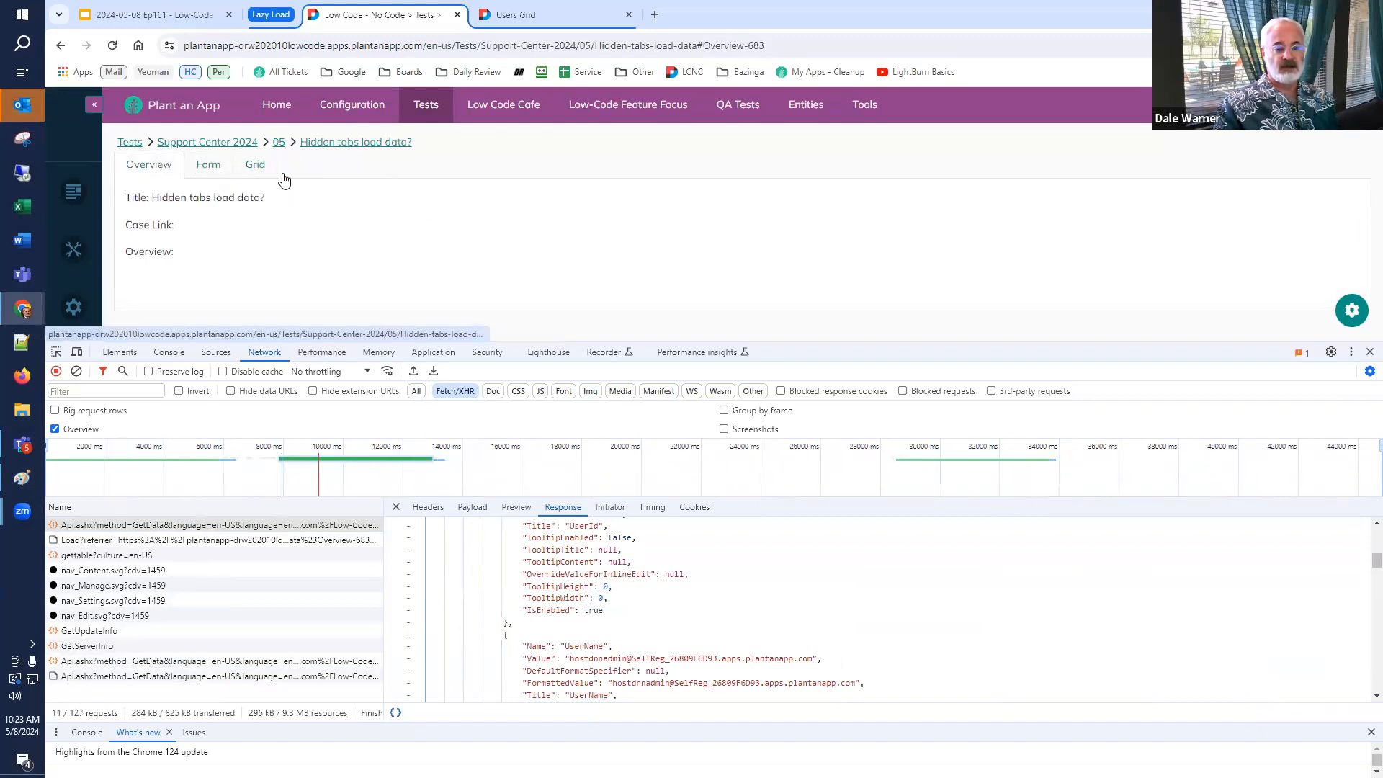
Turn off Sync with URL in the Users Grid listing's settings.
{"action": "left_click", "coordinate": [530, 14]}
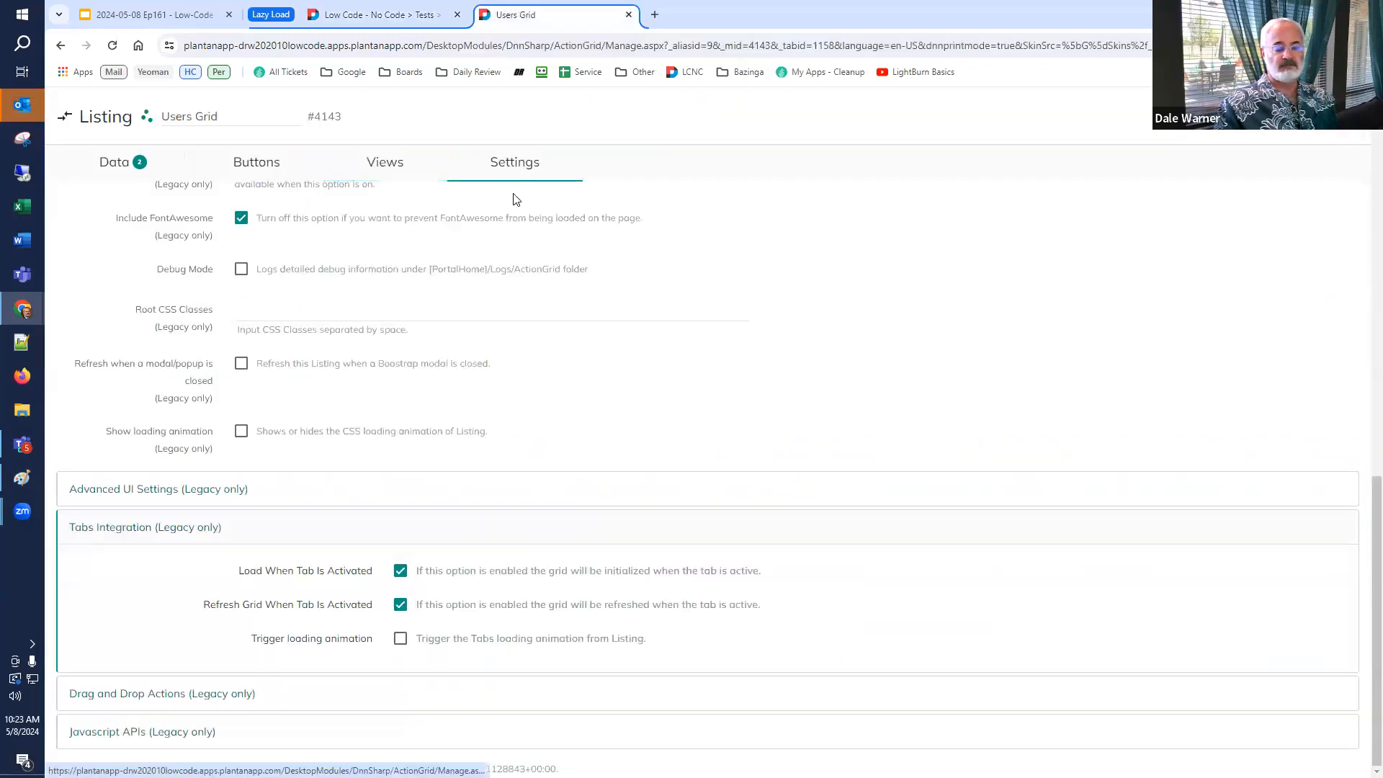
{"action": "scroll", "coordinate": [441, 379], "scroll_direction": "up", "scroll_amount": 10}
{"action": "scroll", "coordinate": [441, 379], "scroll_direction": "down", "scroll_amount": 5}
{"action": "left_click", "coordinate": [242, 502]}
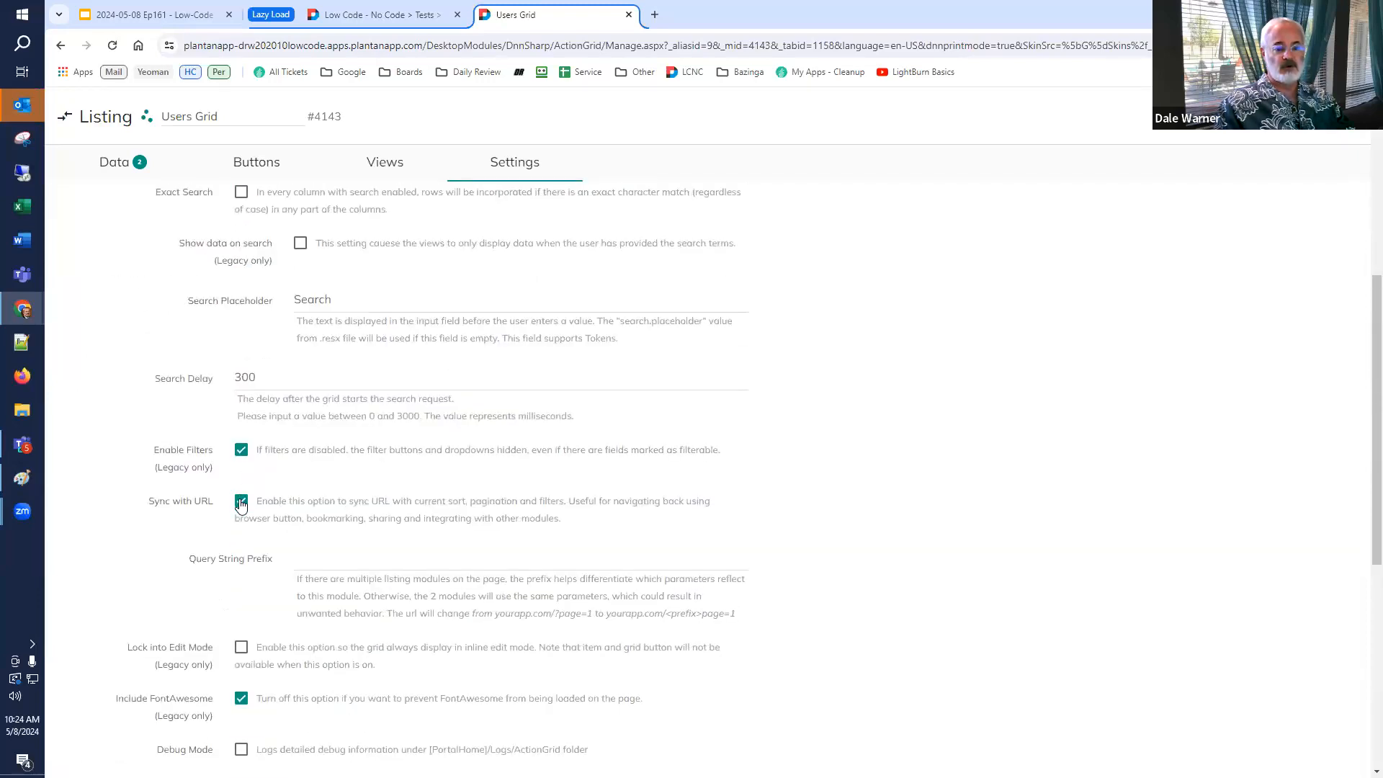
{"action": "left_click", "coordinate": [241, 502]}
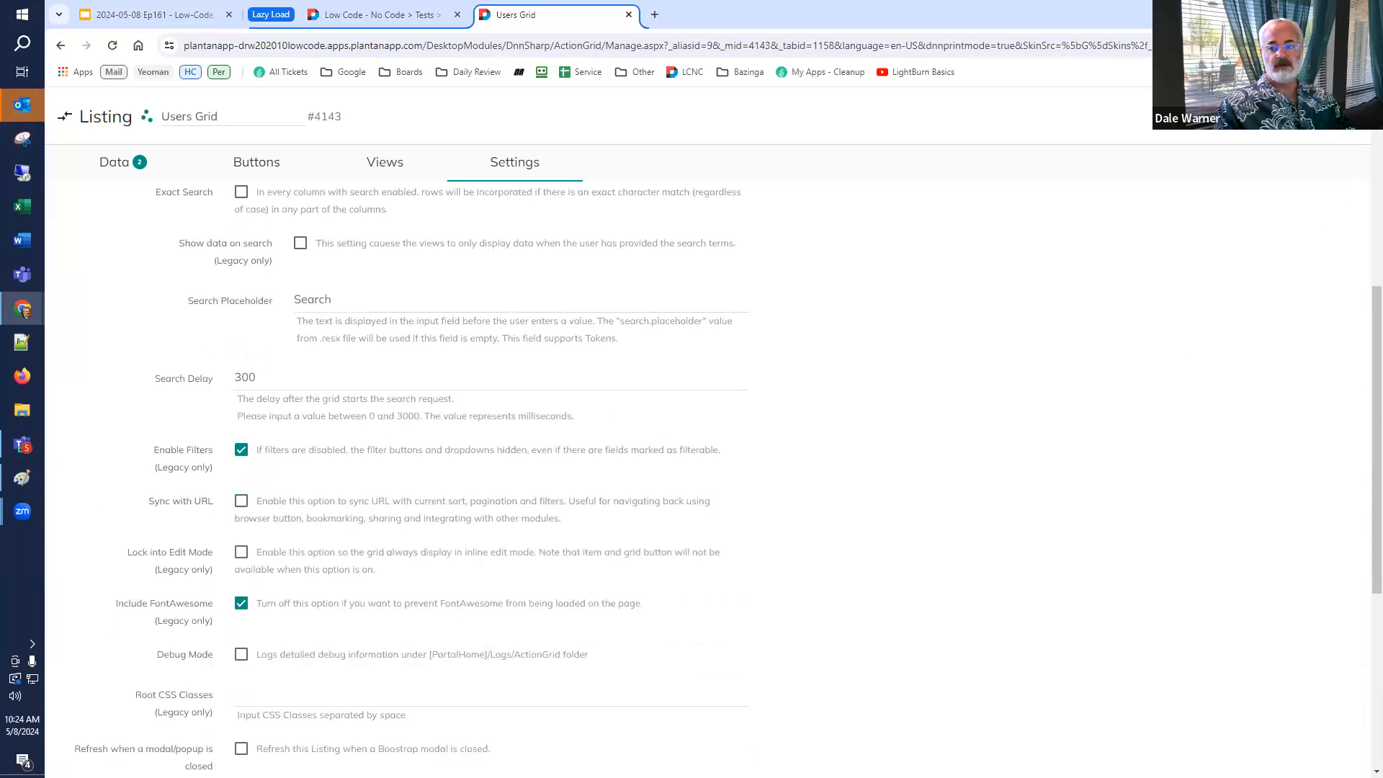
Reload the test page, inspect the GetData request, and switch between the Overview, Form and Grid tabs while watching network requests.
{"action": "left_click", "coordinate": [403, 16]}
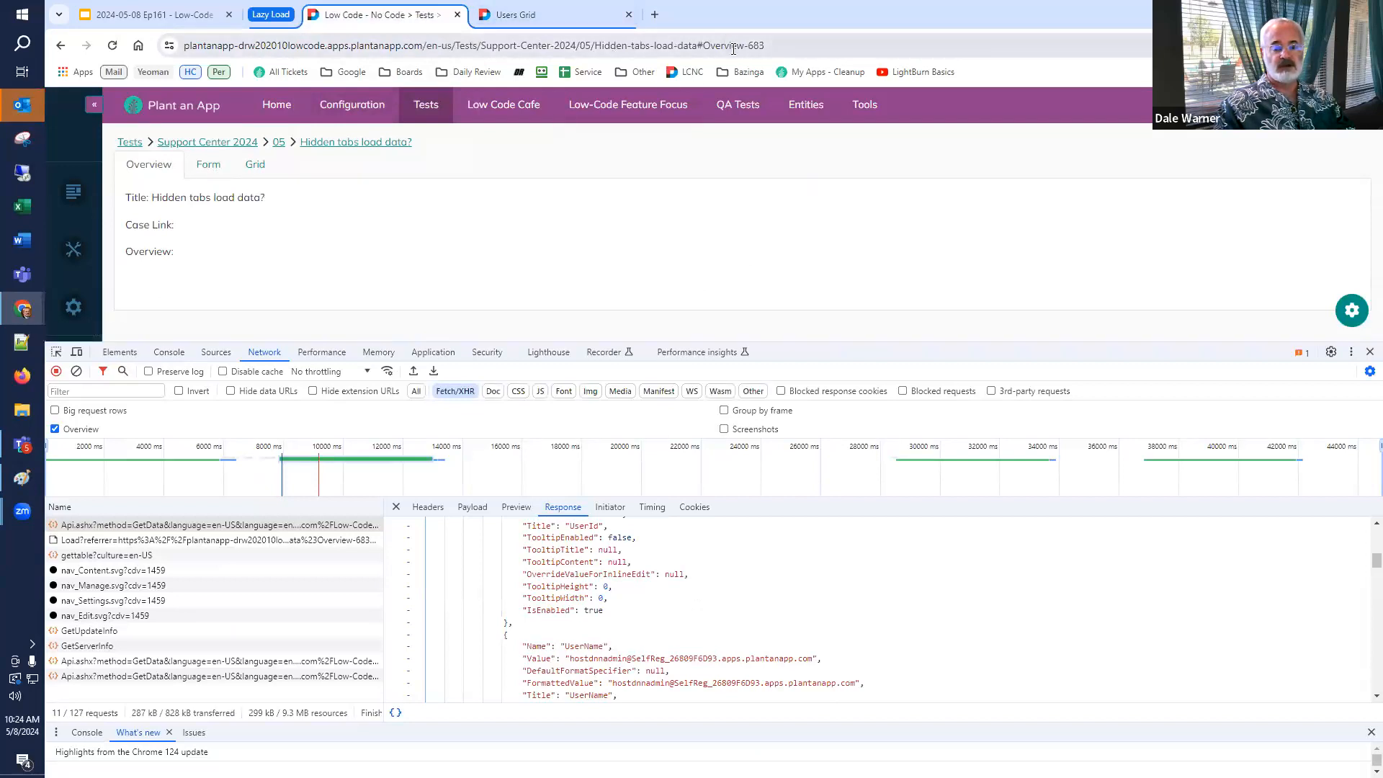
{"action": "left_click", "coordinate": [113, 47]}
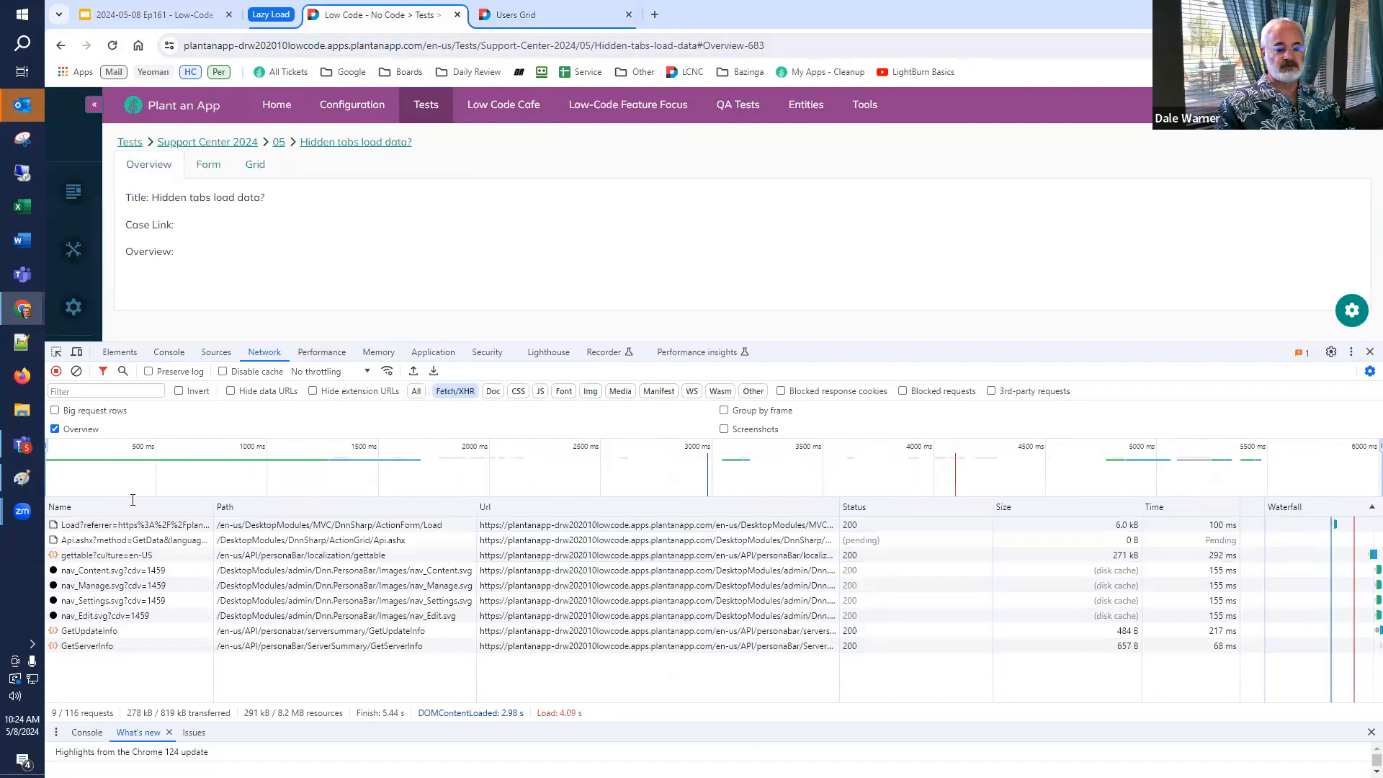
{"action": "left_click", "coordinate": [94, 542]}
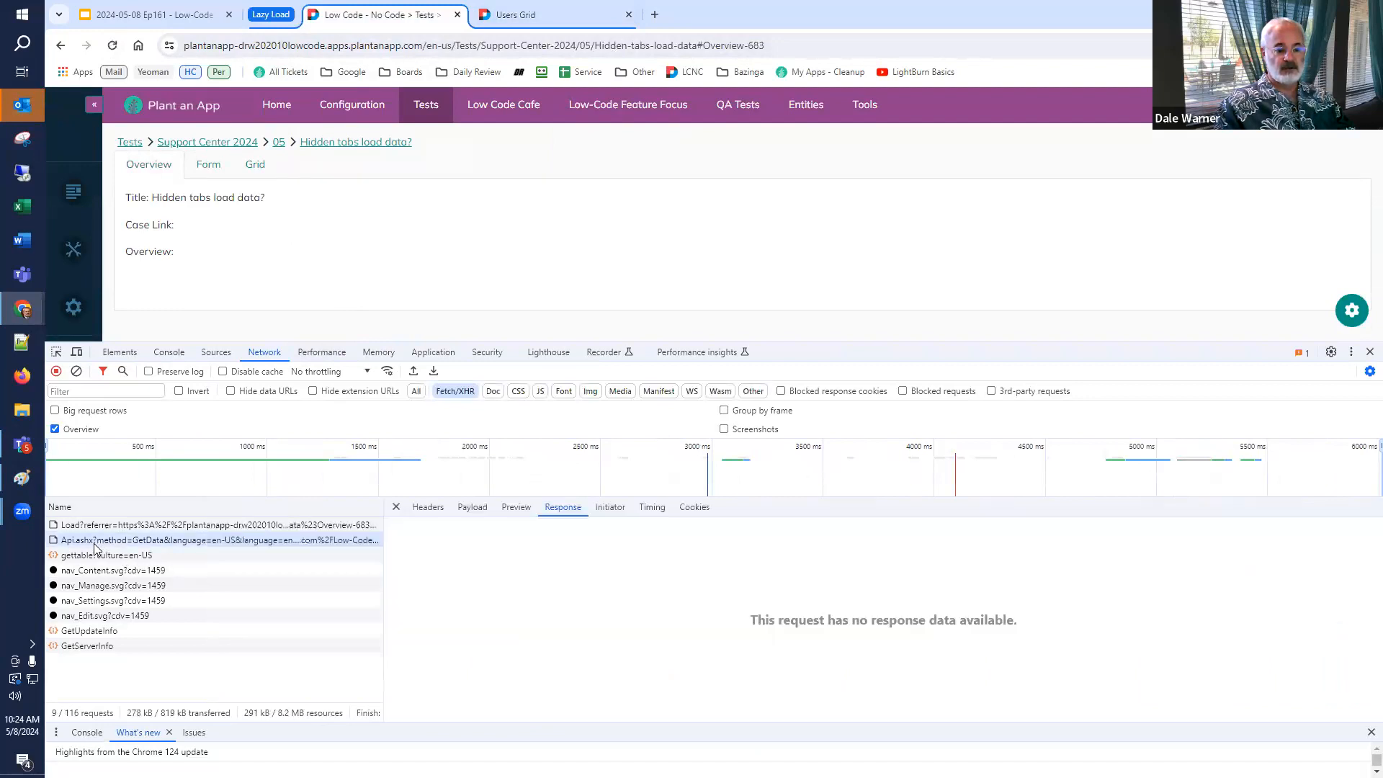
{"action": "left_click", "coordinate": [209, 168]}
{"action": "left_click", "coordinate": [153, 169]}
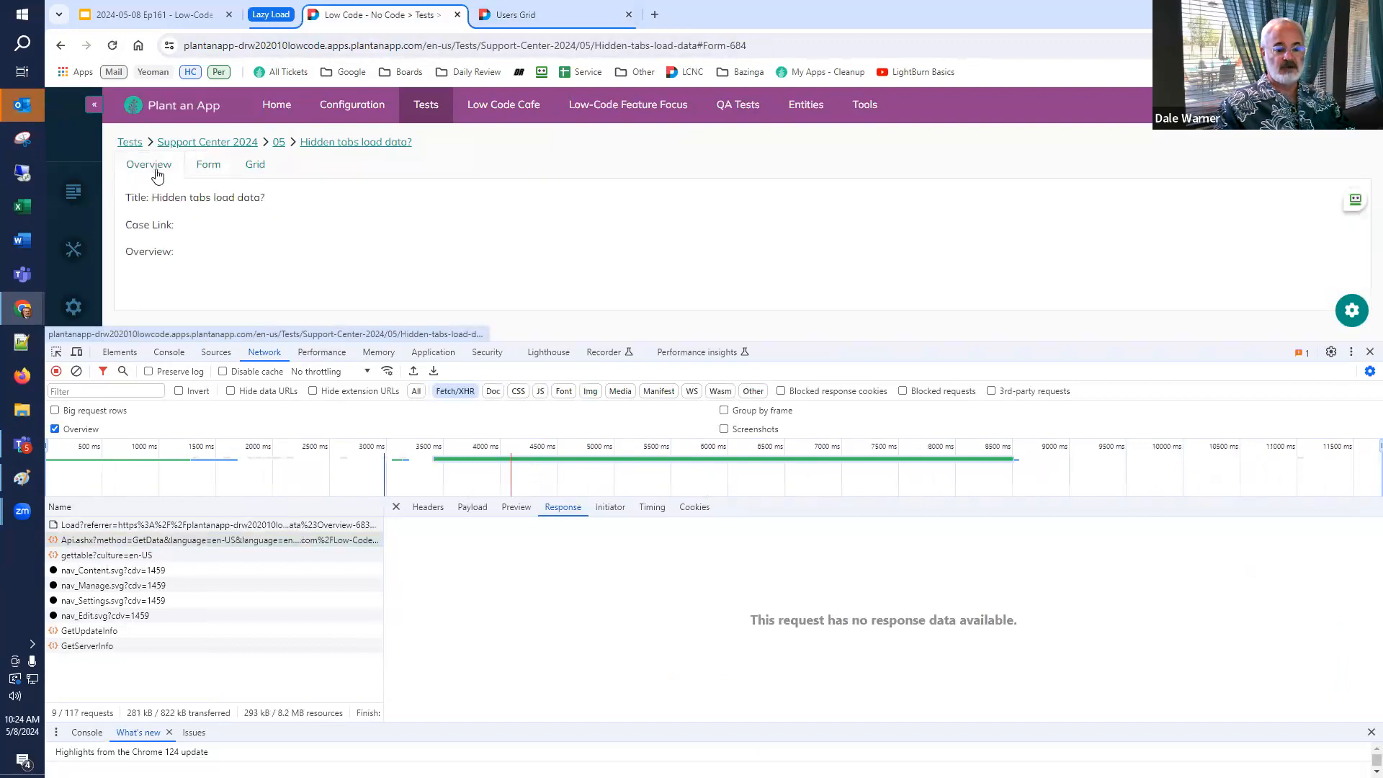
{"action": "left_click", "coordinate": [211, 167]}
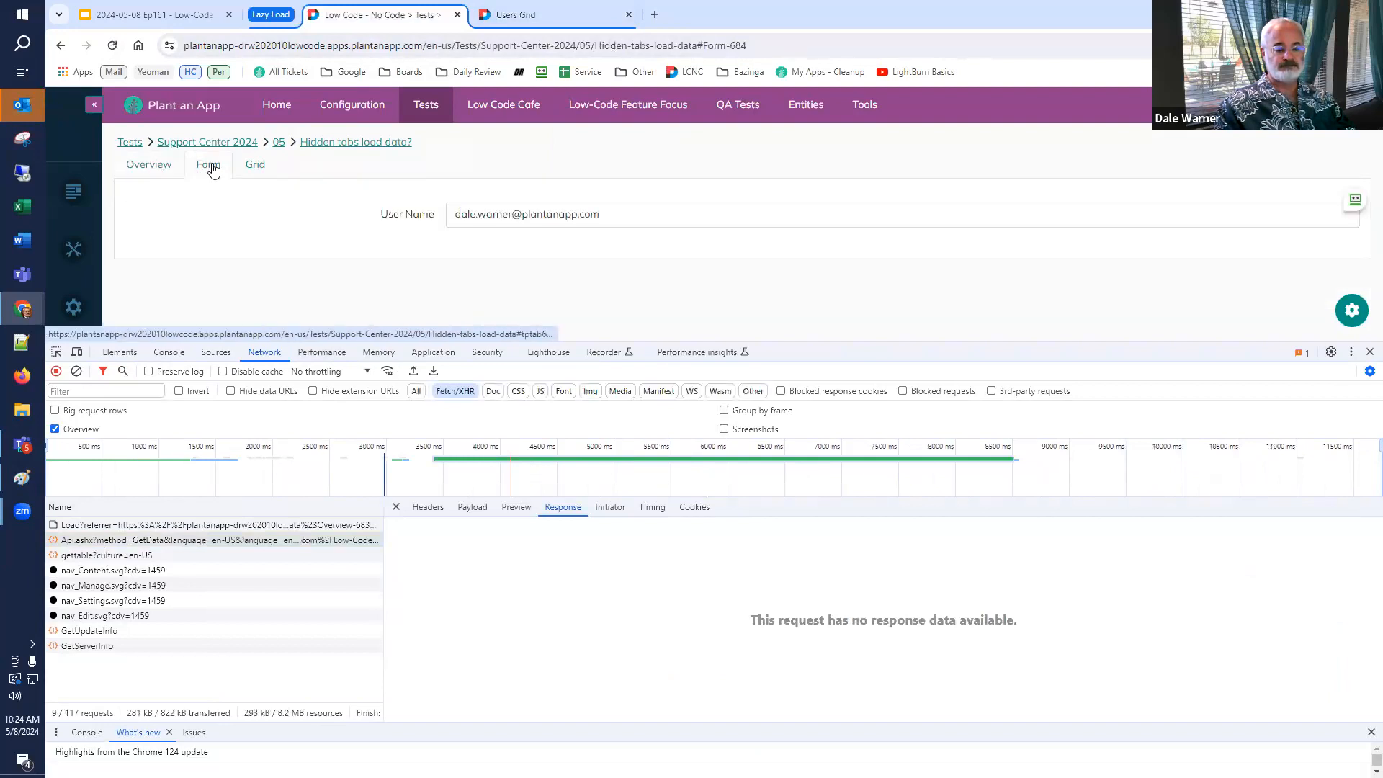
{"action": "left_click", "coordinate": [256, 166]}
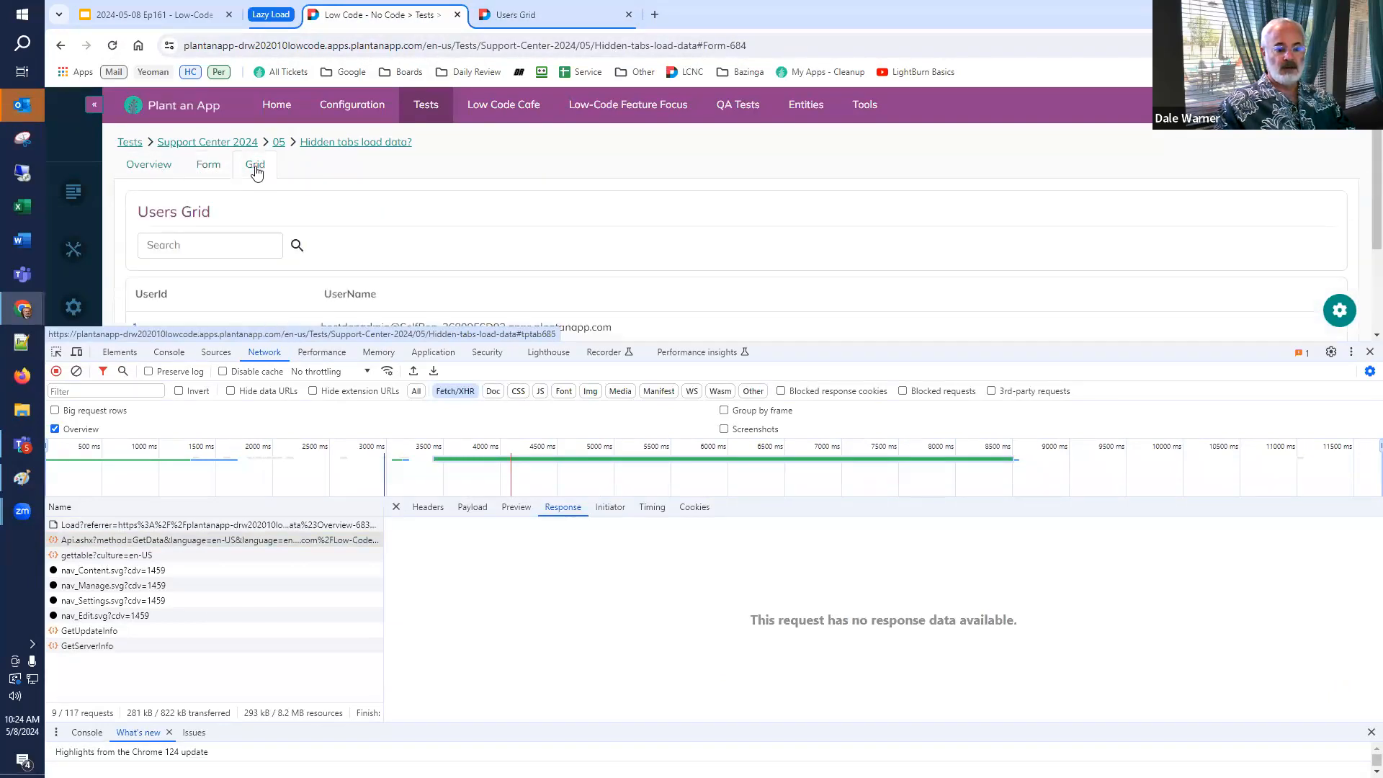
{"action": "scroll", "coordinate": [256, 256], "scroll_direction": "down", "scroll_amount": 1}
{"action": "scroll", "coordinate": [261, 270], "scroll_direction": "up", "scroll_amount": 1}
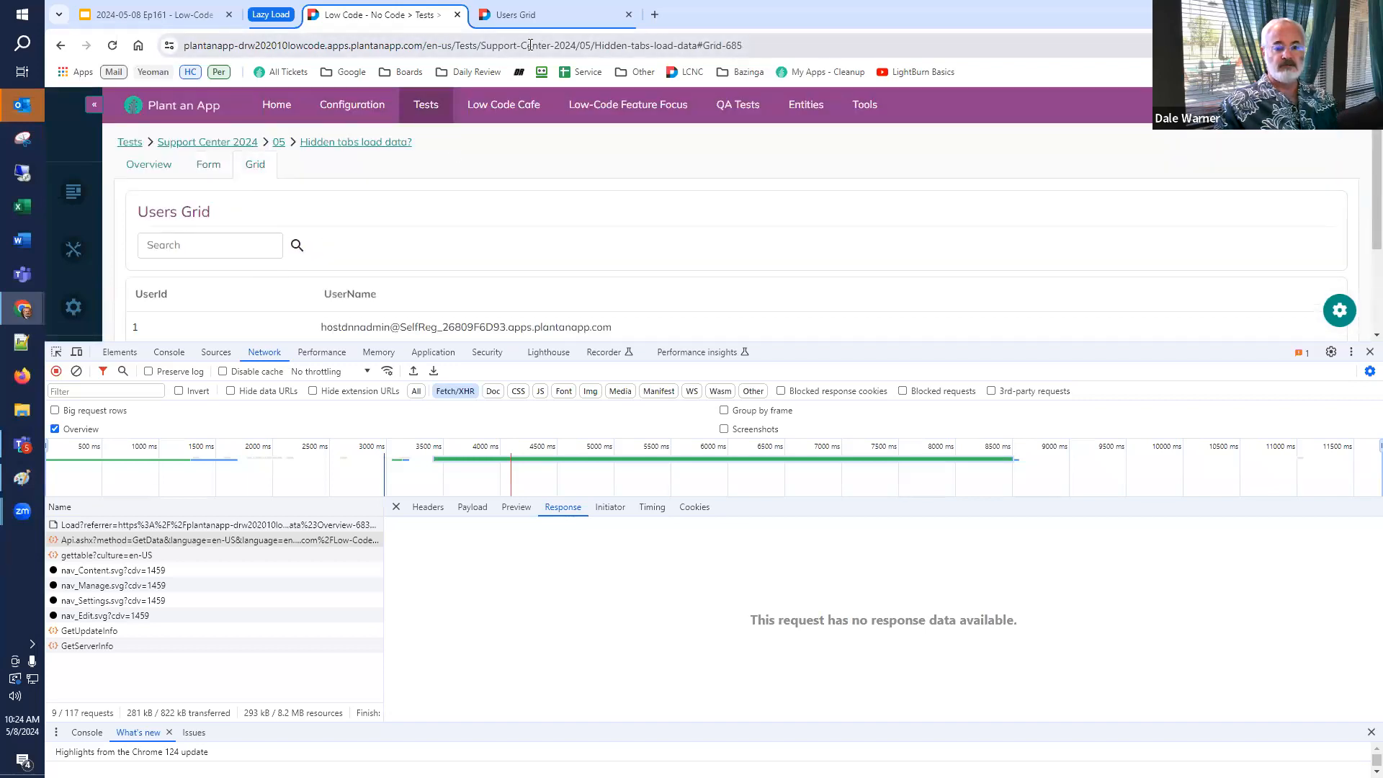
Set the Users Grid listing's Display Mode to Manual.
{"action": "left_click", "coordinate": [523, 16]}
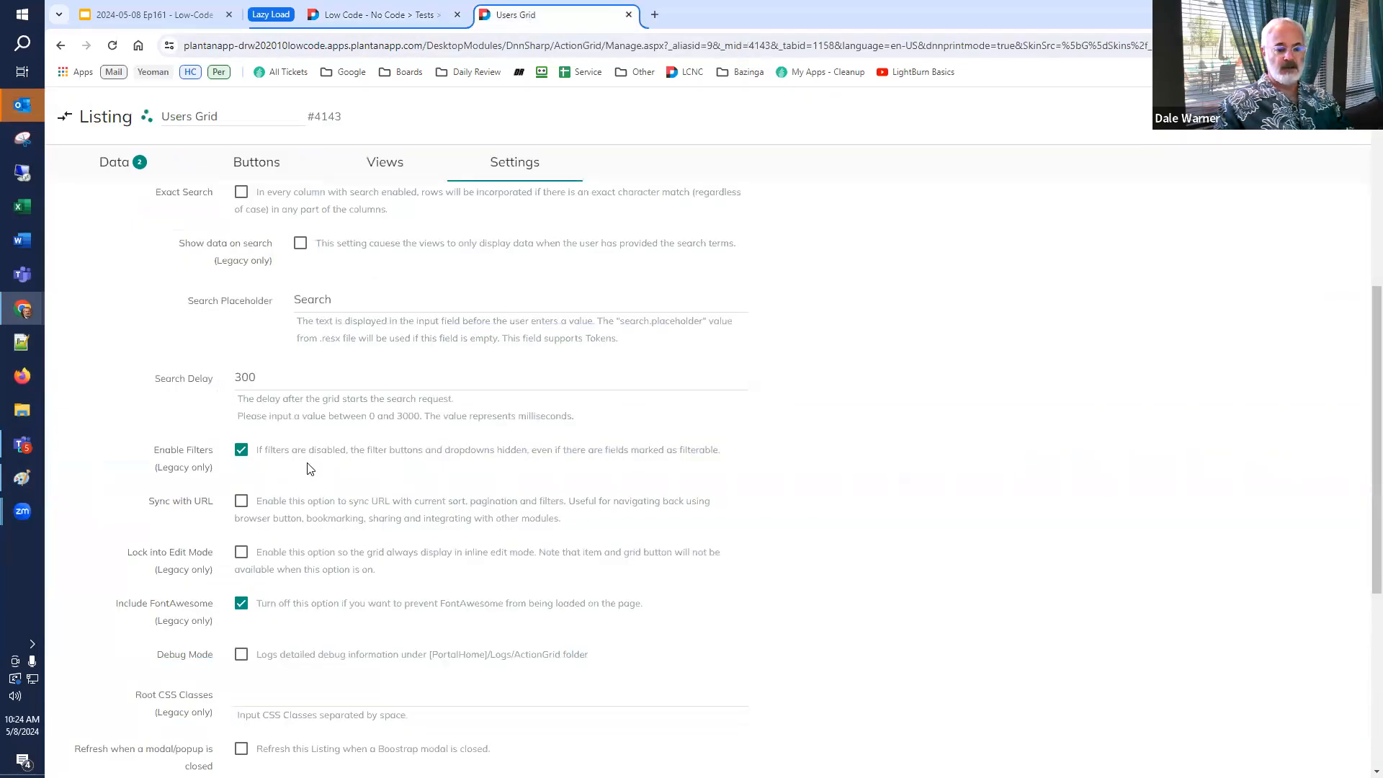
{"action": "scroll", "coordinate": [311, 448], "scroll_direction": "up", "scroll_amount": 5}
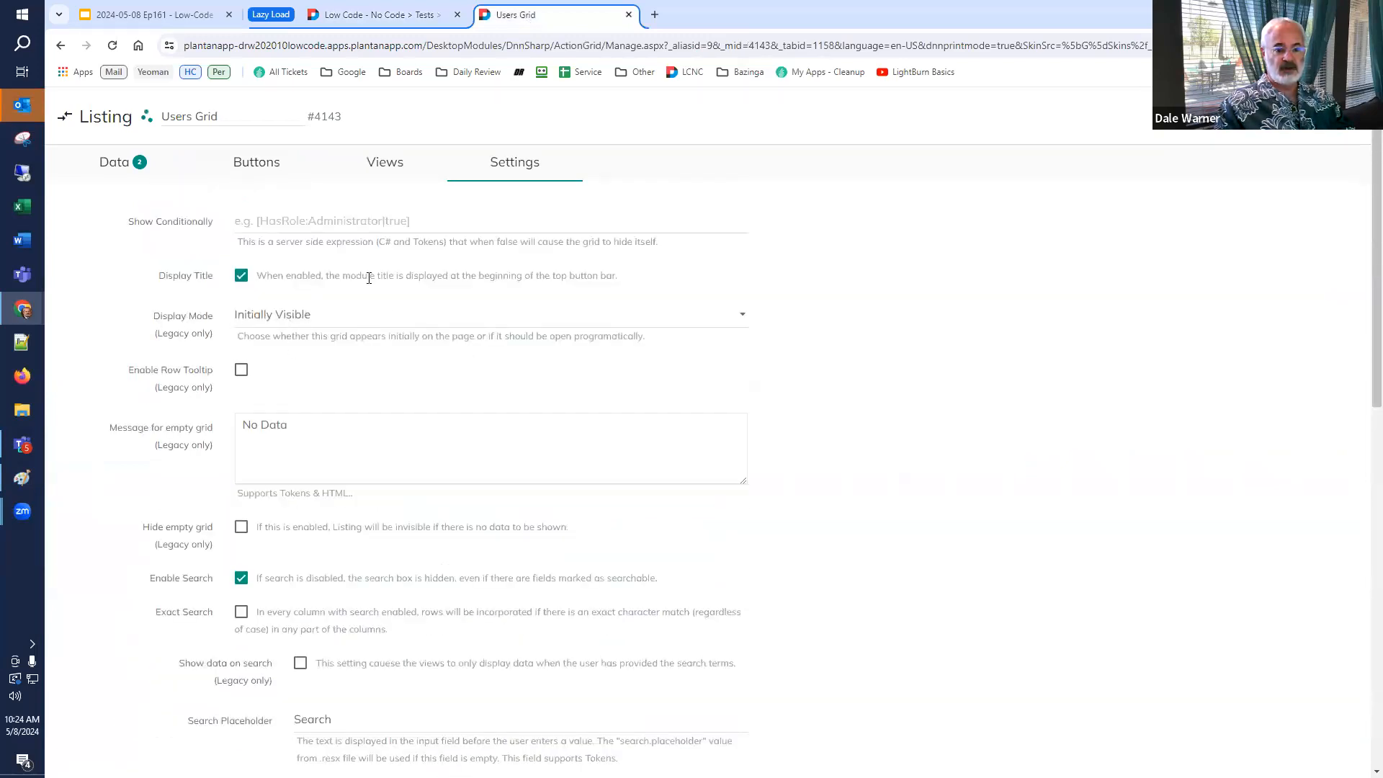
{"action": "left_click", "coordinate": [353, 317]}
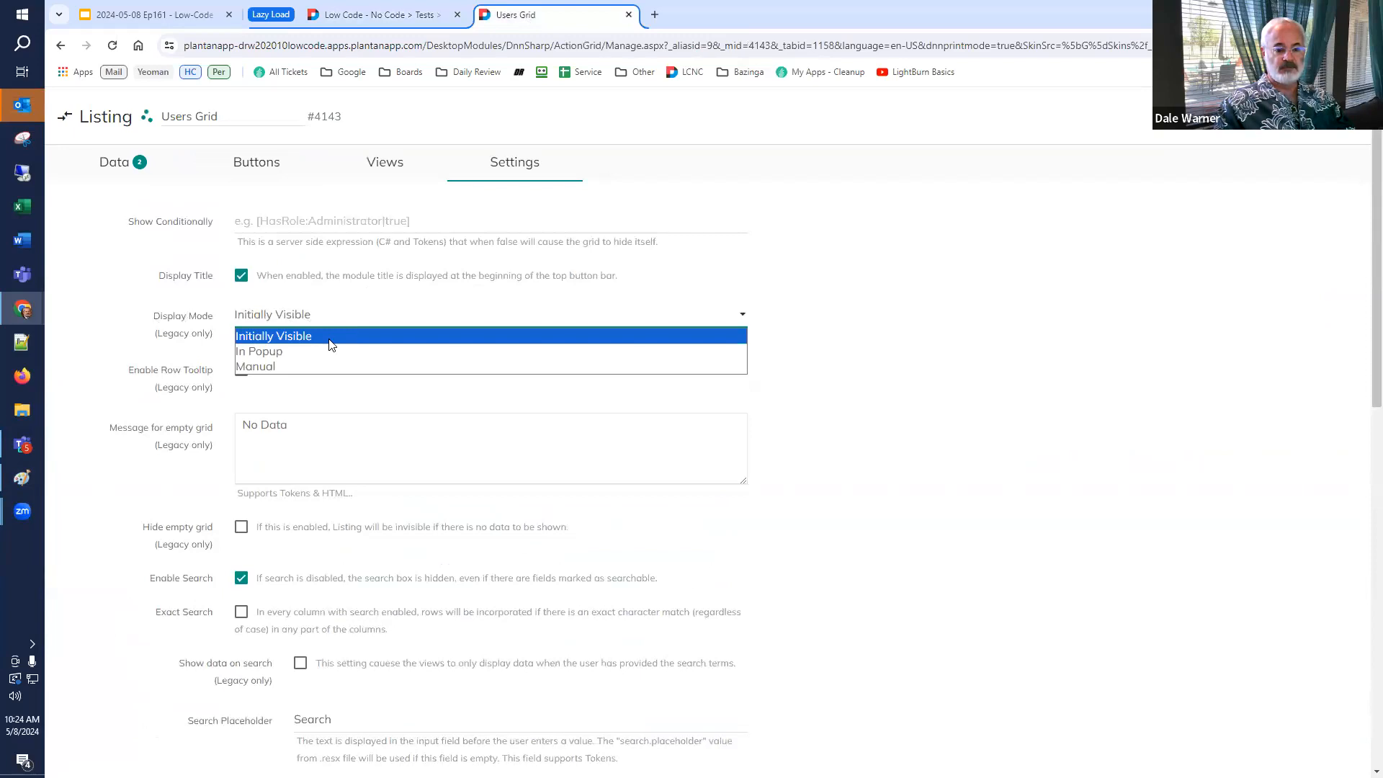
{"action": "left_click", "coordinate": [306, 367]}
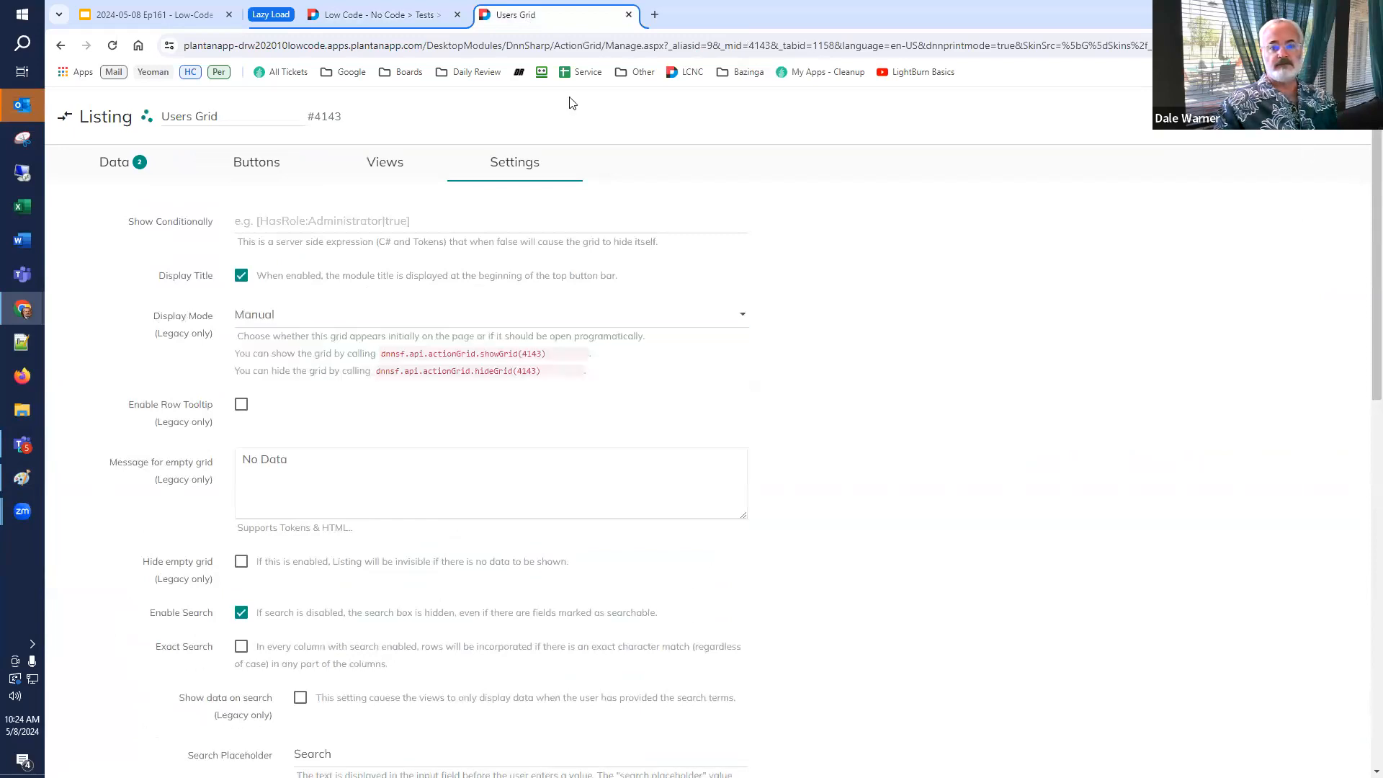
Reload the test page on its Overview tab and switch to the Form and Grid tabs while watching network requests.
{"action": "left_click", "coordinate": [381, 16]}
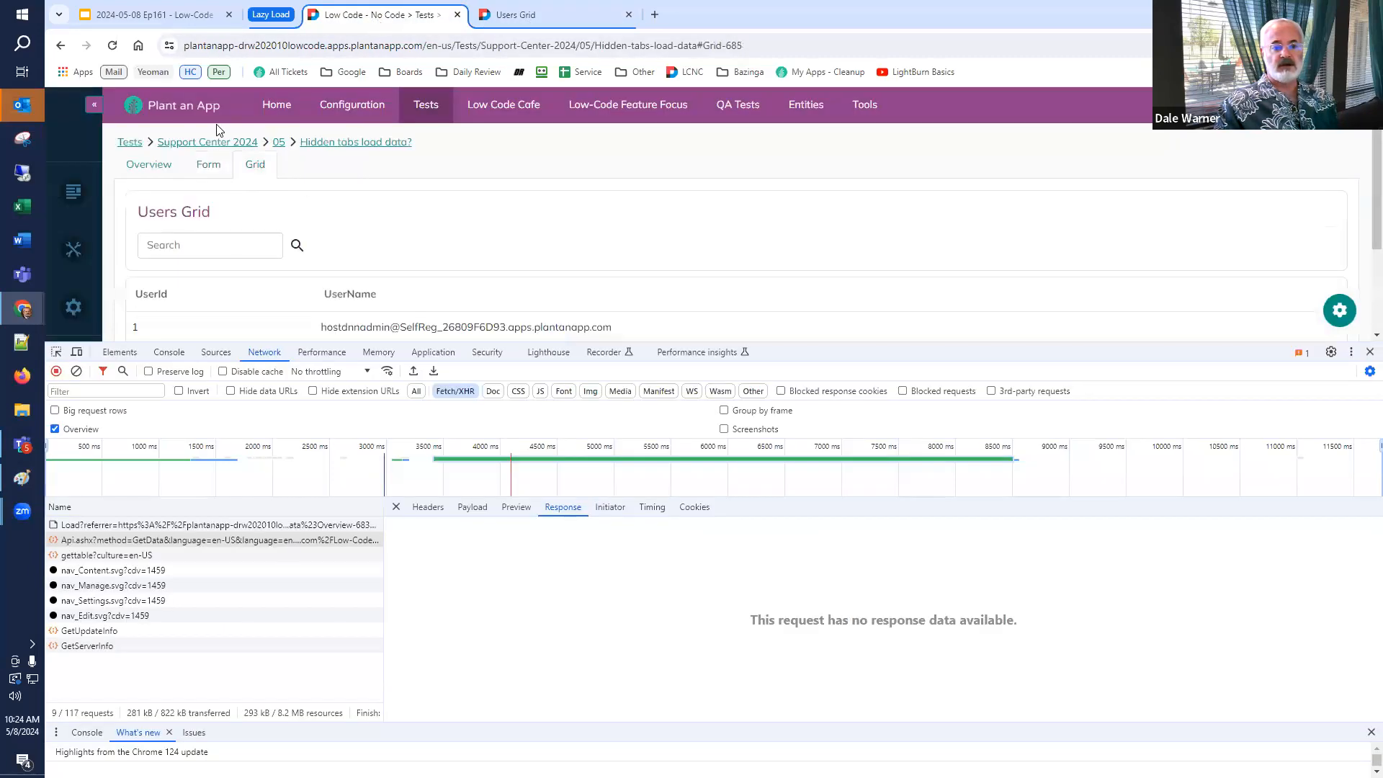
{"action": "left_click", "coordinate": [131, 164]}
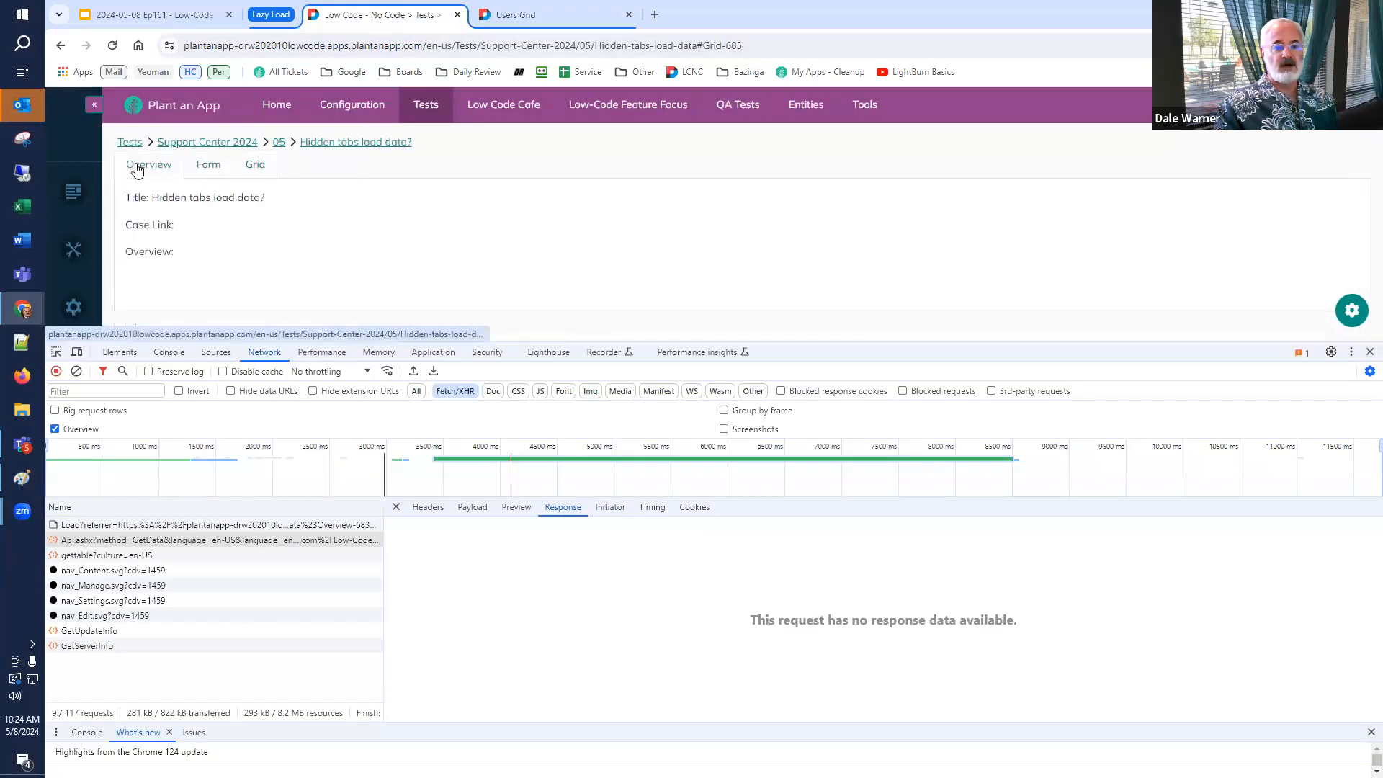
{"action": "left_click", "coordinate": [113, 46]}
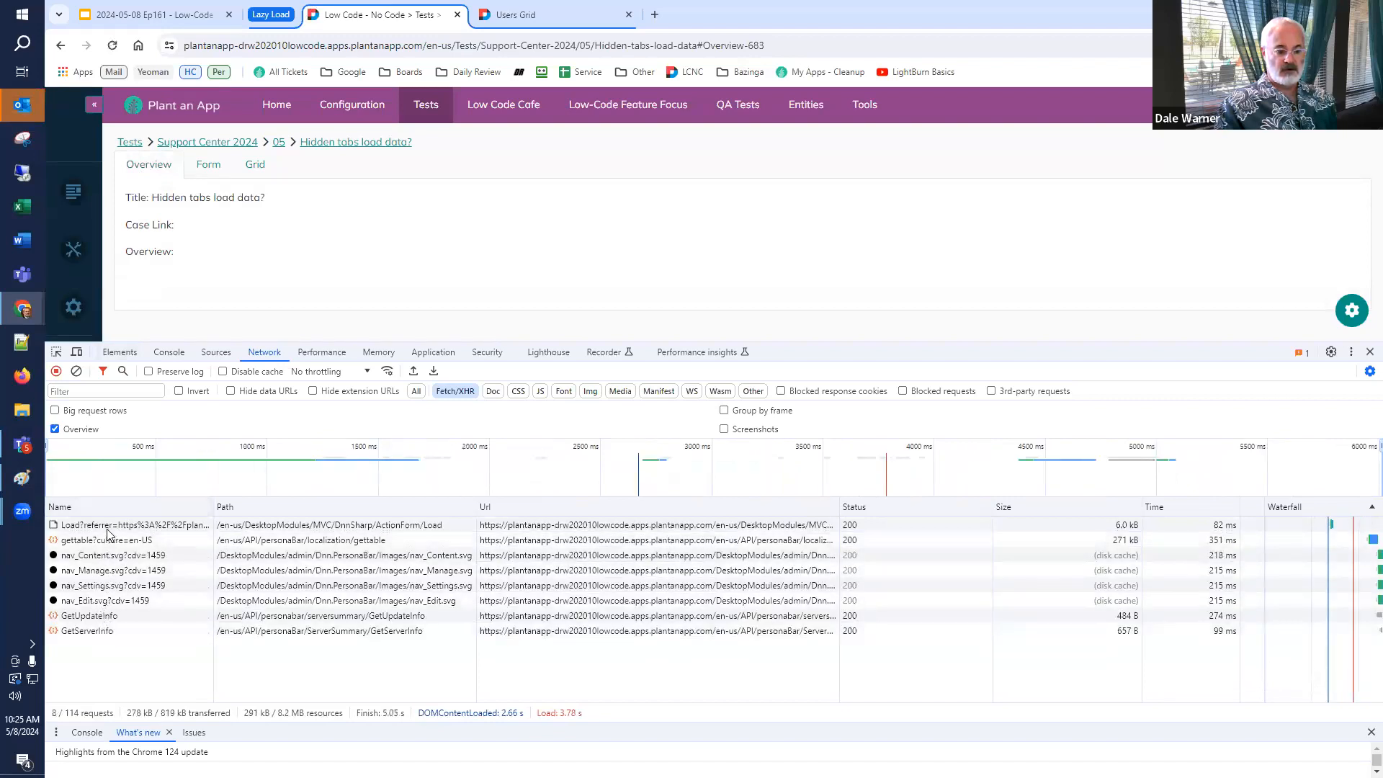
{"action": "left_click", "coordinate": [208, 166]}
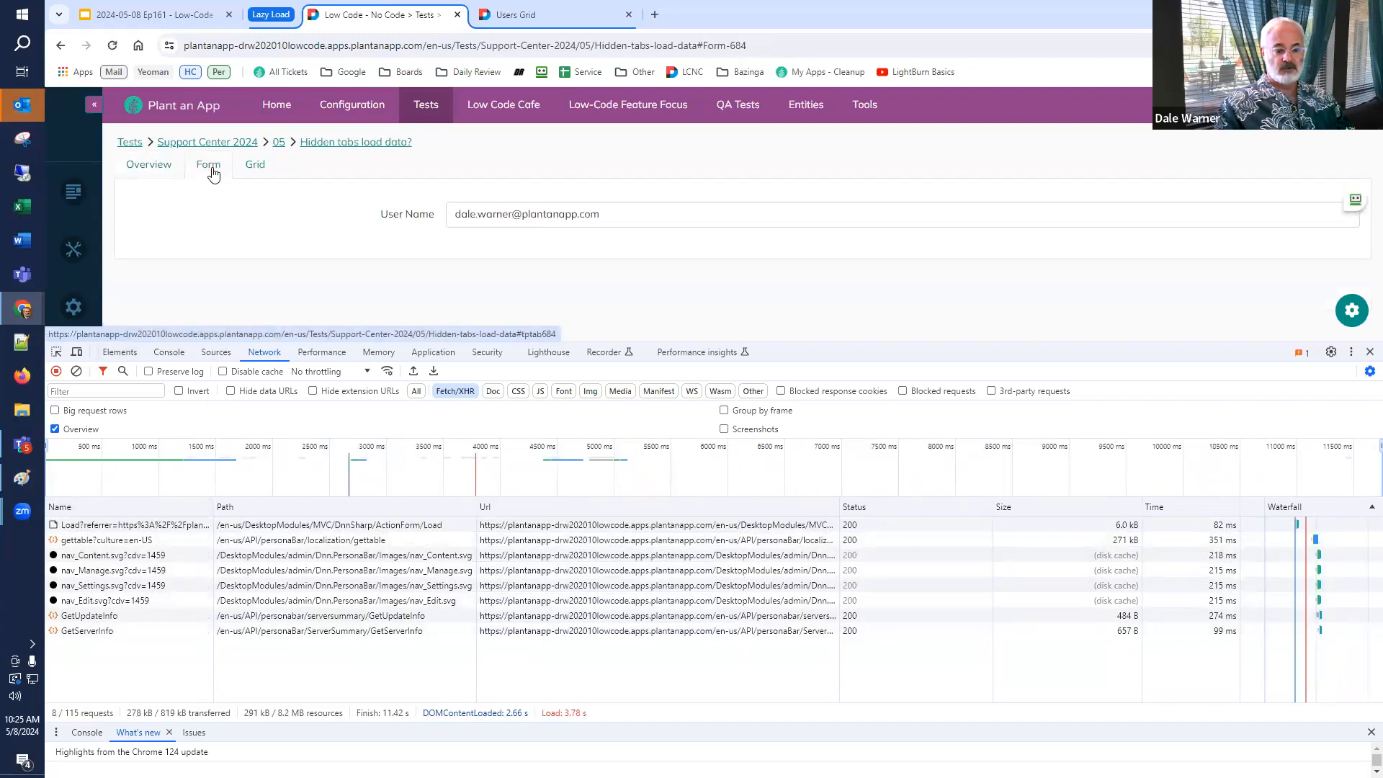
{"action": "left_click", "coordinate": [256, 169]}
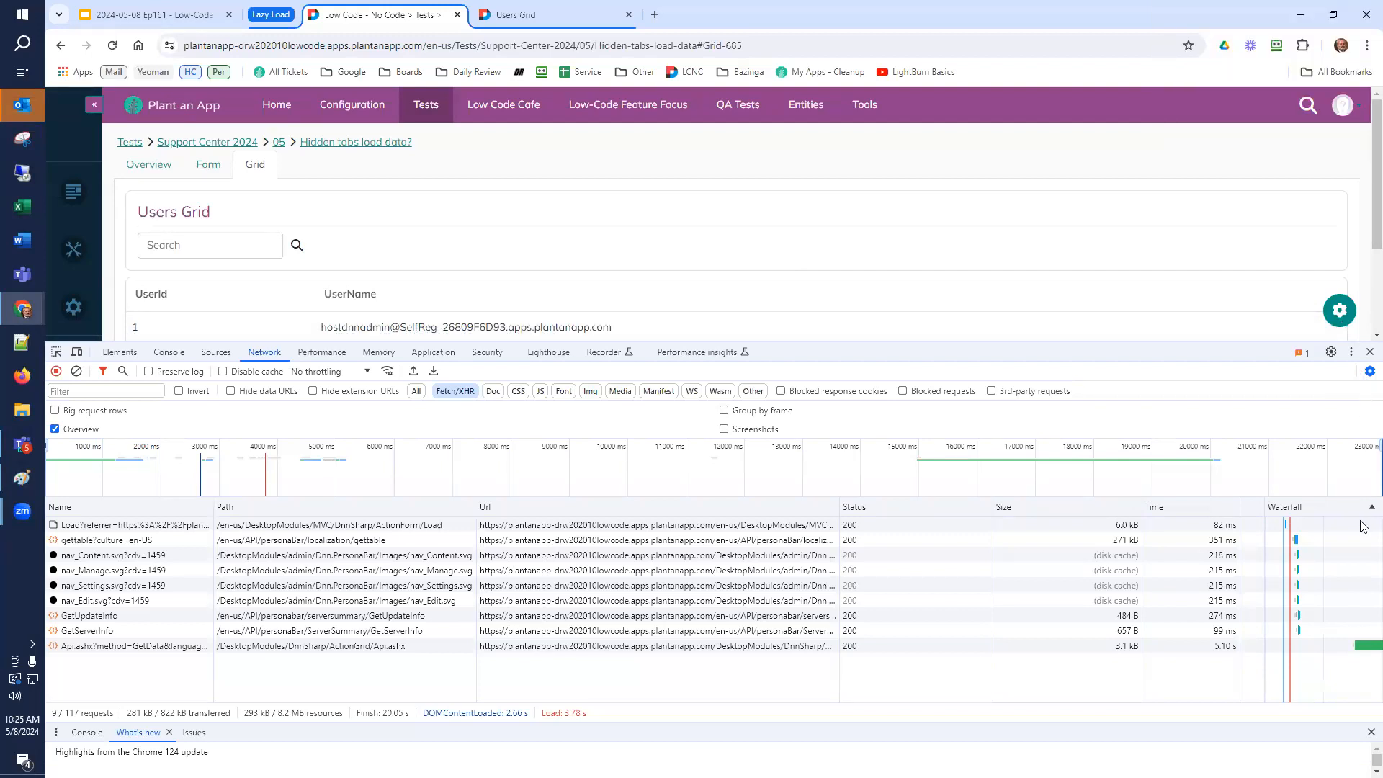
{"action": "left_click", "coordinate": [271, 14]}
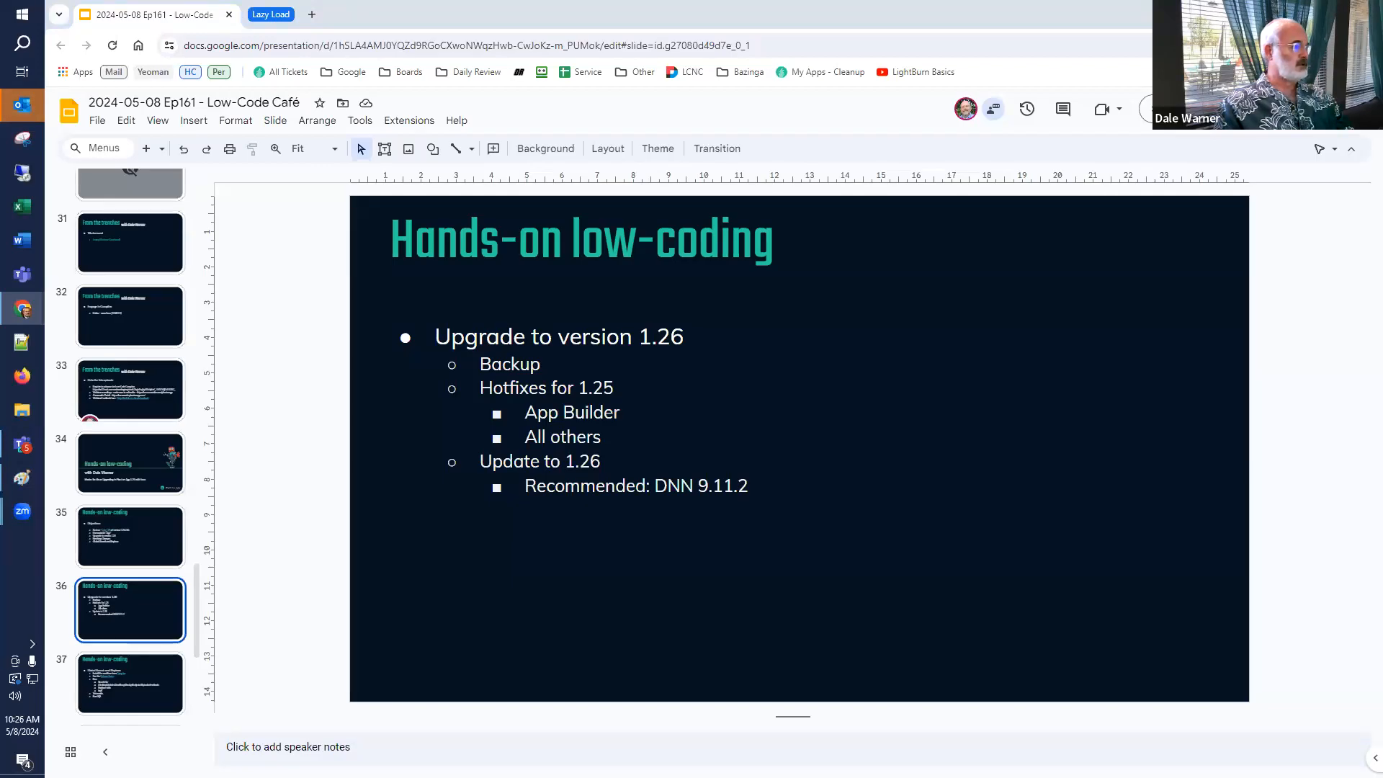
{"action": "left_click_drag", "start_coordinate": [0, 99], "coordinate": [269, 14]}
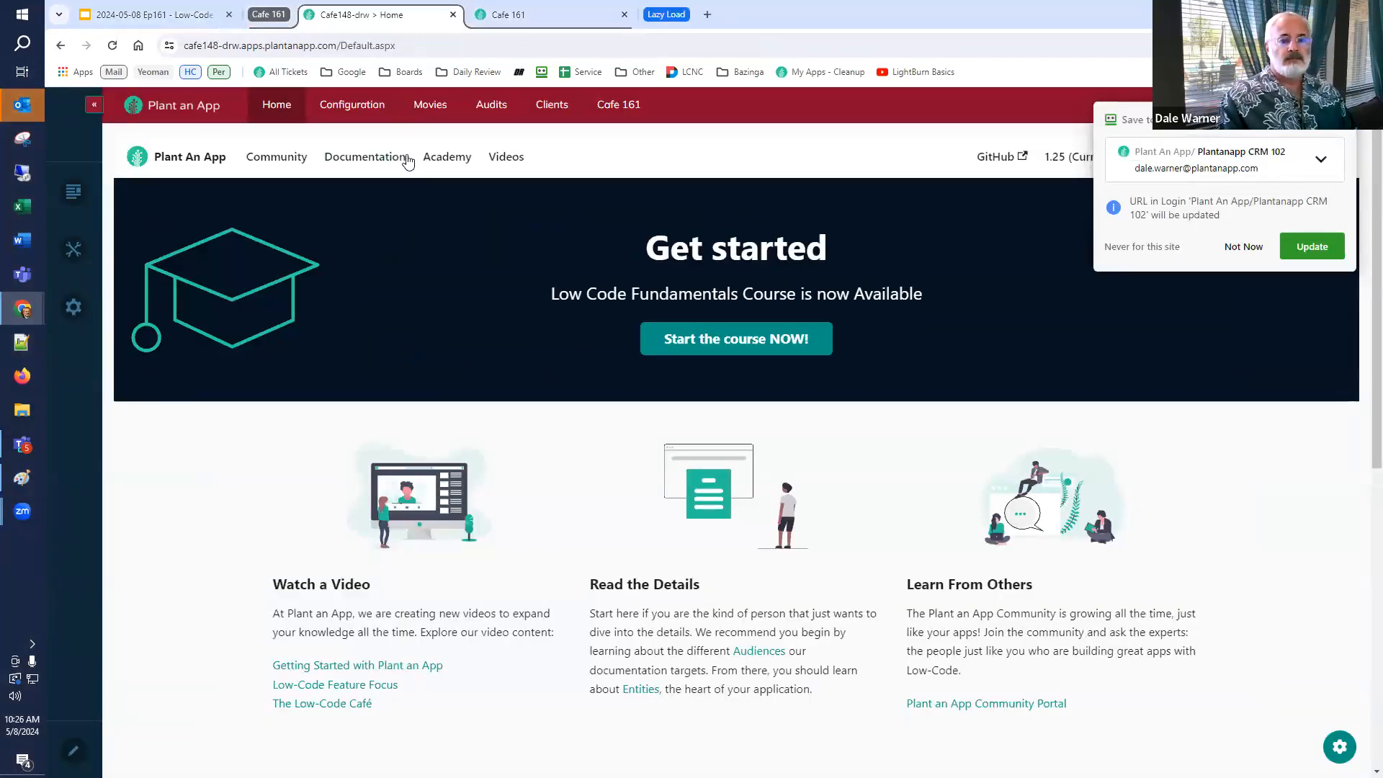
{"action": "left_click", "coordinate": [378, 157]}
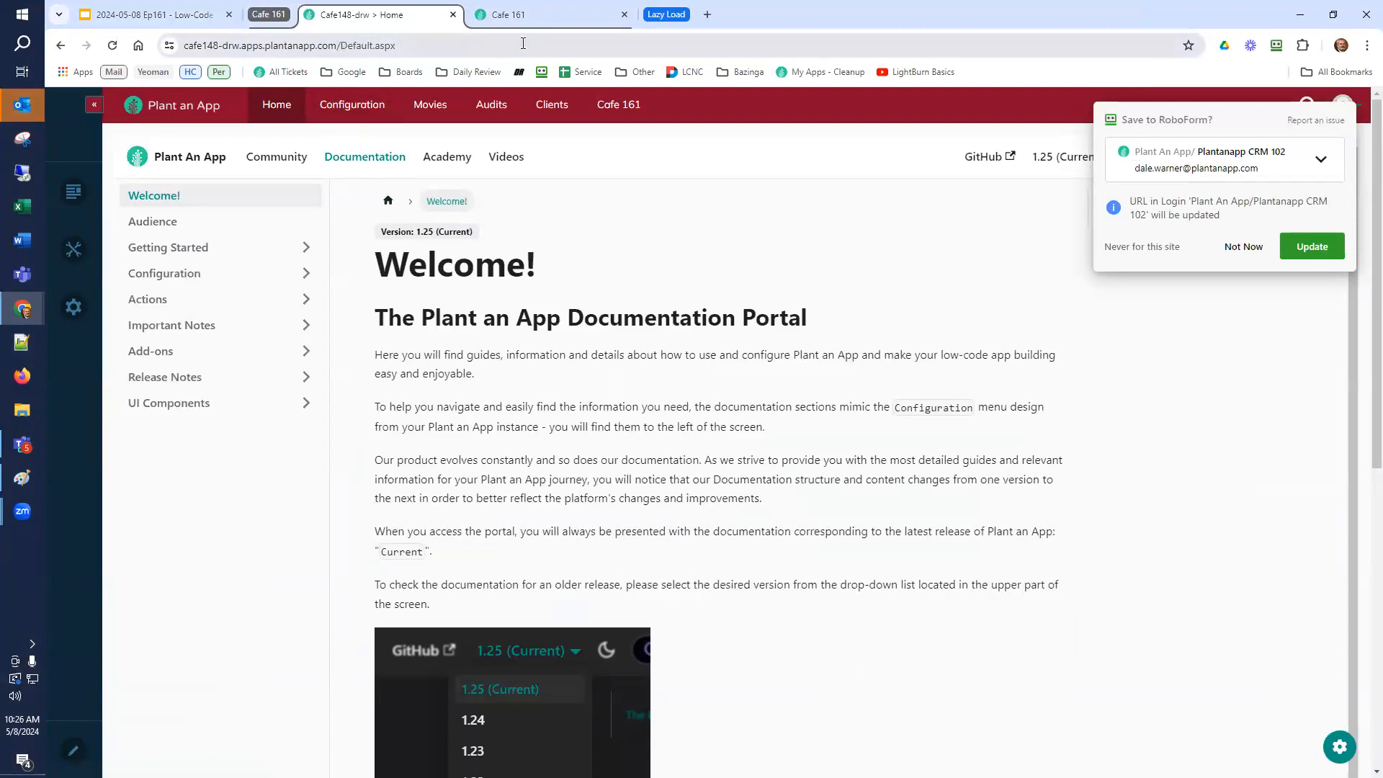
{"action": "left_click", "coordinate": [664, 14]}
{"action": "left_click", "coordinate": [718, 22]}
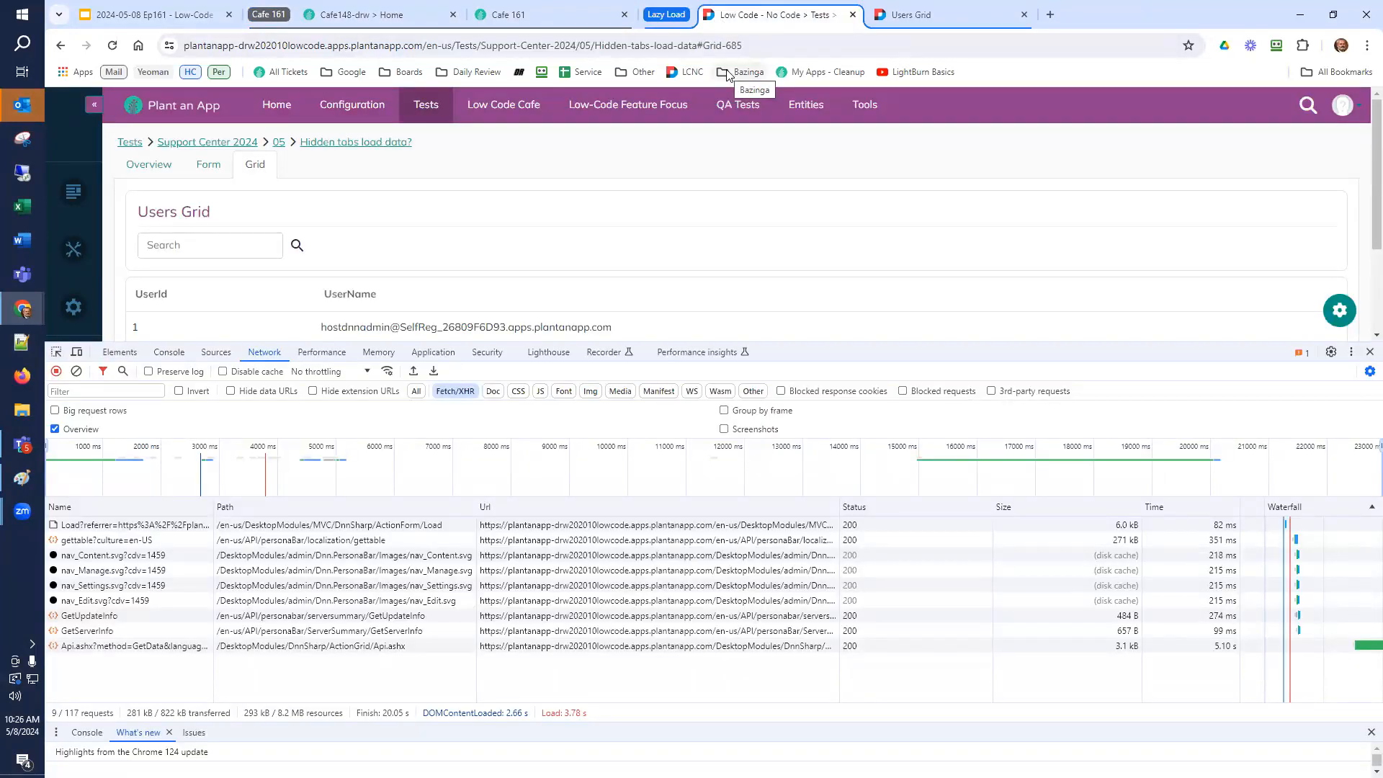
Close the developer tools and reload the test page on its Grid tab.
{"action": "left_click", "coordinate": [1365, 353]}
{"action": "left_click", "coordinate": [112, 47]}
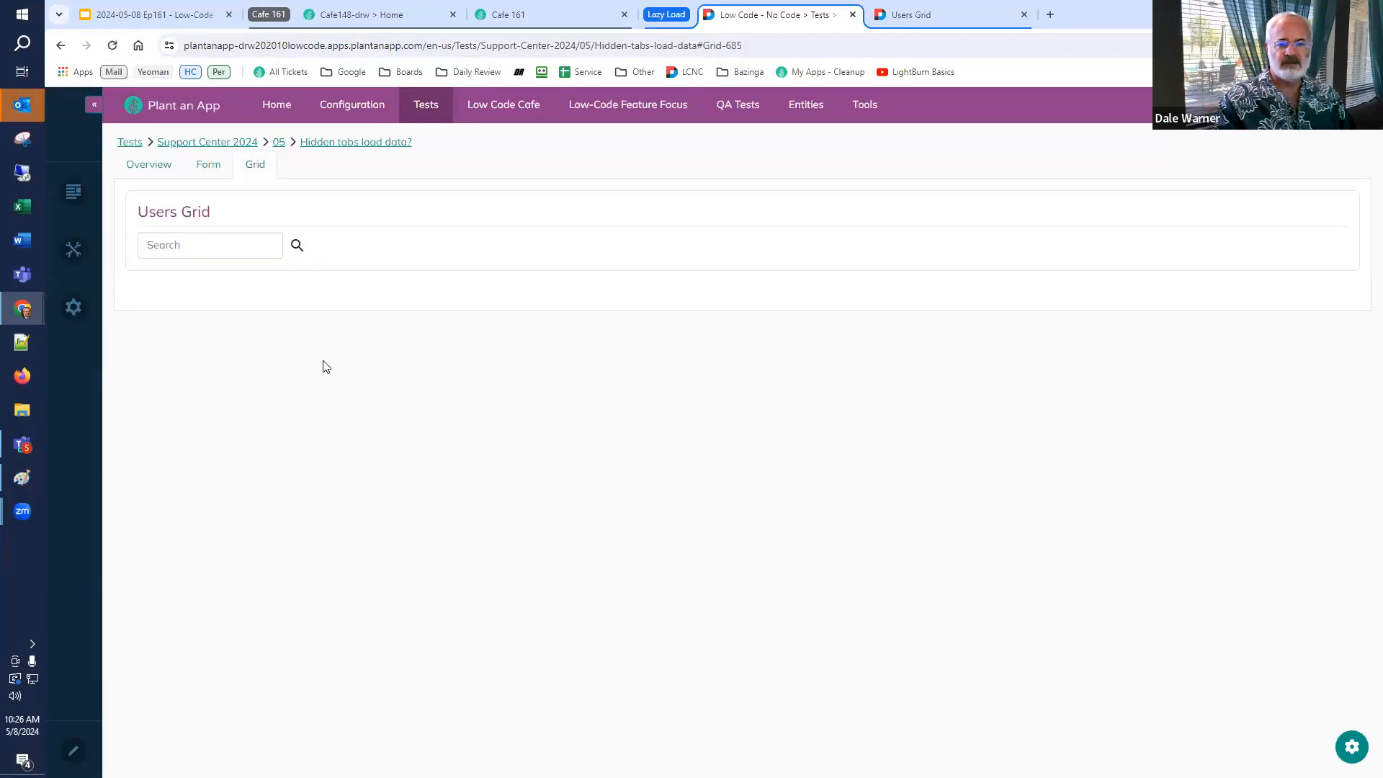
Enable Show loading animation in the Users Grid listing's settings.
{"action": "left_click", "coordinate": [906, 14]}
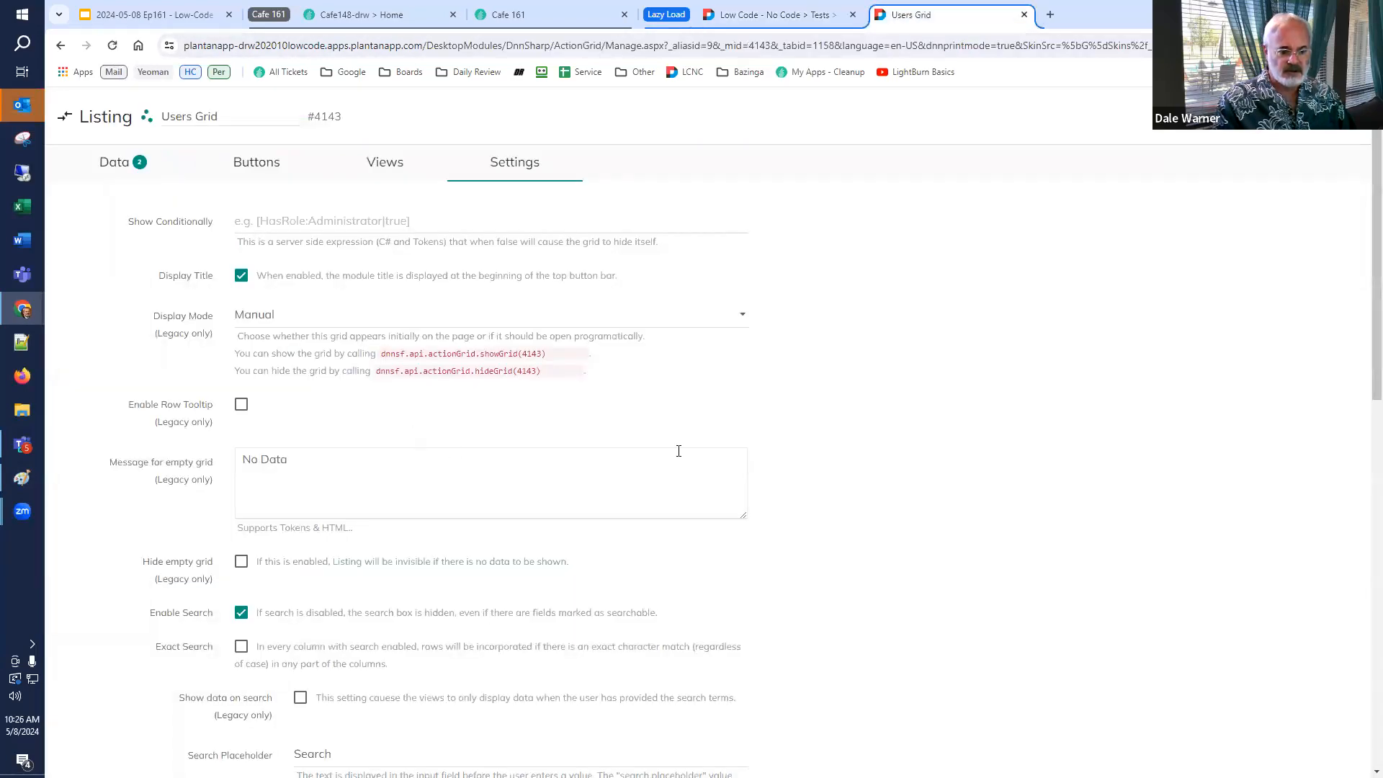
{"action": "scroll", "coordinate": [683, 456], "scroll_direction": "down", "scroll_amount": 4}
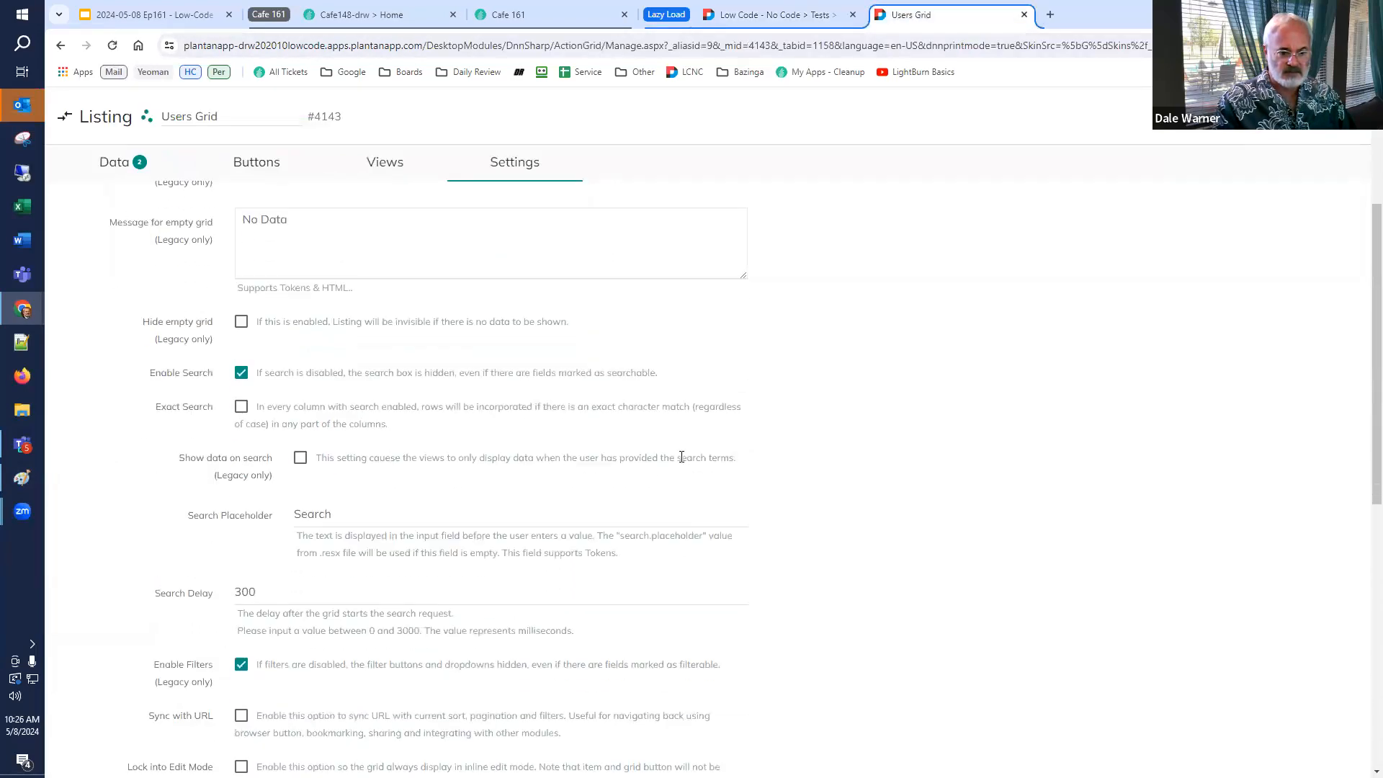
{"action": "scroll", "coordinate": [681, 457], "scroll_direction": "down", "scroll_amount": 5}
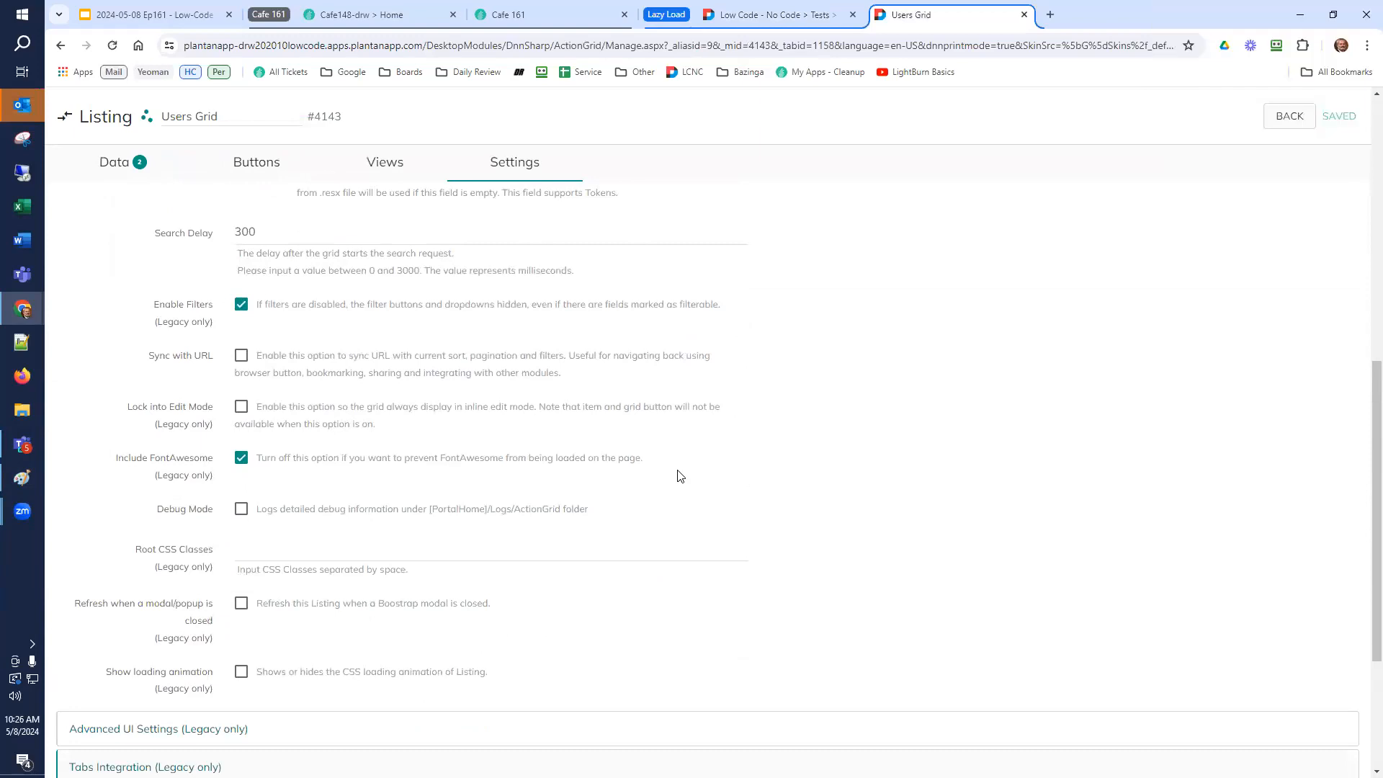
{"action": "scroll", "coordinate": [664, 484], "scroll_direction": "down", "scroll_amount": 3}
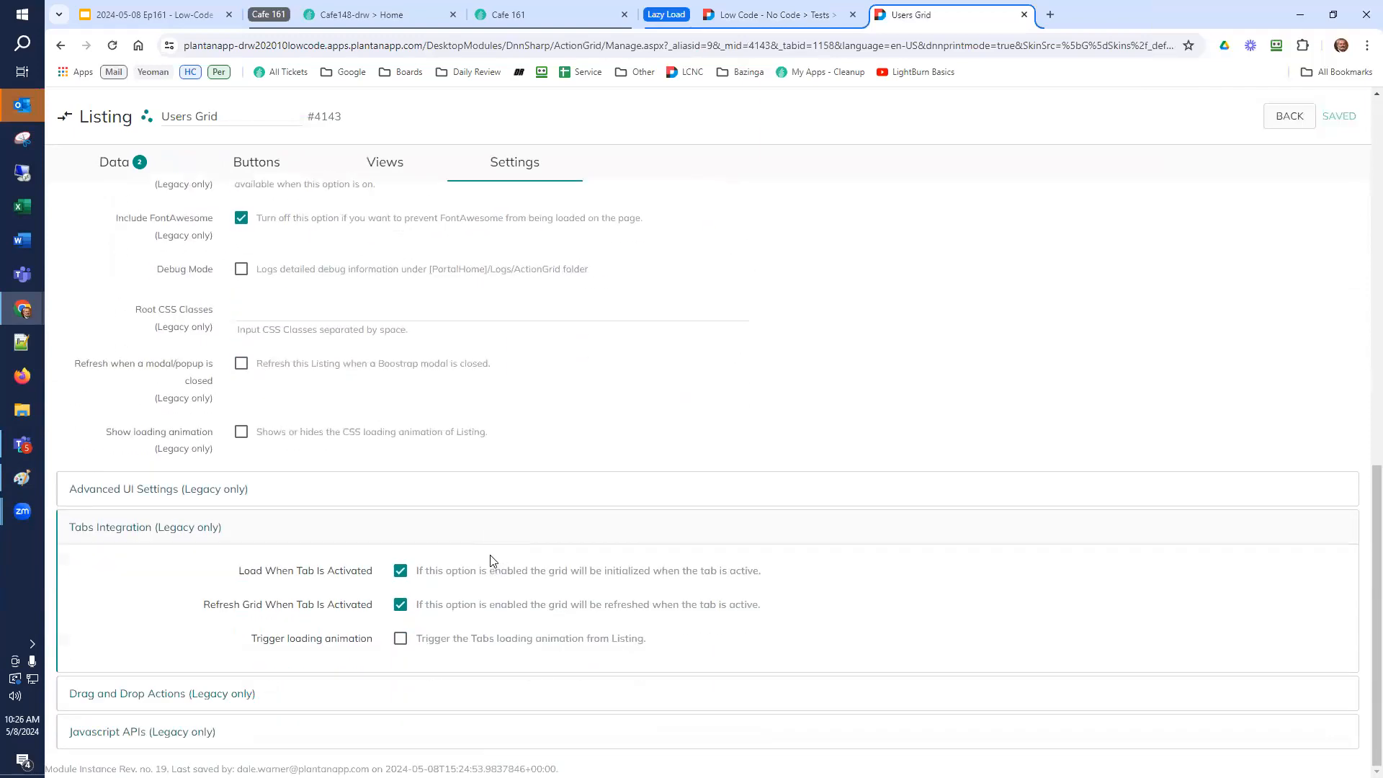
{"action": "left_click", "coordinate": [185, 501]}
{"action": "scroll", "coordinate": [189, 511], "scroll_direction": "down", "scroll_amount": 3}
{"action": "scroll", "coordinate": [191, 513], "scroll_direction": "up", "scroll_amount": 5}
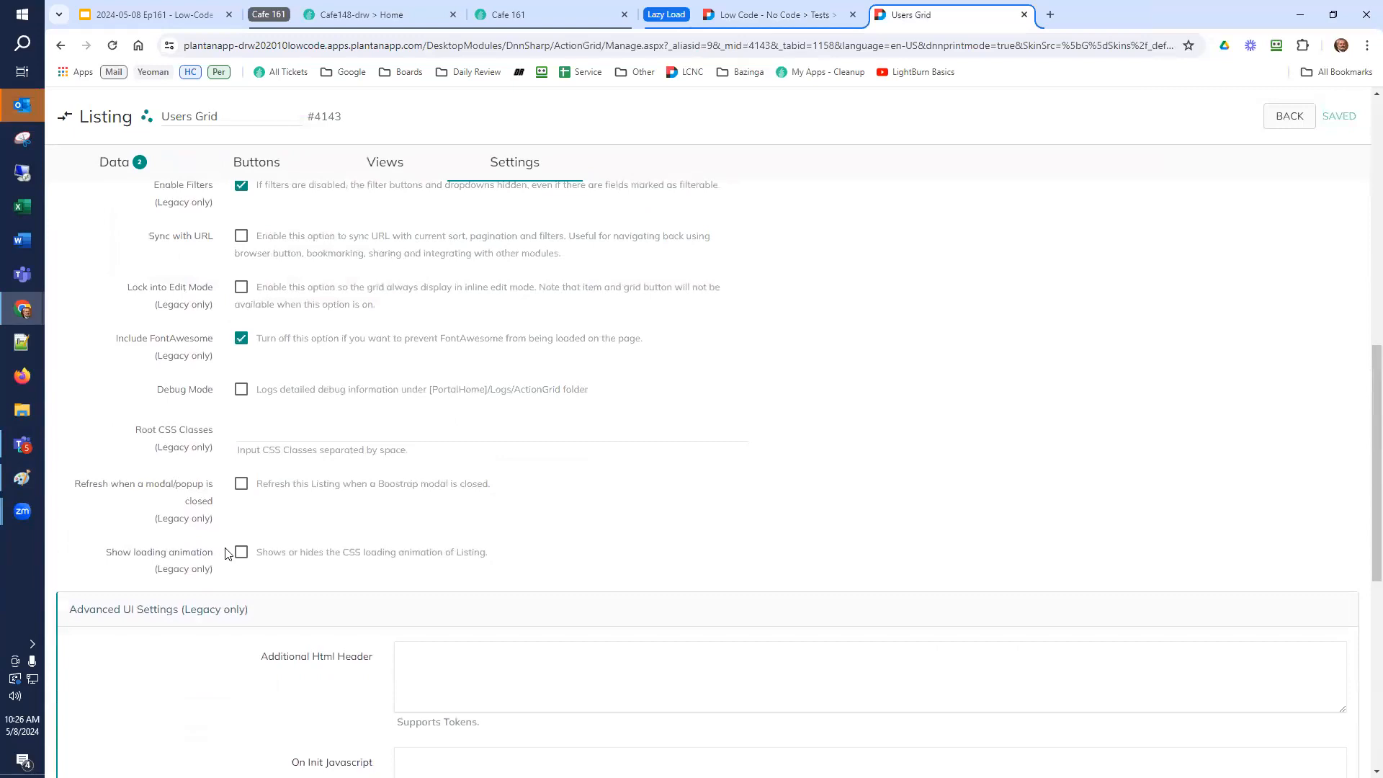
{"action": "left_click", "coordinate": [241, 553]}
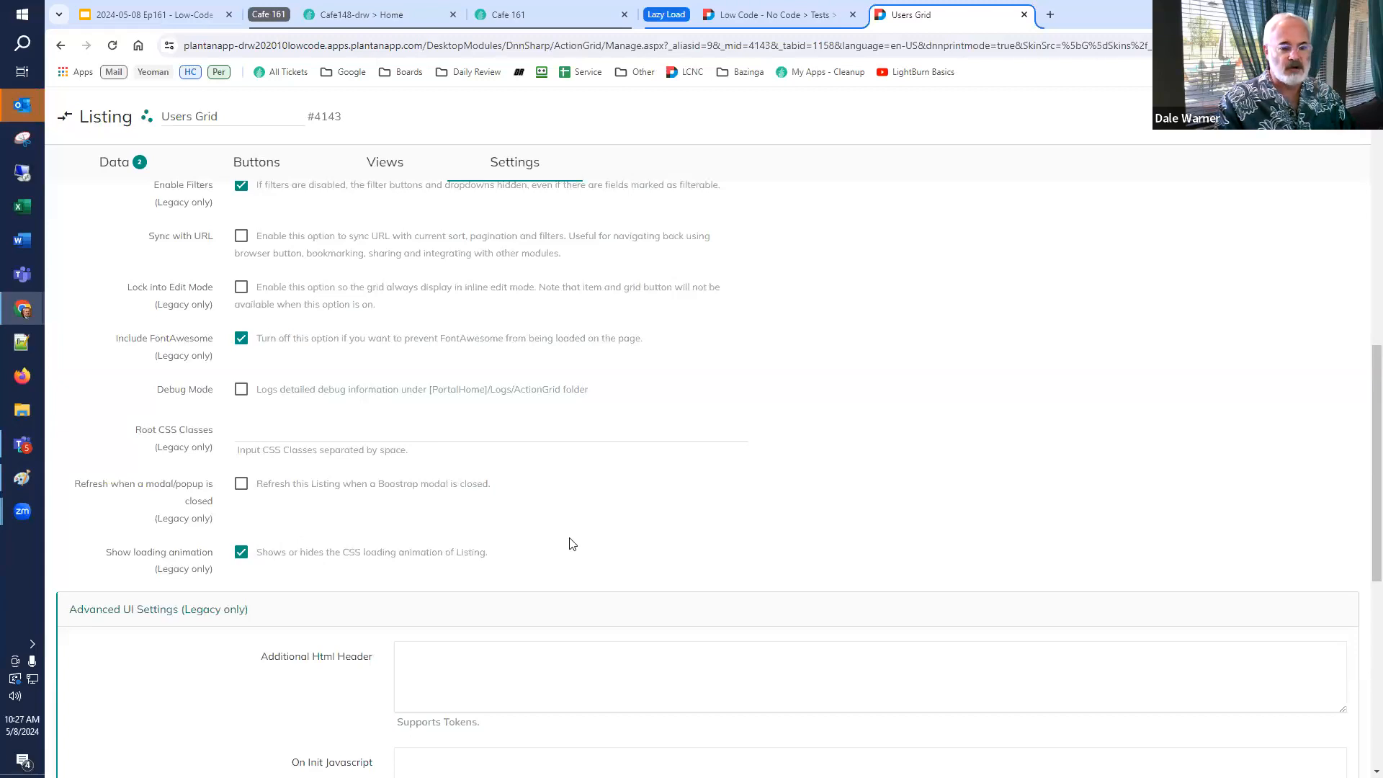
Expand the Data Table view and enable Show skeleton while loading.
{"action": "scroll", "coordinate": [555, 539], "scroll_direction": "up", "scroll_amount": 5}
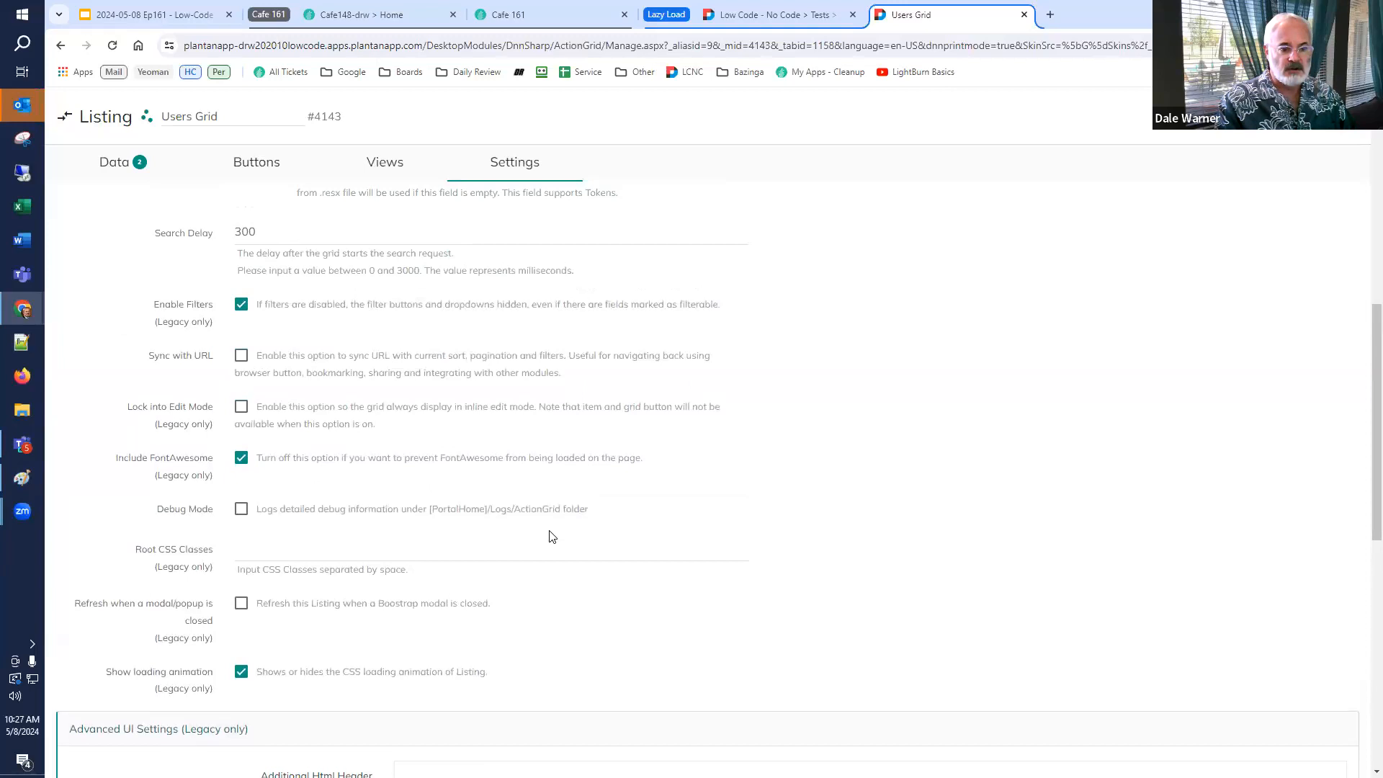
{"action": "left_click", "coordinate": [383, 177]}
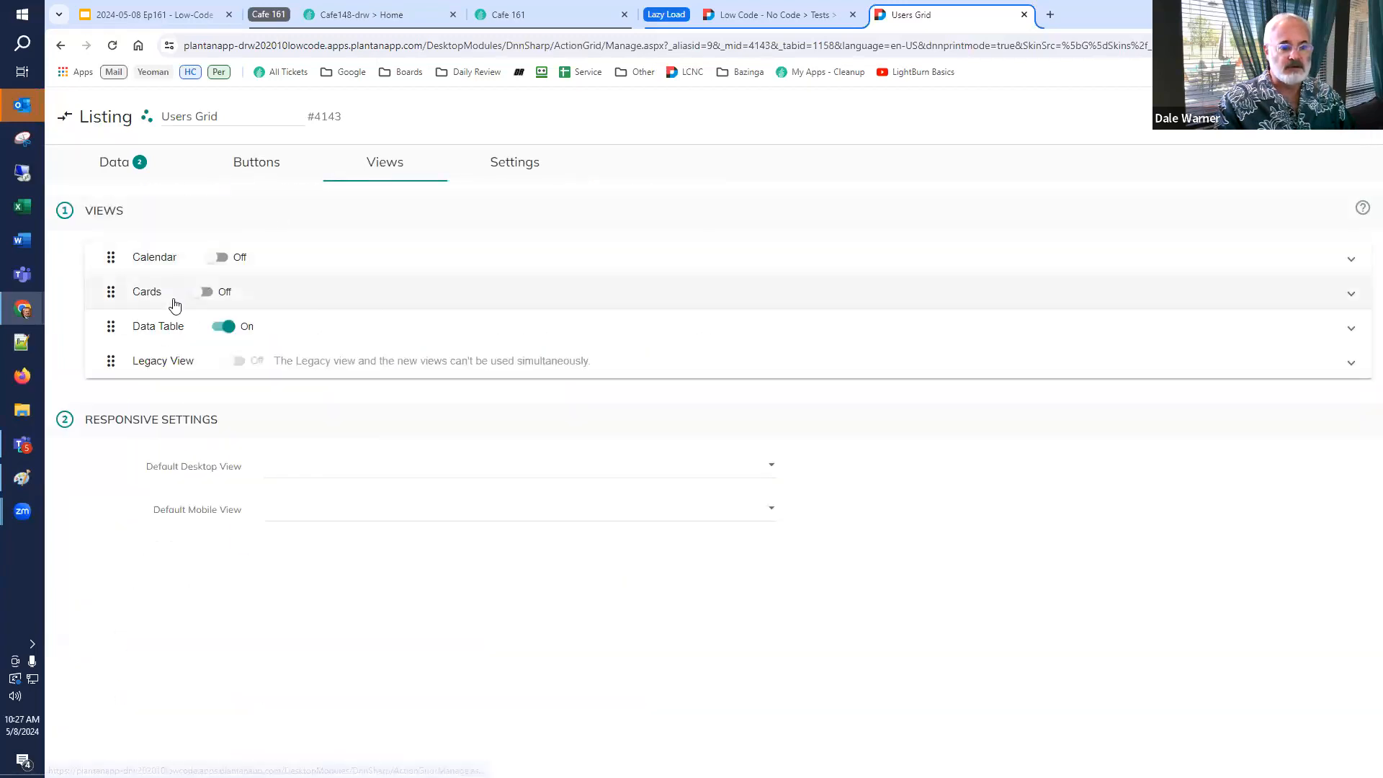
{"action": "left_click", "coordinate": [157, 323]}
{"action": "left_click", "coordinate": [163, 376]}
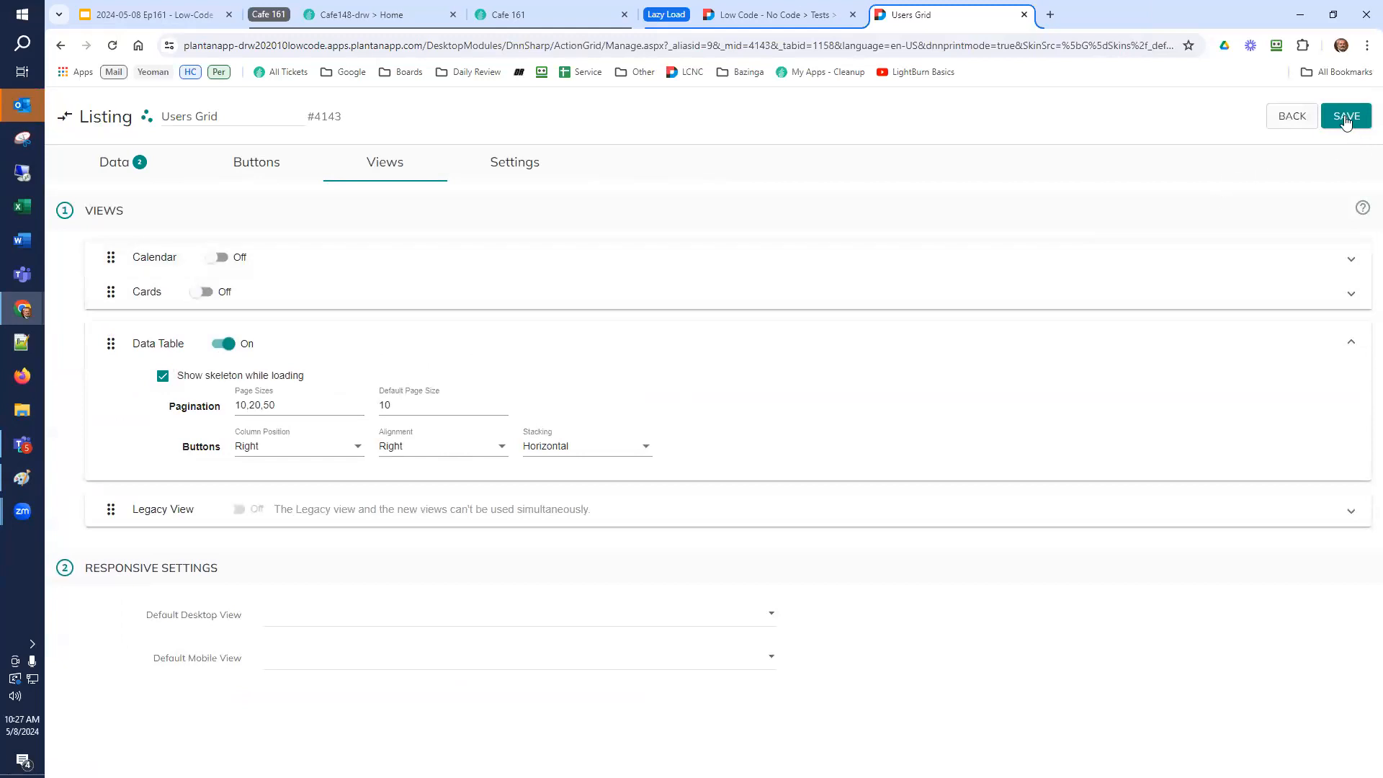
Reload the test page on its Grid tab and return to review the Users Grid listing's settings.
{"action": "left_click", "coordinate": [730, 18]}
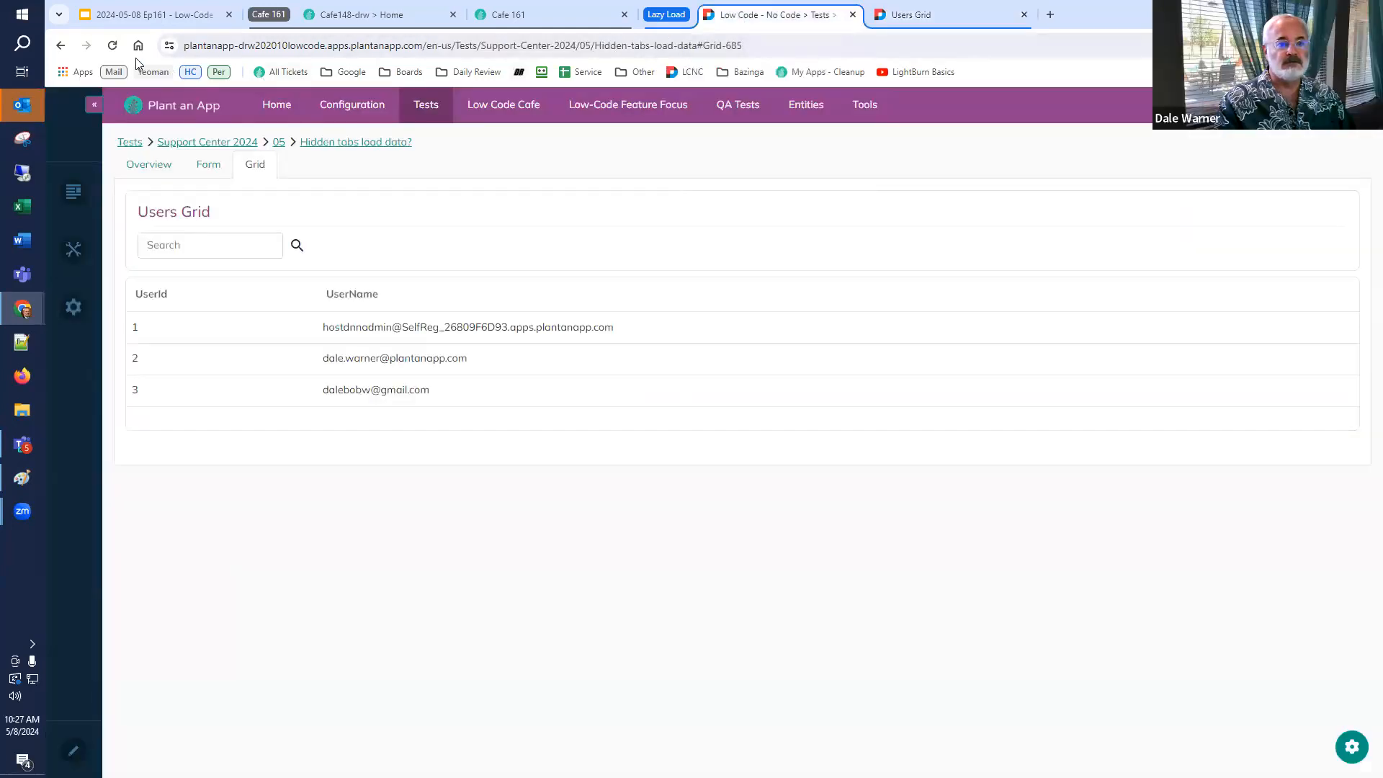
{"action": "left_click", "coordinate": [112, 45]}
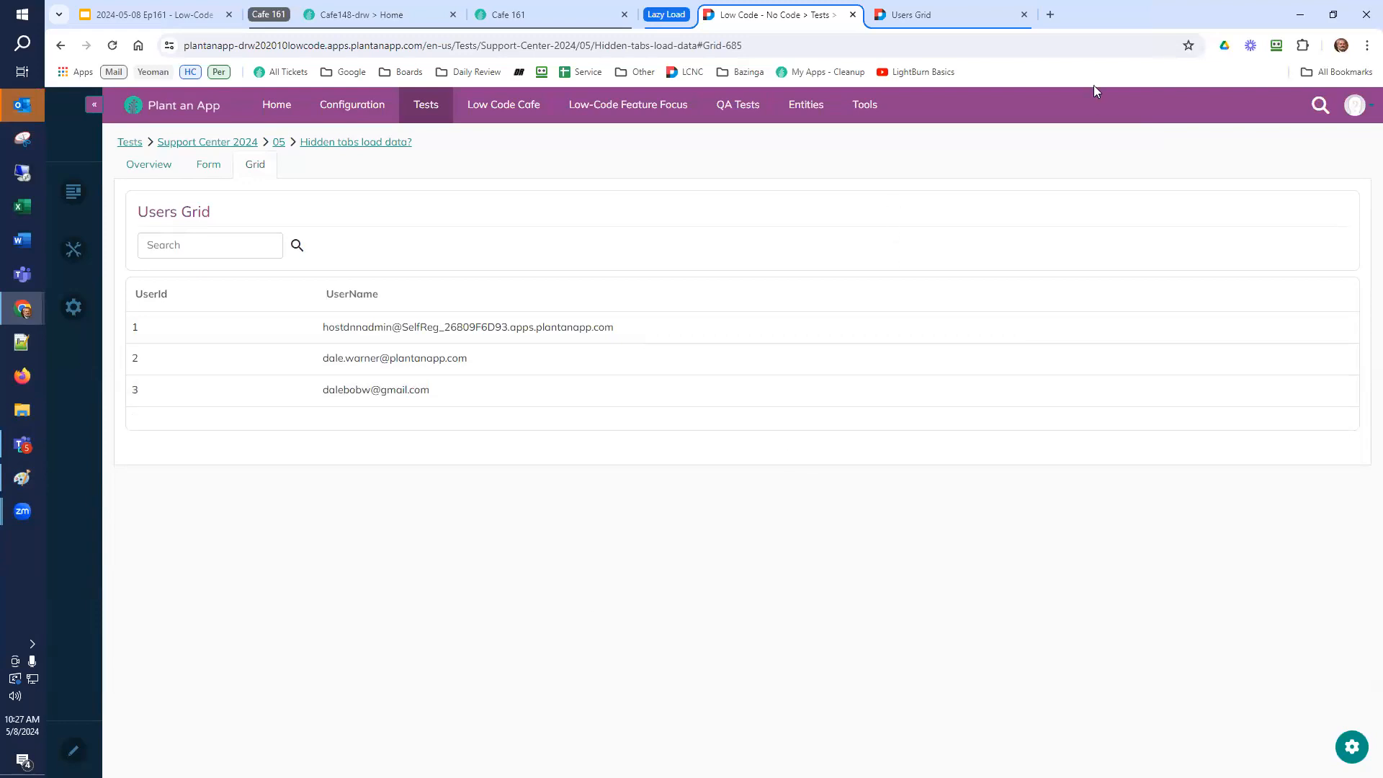
{"action": "left_click", "coordinate": [949, 14]}
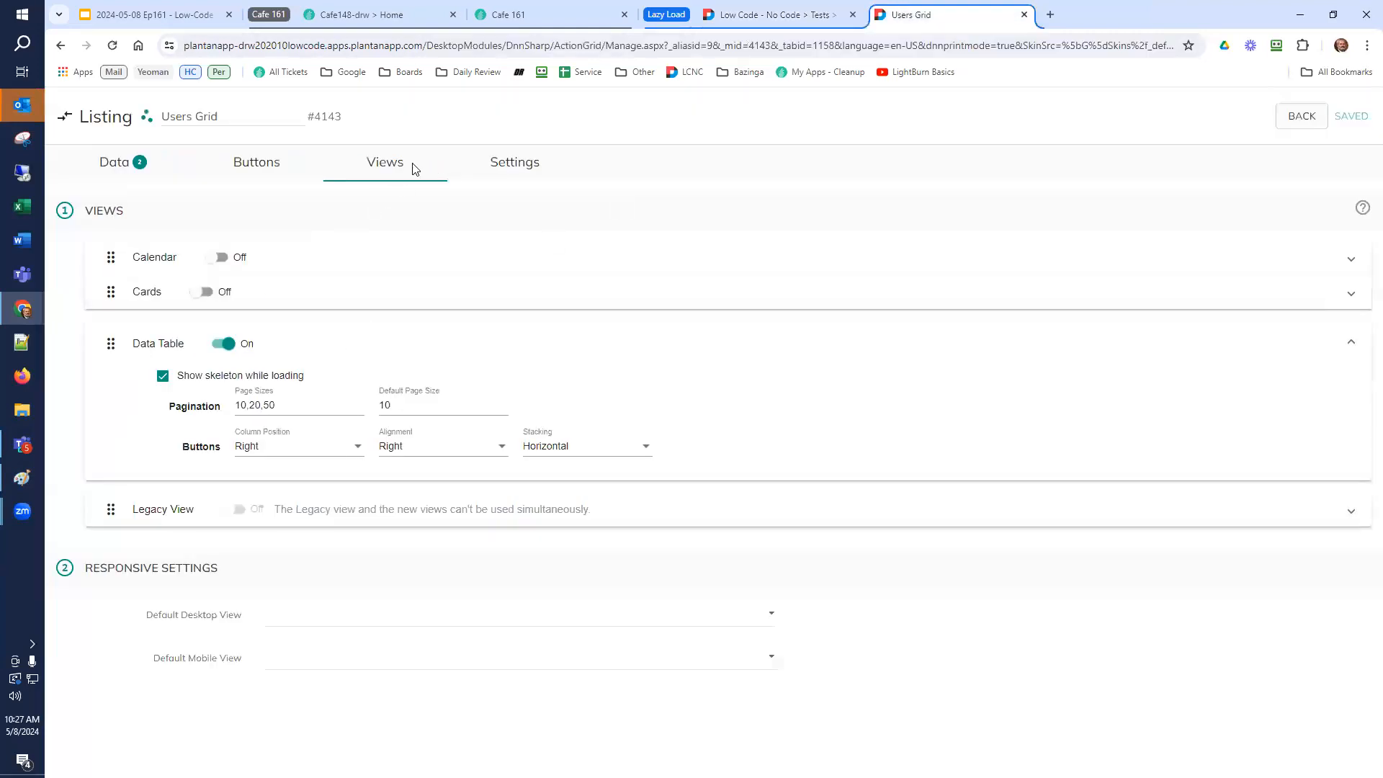
{"action": "left_click", "coordinate": [495, 172]}
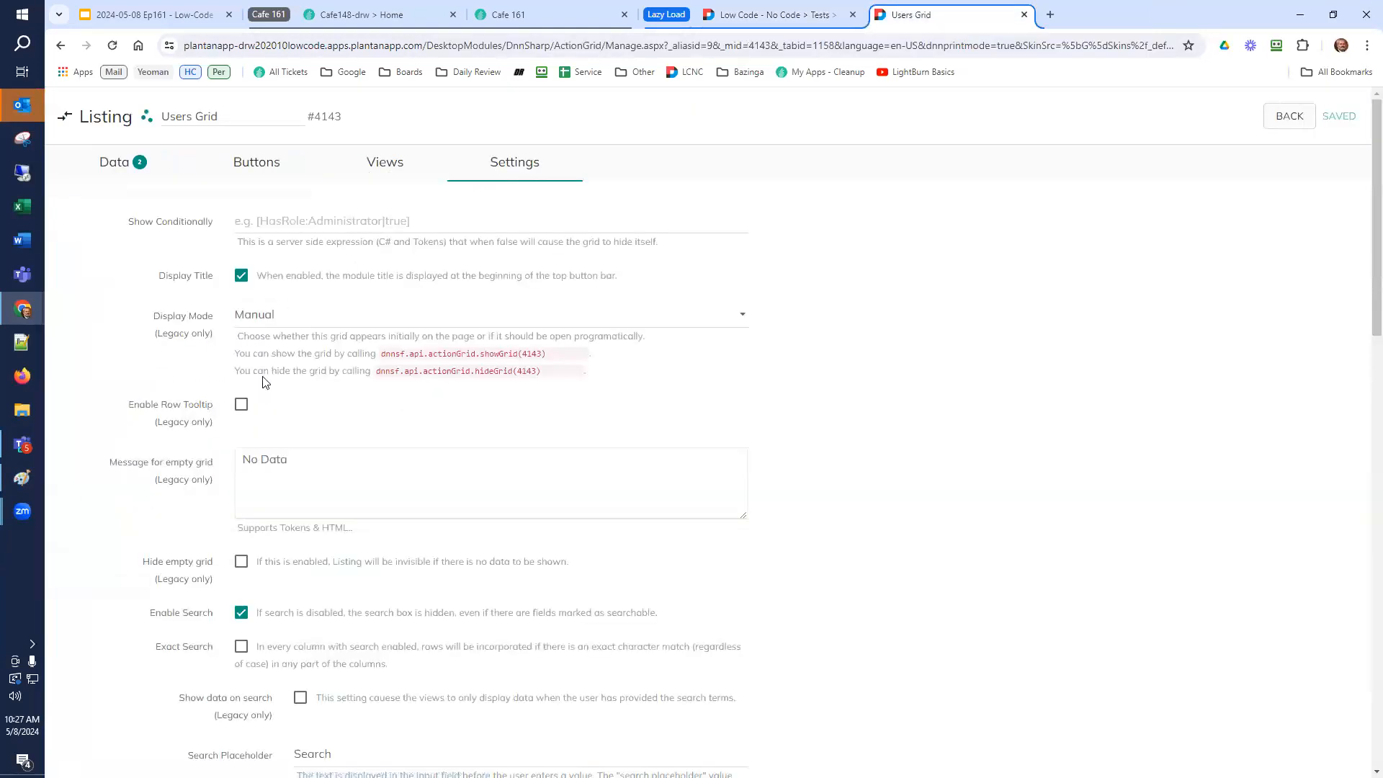
{"action": "scroll", "coordinate": [263, 382], "scroll_direction": "down", "scroll_amount": 5}
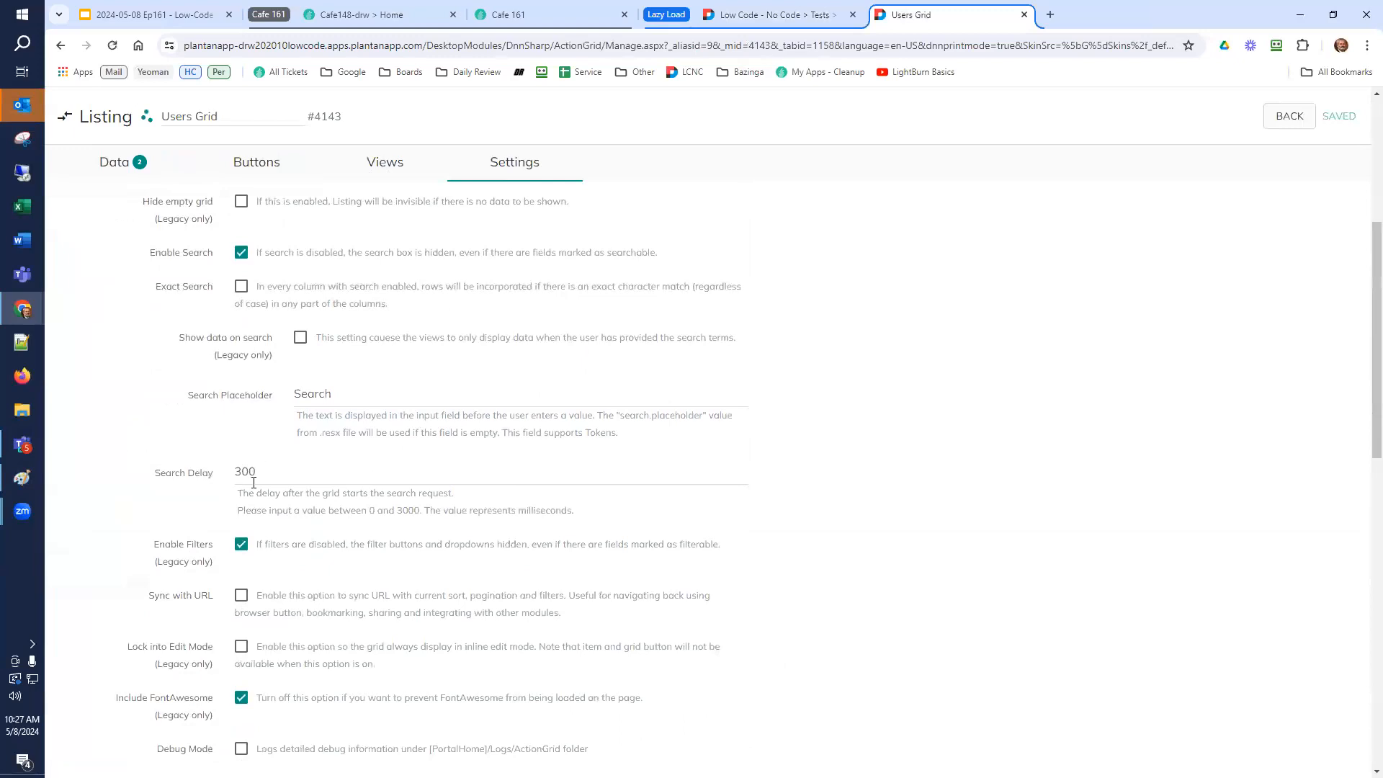
Switch to the test page's Grid tab and try a search in the Users Grid, clearing the term afterwards.
{"action": "left_click", "coordinate": [281, 480]}
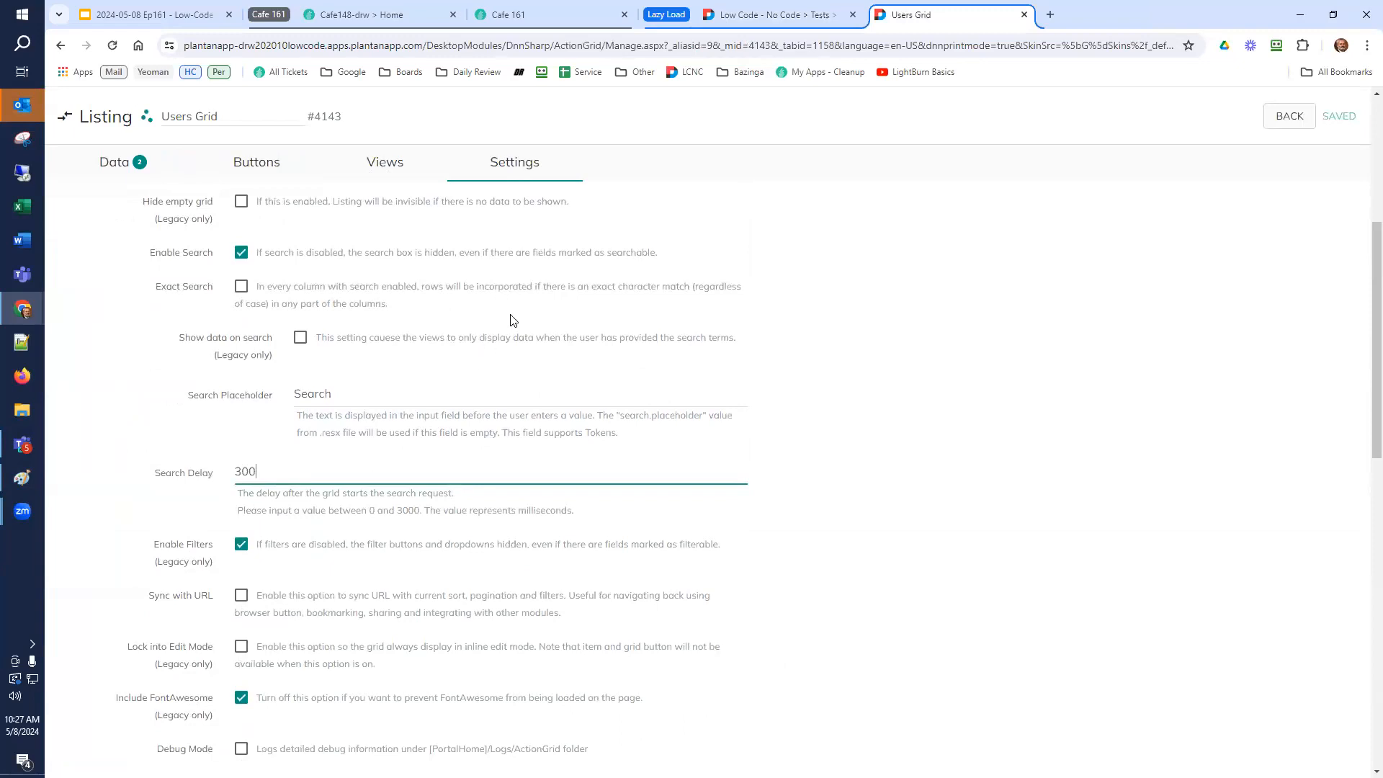
{"action": "left_click", "coordinate": [756, 19]}
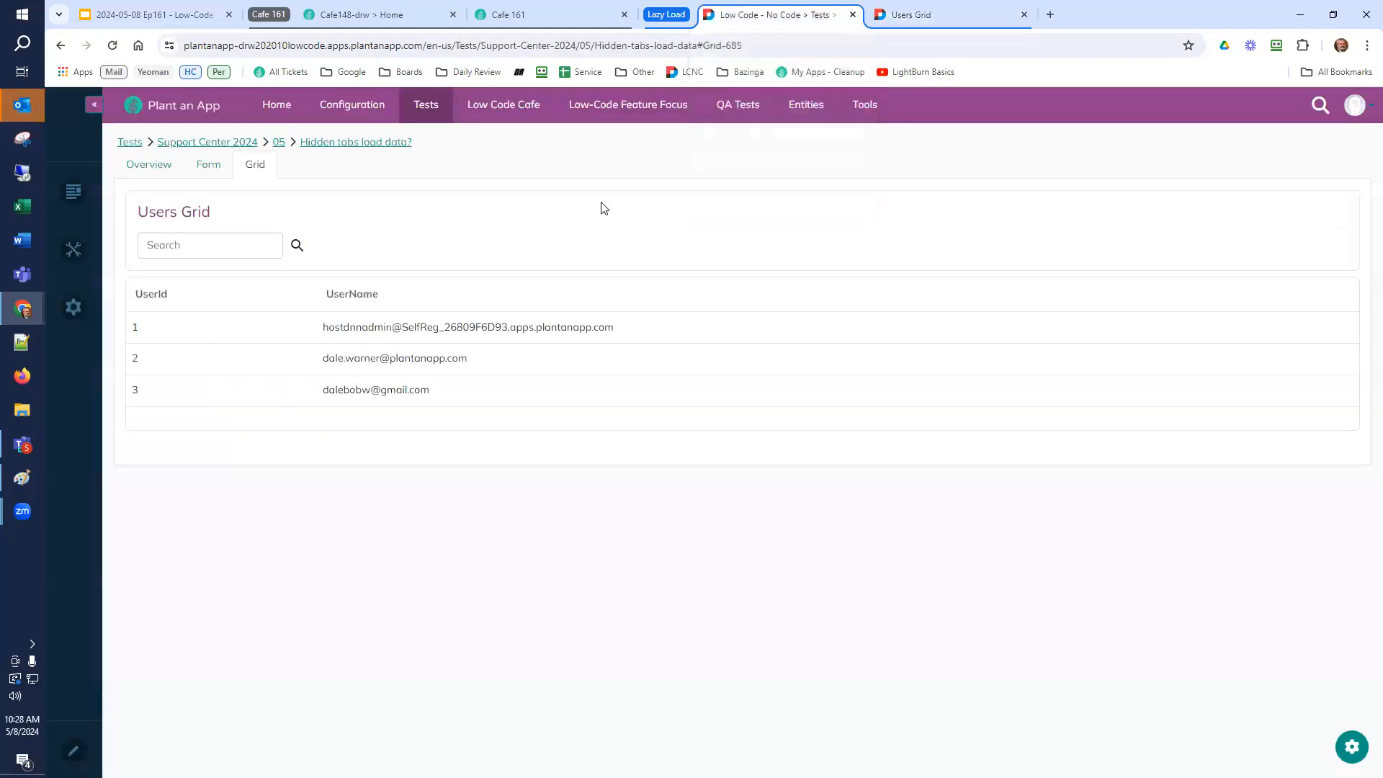
{"action": "left_click", "coordinate": [187, 245]}
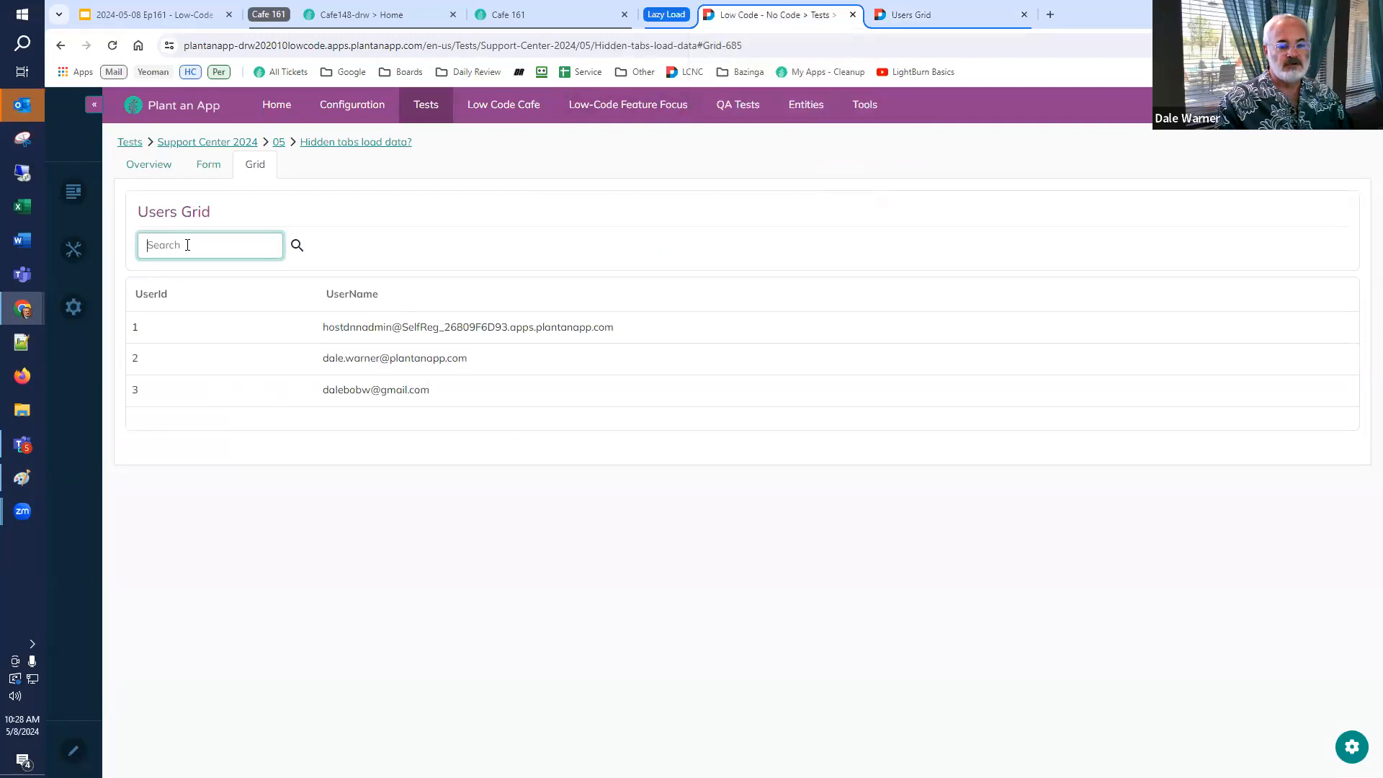
{"action": "type", "text": "a"}
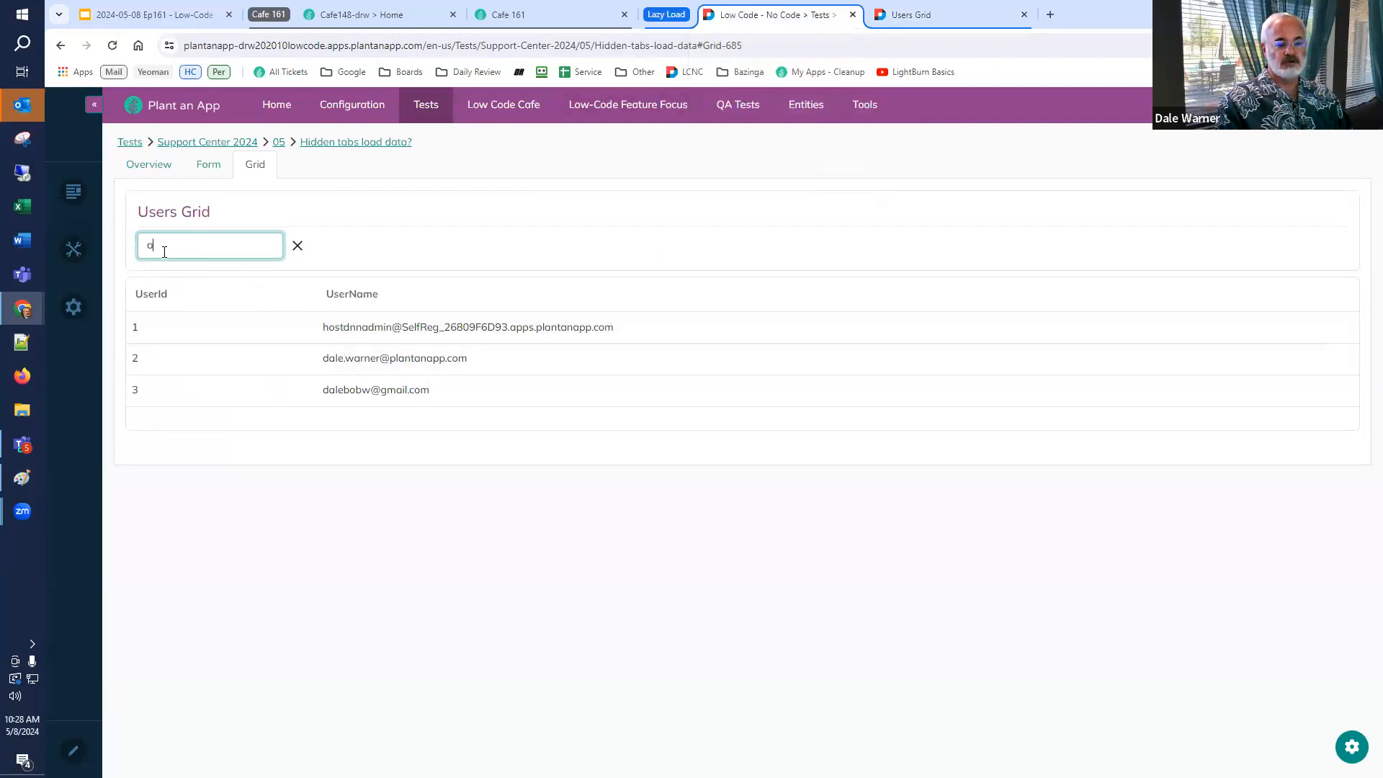
{"action": "key", "text": "BackSpace"}
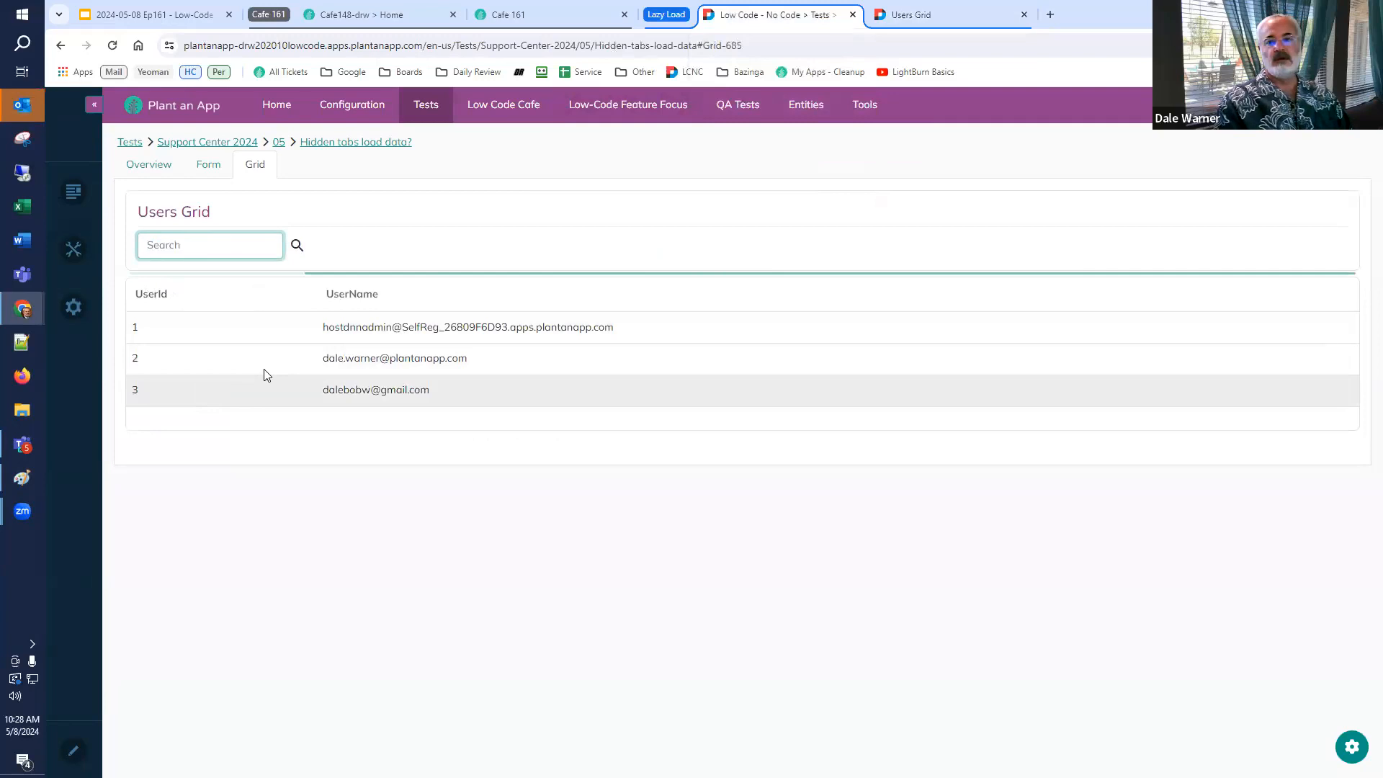
Collapse the Lazy Load tab group and open the Cafe148 instance's Configuration area.
{"action": "left_click", "coordinate": [673, 13]}
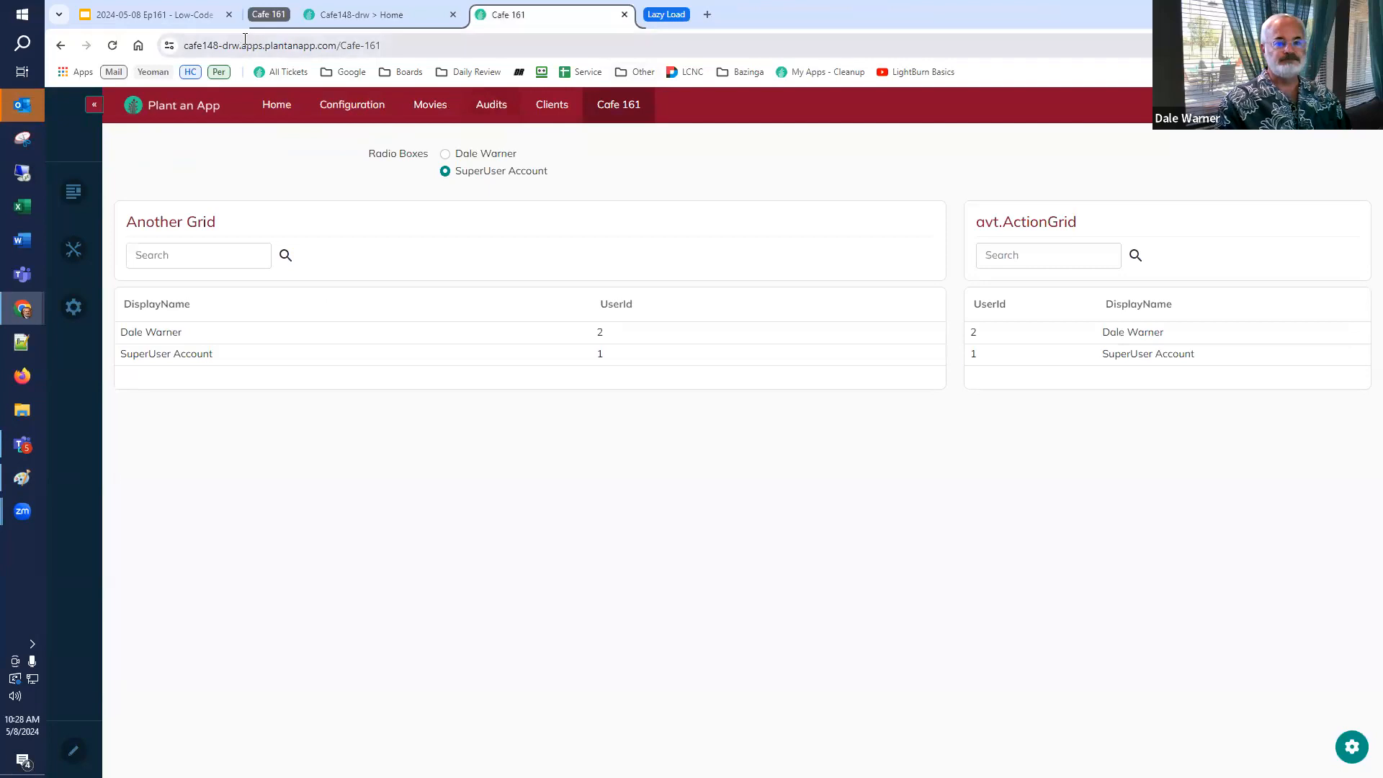
{"action": "left_click", "coordinate": [365, 17]}
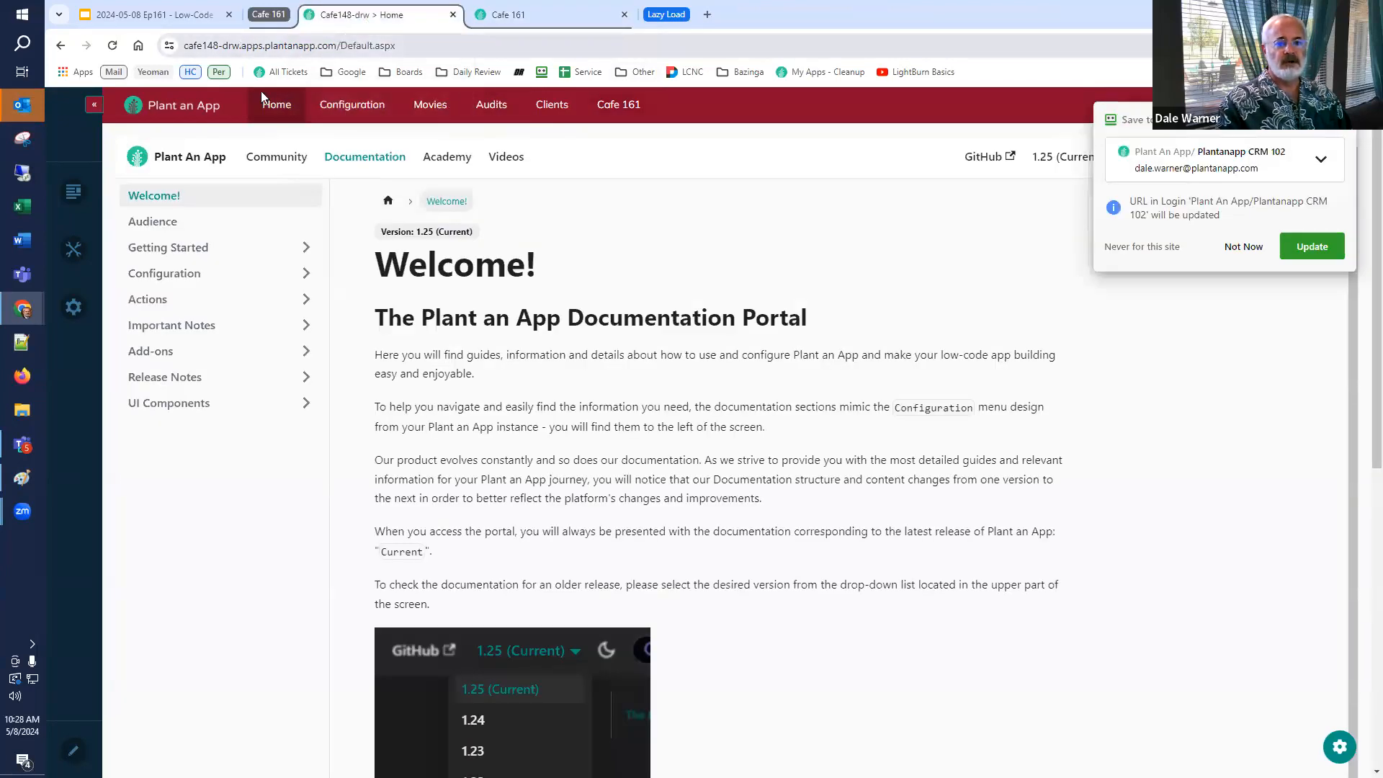
{"action": "left_click", "coordinate": [361, 108]}
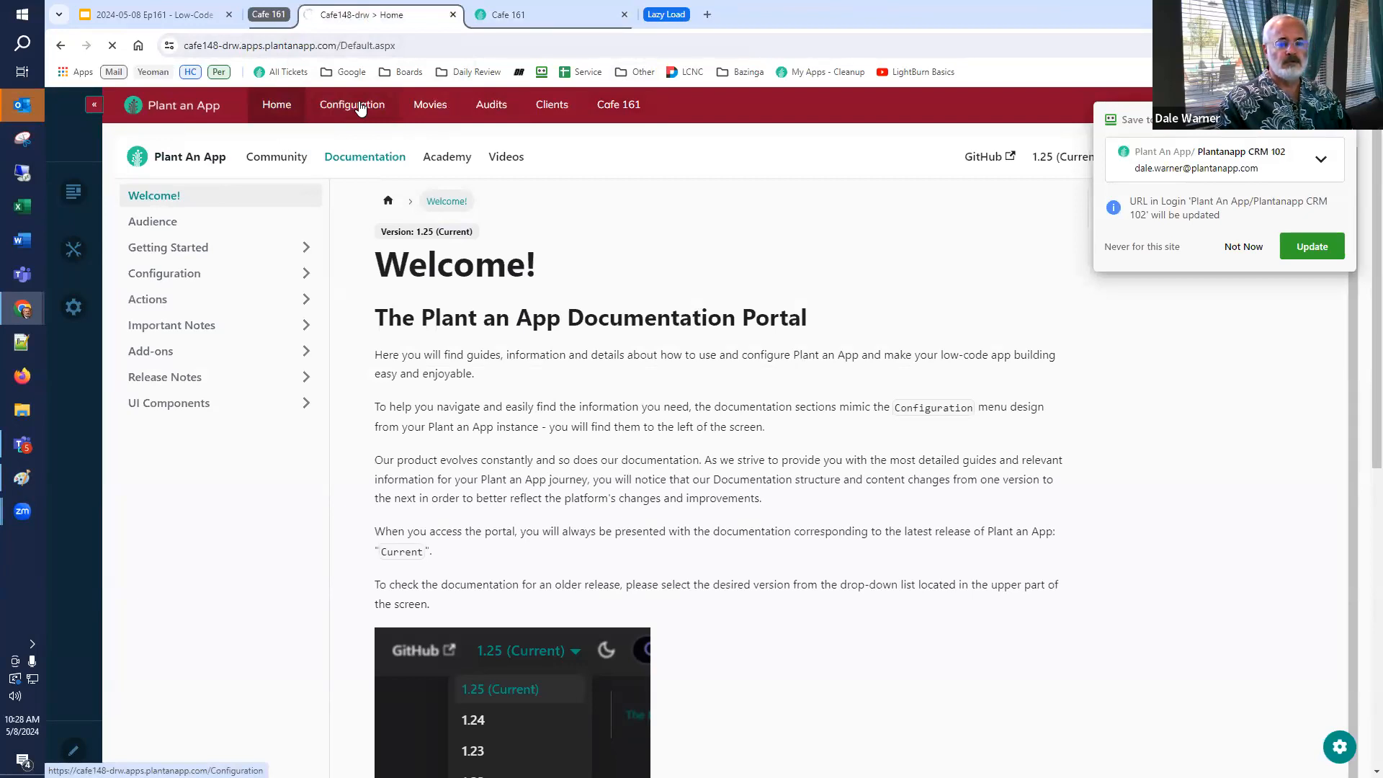
Compare the upgrade slide's recommended DNN 9.11.2 with the DNN version in the Servers system info, then close the panel.
{"action": "left_click", "coordinate": [154, 15]}
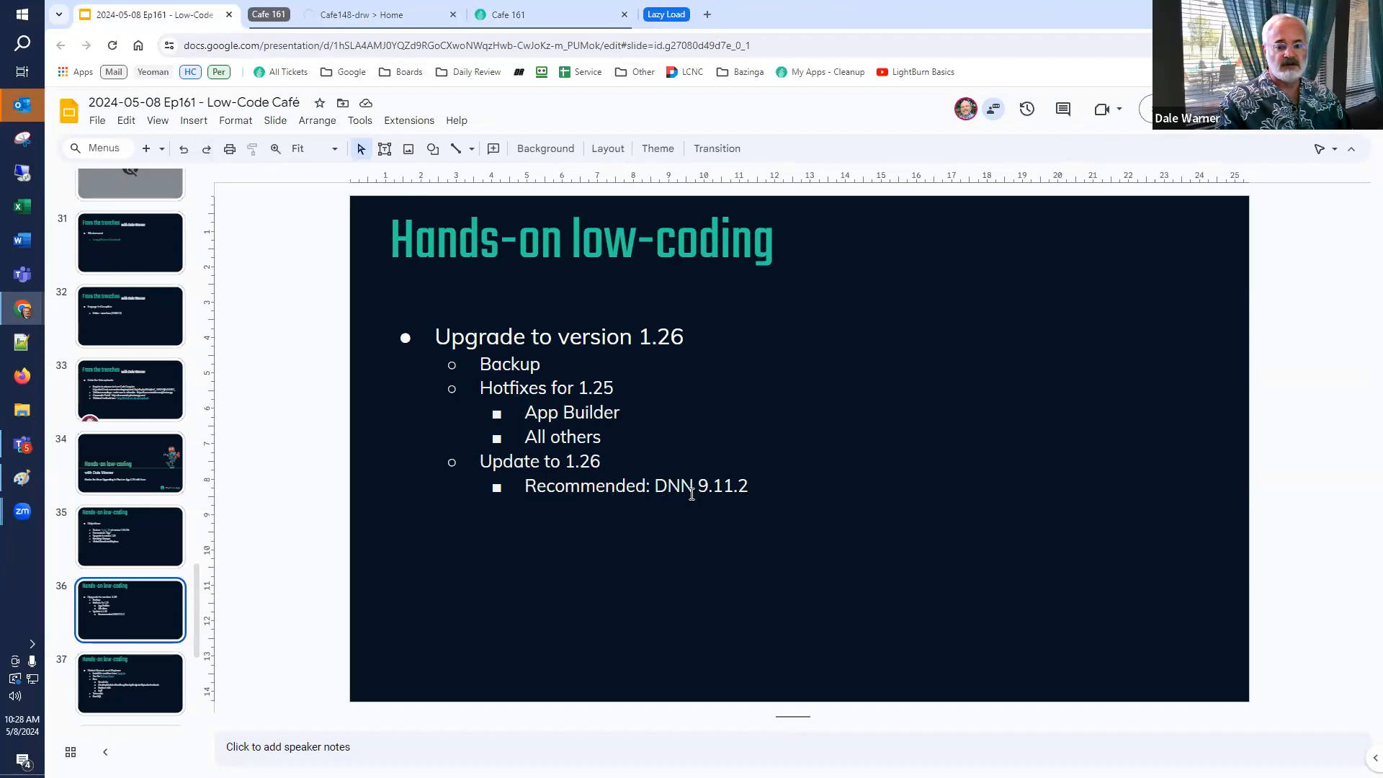
{"action": "left_click", "coordinate": [356, 14]}
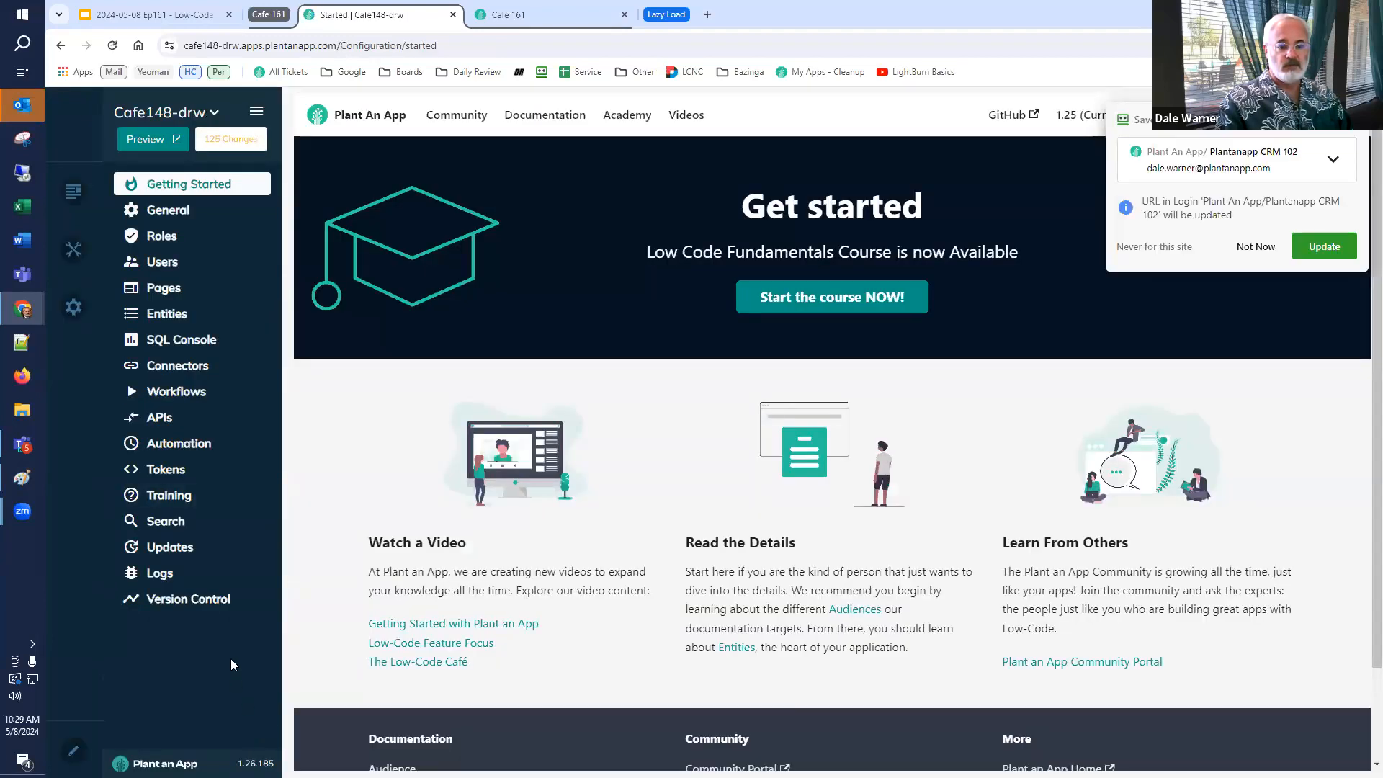
{"action": "mouse_move", "coordinate": [78, 192]}
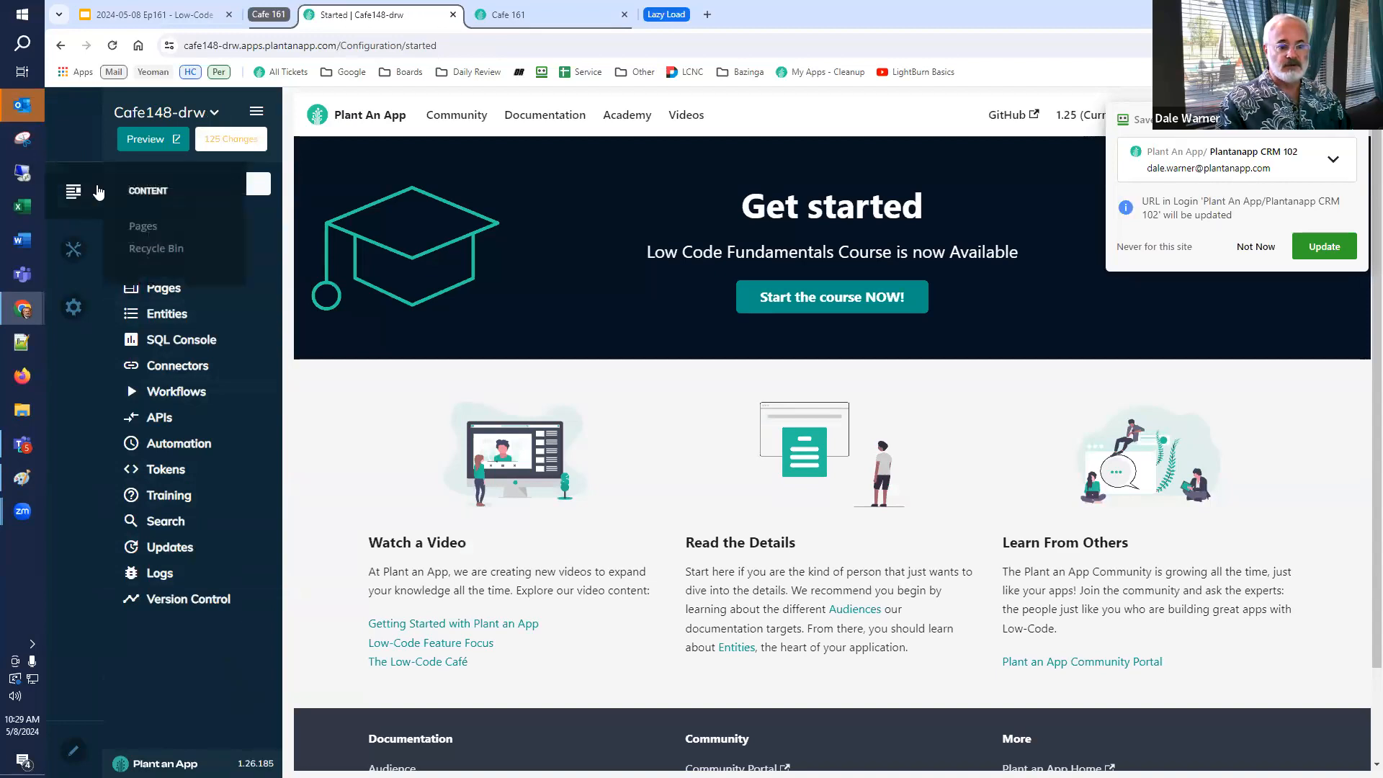
{"action": "mouse_move", "coordinate": [72, 309]}
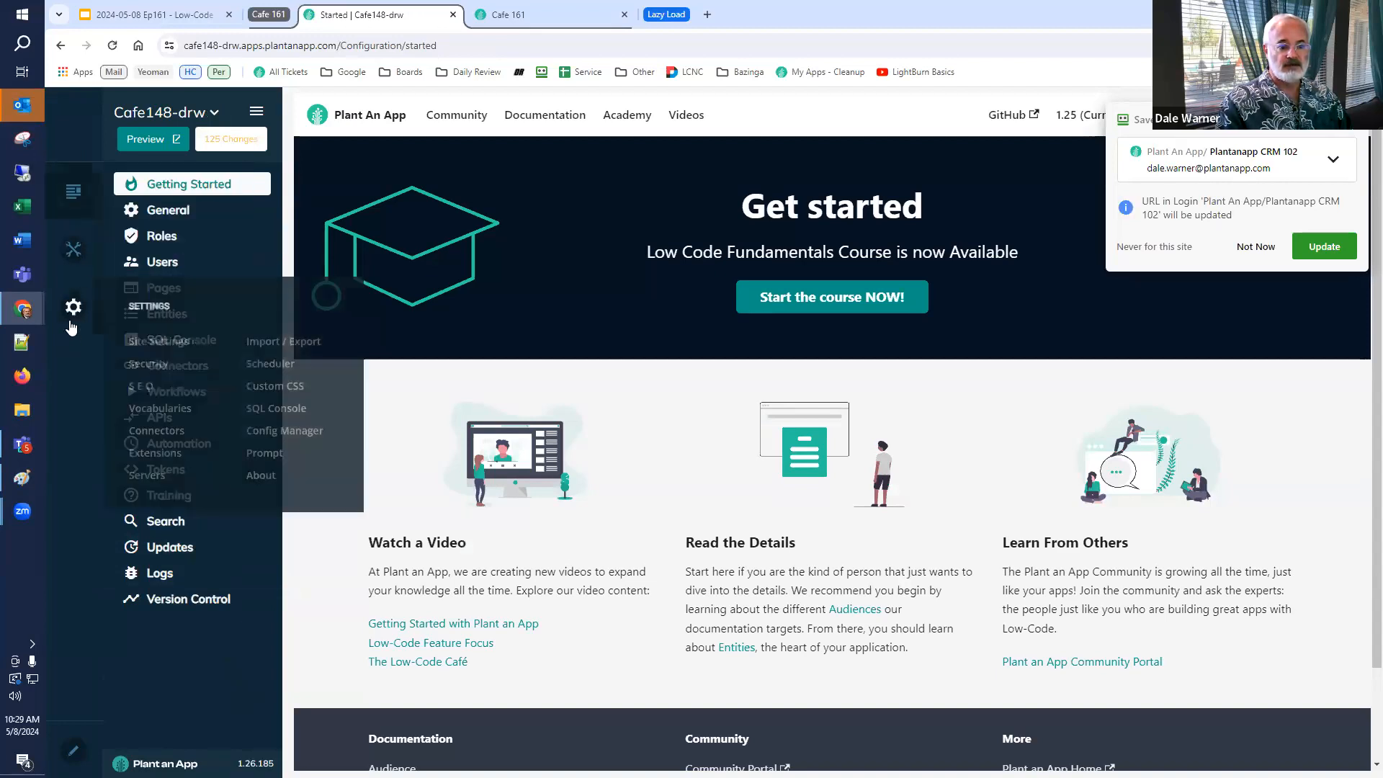
{"action": "left_click", "coordinate": [163, 473]}
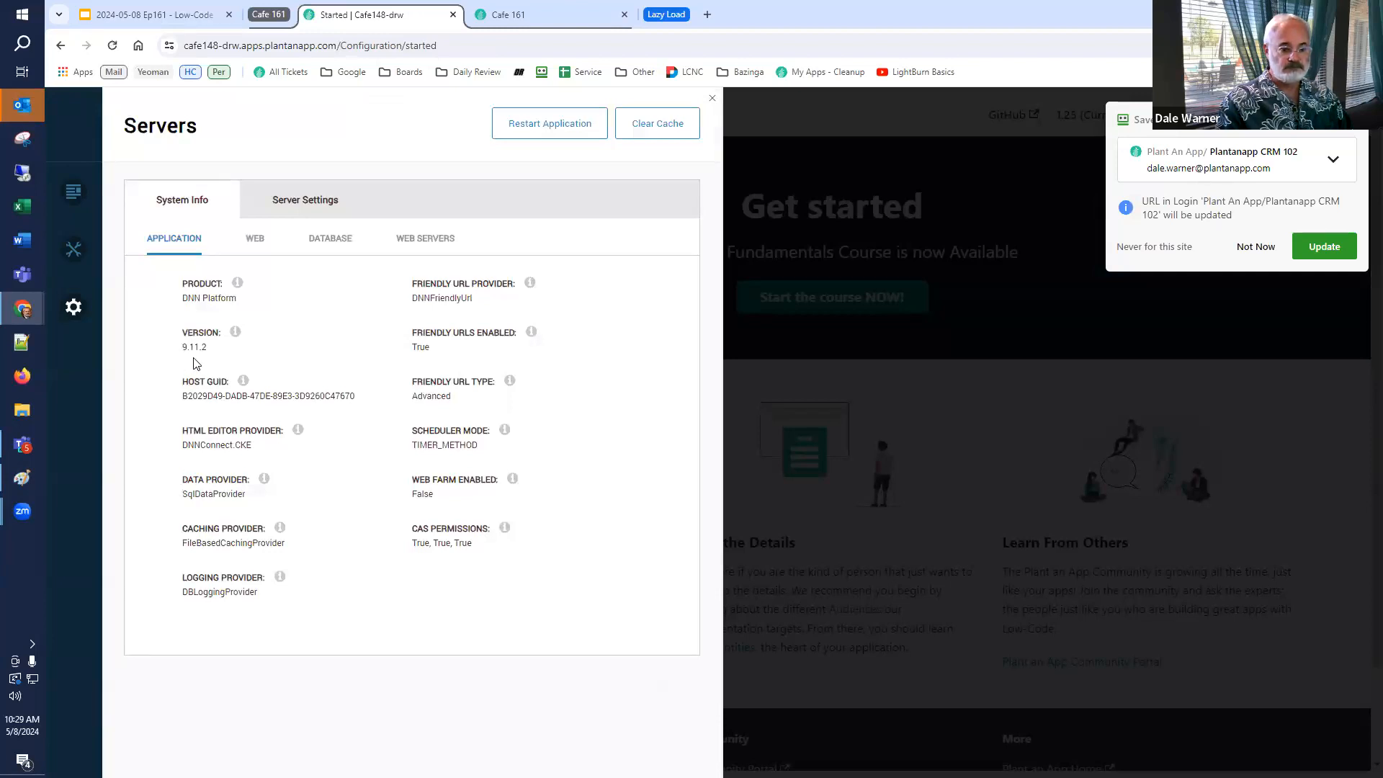
{"action": "left_click", "coordinate": [1257, 247]}
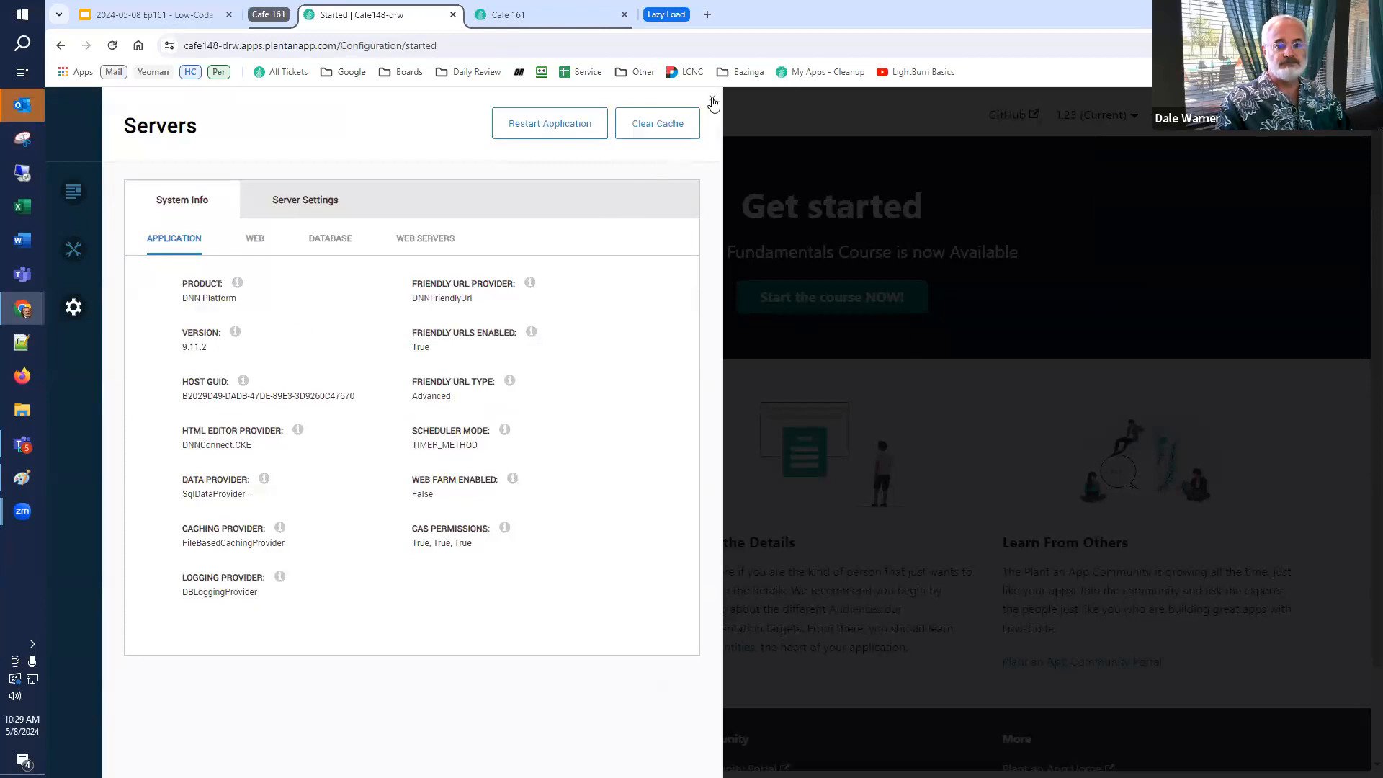
{"action": "left_click", "coordinate": [713, 99]}
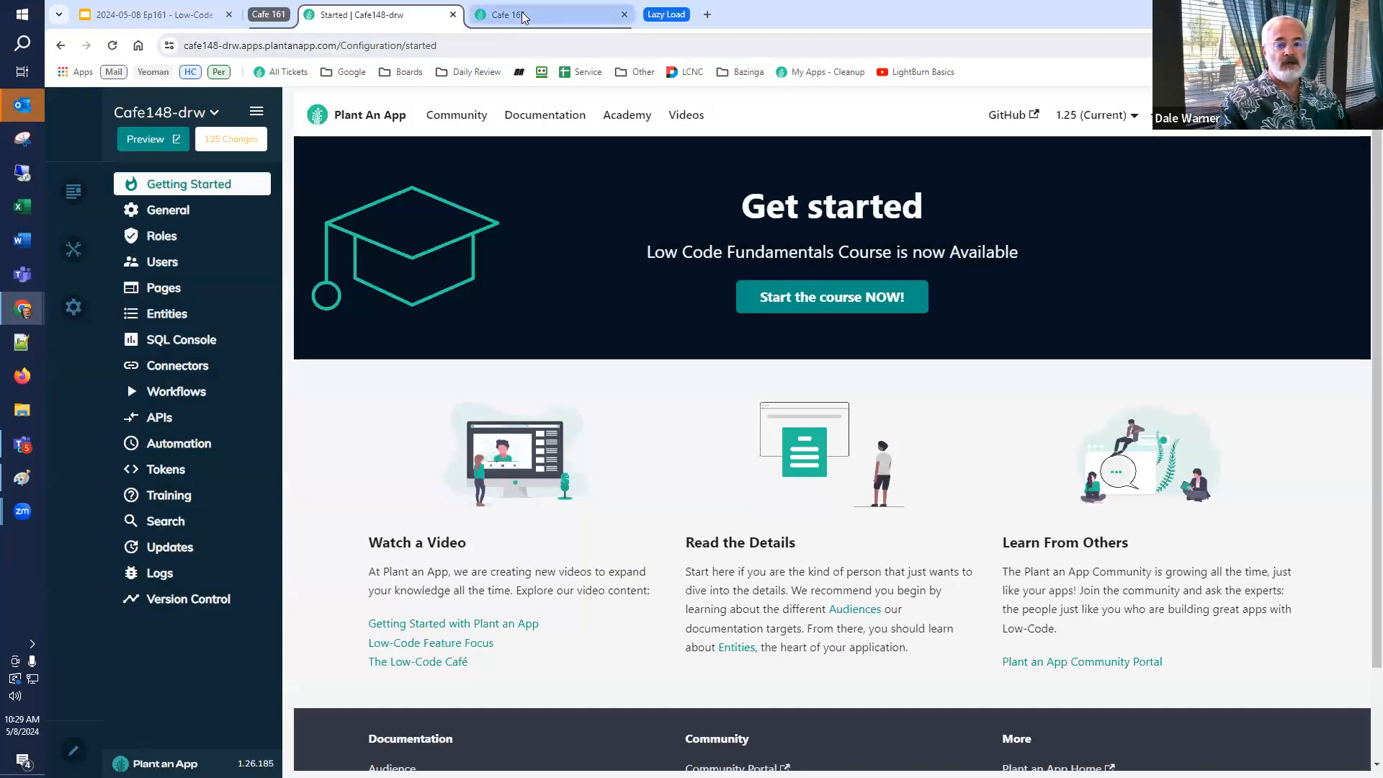
Reload the Cafe 161 page and examine the error message about the GetTheUsers endpoint path.
{"action": "left_click", "coordinate": [523, 16]}
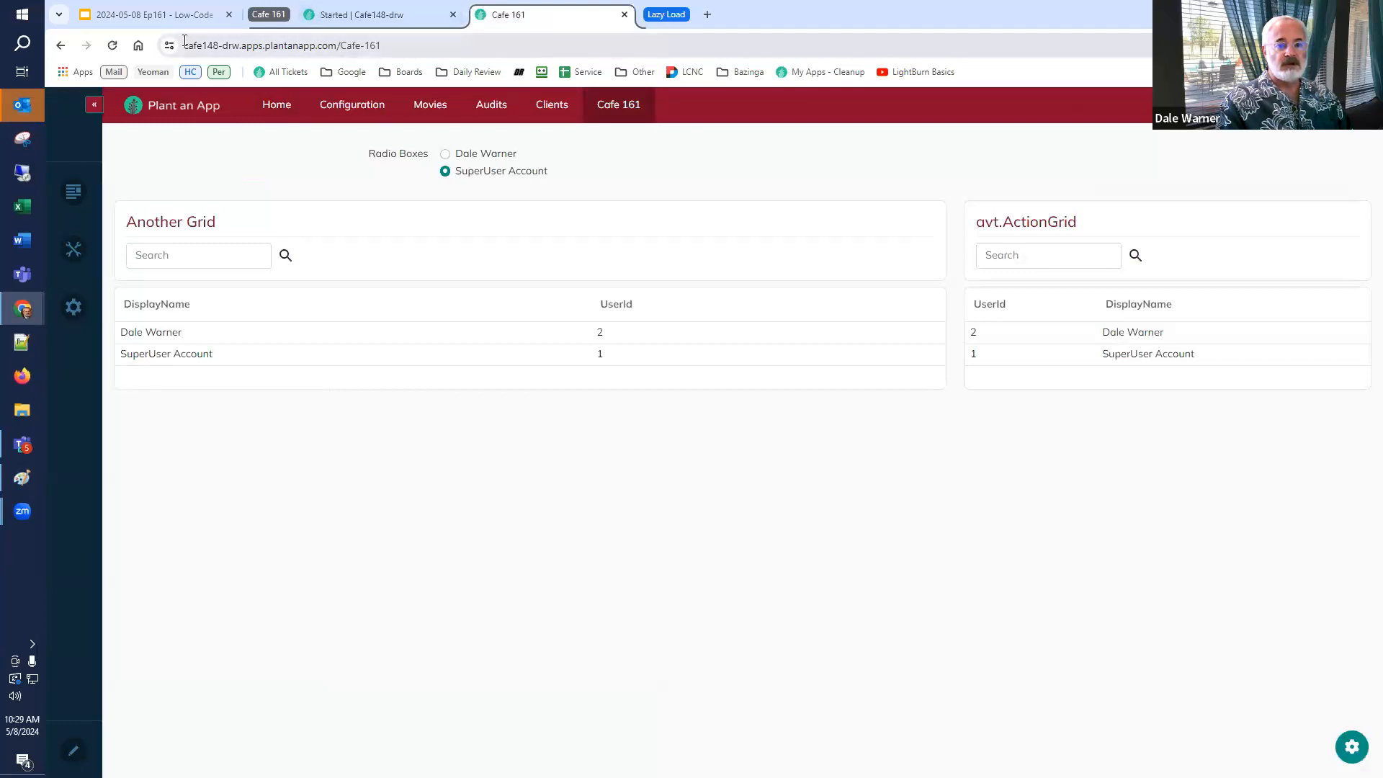
{"action": "left_click", "coordinate": [112, 47]}
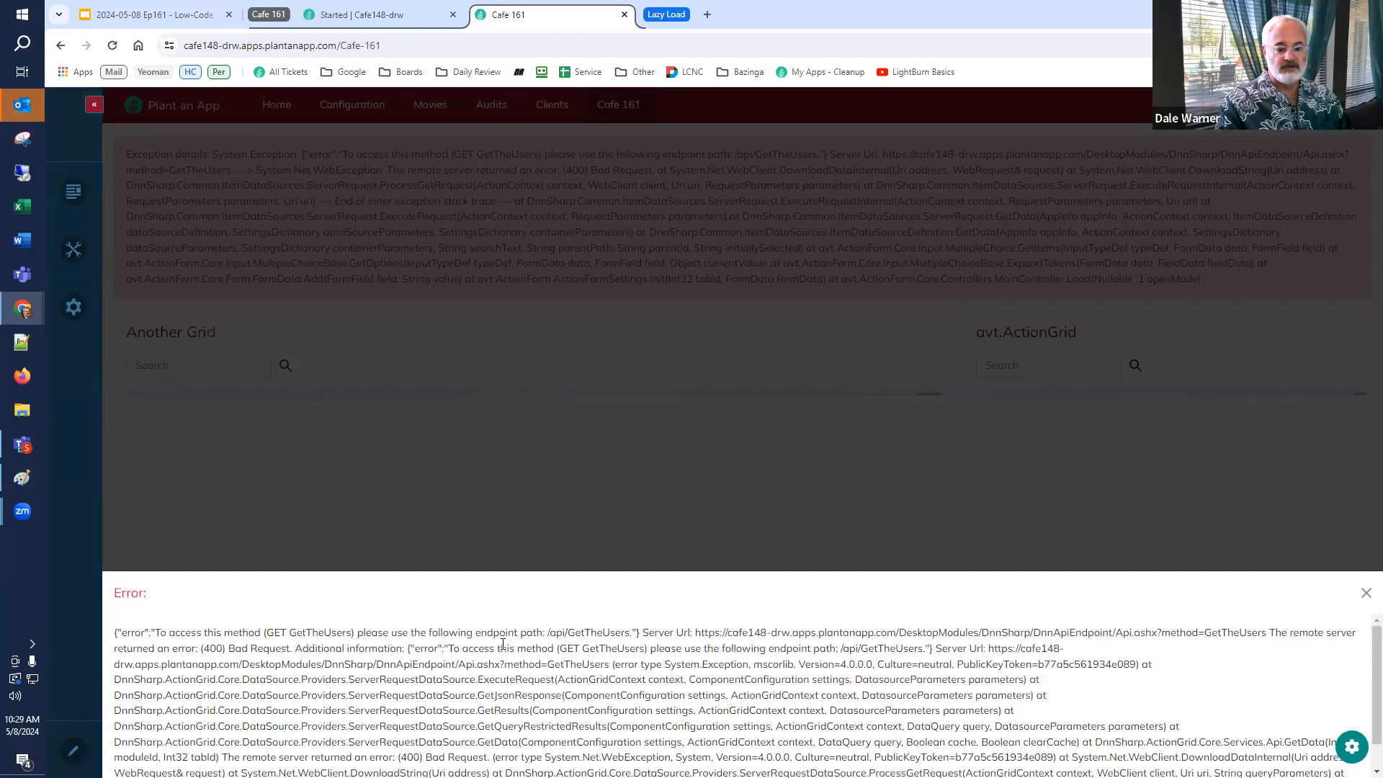
{"action": "left_click_drag", "start_coordinate": [548, 632], "coordinate": [637, 632]}
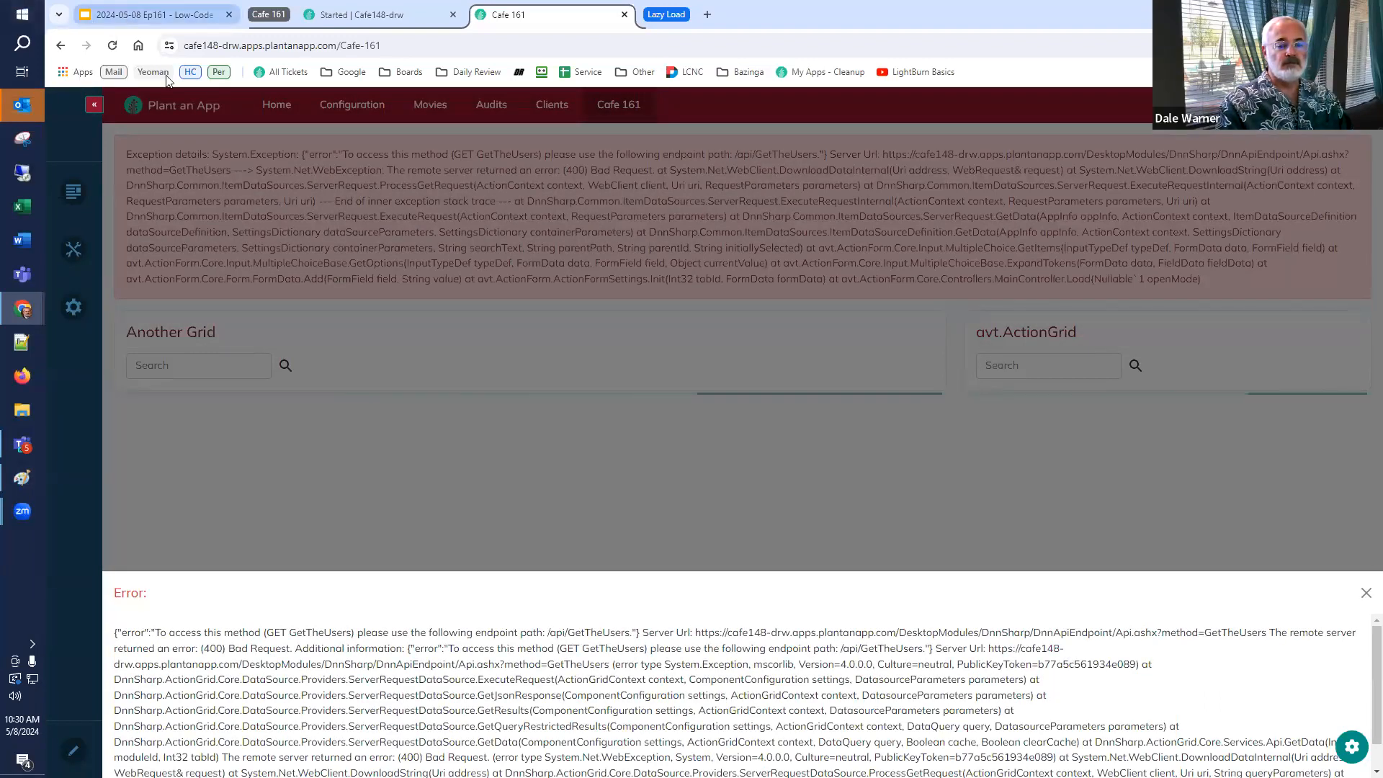
Open the Release 126 release notes linked from the Global Search and Replace slide.
{"action": "left_click", "coordinate": [132, 15]}
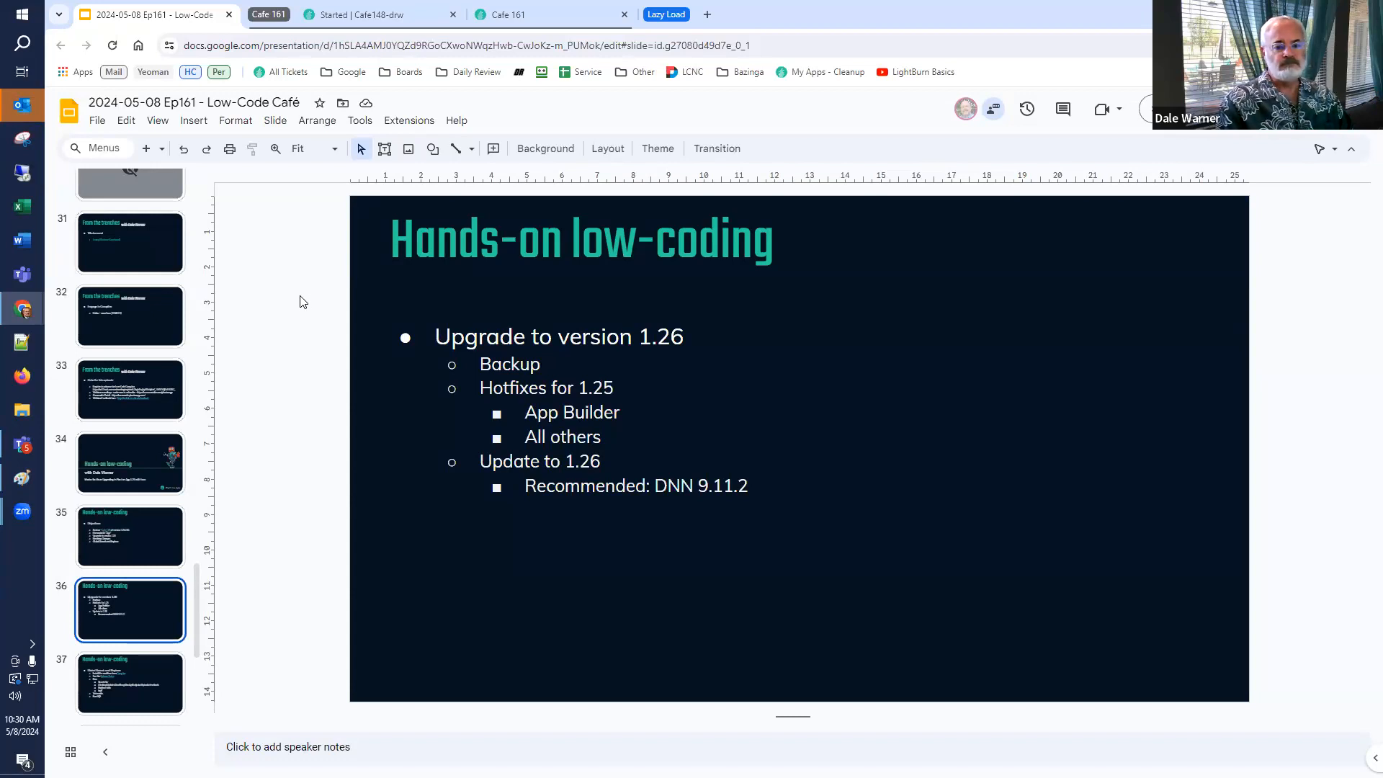
{"action": "scroll", "coordinate": [115, 551], "scroll_direction": "down", "scroll_amount": 3}
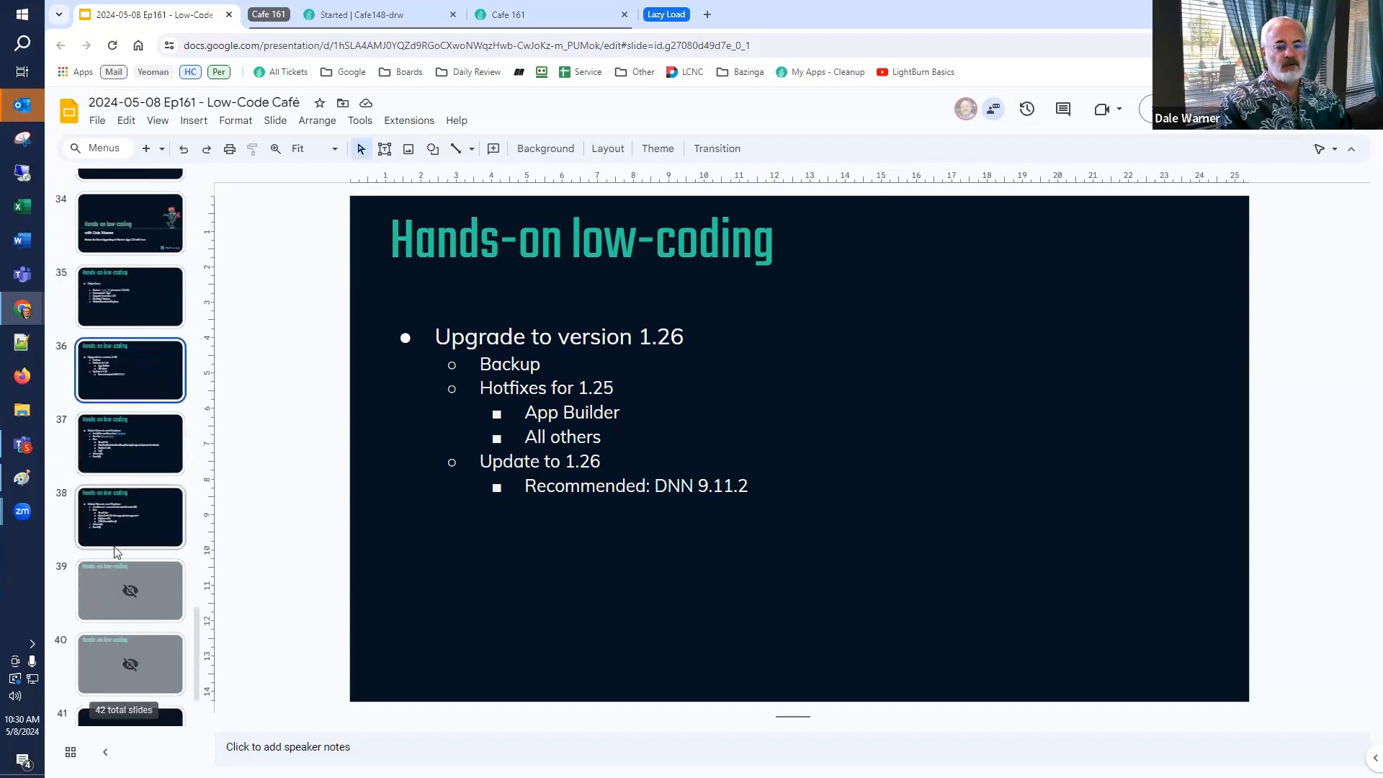
{"action": "left_click", "coordinate": [124, 440]}
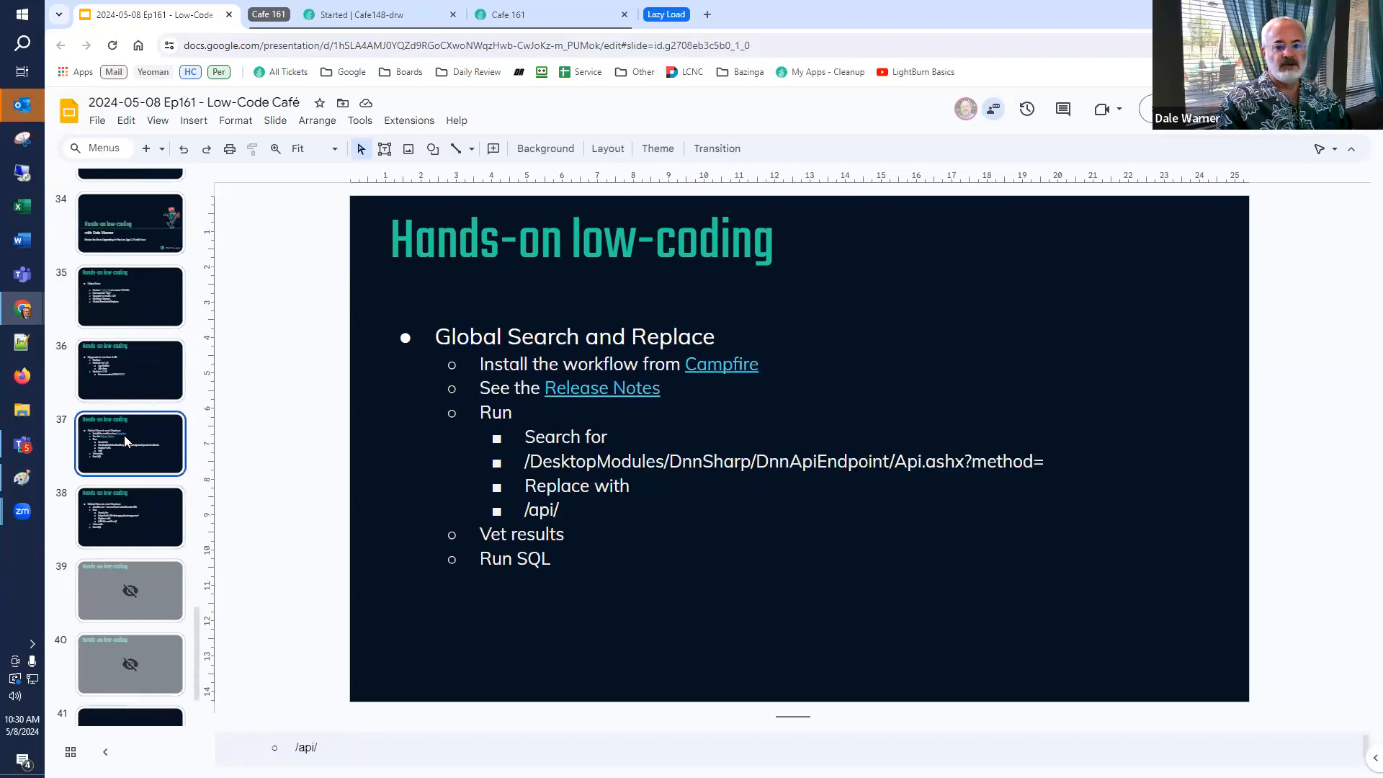
{"action": "left_click", "coordinate": [600, 391]}
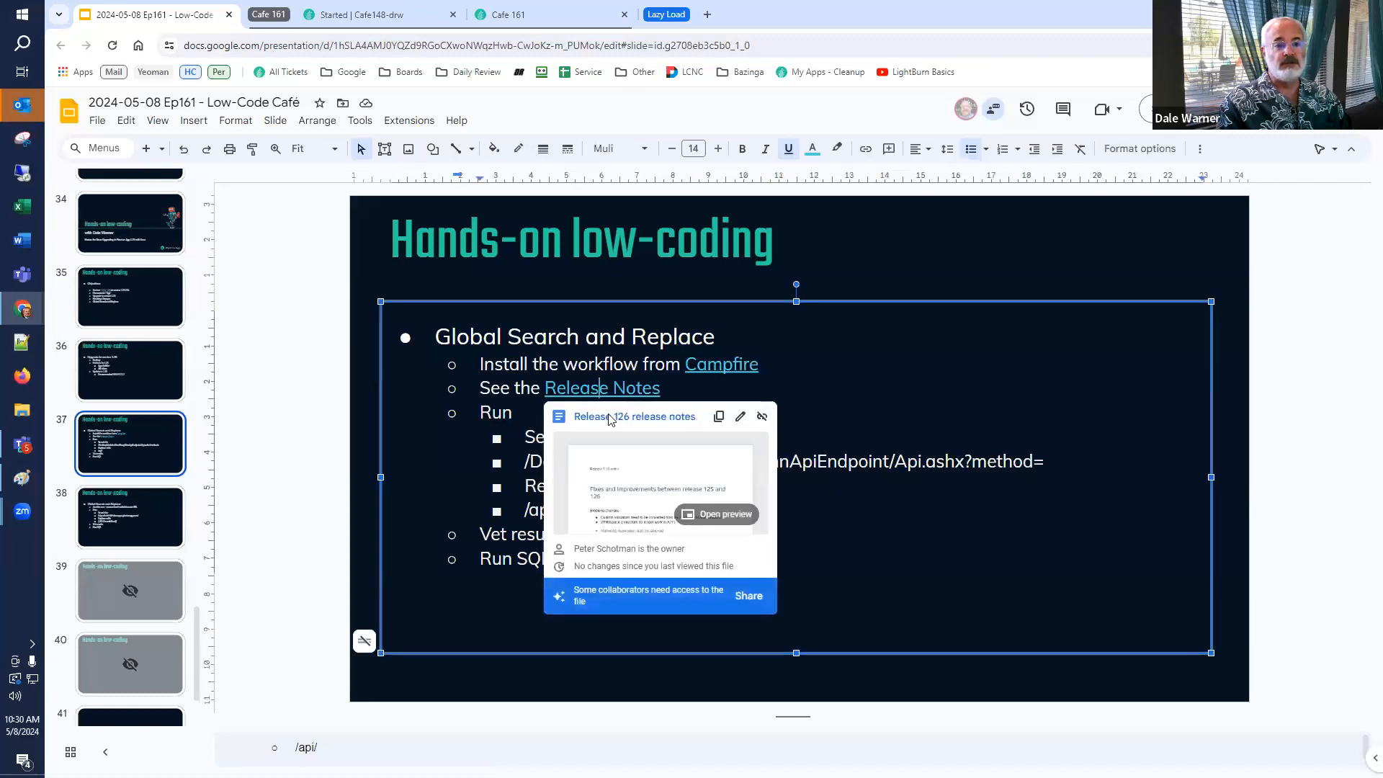
{"action": "left_click", "coordinate": [611, 418]}
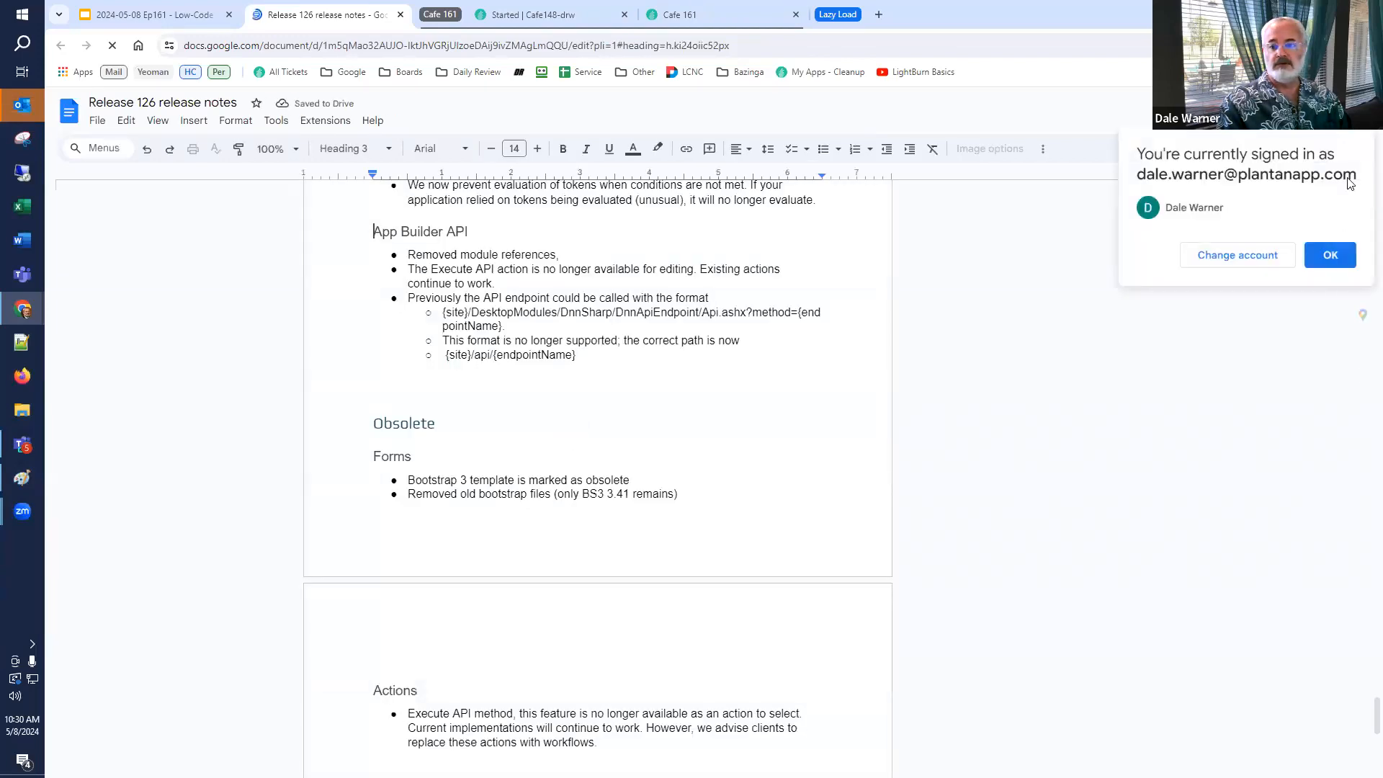
Read the App Builder API breaking change describing the old and new API endpoint path formats.
{"action": "left_click", "coordinate": [1331, 255]}
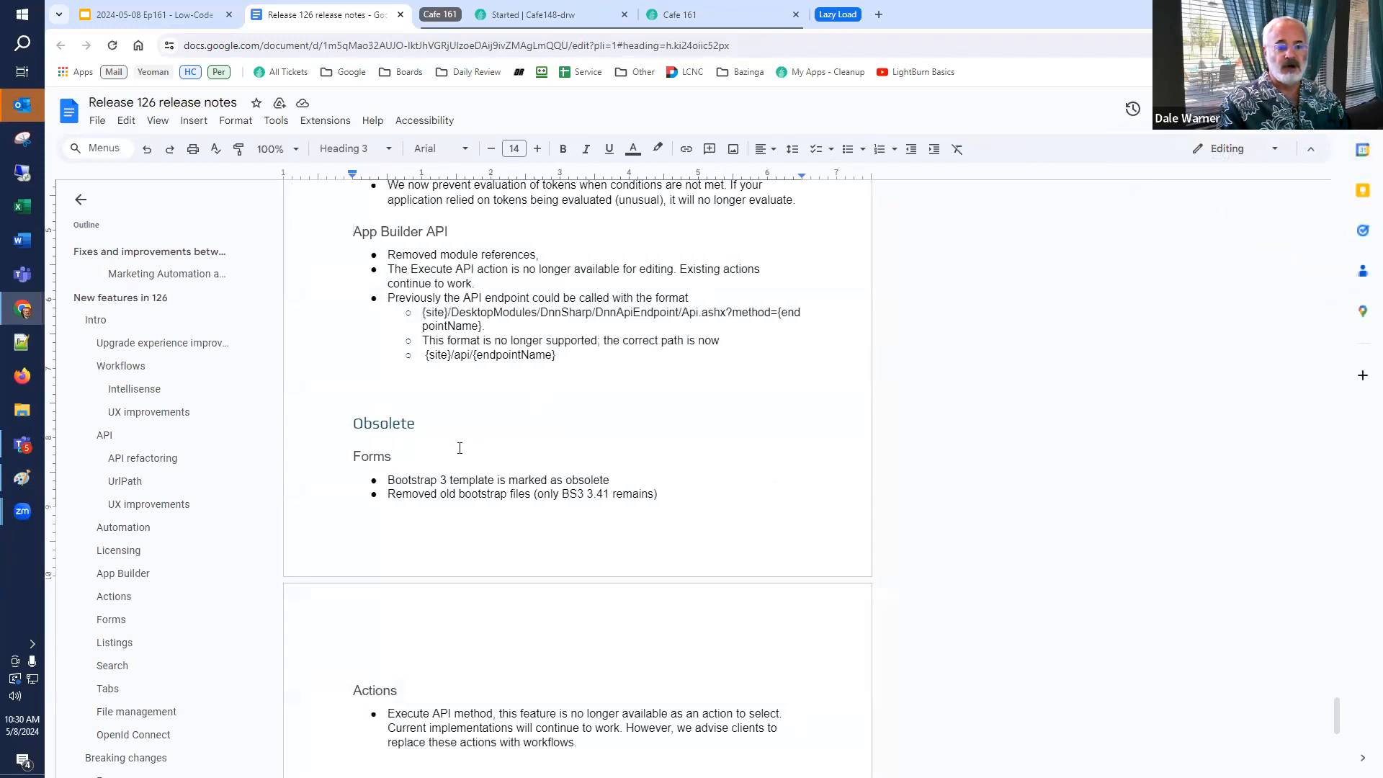
{"action": "scroll", "coordinate": [460, 448], "scroll_direction": "up", "scroll_amount": 2}
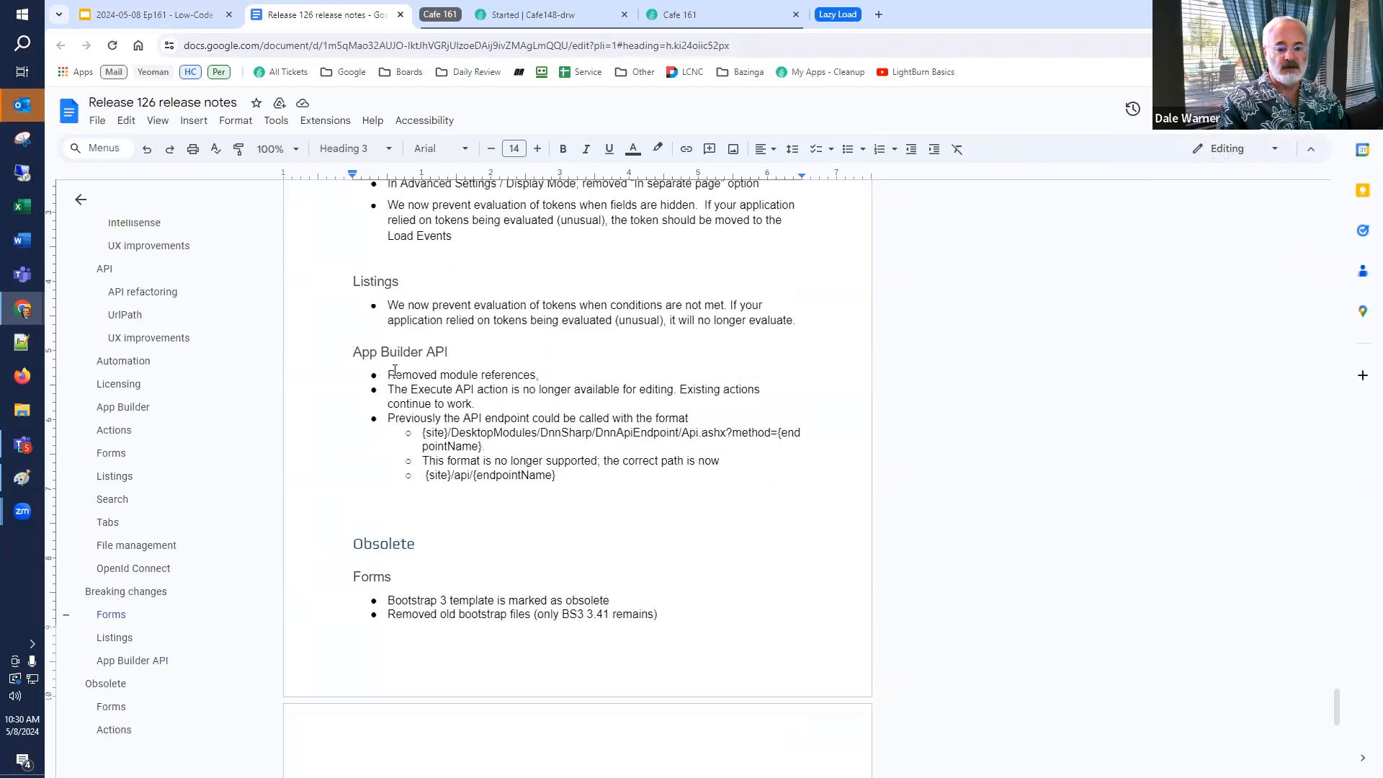
{"action": "left_click_drag", "start_coordinate": [399, 389], "coordinate": [489, 402]}
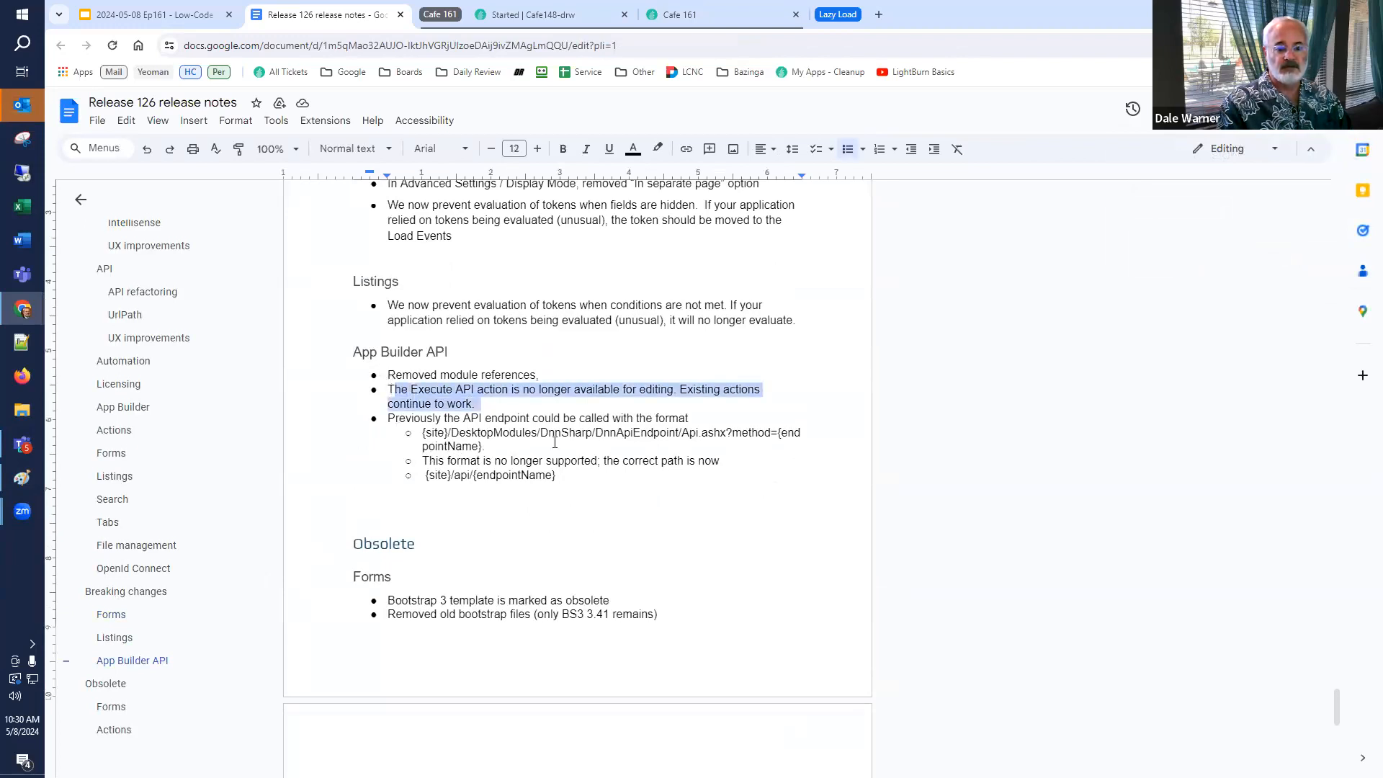
{"action": "left_click", "coordinate": [474, 433]}
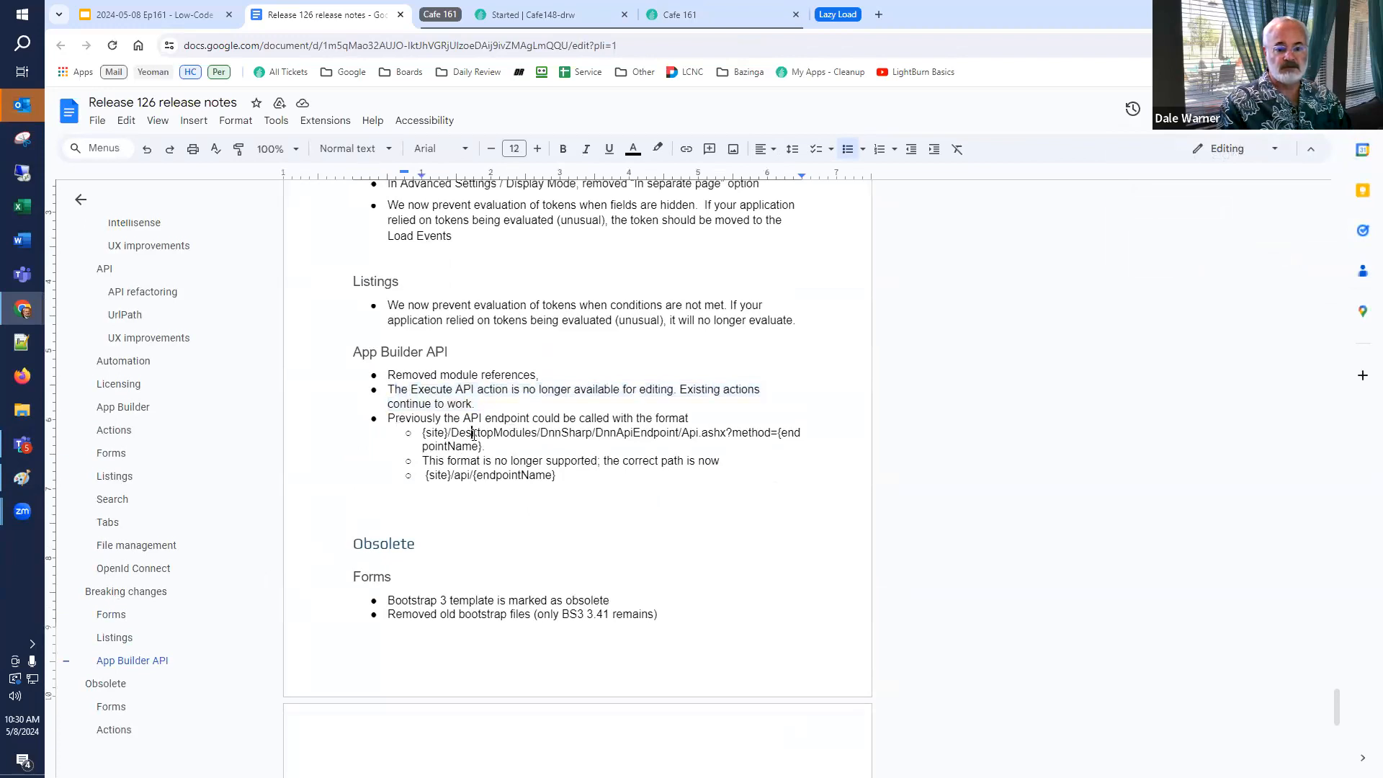
{"action": "left_click_drag", "start_coordinate": [451, 419], "coordinate": [764, 426]}
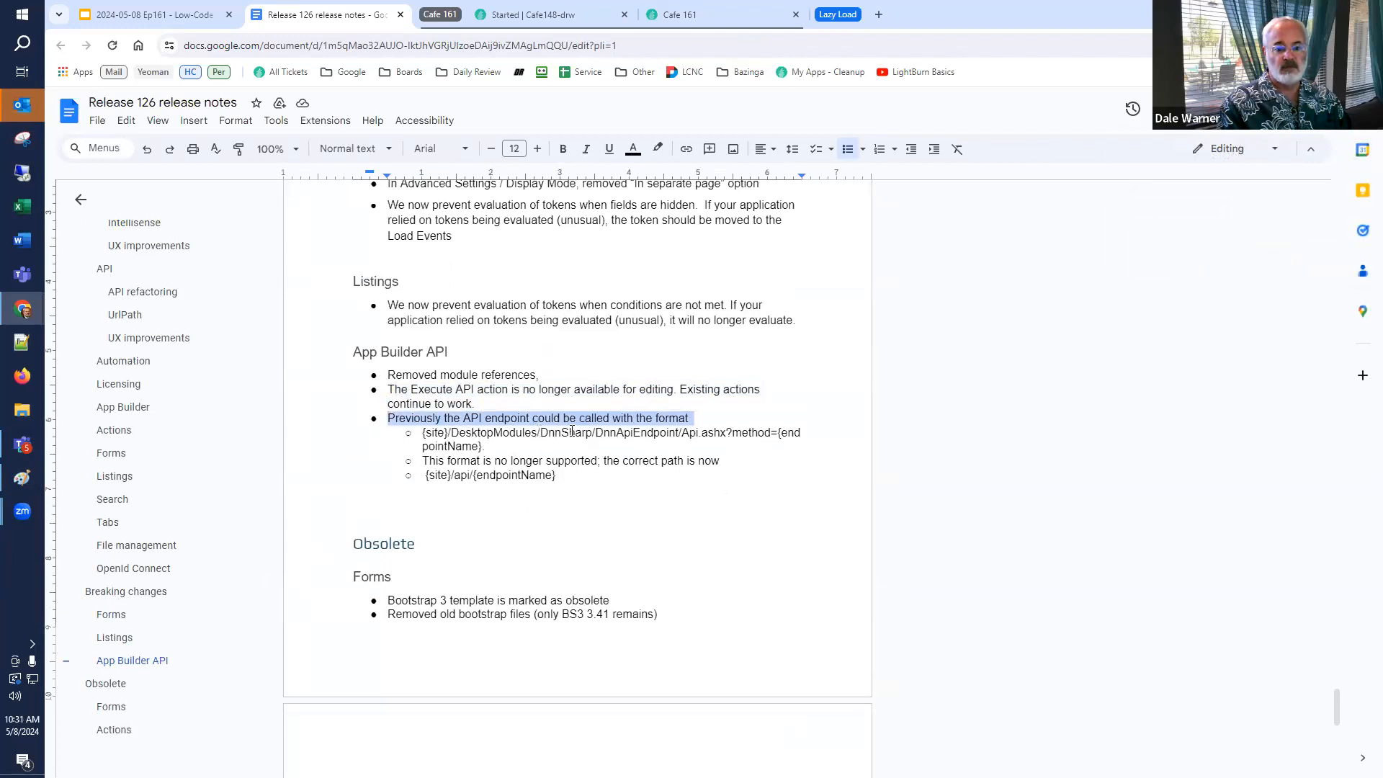
{"action": "left_click", "coordinate": [580, 476]}
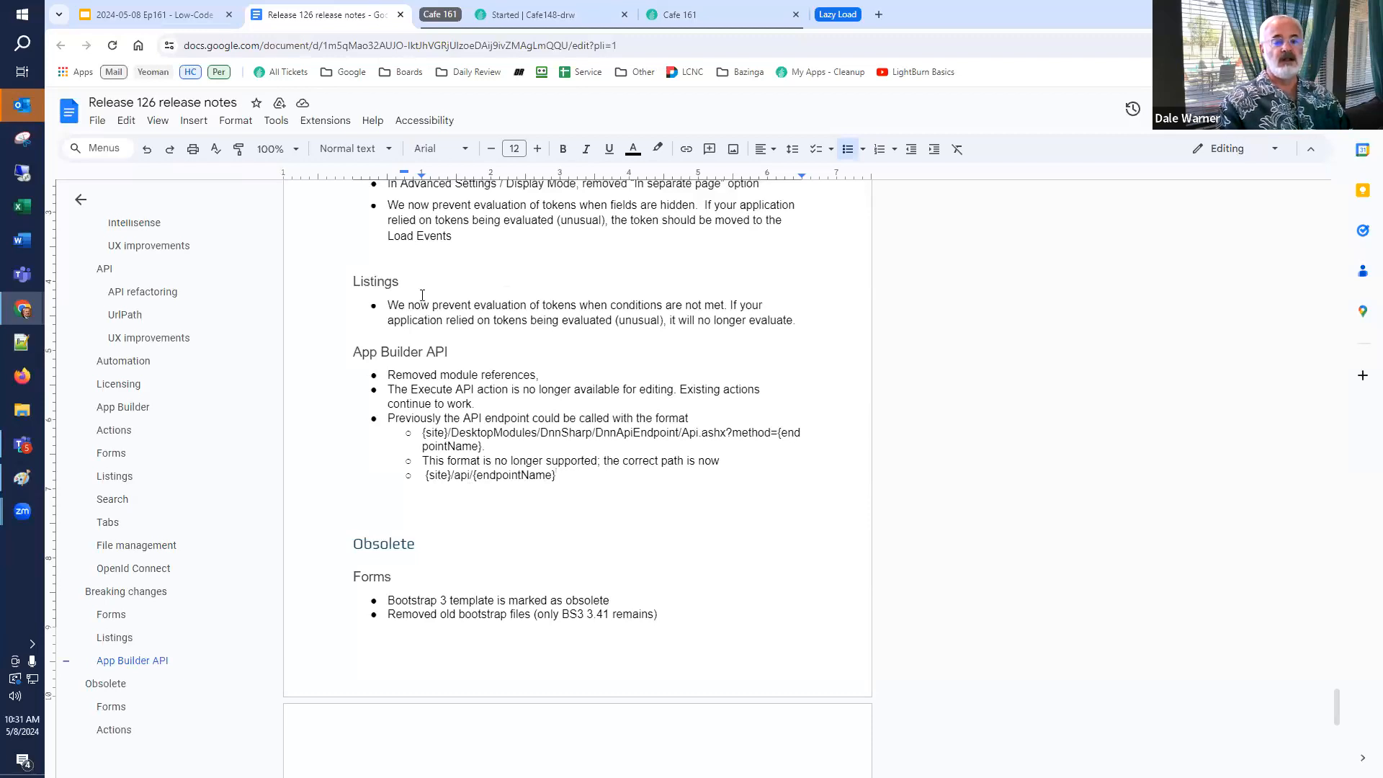
Return to the Cafe 161 page and close the error panel.
{"action": "left_click", "coordinate": [171, 24]}
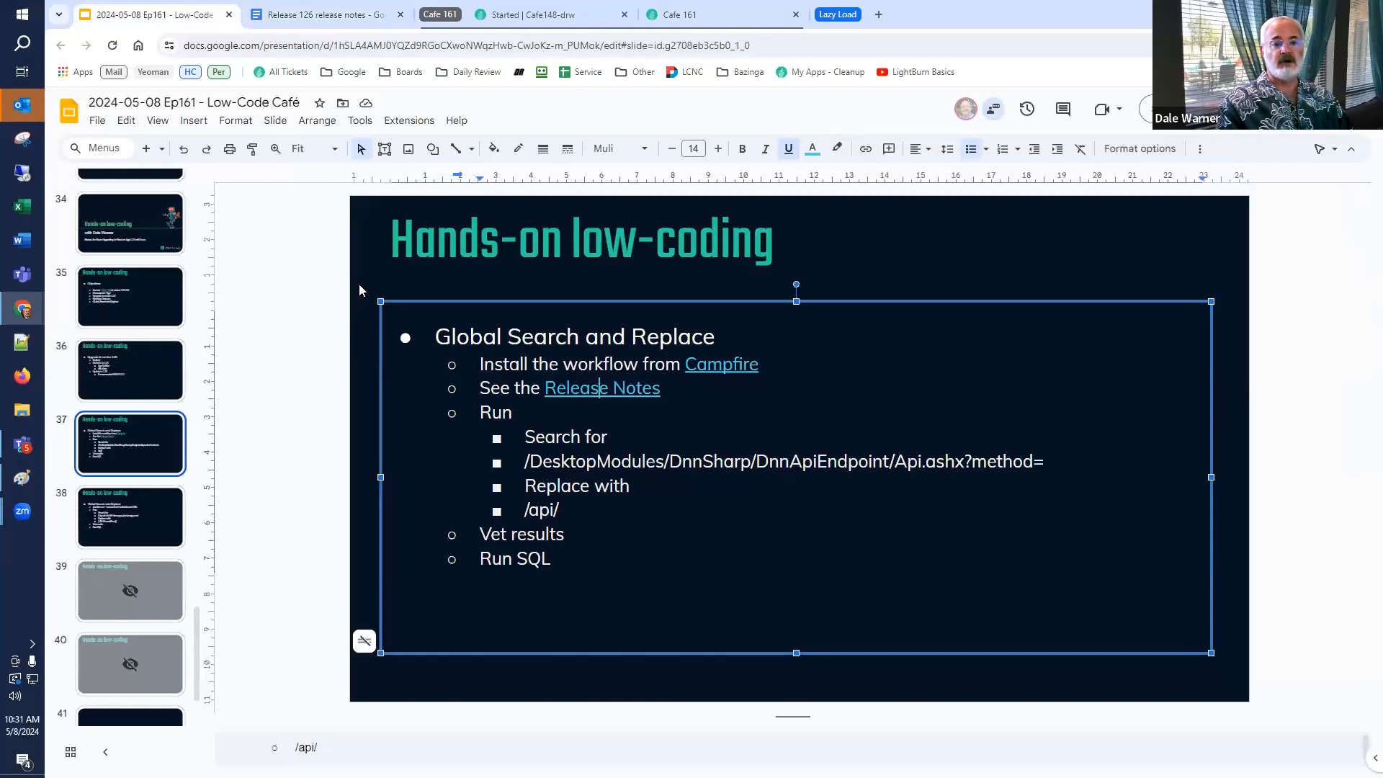
{"action": "left_click", "coordinate": [690, 21]}
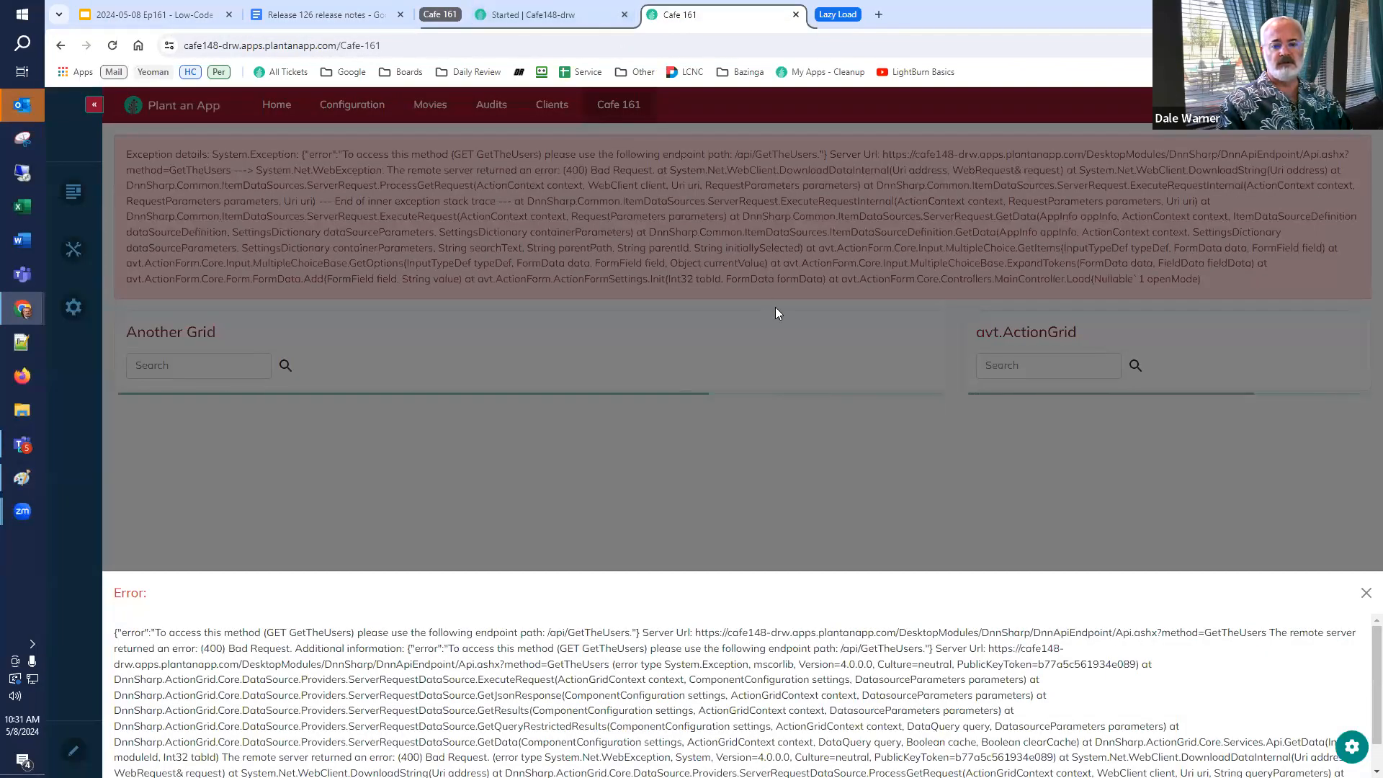
{"action": "left_click", "coordinate": [1367, 595]}
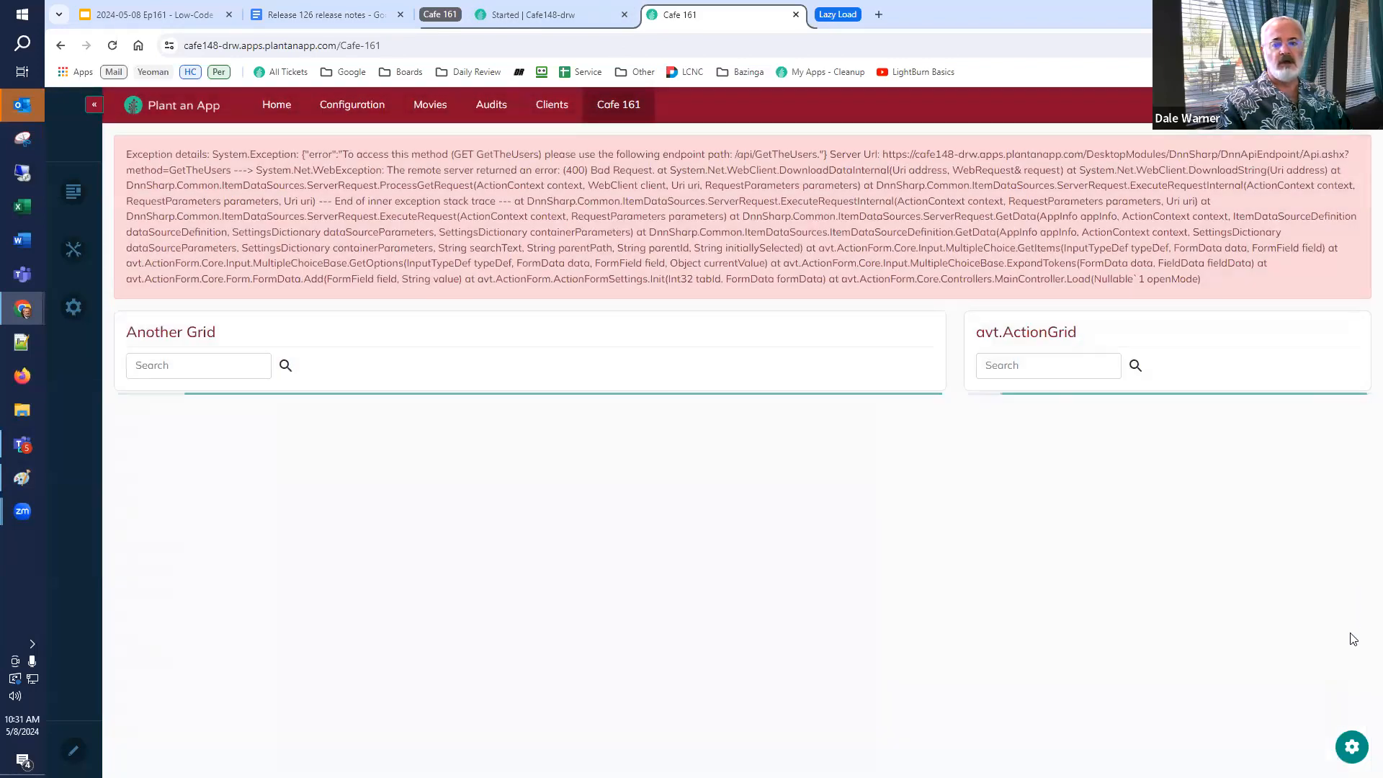
Open the data source settings of the avt.ActionGrid module on the Cafe 161 page.
{"action": "left_click", "coordinate": [1354, 750]}
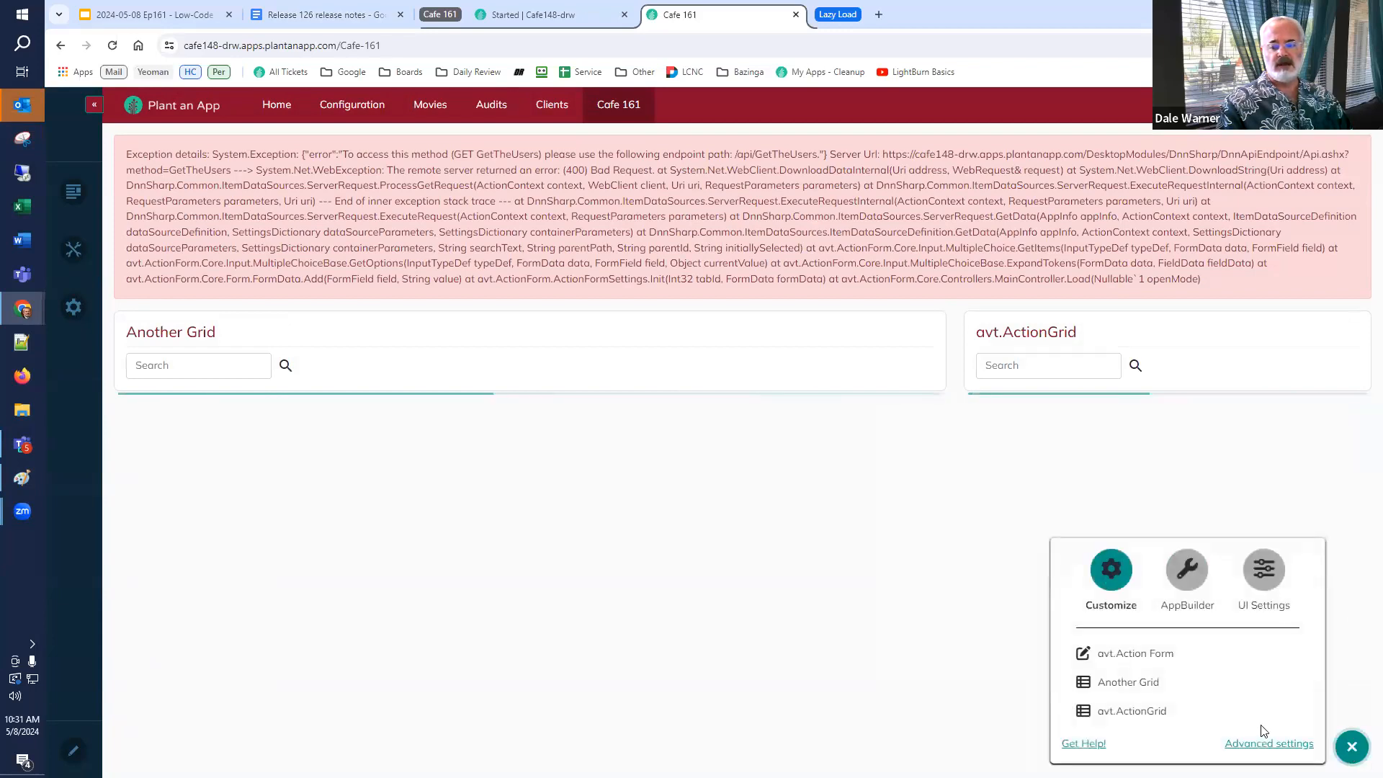
{"action": "left_click", "coordinate": [1142, 711]}
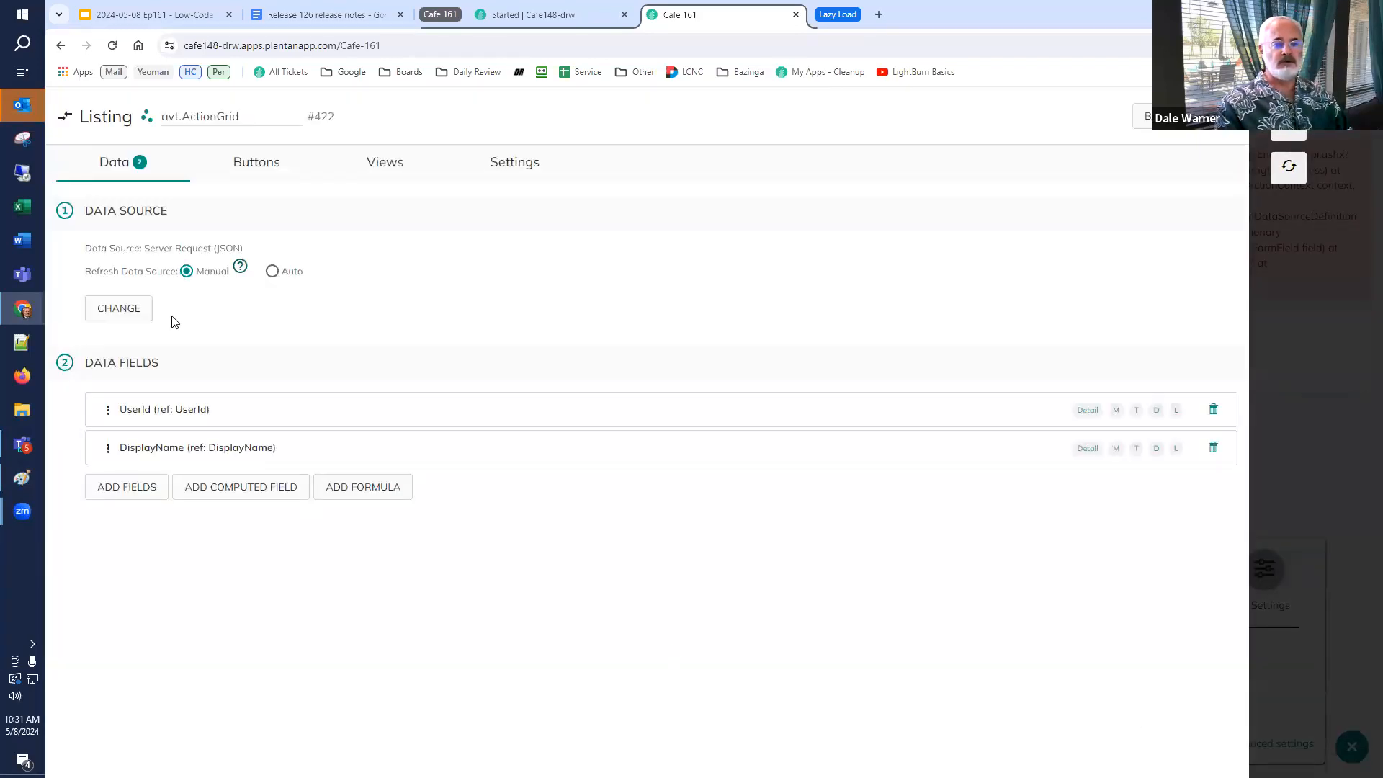
{"action": "left_click", "coordinate": [117, 309]}
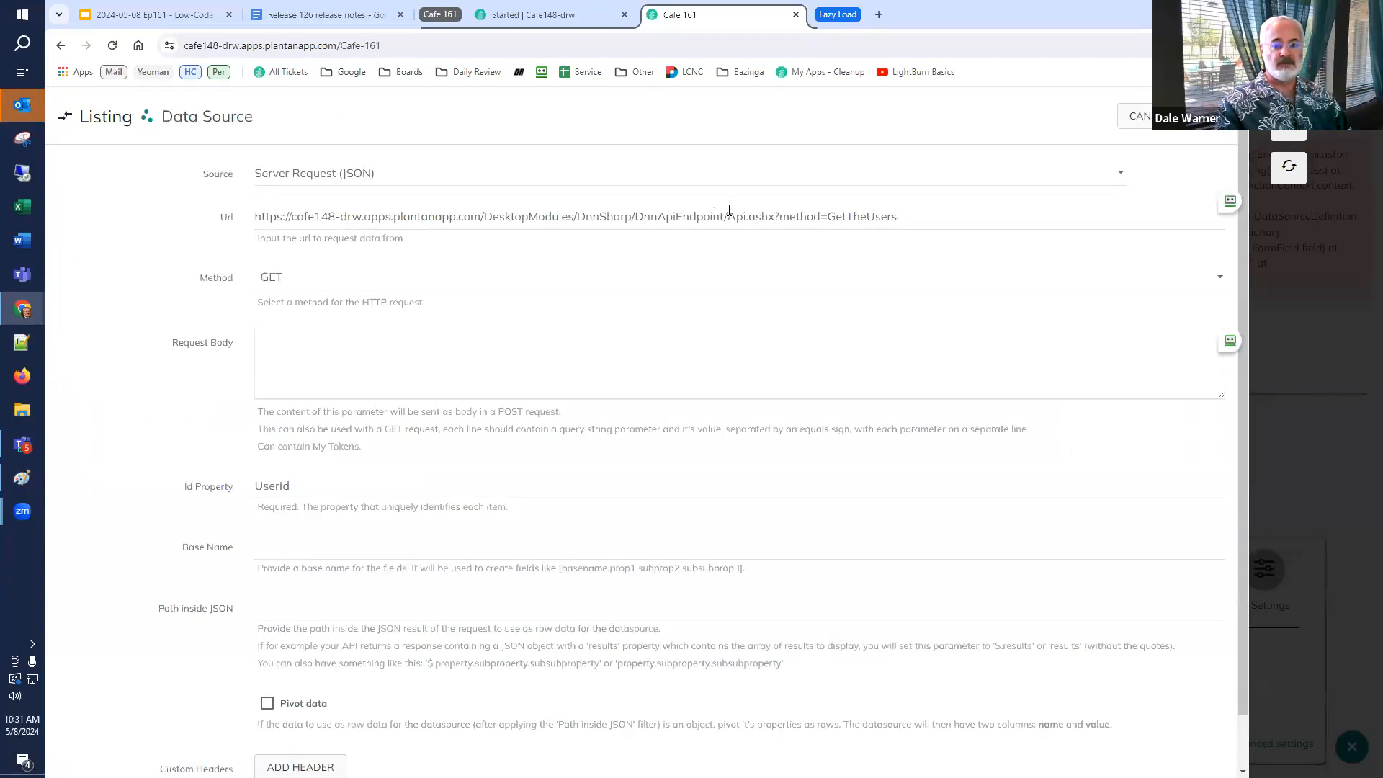
{"action": "left_click_drag", "start_coordinate": [726, 211], "coordinate": [478, 211]}
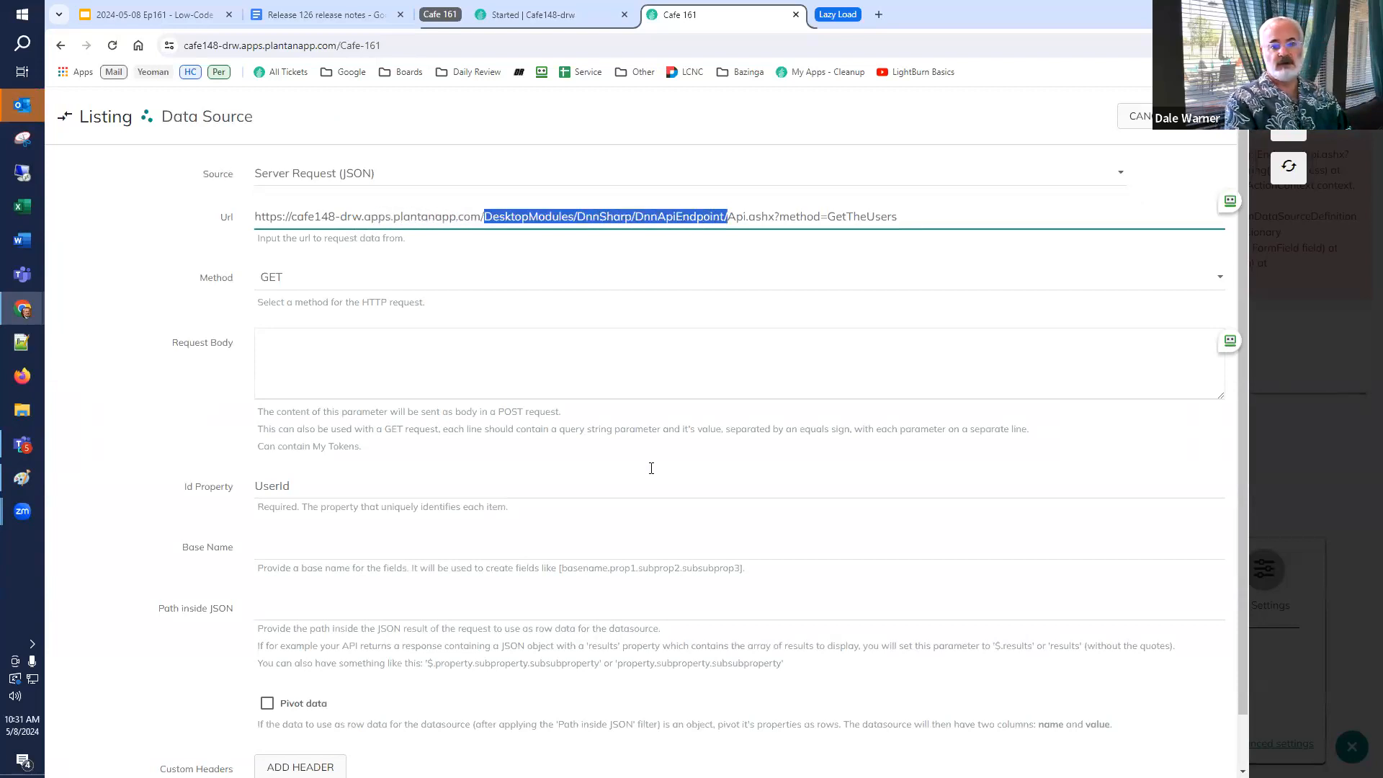
{"action": "type", "text": "api/"}
{"action": "key", "text": "Delete"}
{"action": "key", "text": "Delete"}
{"action": "key", "text": "Delete"}
{"action": "key", "text": "Delete"}
{"action": "key", "text": "Delete"}
{"action": "key", "text": "Delete"}
{"action": "key", "text": "Delete"}
{"action": "key", "text": "Delete"}
{"action": "key", "text": "Delete"}
{"action": "key", "text": "Delete"}
{"action": "key", "text": "Delete"}
{"action": "key", "text": "Delete"}
{"action": "key", "text": "Delete"}
{"action": "key", "text": "Delete"}
{"action": "key", "text": "Delete"}
{"action": "key", "text": "Delete"}
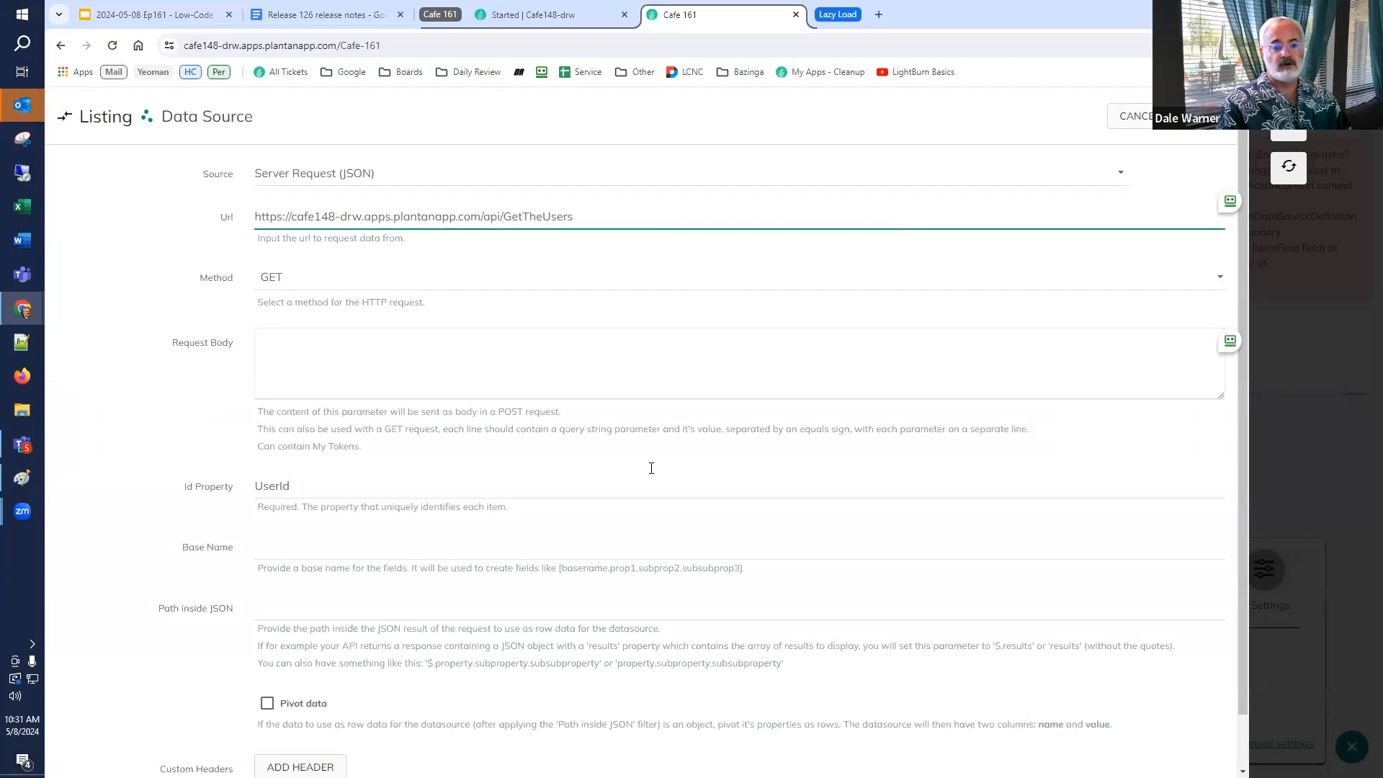
{"action": "left_click", "coordinate": [1202, 124]}
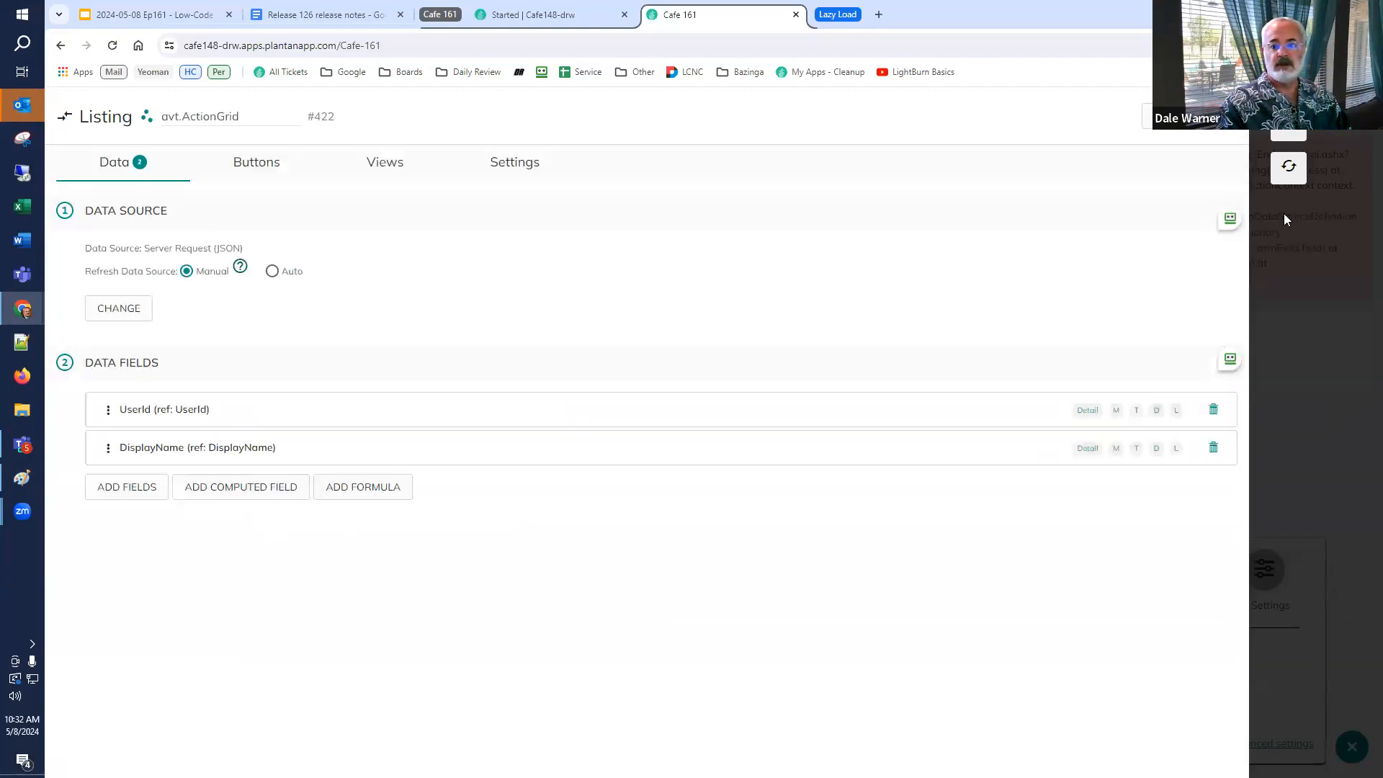
Close the grid editor and dismiss the error panel to check the avt.ActionGrid user list.
{"action": "left_click", "coordinate": [1282, 179]}
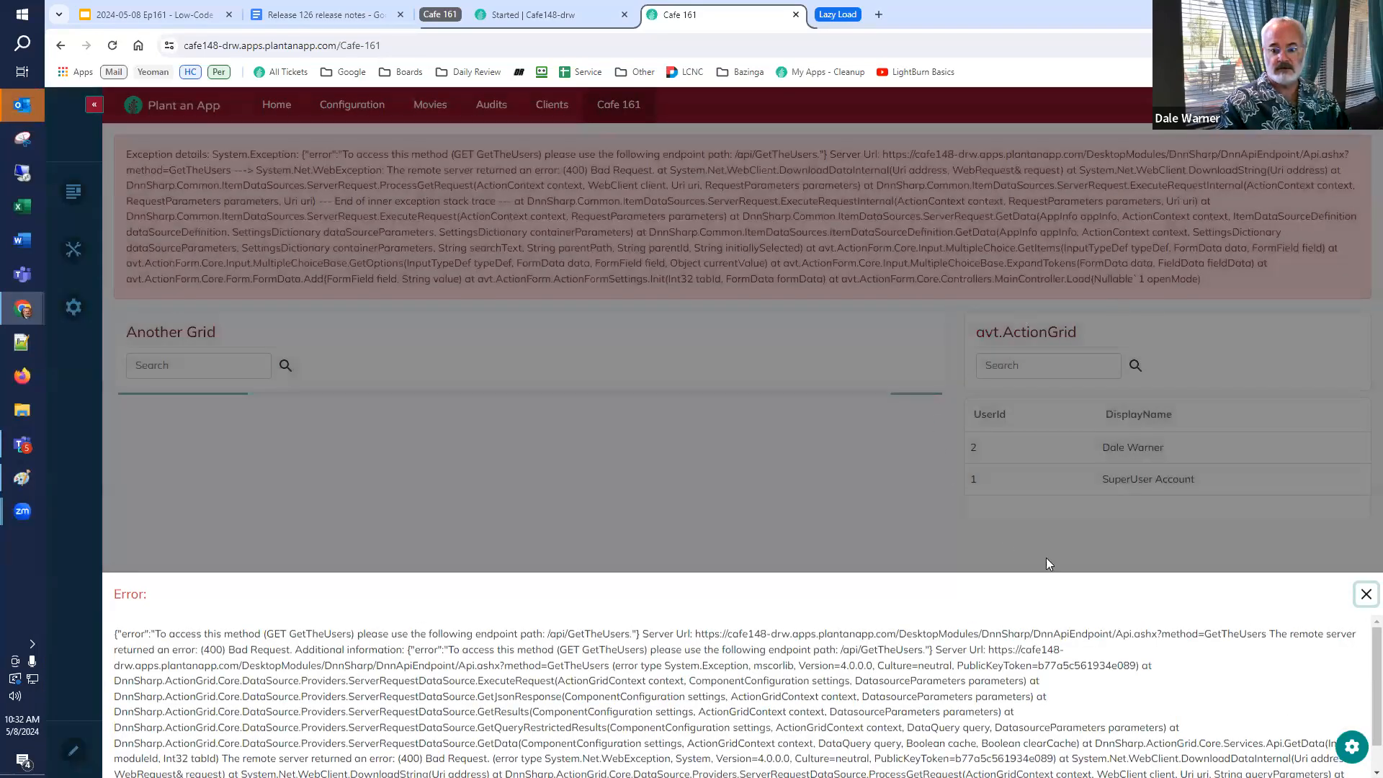
{"action": "left_click", "coordinate": [1297, 490]}
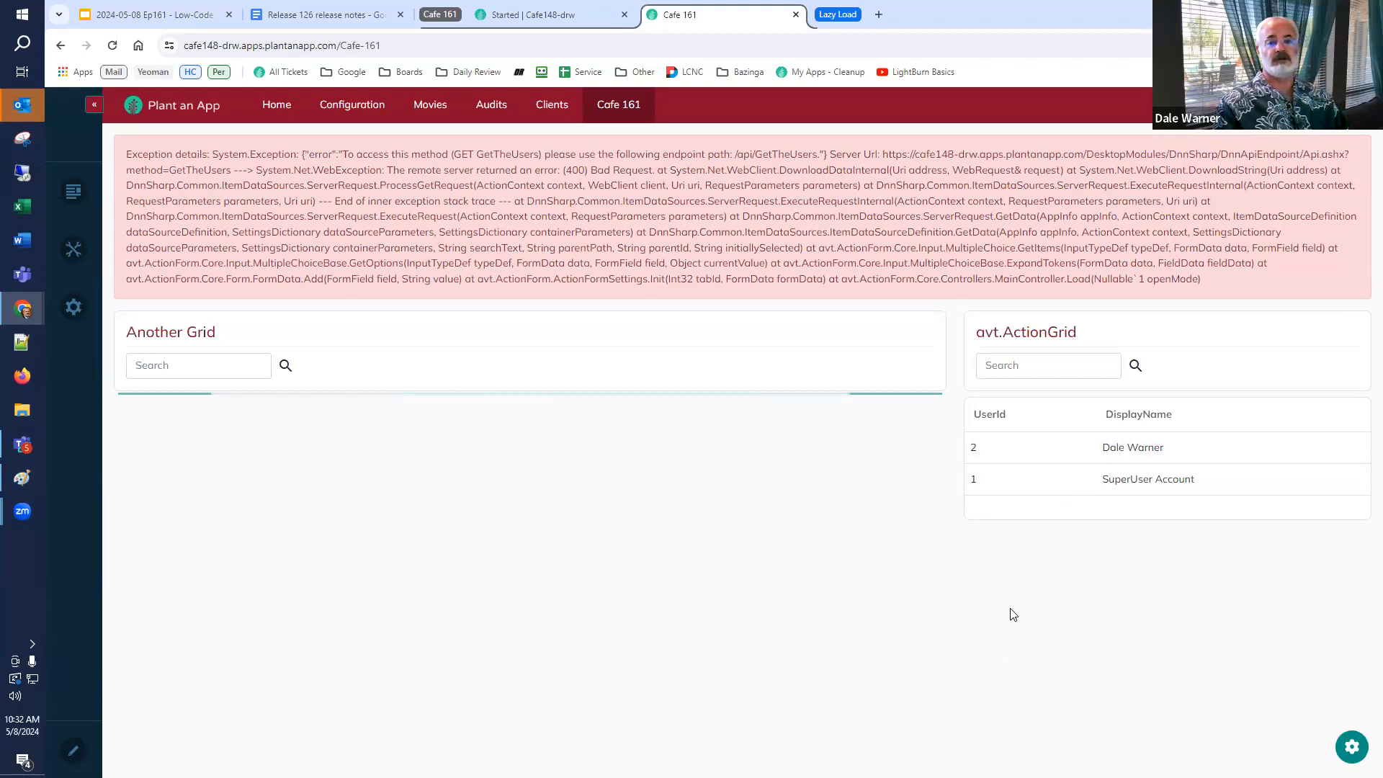
Close the release notes tab and open the Global Search and Replace contribution from the Campfire contributions listing.
{"action": "left_click", "coordinate": [176, 14]}
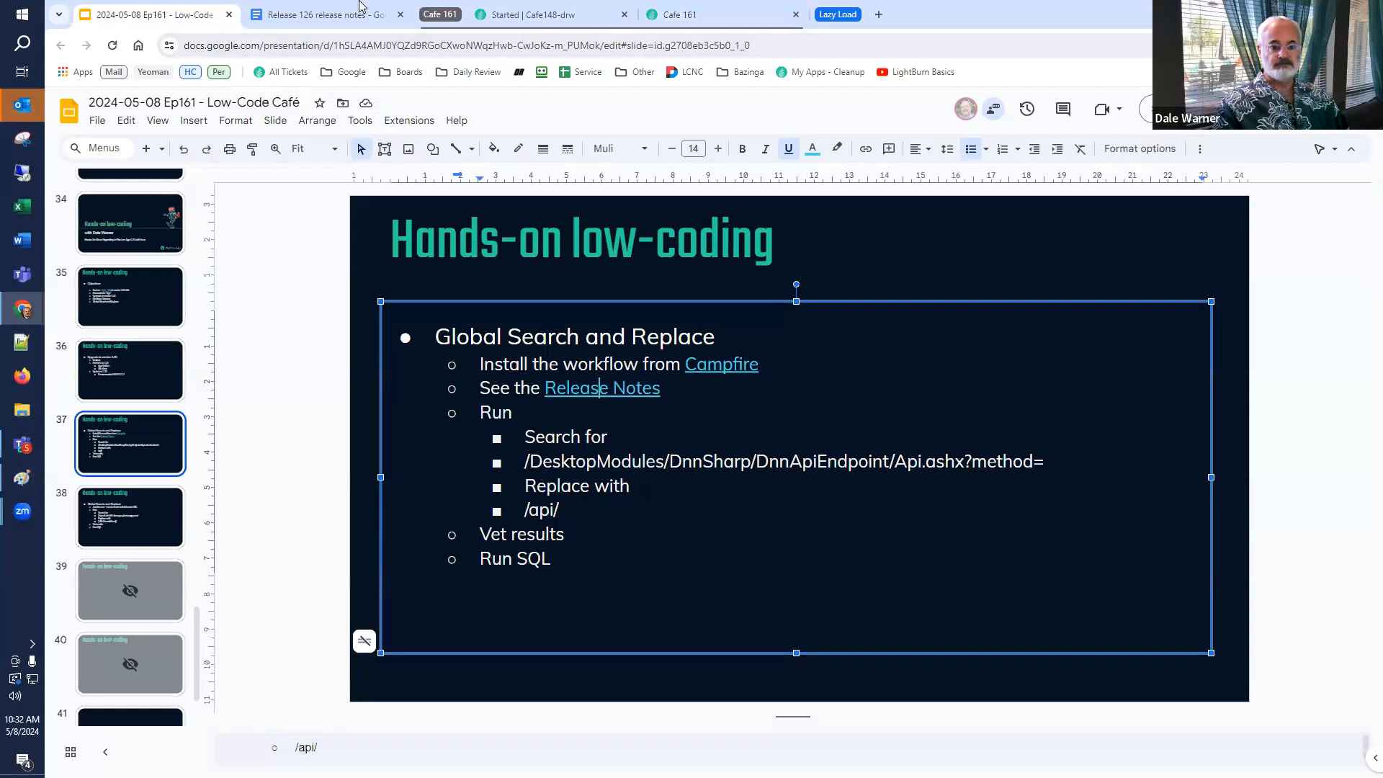
{"action": "left_click", "coordinate": [401, 14]}
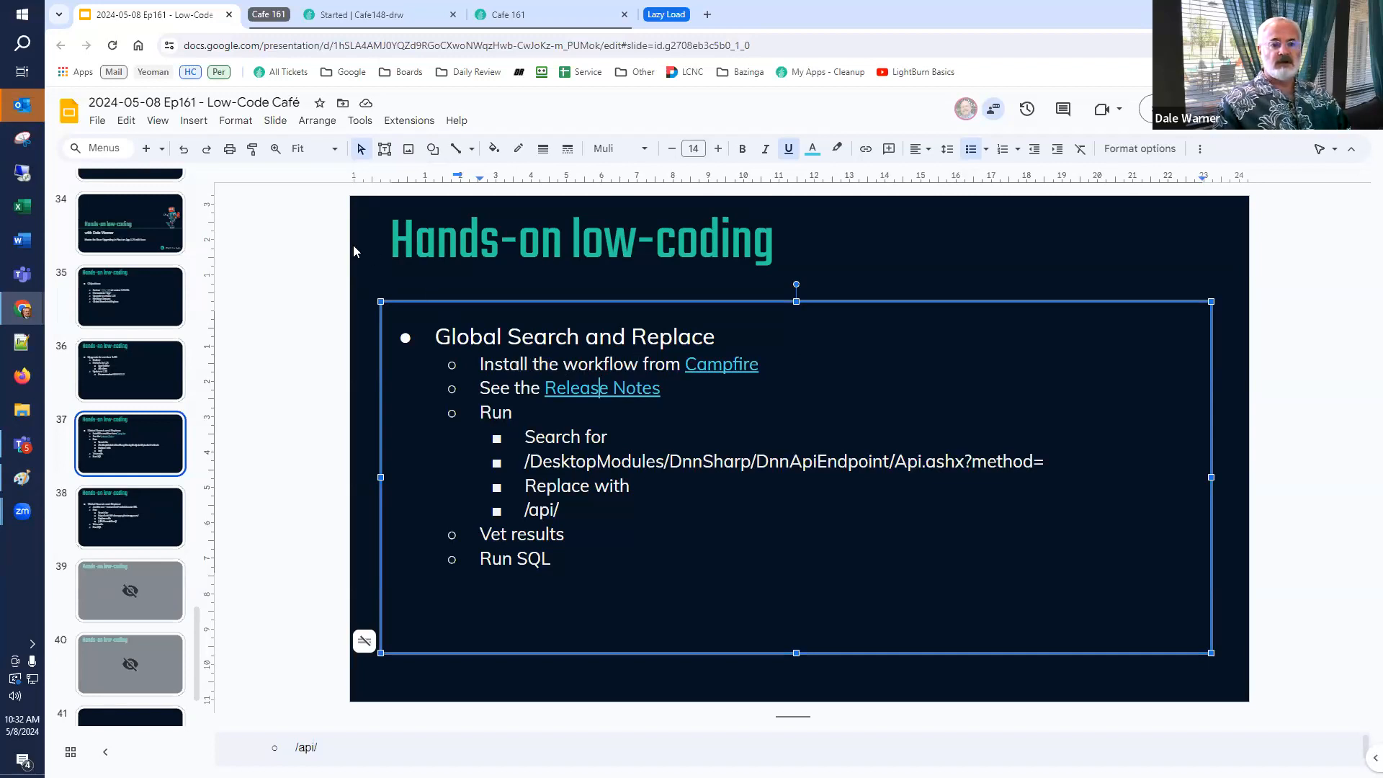
{"action": "left_click", "coordinate": [739, 366]}
{"action": "left_click", "coordinate": [732, 395]}
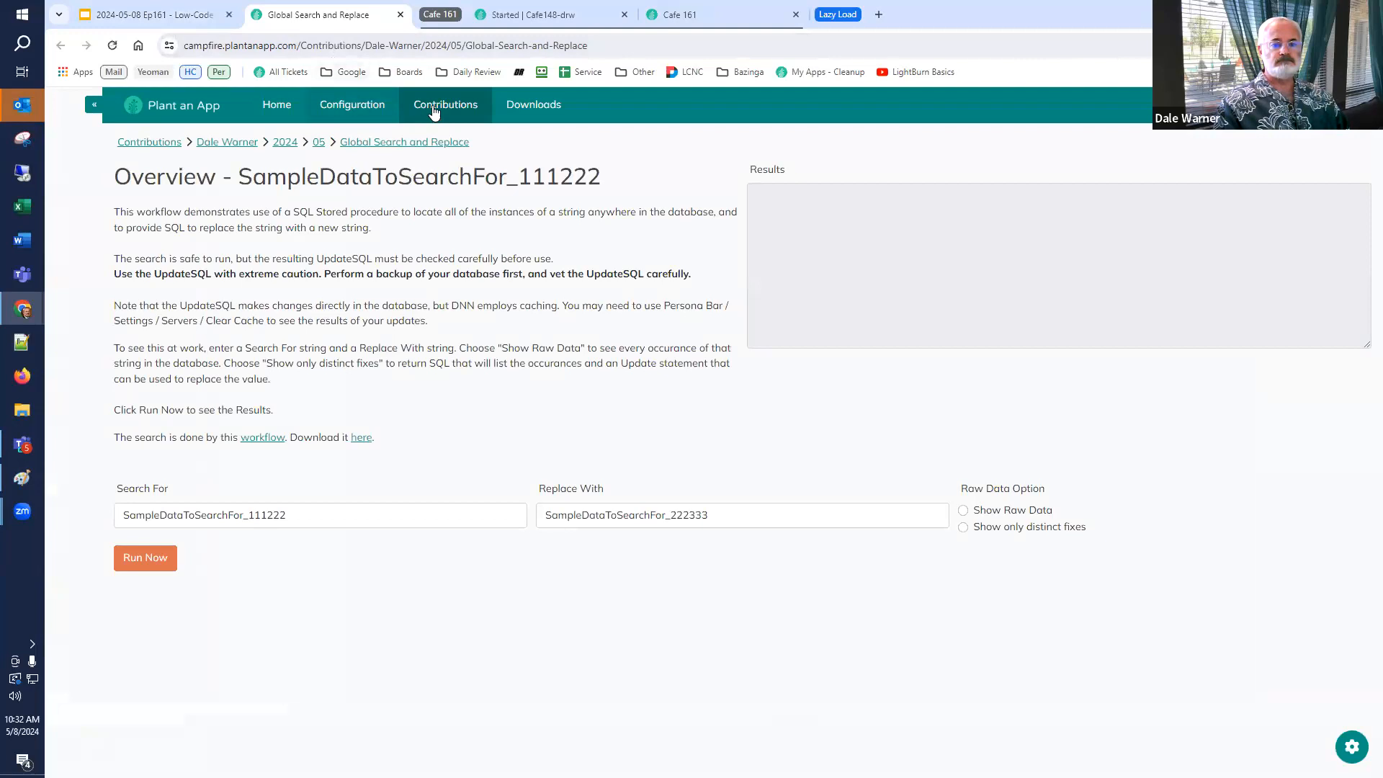
{"action": "left_click", "coordinate": [435, 106]}
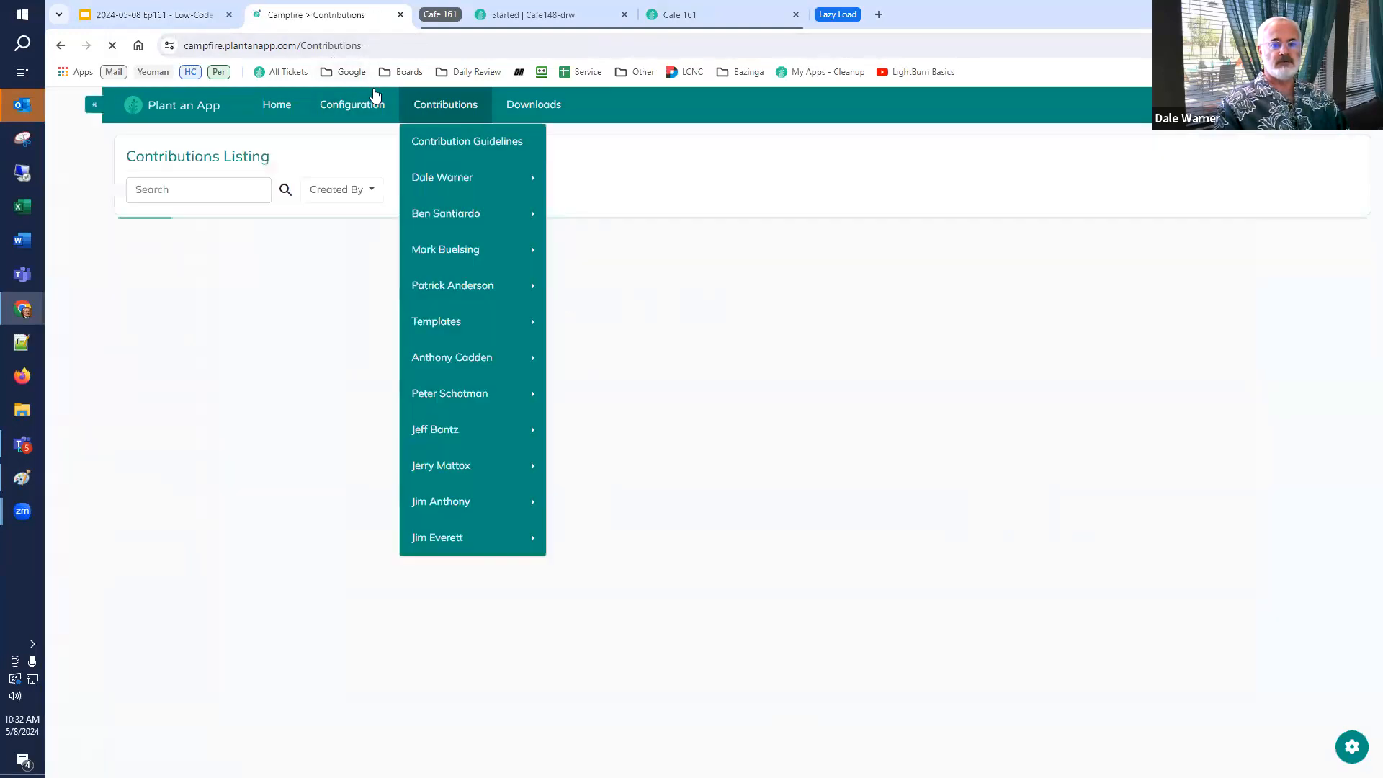
{"action": "left_click", "coordinate": [814, 74]}
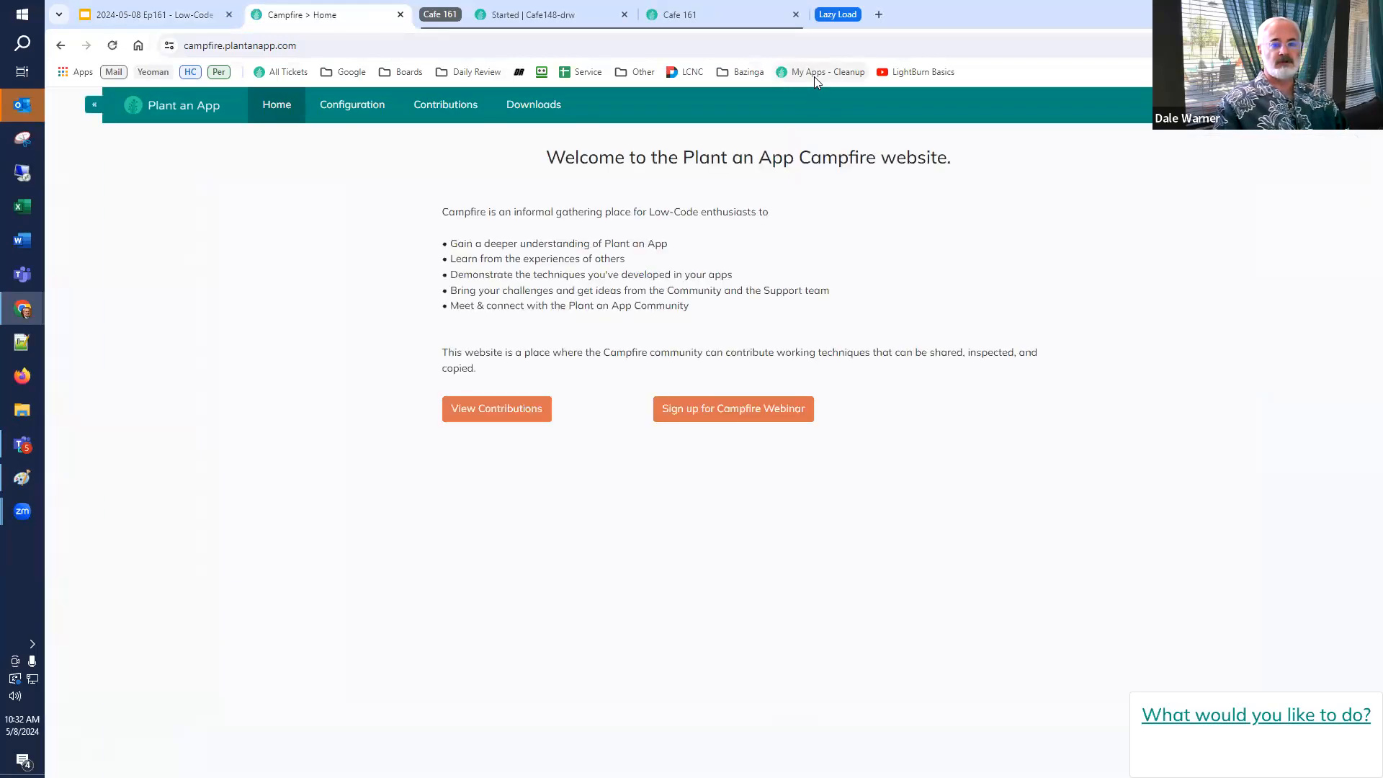
{"action": "left_click", "coordinate": [502, 414]}
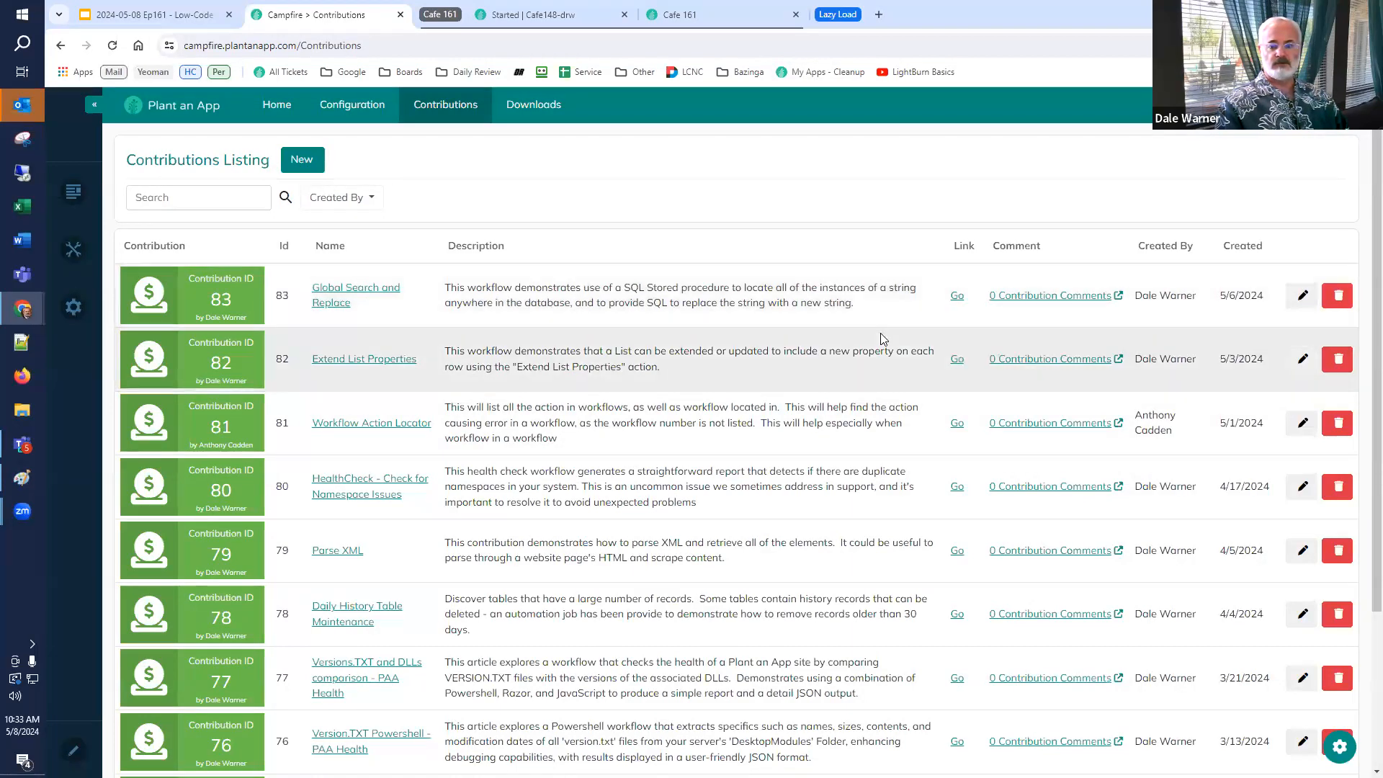
{"action": "left_click", "coordinate": [956, 298]}
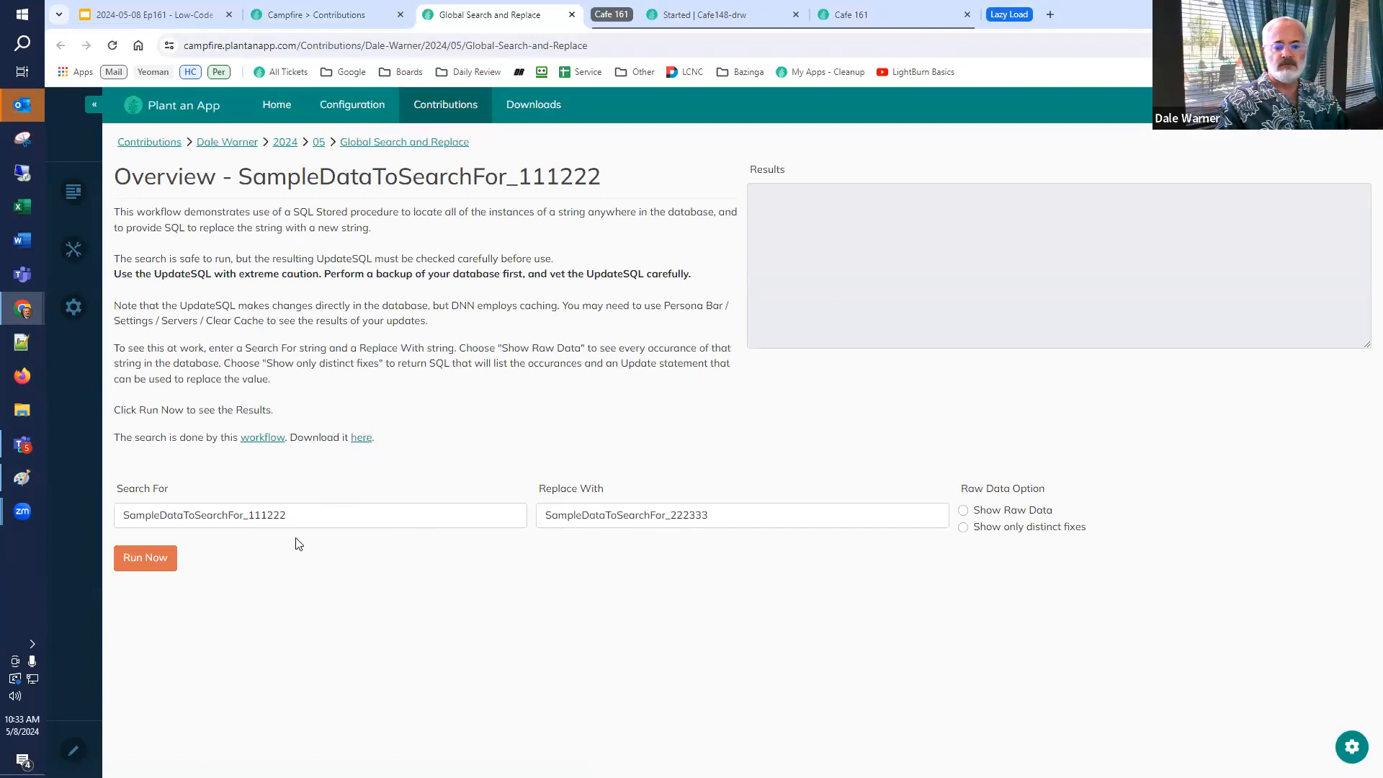
Run the sample Global Search and Replace with the Show only distinct fixes option selected.
{"action": "left_click", "coordinate": [163, 569]}
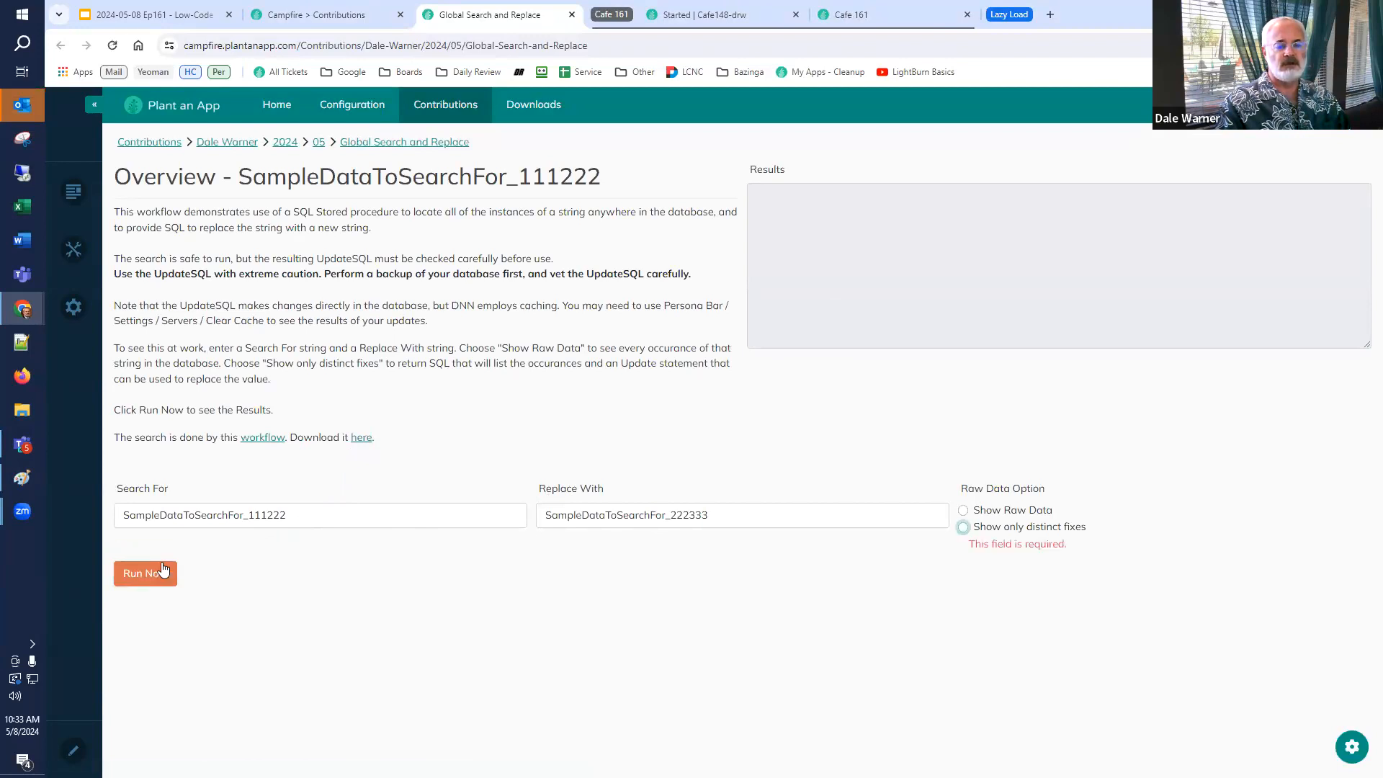
{"action": "left_click", "coordinate": [963, 526]}
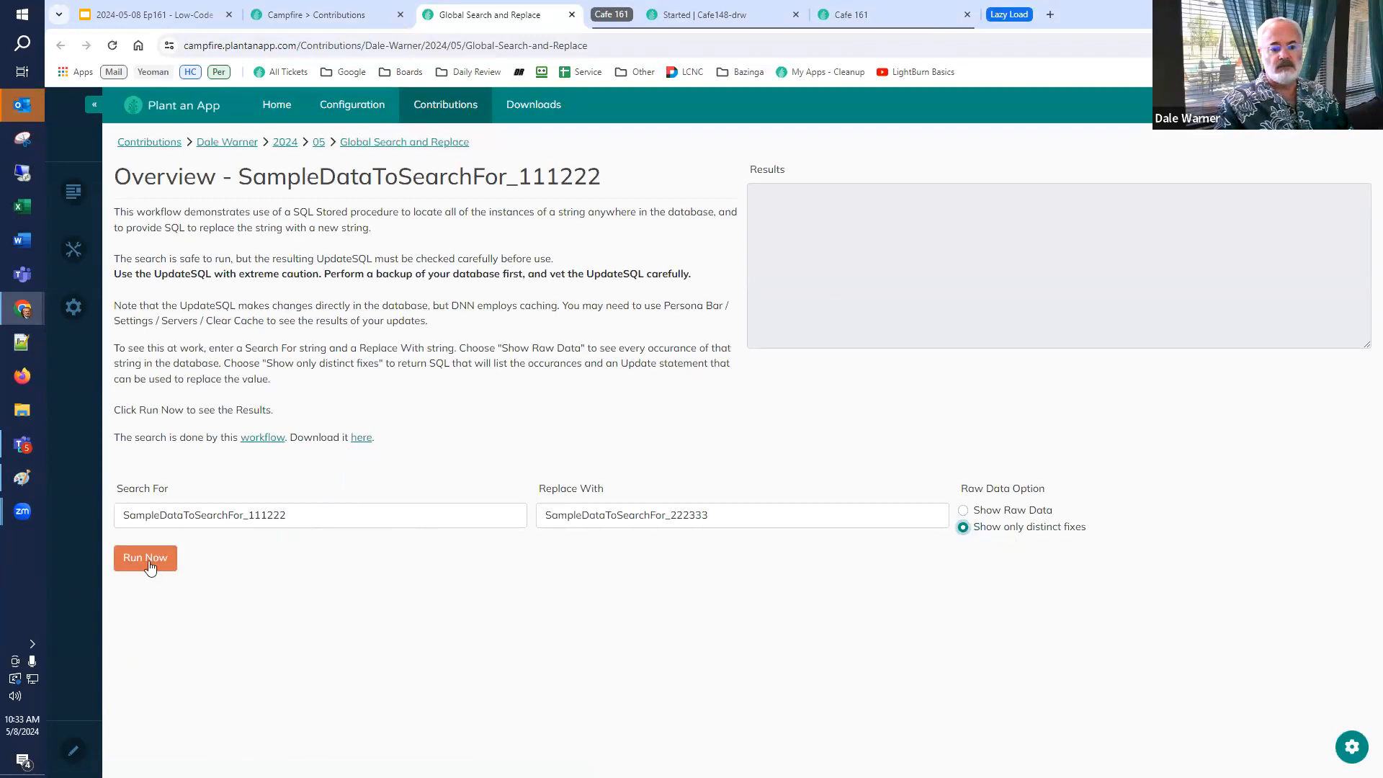
{"action": "double_click", "coordinate": [317, 516]}
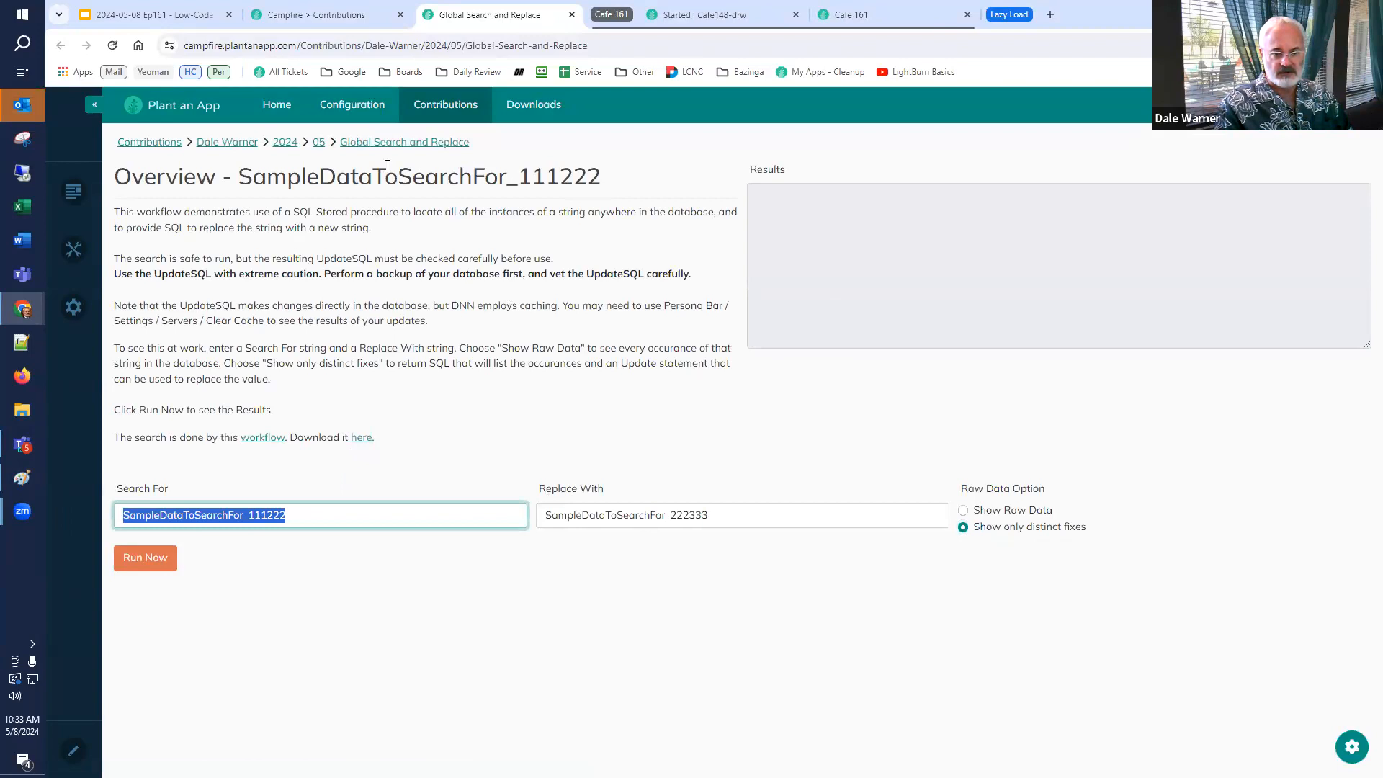
{"action": "left_click", "coordinate": [153, 555]}
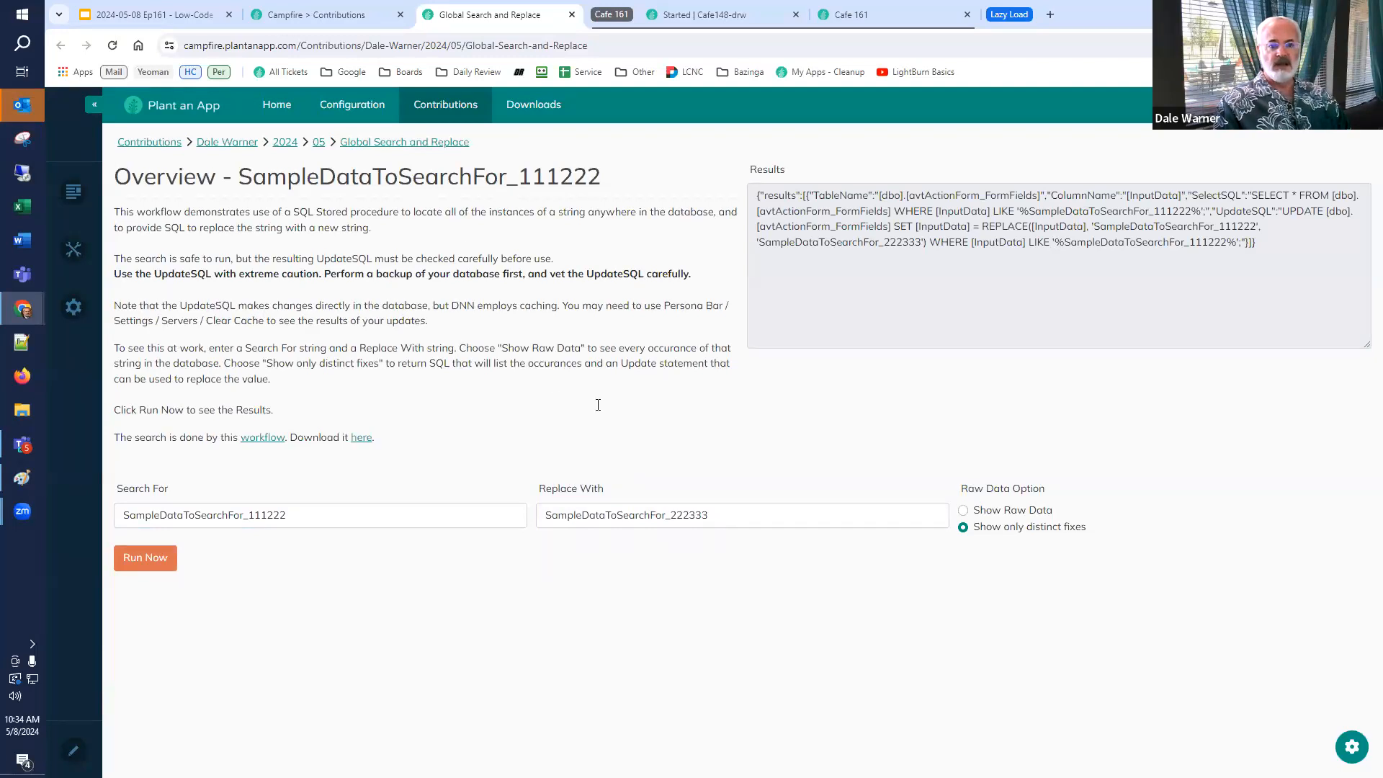
Open the downloadable workflow JSON file and copy its entire contents.
{"action": "left_click", "coordinate": [360, 444]}
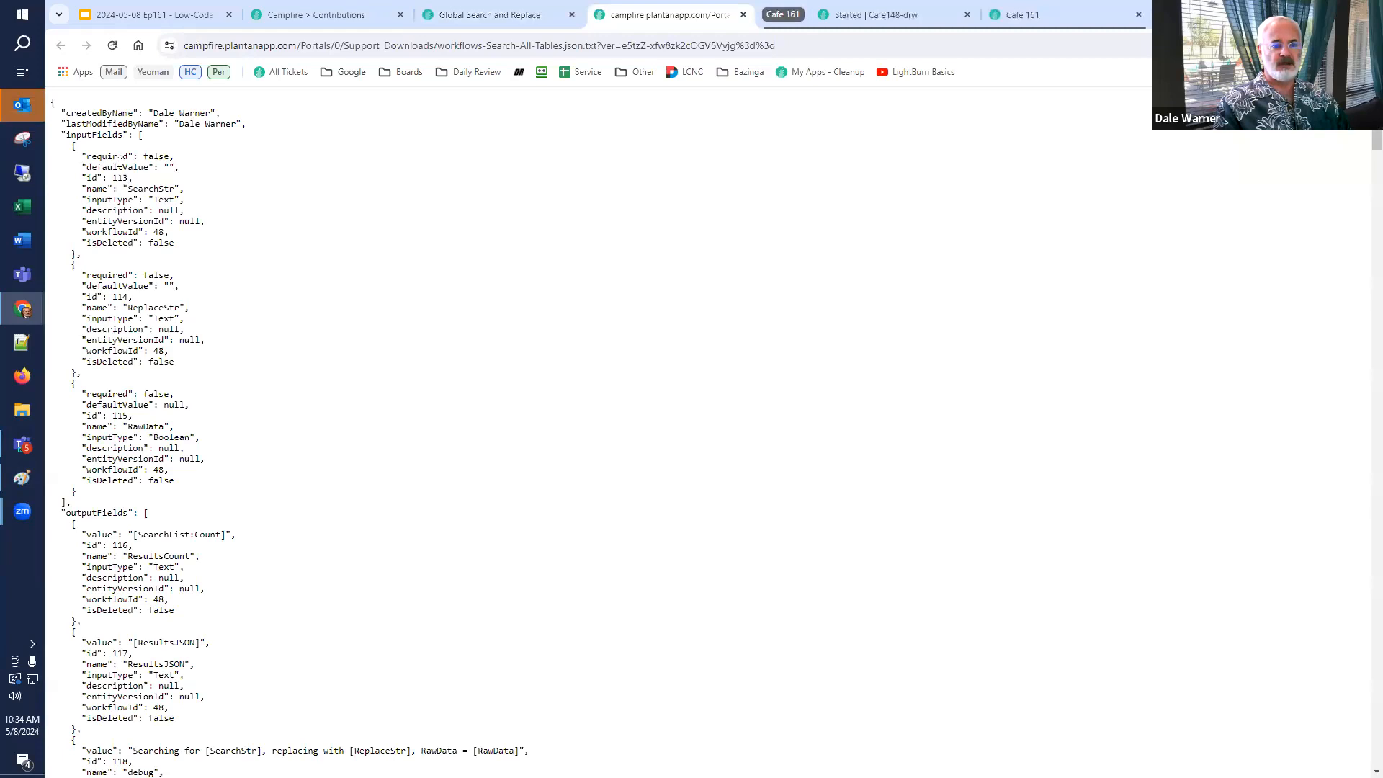
{"action": "left_click_drag", "start_coordinate": [52, 106], "coordinate": [67, 140]}
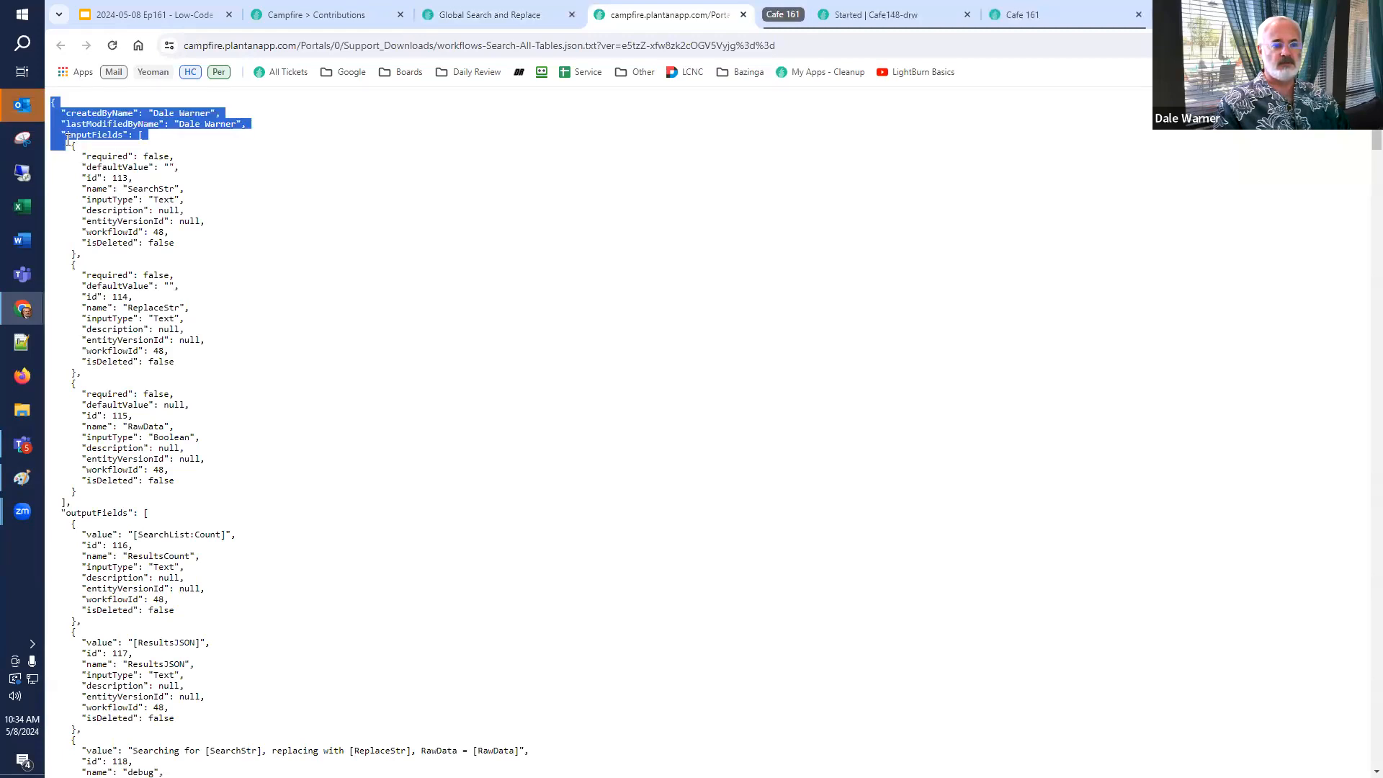
{"action": "key", "text": "ctrl+a"}
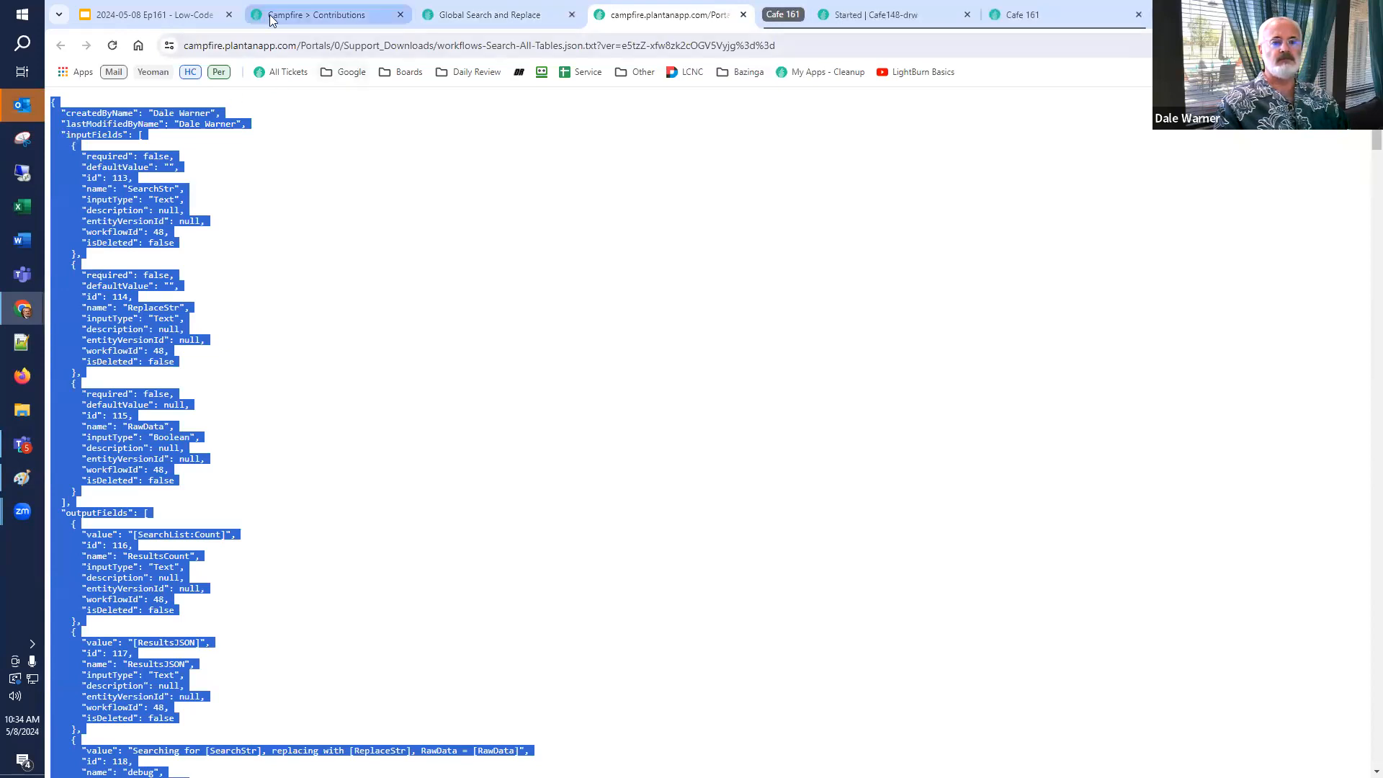
Import the copied JSON as a new workflow in the Cafe148-drw Workflows configuration and return to the workflow list.
{"action": "left_click", "coordinate": [880, 15]}
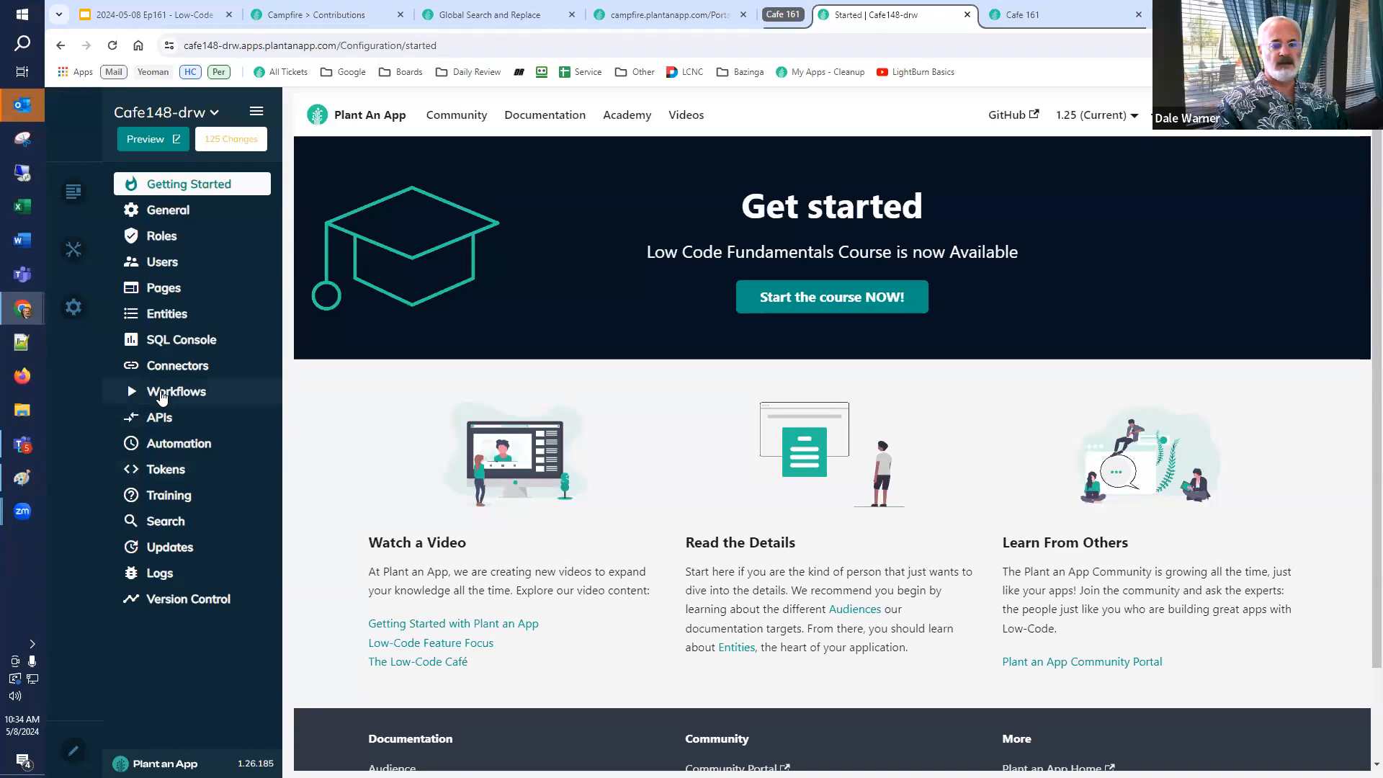
{"action": "left_click", "coordinate": [169, 392]}
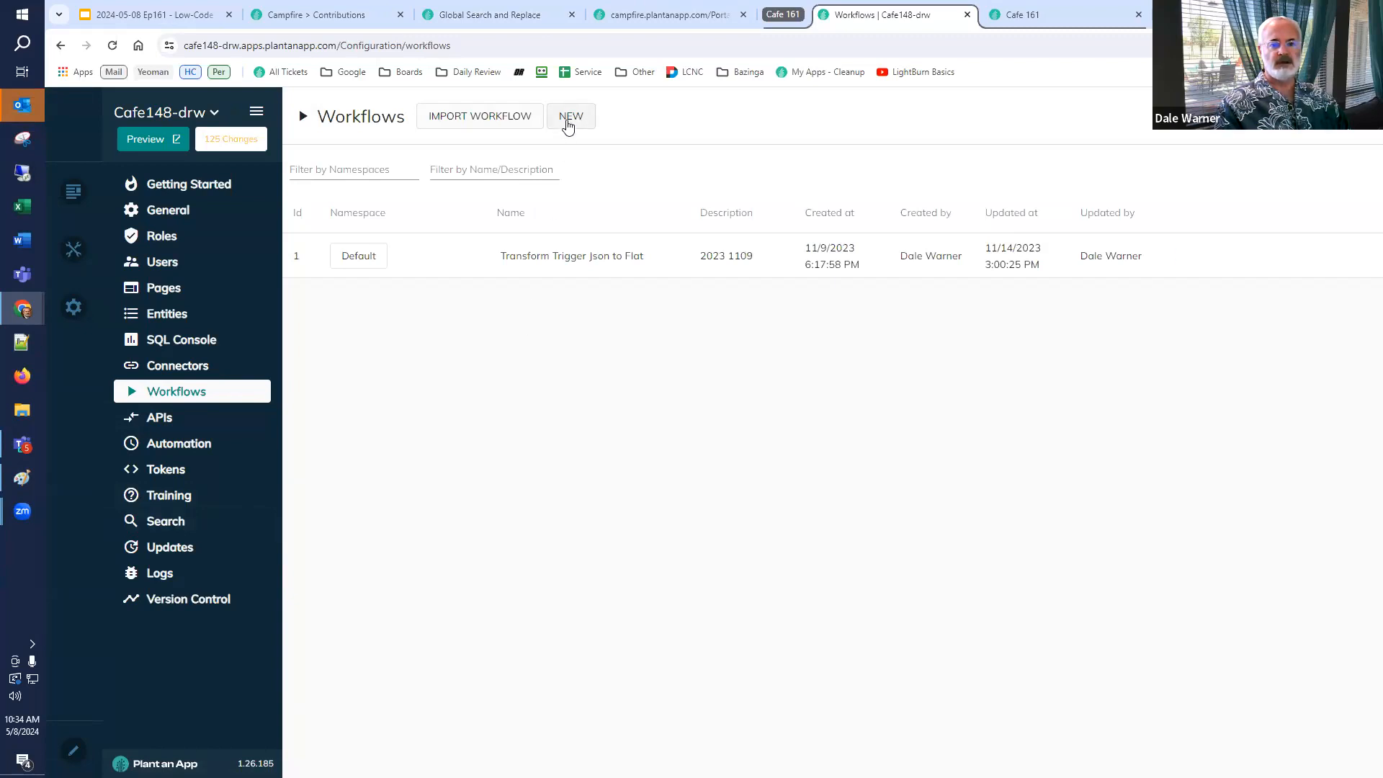
{"action": "left_click", "coordinate": [458, 126]}
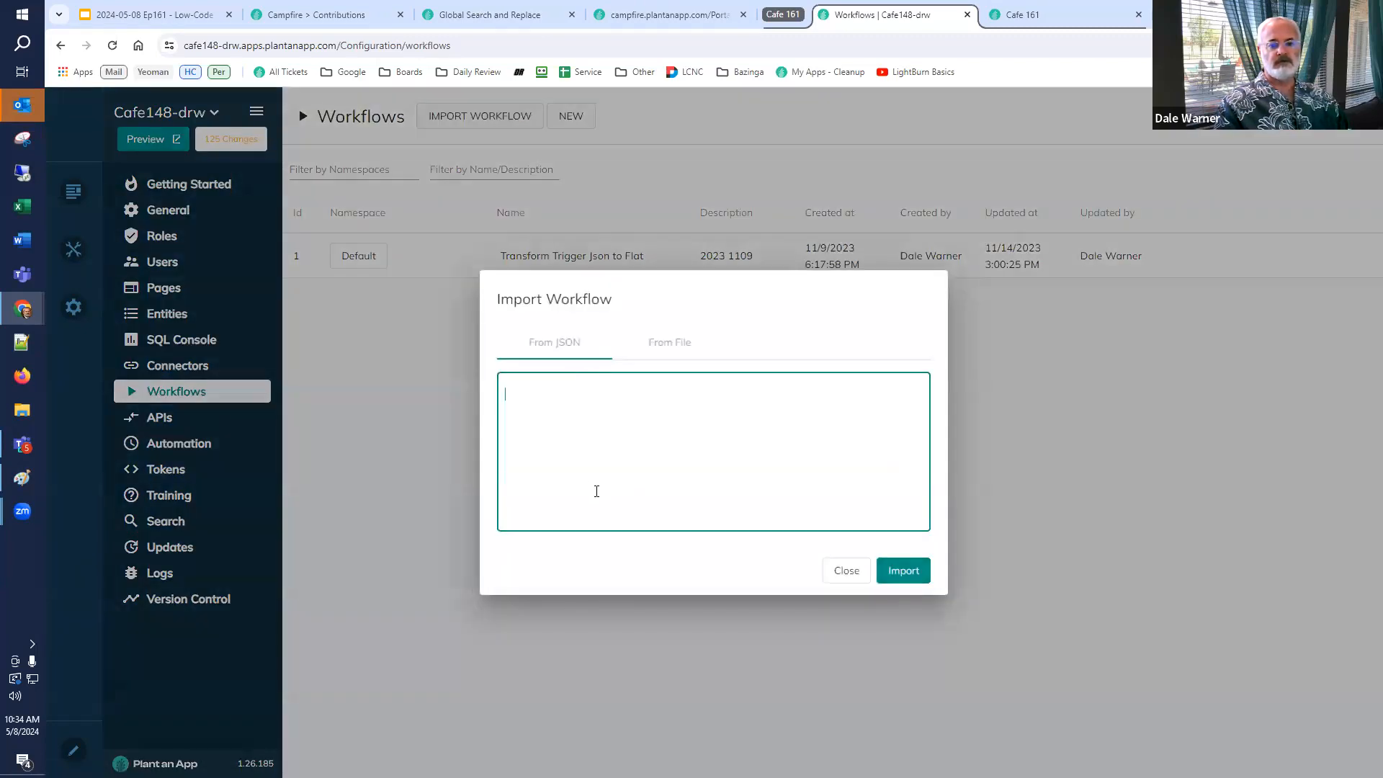
{"action": "key", "text": "ctrl+v"}
{"action": "left_click", "coordinate": [904, 571]}
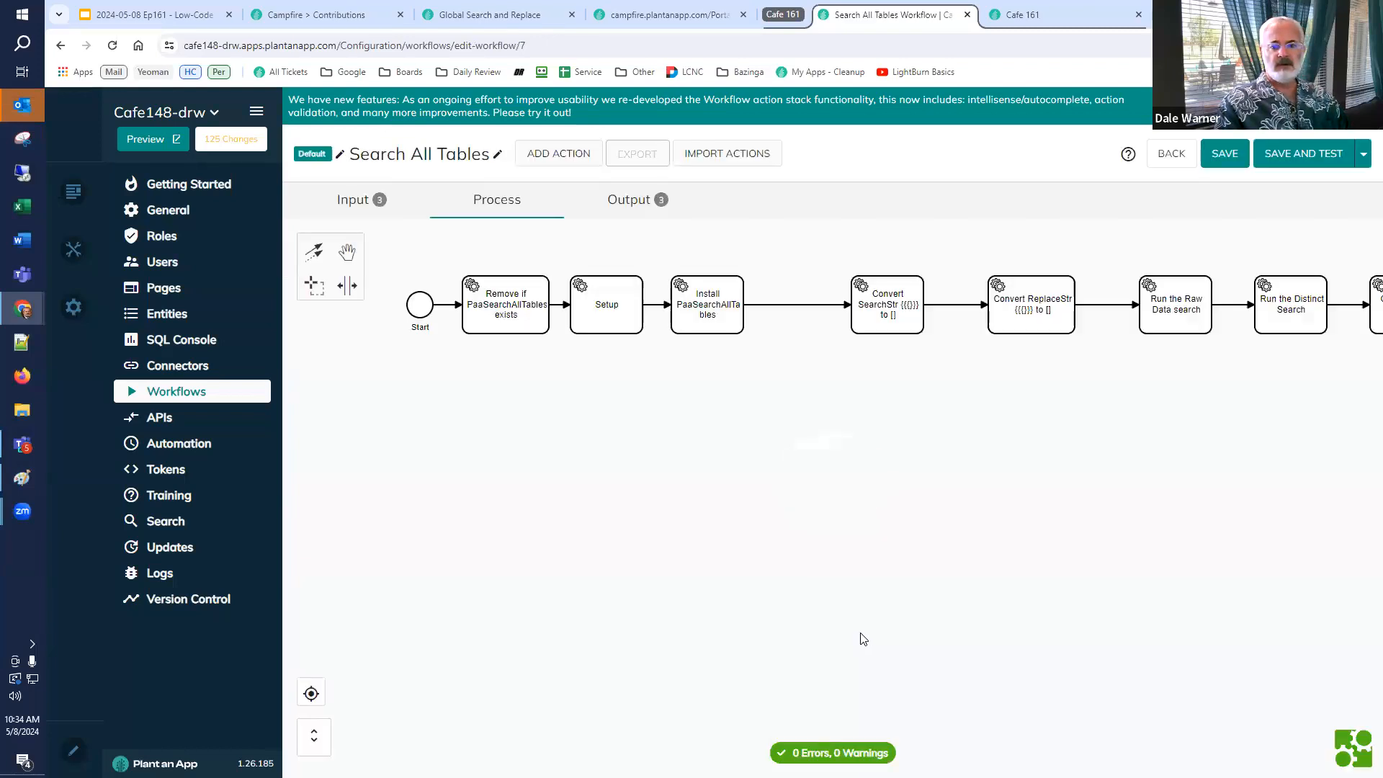
{"action": "left_click", "coordinate": [207, 397]}
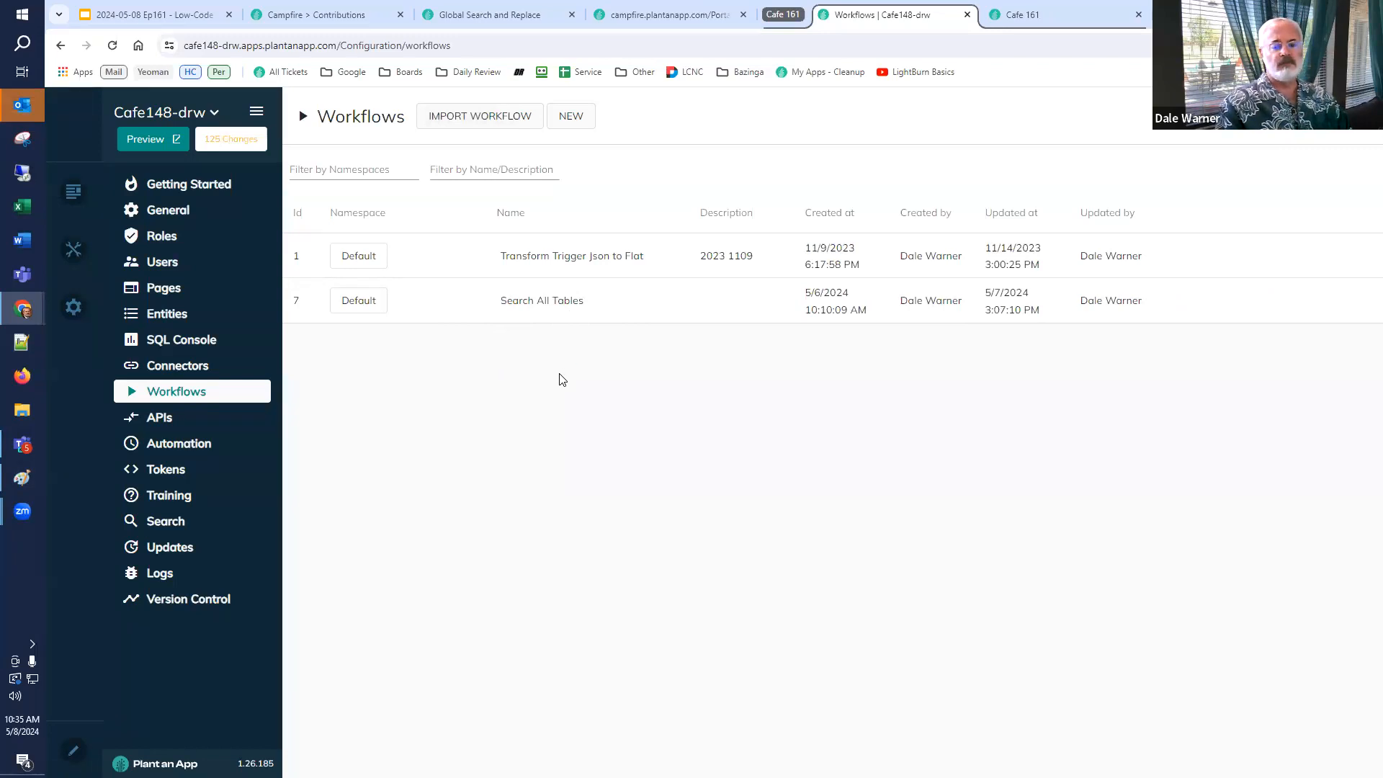
Copy /DesktopModules/DnnSharp/DnnApiEndpoint/Api.ashx?method= from the slide and paste it as SearchStr when testing Search All Tables.
{"action": "left_click", "coordinate": [180, 15]}
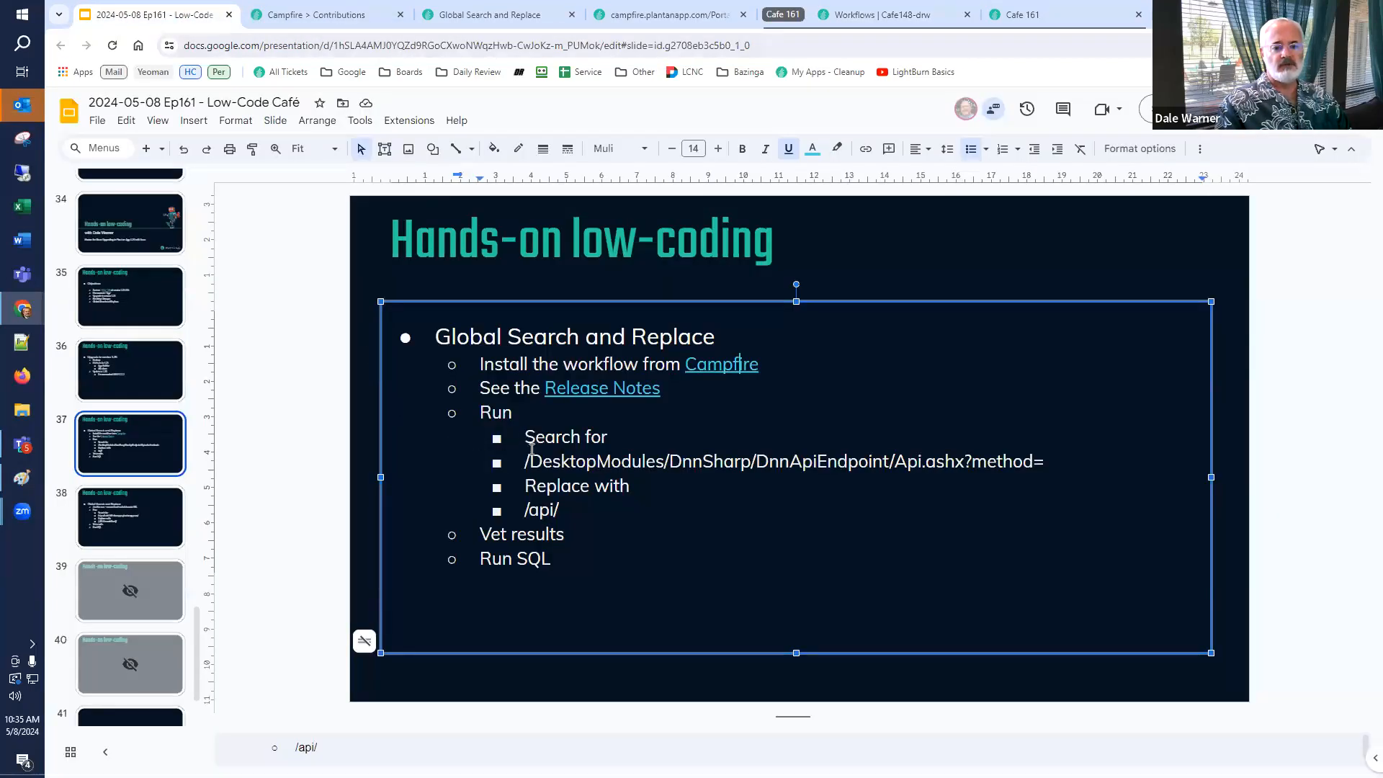
{"action": "left_click_drag", "start_coordinate": [527, 461], "coordinate": [1044, 460]}
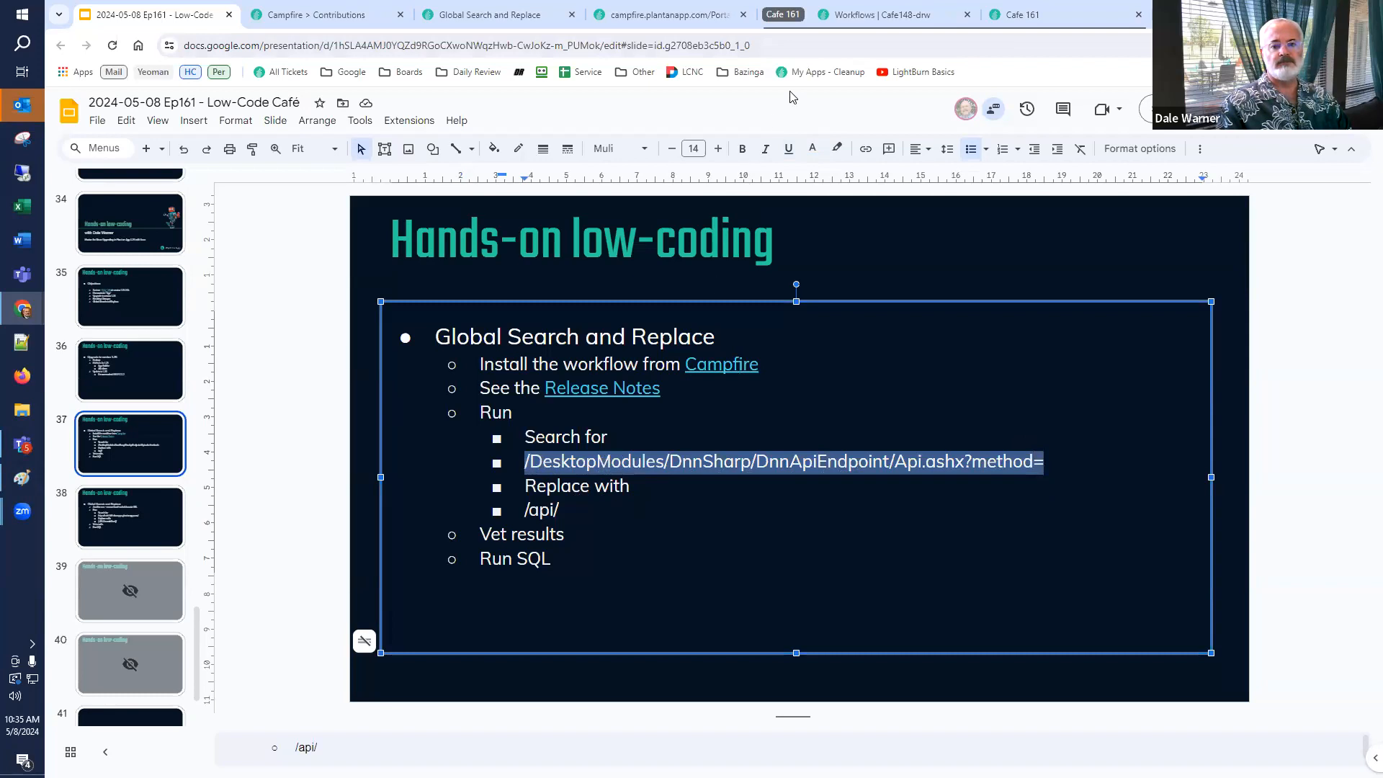
{"action": "left_click", "coordinate": [864, 23]}
{"action": "mouse_move", "coordinate": [1102, 305]}
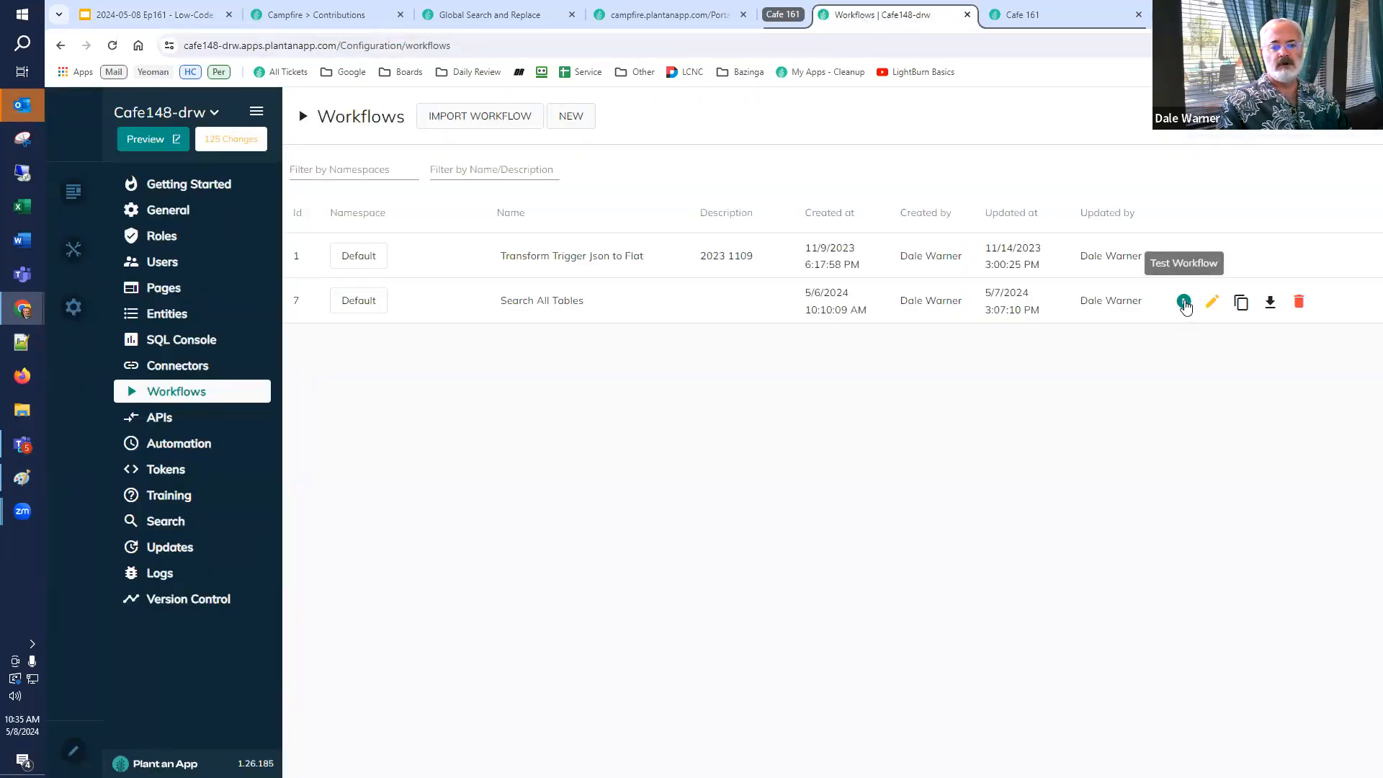
{"action": "left_click", "coordinate": [1185, 304]}
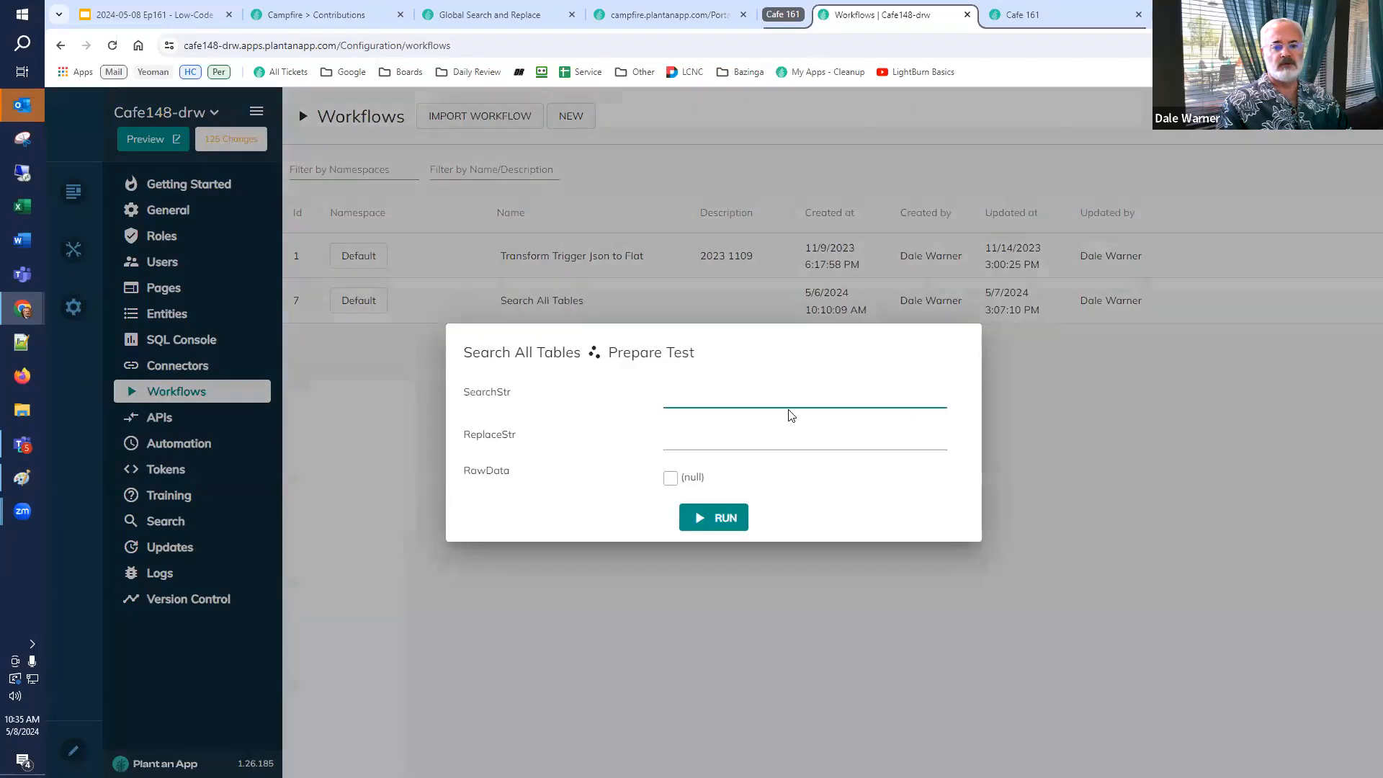
{"action": "key", "text": "ctrl+v"}
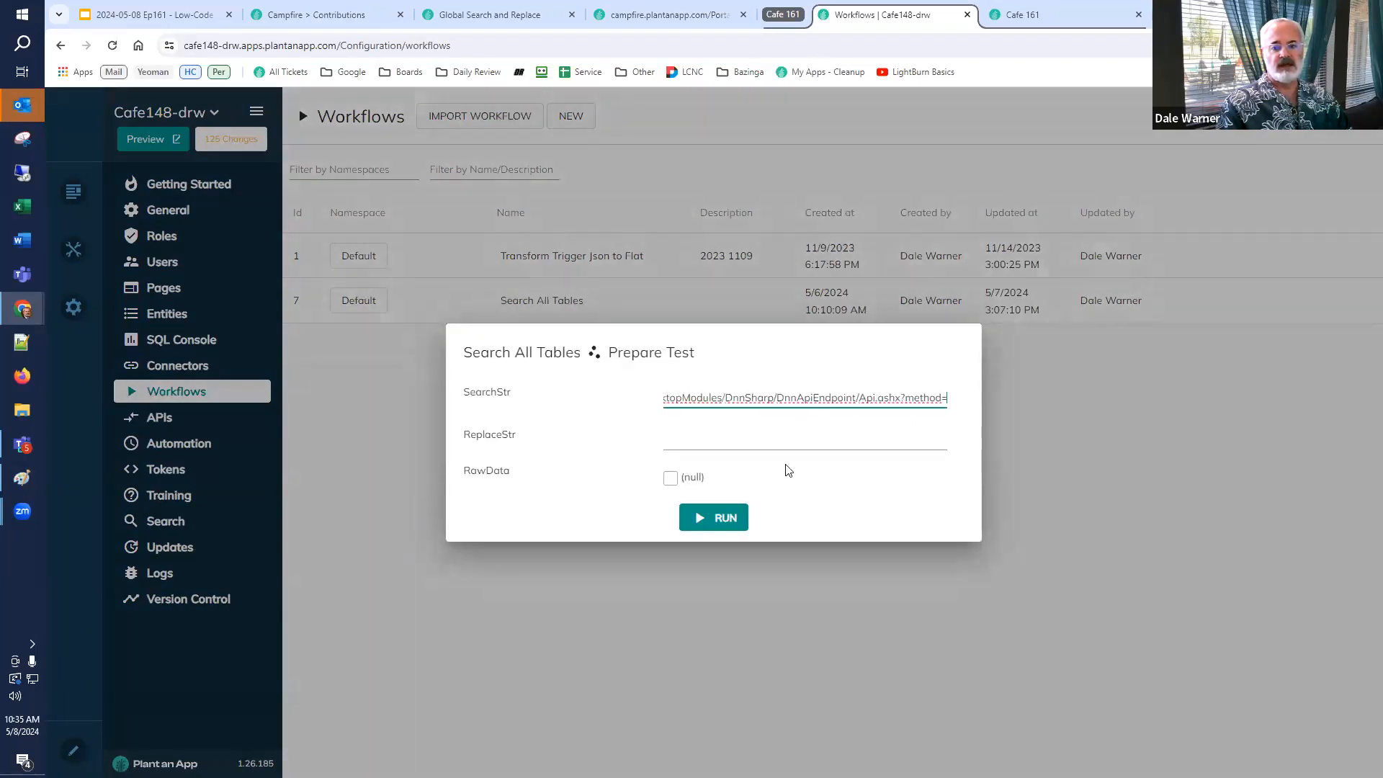
{"action": "key", "text": "Home"}
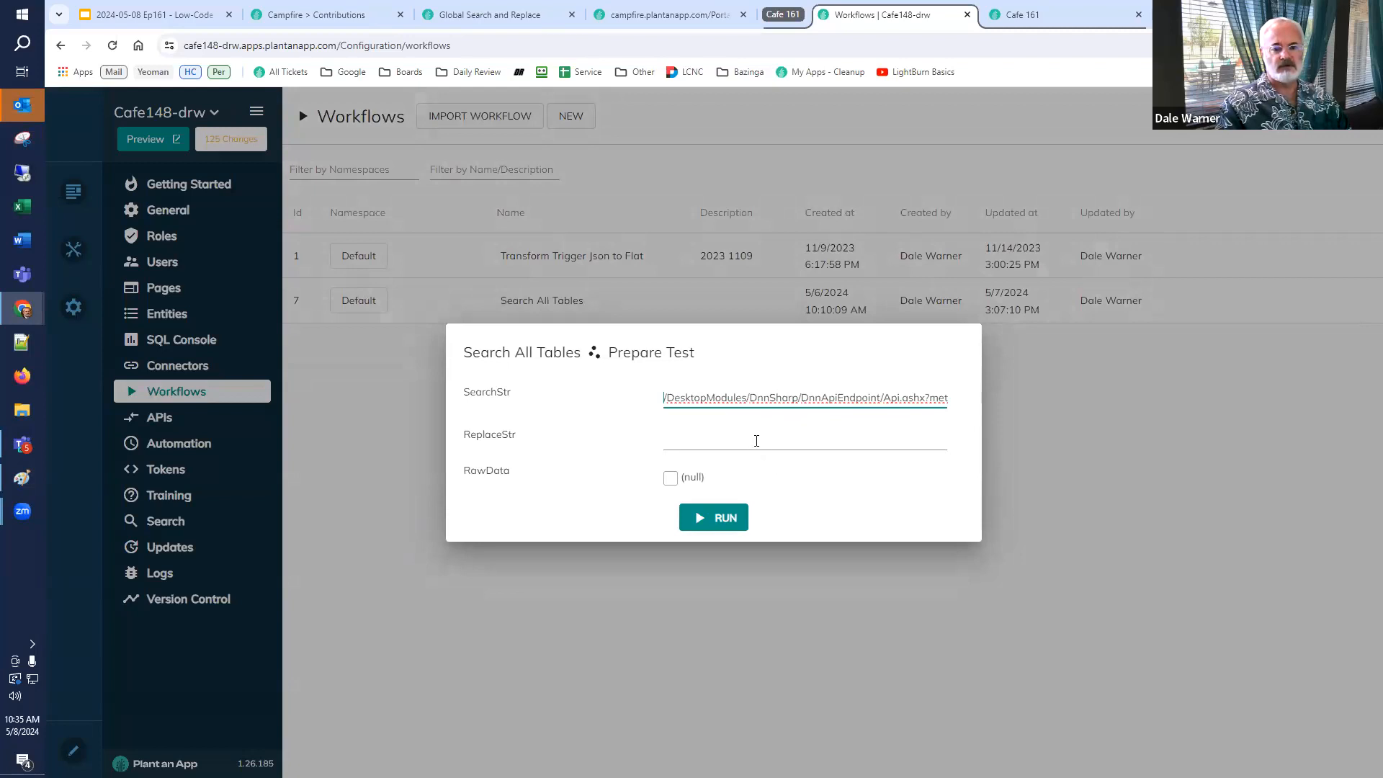
Copy /api/ from the slide and paste it as ReplaceStr in the Search All Tables test dialog.
{"action": "left_click", "coordinate": [178, 23]}
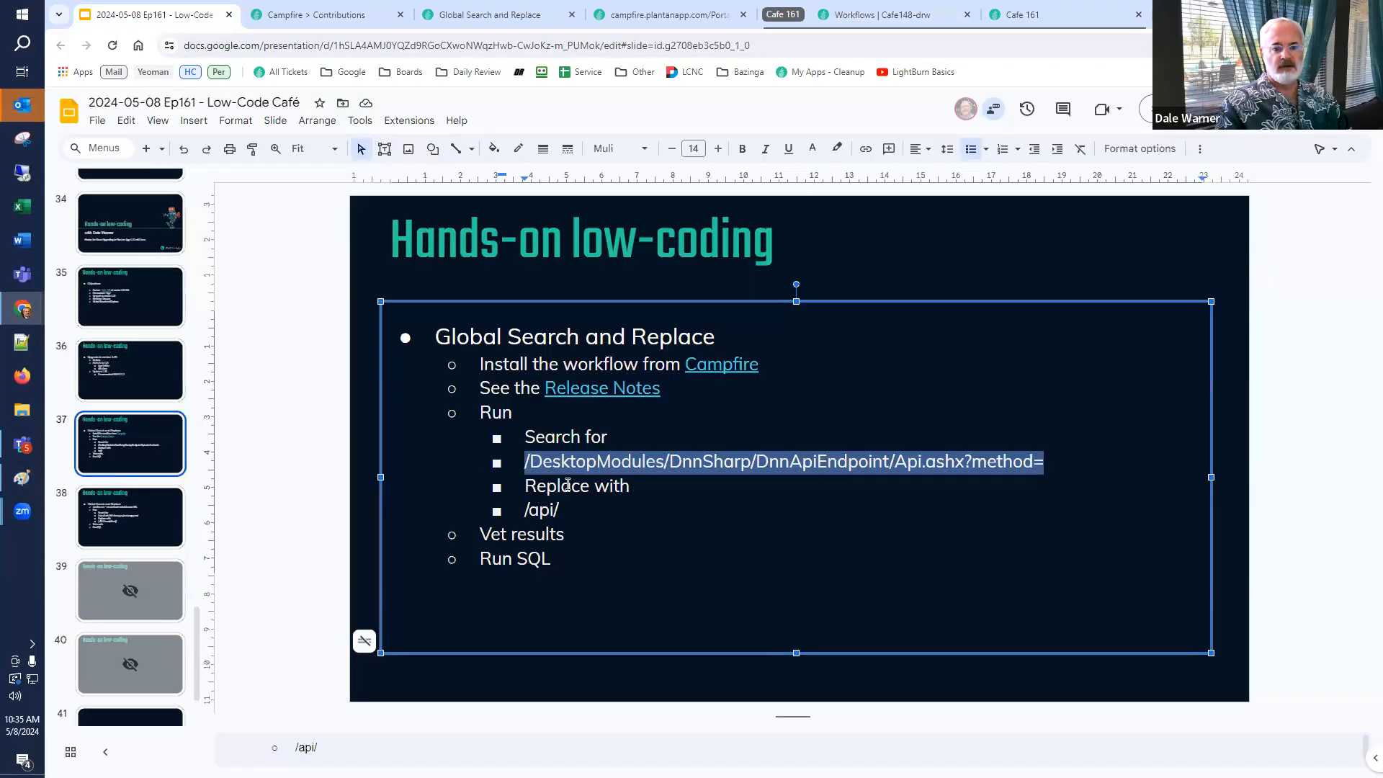
{"action": "left_click_drag", "start_coordinate": [561, 510], "coordinate": [484, 520]}
{"action": "key", "text": "ctrl+c"}
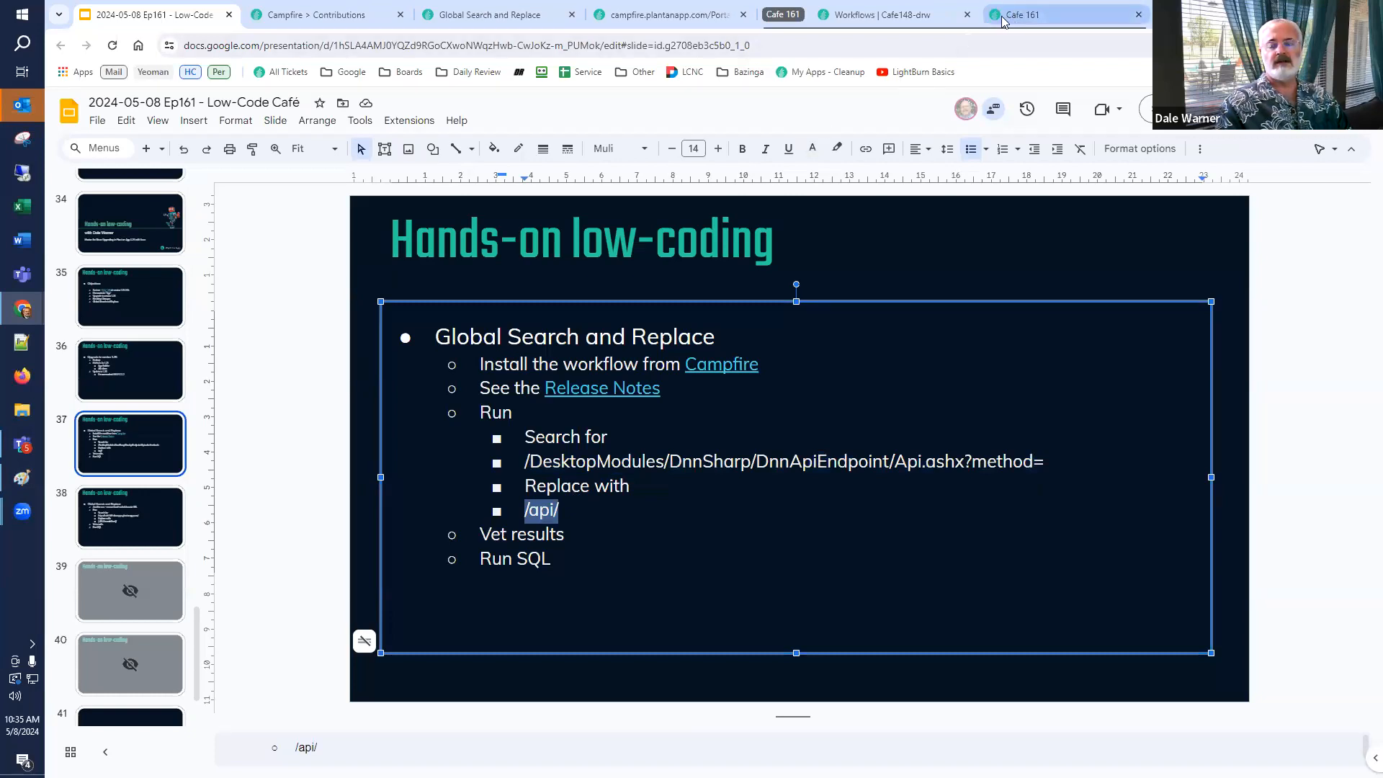
{"action": "left_click", "coordinate": [918, 16]}
{"action": "left_click", "coordinate": [678, 442]}
{"action": "key", "text": "ctrl+v"}
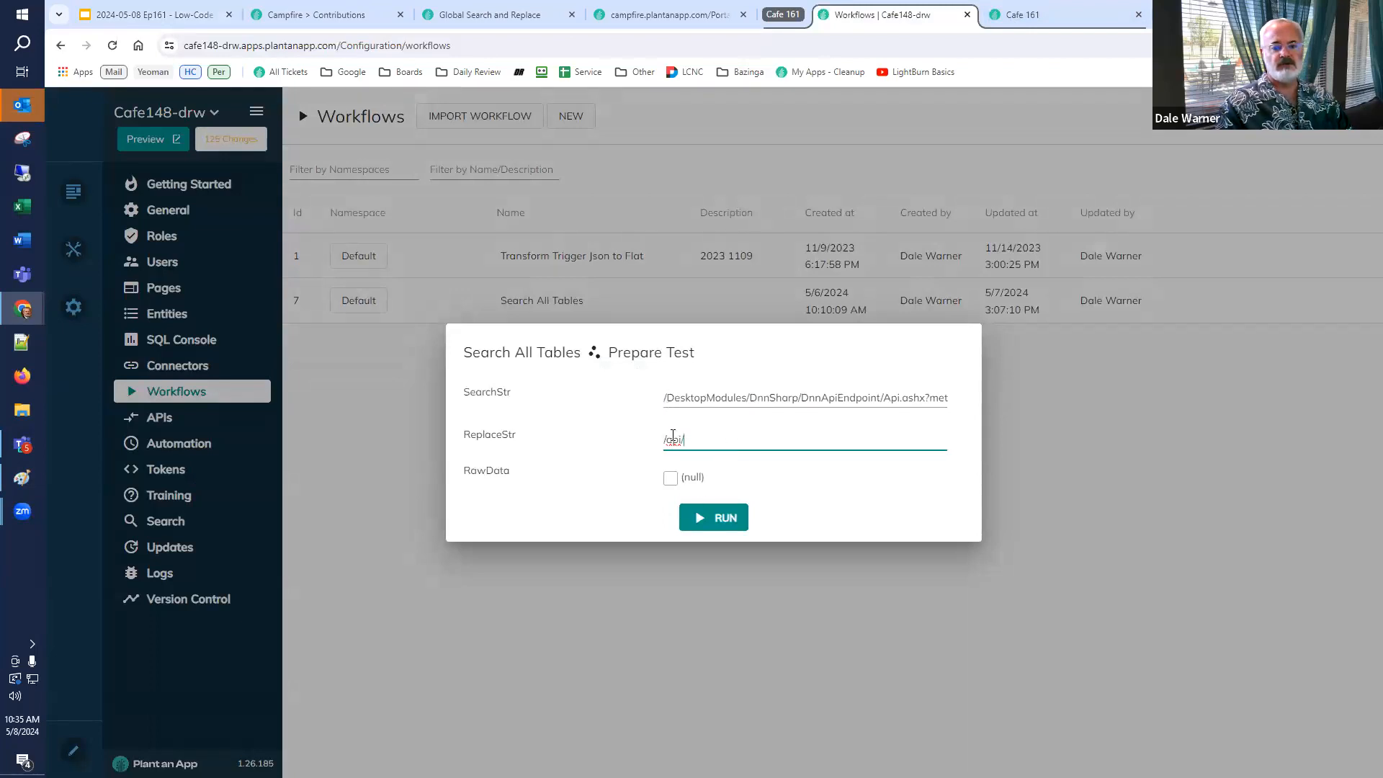
Set RawData to false and run the Search All Tables test.
{"action": "left_click", "coordinate": [670, 479]}
{"action": "left_click", "coordinate": [670, 481]}
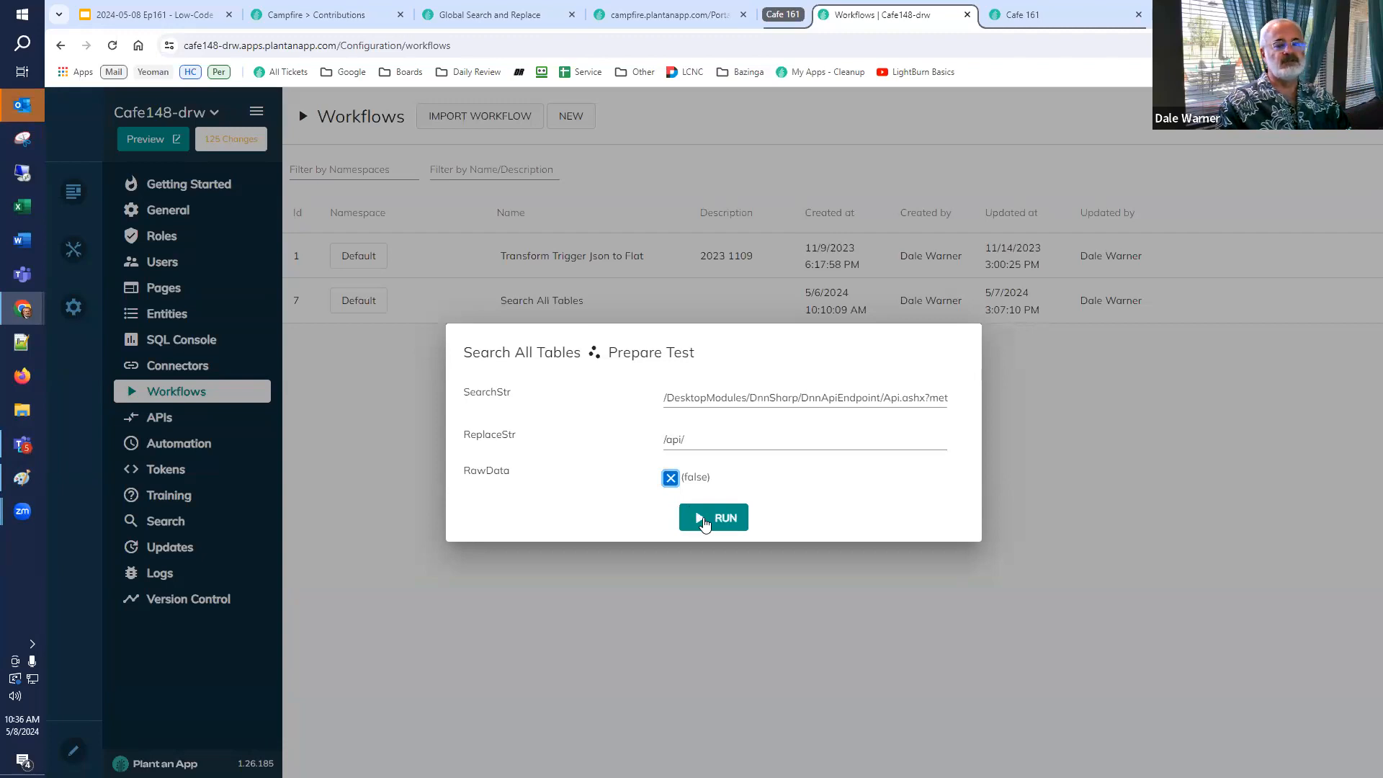
{"action": "left_click", "coordinate": [704, 524]}
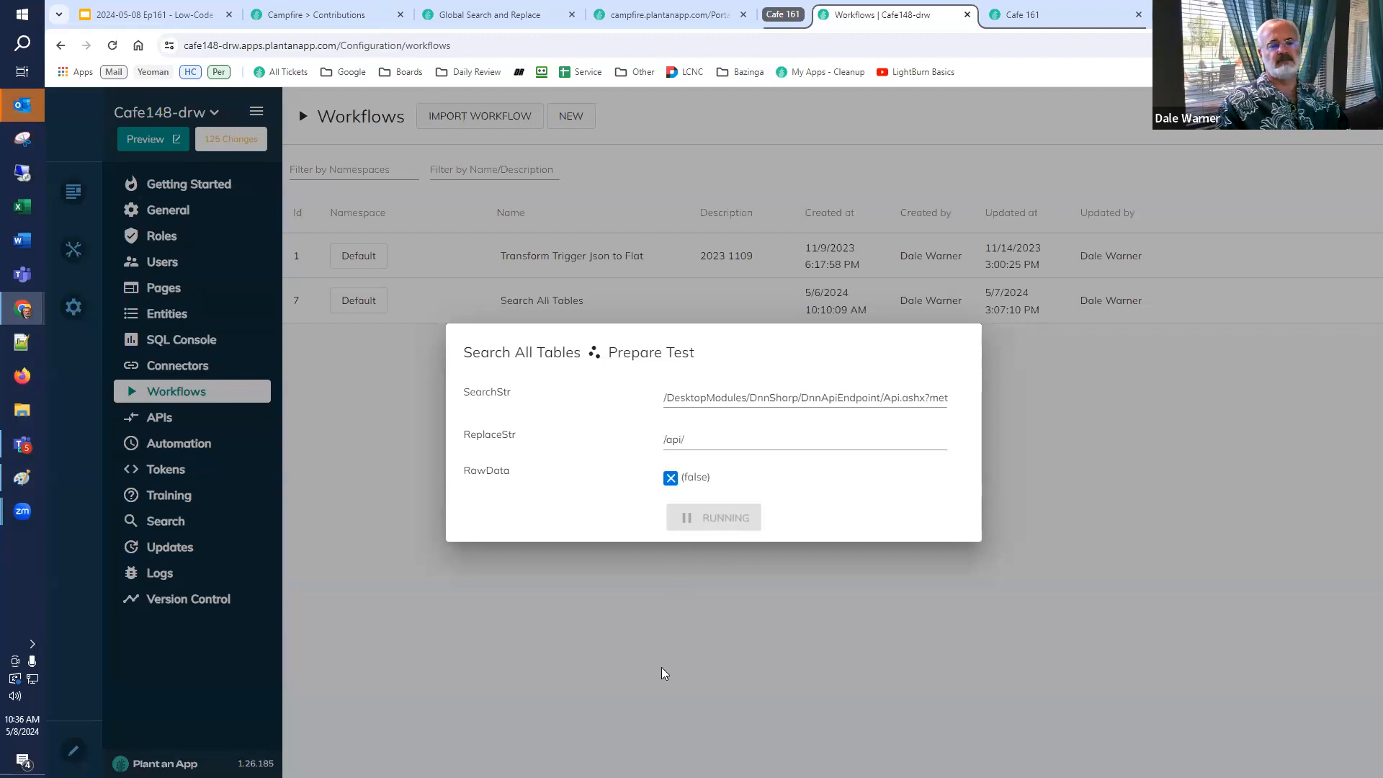
Select and copy the entire ResultsJSON output from the test results.
{"action": "scroll", "coordinate": [664, 671], "scroll_direction": "down", "scroll_amount": 2}
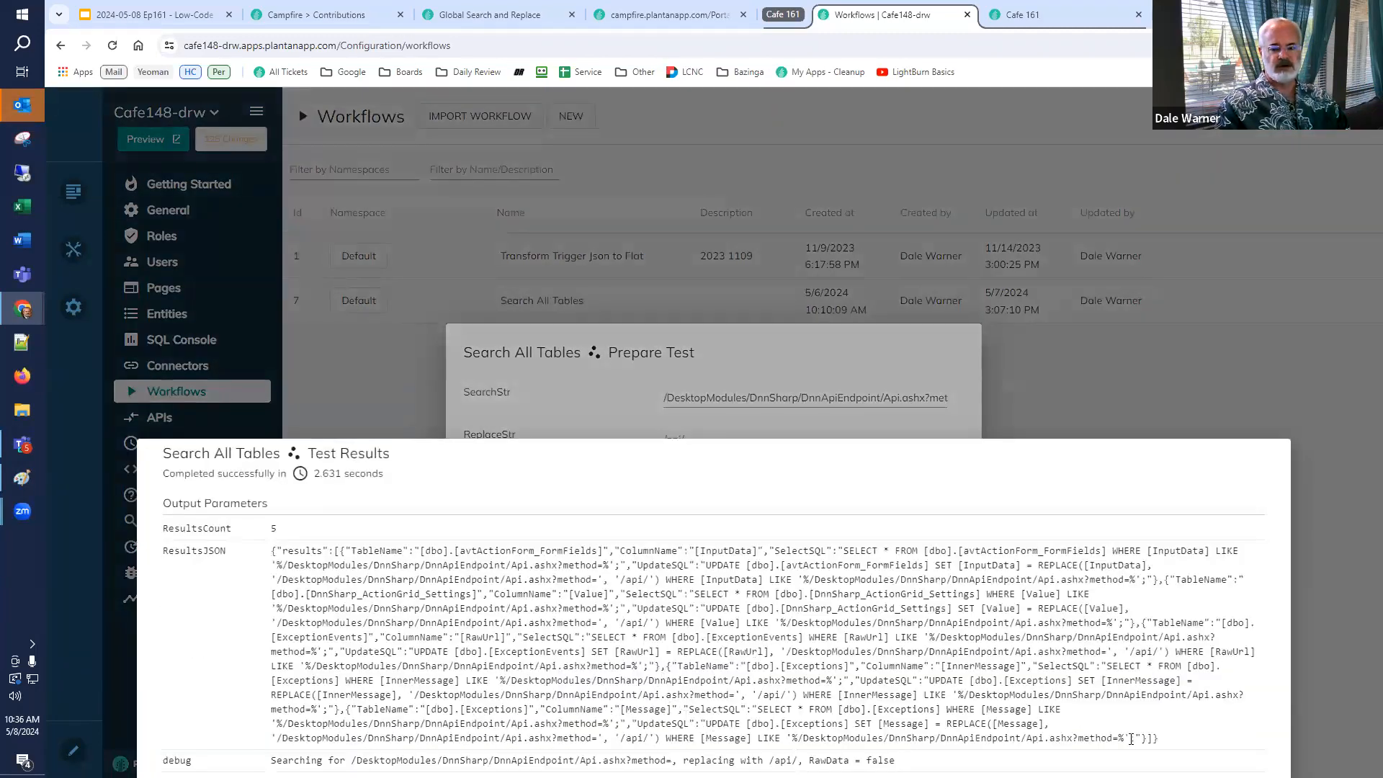
{"action": "left_click_drag", "start_coordinate": [1187, 745], "coordinate": [269, 557]}
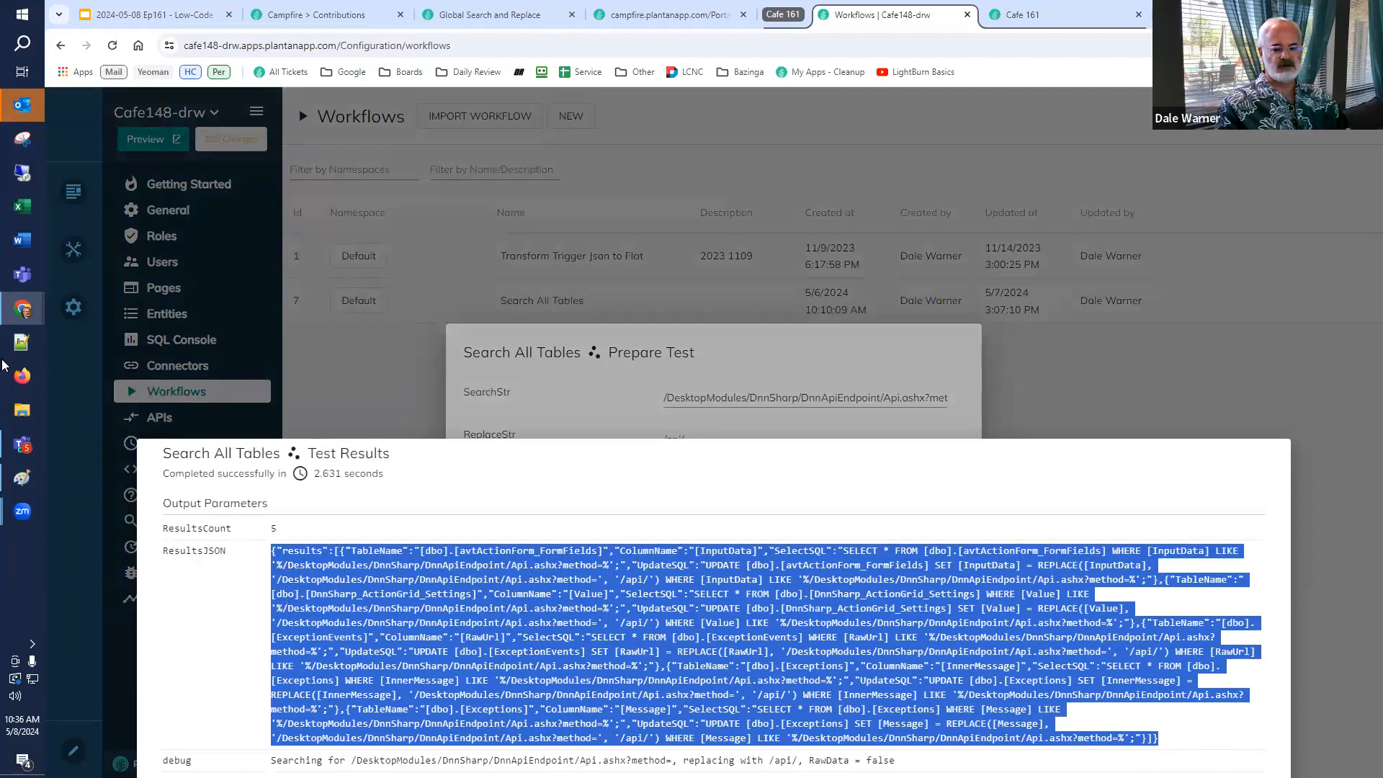
{"action": "left_click", "coordinate": [73, 307]}
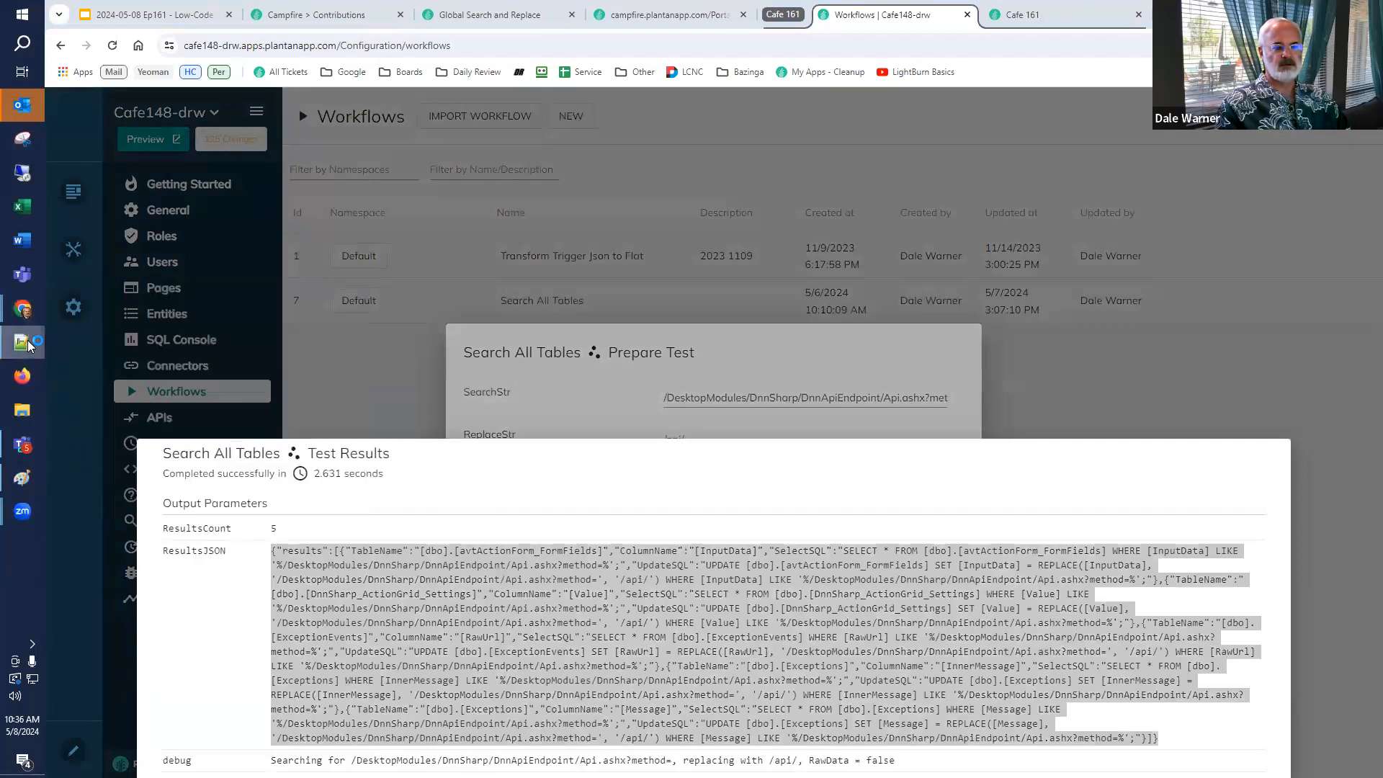
Switch to Notepad++ and paste the ResultsJSON into a new document, replacing the first paste with the formatted JSON.
{"action": "mouse_move", "coordinate": [21, 343]}
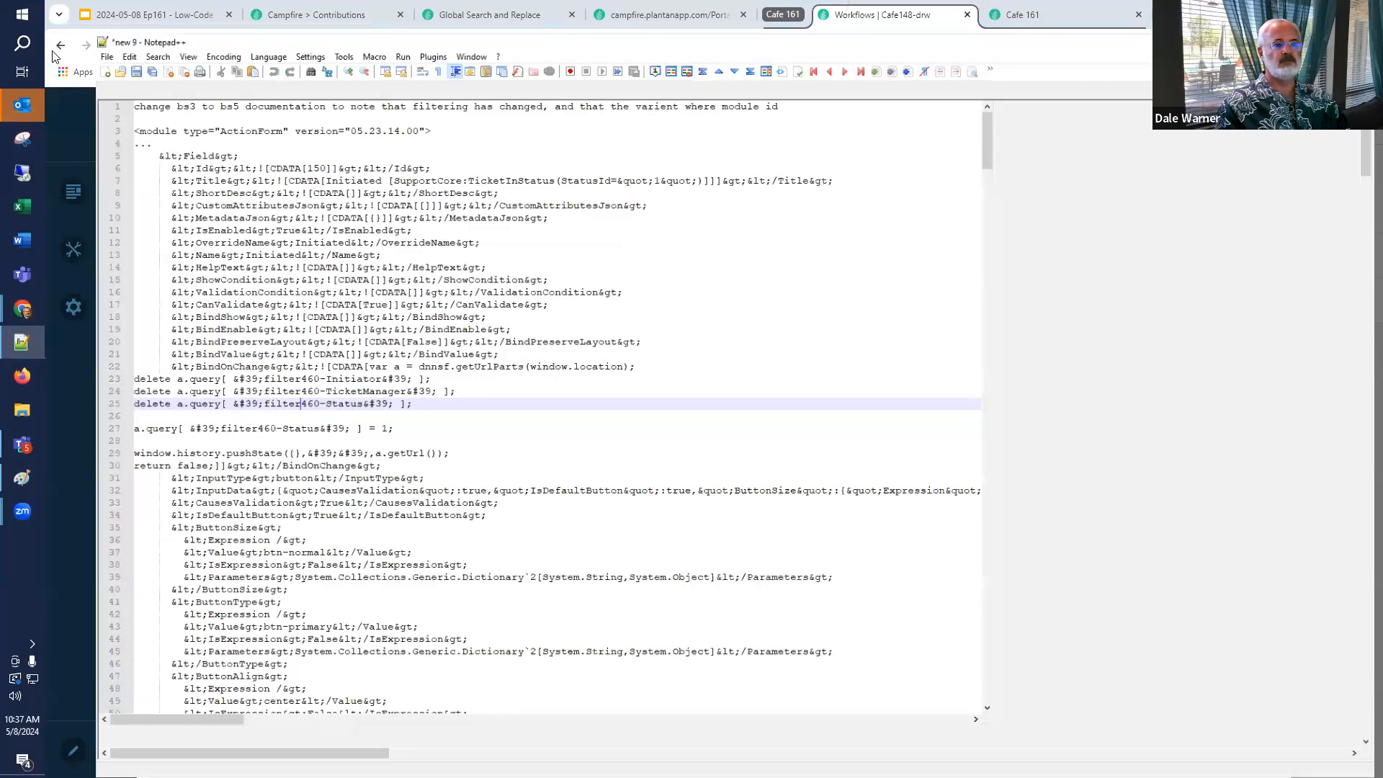
{"action": "left_click", "coordinate": [55, 40]}
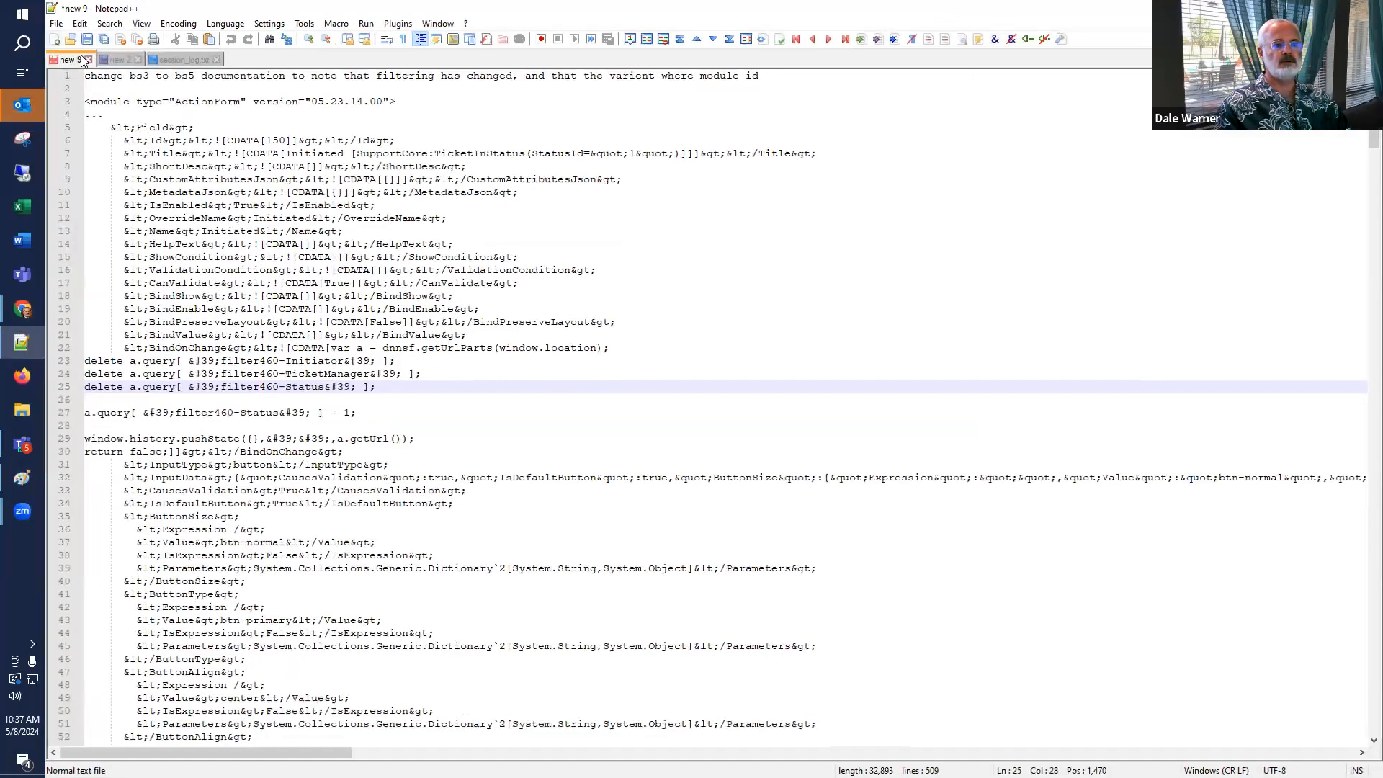
{"action": "key", "text": "ctrl+v"}
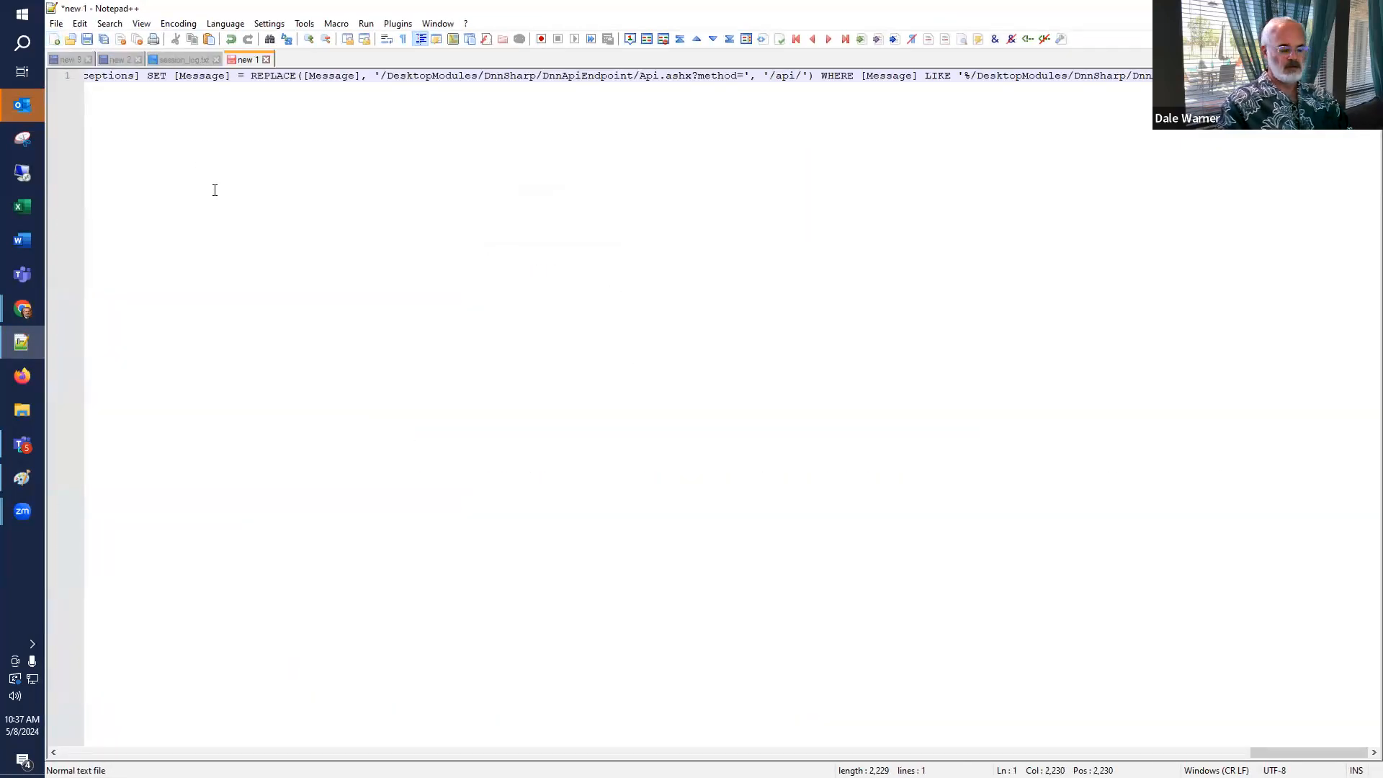
{"action": "key", "text": "ctrl+a"}
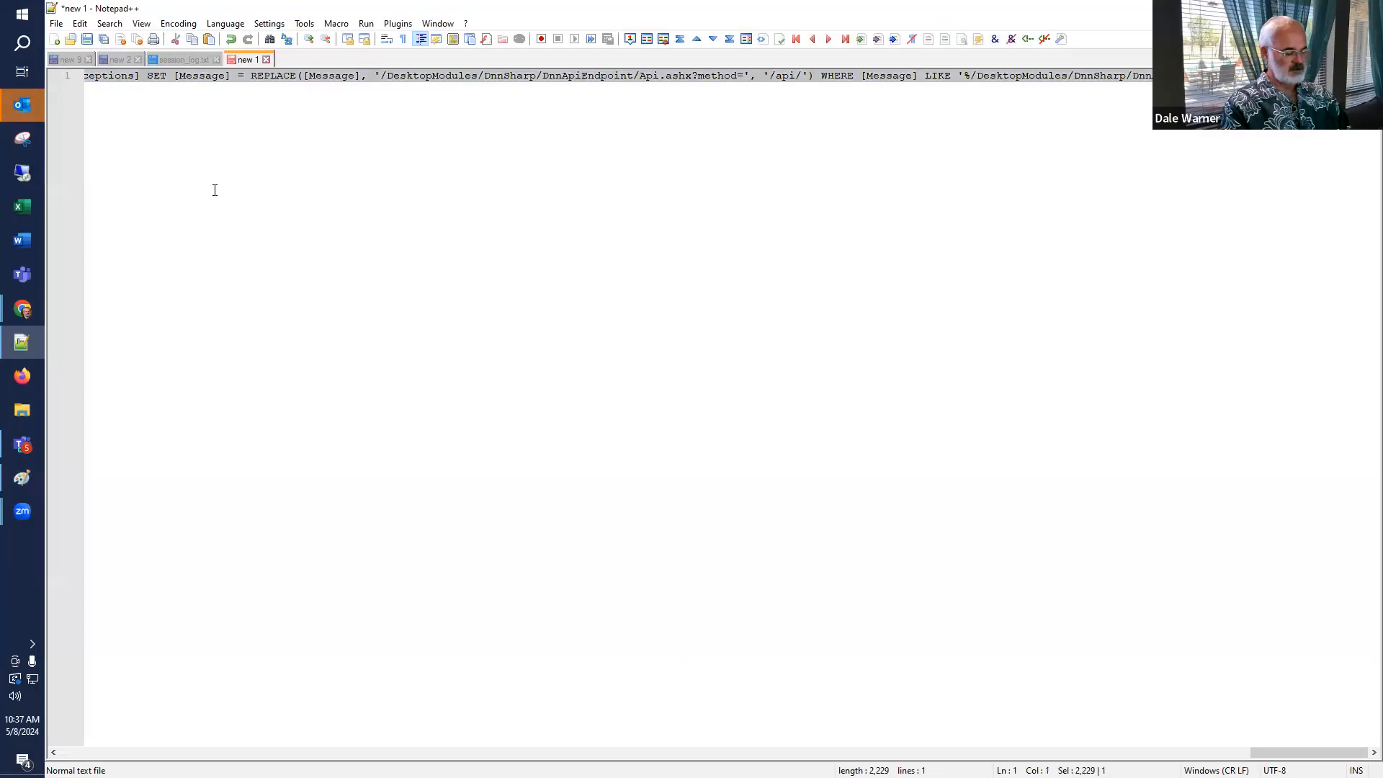
{"action": "key", "text": "ctrl+v"}
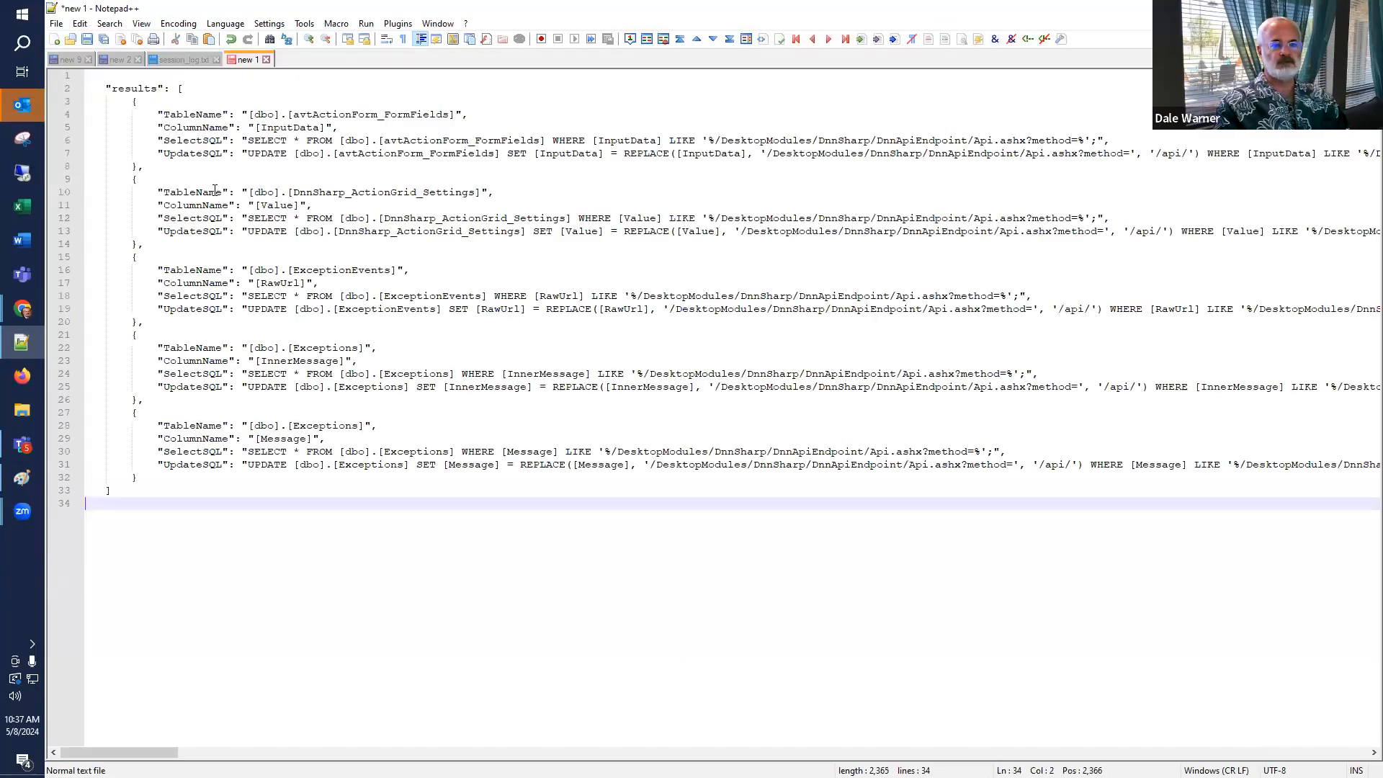
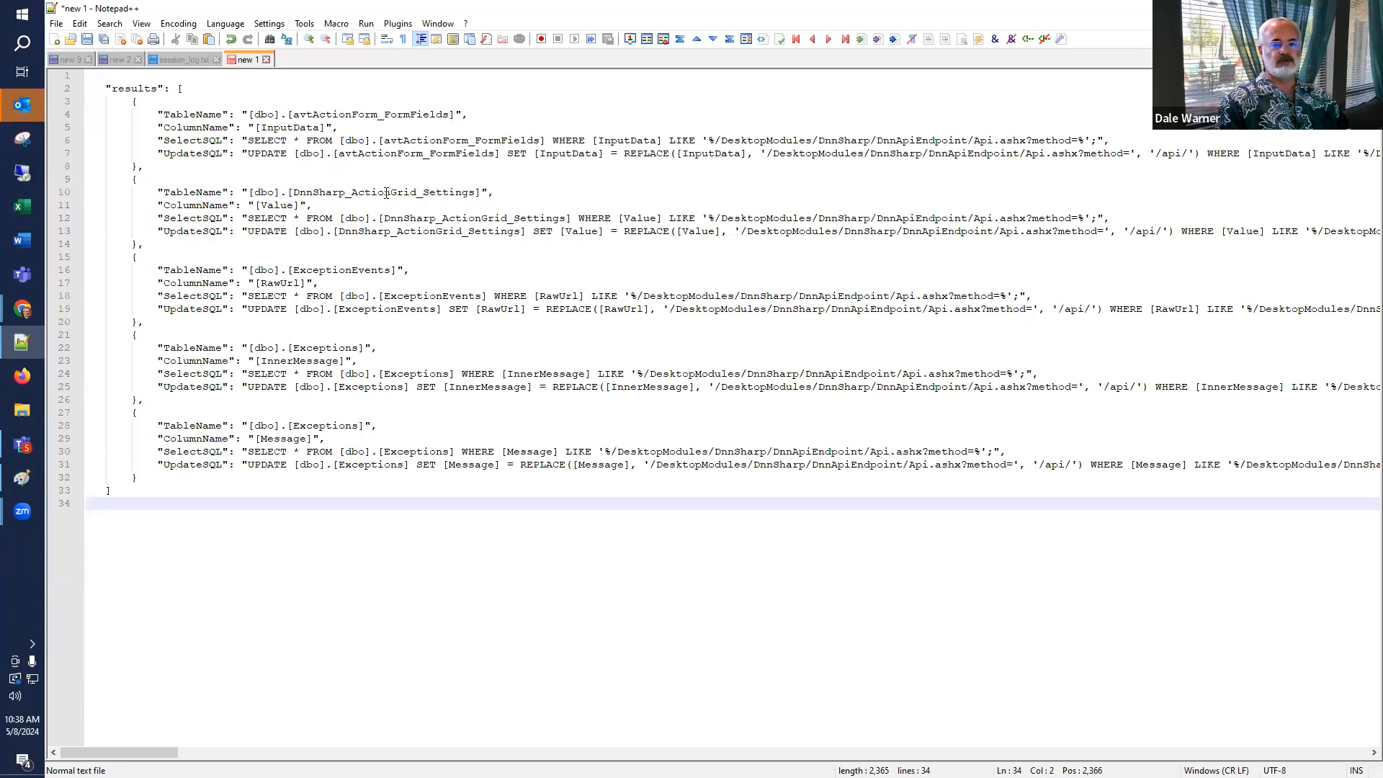
Select the SelectSQL query for the avtActionForm_FormFields table, leaving out the closing quote and comma.
{"action": "left_click", "coordinate": [248, 142]}
{"action": "key", "text": "shift+End"}
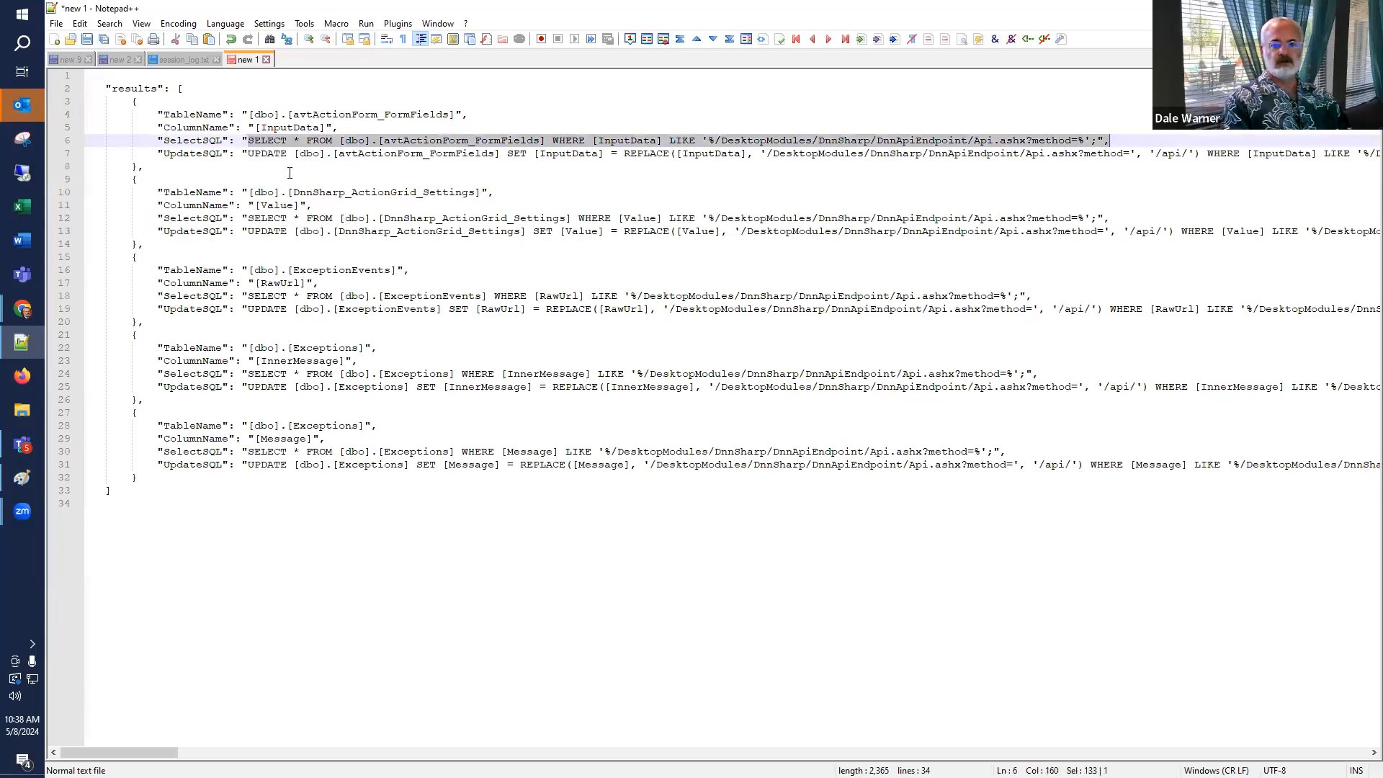
{"action": "key", "text": "shift+Left"}
{"action": "key", "text": "shift+Left"}
{"action": "key", "text": "shift+Left"}
{"action": "key", "text": "ctrl+c"}
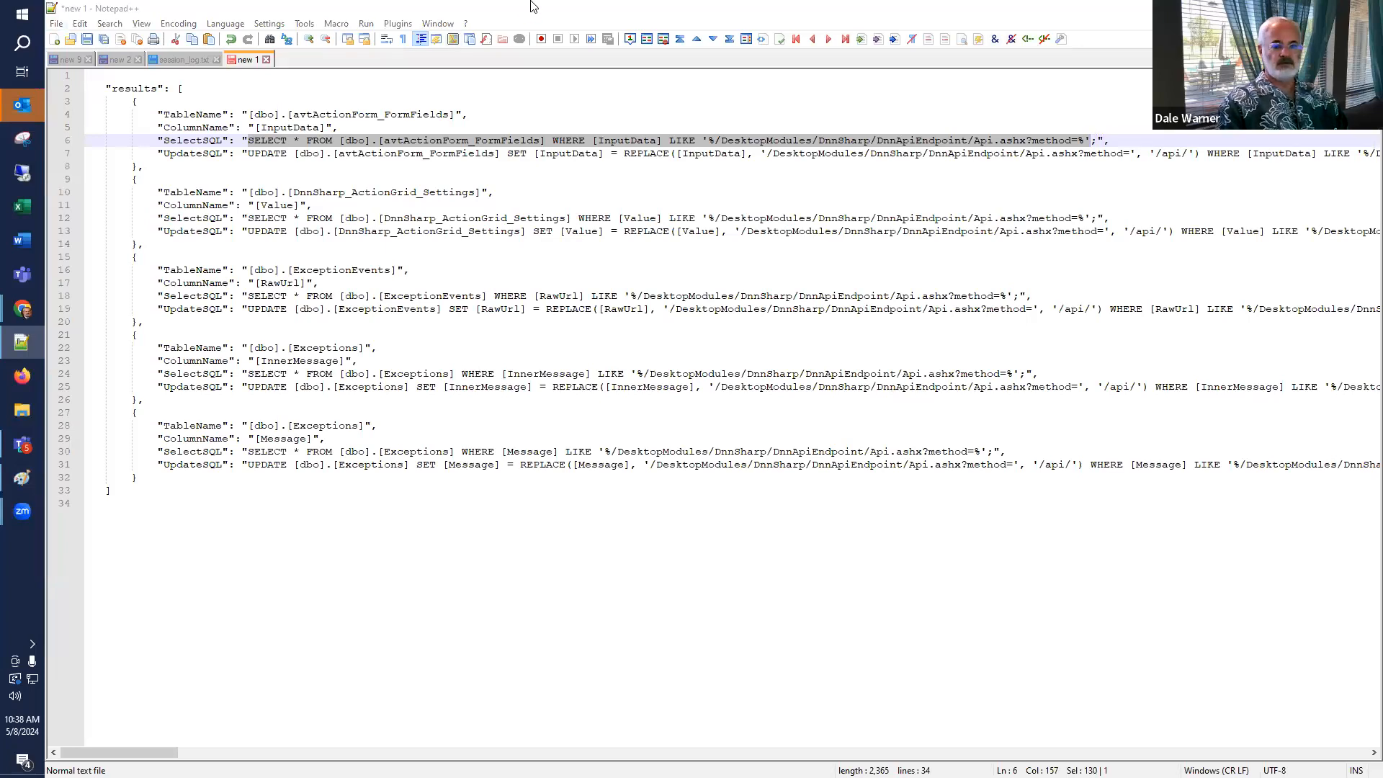
Close the test results, open the SQL Console, paste the SELECT query and run it.
{"action": "key", "text": "alt+Tab"}
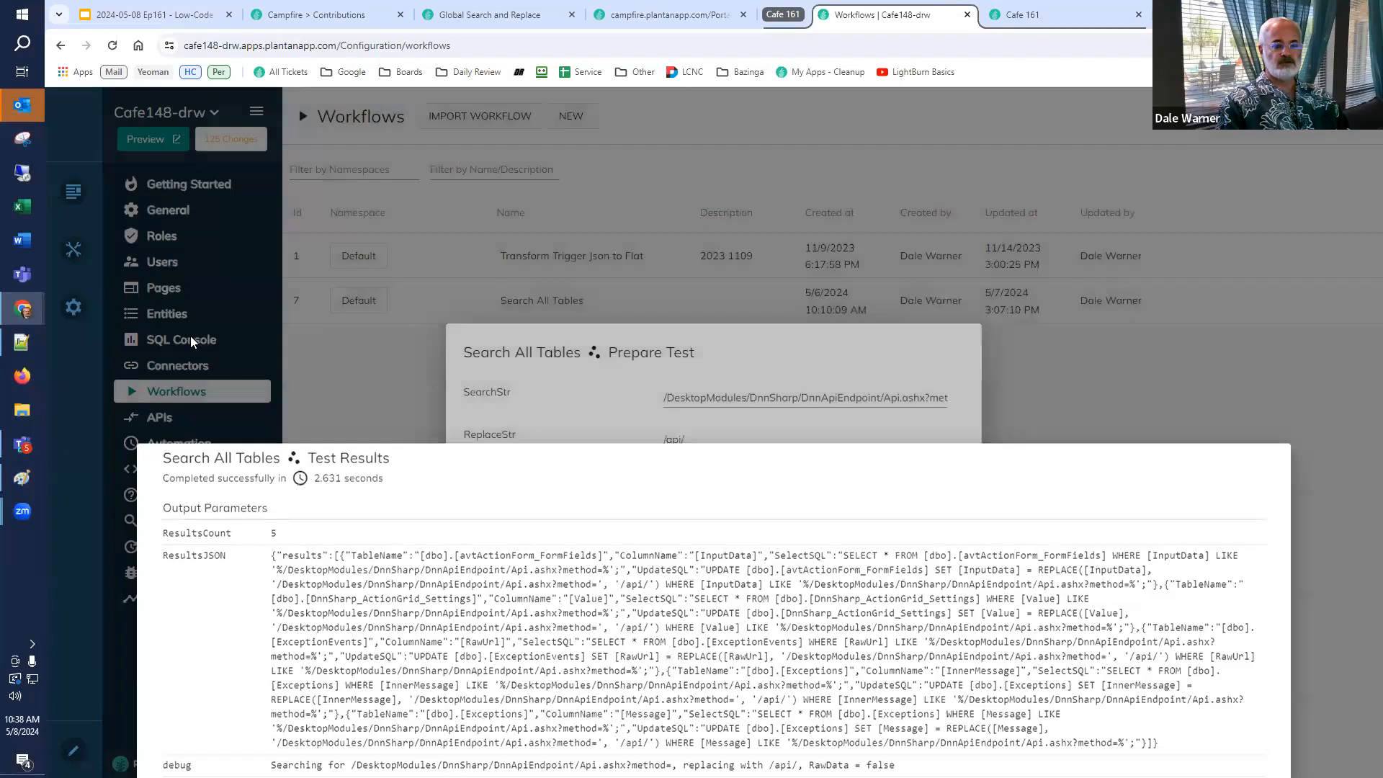
{"action": "left_click", "coordinate": [193, 343]}
{"action": "left_click", "coordinate": [193, 343]}
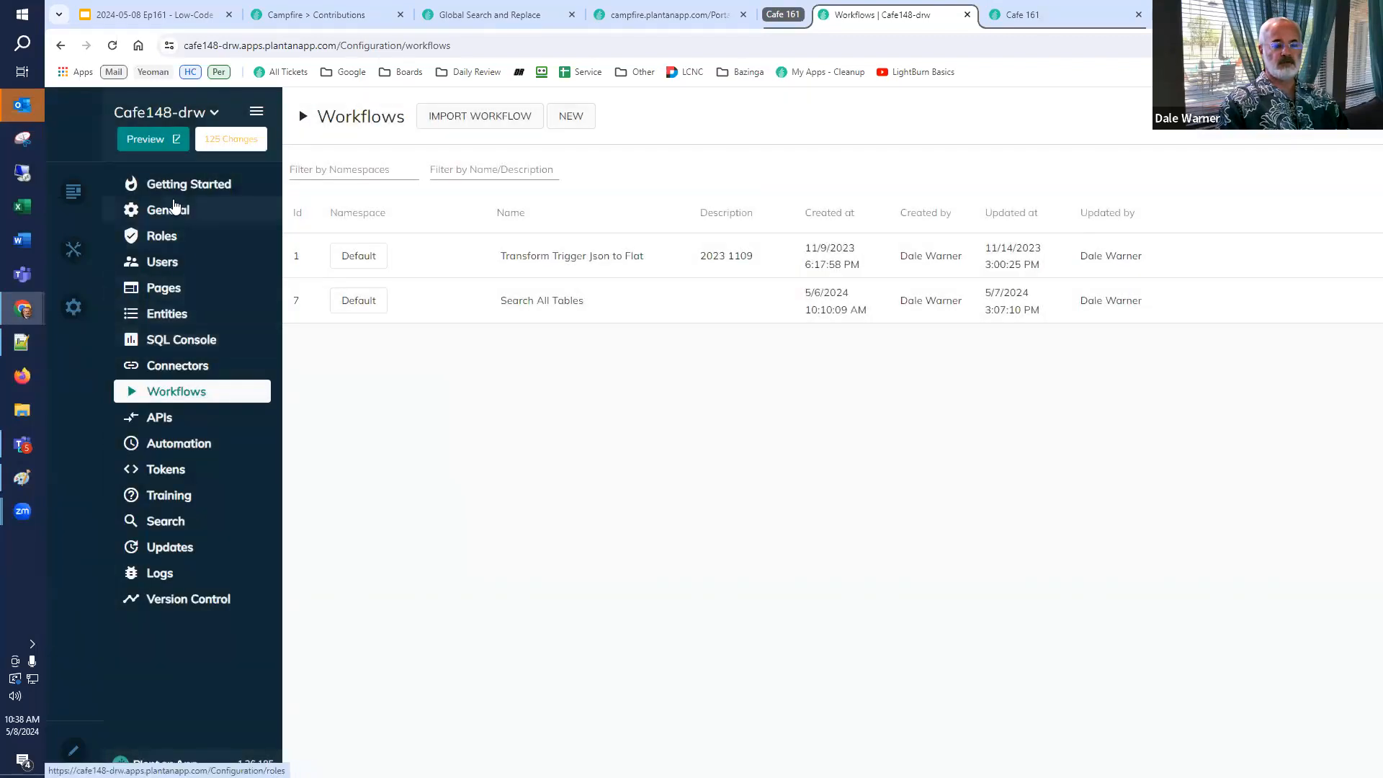
{"action": "left_click", "coordinate": [173, 209]}
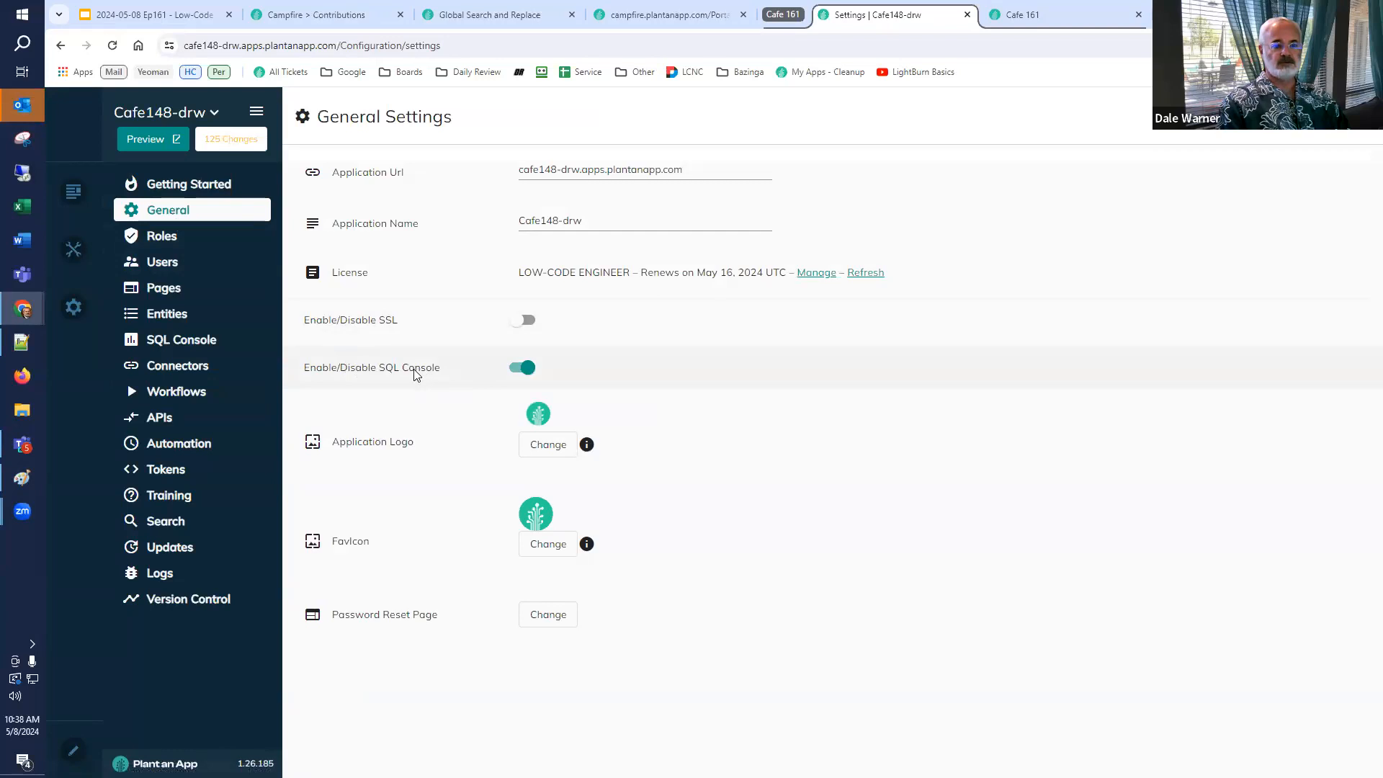
{"action": "left_click", "coordinate": [179, 344]}
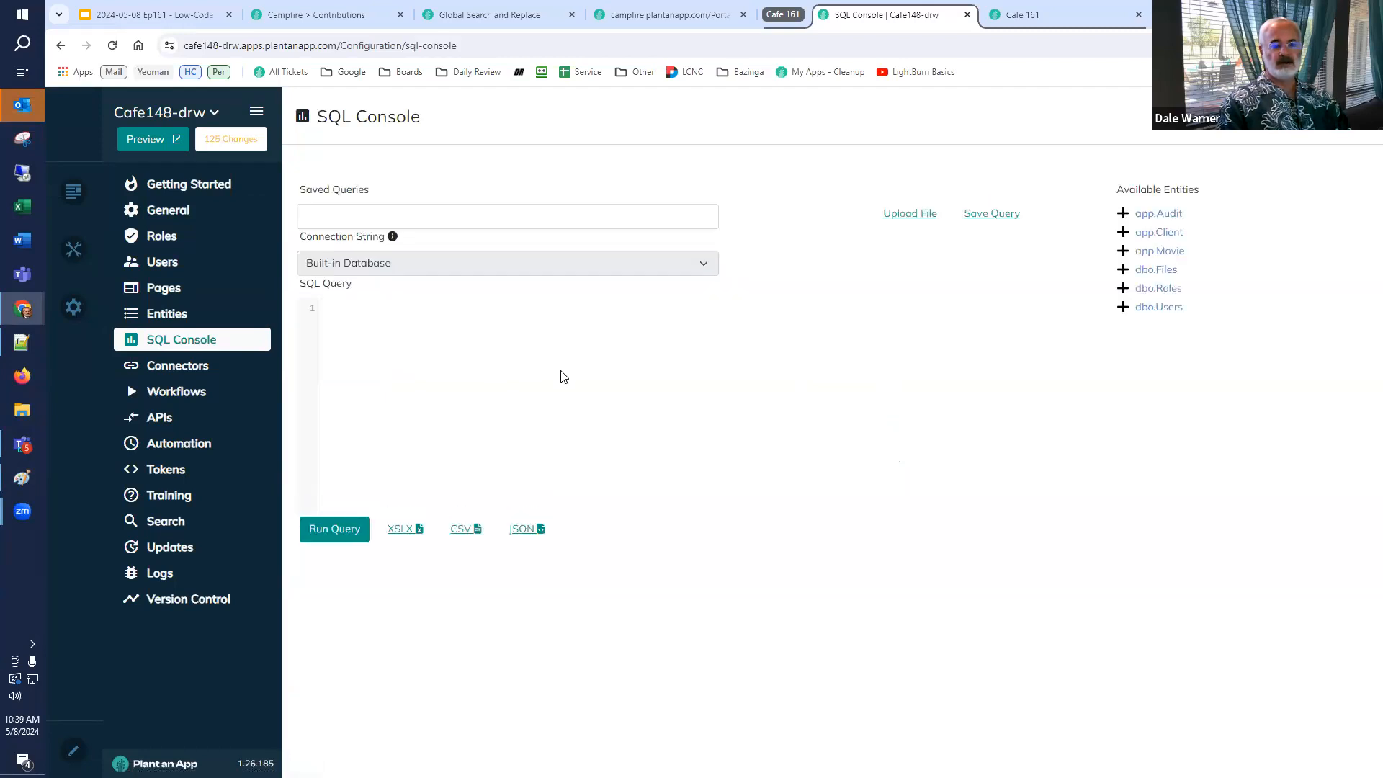
{"action": "key", "text": "ctrl+v"}
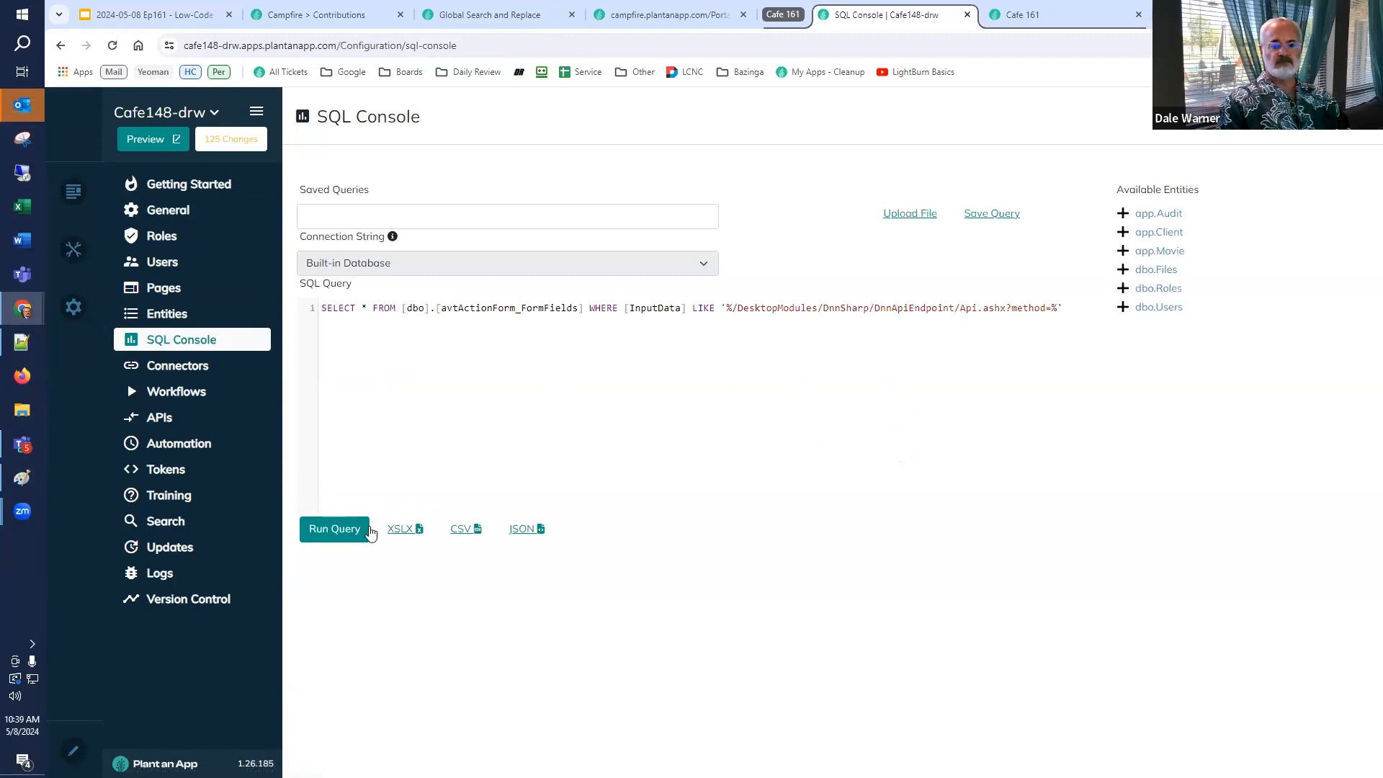
{"action": "left_click", "coordinate": [334, 534]}
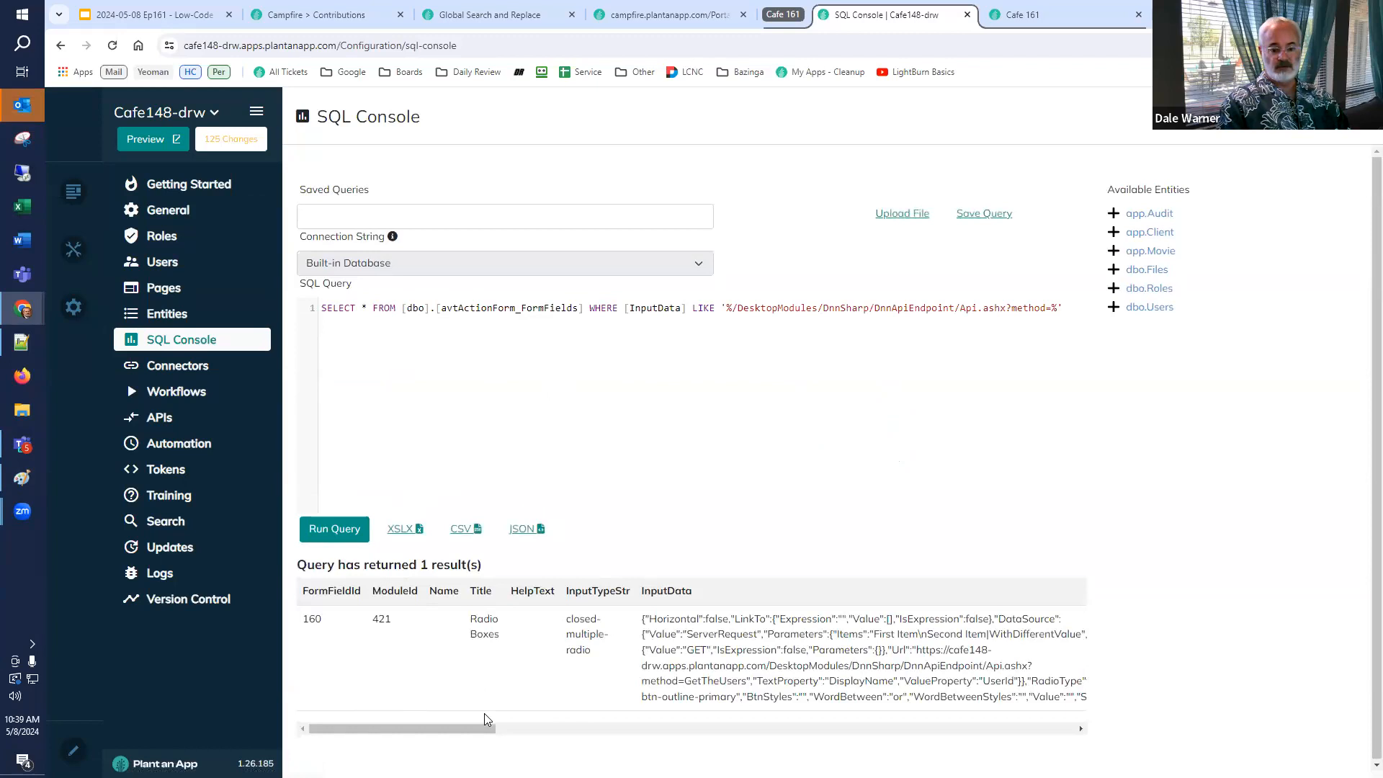
Examine the Url inside the returned row's InputData value.
{"action": "left_click_drag", "start_coordinate": [491, 734], "coordinate": [553, 731]}
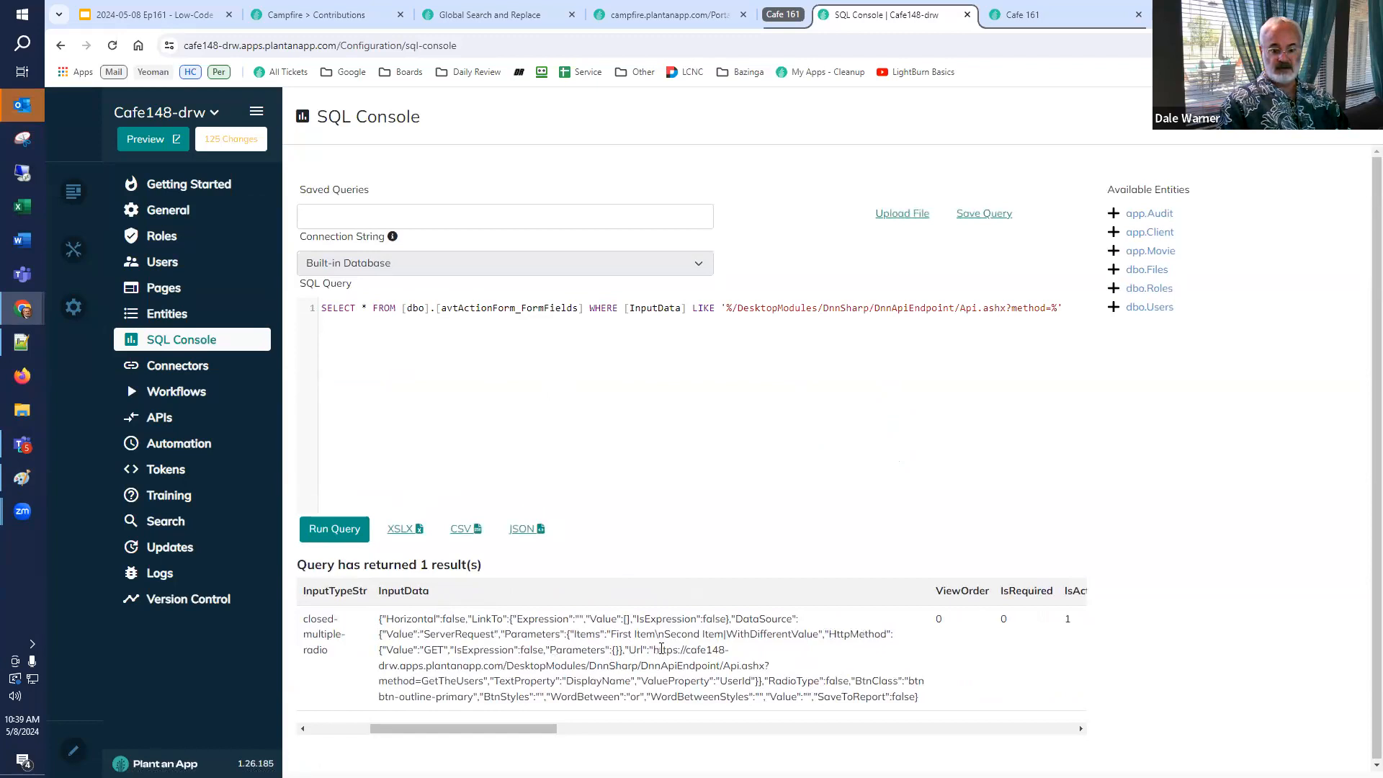
{"action": "left_click_drag", "start_coordinate": [657, 650], "coordinate": [647, 665]}
{"action": "left_click_drag", "start_coordinate": [631, 664], "coordinate": [764, 669]}
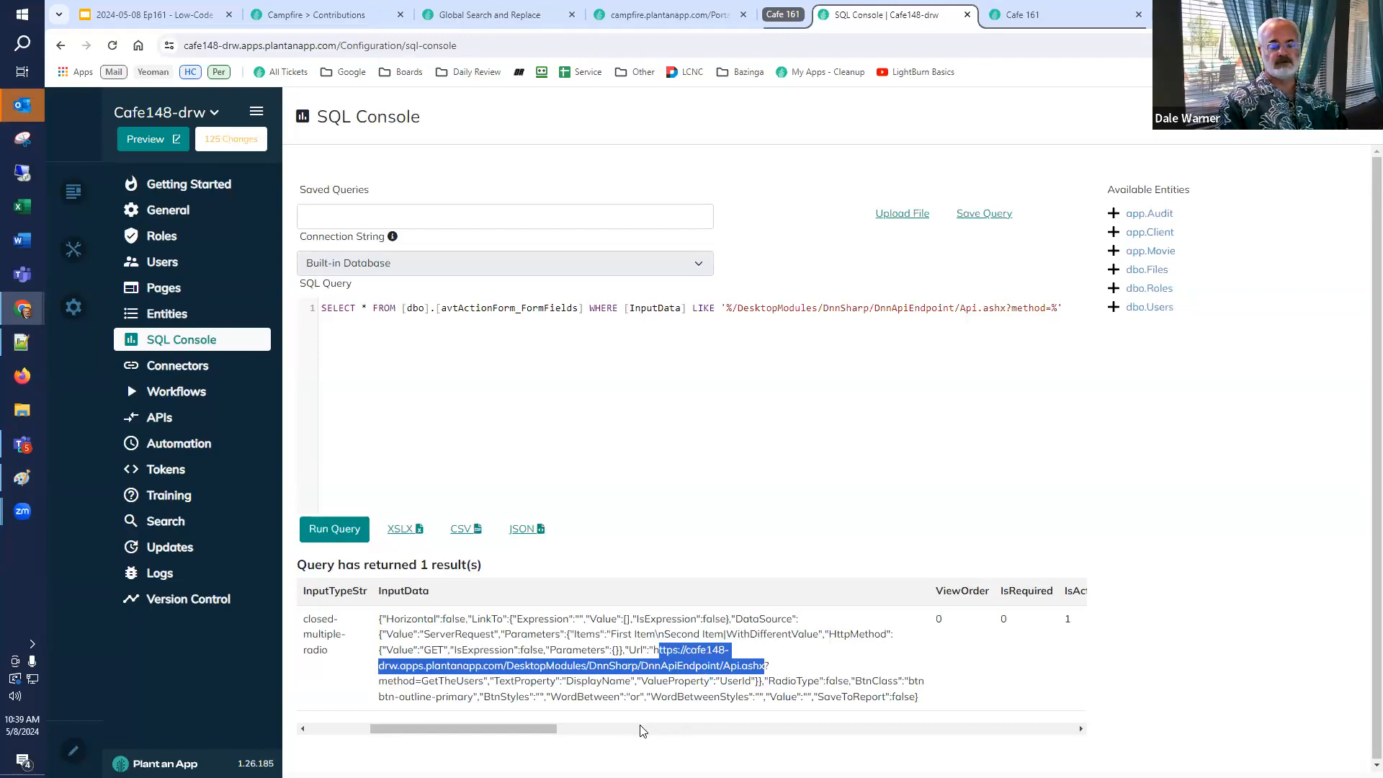
{"action": "left_click_drag", "start_coordinate": [515, 734], "coordinate": [410, 735]}
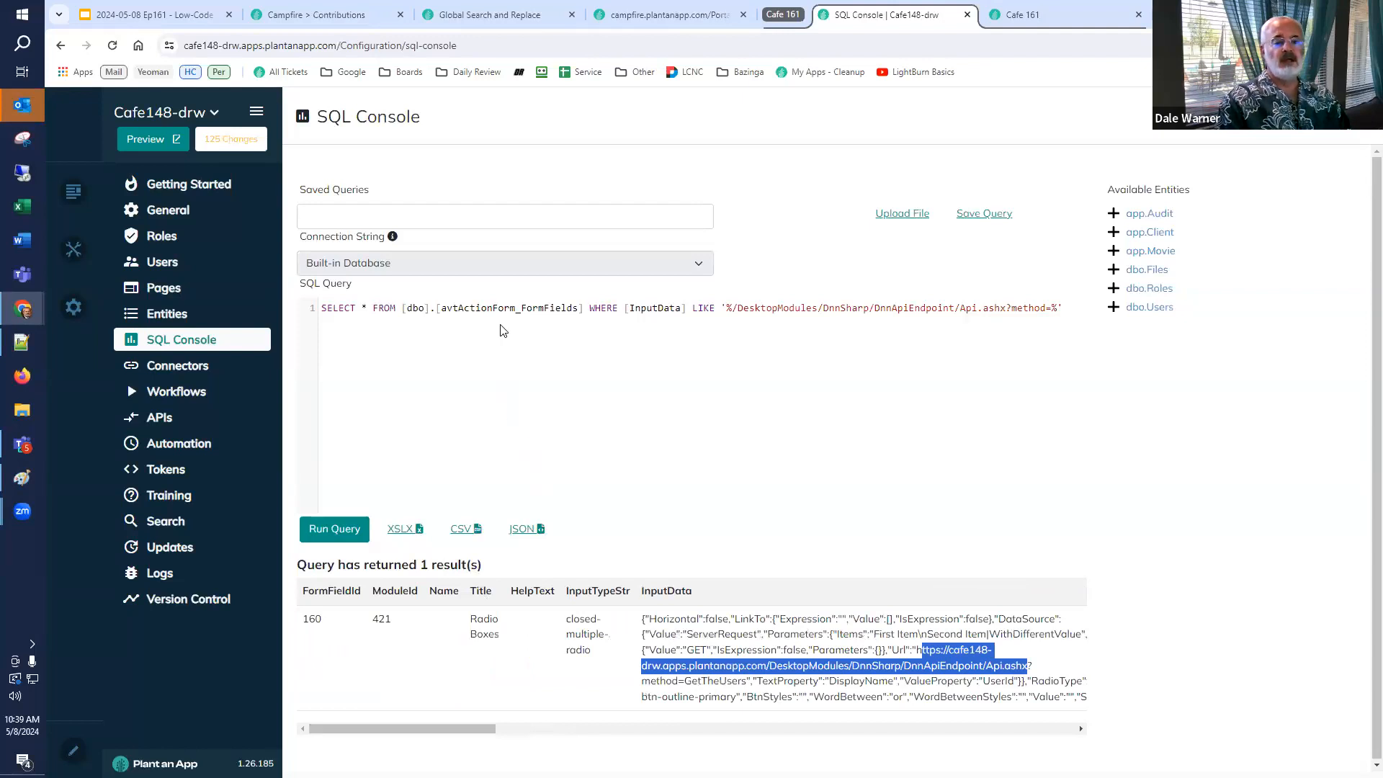
Select the UpdateSQL statement for the avtActionForm_FormFields table, leaving out the closing quote and comma.
{"action": "key", "text": "alt+Tab"}
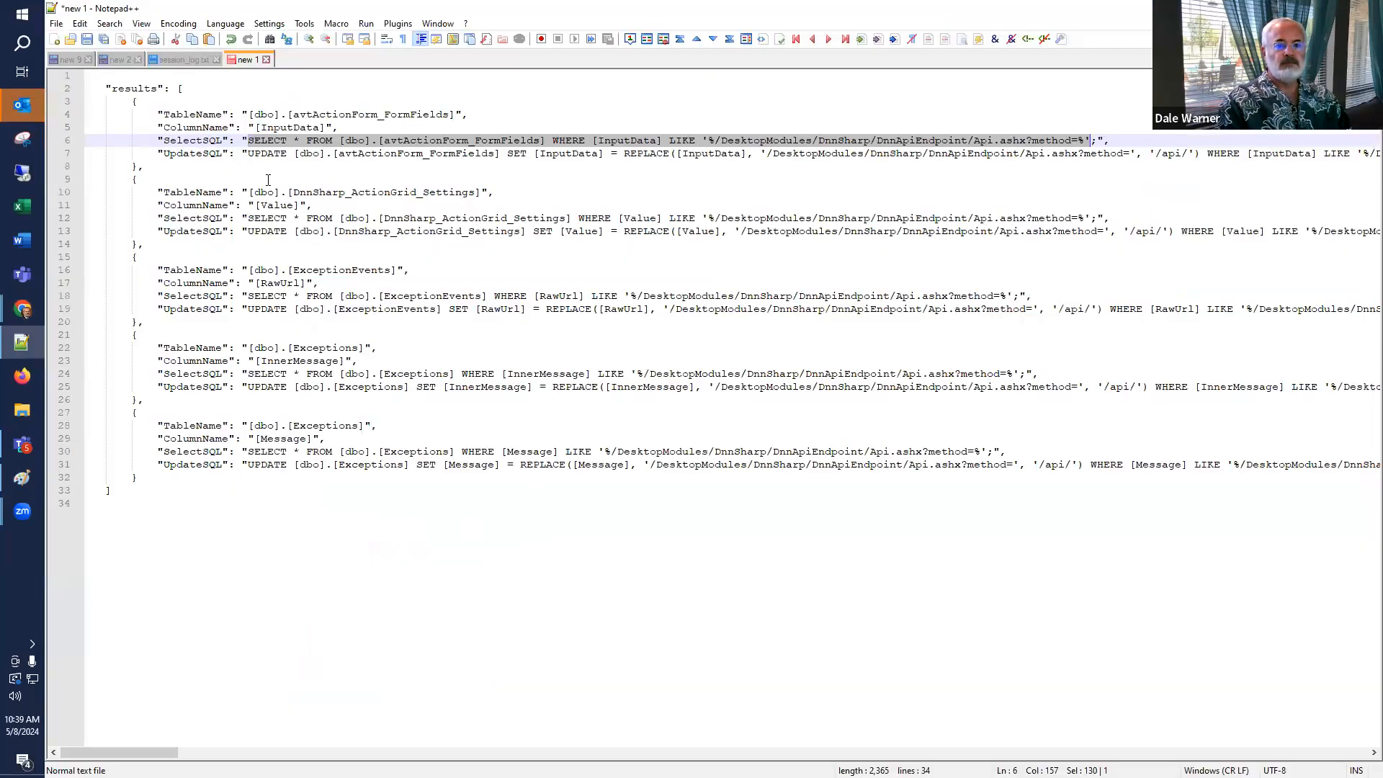
{"action": "left_click", "coordinate": [251, 154]}
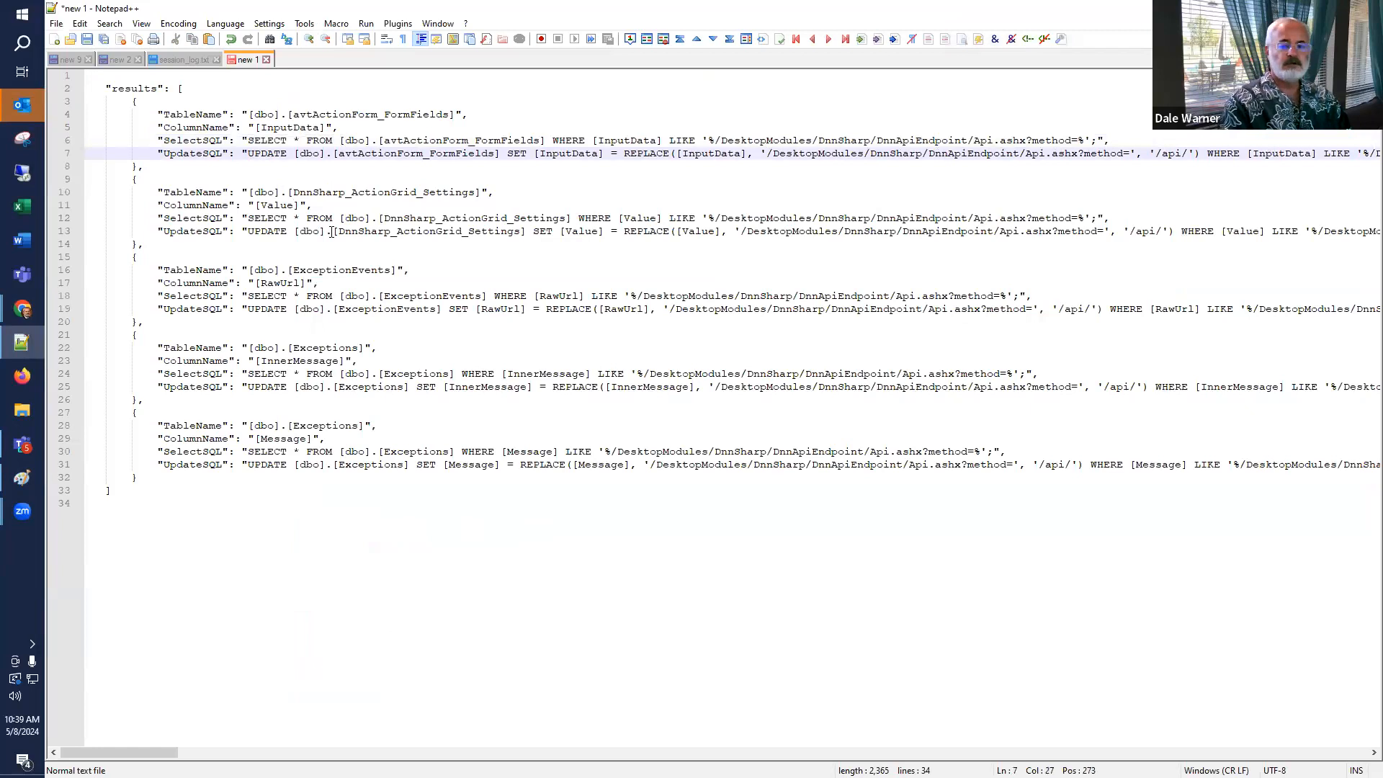
{"action": "key", "text": "shift+End"}
{"action": "key", "text": "shift+Left"}
{"action": "key", "text": "shift+Left"}
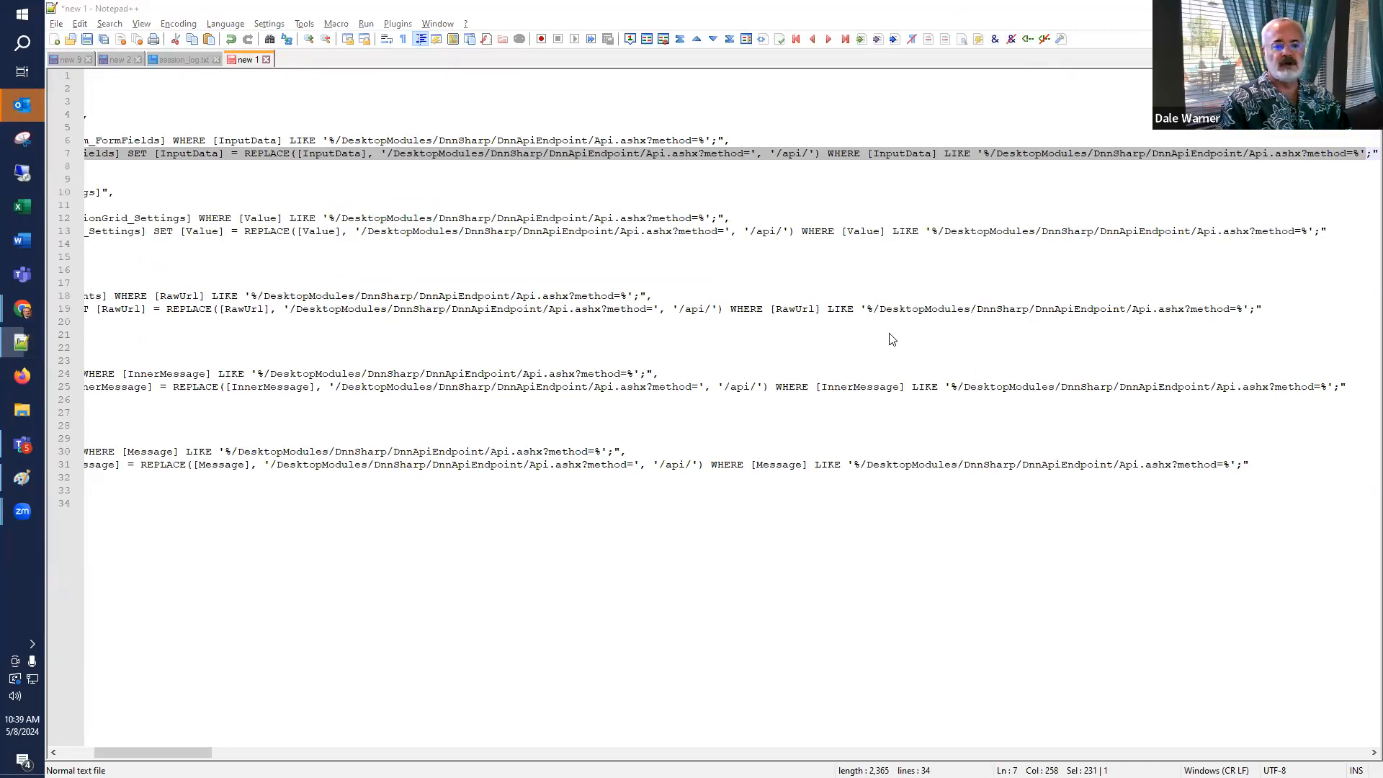
Replace the SQL Console query with the pasted UPDATE statement and break it into three lines.
{"action": "key", "text": "alt+Tab"}
{"action": "key", "text": "ctrl+a"}
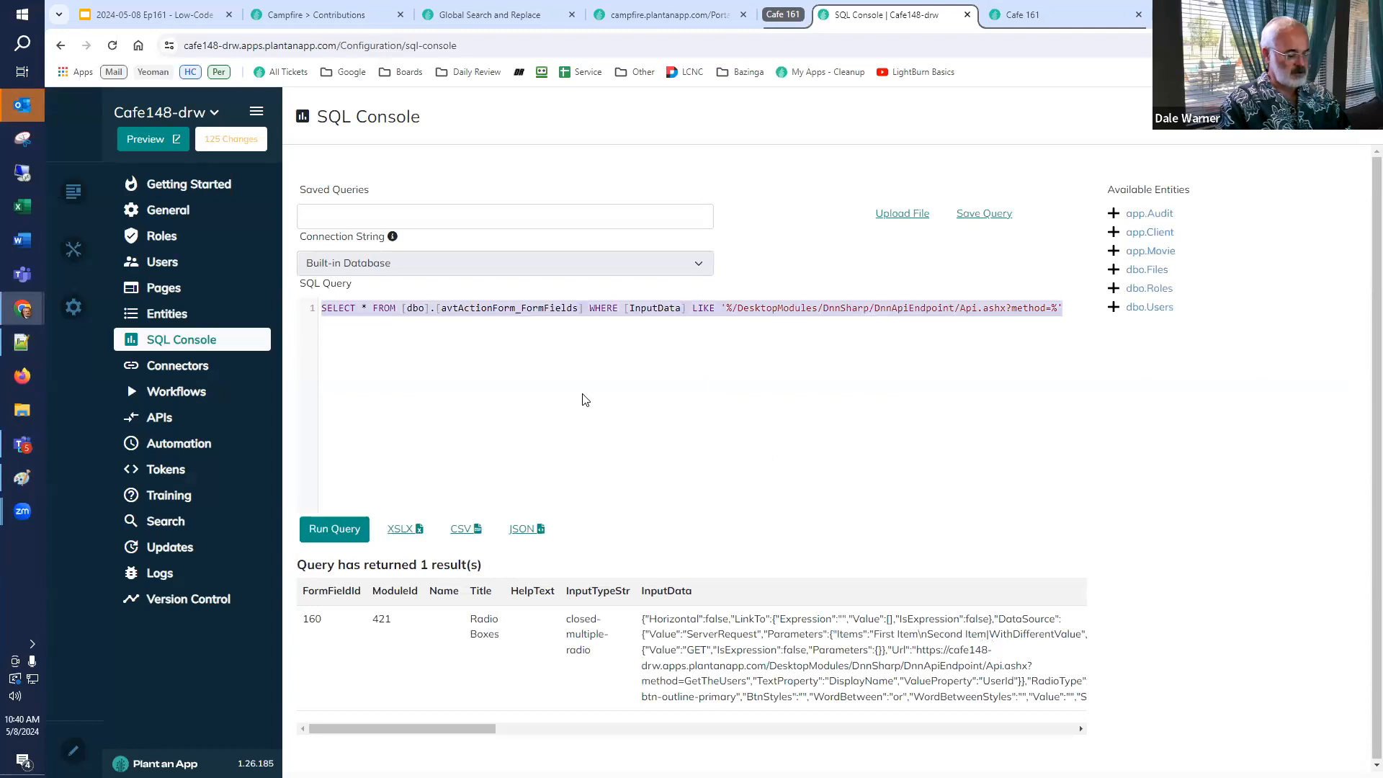
{"action": "key", "text": "ctrl+v"}
{"action": "key", "text": "Home"}
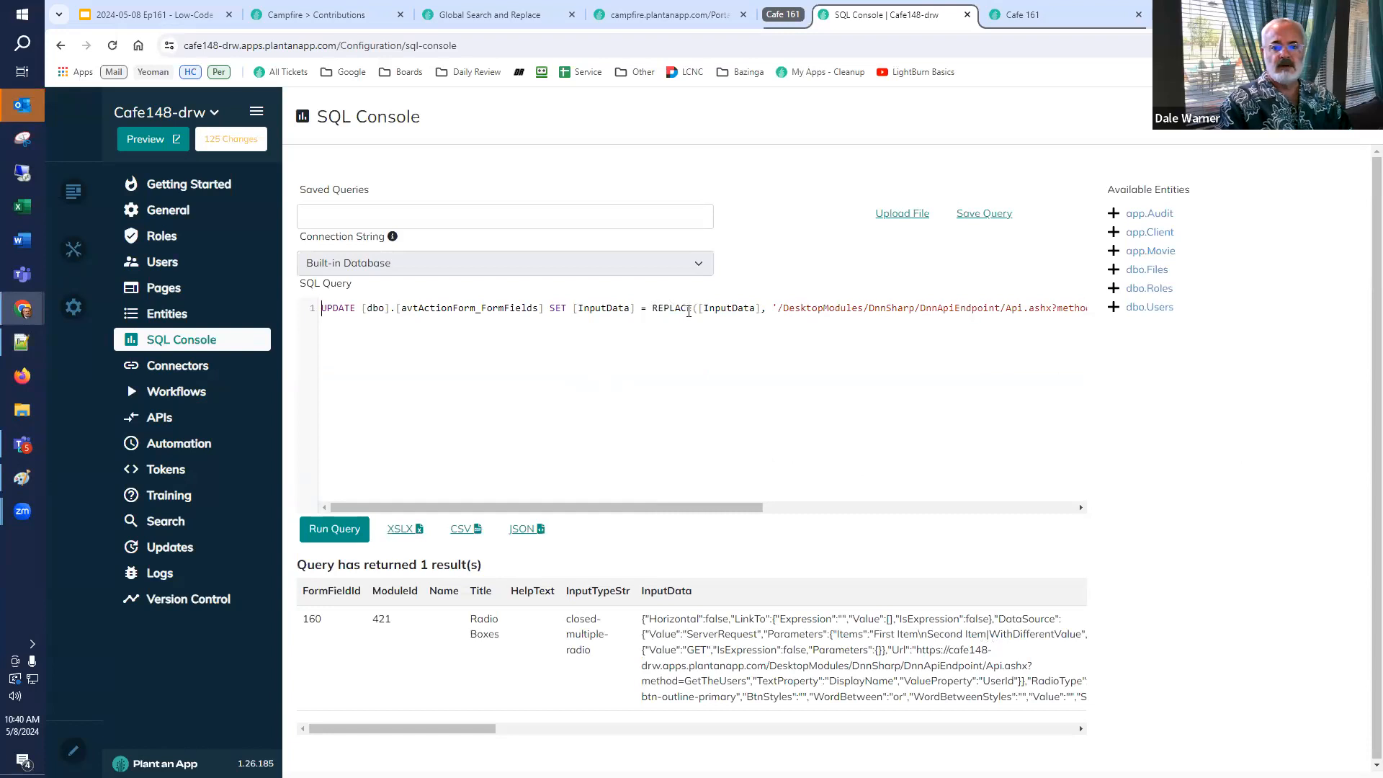
{"action": "left_click", "coordinate": [653, 309]}
{"action": "key", "text": "Return"}
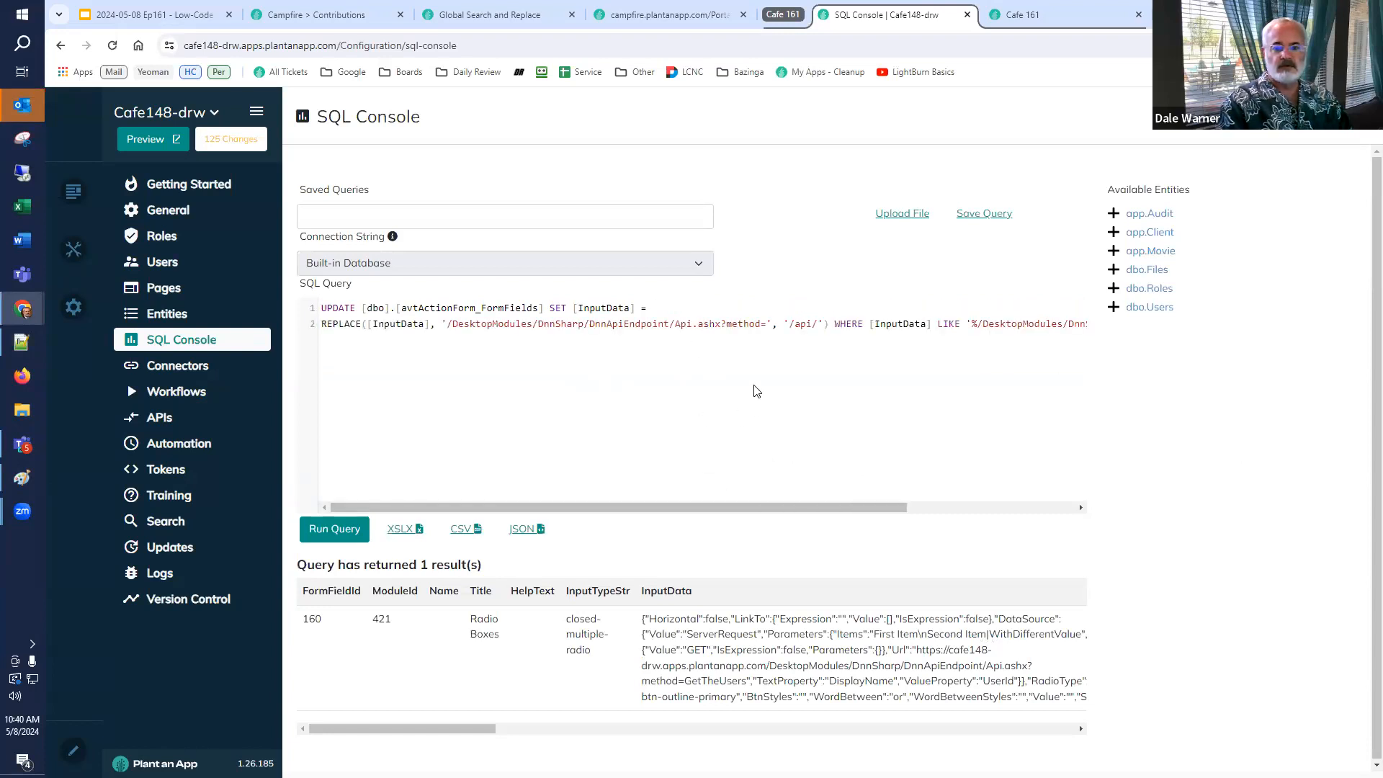
{"action": "left_click", "coordinate": [834, 323]}
{"action": "key", "text": "Return"}
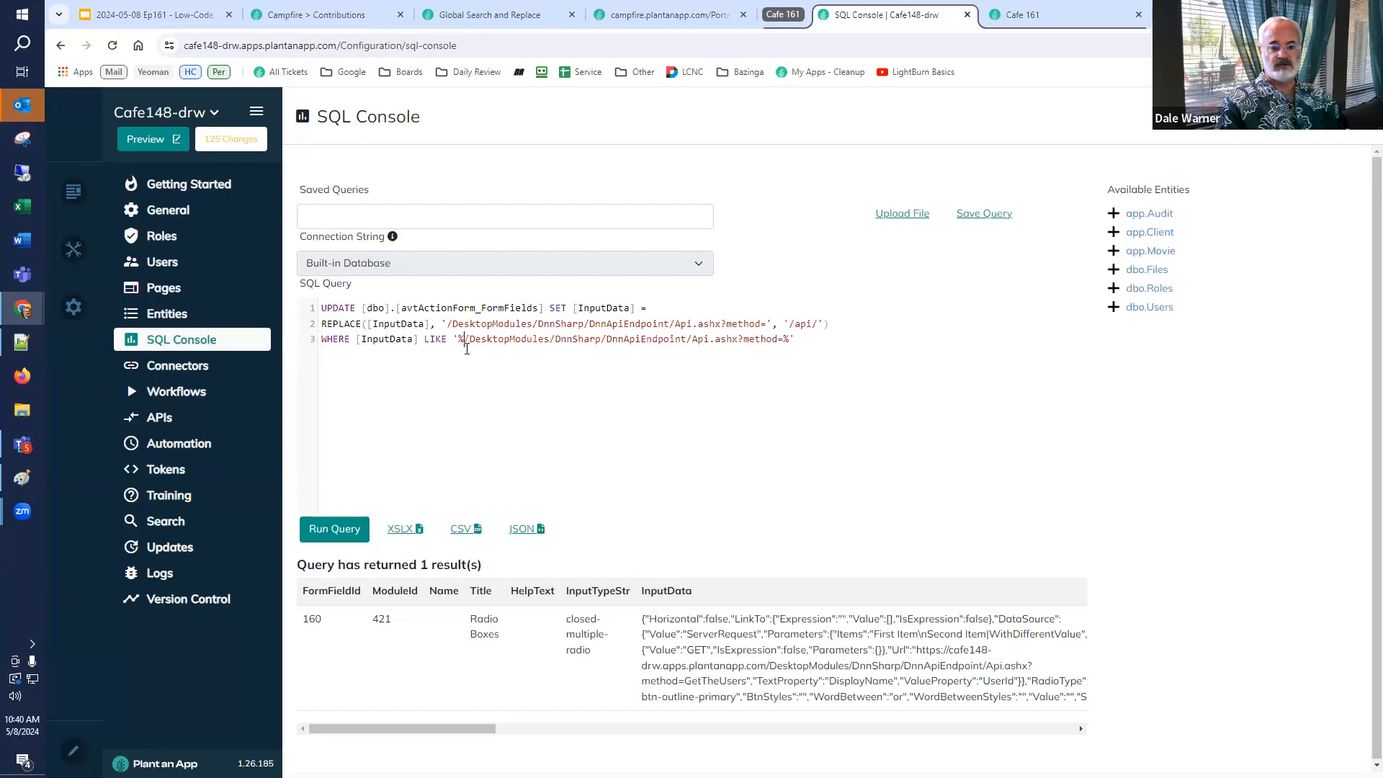
Run the UPDATE query that replaces the old endpoint path with '/api/'.
{"action": "left_click_drag", "start_coordinate": [822, 323], "coordinate": [795, 323]}
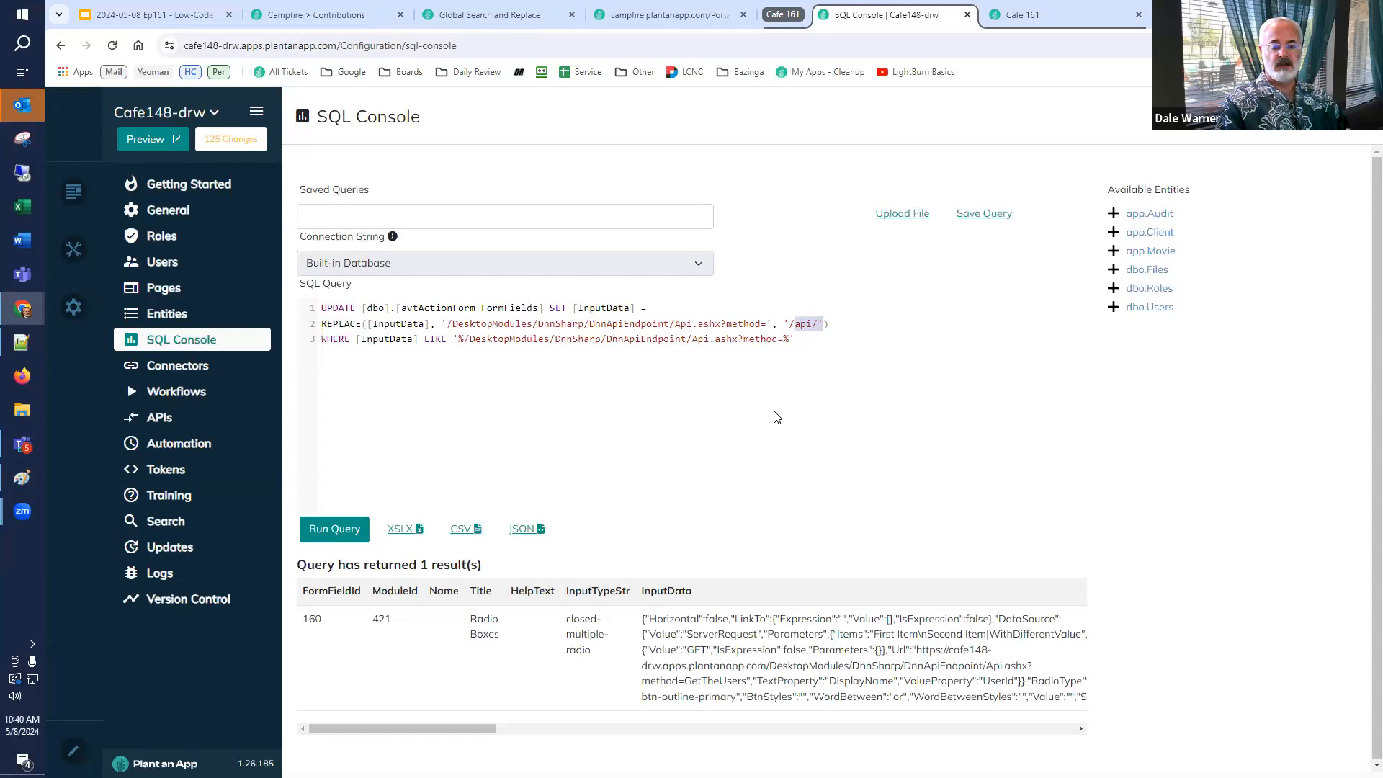
{"action": "left_click", "coordinate": [682, 451]}
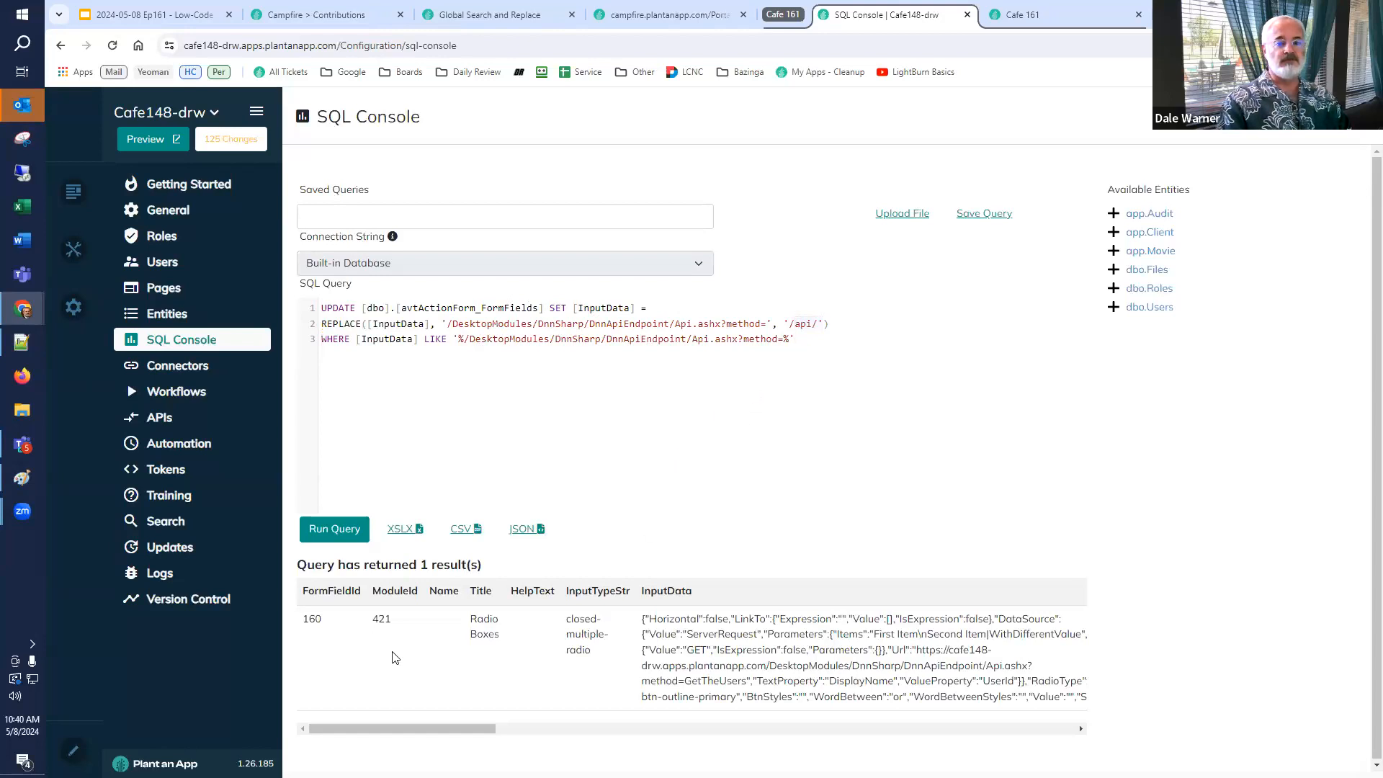
{"action": "left_click", "coordinate": [336, 530]}
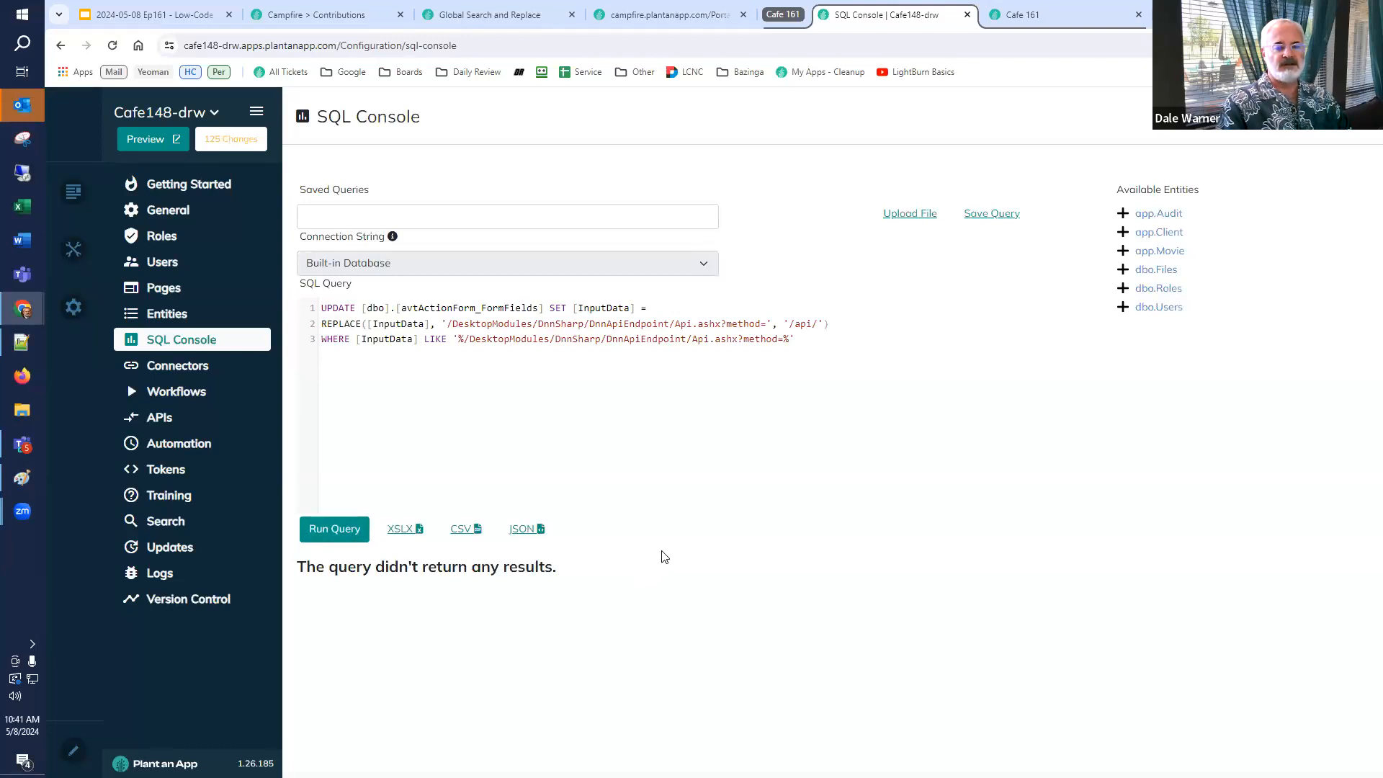
Clear the application cache from the Servers settings.
{"action": "mouse_move", "coordinate": [75, 309]}
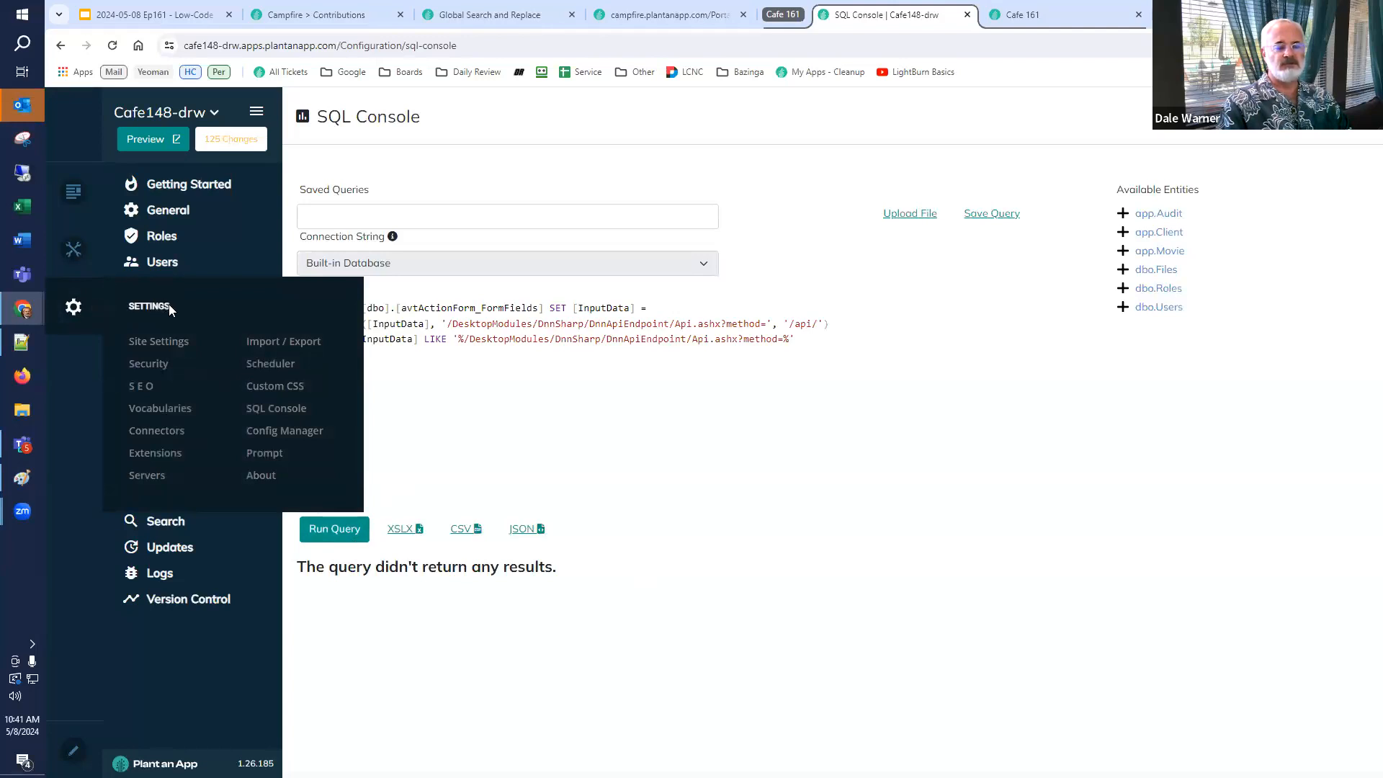
{"action": "left_click", "coordinate": [164, 473]}
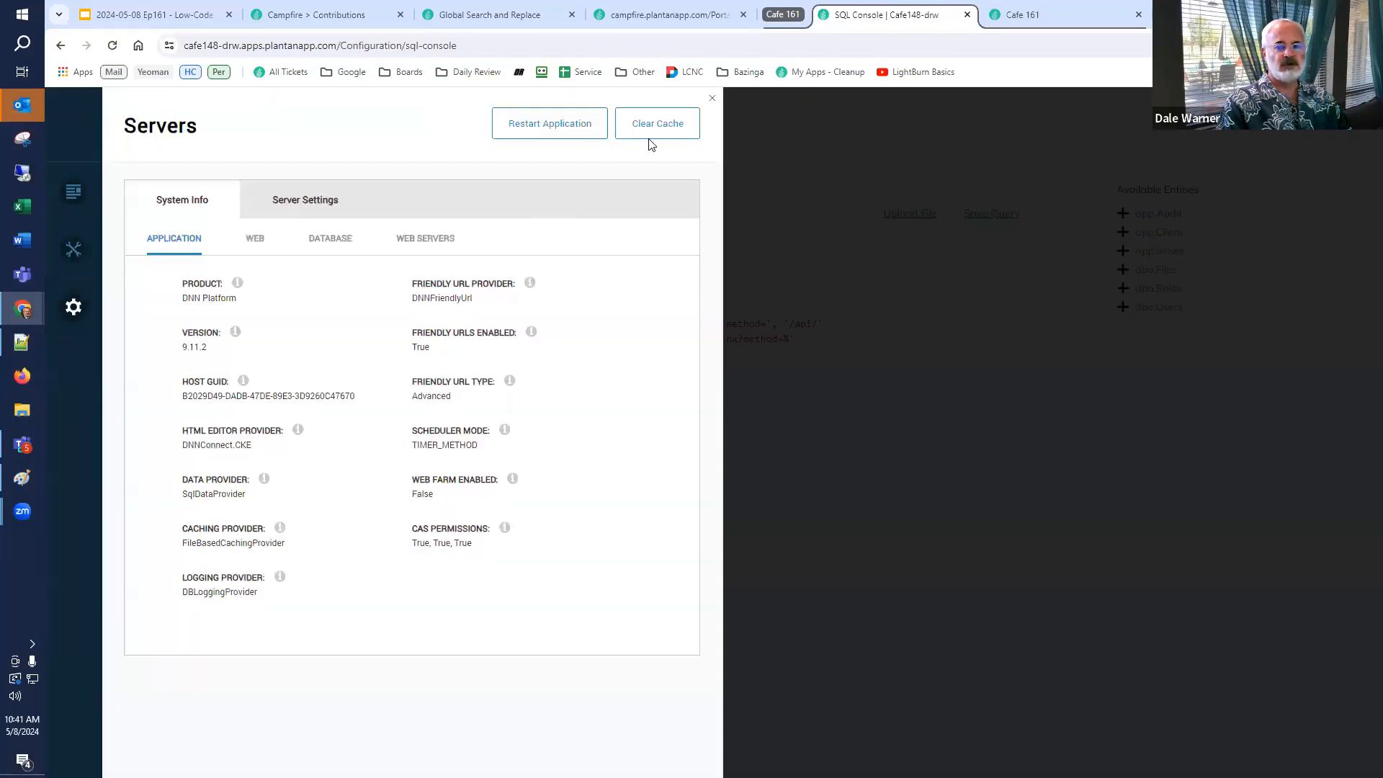
{"action": "left_click", "coordinate": [659, 124]}
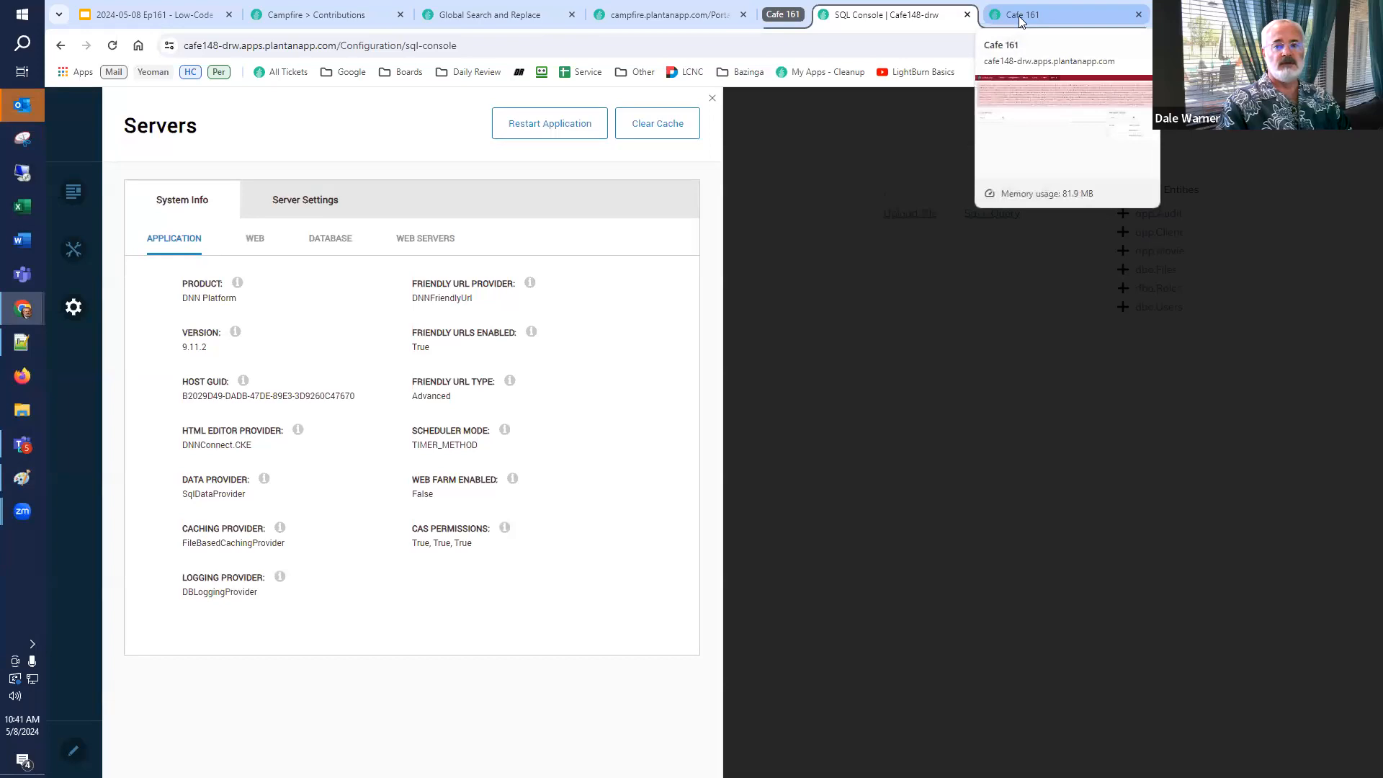
Reload the Cafe 161 page and dismiss the Servers panel and the error message.
{"action": "left_click", "coordinate": [1021, 19]}
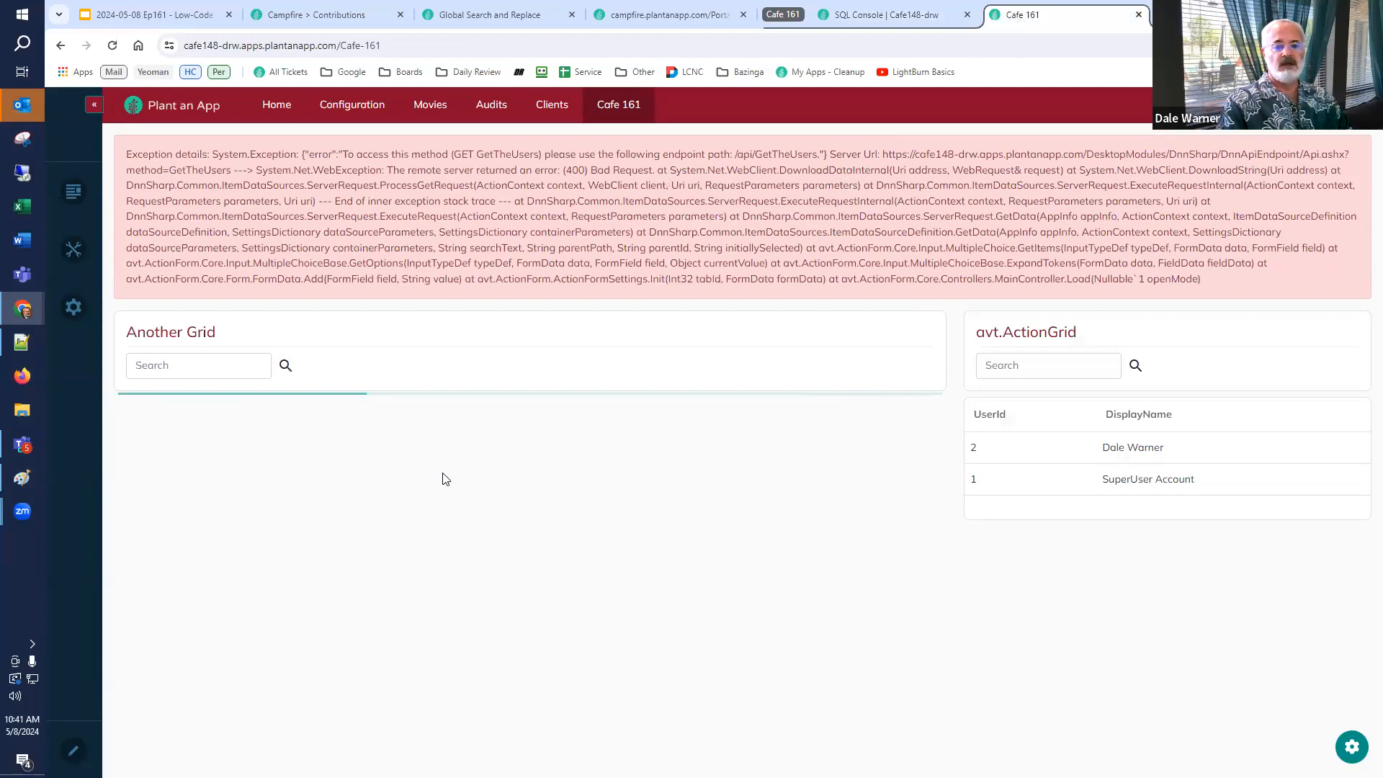
{"action": "left_click", "coordinate": [113, 45]}
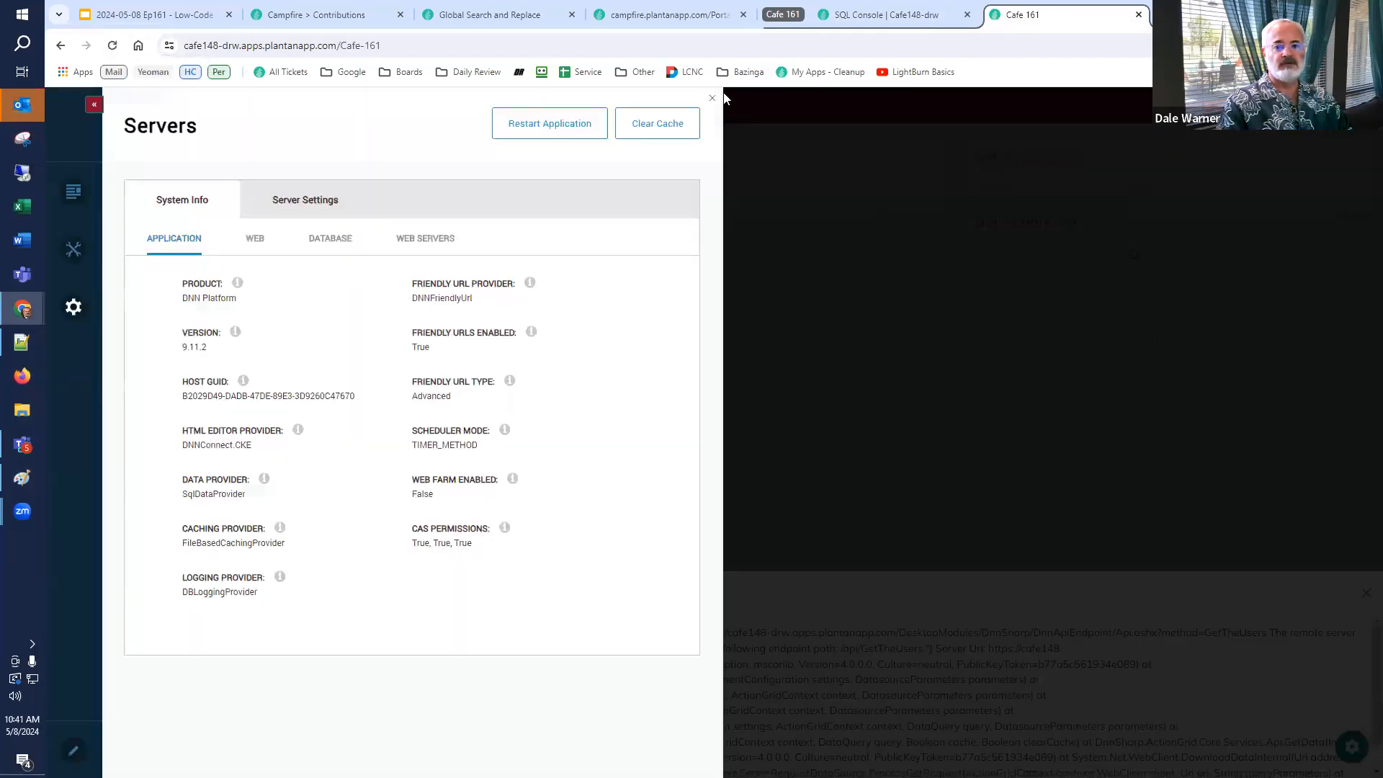
{"action": "left_click", "coordinate": [713, 98]}
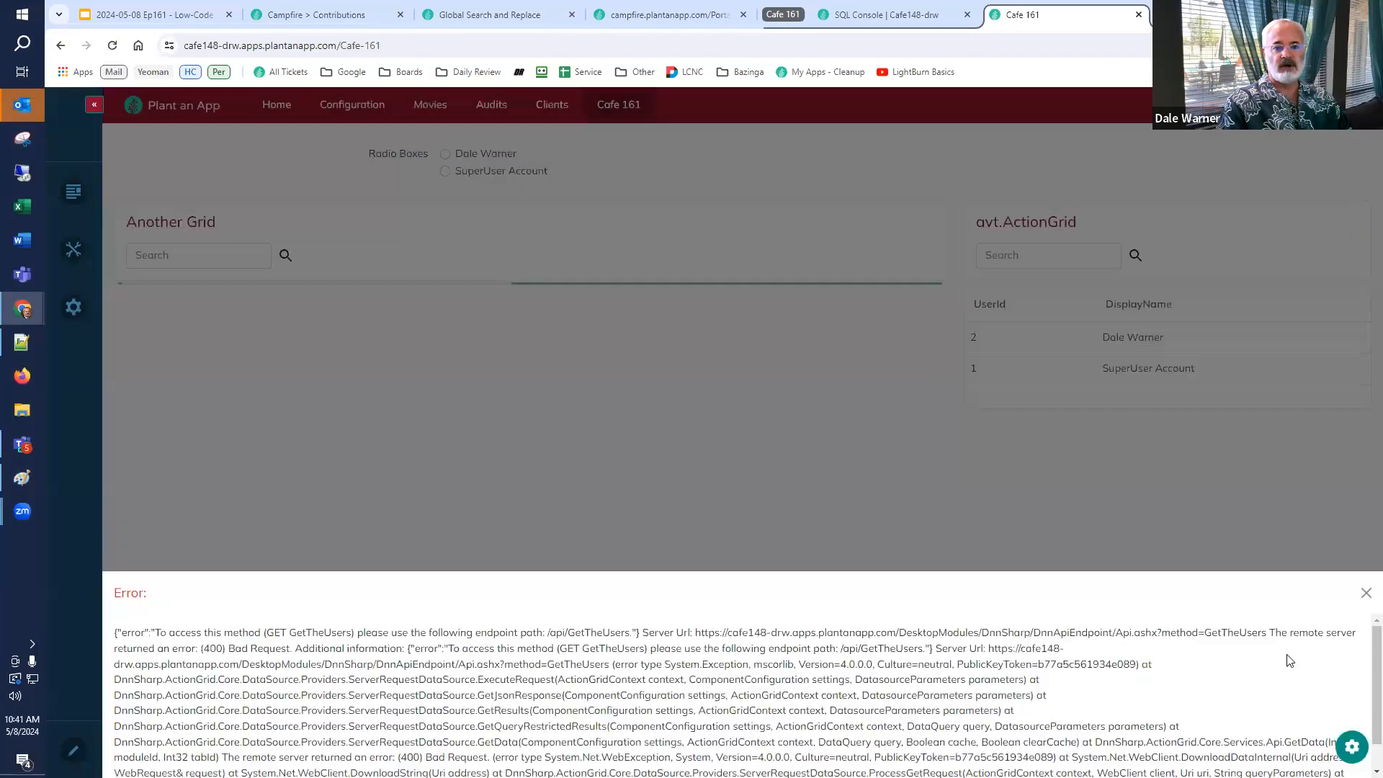
{"action": "left_click", "coordinate": [1367, 594]}
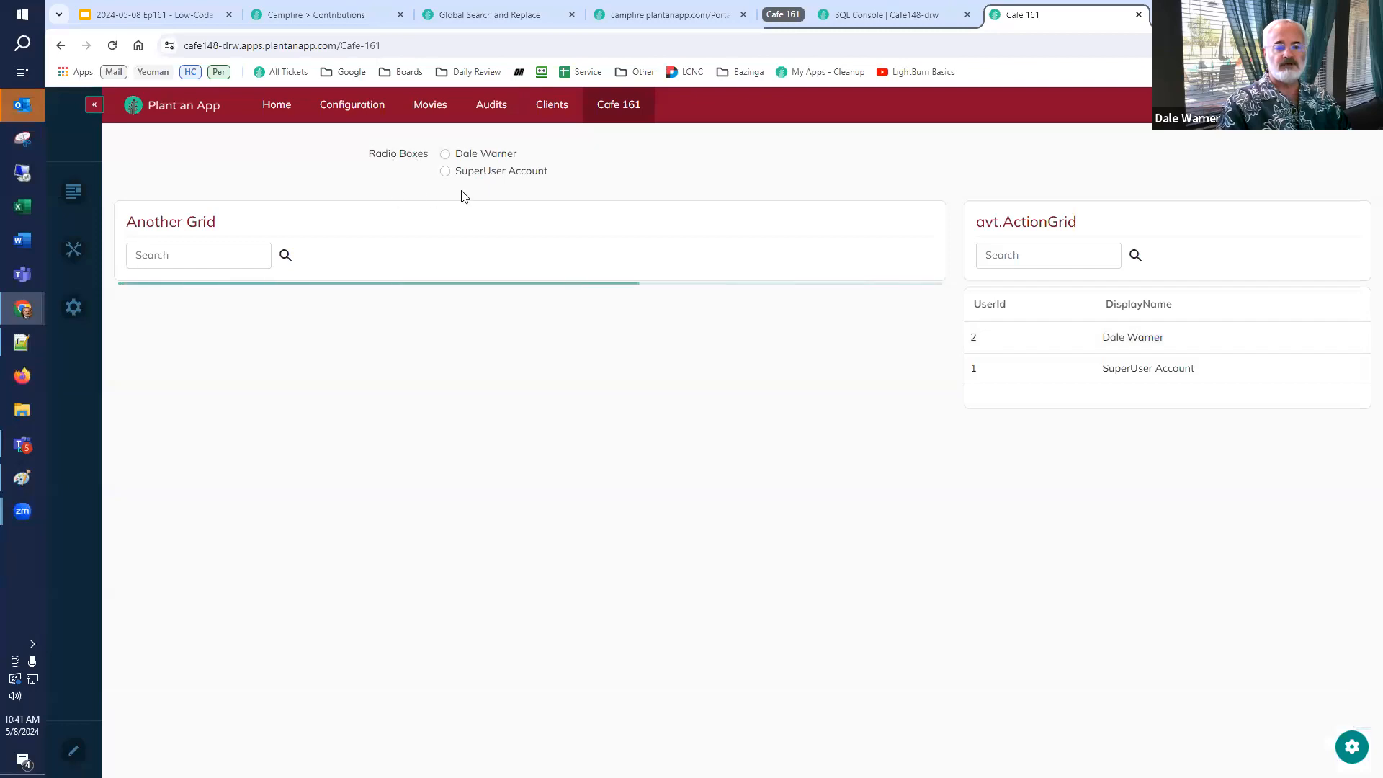
Open the avt.Action Form's RadioBoxes field to check its data source Url, then close the form builder.
{"action": "left_click", "coordinate": [1351, 747]}
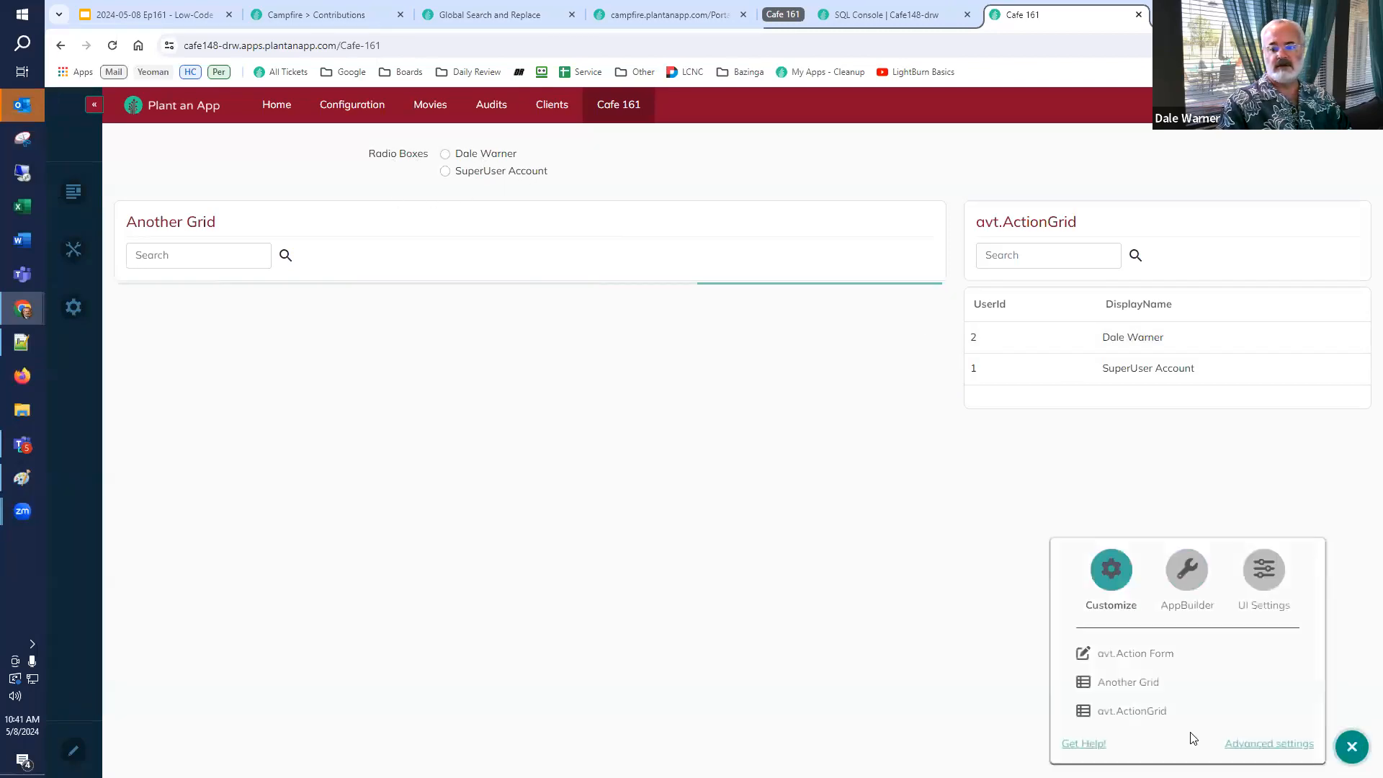
{"action": "left_click", "coordinate": [1113, 653]}
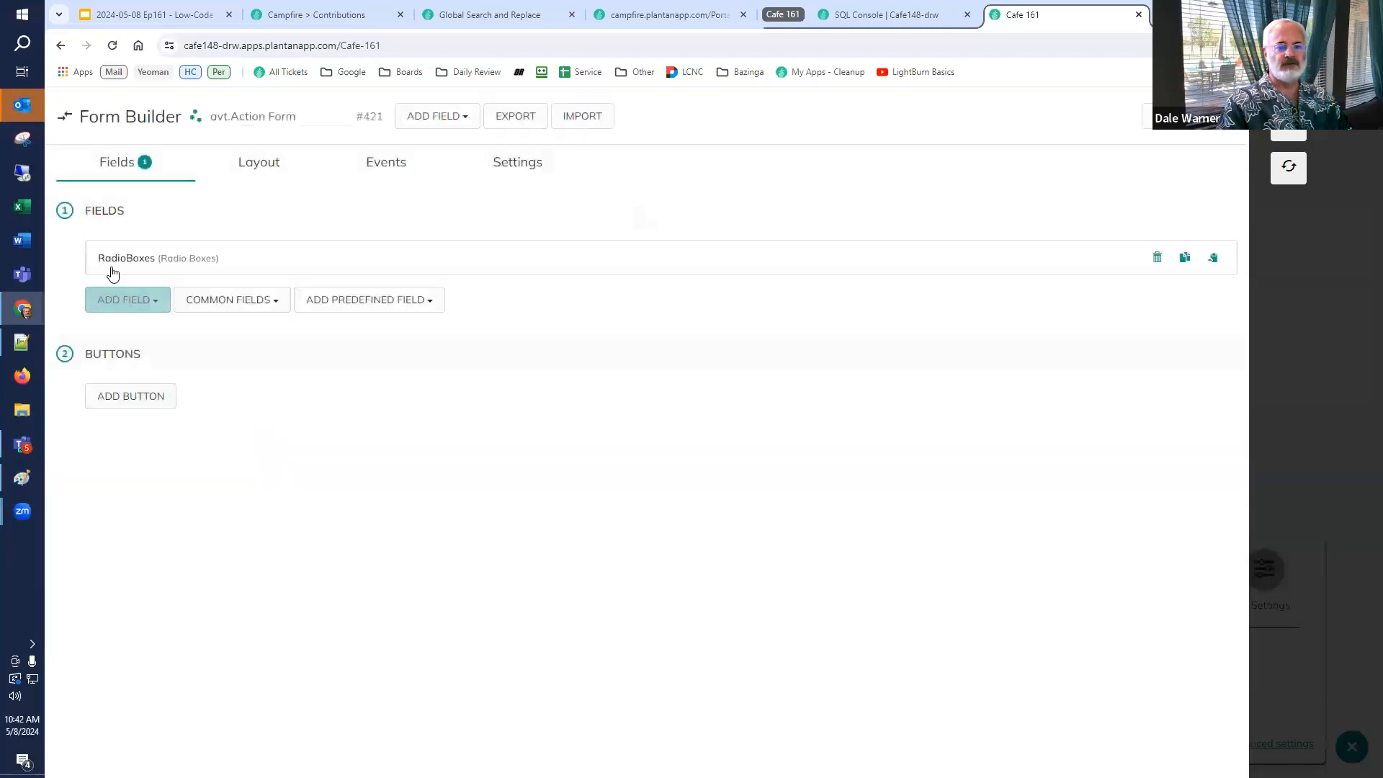
{"action": "left_click", "coordinate": [126, 279]}
{"action": "scroll", "coordinate": [289, 425], "scroll_direction": "down", "scroll_amount": 5}
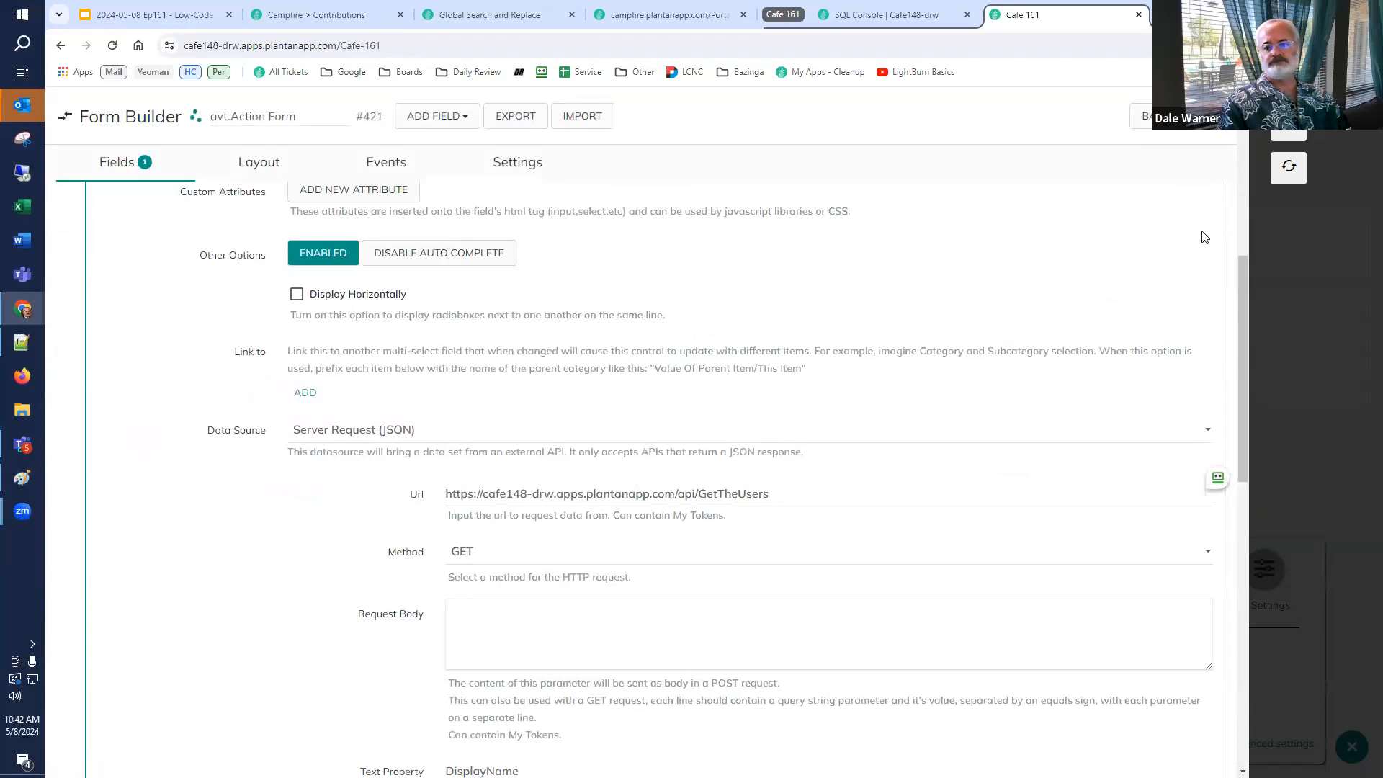
{"action": "left_click", "coordinate": [1288, 126]}
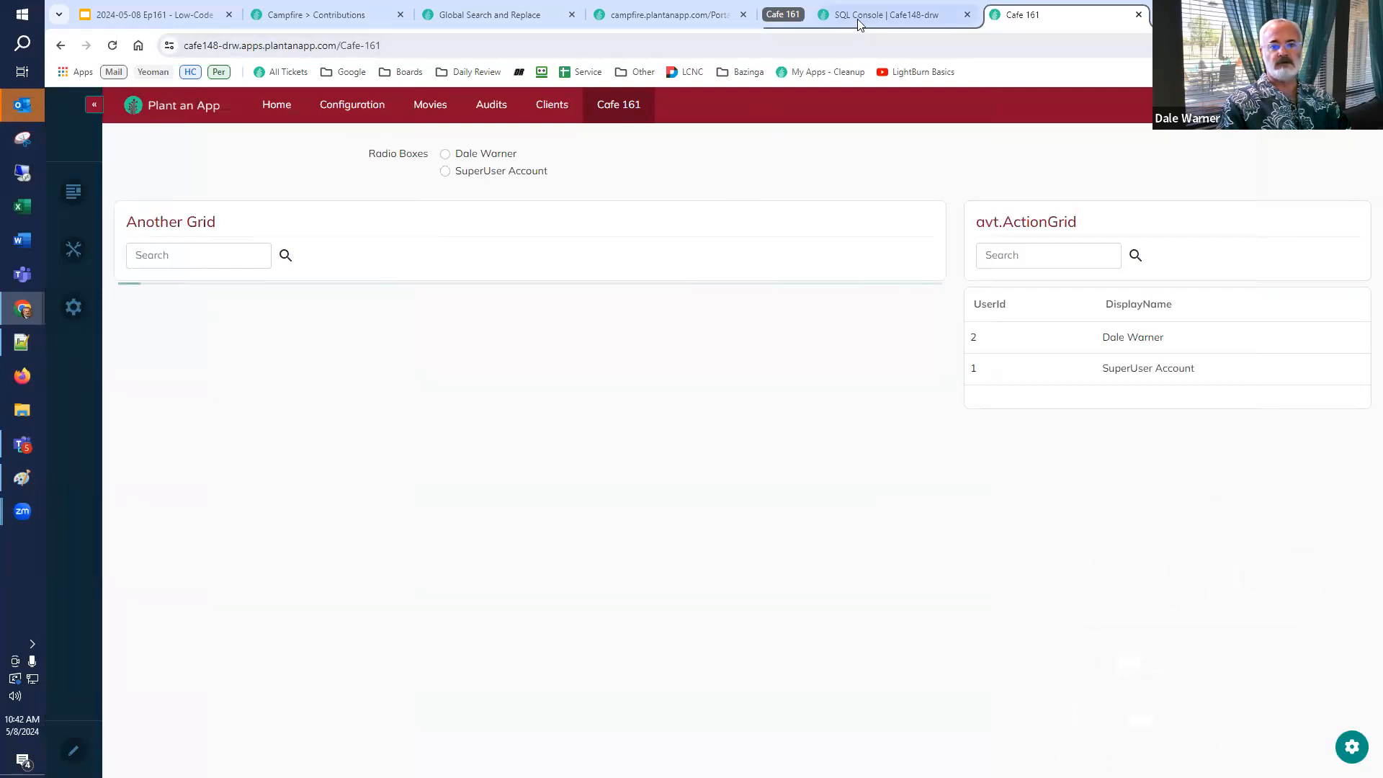
Select the UpdateSQL statement for the DnnSharp_ActionGrid_Settings table, leaving out the closing quote and comma.
{"action": "key", "text": "alt+Tab"}
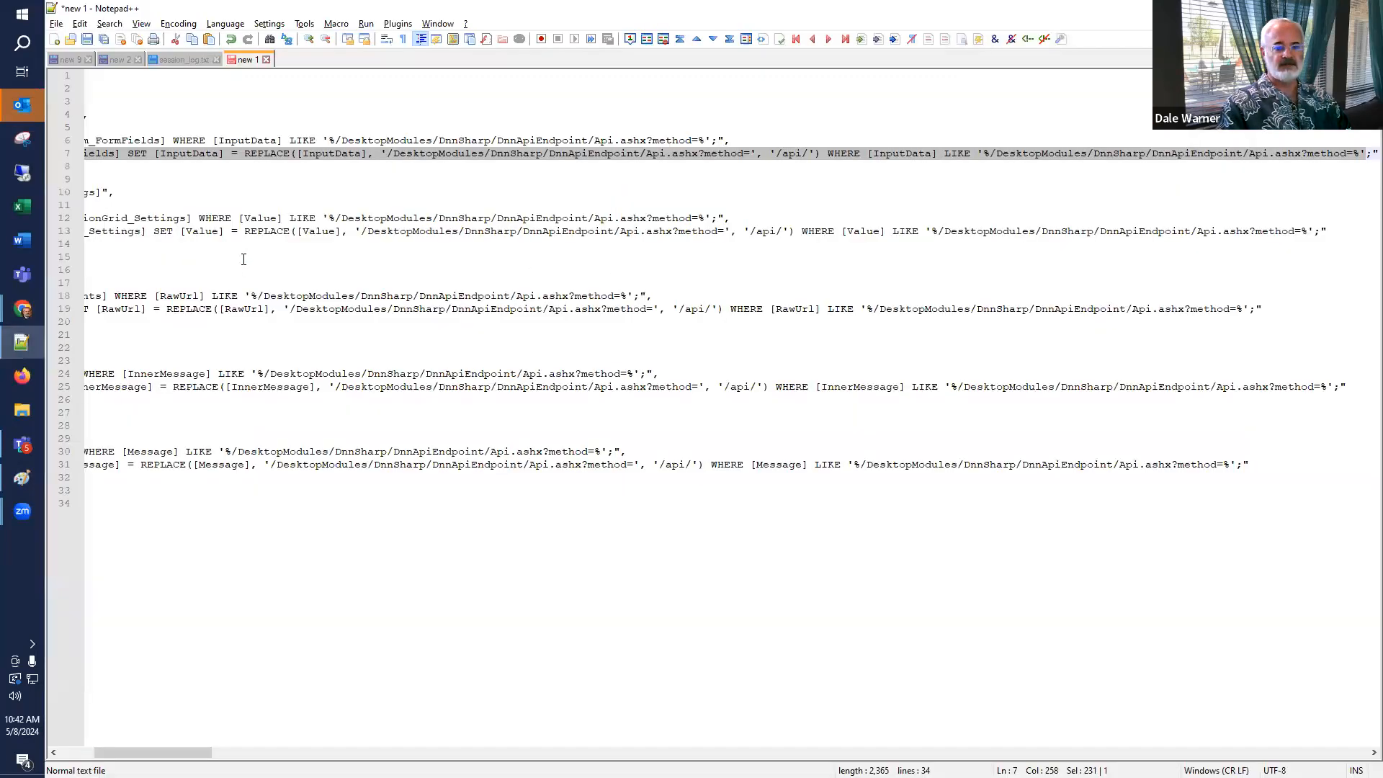
{"action": "left_click", "coordinate": [243, 260]}
{"action": "scroll", "coordinate": [243, 260], "scroll_direction": "left", "scroll_amount": 5}
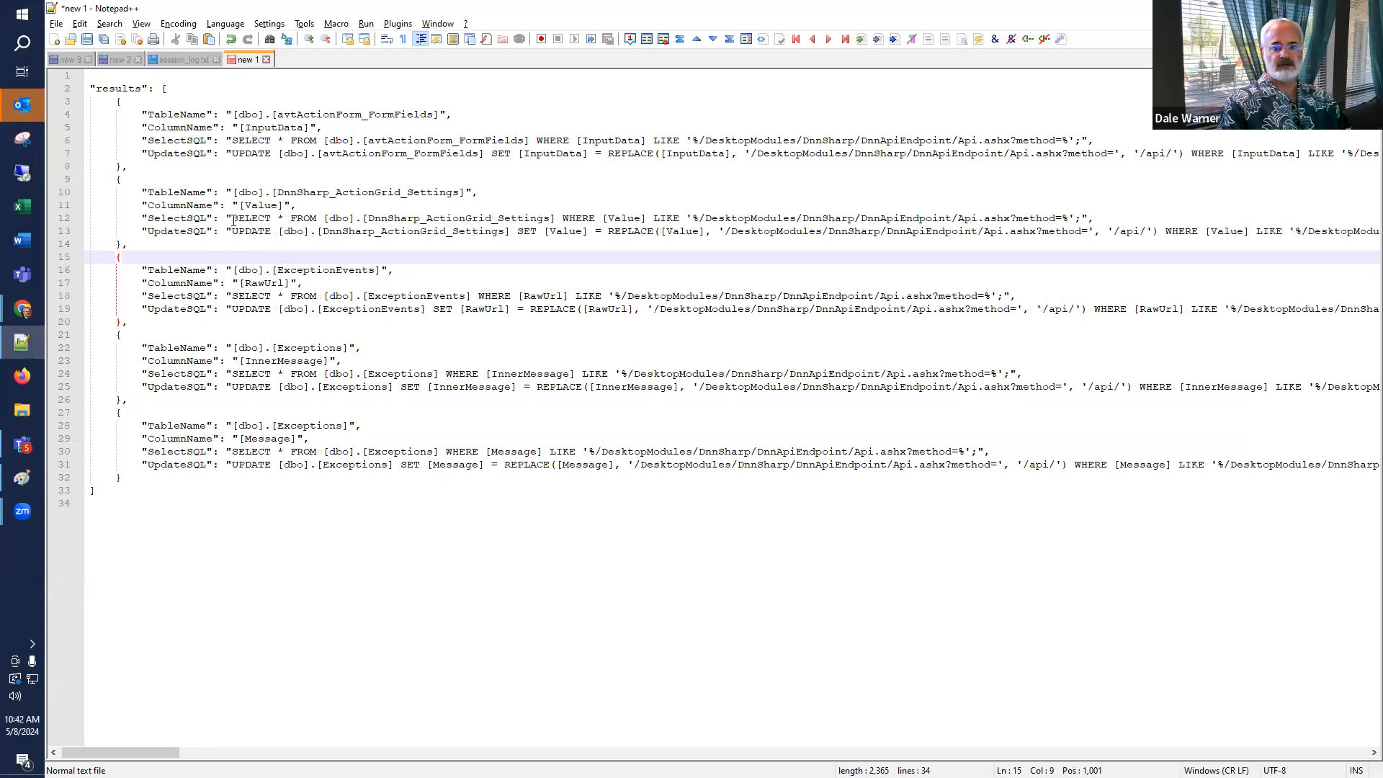
{"action": "left_click_drag", "start_coordinate": [232, 230], "coordinate": [1376, 231]}
{"action": "key", "text": "shift+Left"}
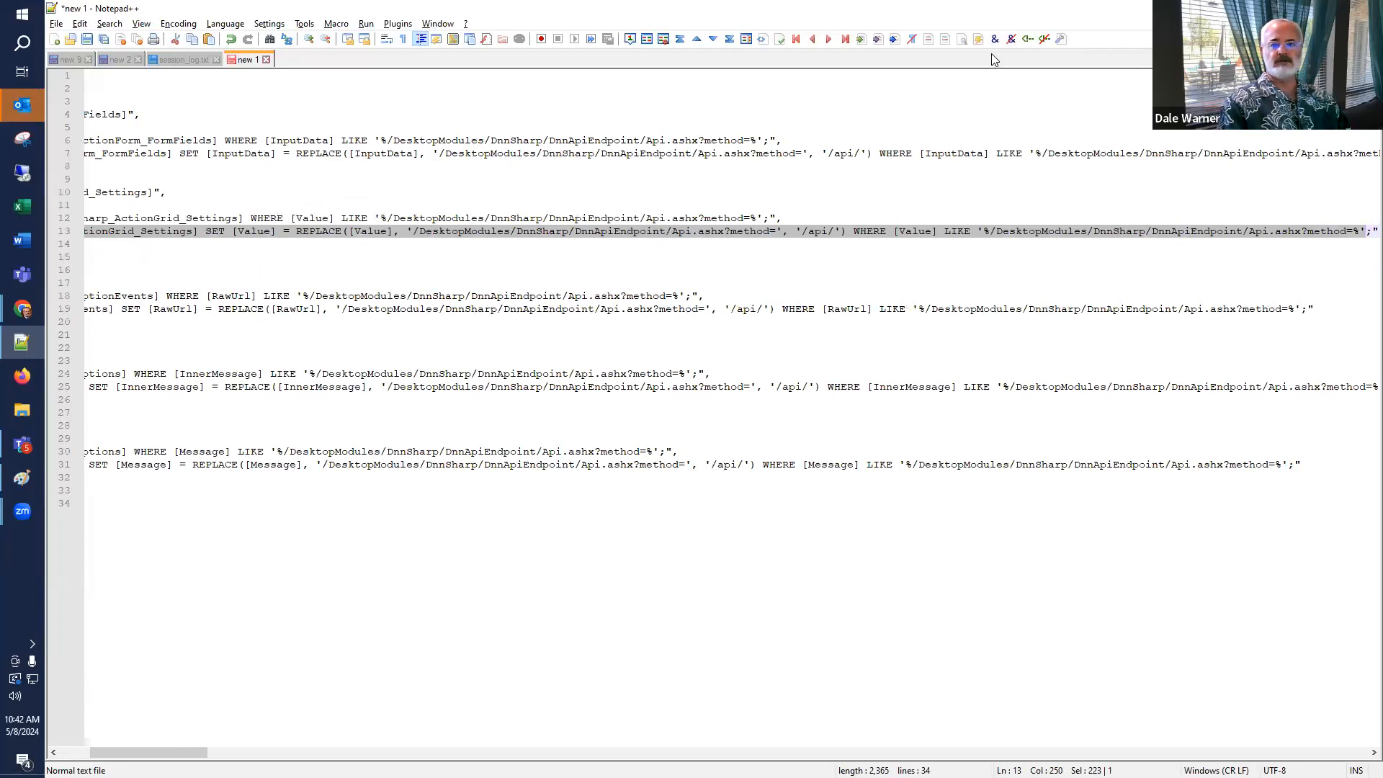
Paste the DnnSharp_ActionGrid_Settings UPDATE statement into the SQL Console, split it onto separate UPDATE, SET and WHERE lines, and run it.
{"action": "key", "text": "alt+Tab"}
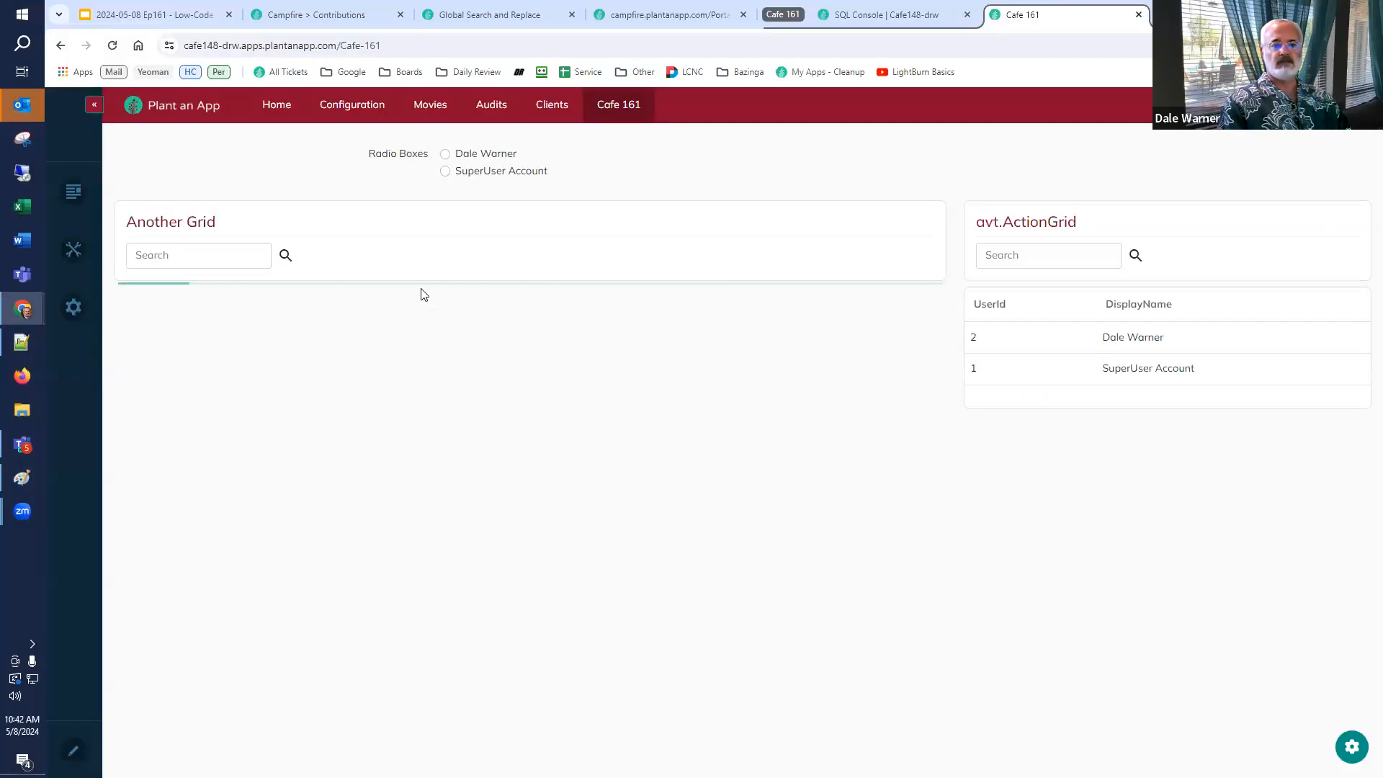
{"action": "left_click", "coordinate": [916, 14]}
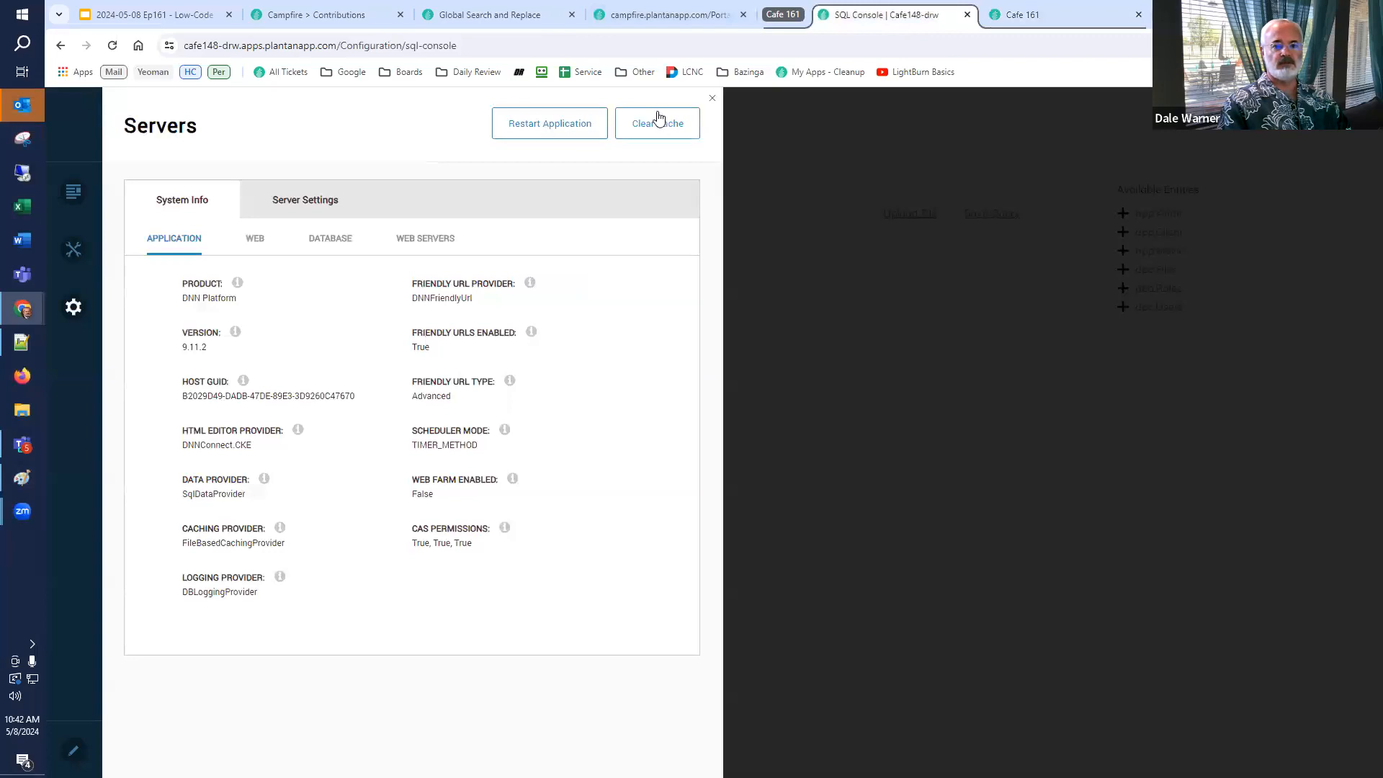
{"action": "left_click", "coordinate": [713, 98]}
{"action": "left_click", "coordinate": [413, 335]}
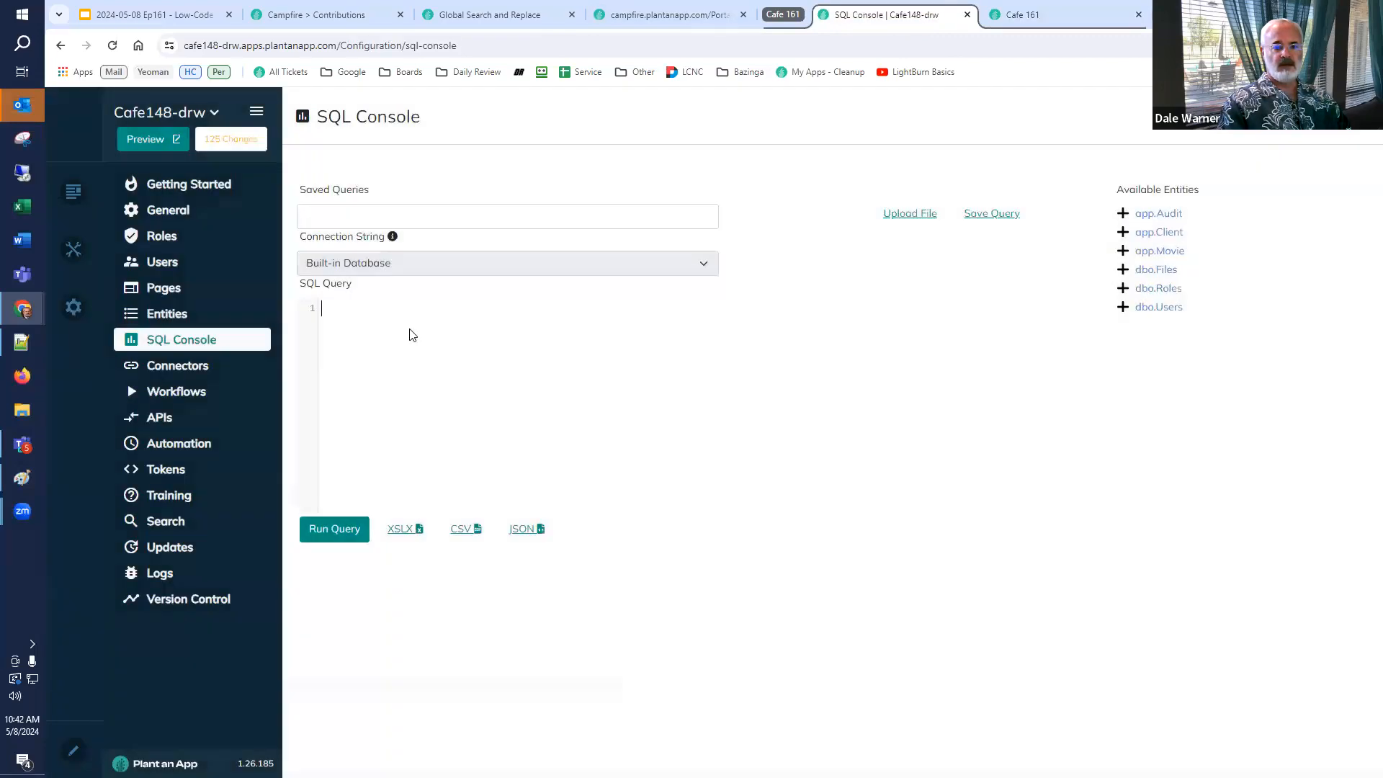
{"action": "key", "text": "ctrl+v"}
{"action": "key", "text": "Home"}
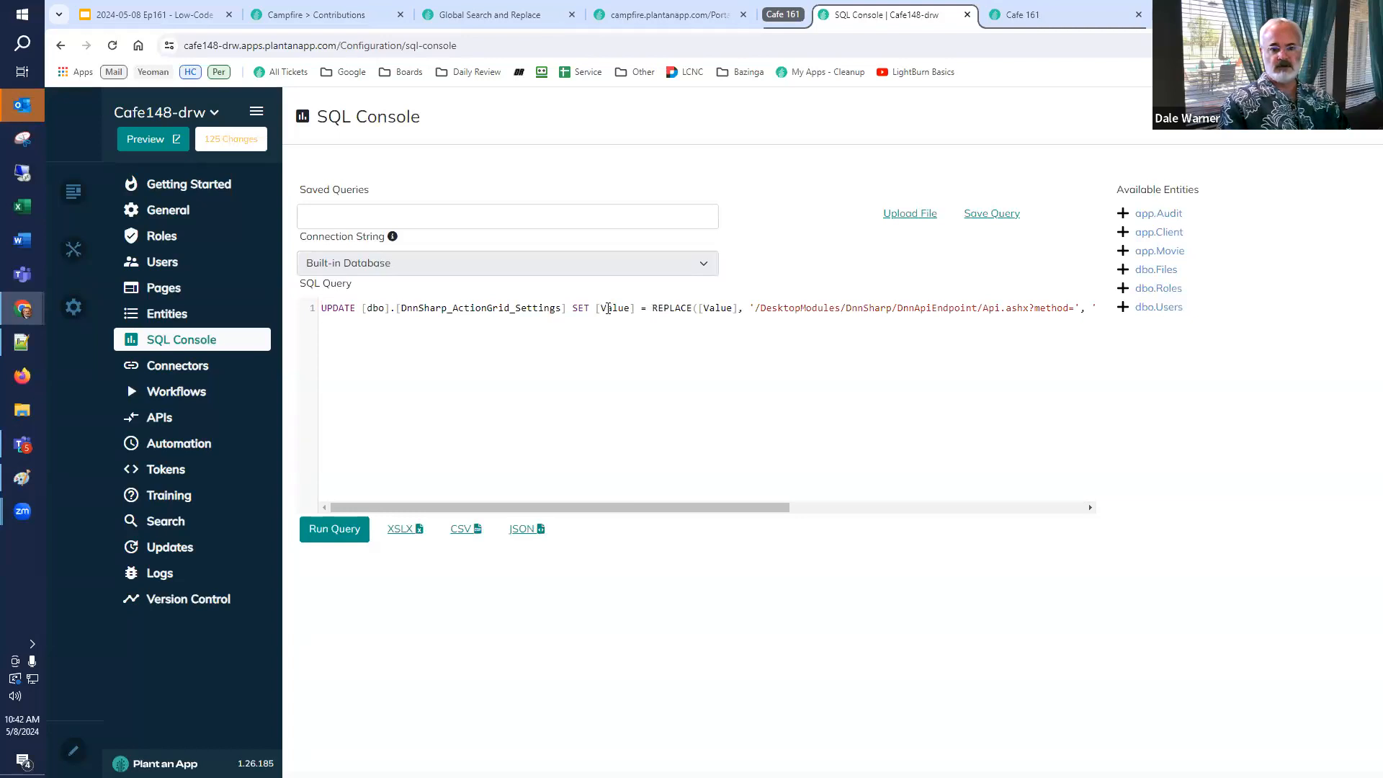
{"action": "key", "text": "Return"}
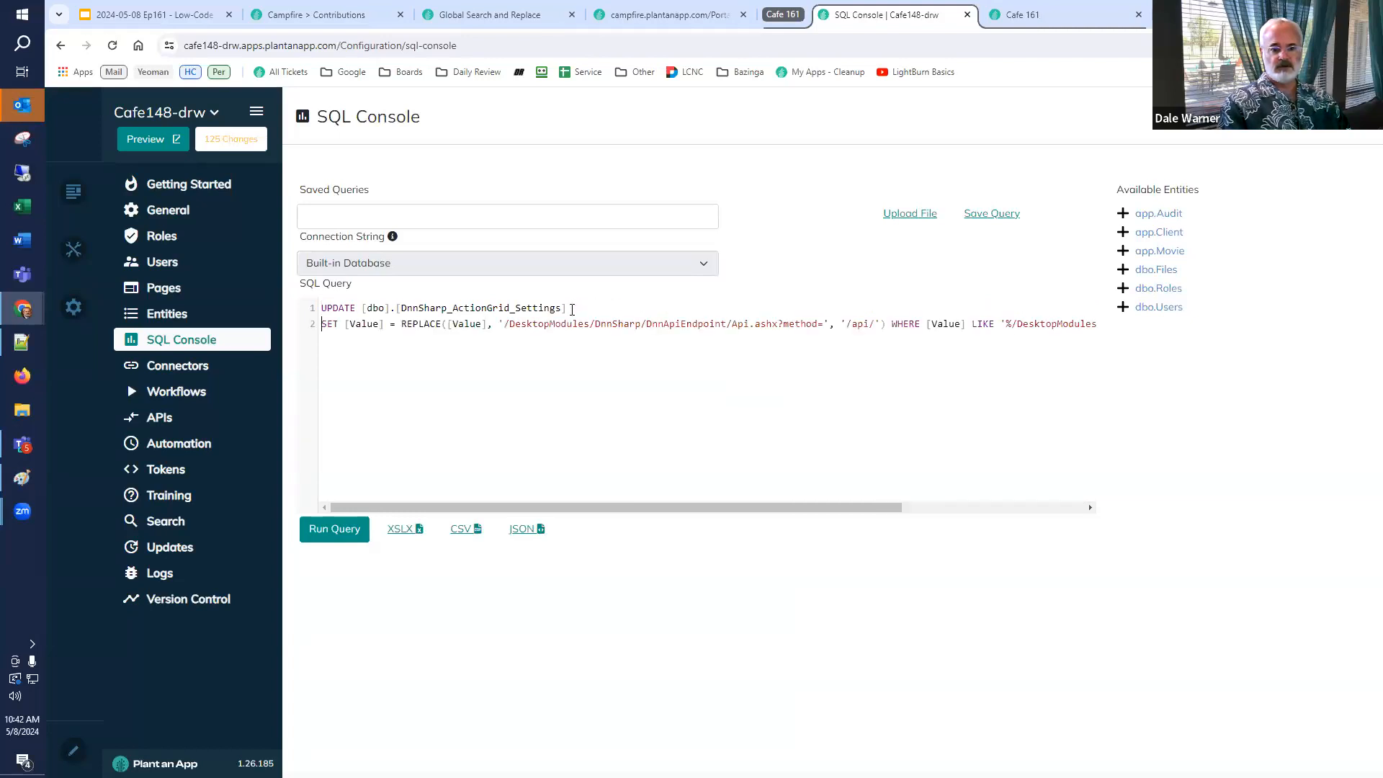
{"action": "left_click", "coordinate": [892, 324]}
{"action": "key", "text": "Return"}
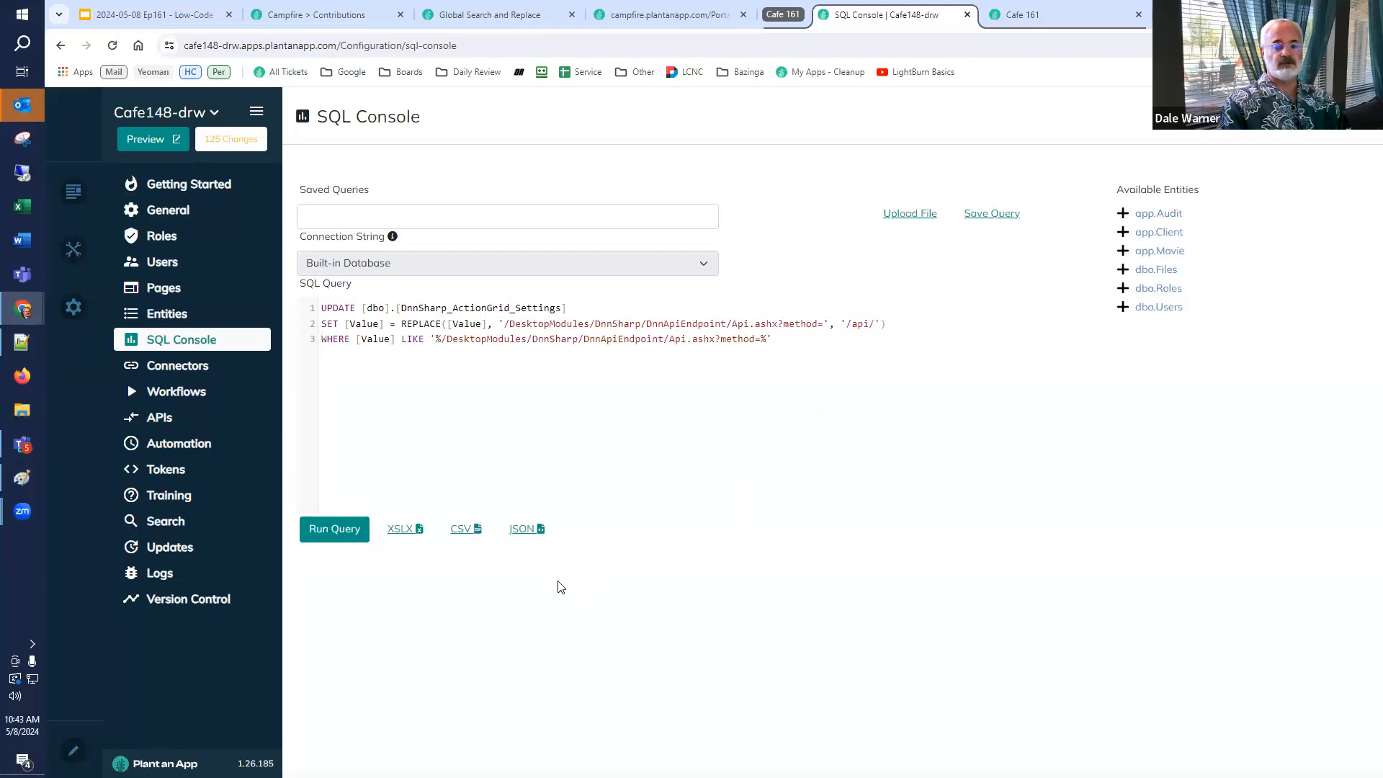
{"action": "left_click", "coordinate": [326, 529]}
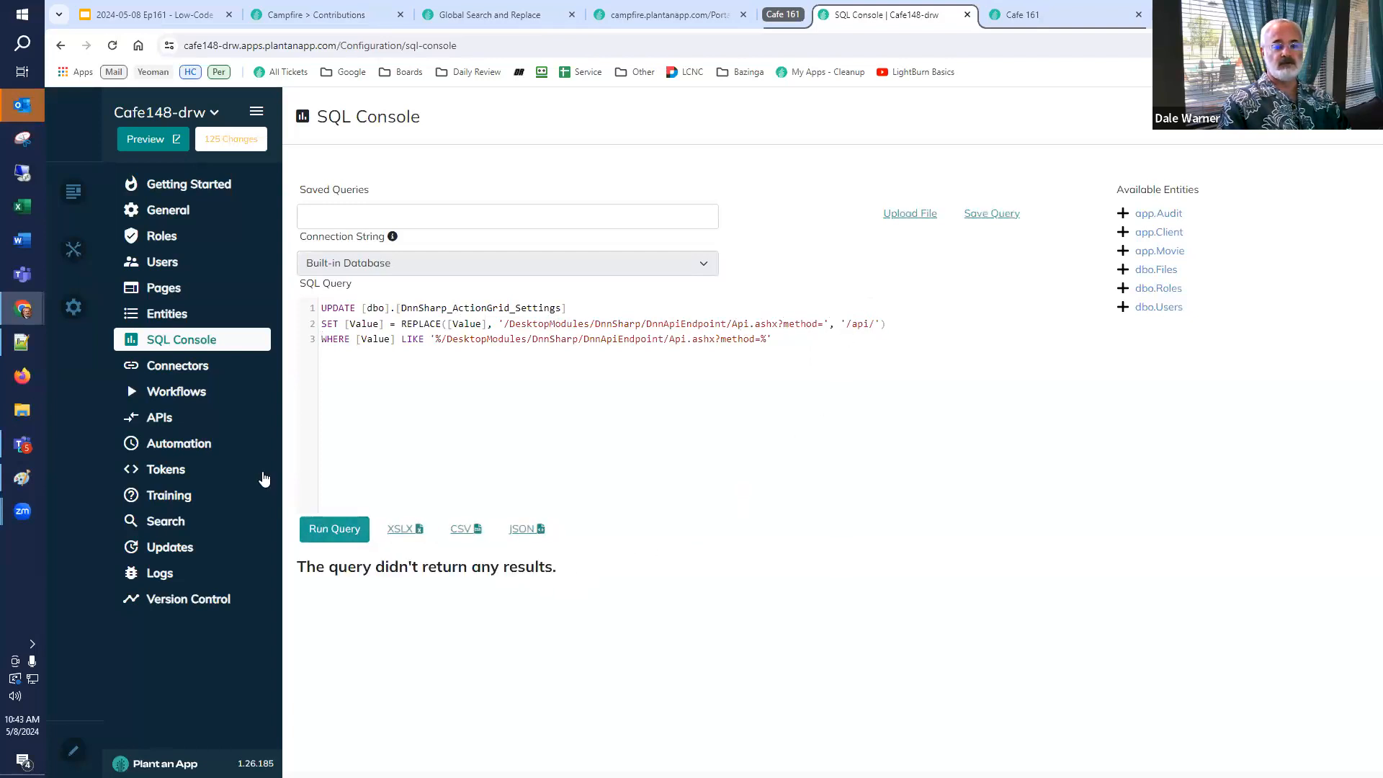
Clear the application cache from the Servers settings.
{"action": "mouse_move", "coordinate": [80, 310]}
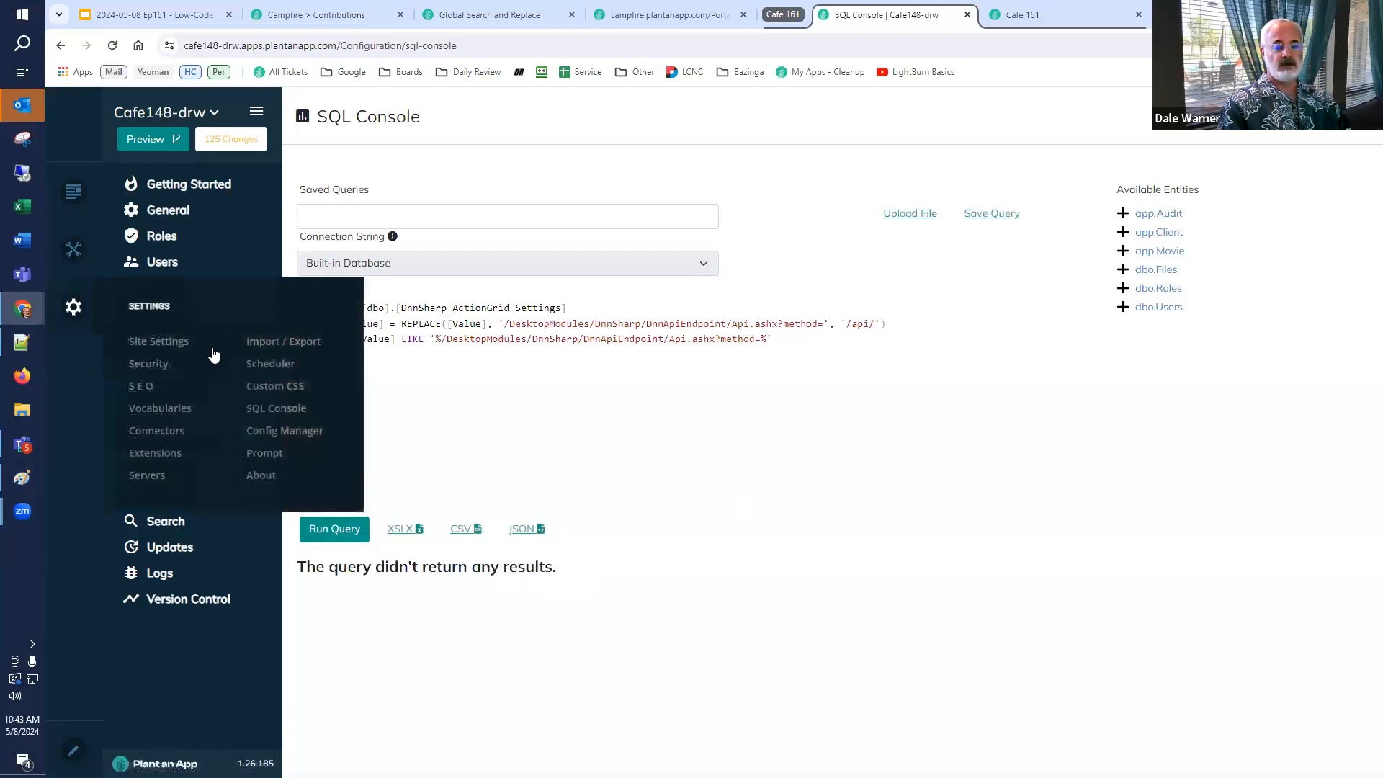
{"action": "left_click", "coordinate": [173, 474]}
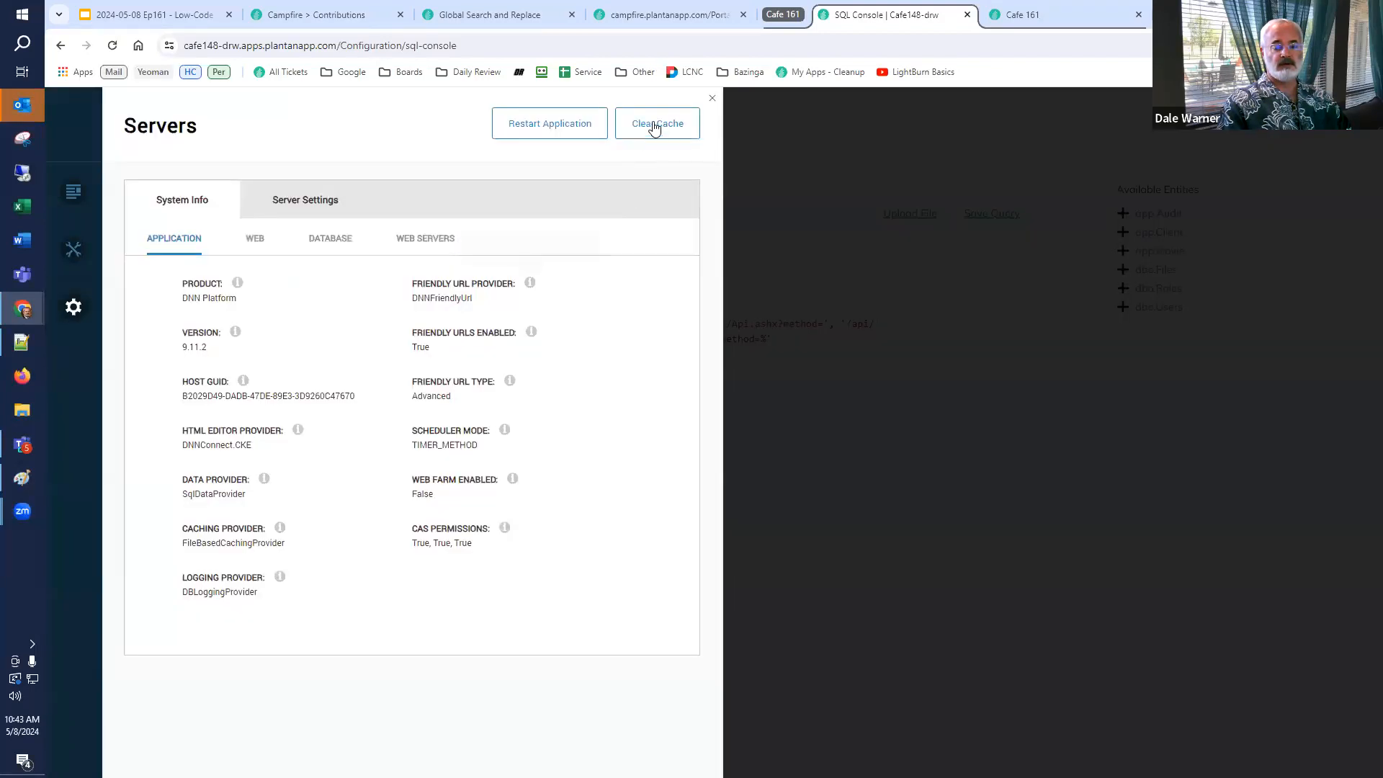
{"action": "left_click", "coordinate": [655, 127]}
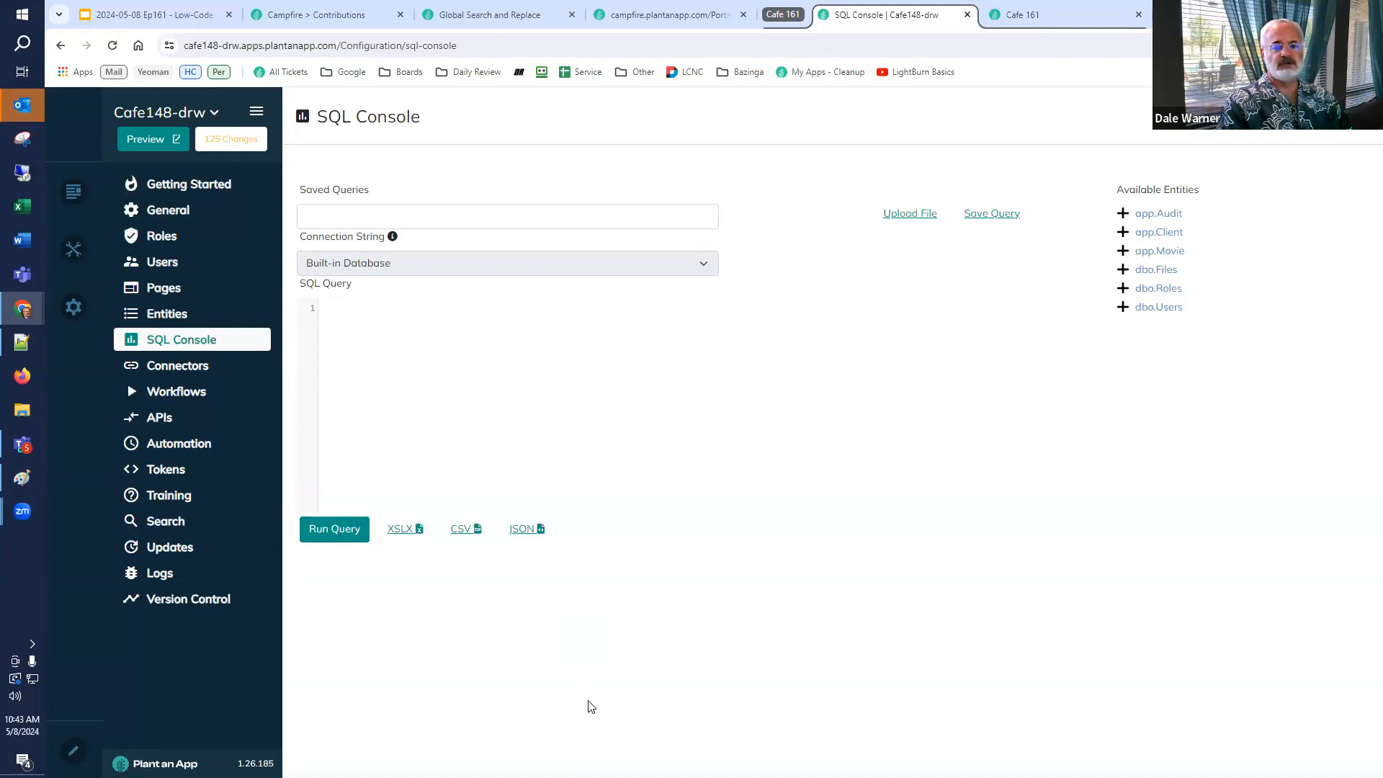
Reload the Cafe 161 page and open the avt.ActionGrid listing's data settings, then close them.
{"action": "left_click", "coordinate": [1027, 15]}
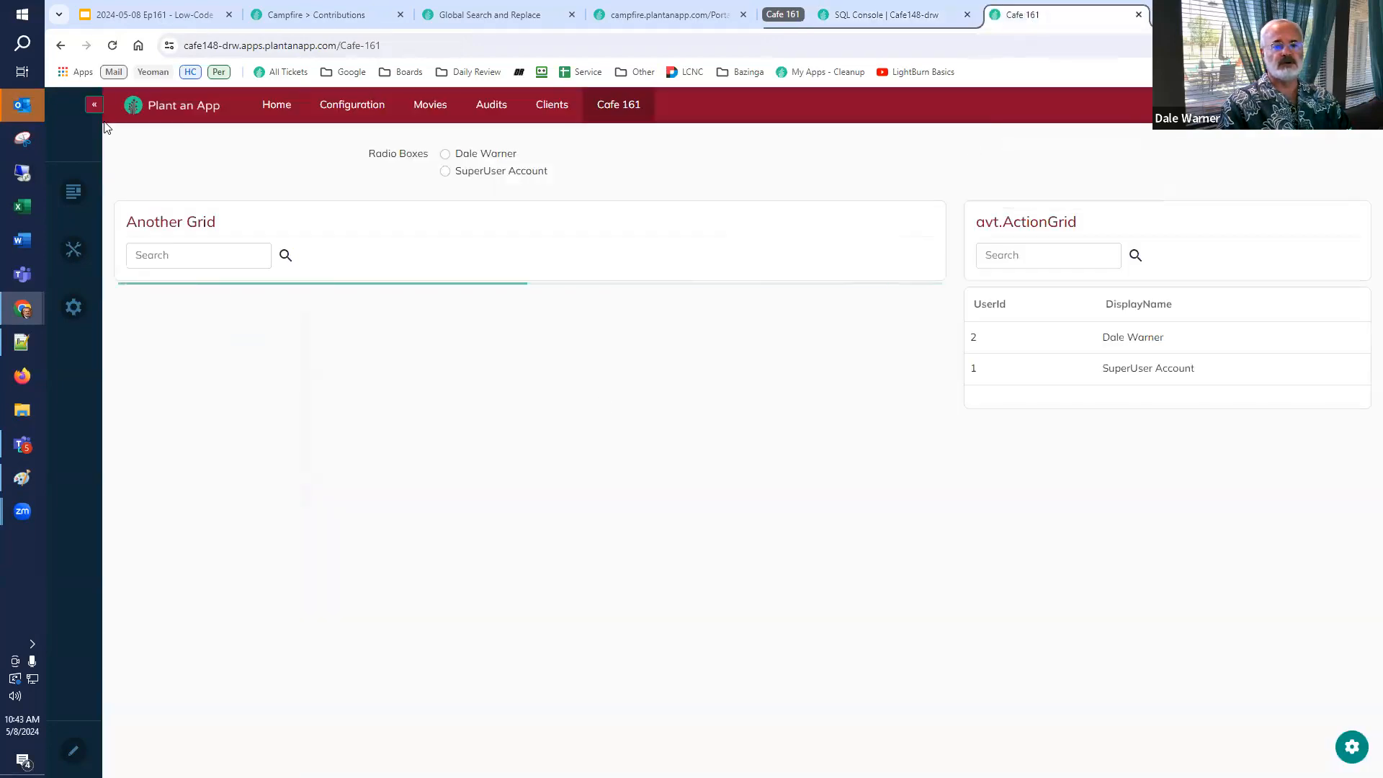
{"action": "left_click", "coordinate": [112, 46]}
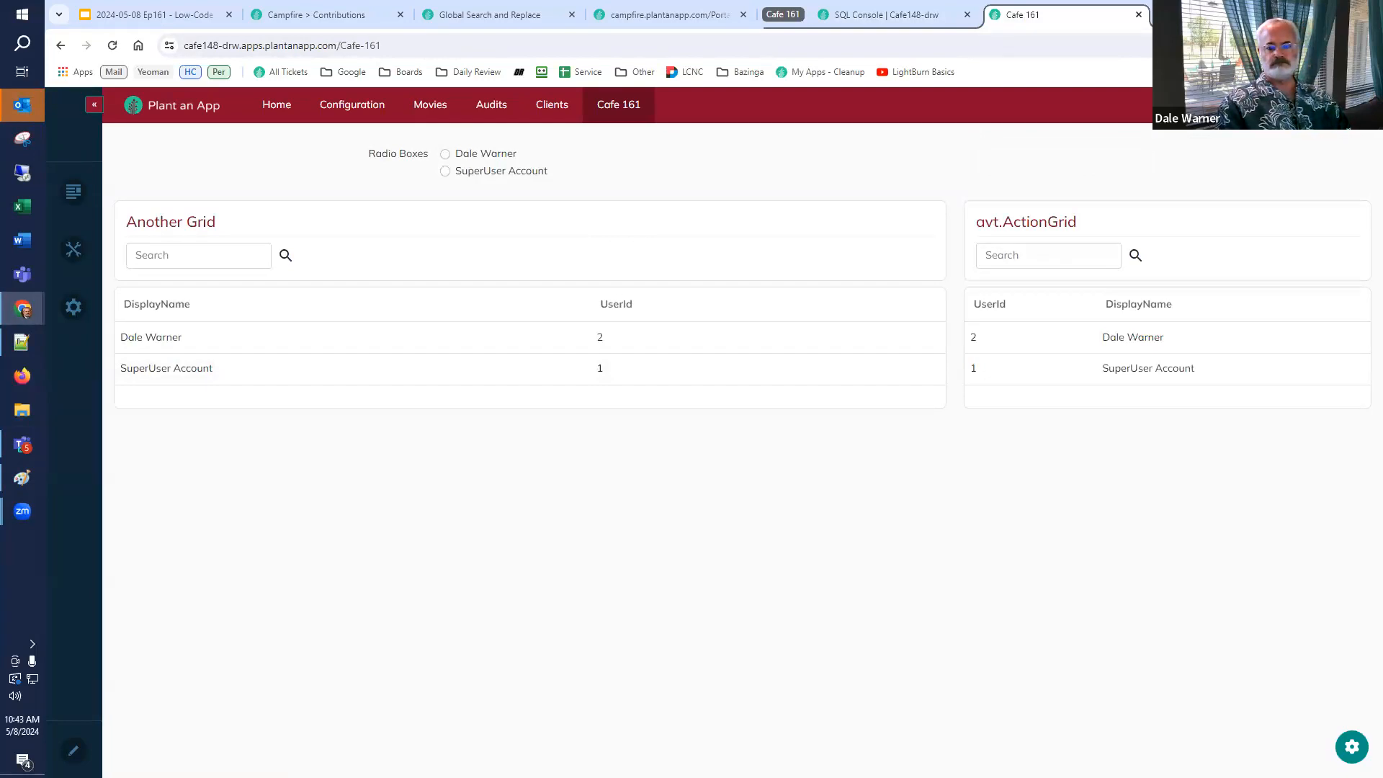
{"action": "left_click", "coordinate": [1352, 746]}
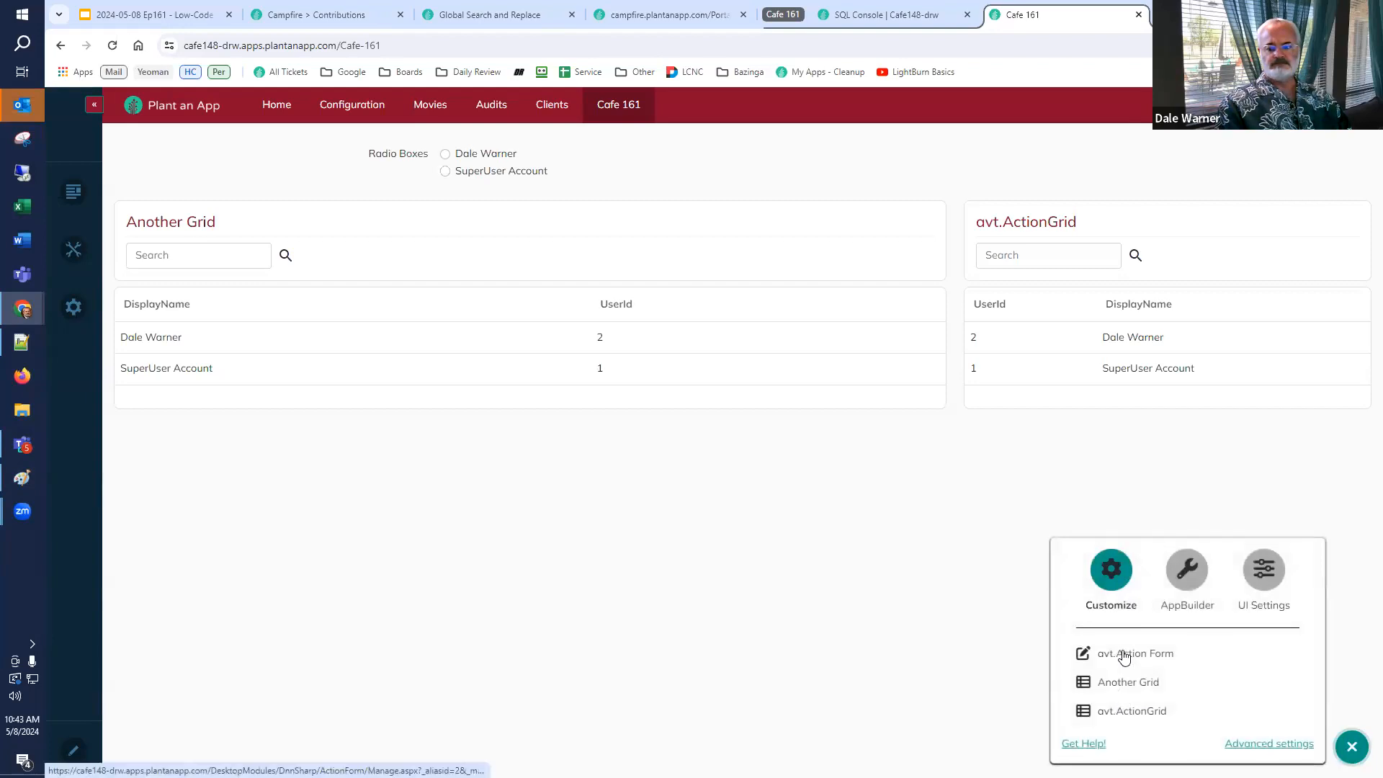
{"action": "left_click", "coordinate": [1113, 711]}
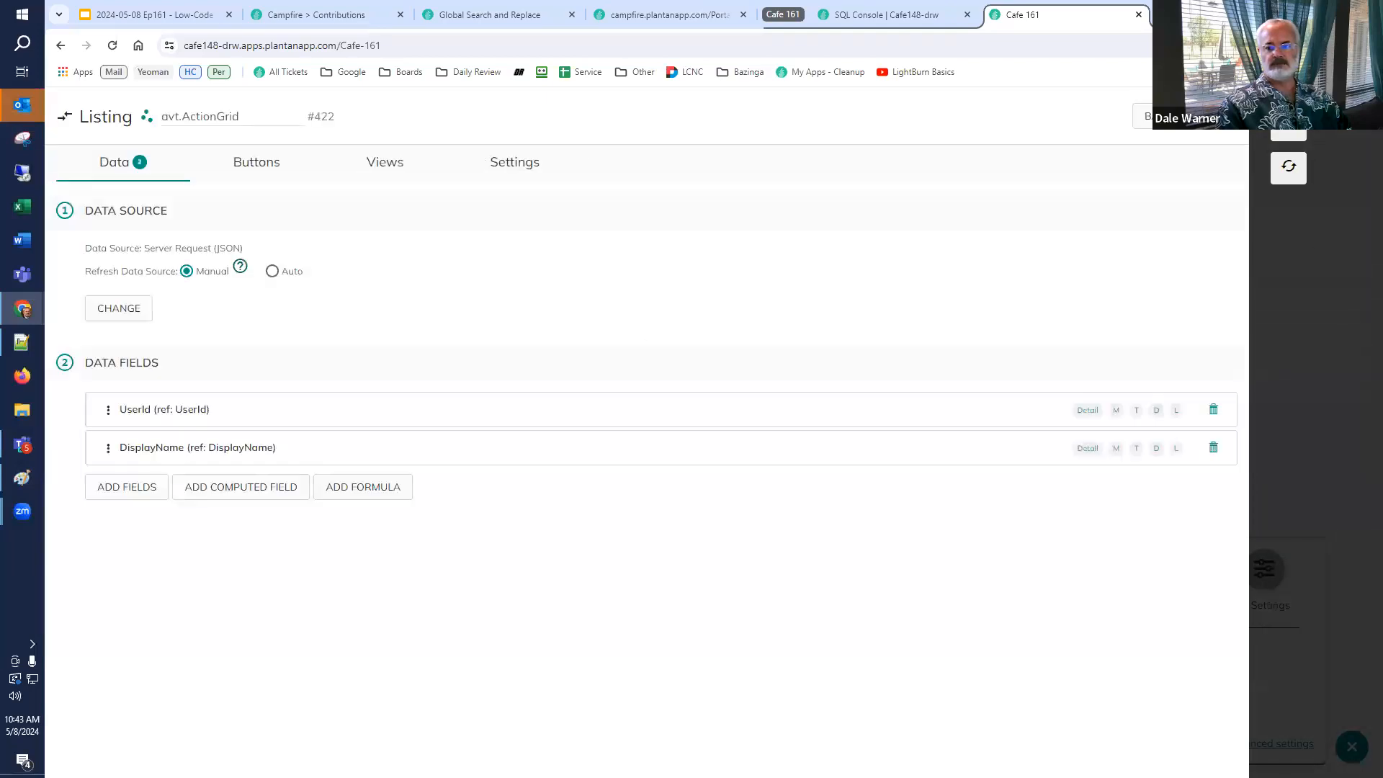
{"action": "left_click", "coordinate": [1348, 747]}
{"action": "left_click", "coordinate": [1346, 747]}
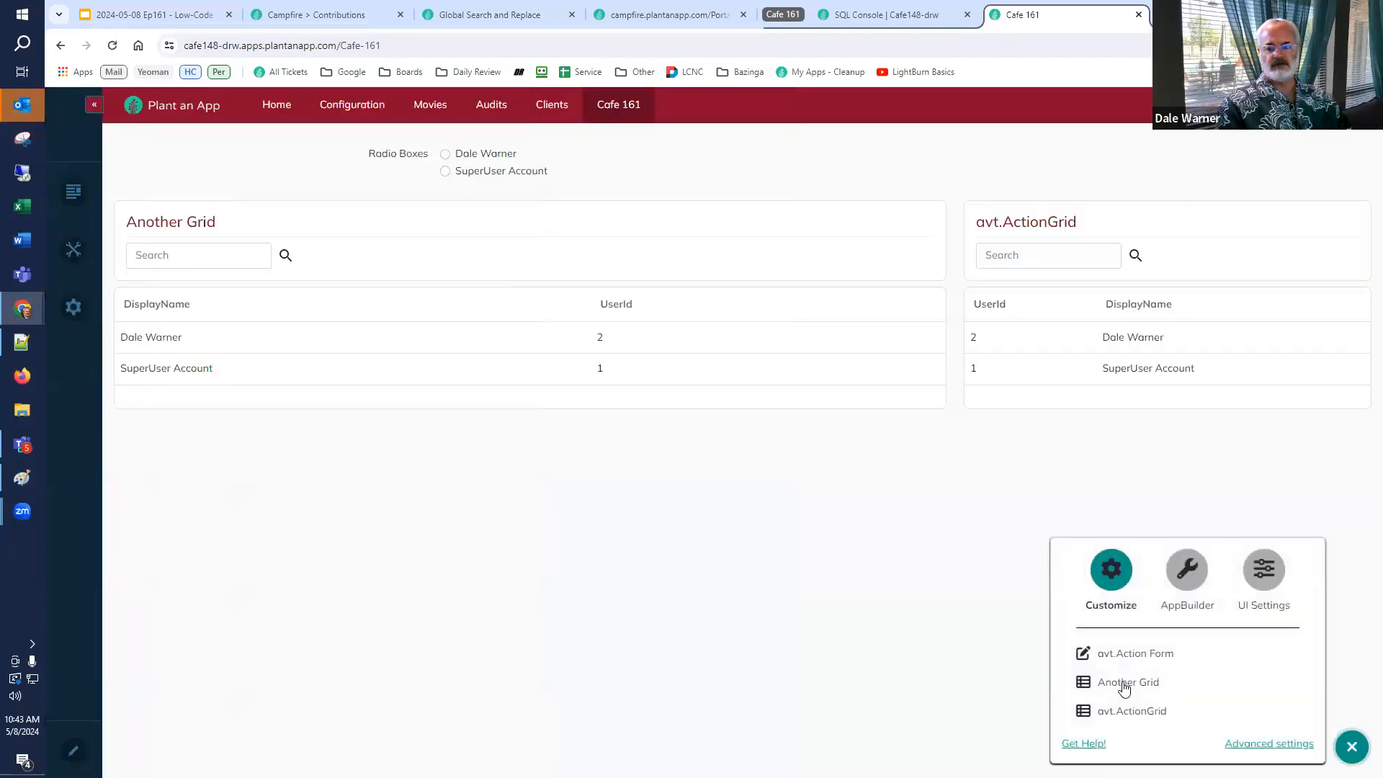
Open the Another Grid listing's data source to check its Url, then close the listing settings.
{"action": "left_click", "coordinate": [1121, 682]}
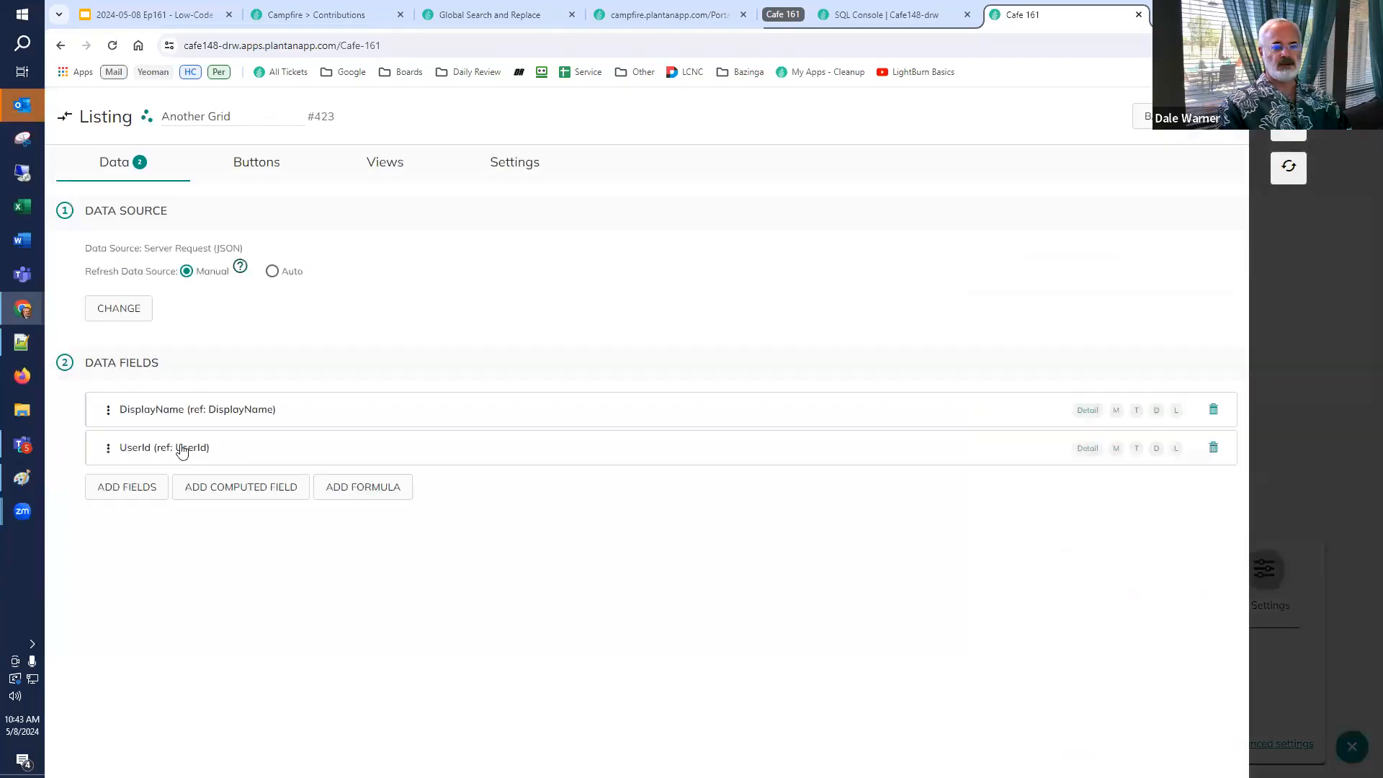
{"action": "left_click", "coordinate": [128, 308]}
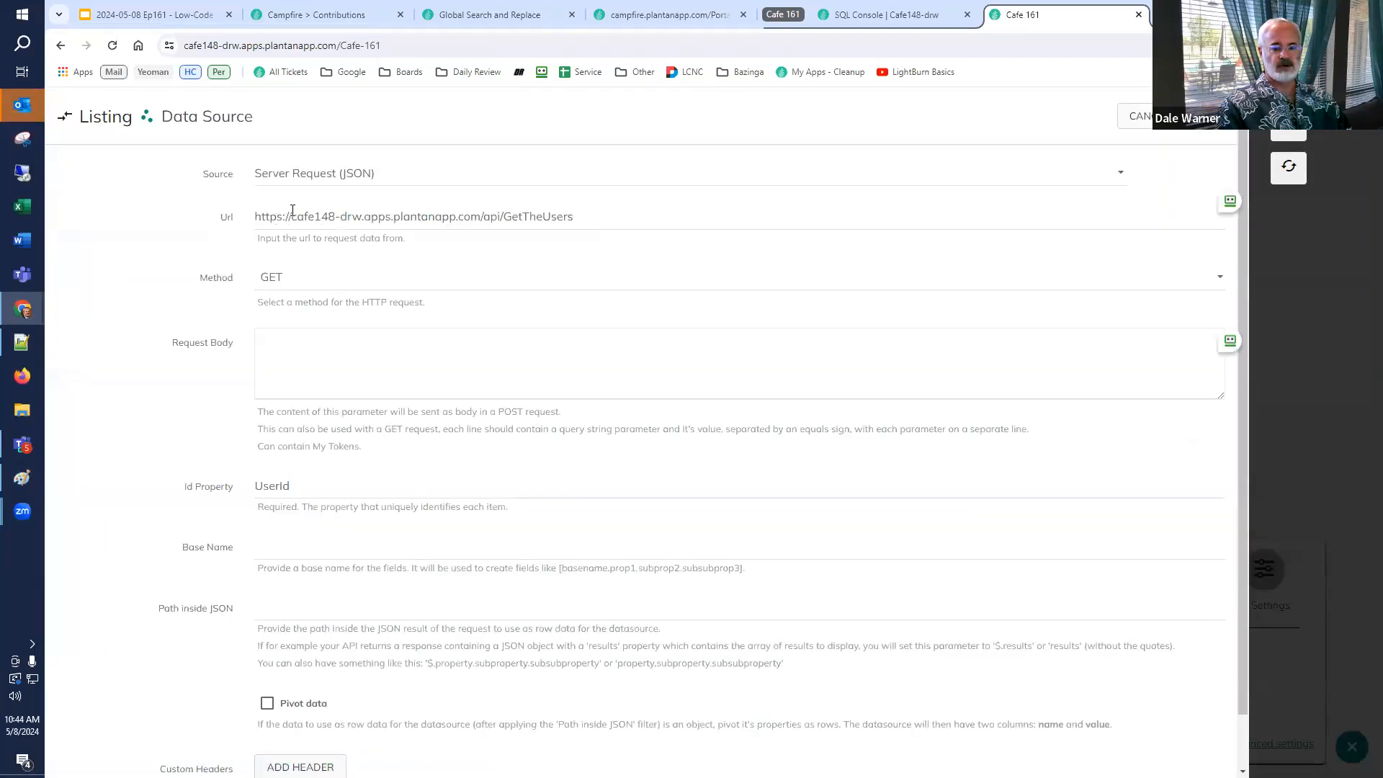
{"action": "left_click", "coordinate": [1289, 125]}
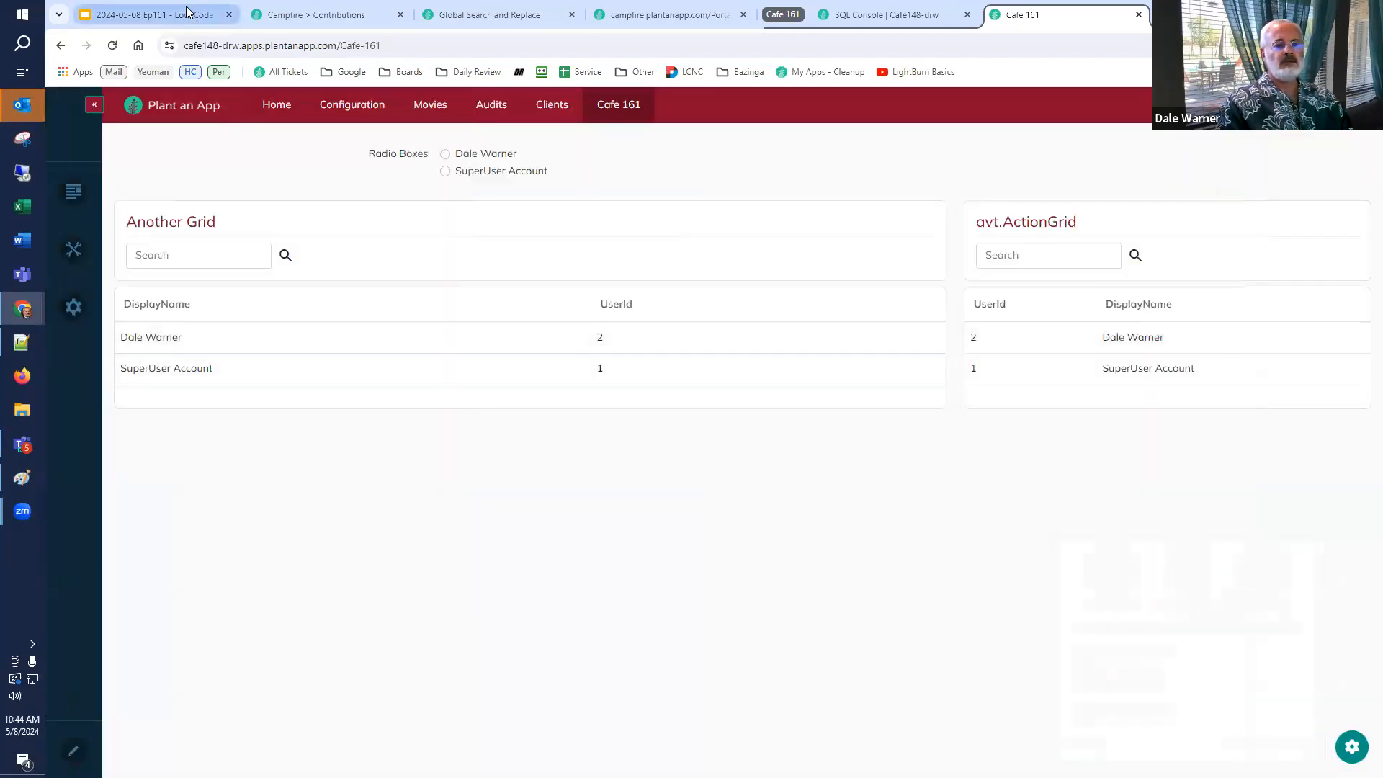
Switch to the Low-Code Café presentation and move to slide 38 on removing the hard-coded domain URL.
{"action": "left_click", "coordinate": [151, 14]}
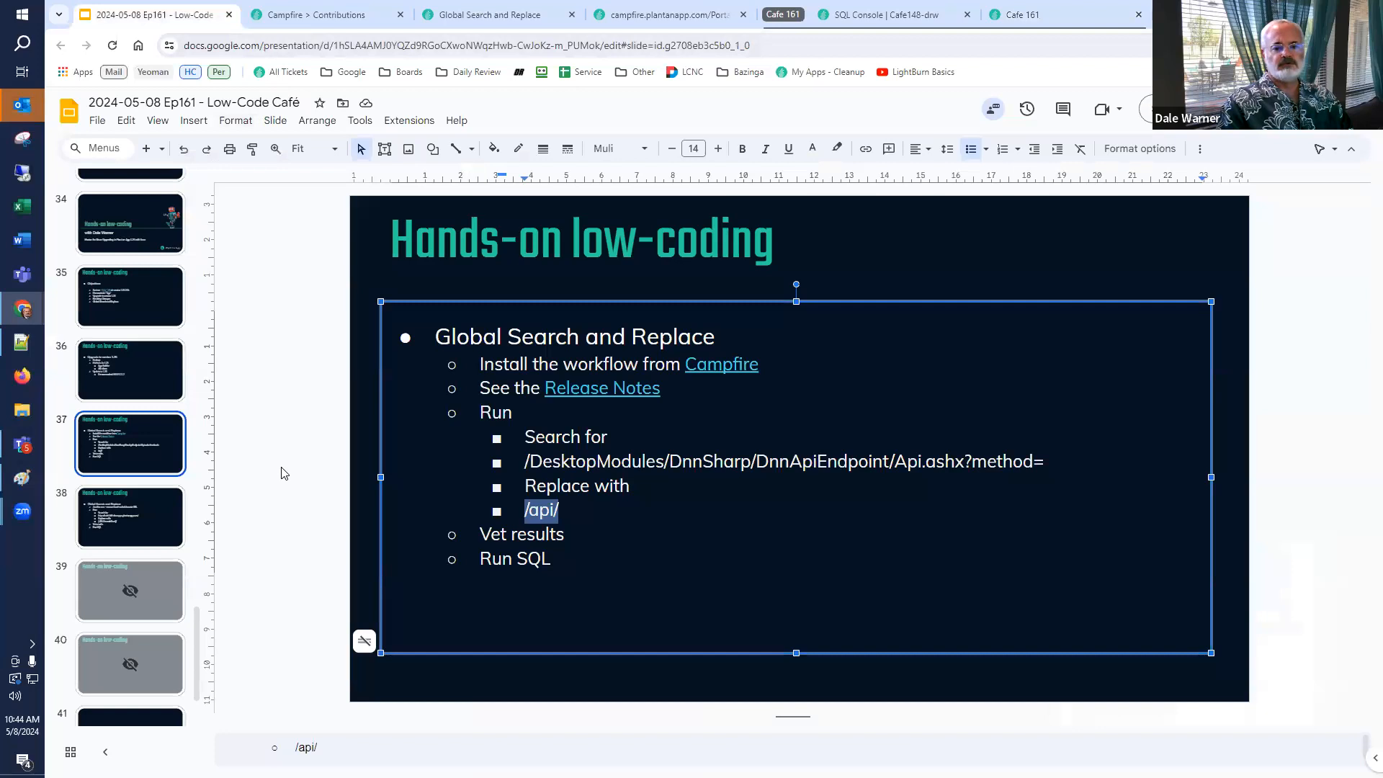
{"action": "left_click", "coordinate": [285, 473]}
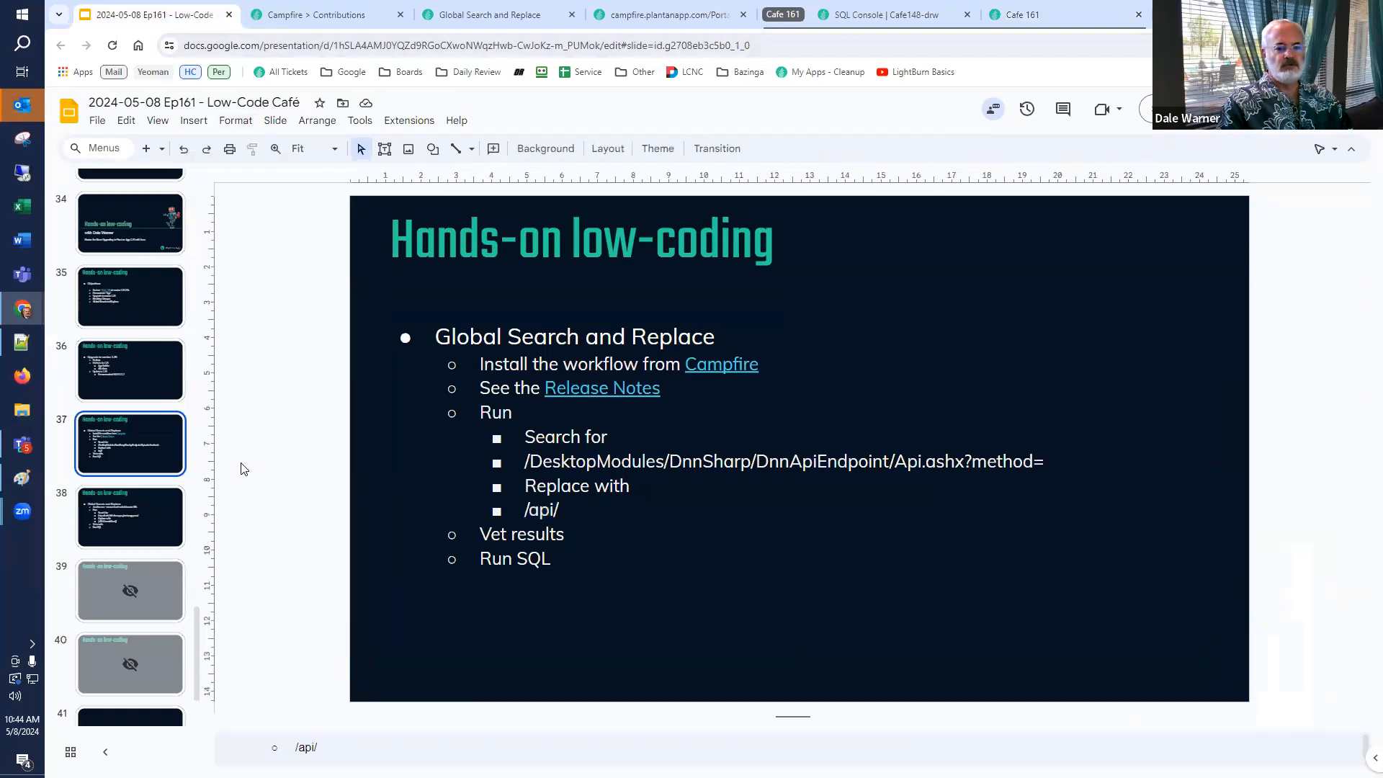
{"action": "left_click", "coordinate": [139, 517]}
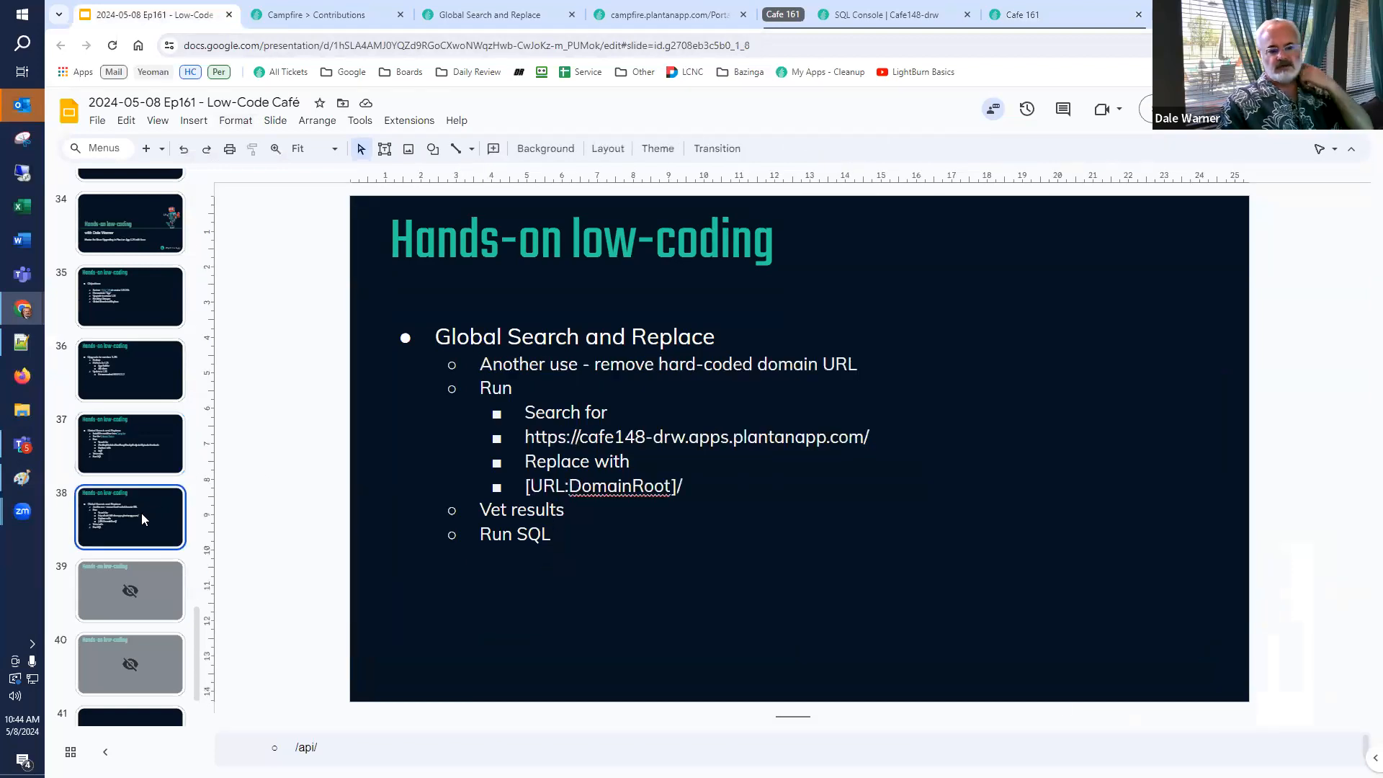
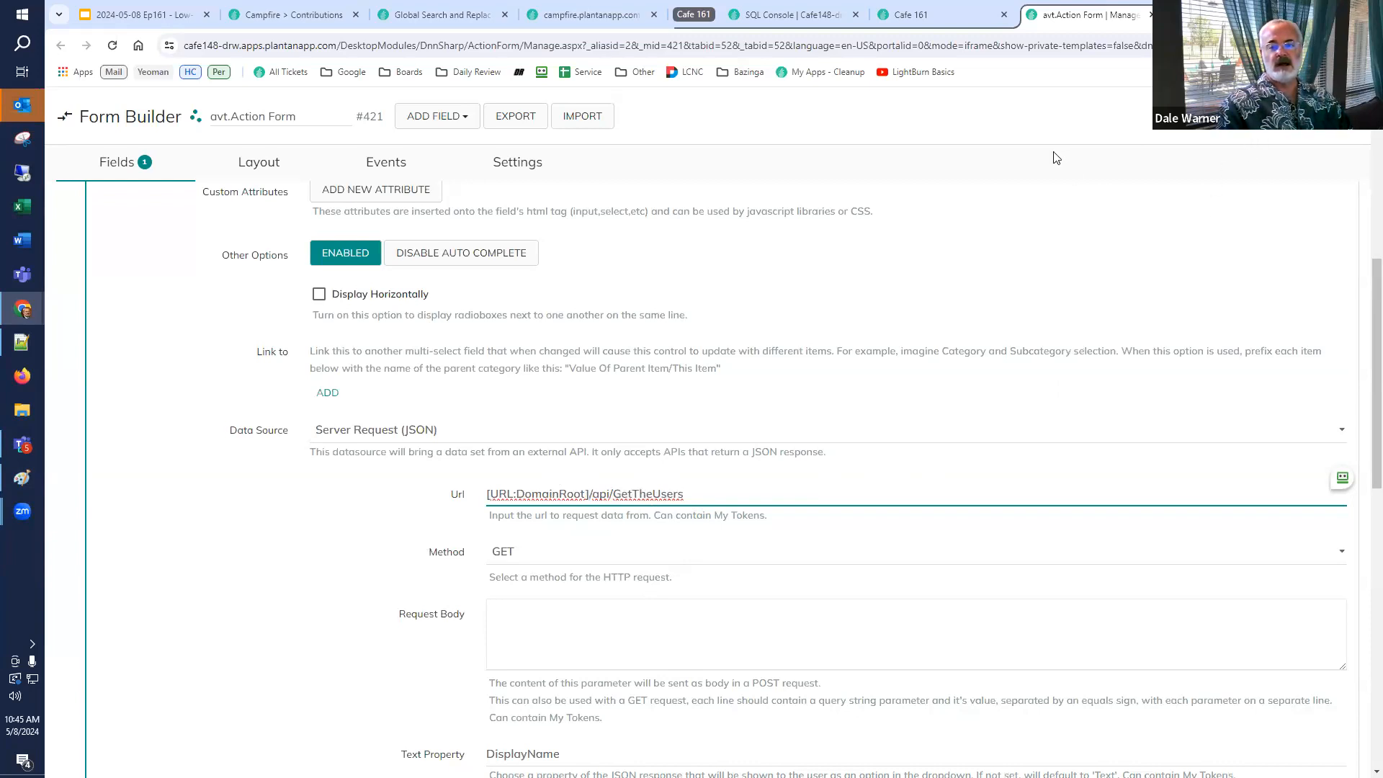
Close the form builder tab and test the [URL:DomainRoot] token in the Tokens test panel.
{"action": "left_click", "coordinate": [1151, 14]}
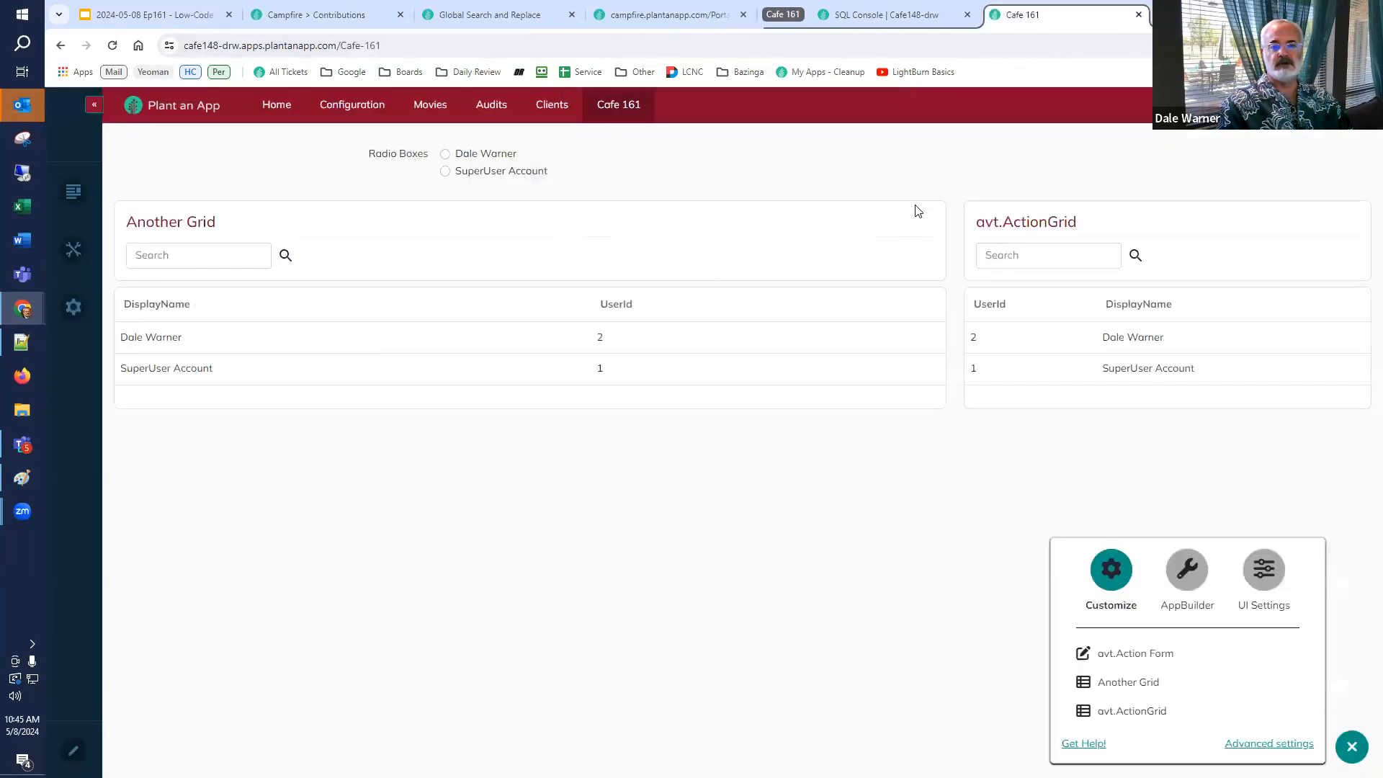
{"action": "left_click", "coordinate": [872, 19]}
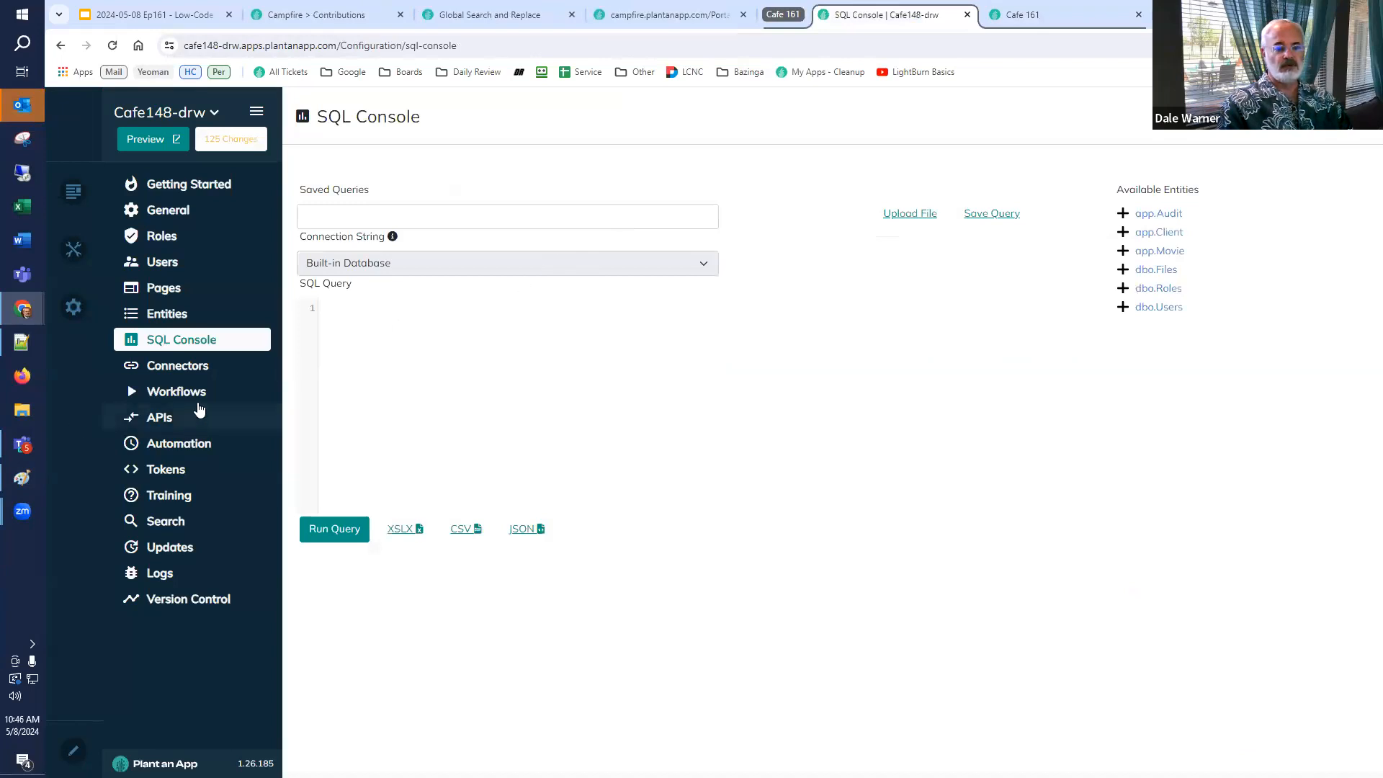
{"action": "left_click", "coordinate": [166, 469]}
{"action": "left_click", "coordinate": [577, 766]}
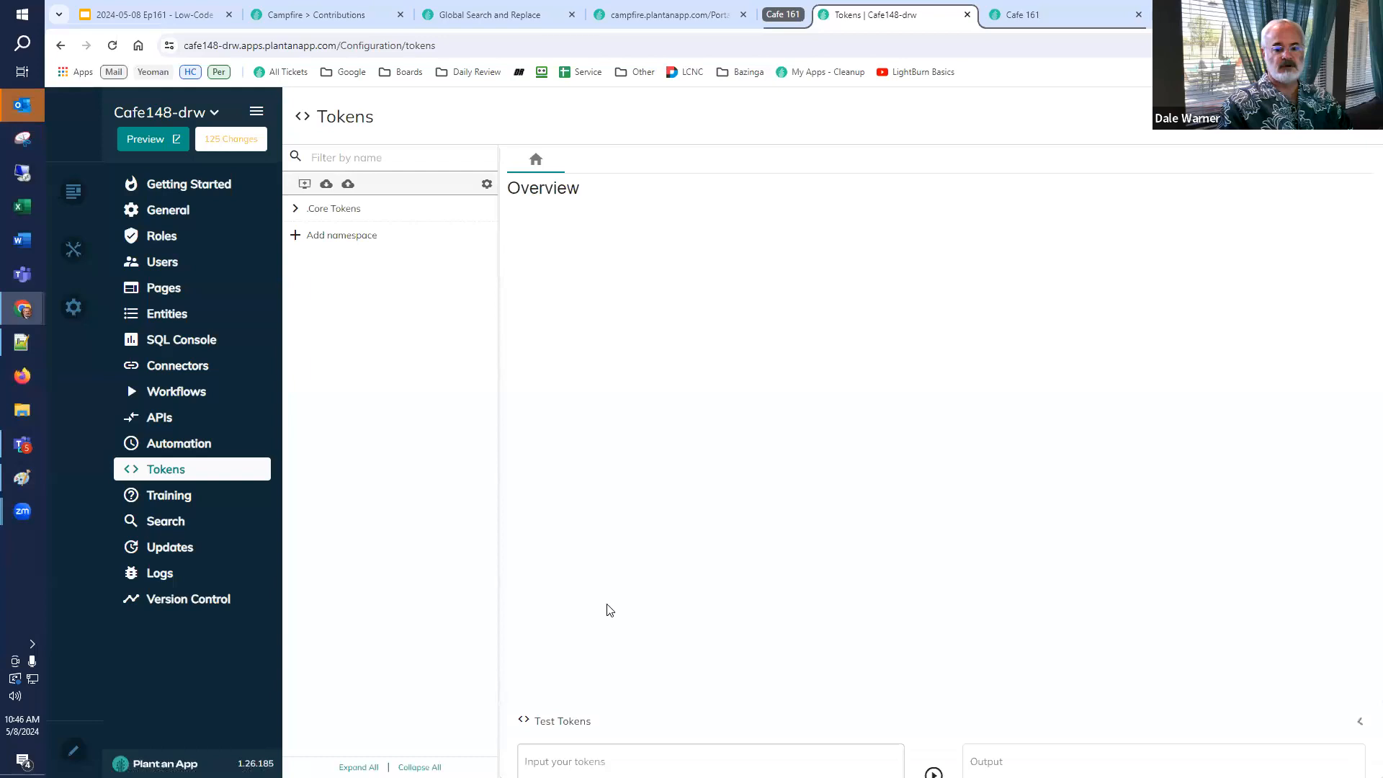
{"action": "left_click", "coordinate": [636, 698]}
{"action": "type", "text": "[URL:DomainR"}
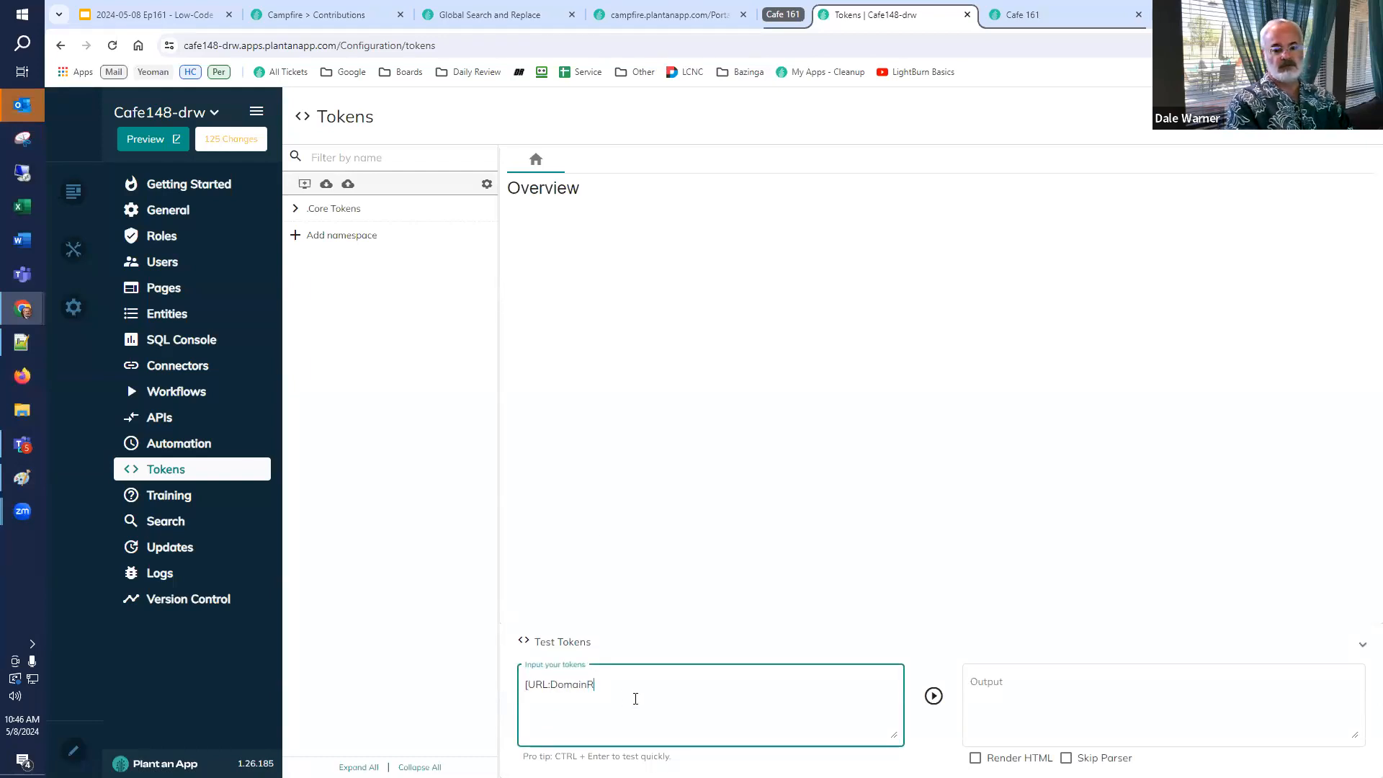
{"action": "type", "text": "oot]"}
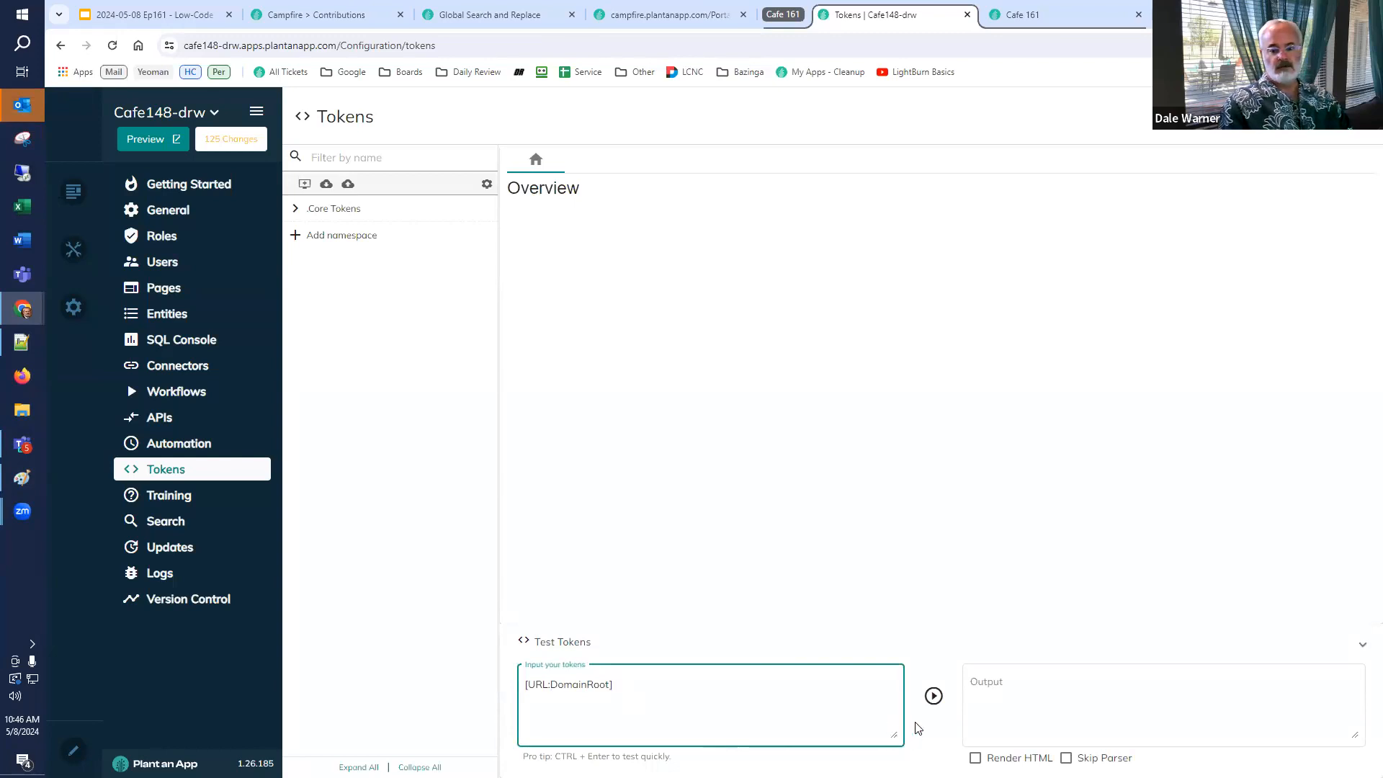
{"action": "left_click", "coordinate": [934, 696]}
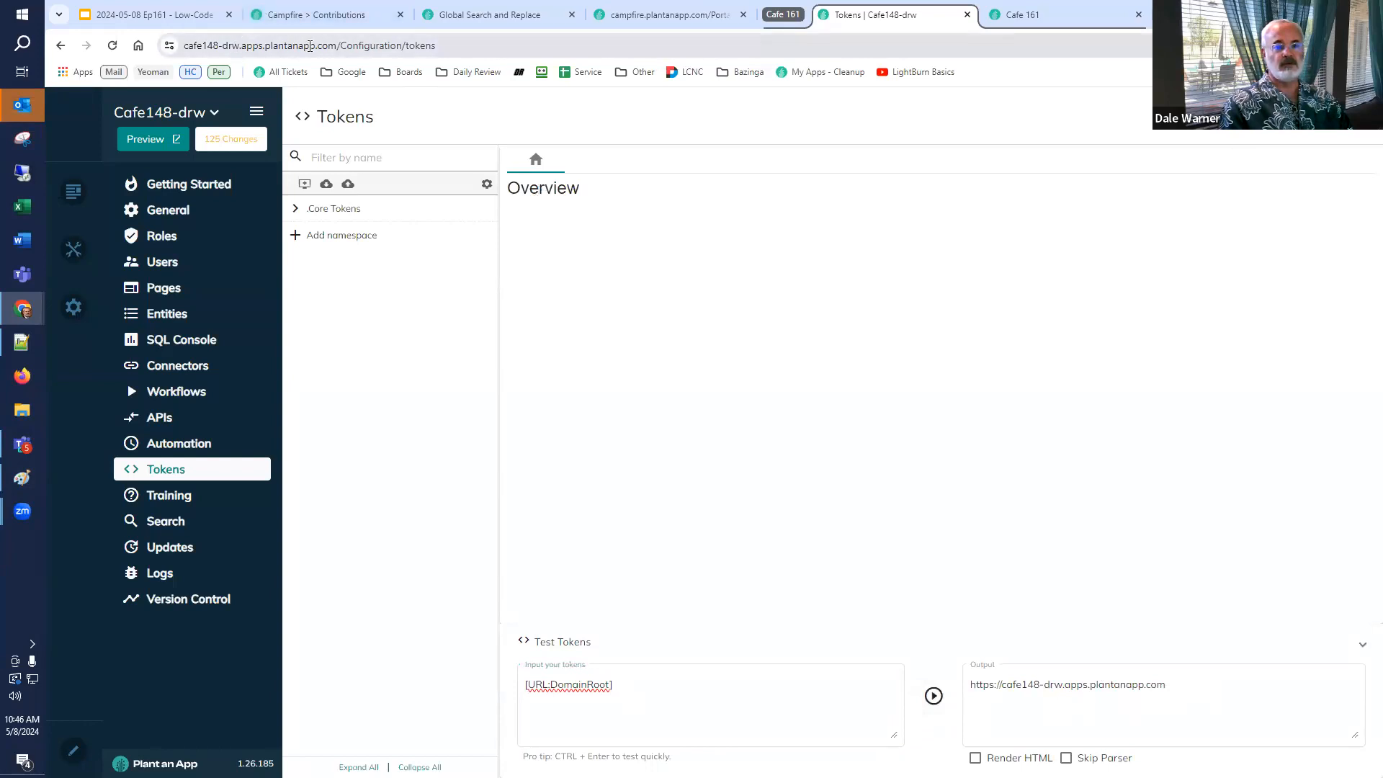
Copy the hard-coded domain URL and the [URL:DomainRoot]/ replacement text from slide 38.
{"action": "left_click_drag", "start_coordinate": [795, 711], "coordinate": [484, 690]}
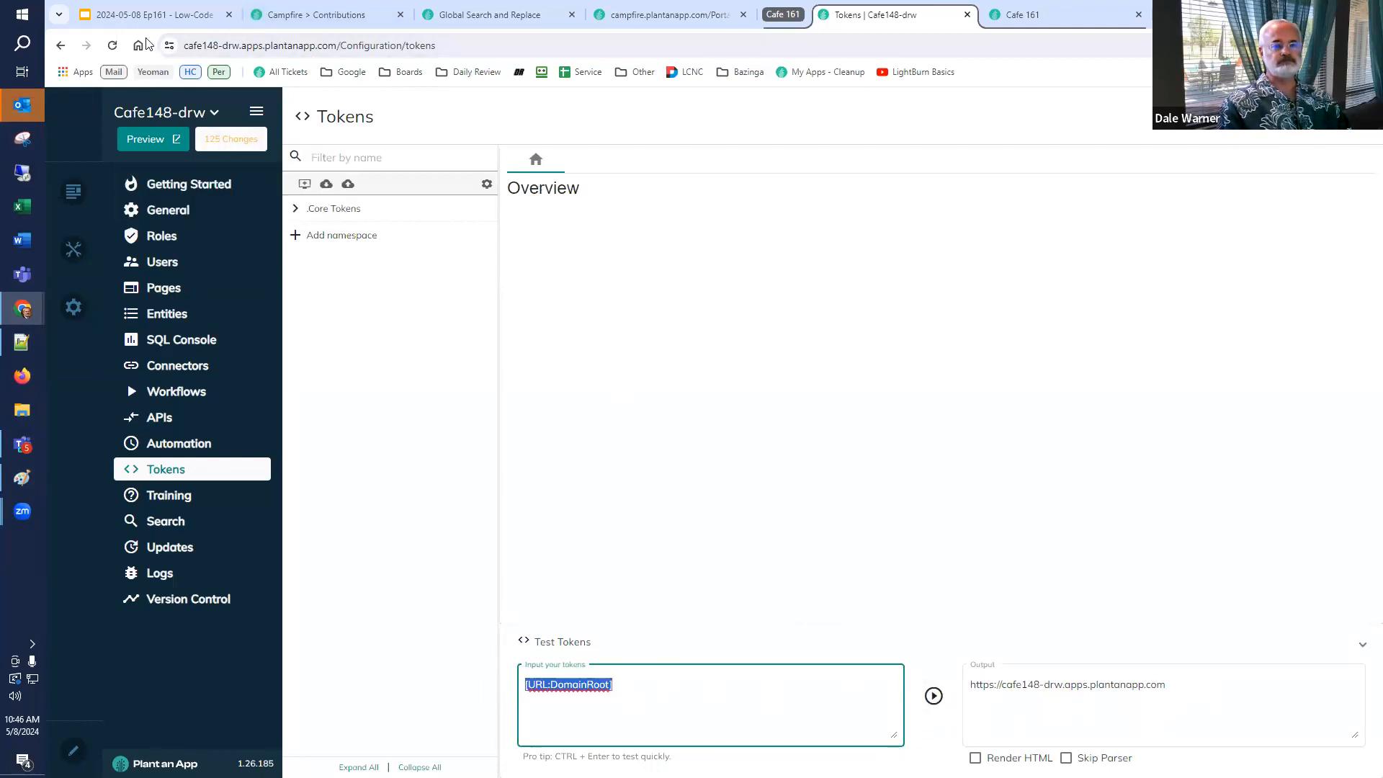
{"action": "left_click", "coordinate": [153, 20]}
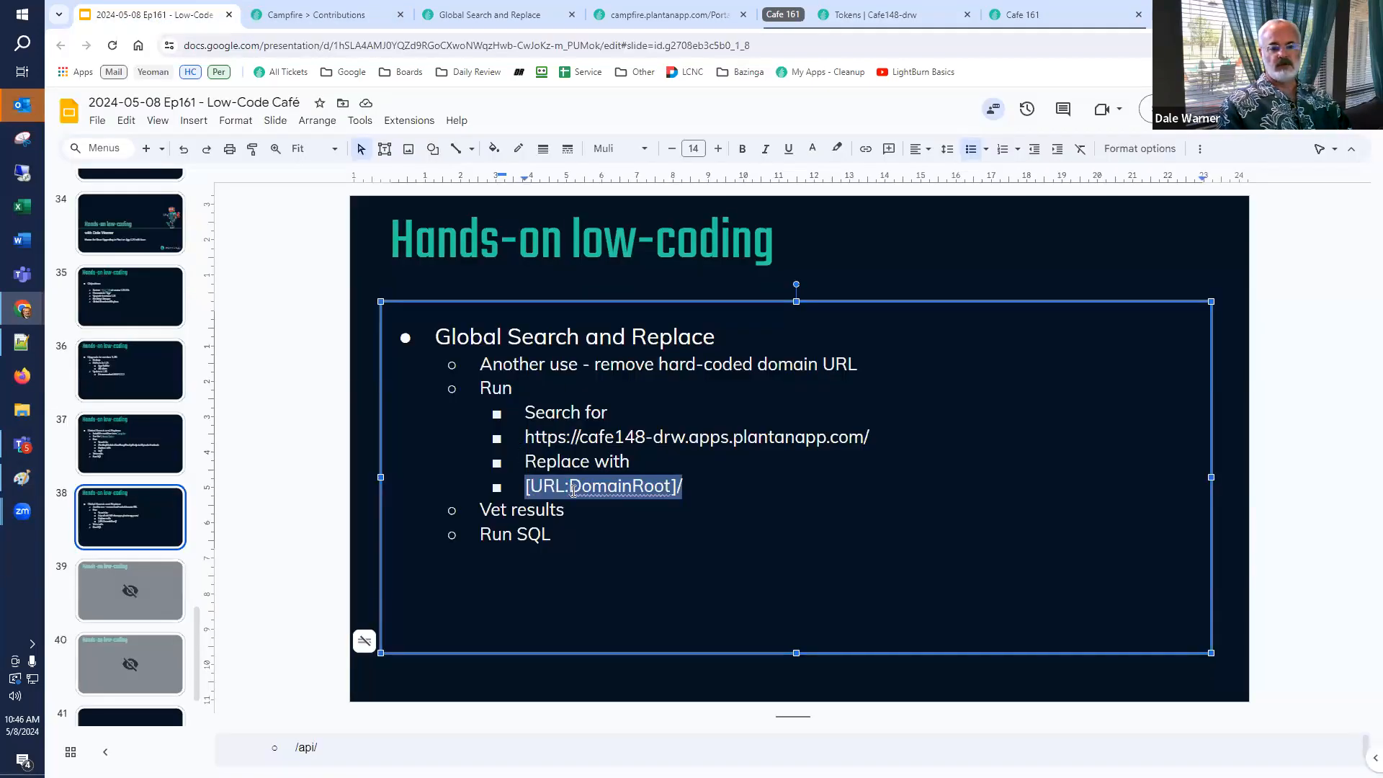
{"action": "left_click", "coordinate": [536, 439]}
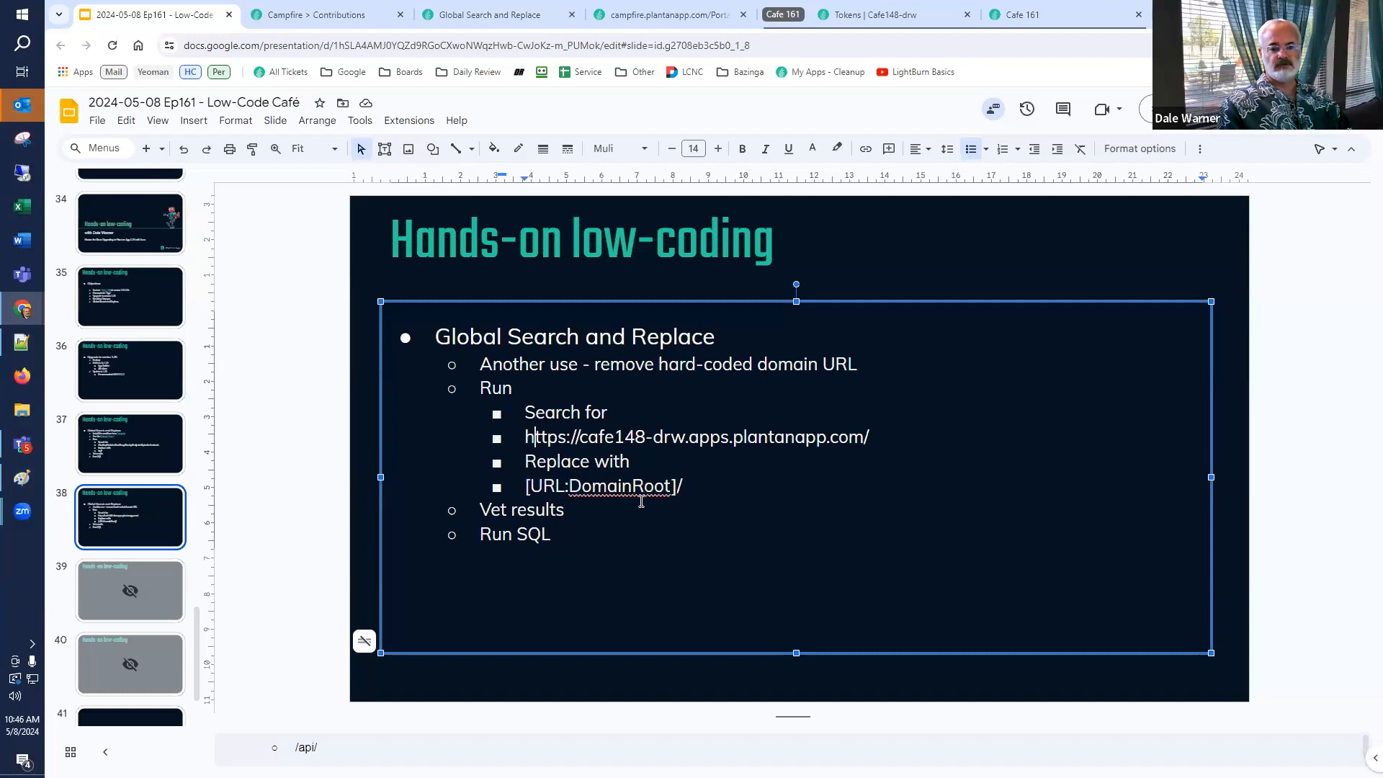
{"action": "key", "text": "Home"}
{"action": "key", "text": "shift+End"}
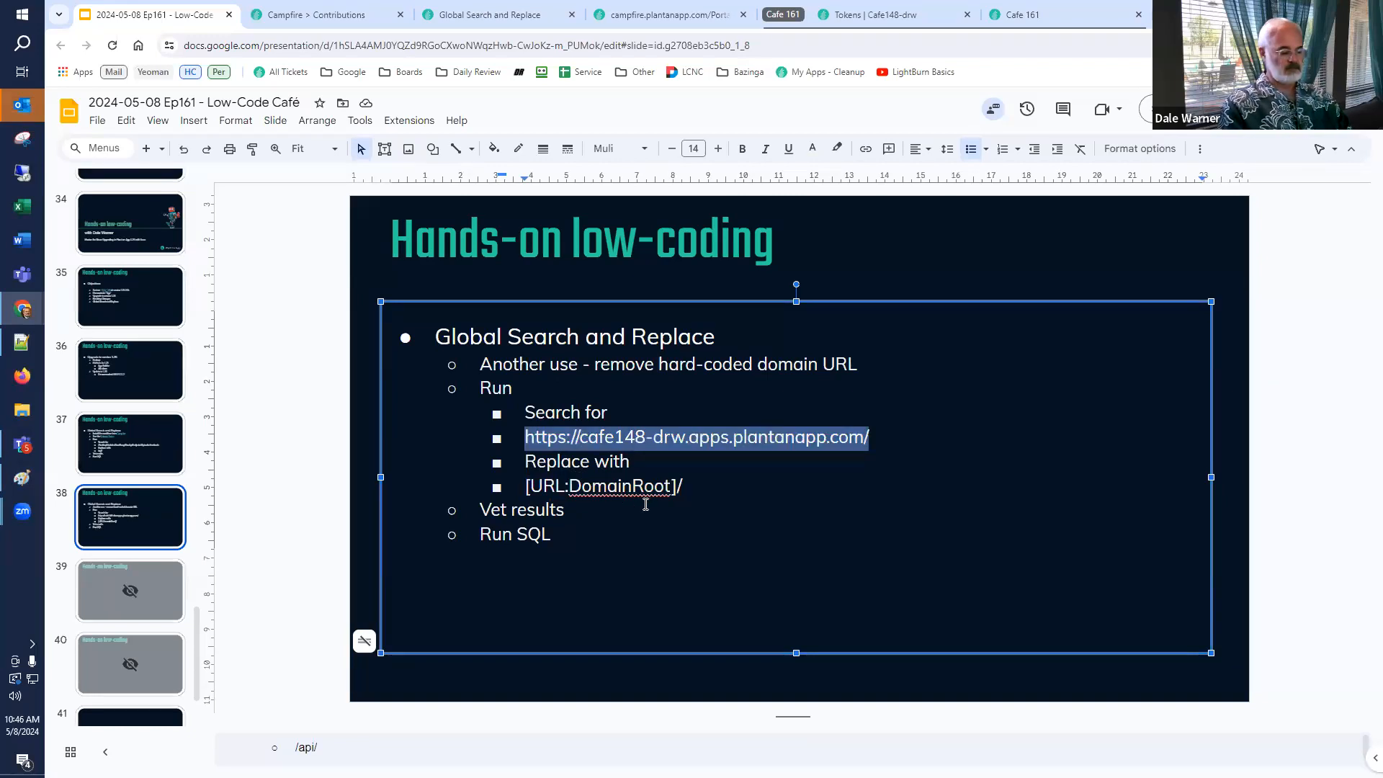
{"action": "left_click_drag", "start_coordinate": [686, 487], "coordinate": [472, 496]}
{"action": "key", "text": "ctrl+c"}
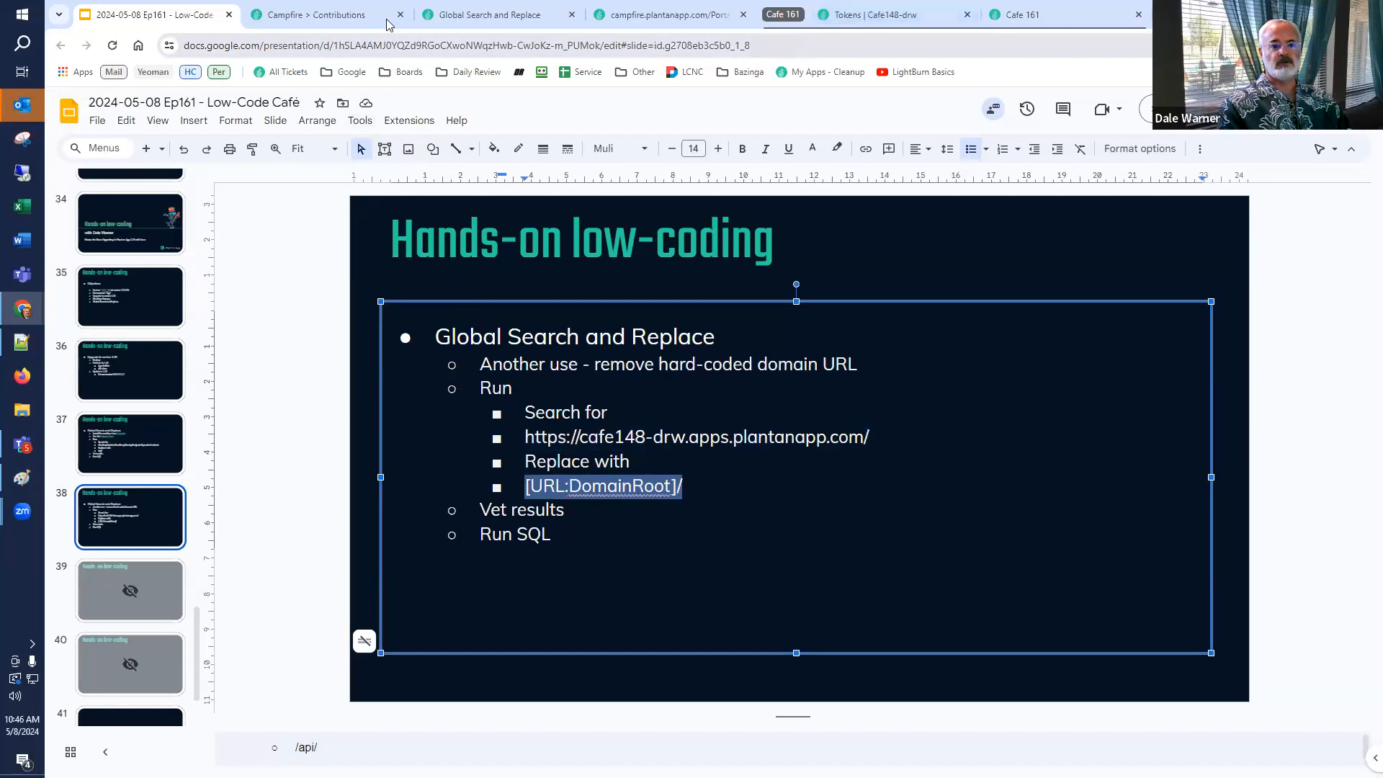
Close the Campfire contribution, Global Search and Replace, and workflow download tabs.
{"action": "left_click", "coordinate": [324, 16]}
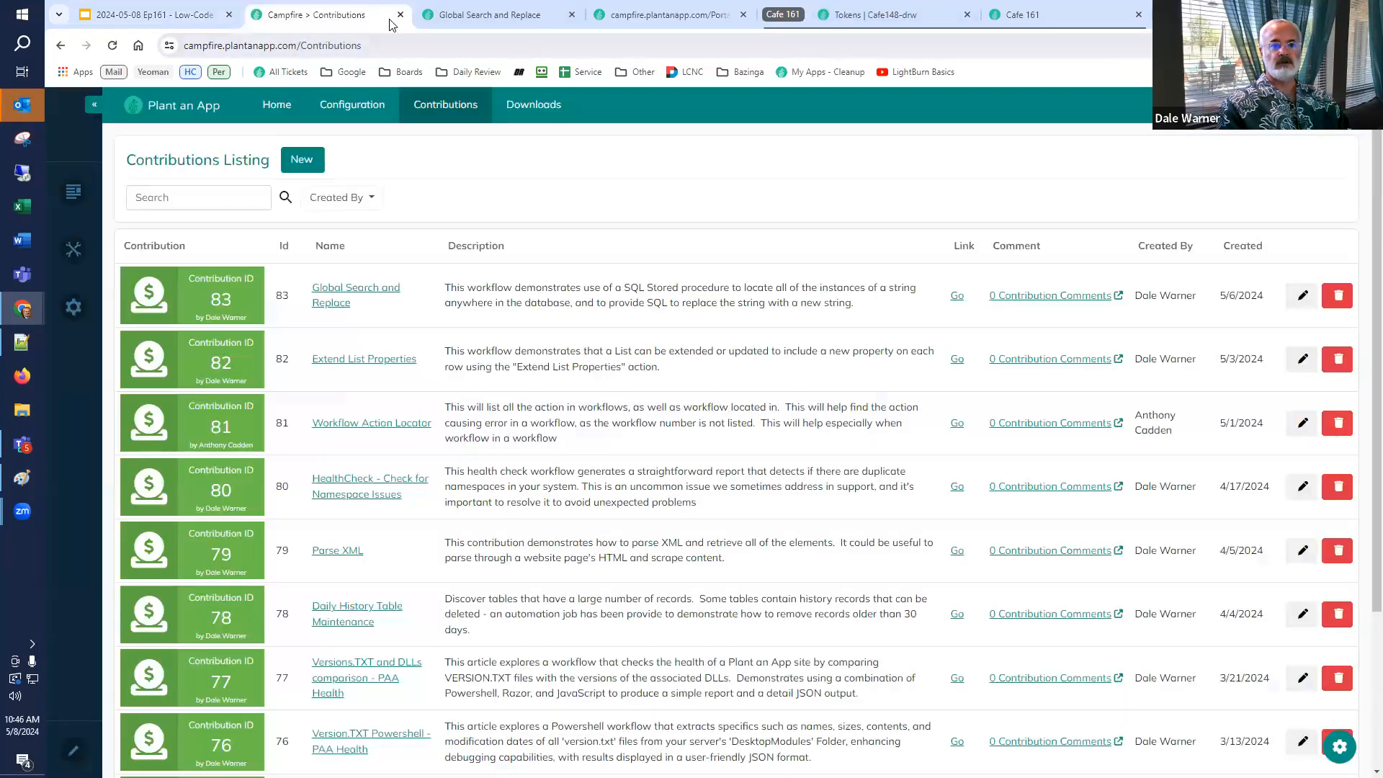
{"action": "left_click", "coordinate": [401, 14]}
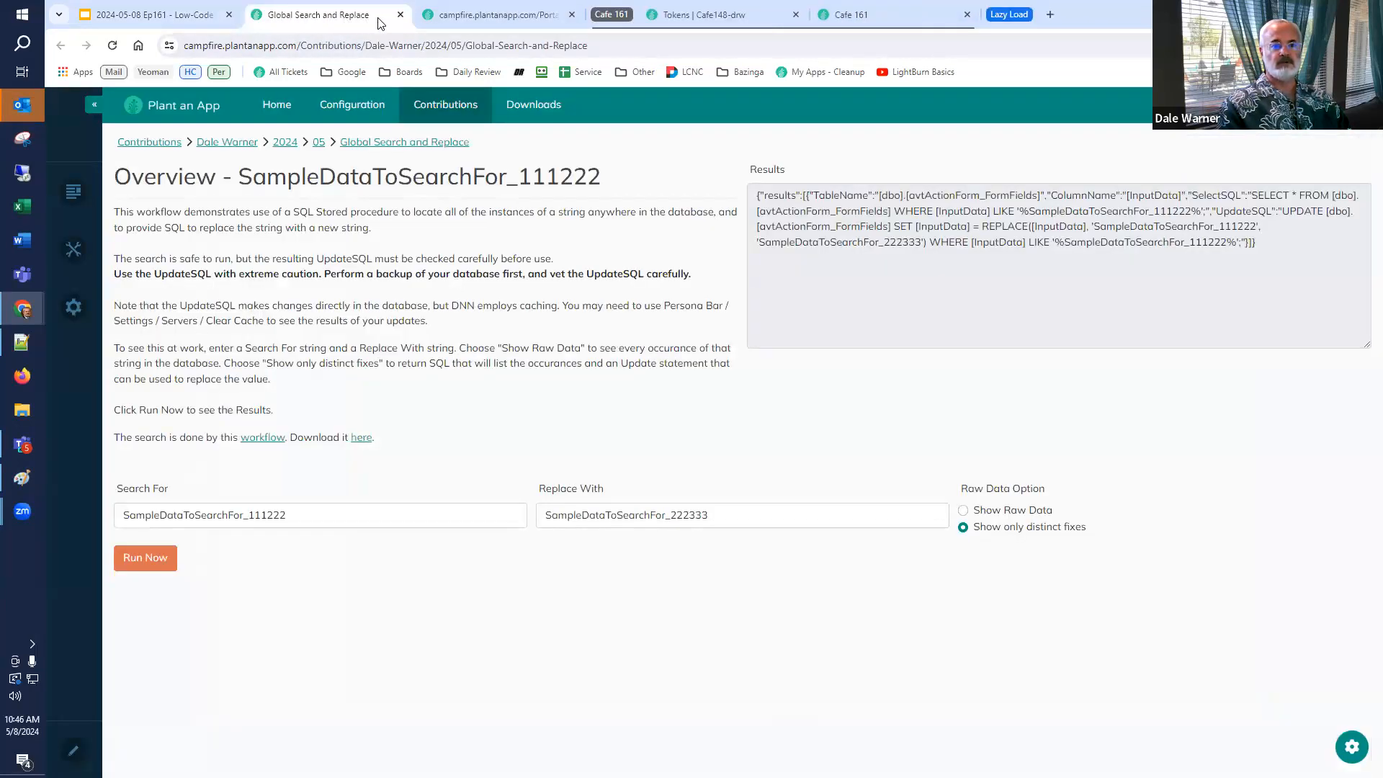
{"action": "left_click", "coordinate": [401, 14]}
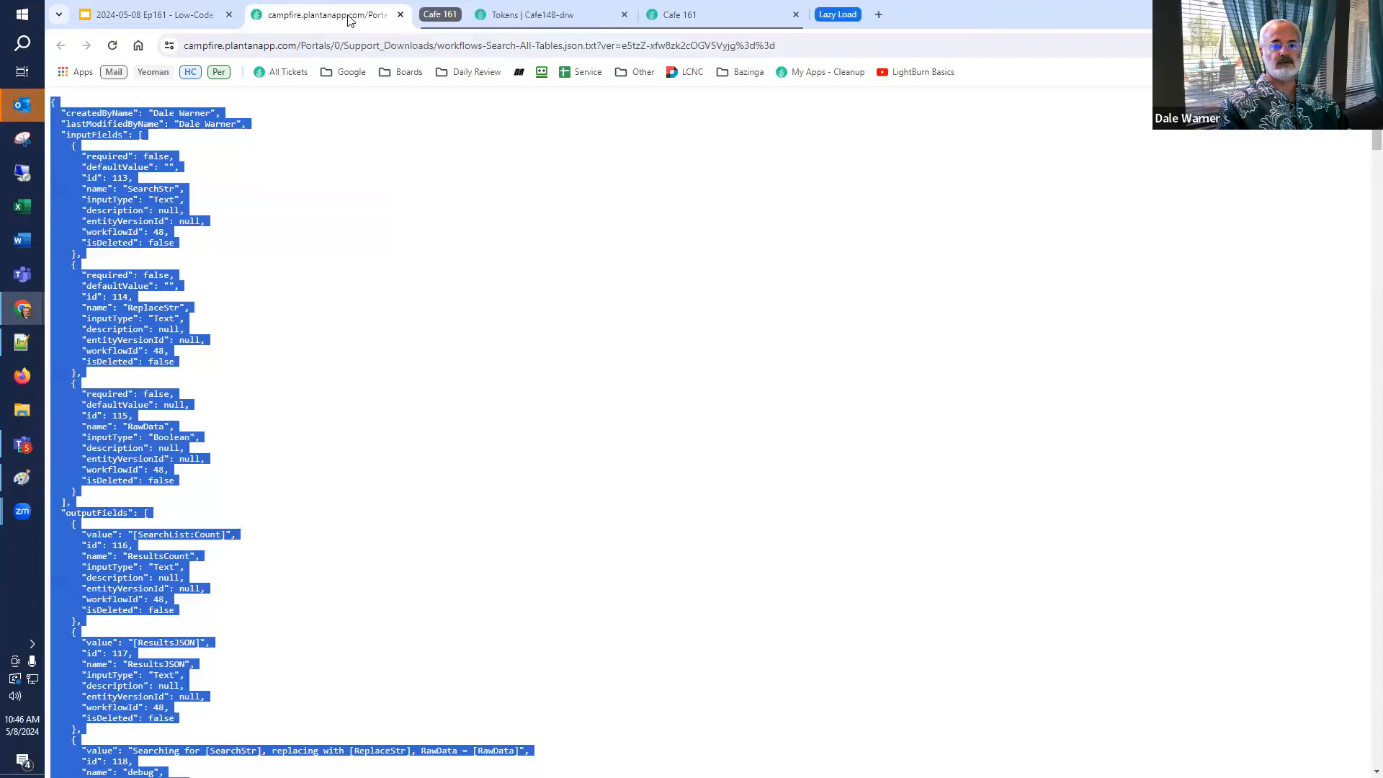
{"action": "left_click", "coordinate": [401, 15]}
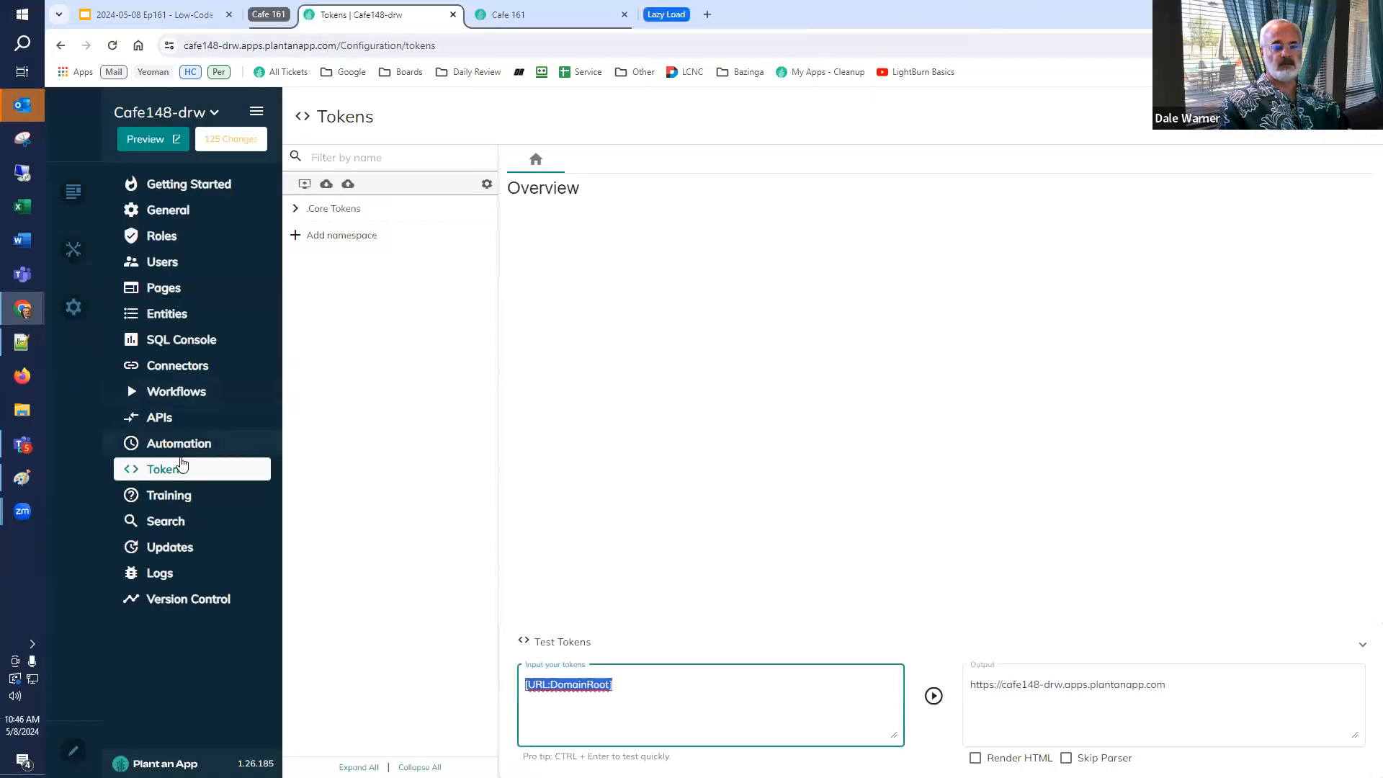
{"action": "left_click", "coordinate": [193, 391]}
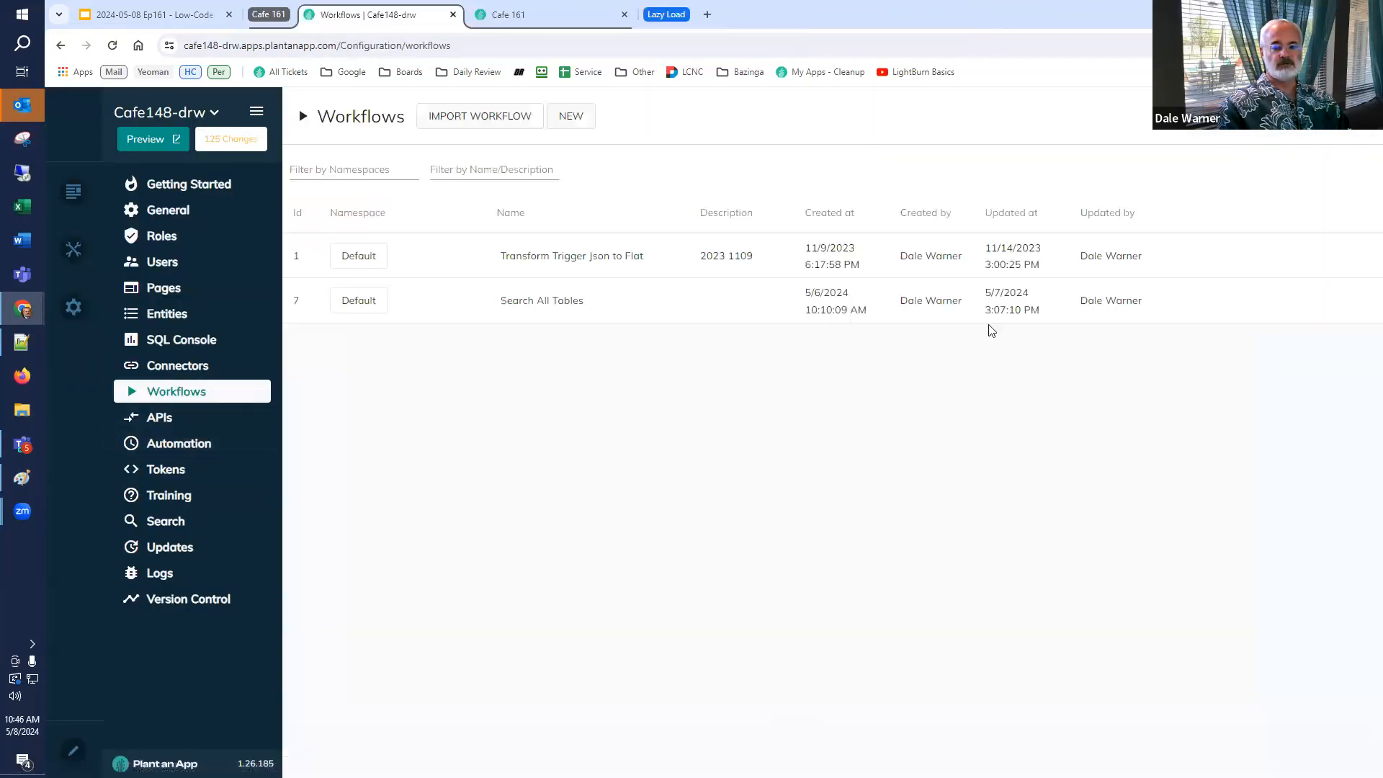
{"action": "left_click", "coordinate": [1185, 302]}
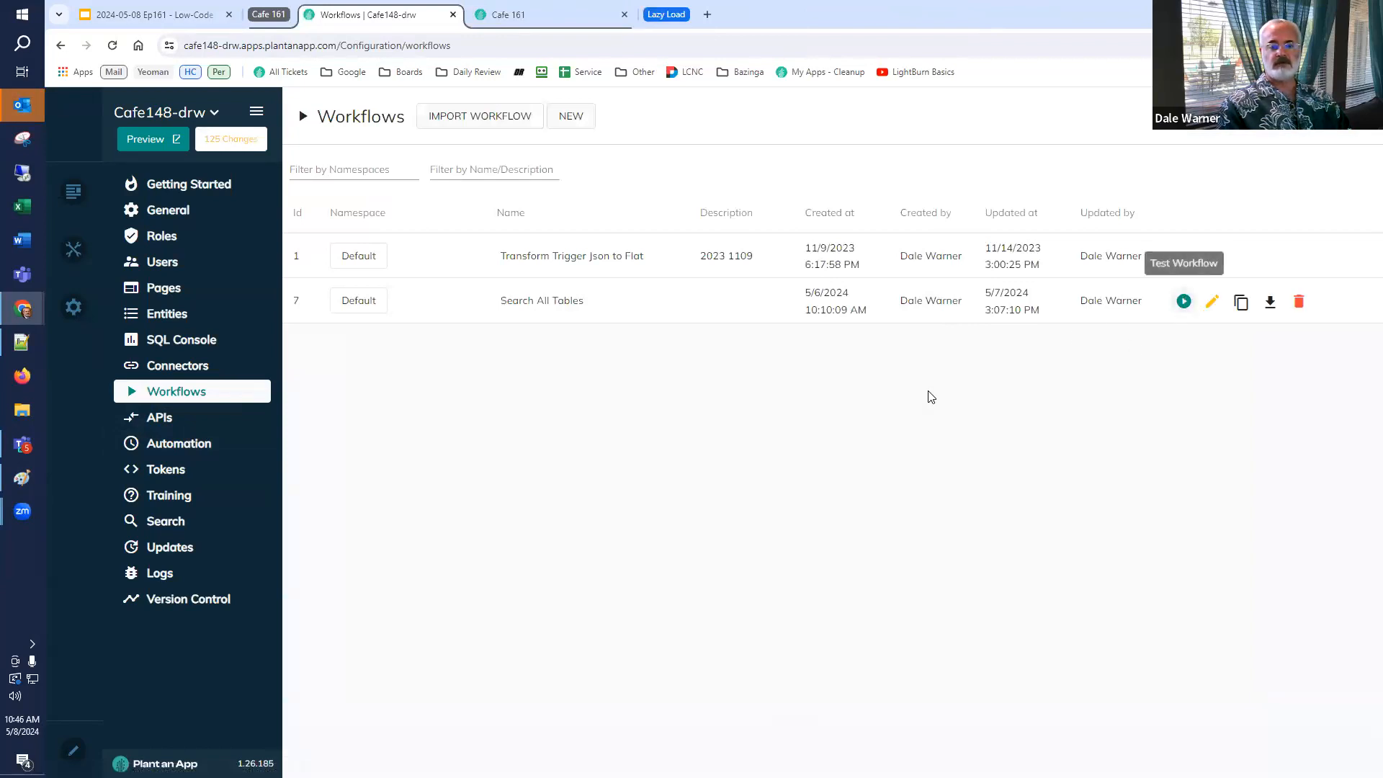
{"action": "left_click", "coordinate": [782, 397]}
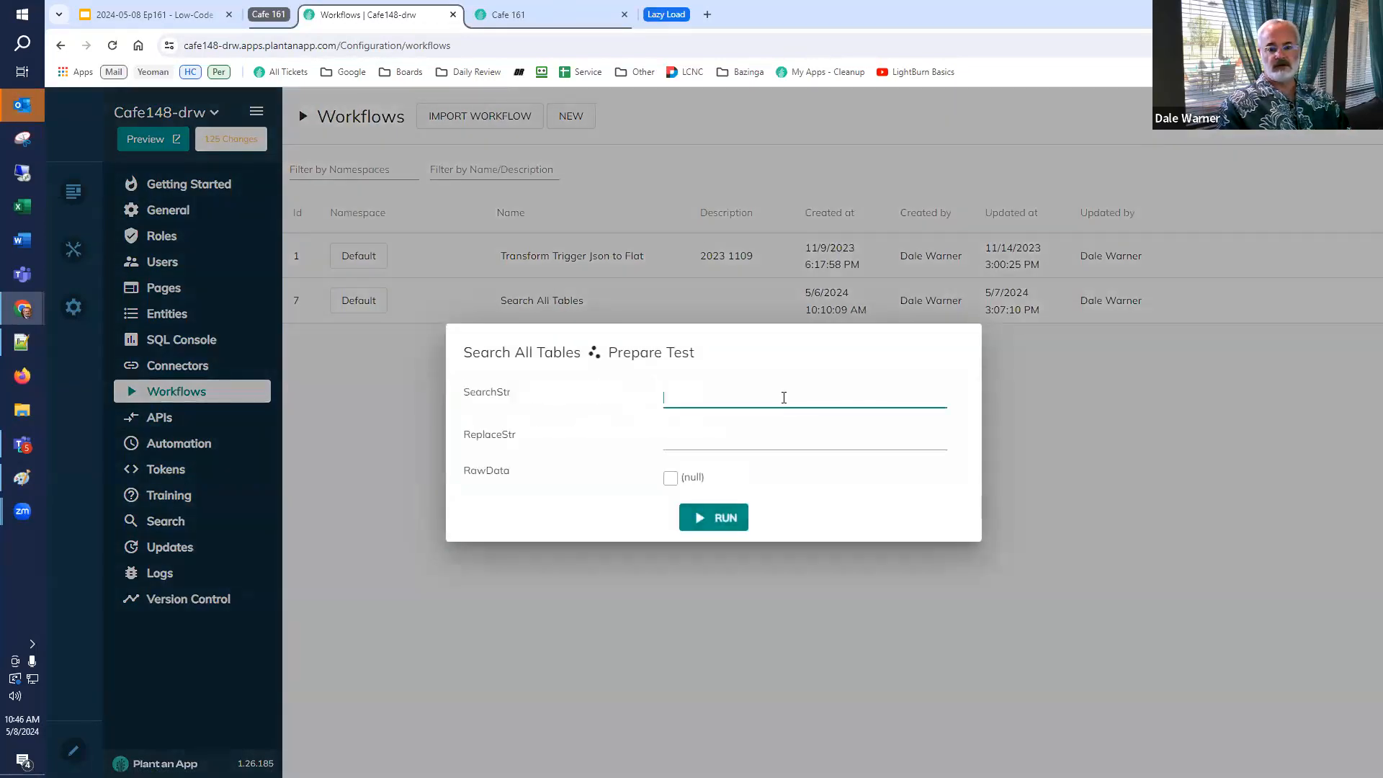
{"action": "key", "text": "ctrl+v"}
{"action": "key", "text": "ctrl+a"}
{"action": "key", "text": "super+c"}
{"action": "key", "text": "BackSpace"}
{"action": "key", "text": "super+v"}
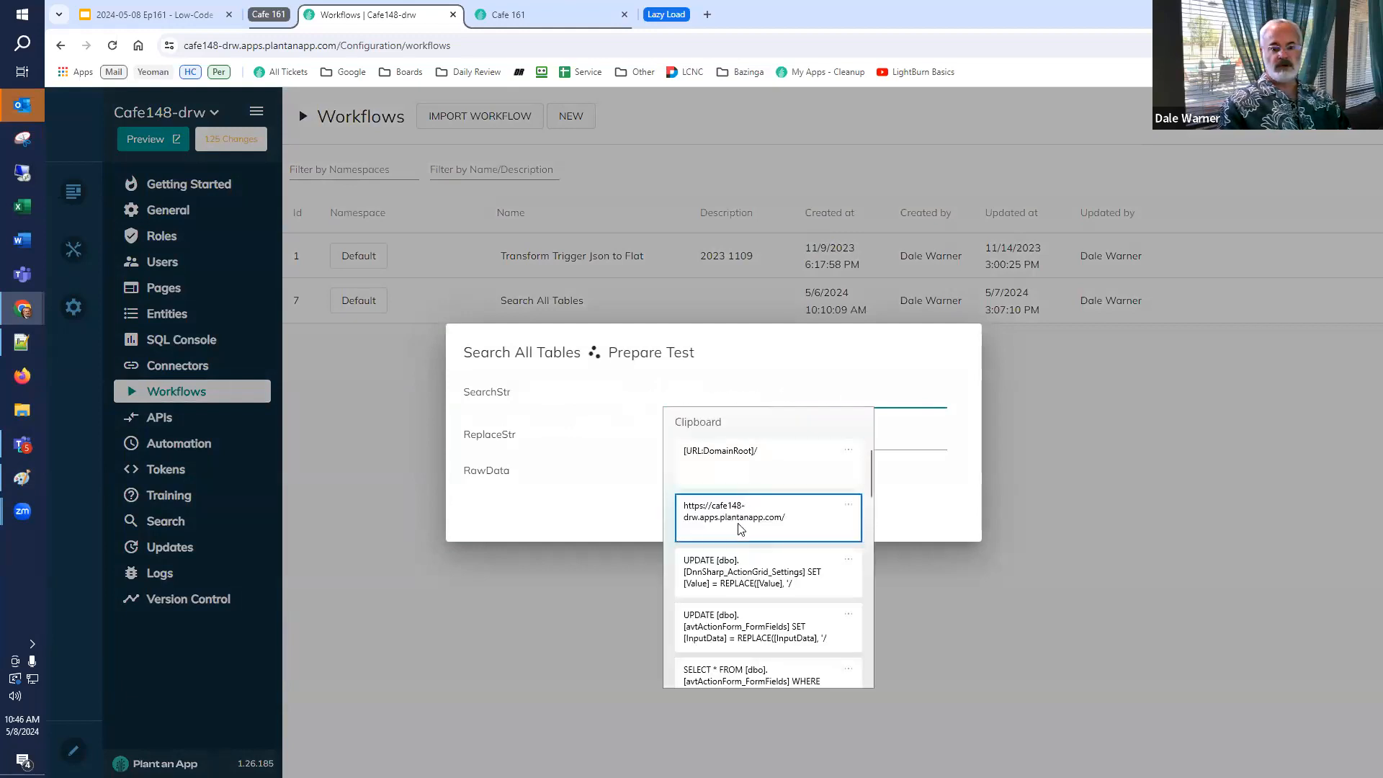
{"action": "left_click", "coordinate": [747, 508]}
{"action": "left_click", "coordinate": [750, 435]}
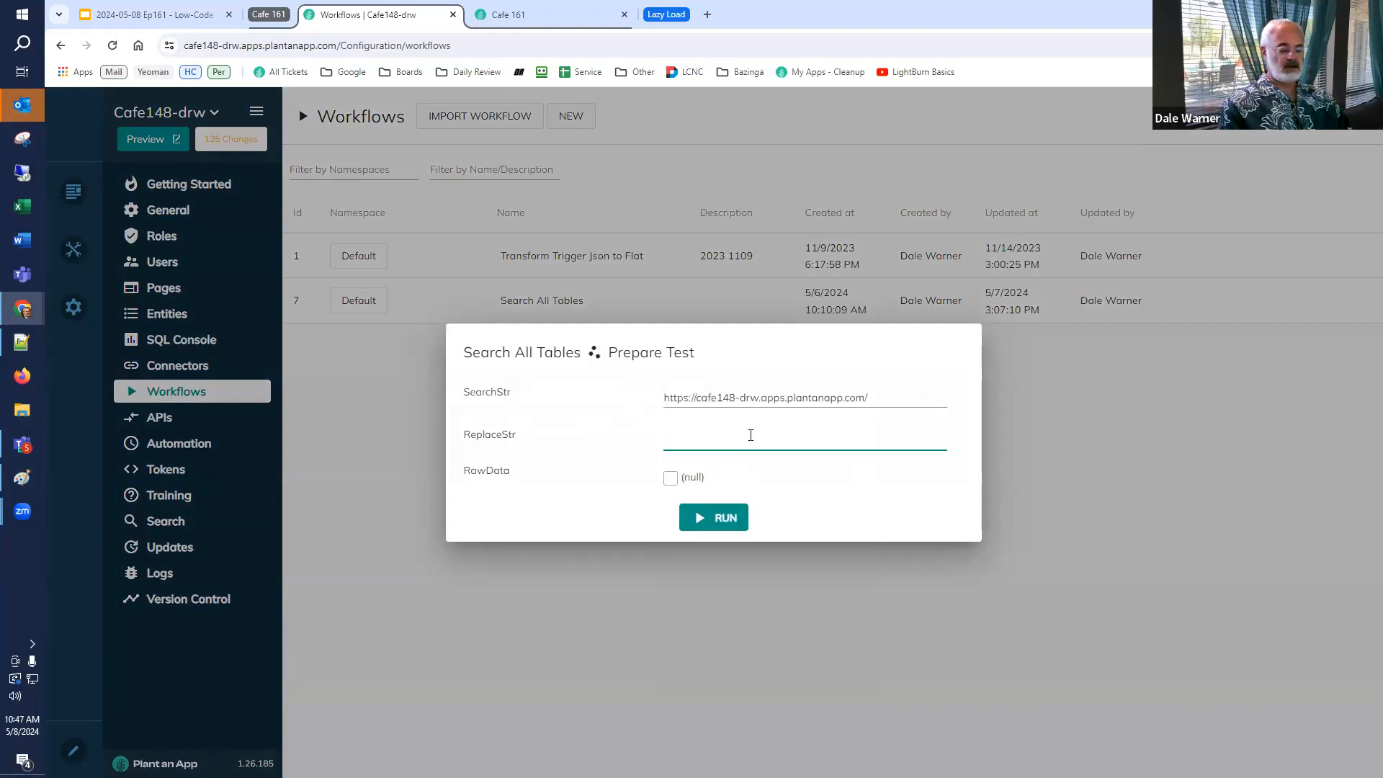
{"action": "key", "text": "super+v"}
{"action": "left_click", "coordinate": [758, 490]}
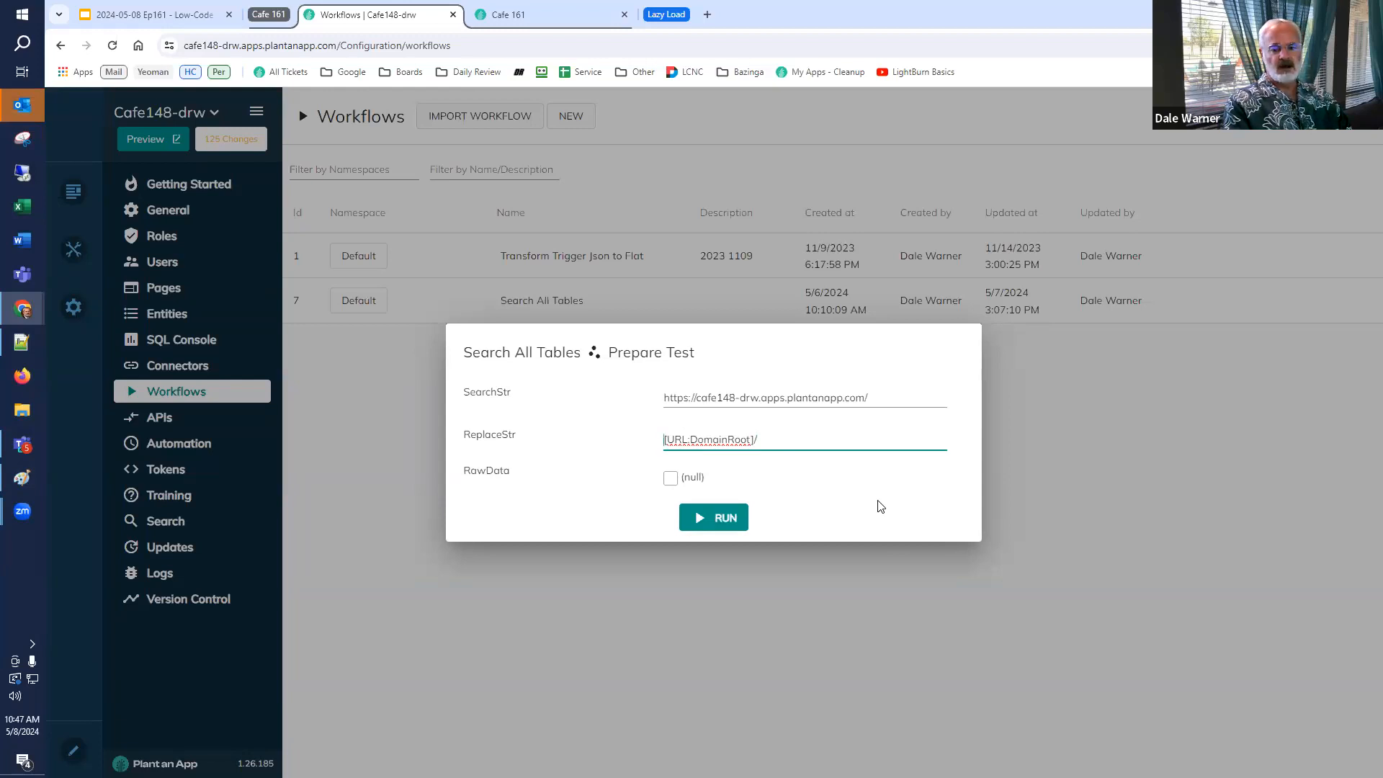
{"action": "key", "text": "Delete"}
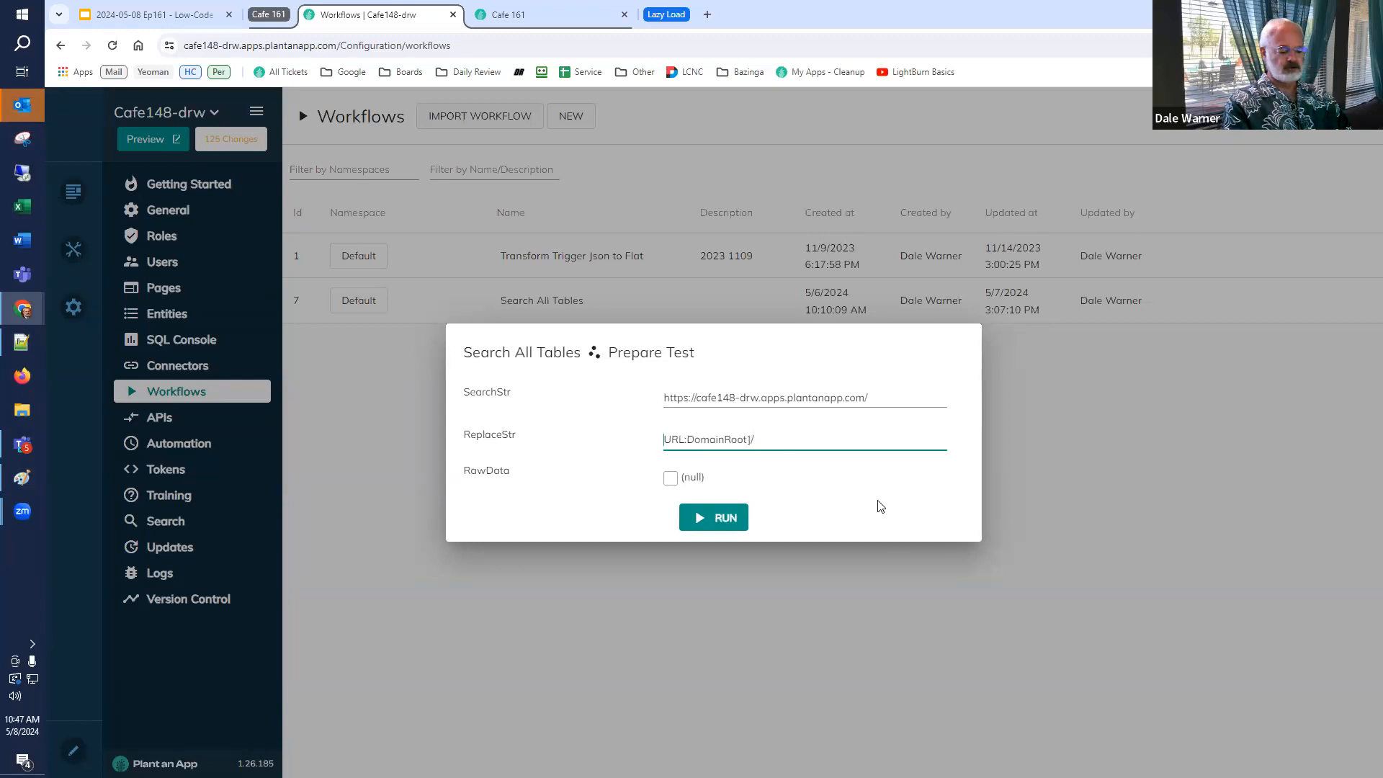
{"action": "type", "text": "{{["}
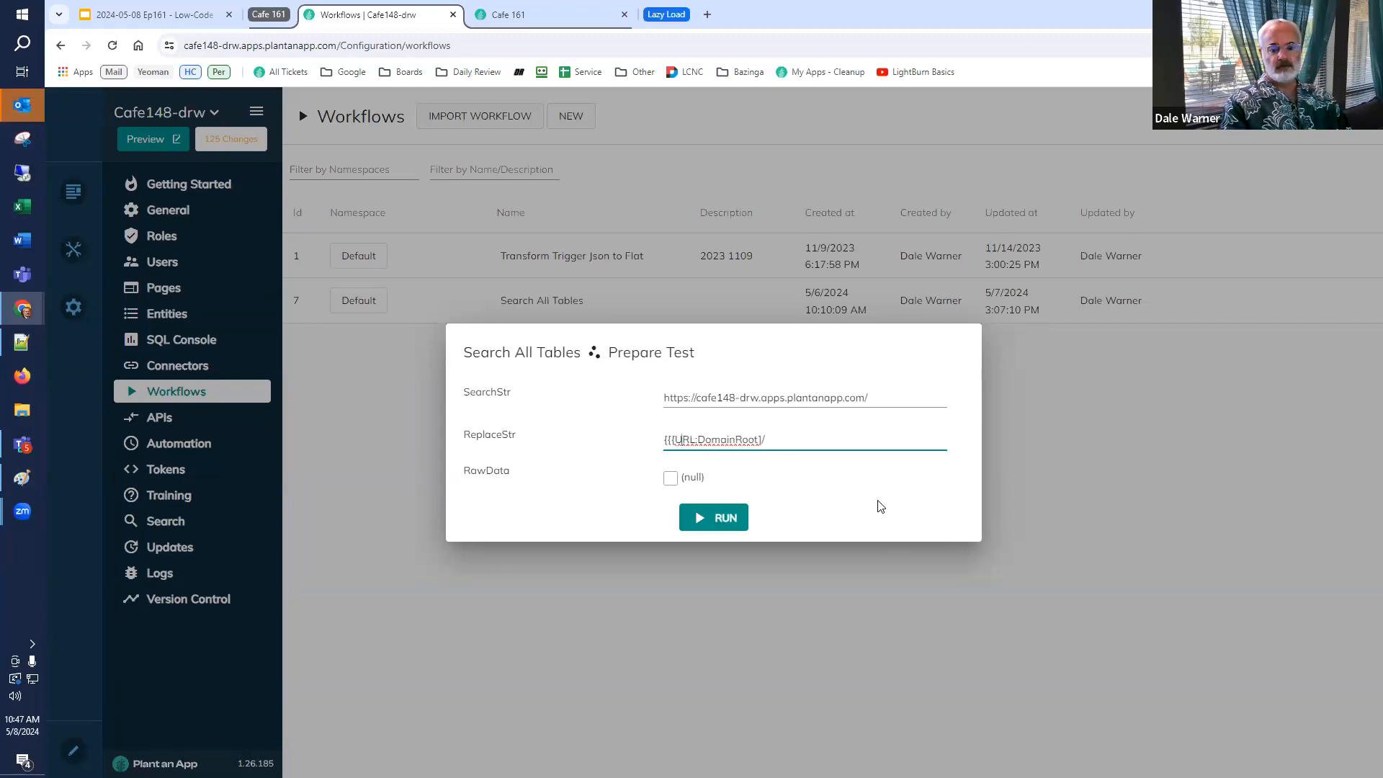
{"action": "type", "text": "}}"}
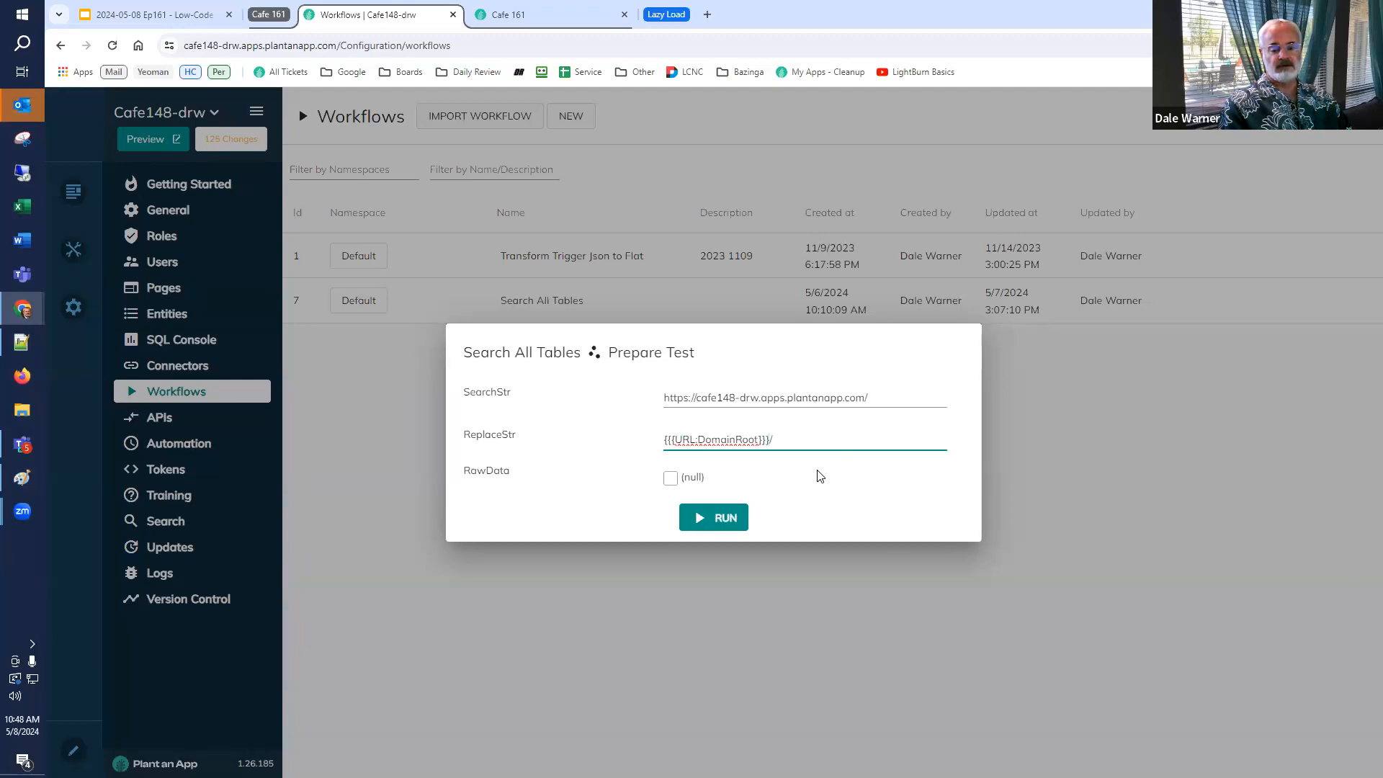
Set RawData to false and run the workflow test.
{"action": "left_click", "coordinate": [669, 478]}
{"action": "left_click", "coordinate": [669, 478]}
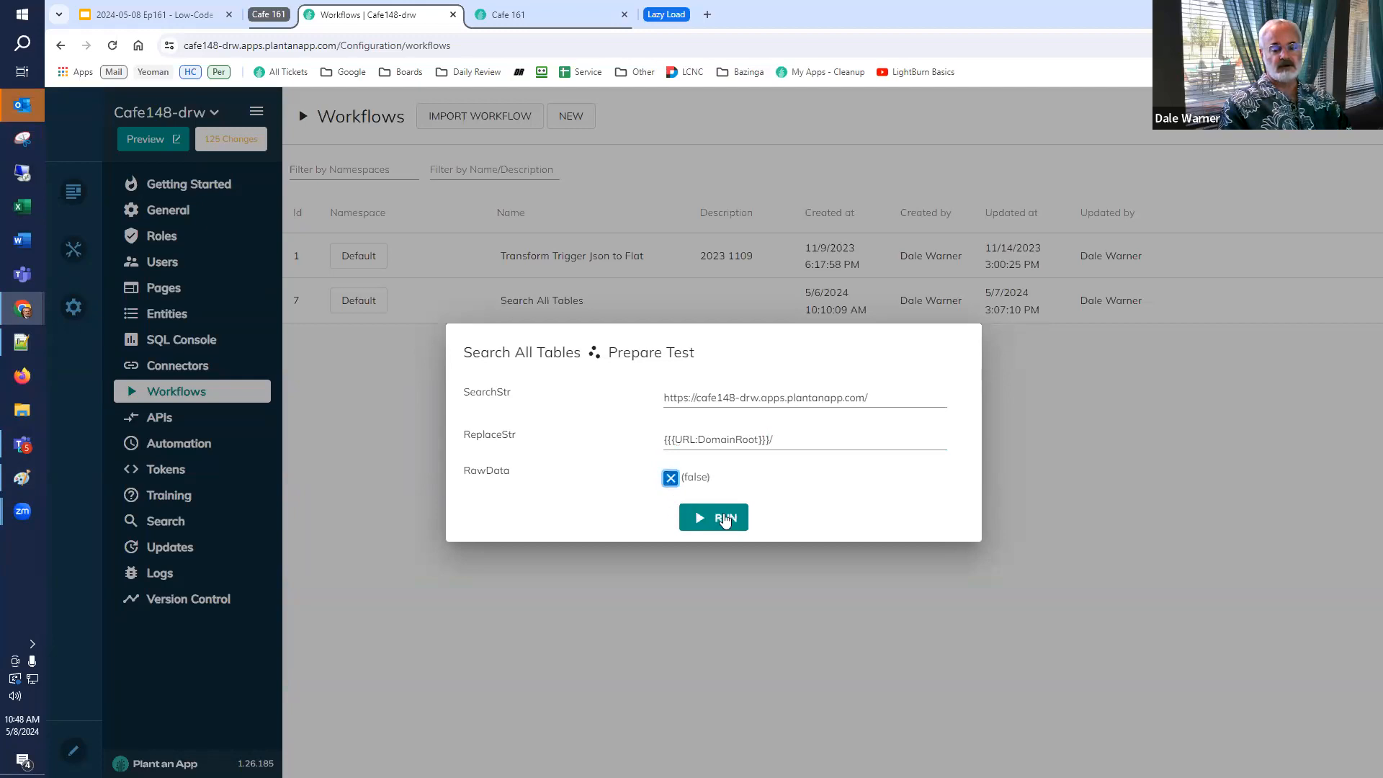
{"action": "left_click", "coordinate": [724, 521]}
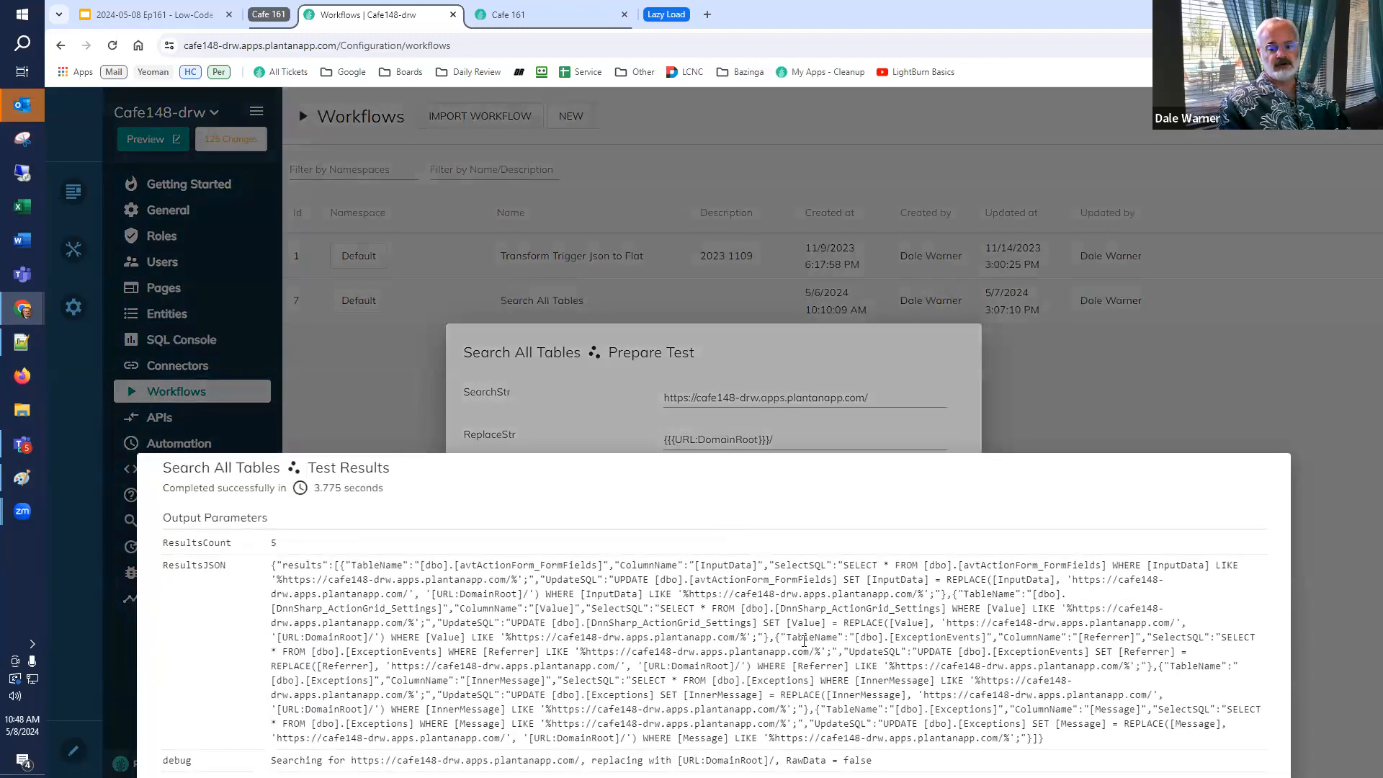
Copy the ResultsJSON output into a Notepad++ document and format it as JSON.
{"action": "left_click_drag", "start_coordinate": [1045, 741], "coordinate": [242, 612]}
{"action": "key", "text": "ctrl+c"}
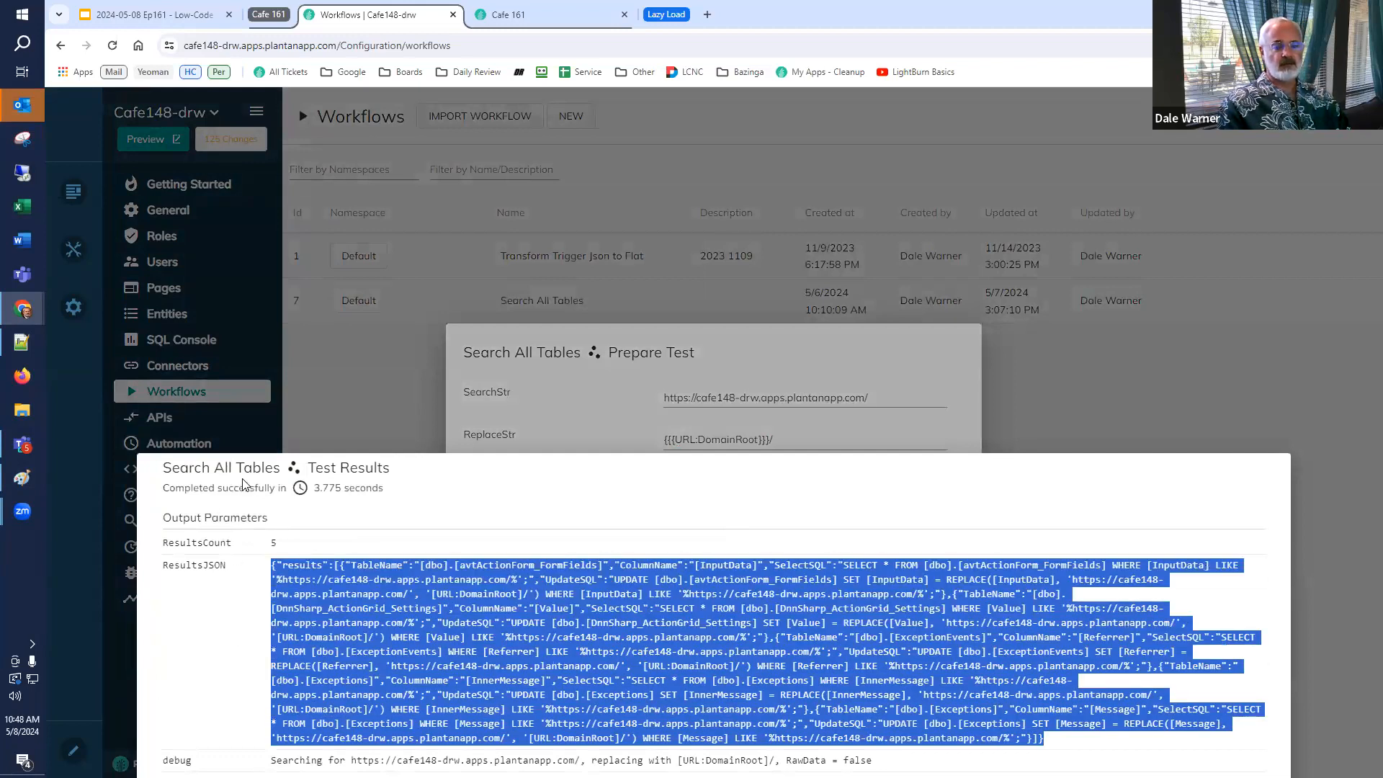
{"action": "key", "text": "alt+Tab"}
{"action": "key", "text": "ctrl+a"}
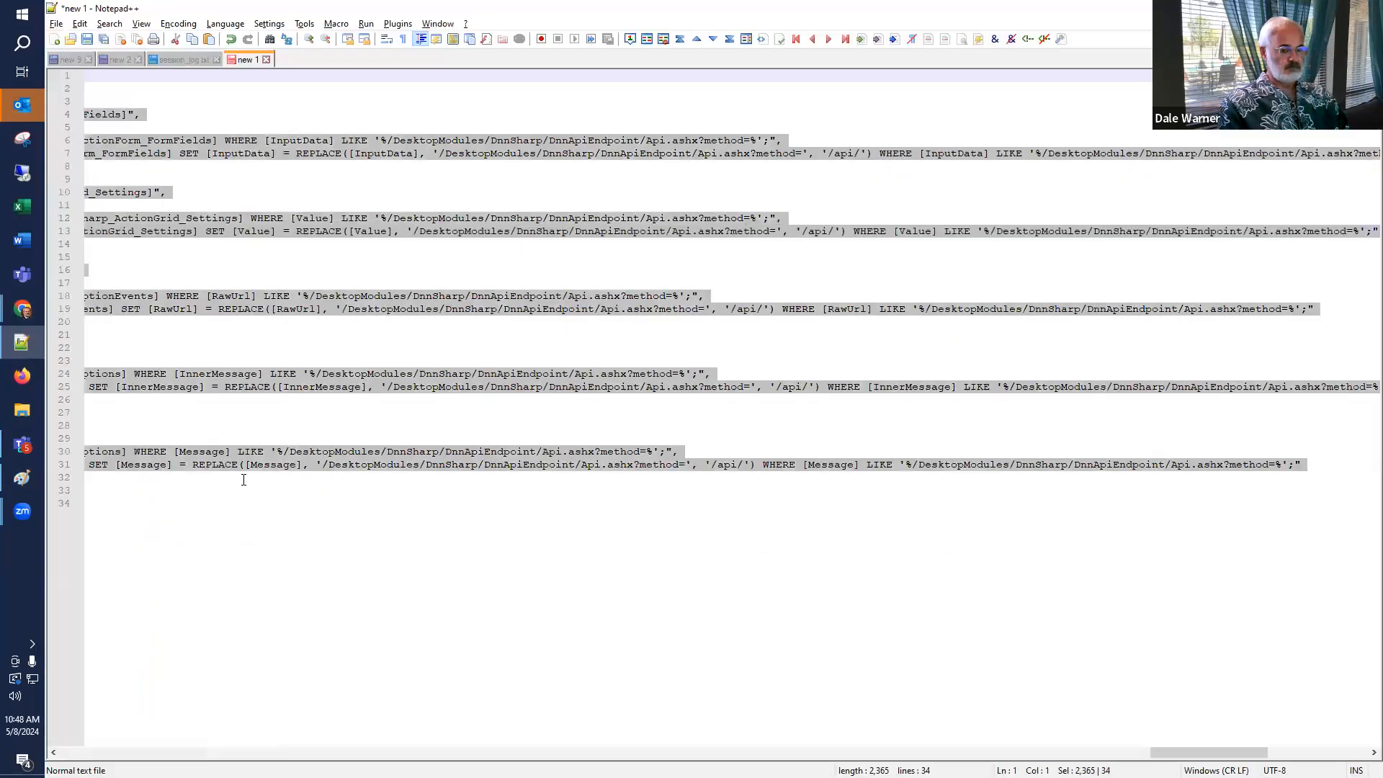
{"action": "key", "text": "ctrl+v"}
{"action": "key", "text": "ctrl+a"}
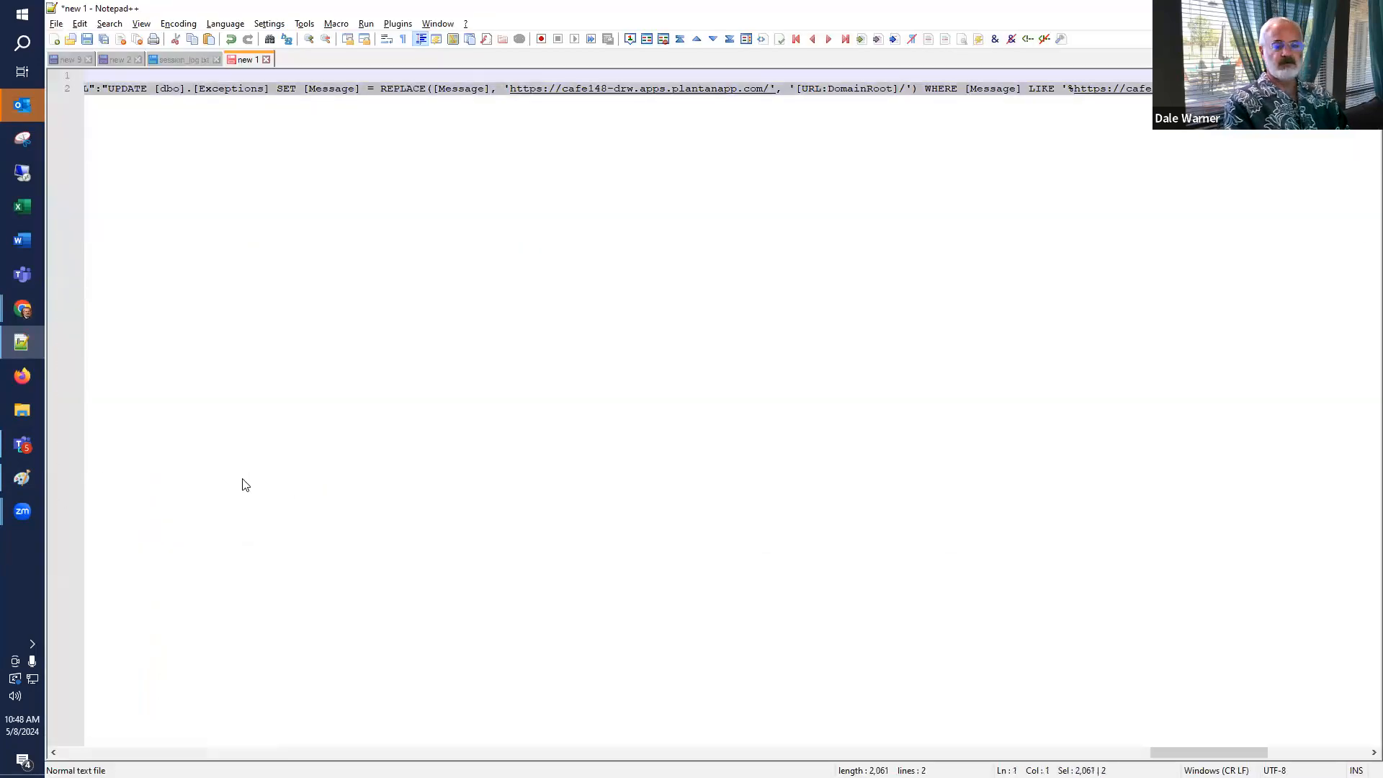
{"action": "key", "text": "ctrl+alt+shift+m"}
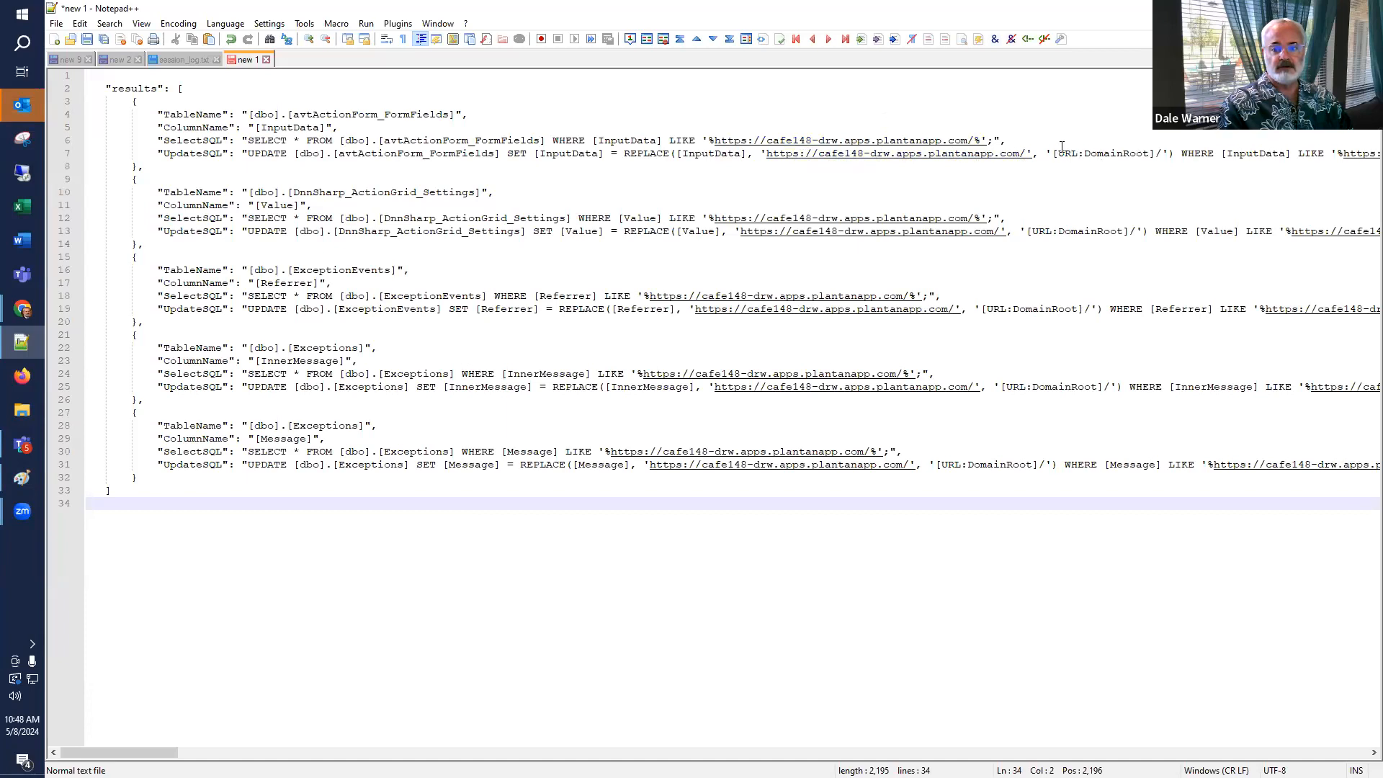
Select the UpdateSQL statement for the avtActionForm_FormFields table in the formatted results.
{"action": "left_click", "coordinate": [247, 153]}
{"action": "key", "text": "shift+End"}
{"action": "key", "text": "shift+Left"}
{"action": "key", "text": "shift+Left"}
{"action": "key", "text": "shift+Left"}
{"action": "key", "text": "shift+Right"}
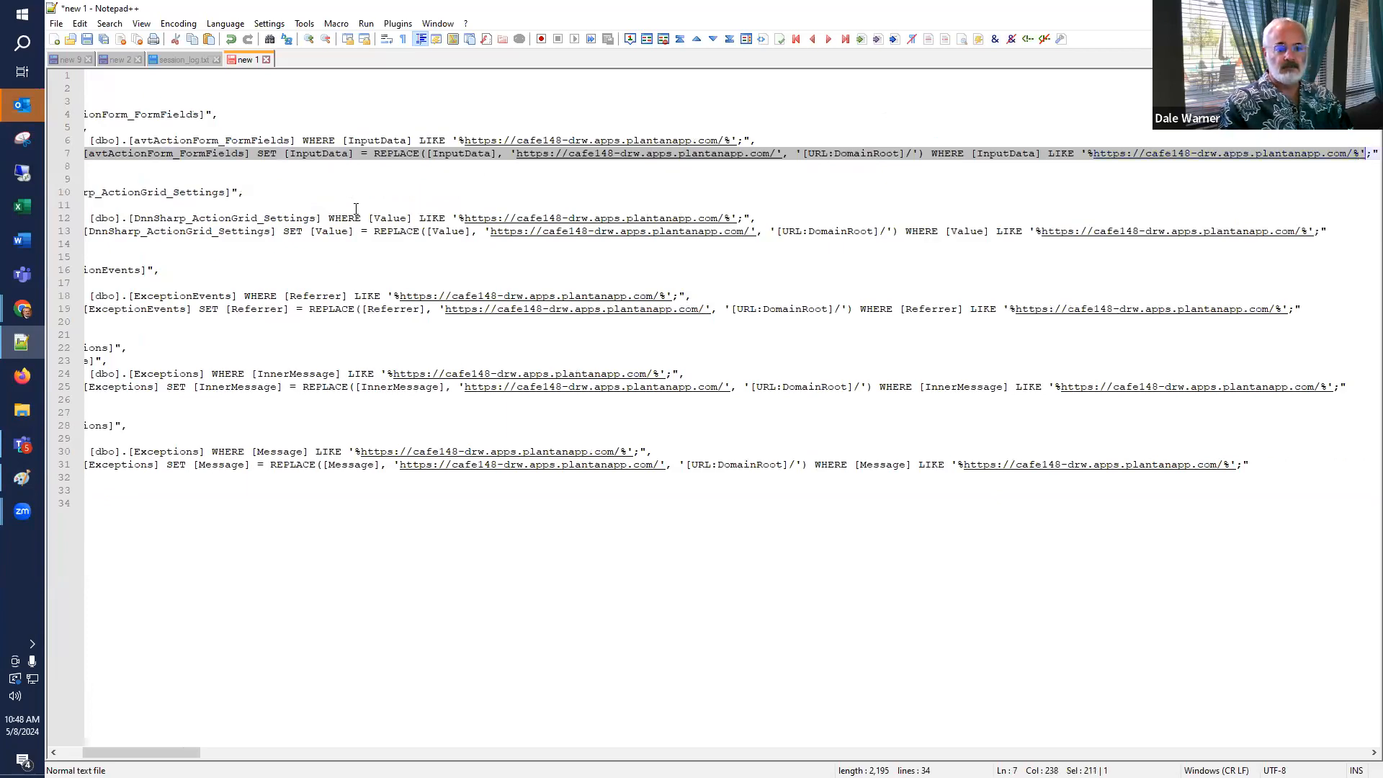
{"action": "key", "text": "Home"}
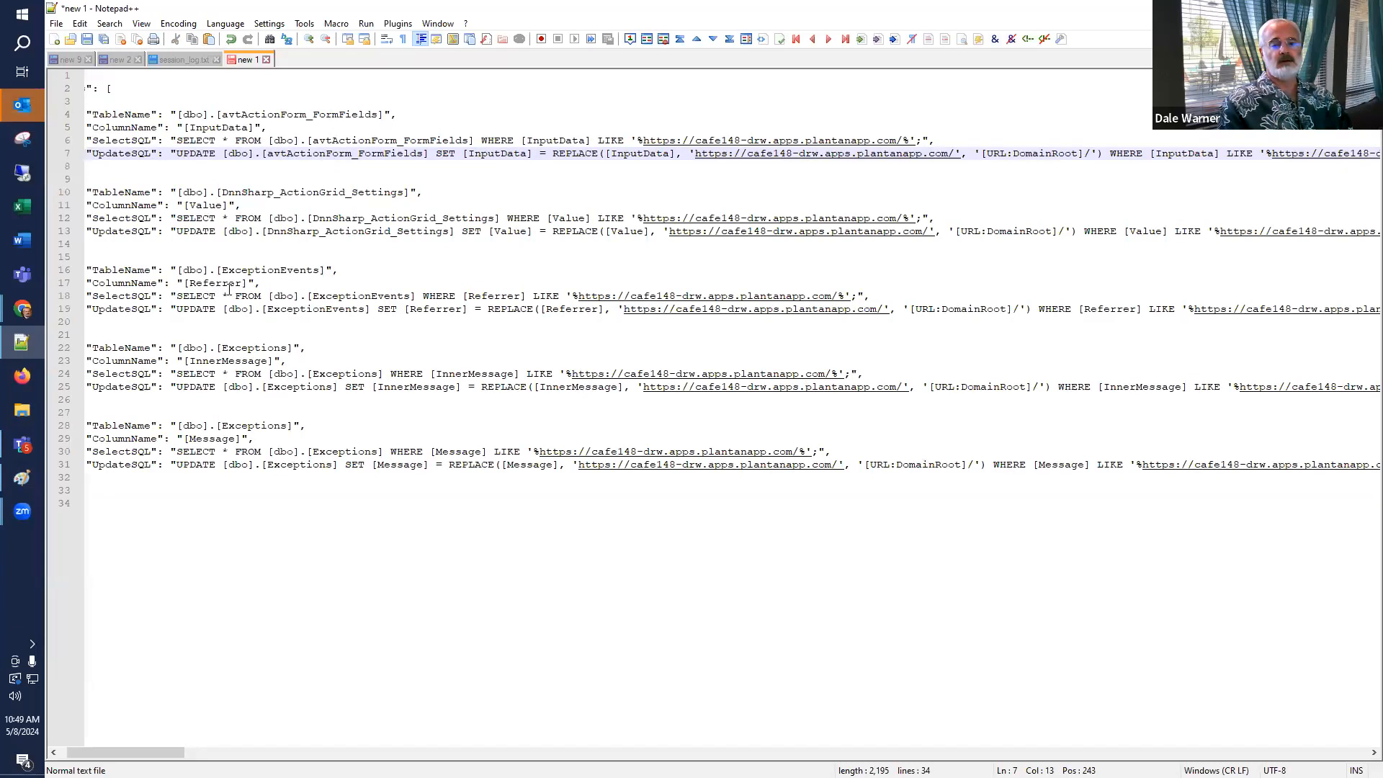
Close the workflow test results and open the SQL Console query editor.
{"action": "key", "text": "alt+Tab"}
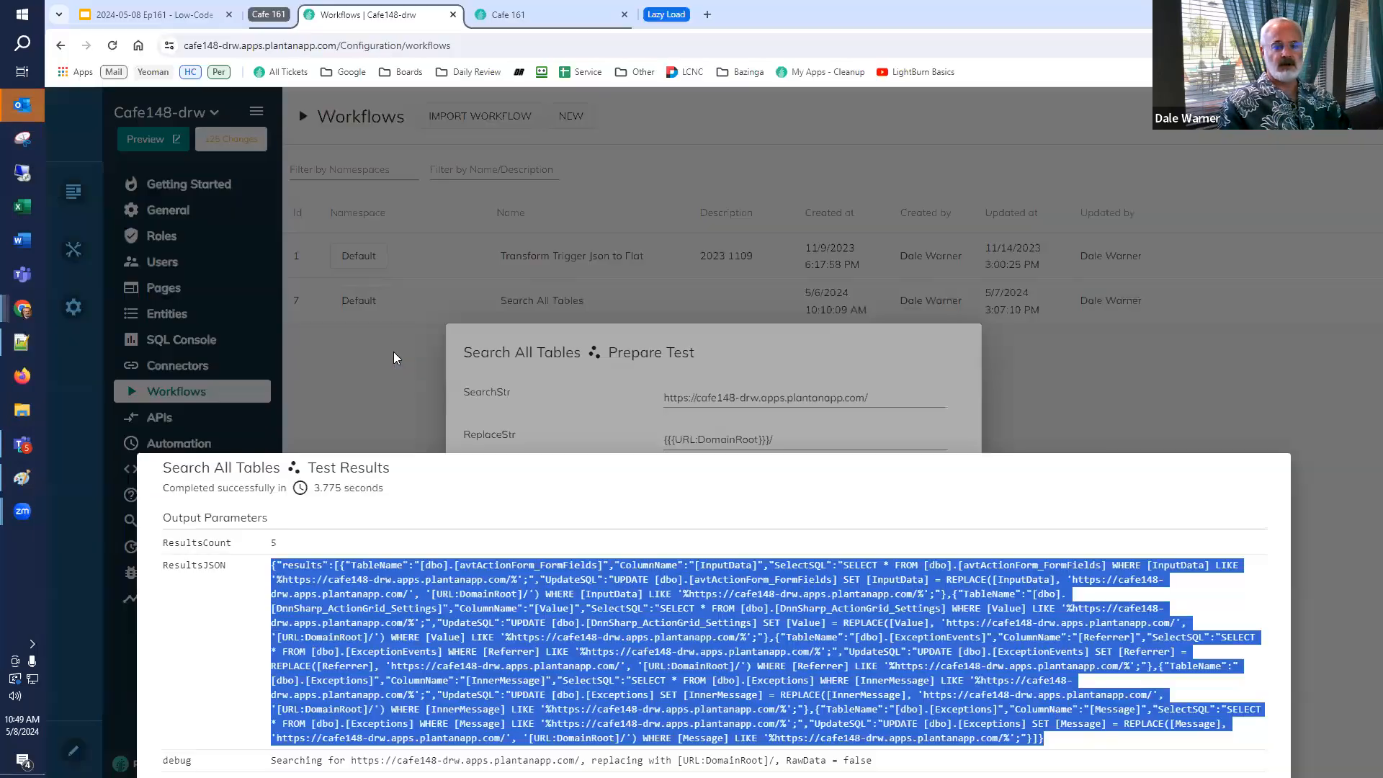
{"action": "left_click", "coordinate": [184, 348]}
{"action": "left_click", "coordinate": [261, 351]}
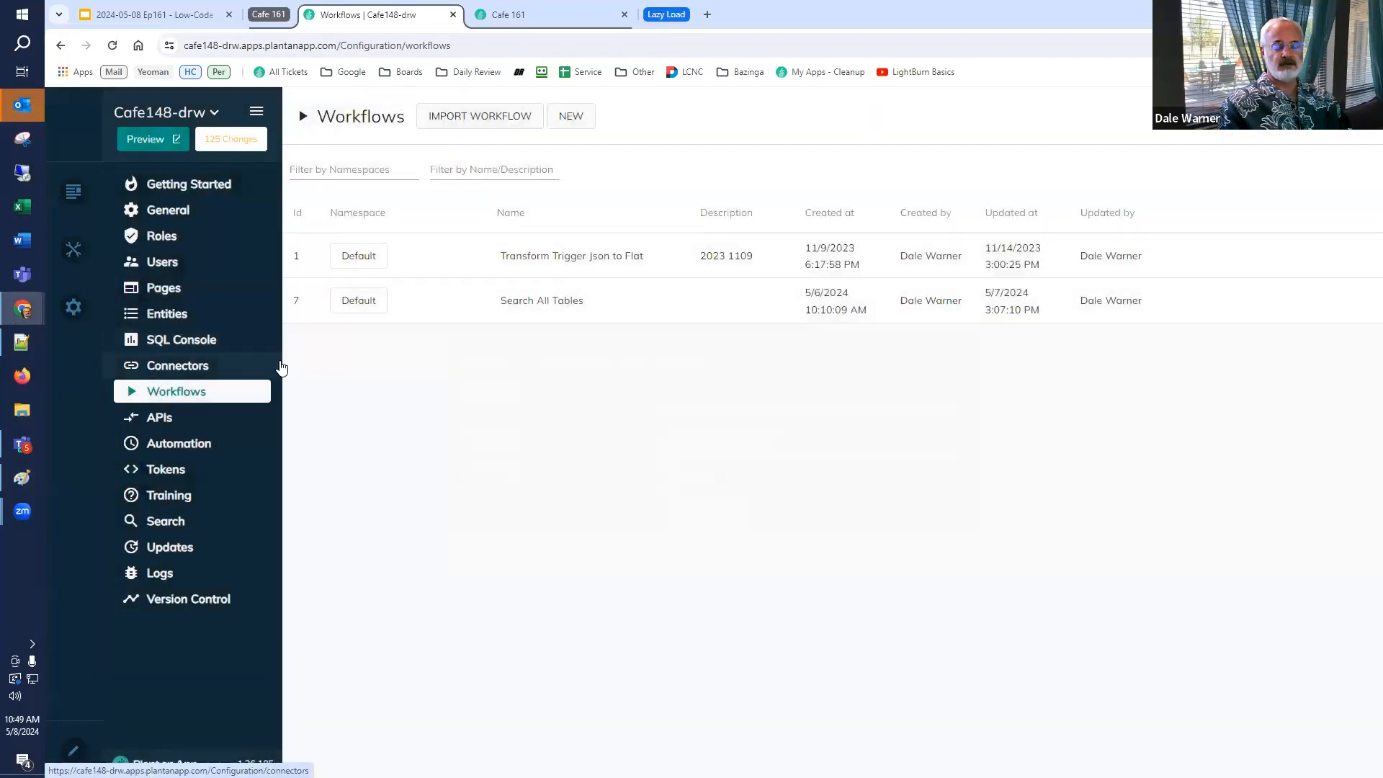
{"action": "left_click", "coordinate": [193, 340]}
{"action": "left_click", "coordinate": [506, 306]}
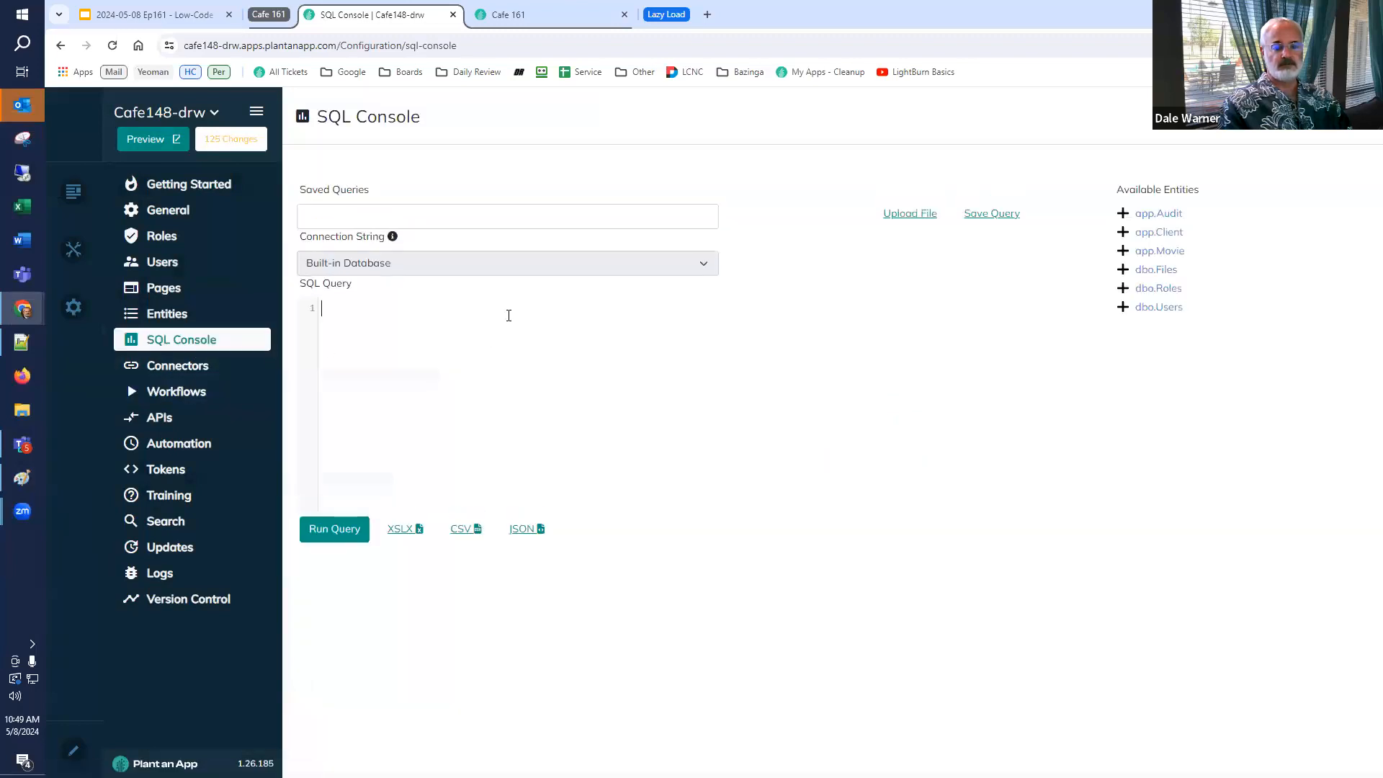
Paste the avtActionForm_FormFields UpdateSQL statement into the SQL query editor and run it.
{"action": "key", "text": "ctrl+v"}
{"action": "left_click", "coordinate": [324, 527]}
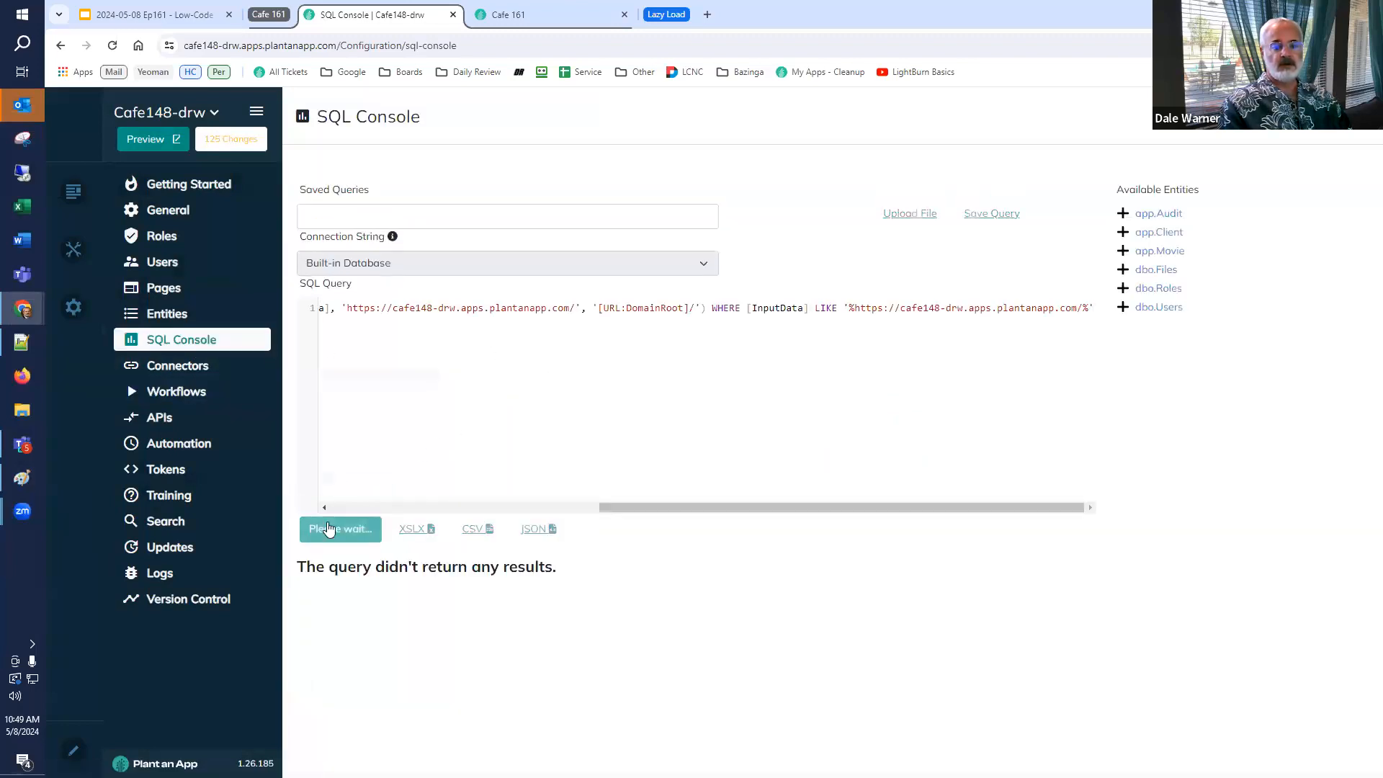
Select the UpdateSQL statement for the DnnSharp_ActionGrid_Settings table in the formatted results in Notepad++.
{"action": "key", "text": "alt+Tab"}
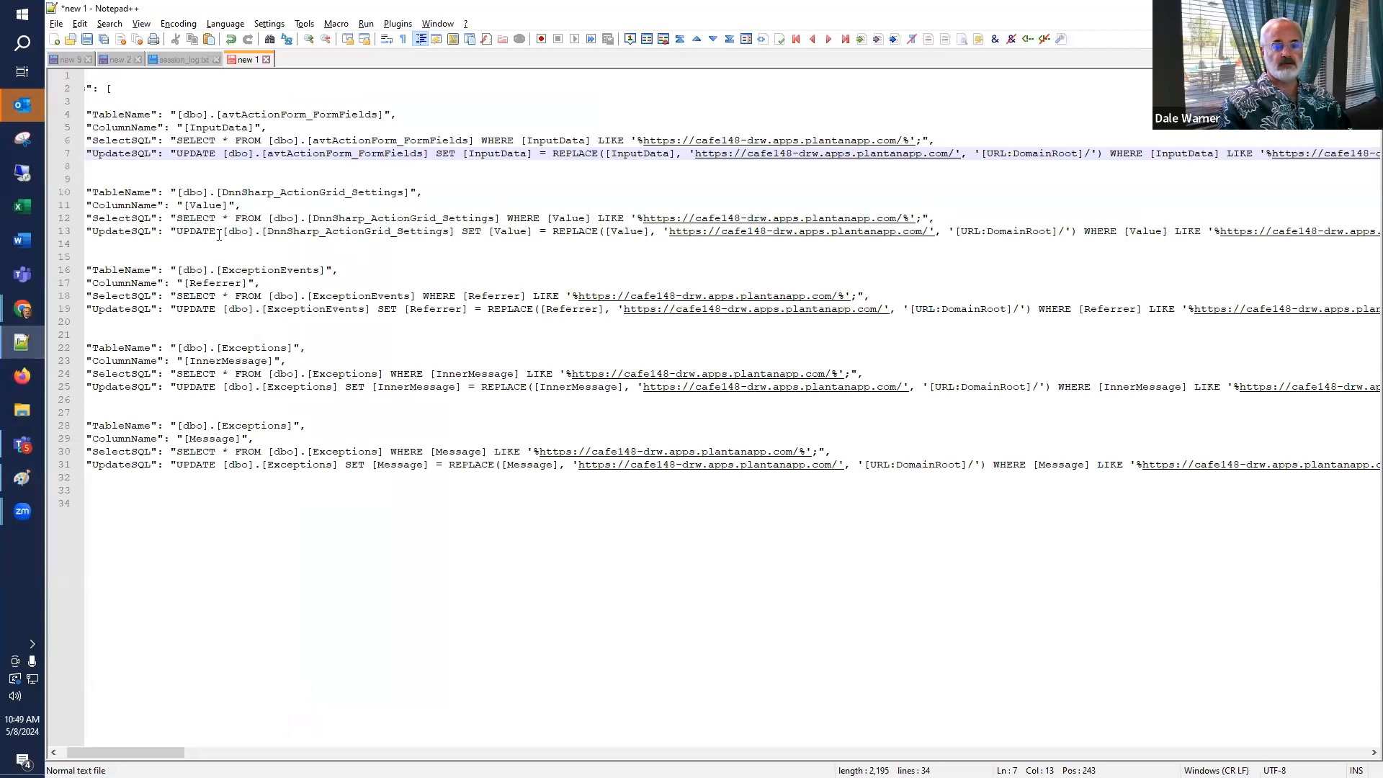
{"action": "left_click", "coordinate": [179, 232]}
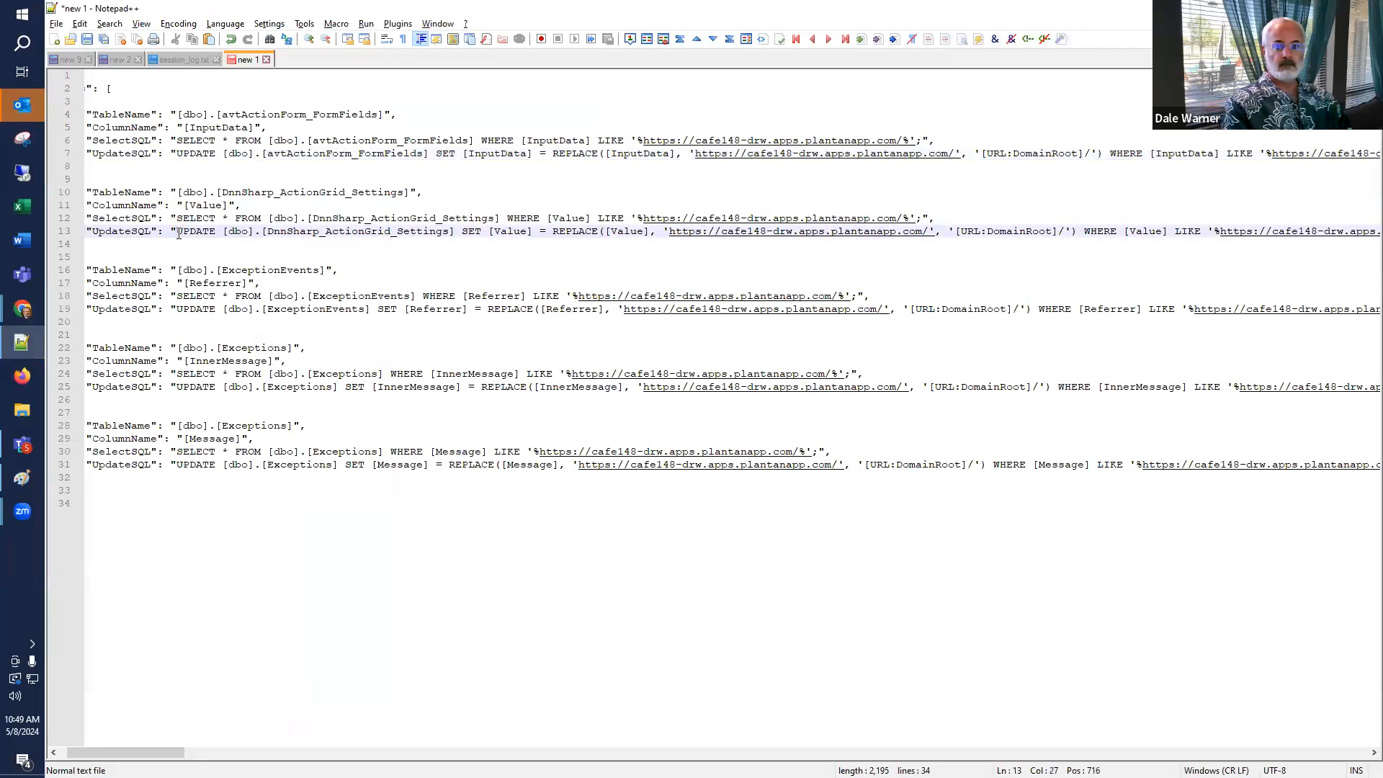
{"action": "key", "text": "shift+End"}
{"action": "key", "text": "shift+Left"}
{"action": "key", "text": "shift+Left"}
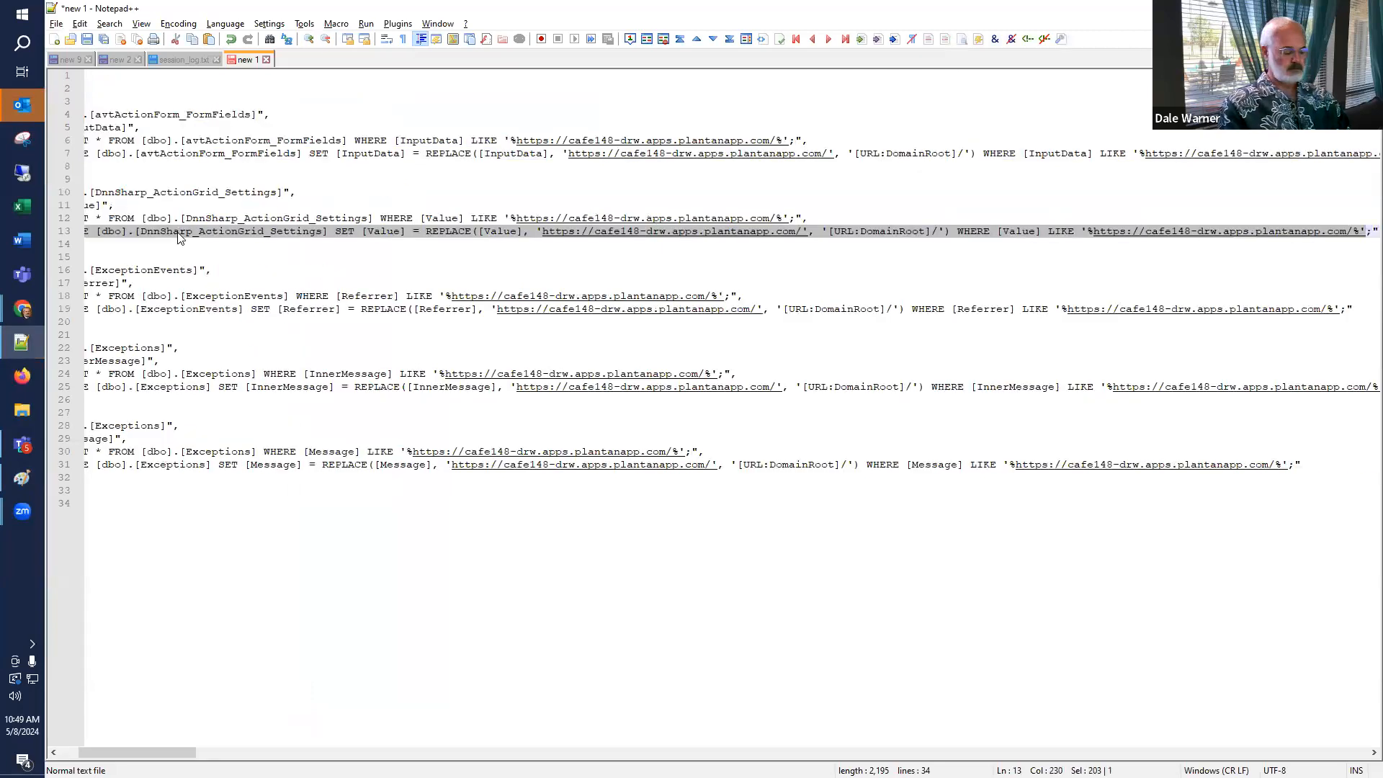
Replace the SQL query with the DnnSharp_ActionGrid_Settings UpdateSQL statement and run it.
{"action": "key", "text": "alt+Tab"}
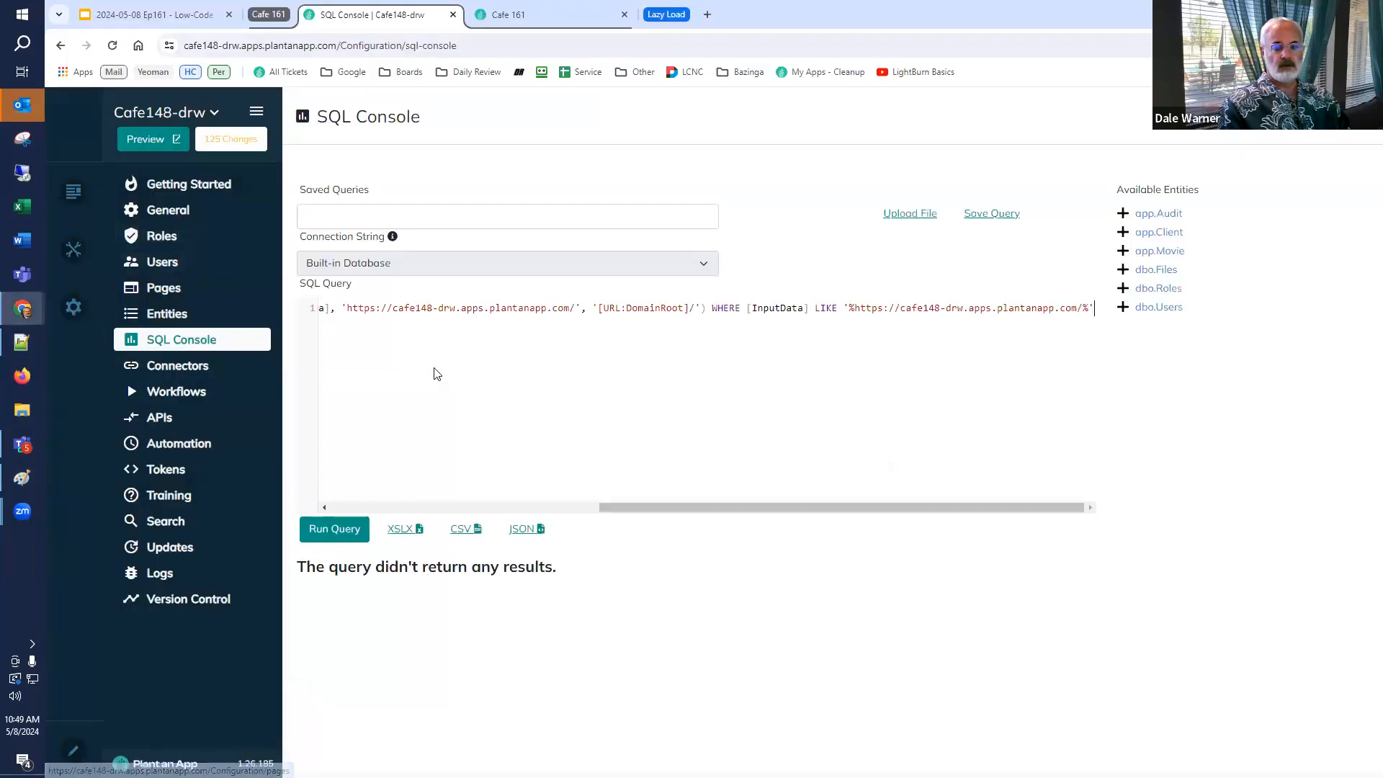
{"action": "key", "text": "ctrl+a"}
{"action": "key", "text": "ctrl+v"}
{"action": "left_click", "coordinate": [339, 528]}
Open the Servers settings panel and close it again.
{"action": "mouse_move", "coordinate": [73, 307]}
{"action": "left_click", "coordinate": [172, 472]}
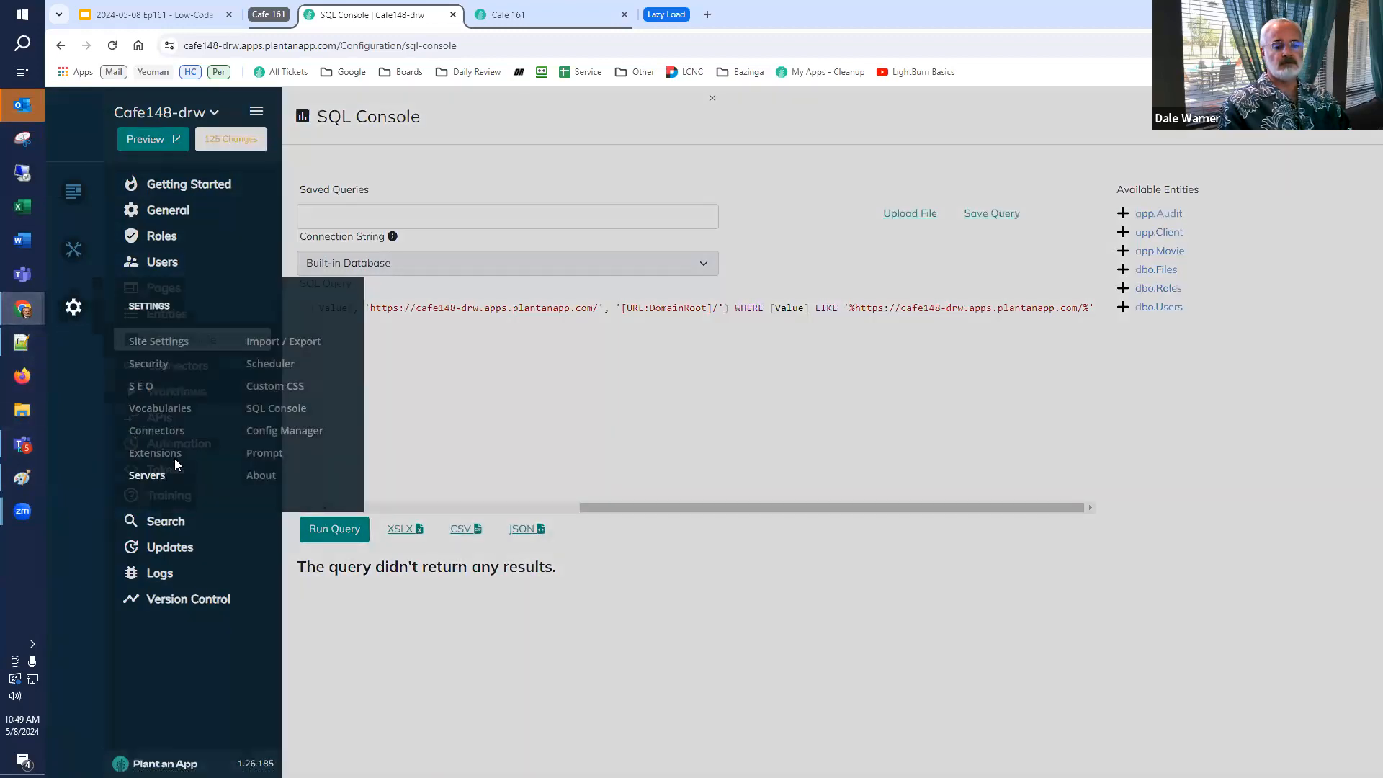
{"action": "left_click", "coordinate": [634, 123]}
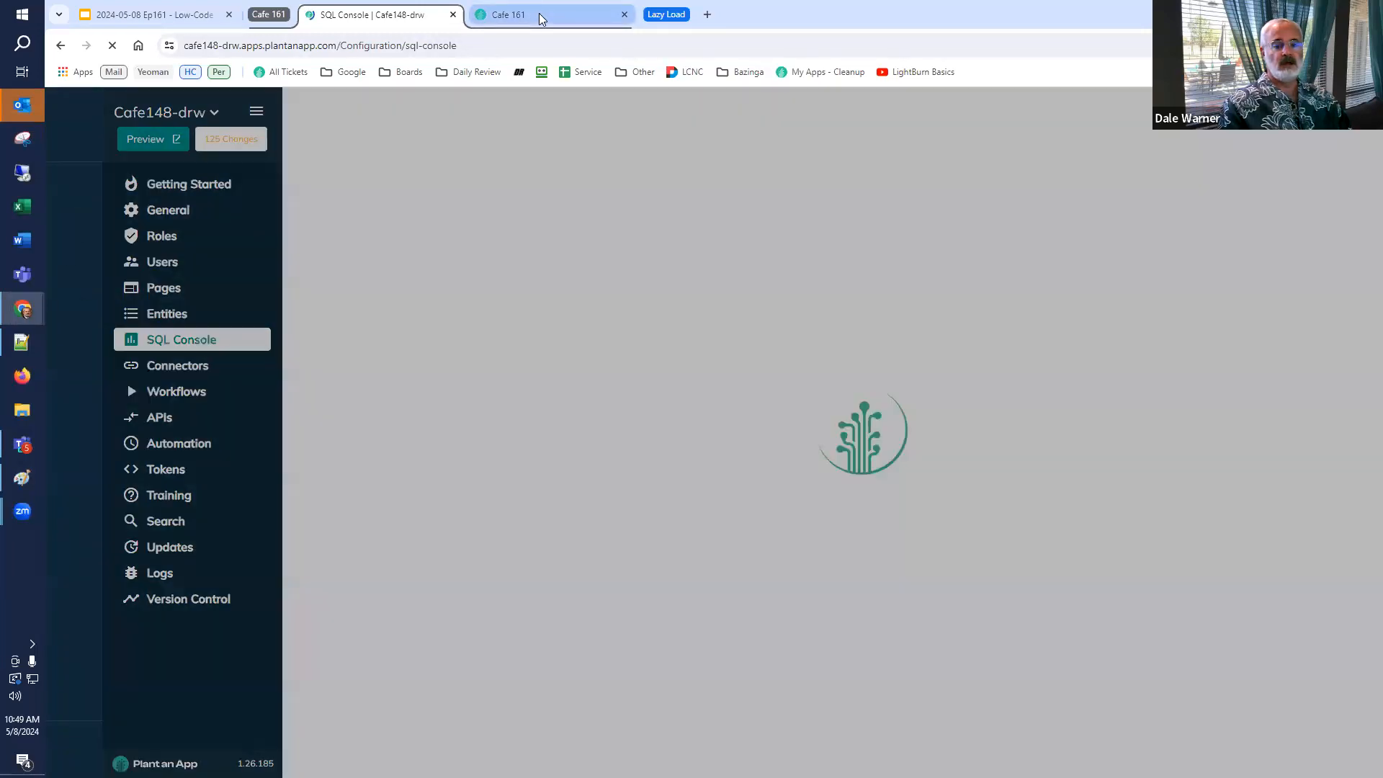
{"action": "left_click", "coordinate": [708, 106]}
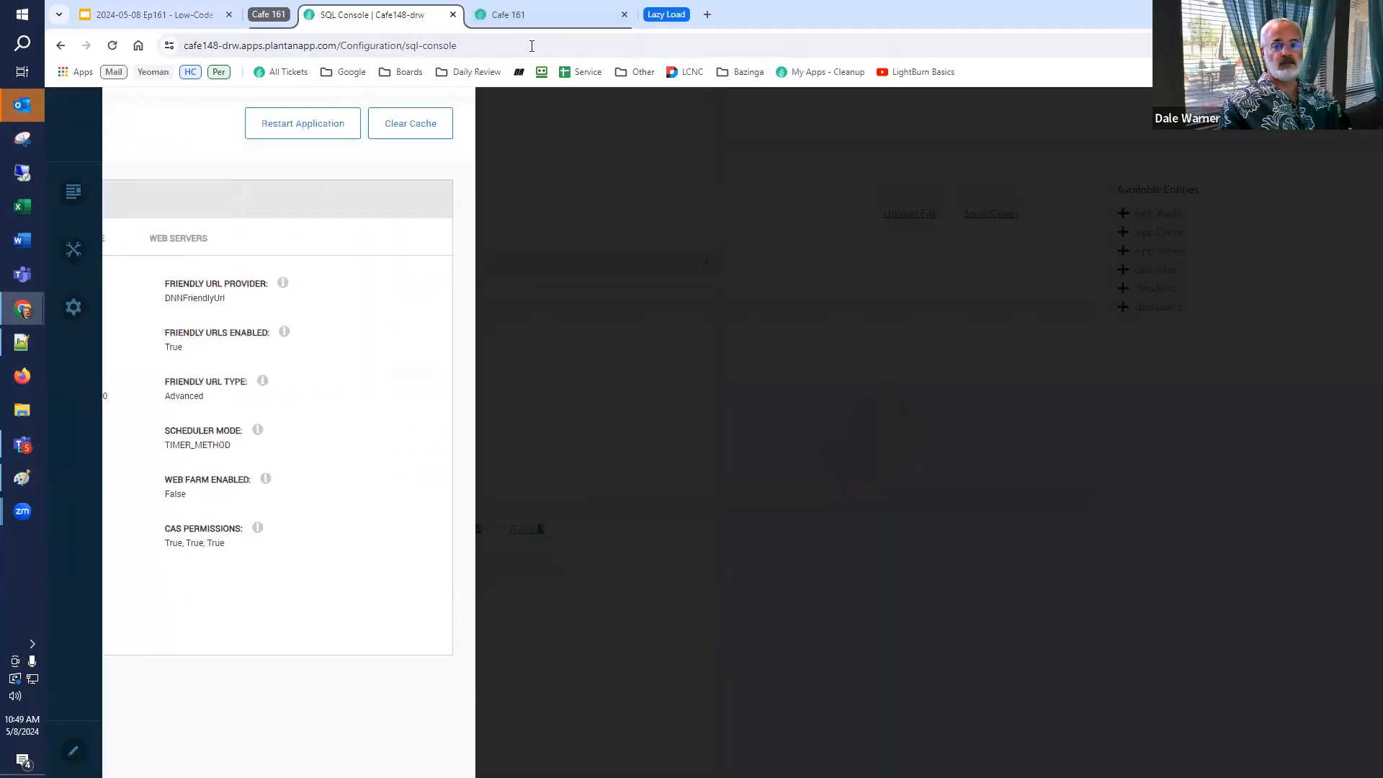
Switch to the Cafe 161 page and reload it.
{"action": "left_click", "coordinate": [508, 14]}
{"action": "left_click", "coordinate": [113, 45]}
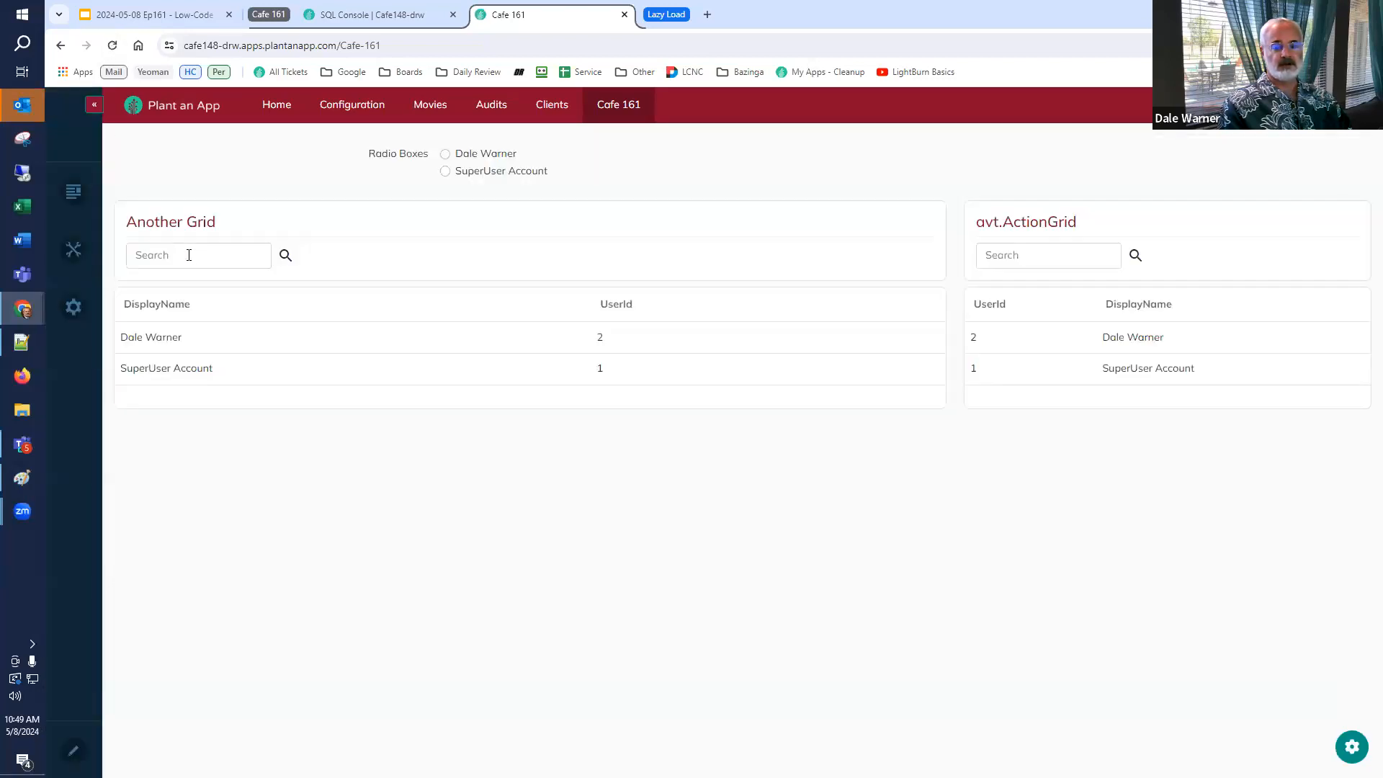
Open the Another Grid listing's data source settings to check its URL, then cancel.
{"action": "left_click", "coordinate": [1355, 747]}
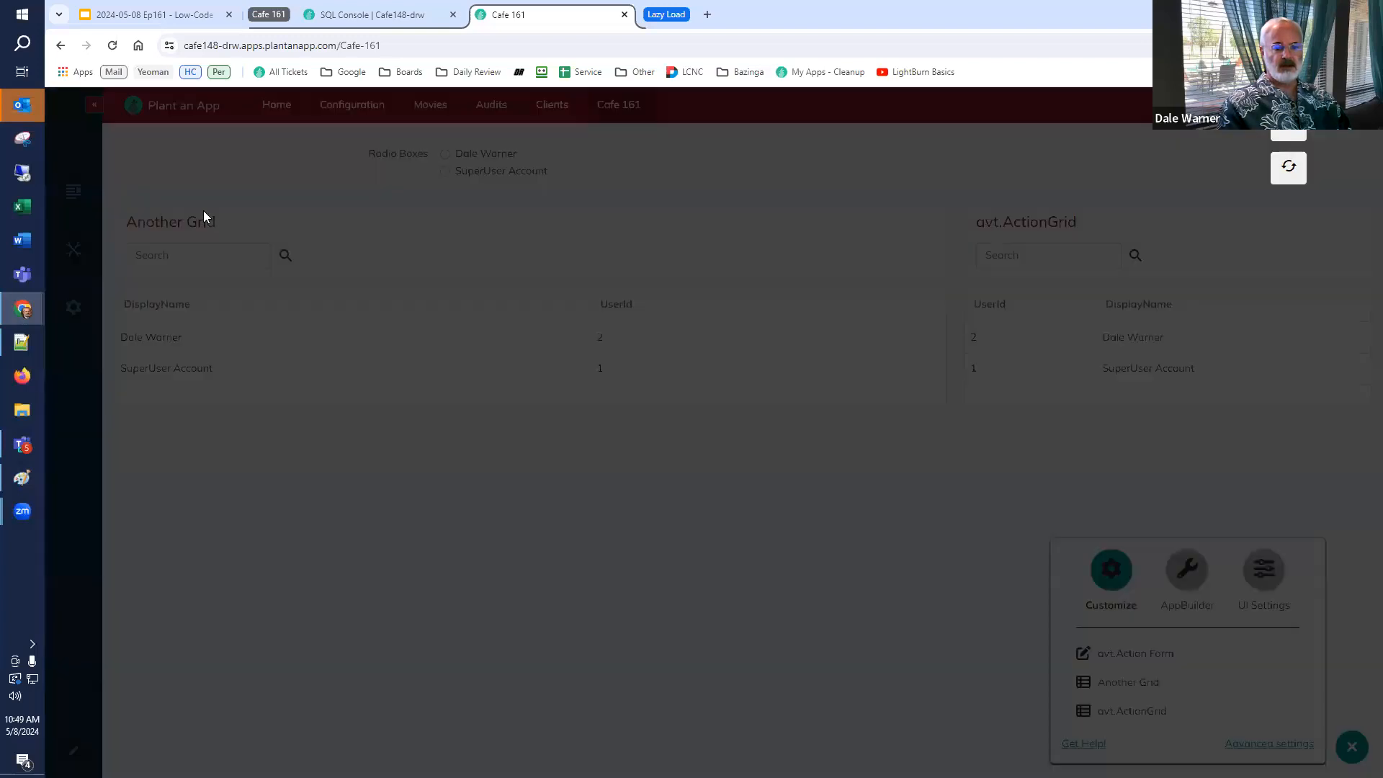
{"action": "left_click", "coordinate": [204, 212]}
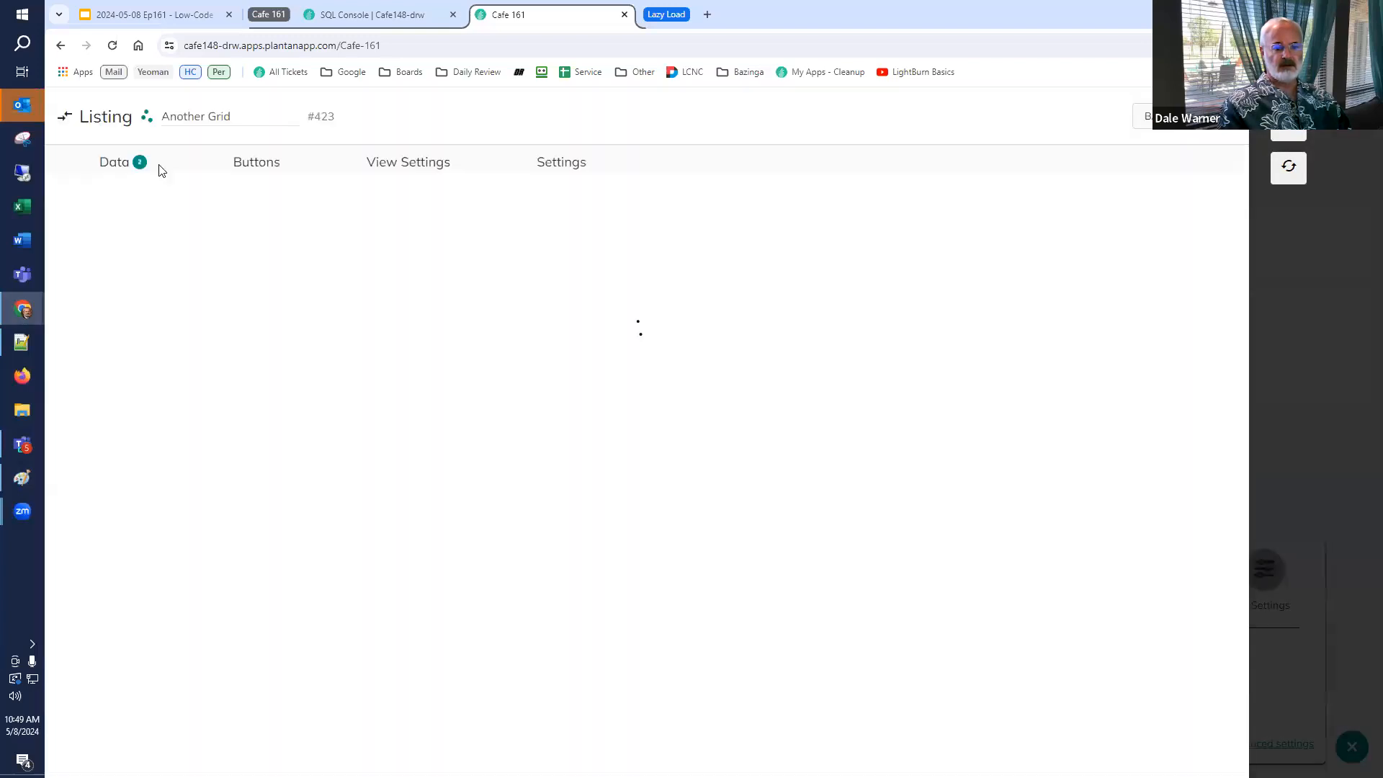
{"action": "left_click", "coordinate": [129, 309]}
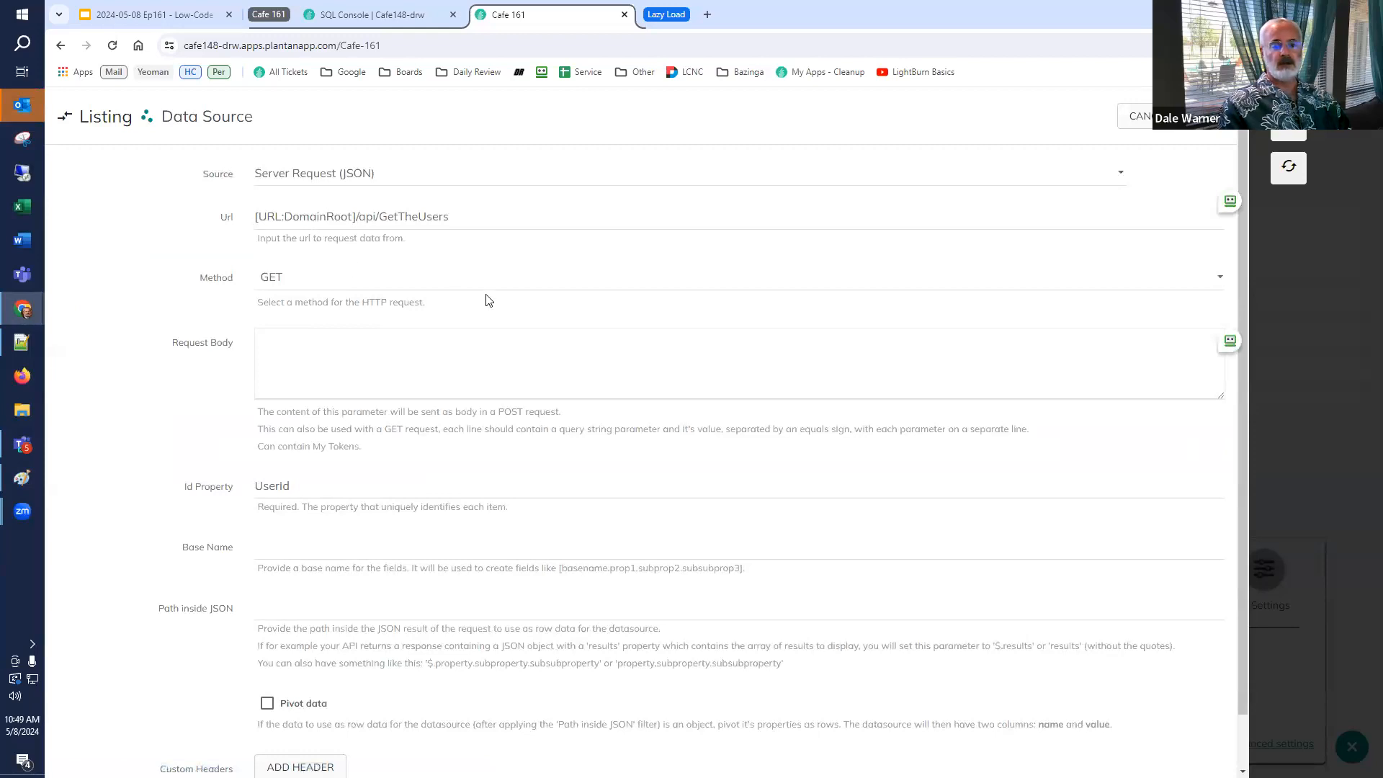
{"action": "left_click", "coordinate": [1154, 116]}
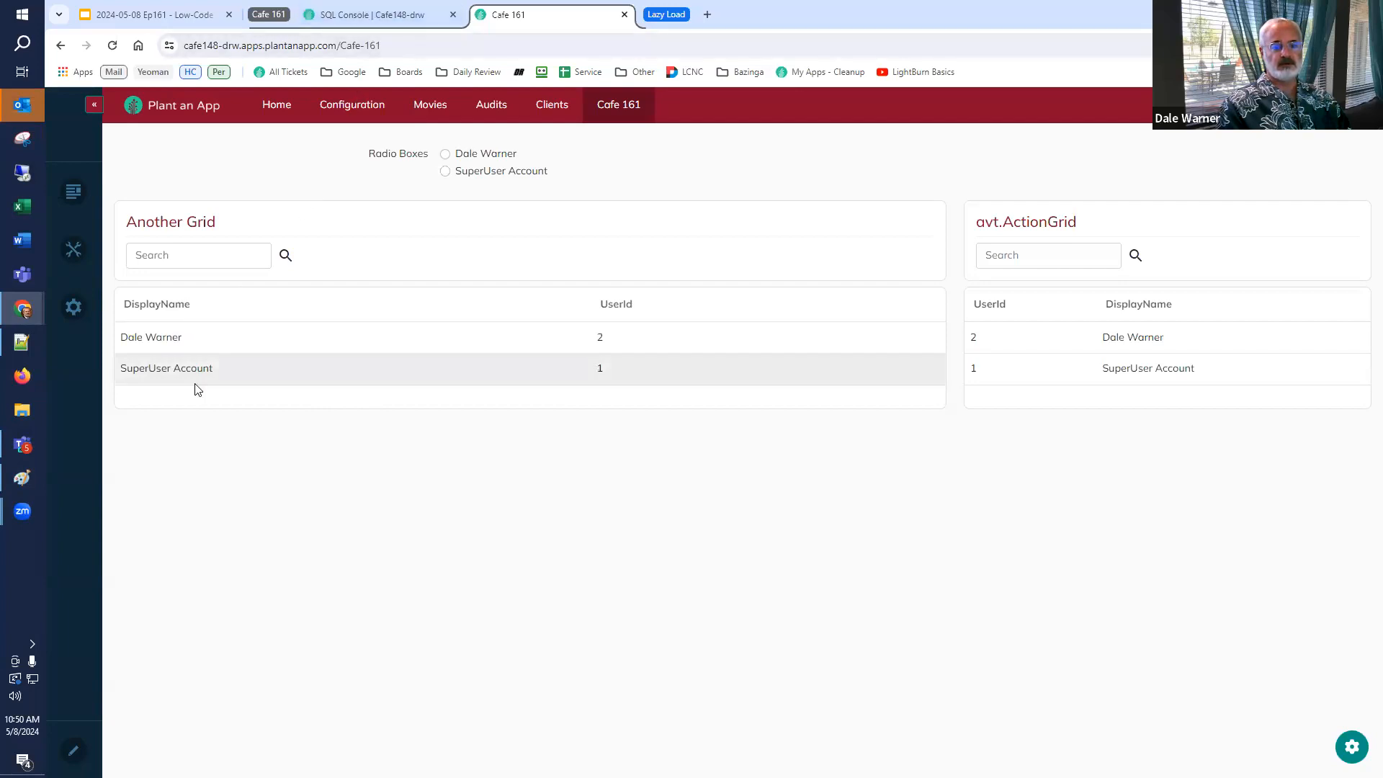
Run the Search All Tables workflow test with a user's display name as SearchStr and RawData set to true.
{"action": "triple_click", "coordinate": [216, 345]}
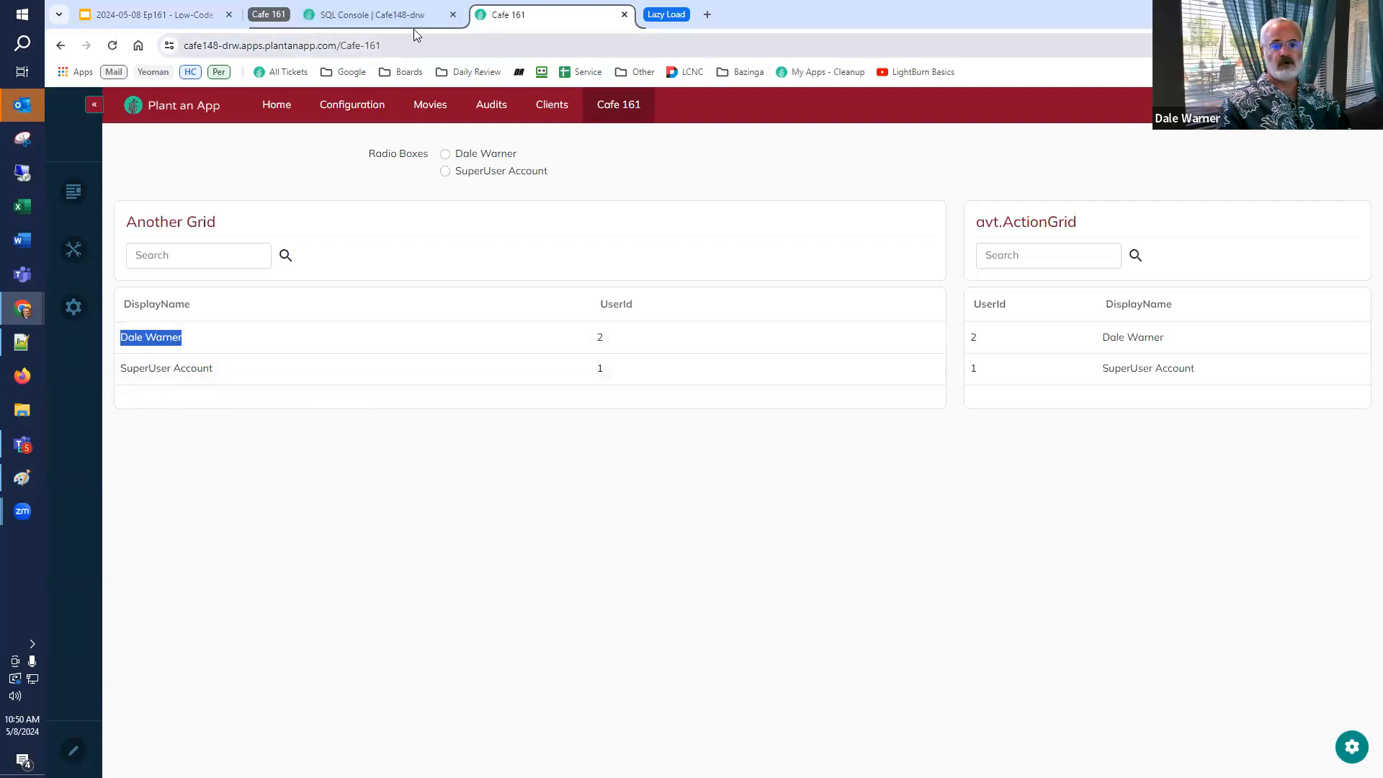
{"action": "left_click", "coordinate": [398, 16]}
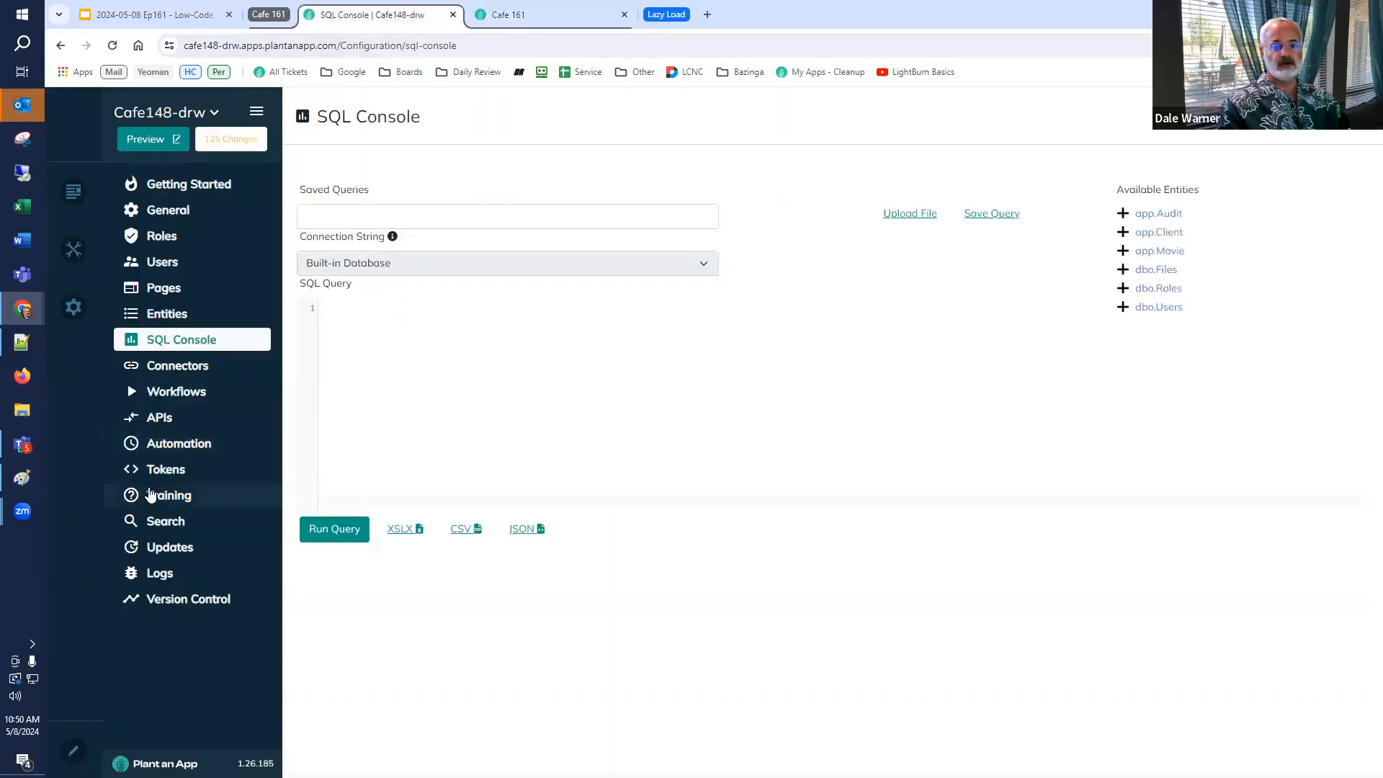
{"action": "left_click", "coordinate": [189, 395]}
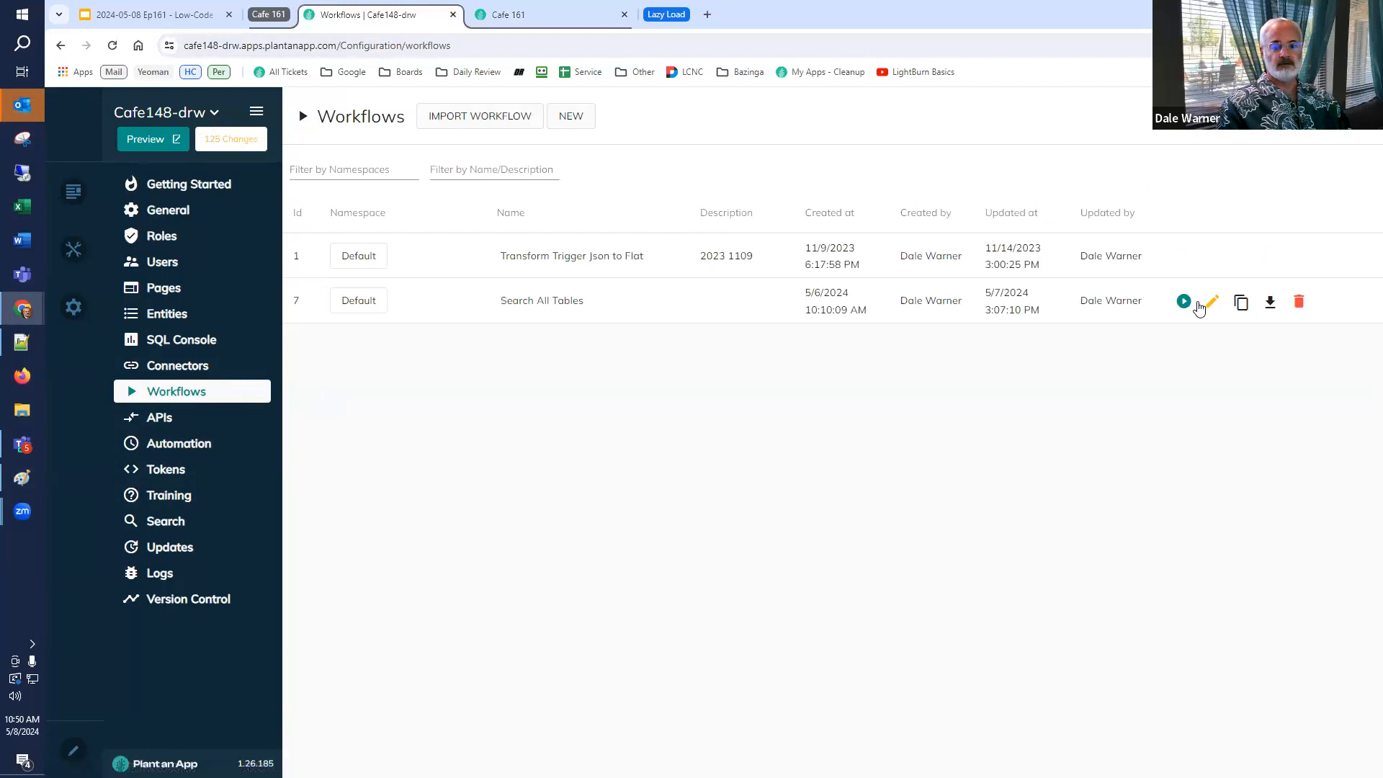
{"action": "left_click", "coordinate": [1183, 302]}
{"action": "left_click", "coordinate": [744, 400]}
{"action": "left_click", "coordinate": [670, 479]}
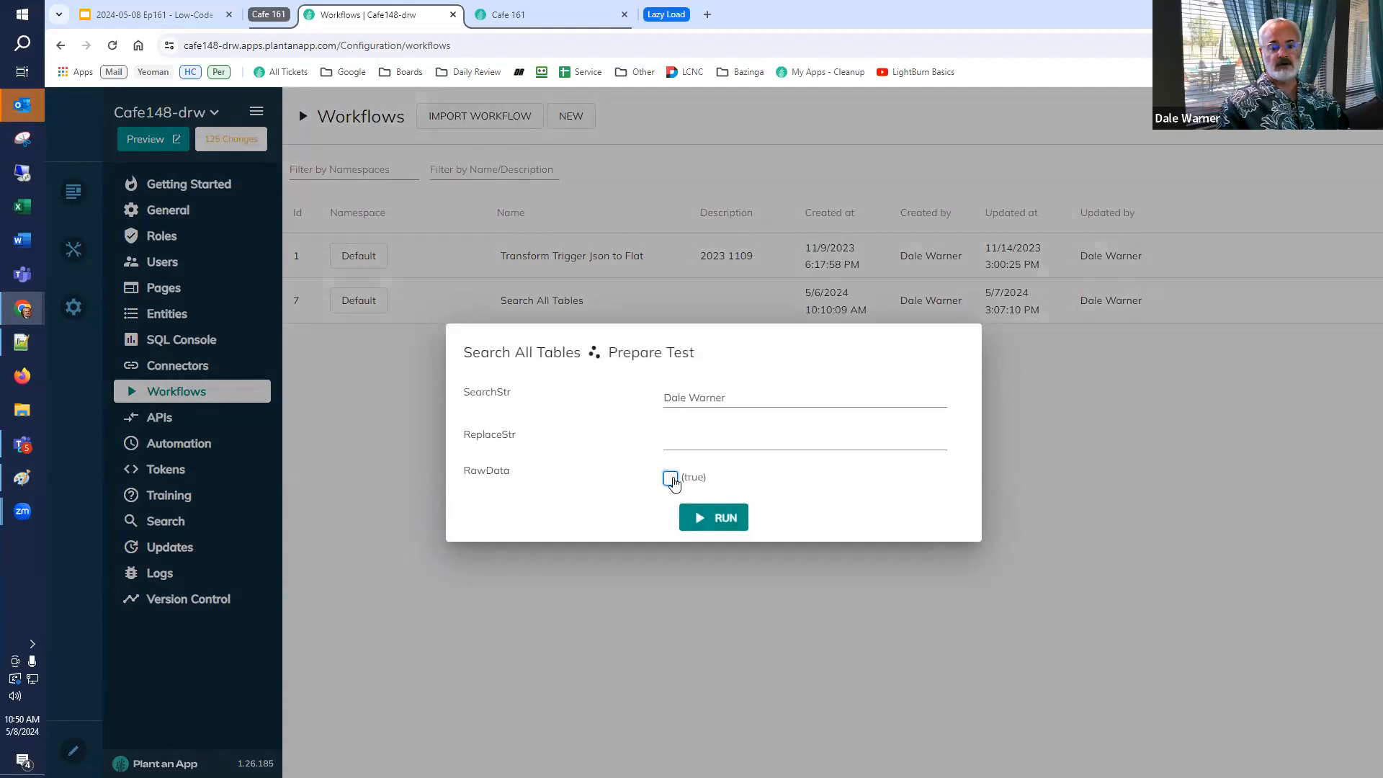
{"action": "left_click", "coordinate": [714, 525]}
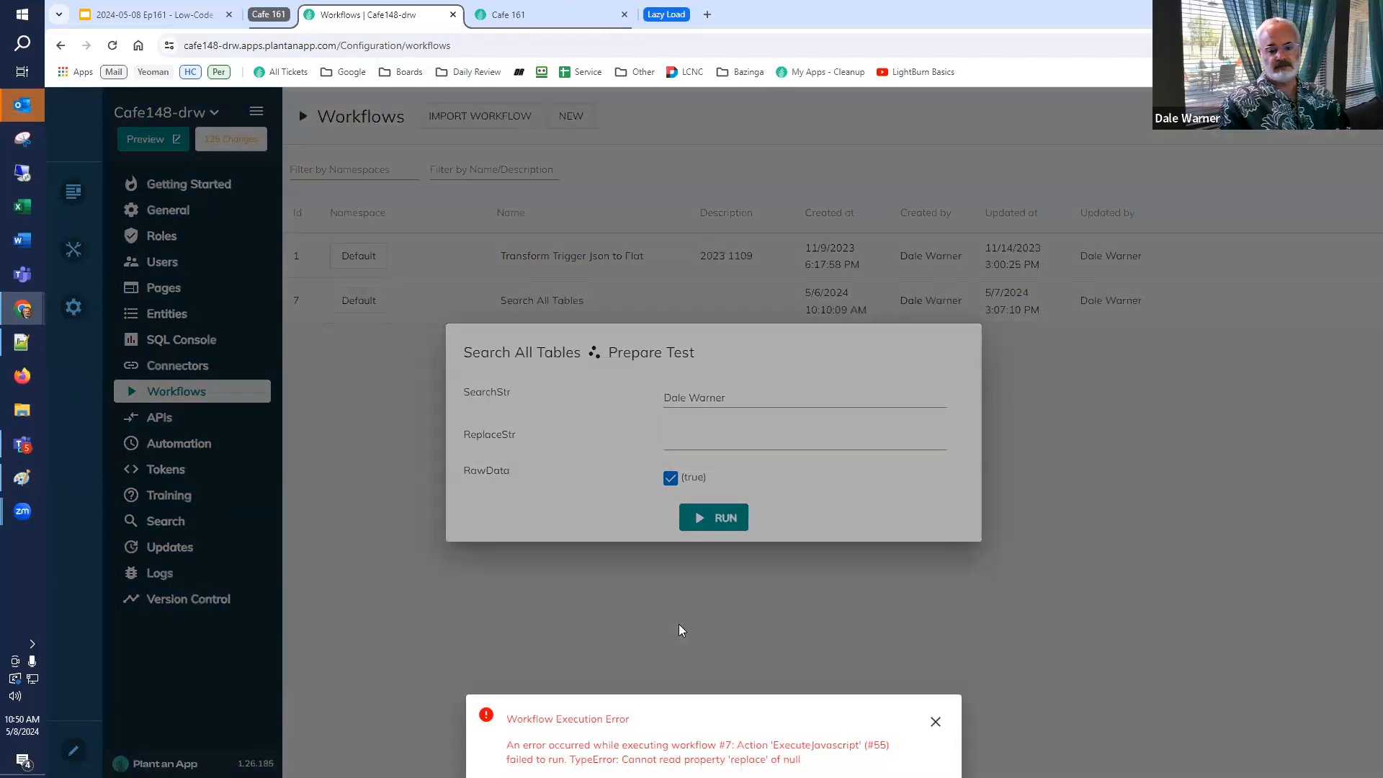
Dismiss the execution error, set ReplaceStr to x, and rerun the workflow test.
{"action": "left_click", "coordinate": [936, 722]}
{"action": "left_click", "coordinate": [756, 435]}
{"action": "type", "text": "x"}
{"action": "left_click", "coordinate": [722, 519]}
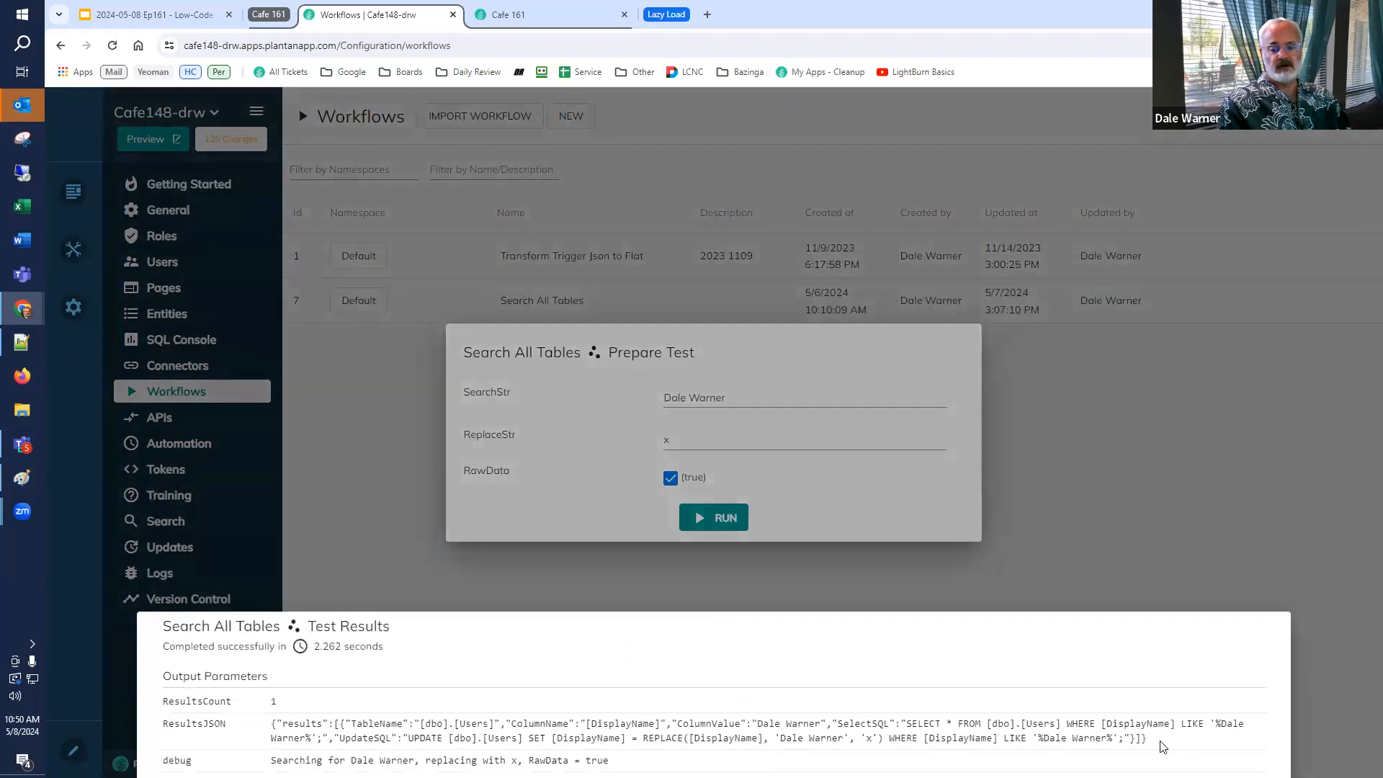
Copy the ResultsJSON output into the Notepad++ document, replacing its contents, and format it as JSON.
{"action": "left_click_drag", "start_coordinate": [1161, 744], "coordinate": [261, 737]}
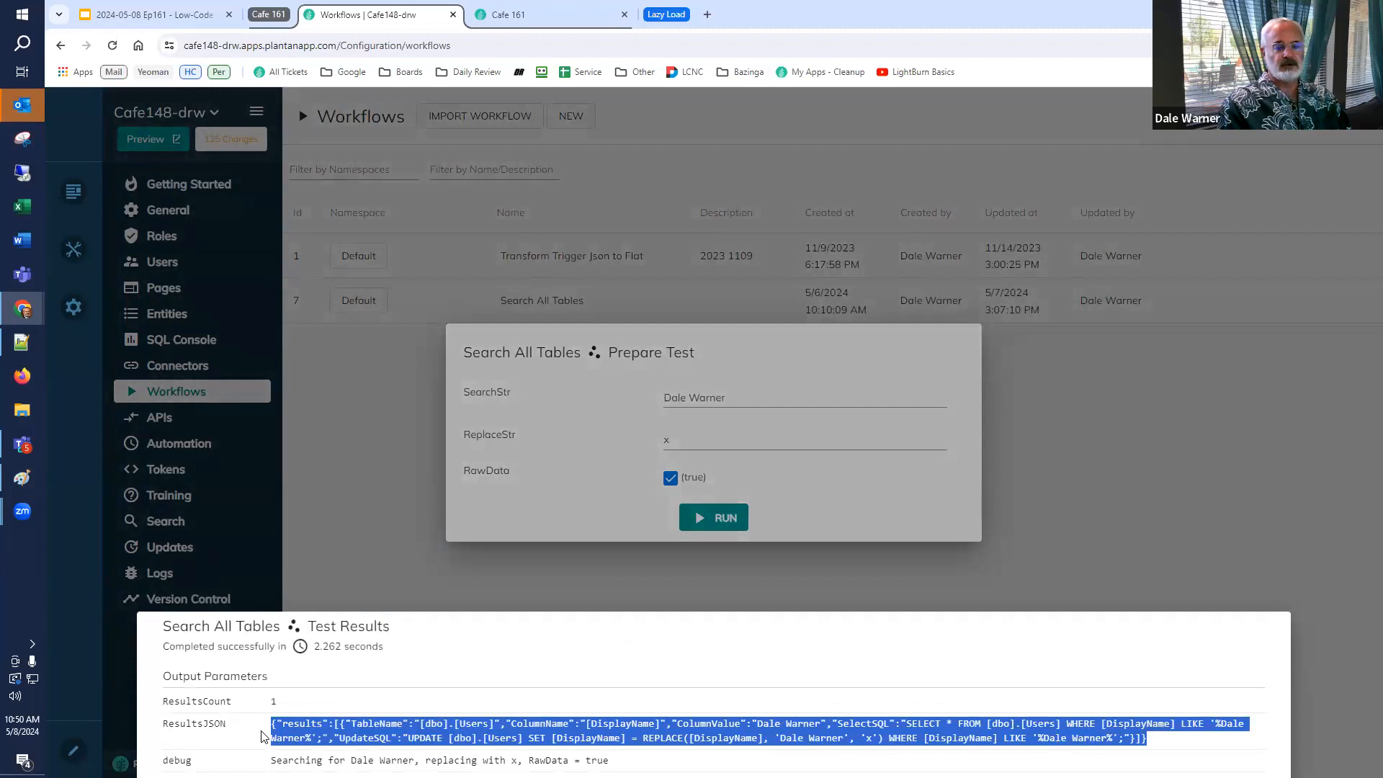
{"action": "key", "text": "alt+Tab"}
{"action": "key", "text": "ctrl+a"}
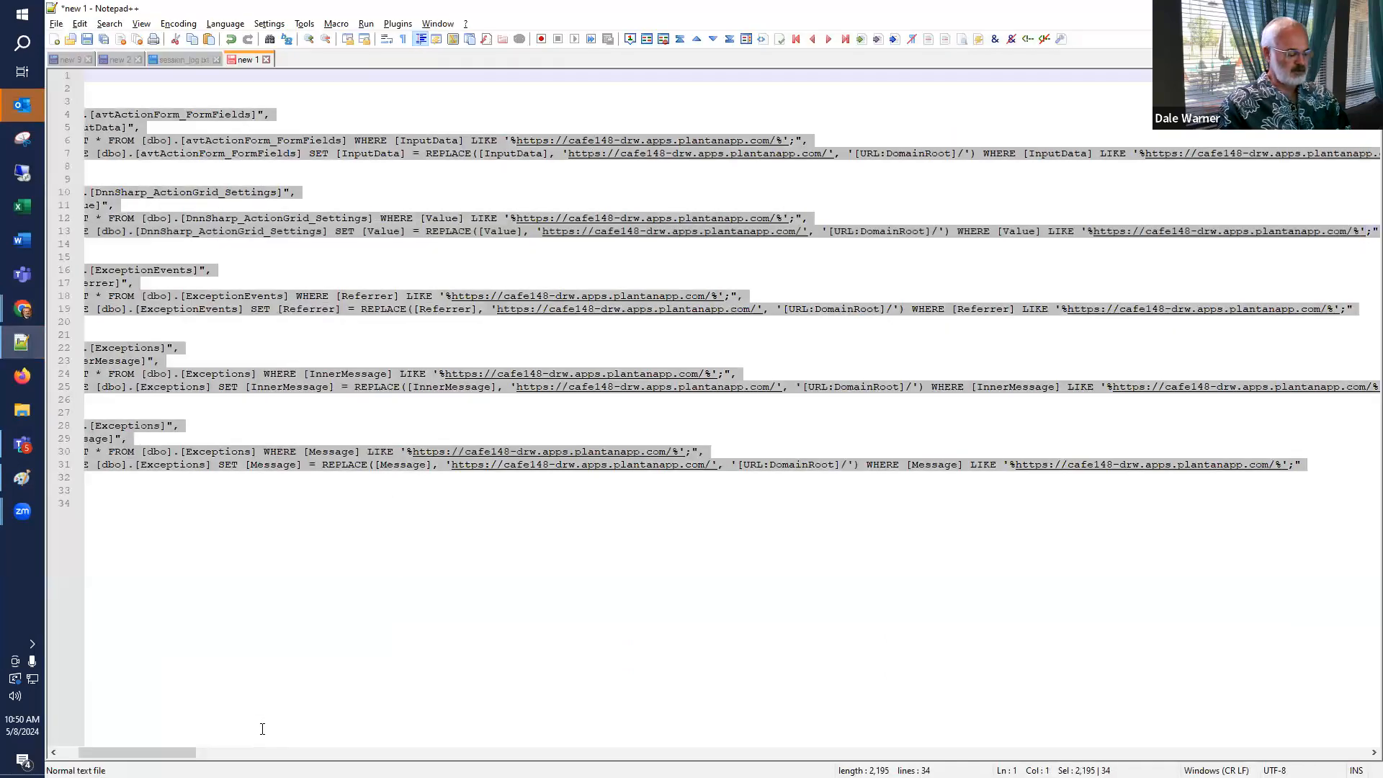
{"action": "key", "text": "ctrl+v"}
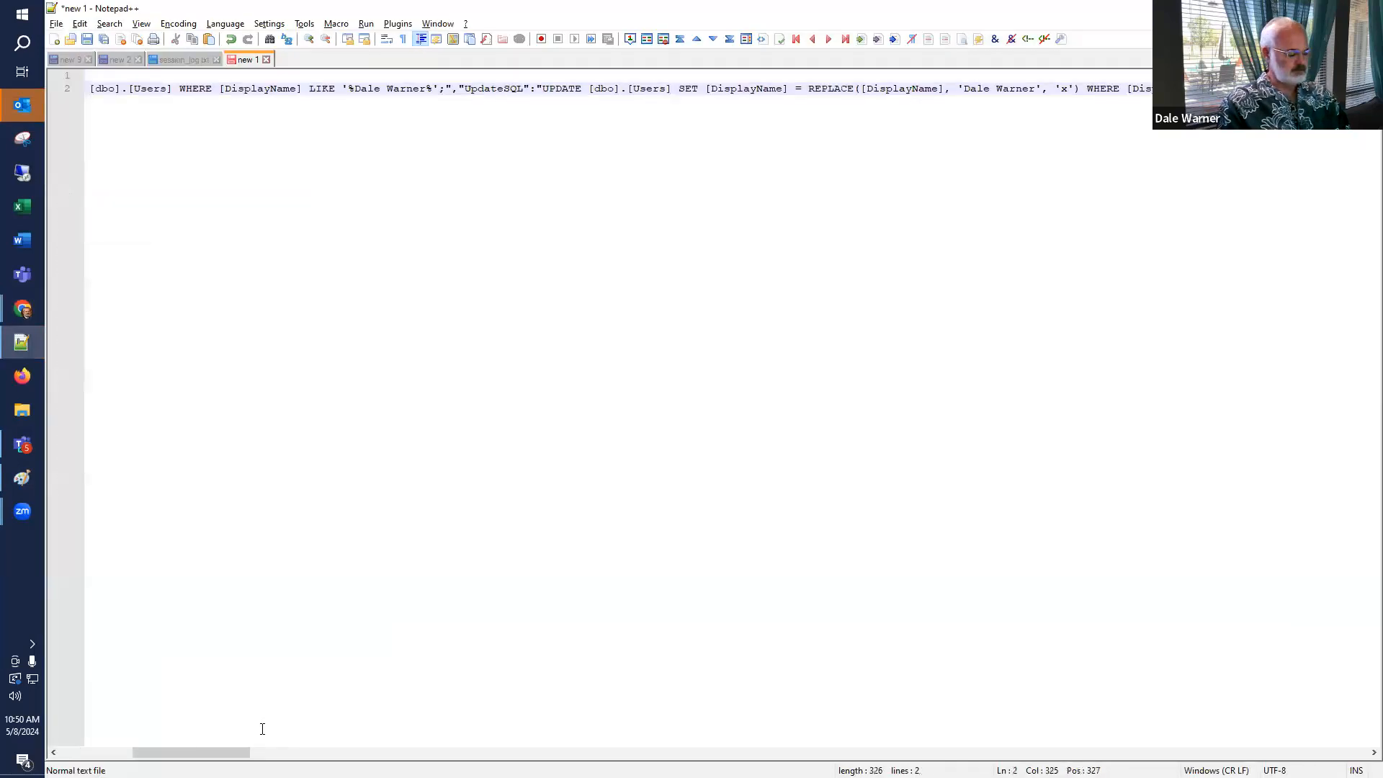
{"action": "key", "text": "ctrl+alt+shift+m"}
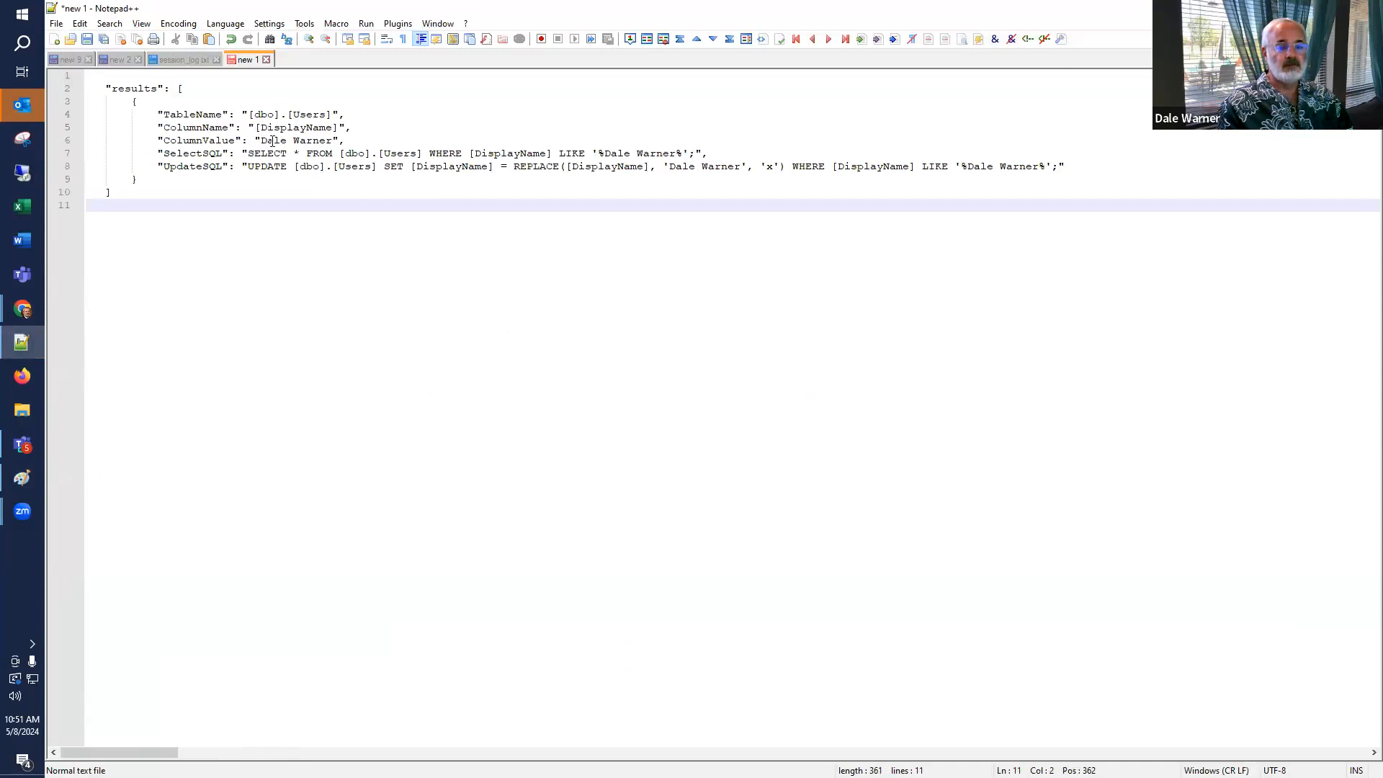
Examine the SelectSQL and UpdateSQL statements in the formatted results.
{"action": "left_click_drag", "start_coordinate": [247, 154], "coordinate": [689, 154]}
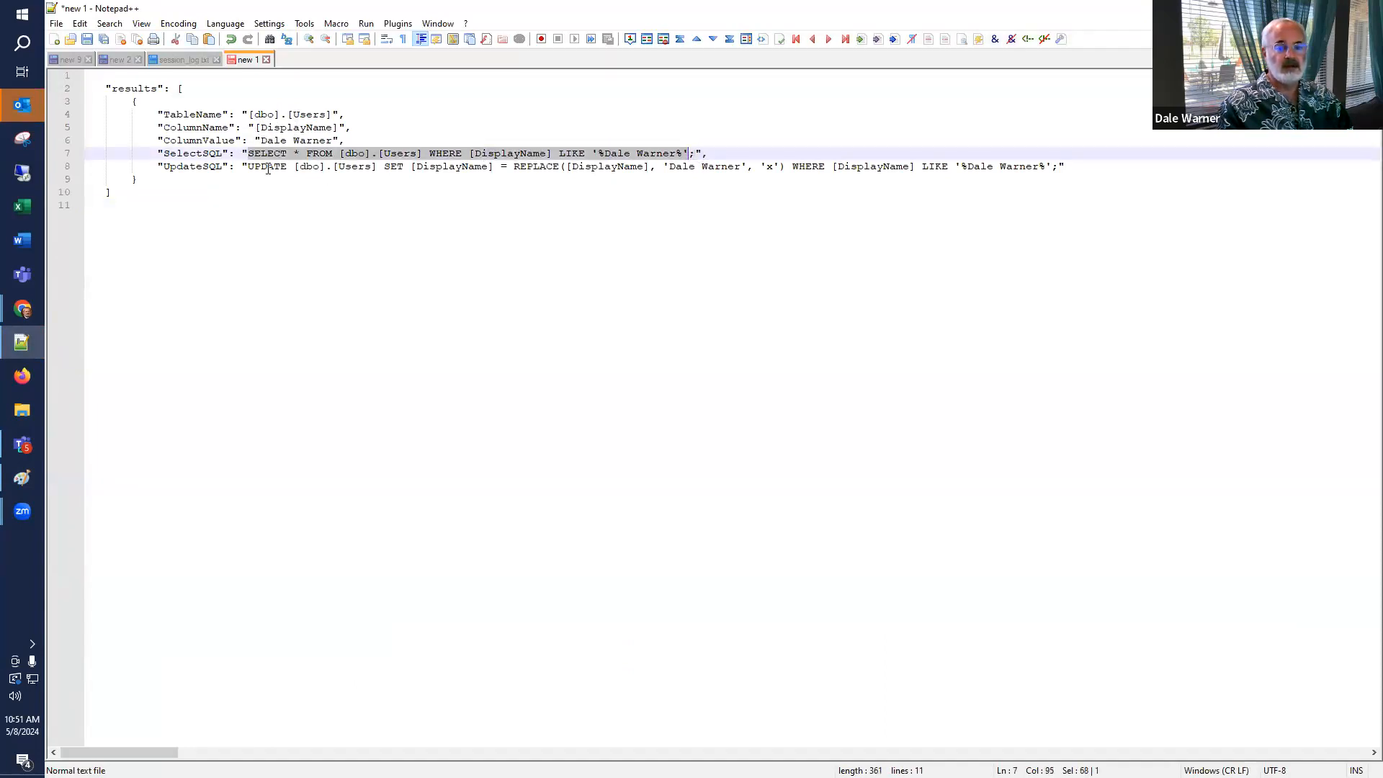
{"action": "left_click_drag", "start_coordinate": [246, 166], "coordinate": [1059, 162]}
{"action": "left_click", "coordinate": [945, 309]}
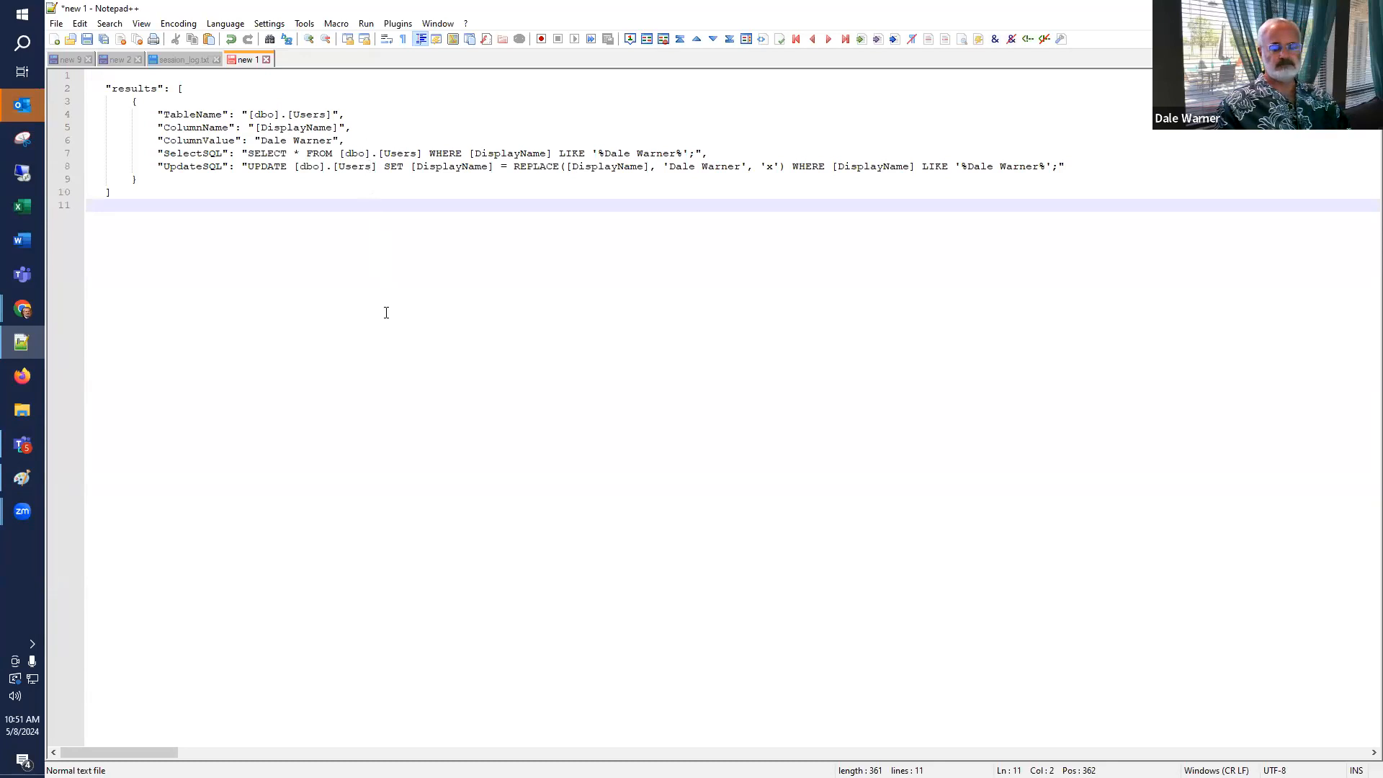
Close the workflow test results and the test dialog.
{"action": "key", "text": "alt+Tab"}
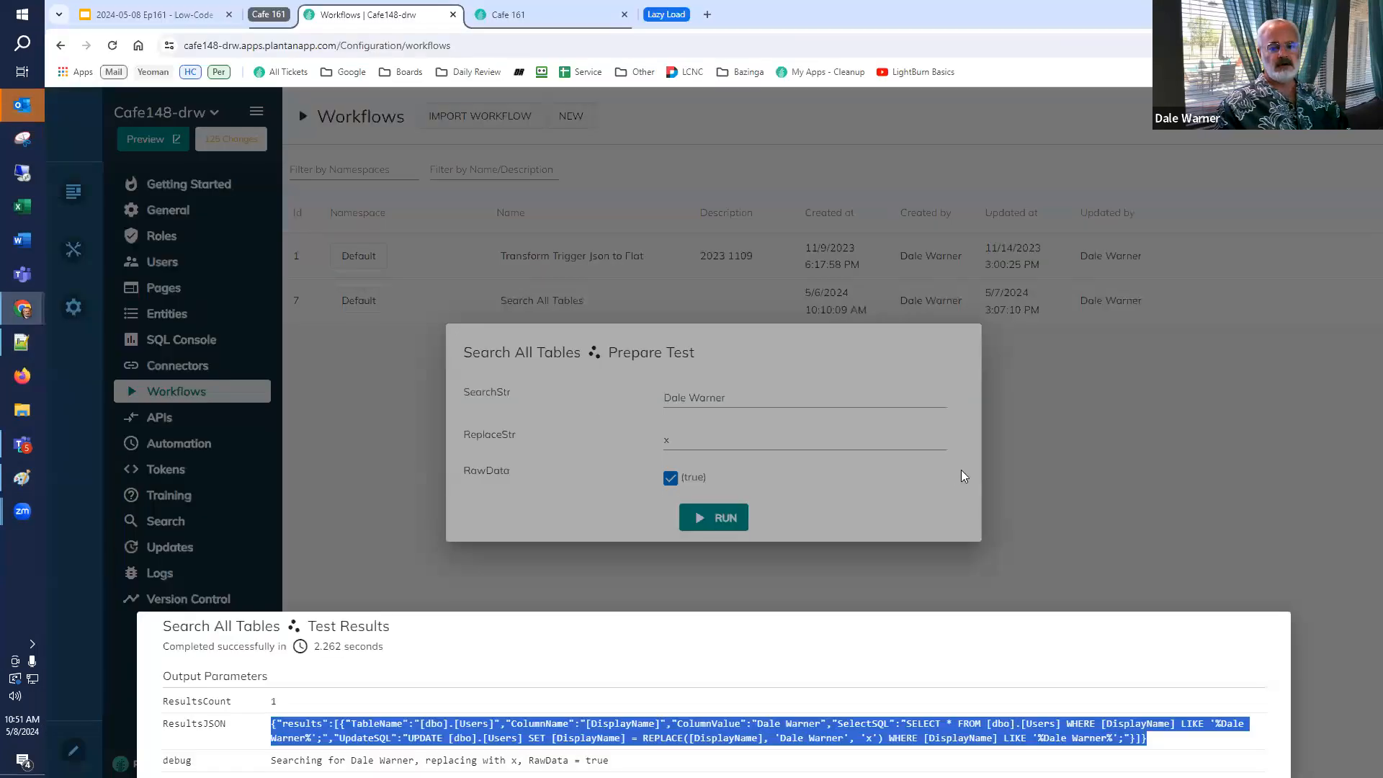
{"action": "left_click", "coordinate": [1190, 471]}
{"action": "left_click", "coordinate": [1189, 471]}
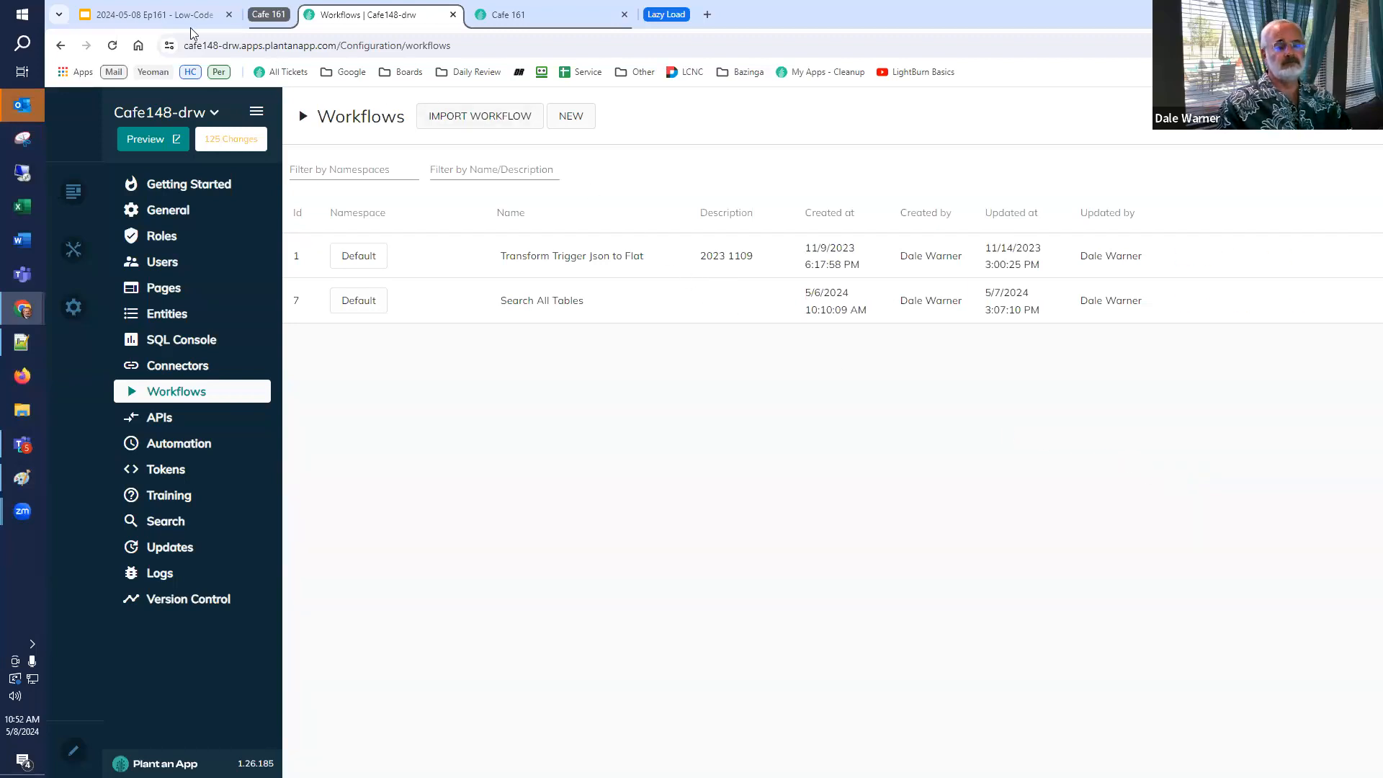
Review the Global Search and Replace slide in the presentation before returning to the workflows.
{"action": "left_click", "coordinate": [165, 18]}
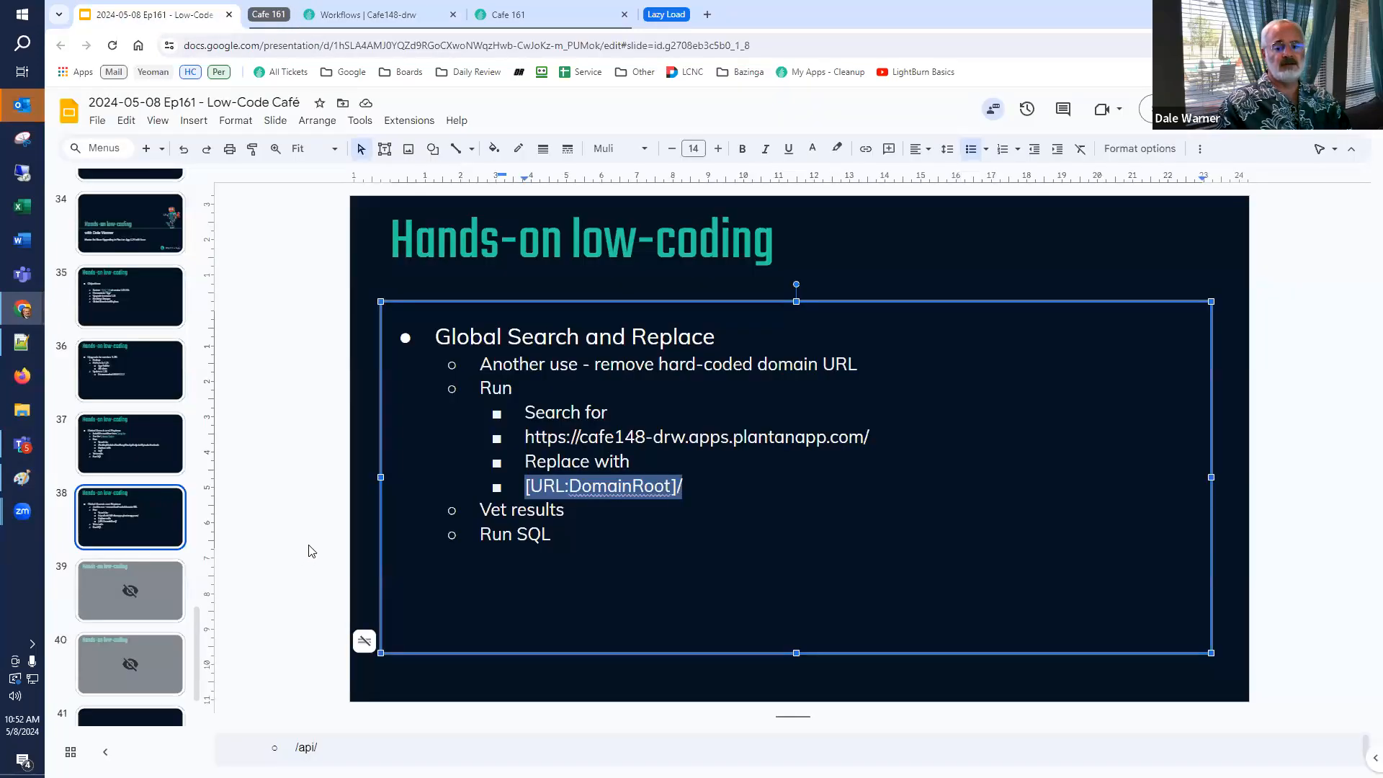
{"action": "left_click", "coordinate": [311, 551]}
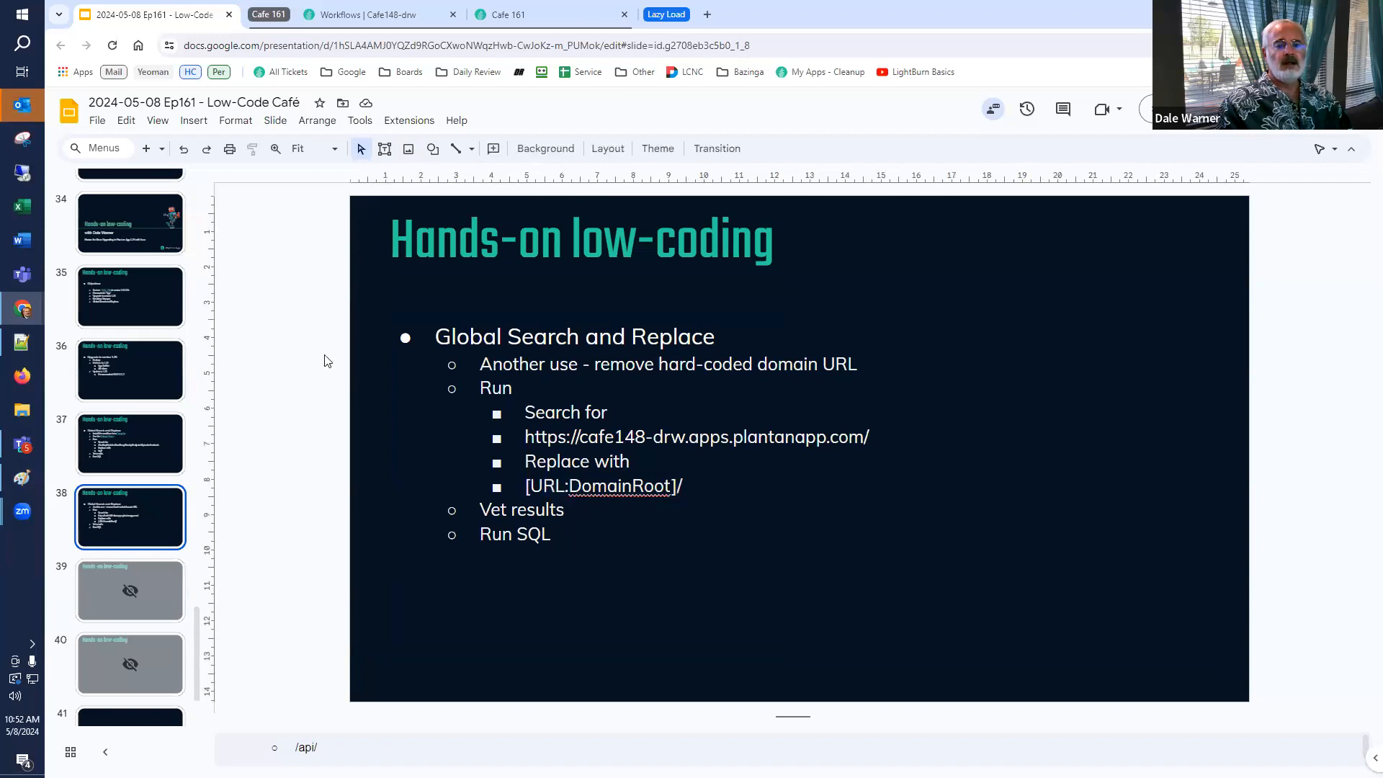
{"action": "left_click", "coordinate": [387, 20]}
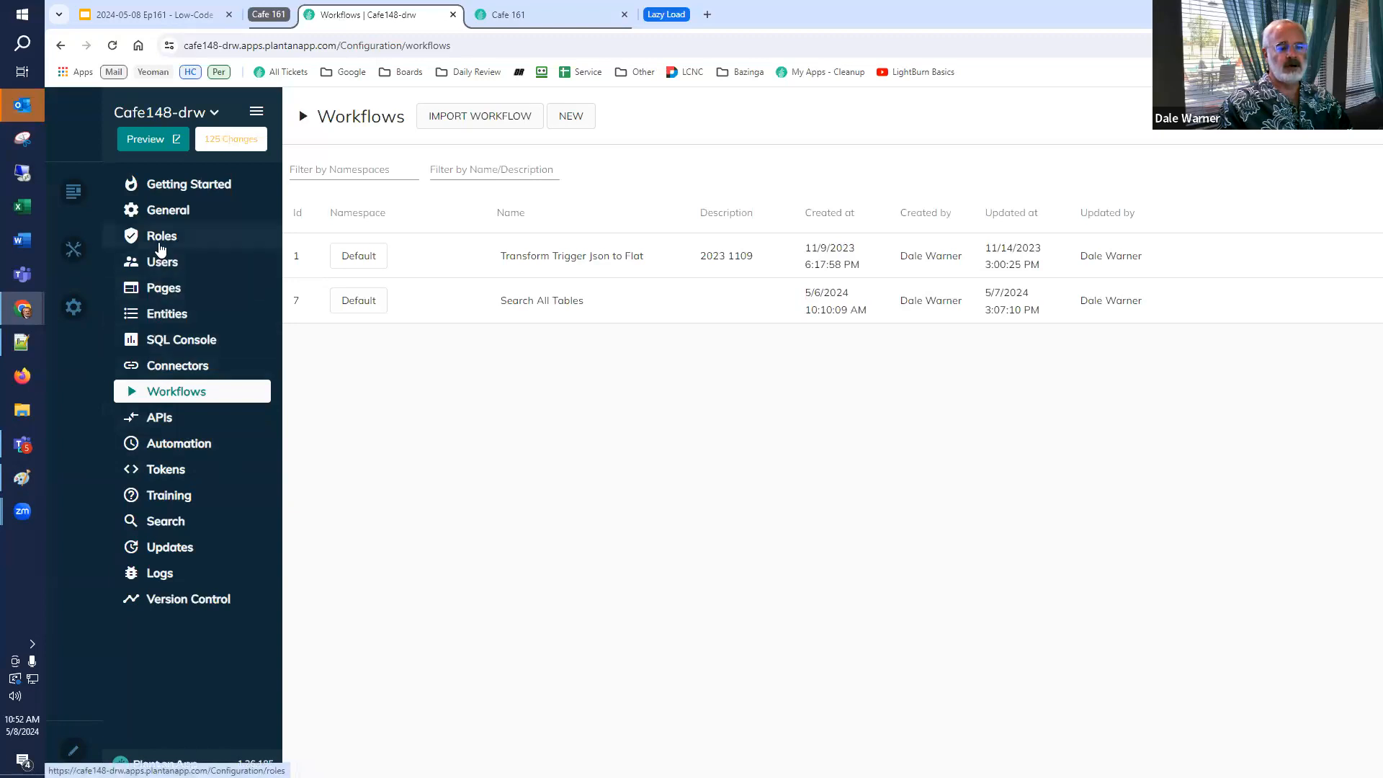
Run a test of the GetTheUsers API endpoint, get its response, and close the test.
{"action": "left_click", "coordinate": [160, 418]}
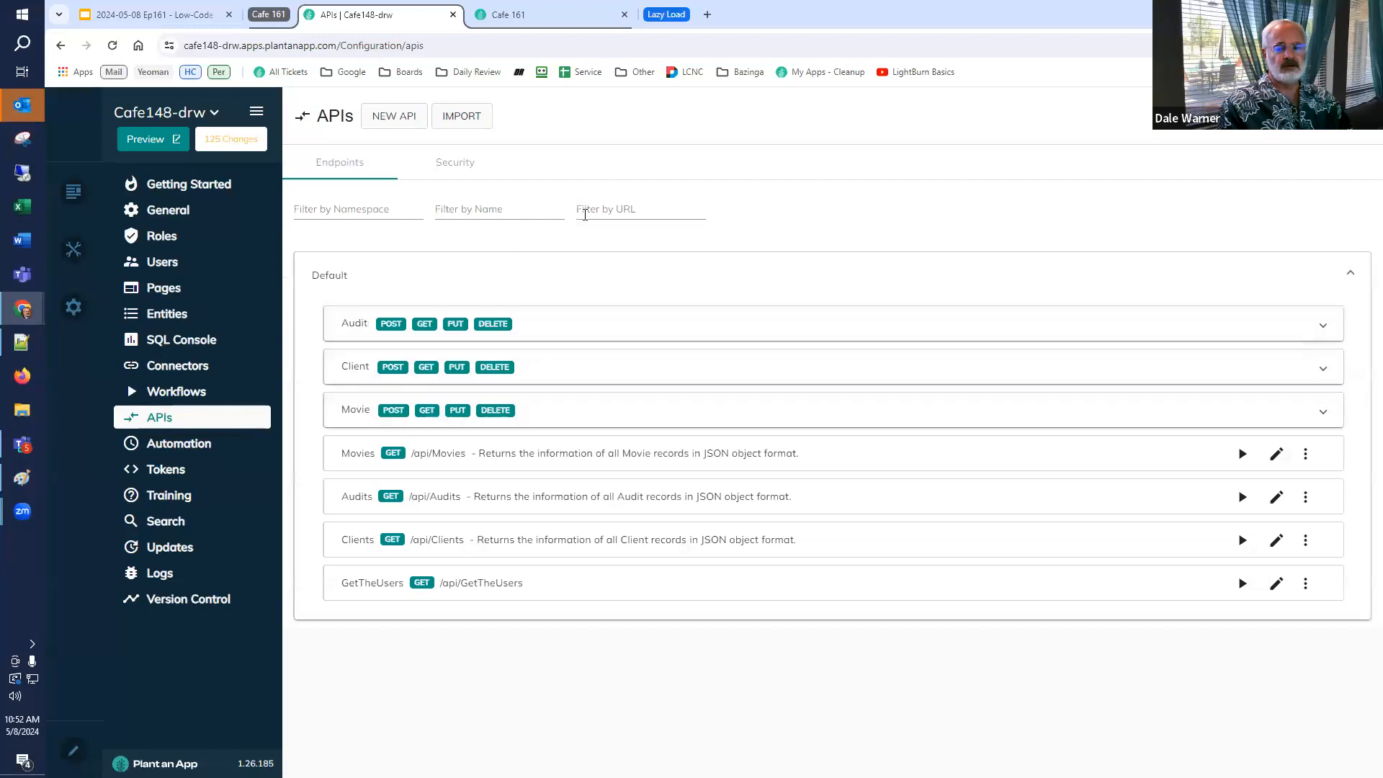
{"action": "left_click", "coordinate": [595, 209]}
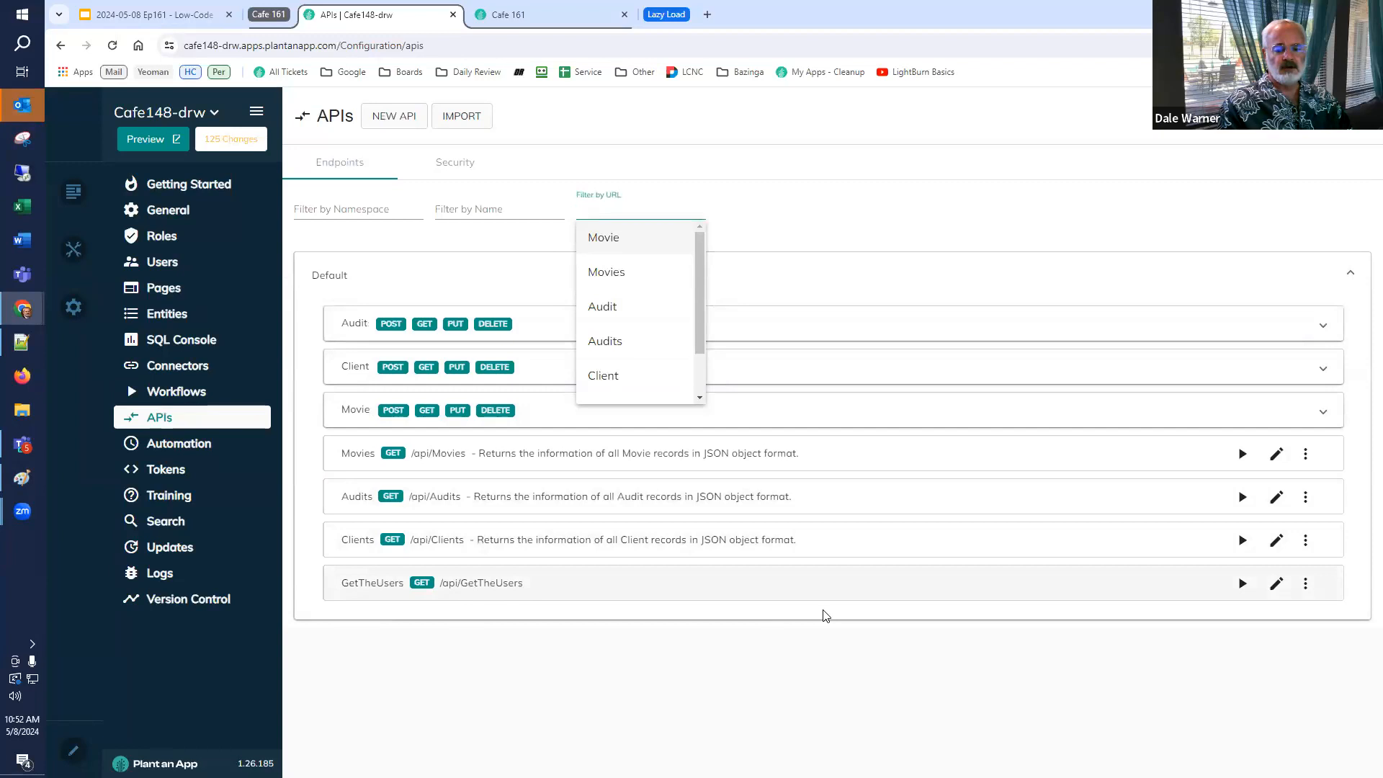
{"action": "left_click", "coordinate": [1242, 585]}
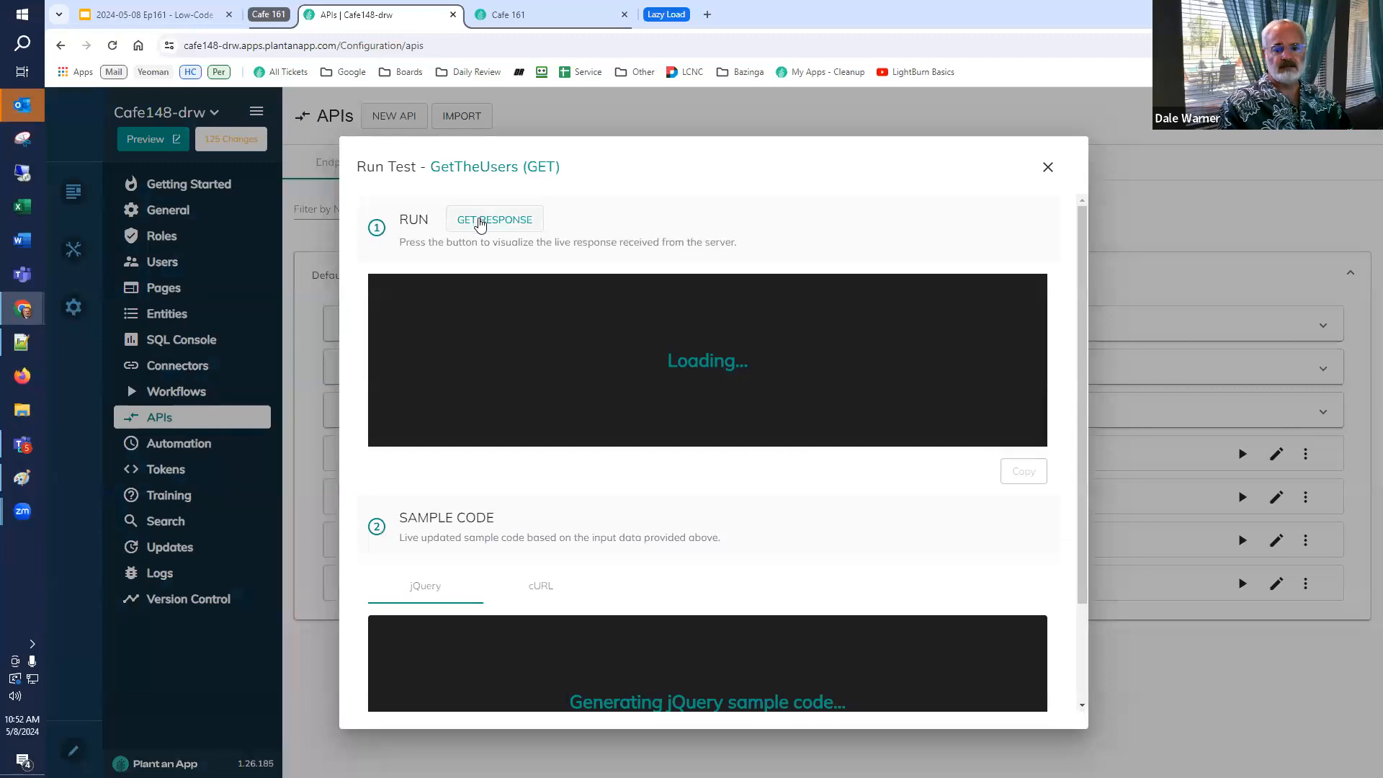
{"action": "left_click", "coordinate": [480, 221]}
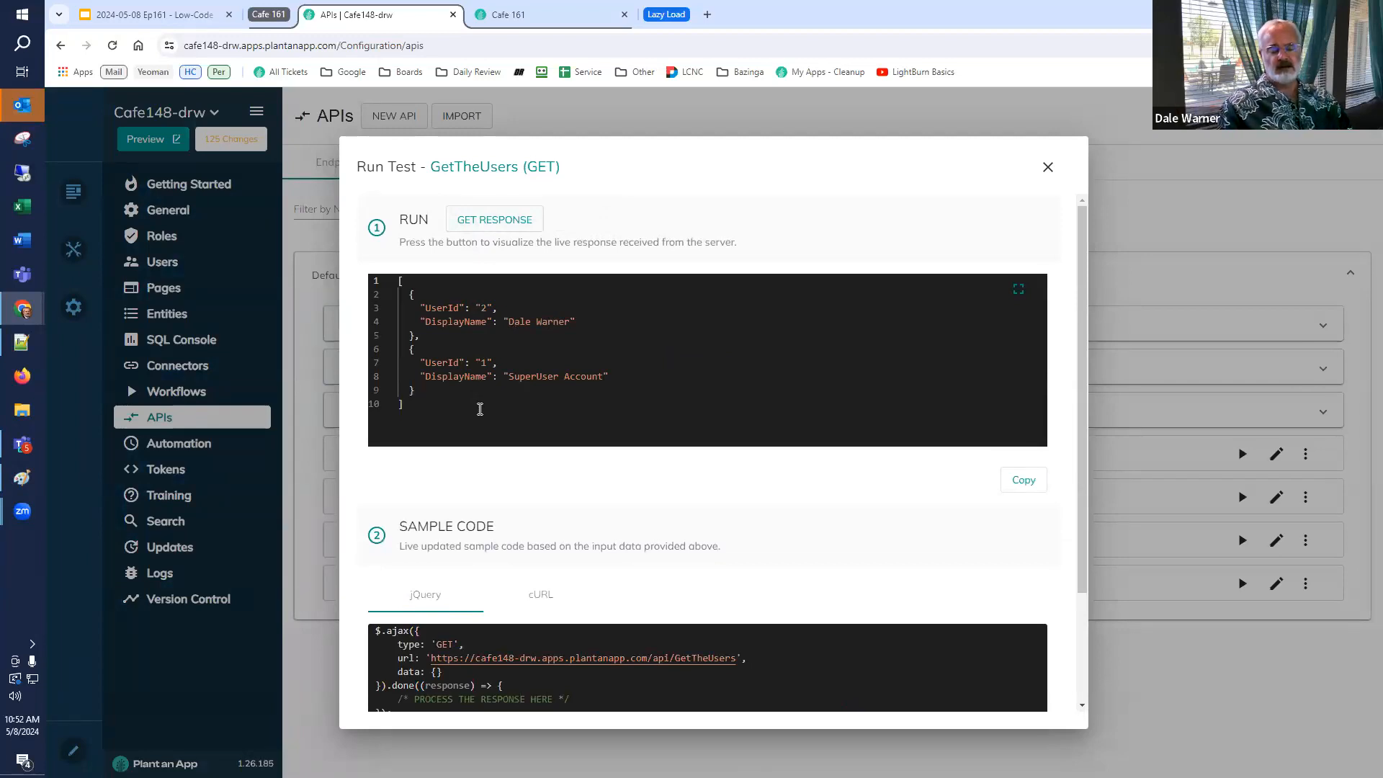
{"action": "left_click", "coordinate": [1049, 169]}
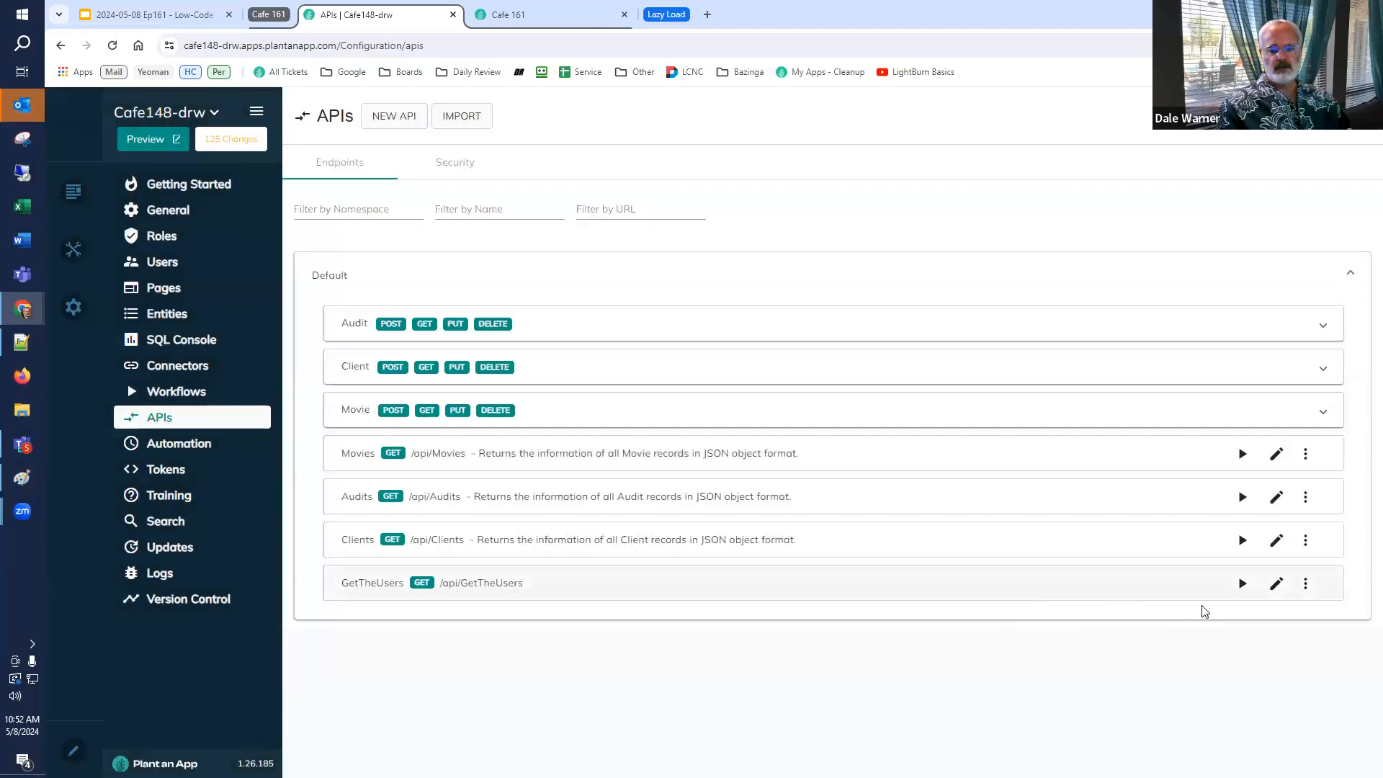
Open the GetTheUsers endpoint's settings to inspect its endpoint URL, then return to the API list.
{"action": "left_click", "coordinate": [1272, 587]}
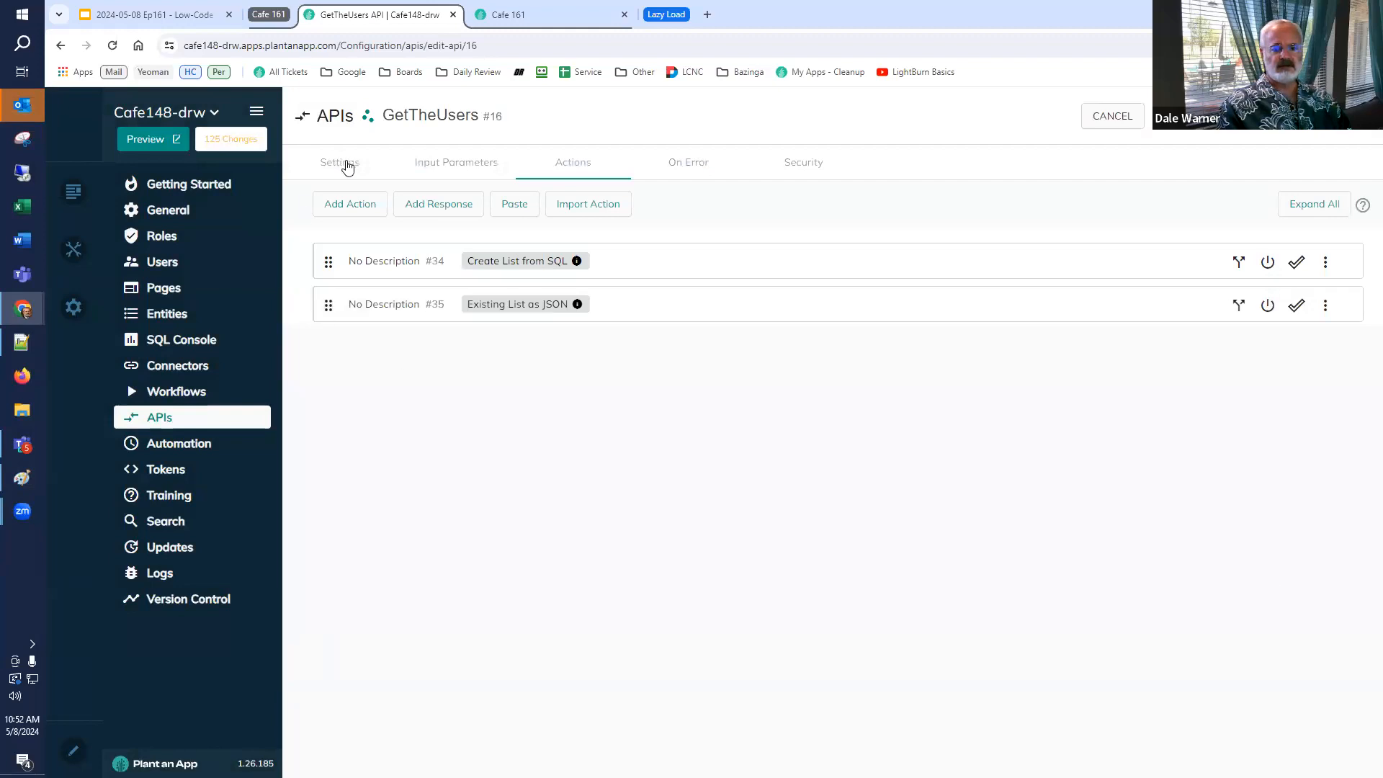
{"action": "left_click", "coordinate": [333, 172]}
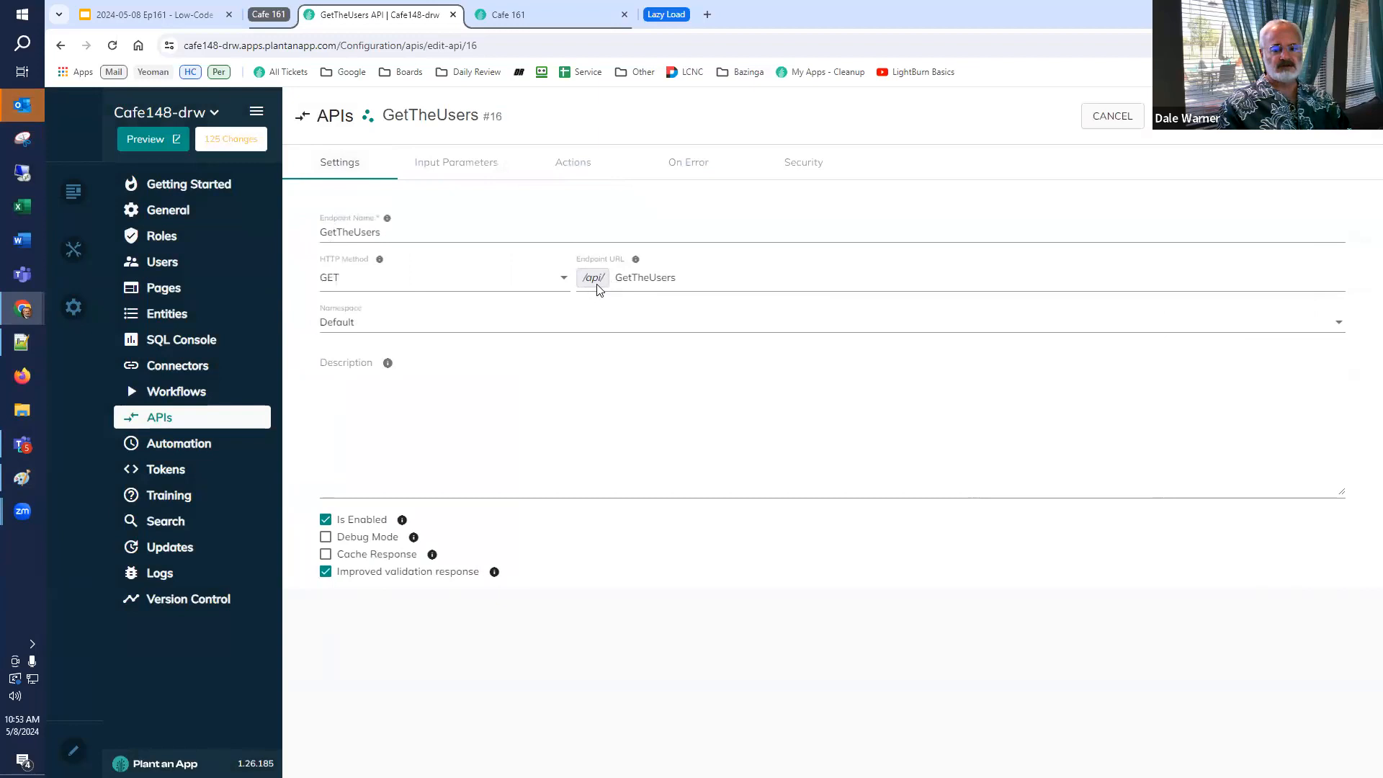
{"action": "left_click", "coordinate": [710, 278]}
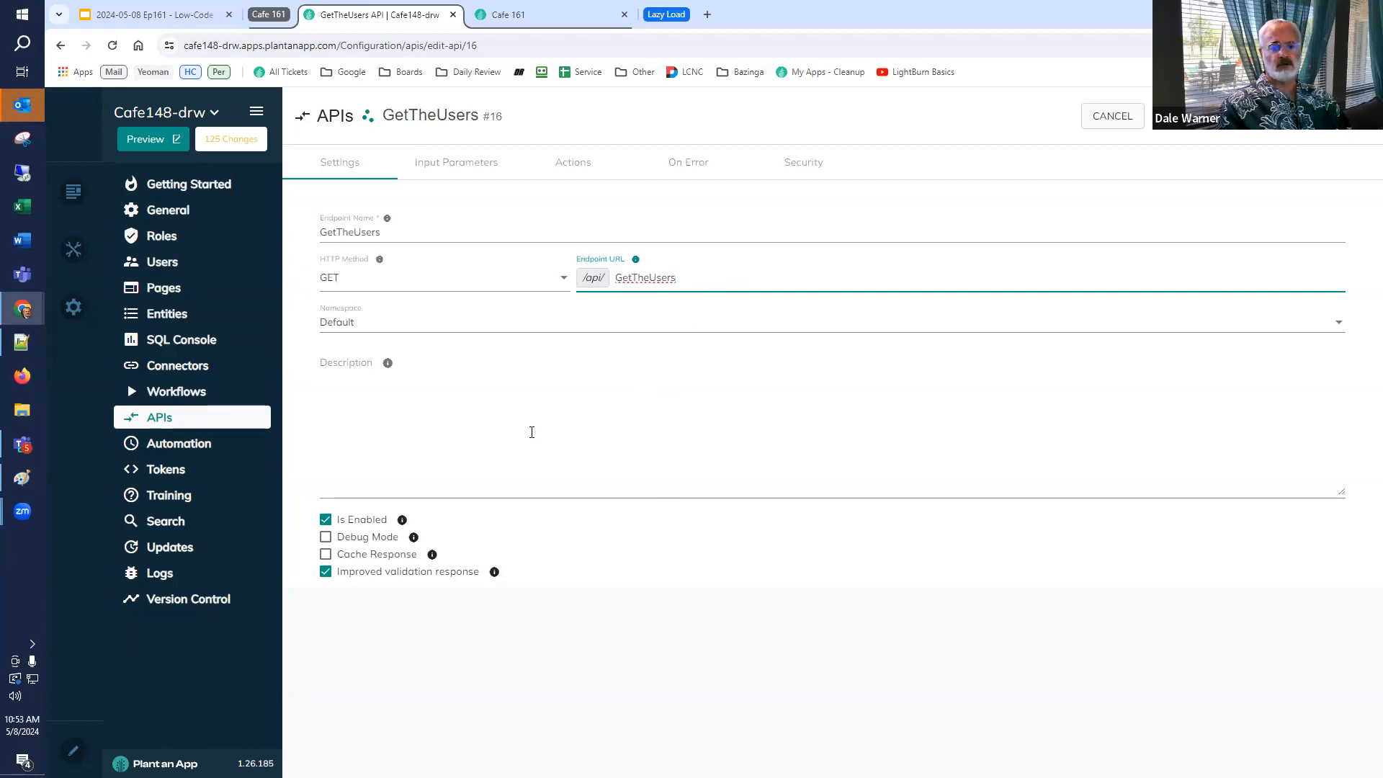
{"action": "left_click", "coordinate": [160, 417]}
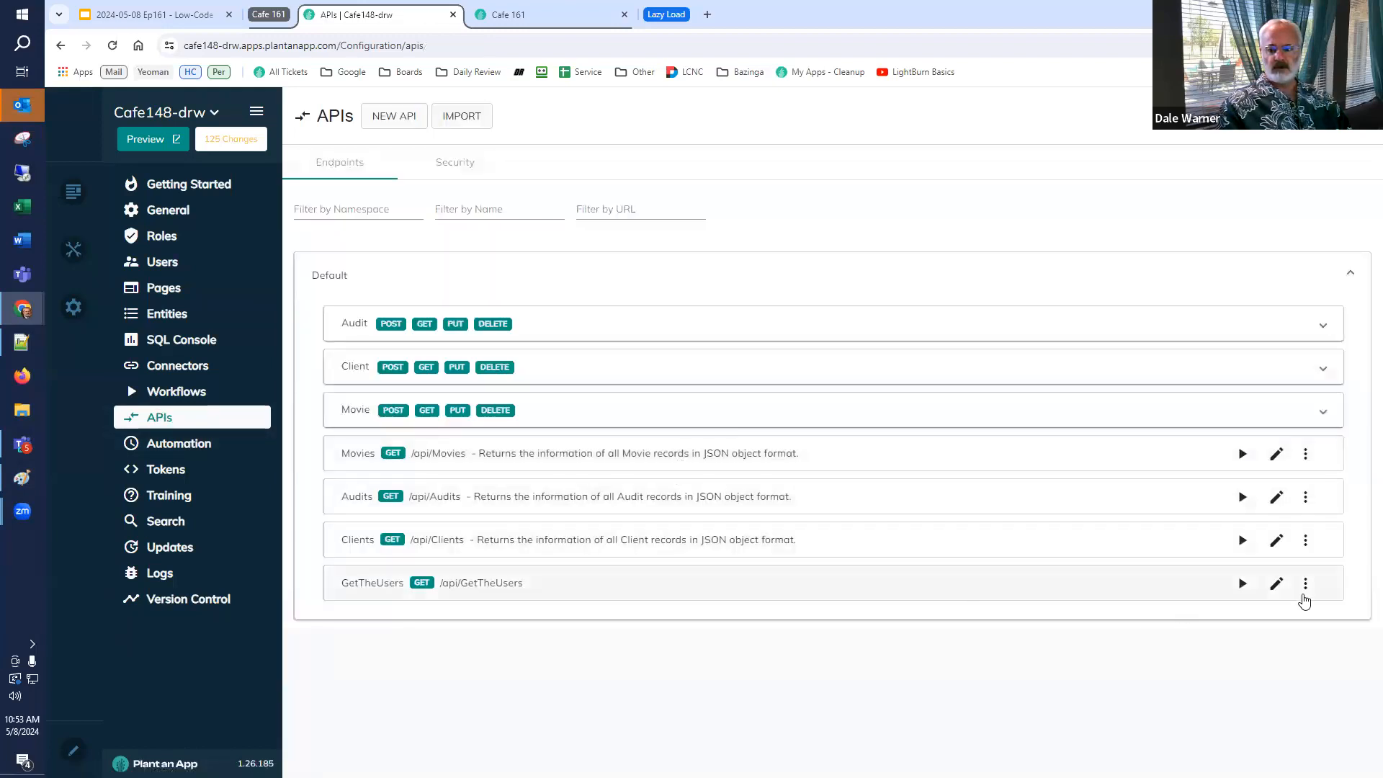
Clone the GetTheUsers endpoint, naming the copy GetTheUsers_version_2 with the endpoint URL v2/GetTheUsers.
{"action": "left_click", "coordinate": [1306, 585]}
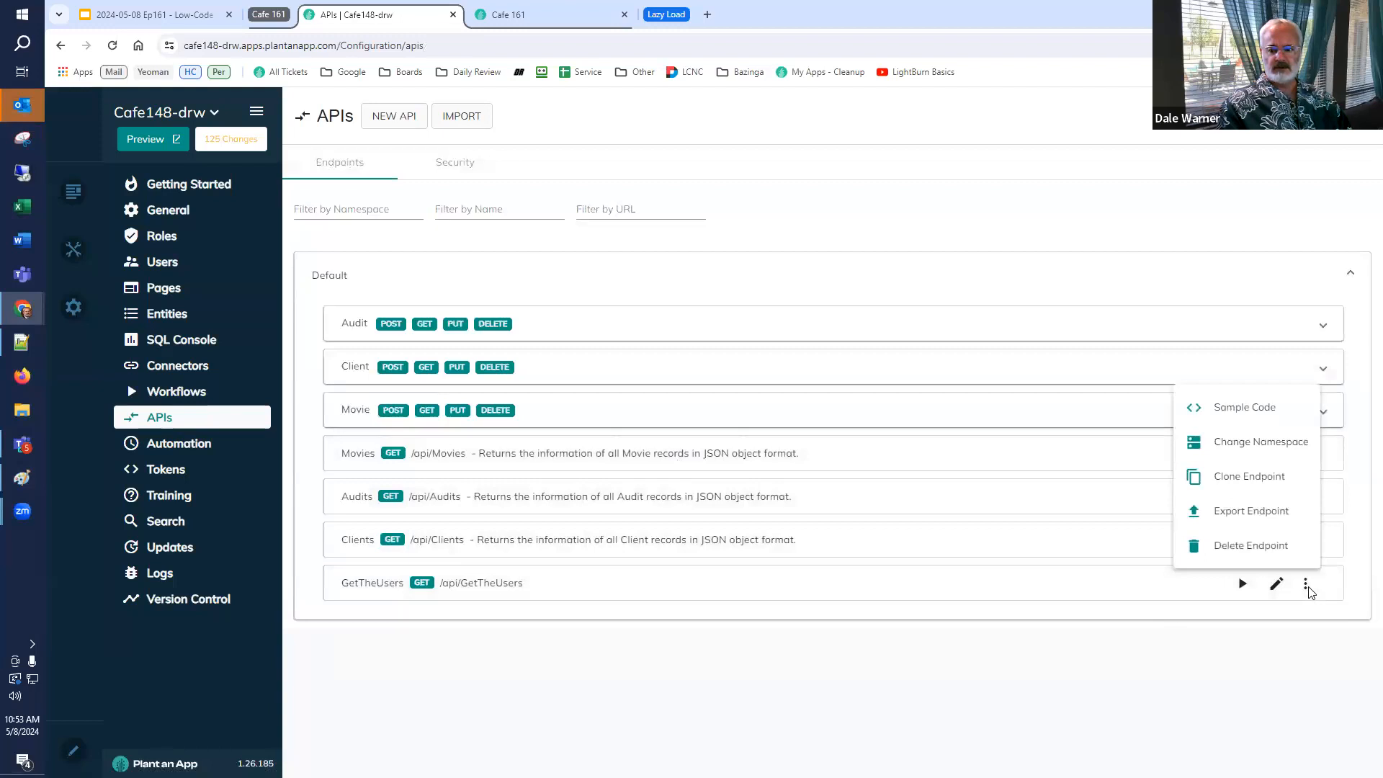
{"action": "left_click", "coordinate": [1283, 489]}
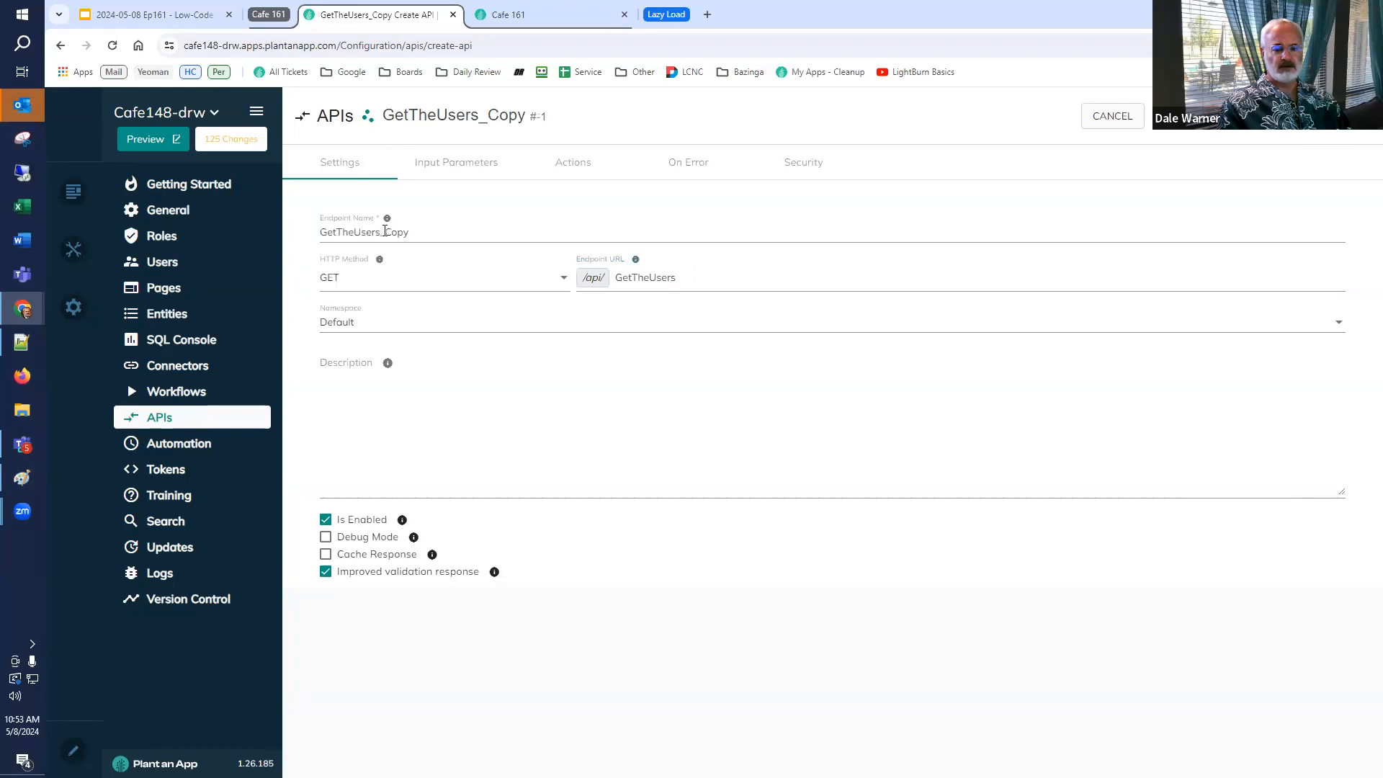
{"action": "left_click_drag", "start_coordinate": [385, 231], "coordinate": [566, 256]}
{"action": "key", "text": "BackSpace"}
{"action": "key", "text": "BackSpace"}
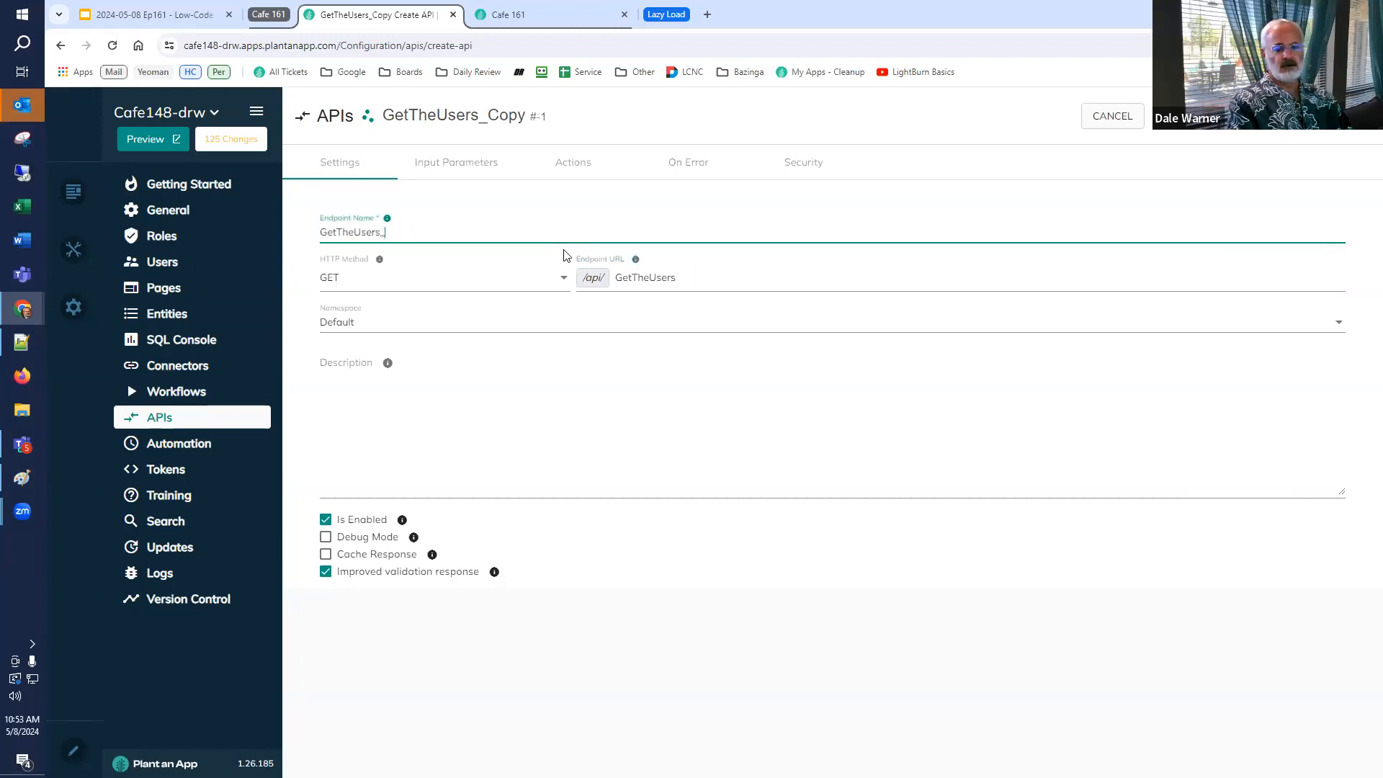
{"action": "type", "text": "version 2"}
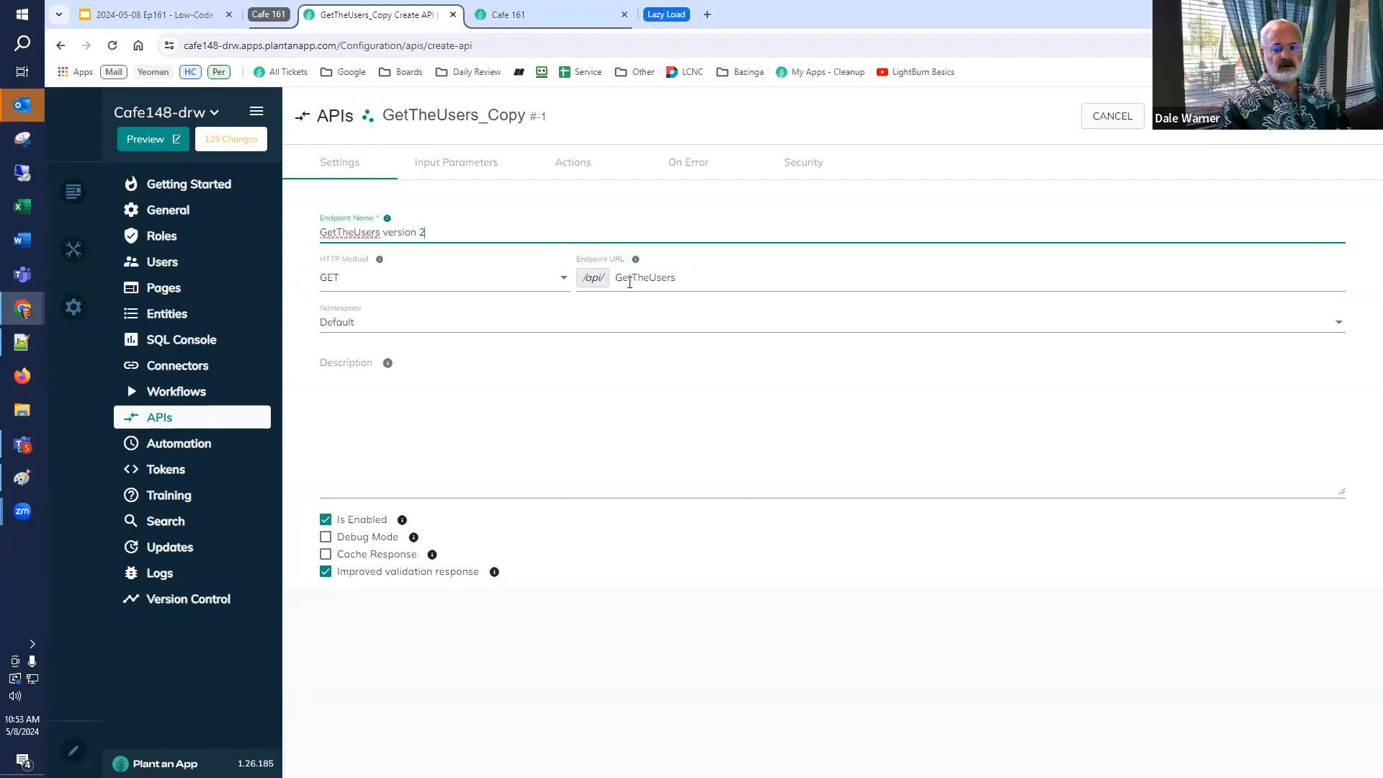
{"action": "left_click", "coordinate": [618, 277]}
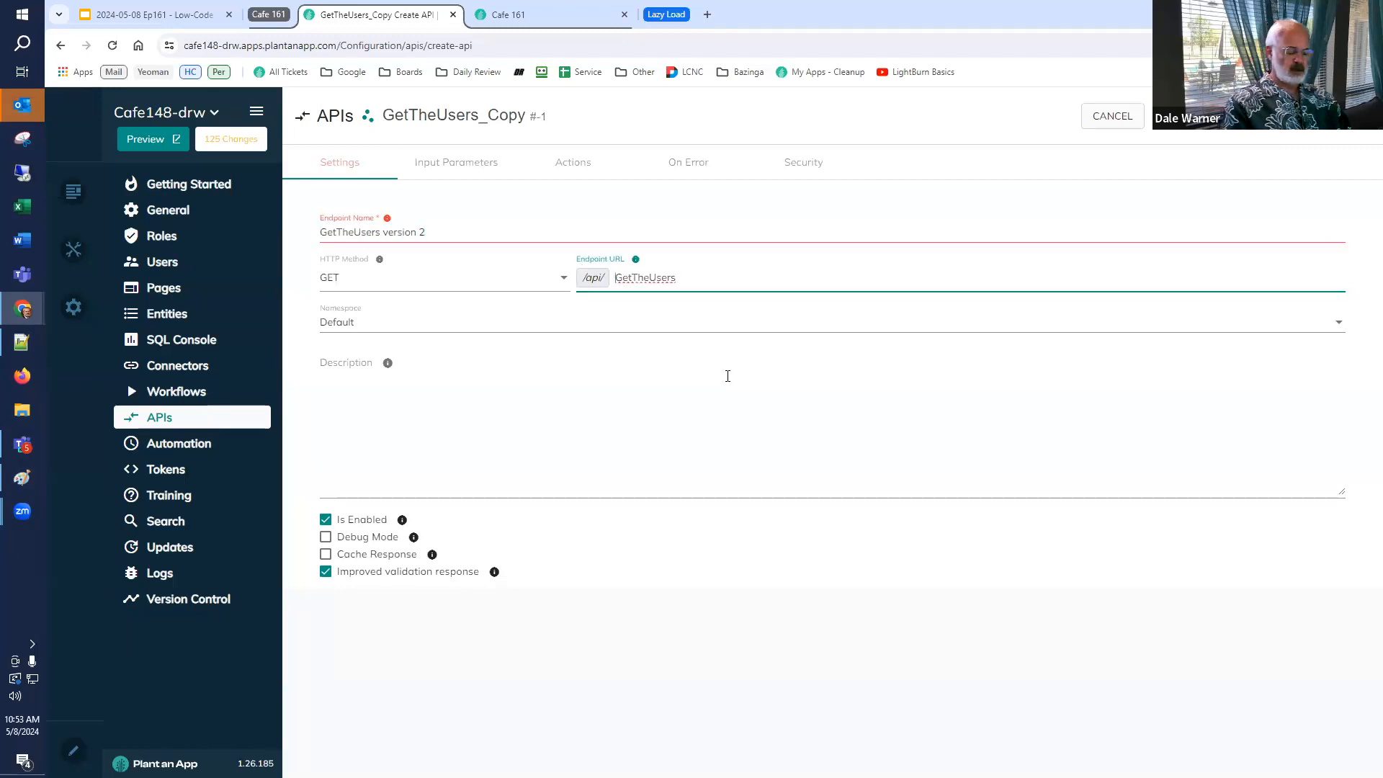
{"action": "left_click", "coordinate": [587, 232]}
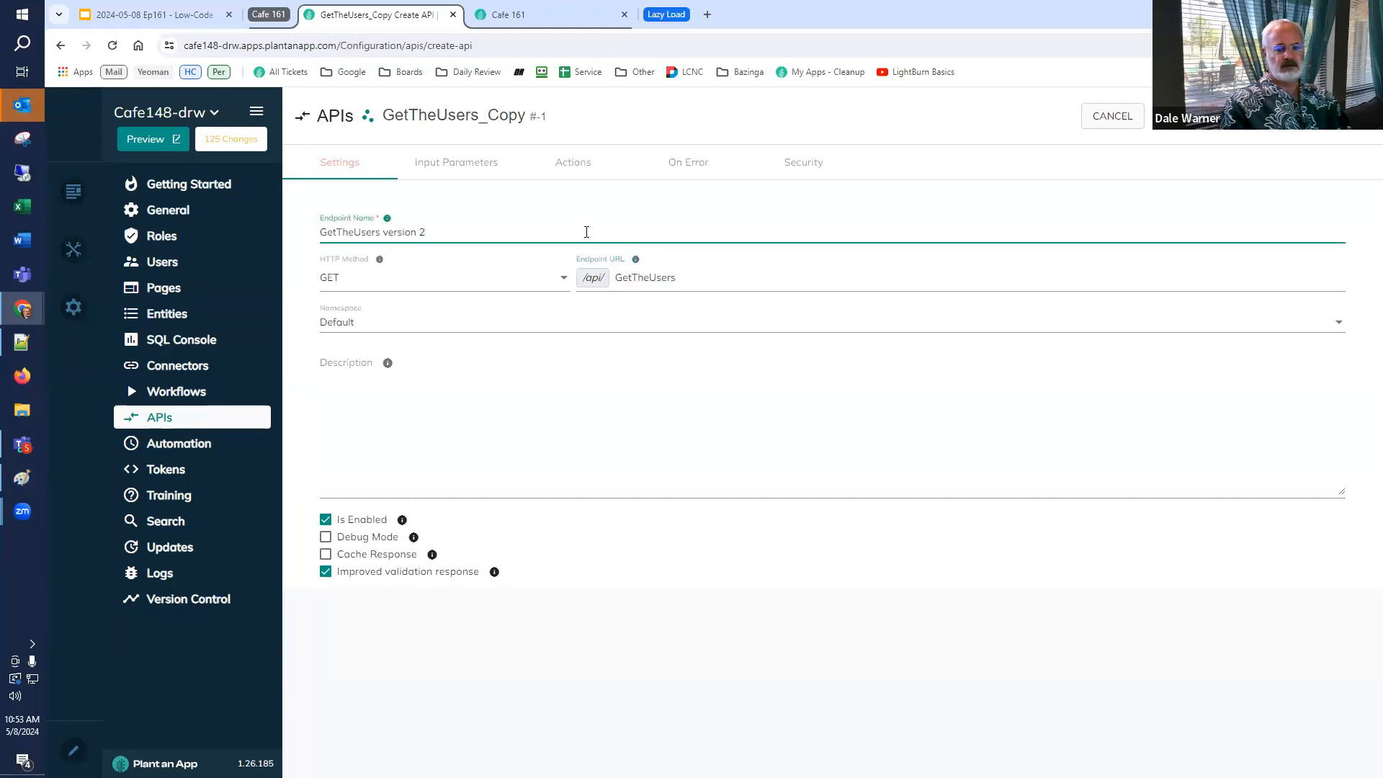
{"action": "type", "text": "_"}
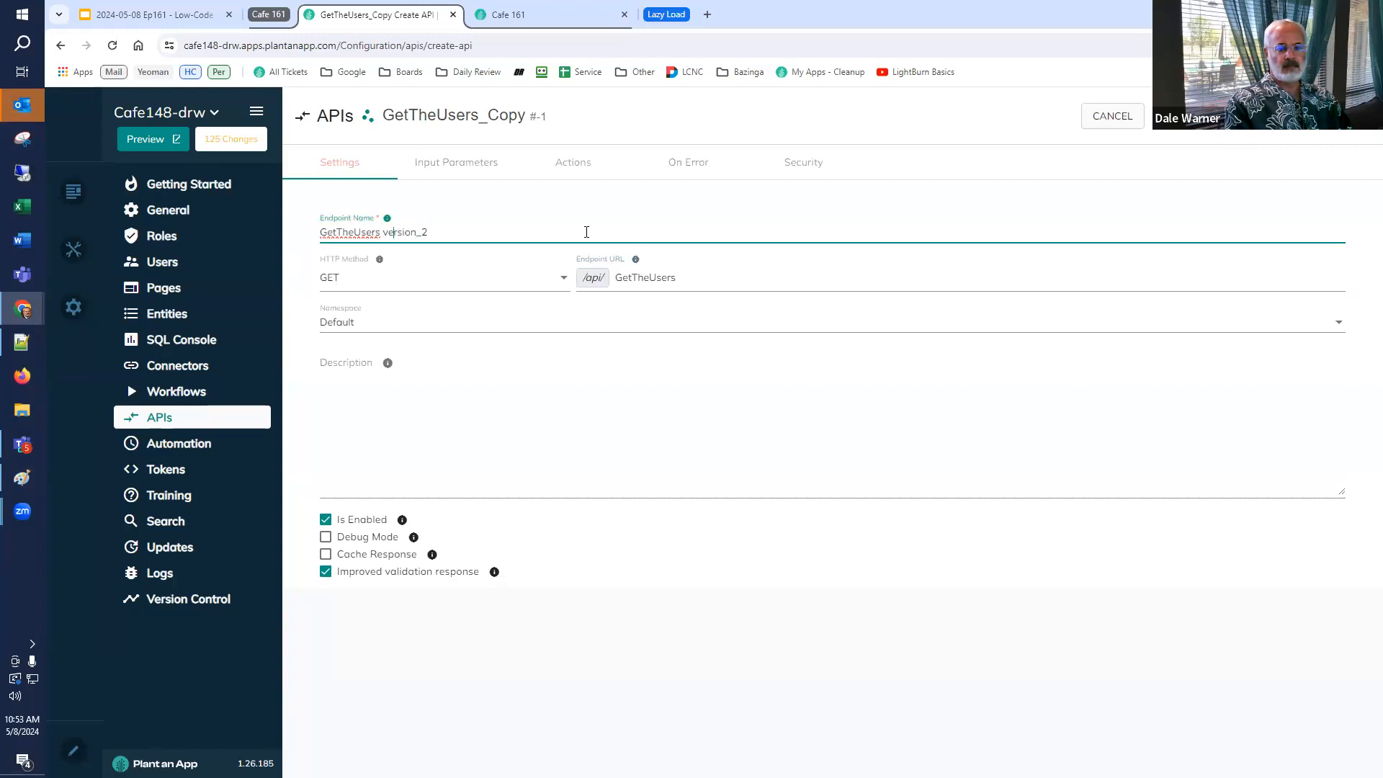
{"action": "key", "text": "BackSpace"}
{"action": "type", "text": "_"}
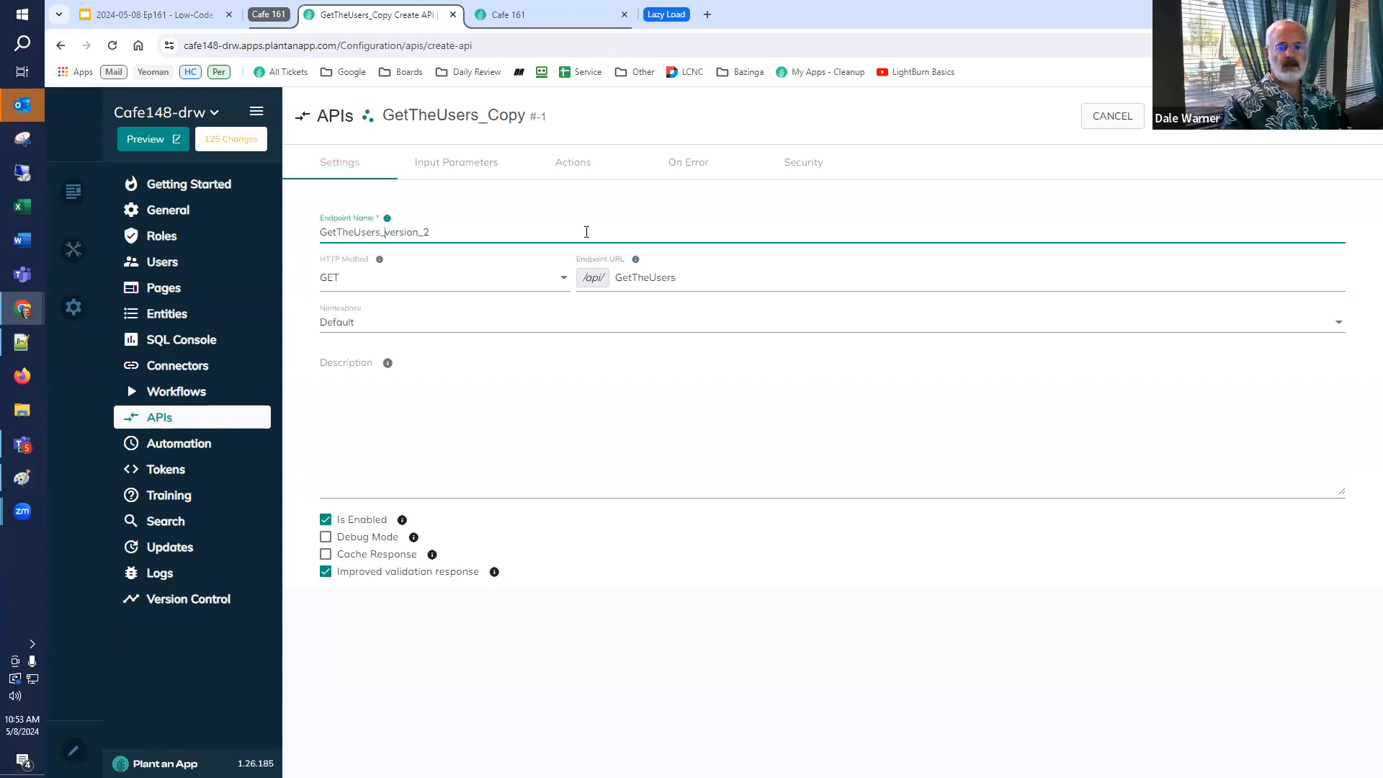
{"action": "left_click", "coordinate": [616, 279]}
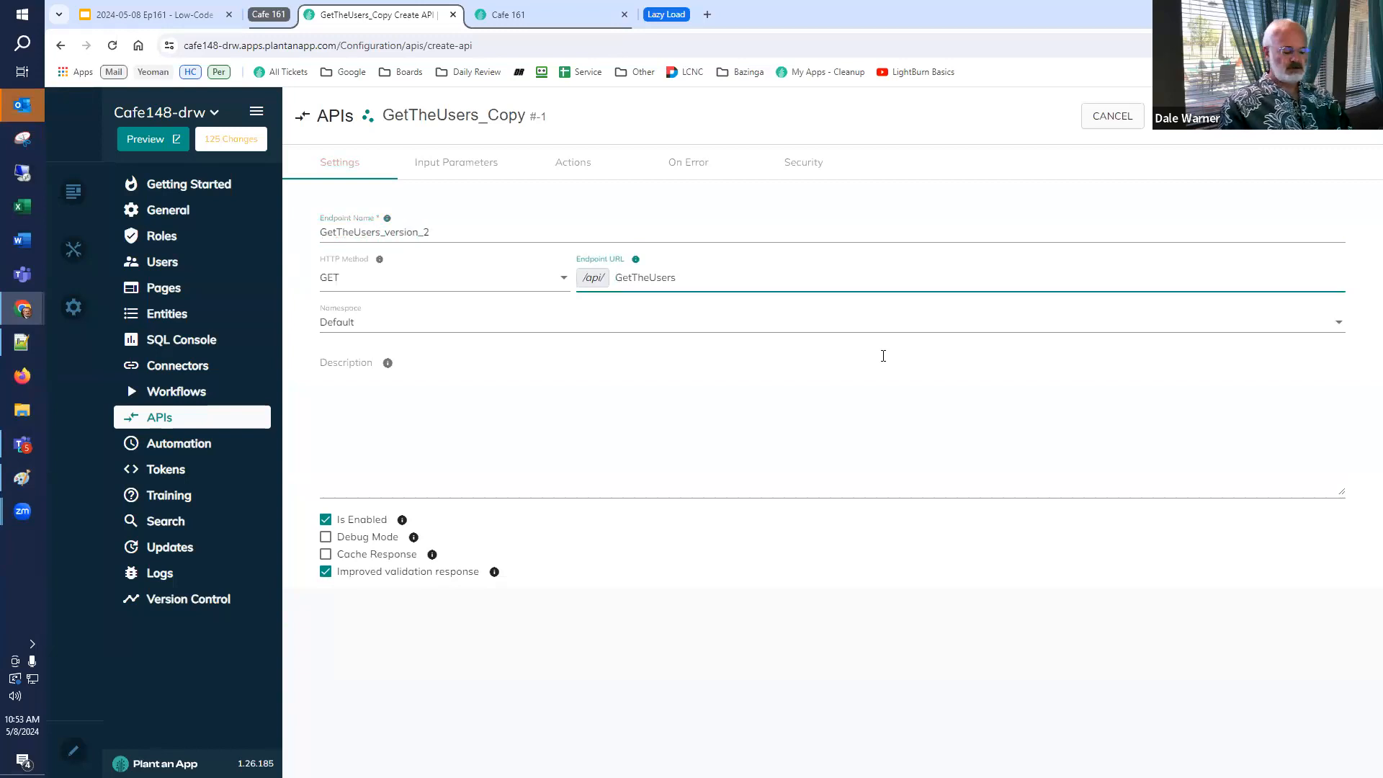
{"action": "type", "text": "v2/"}
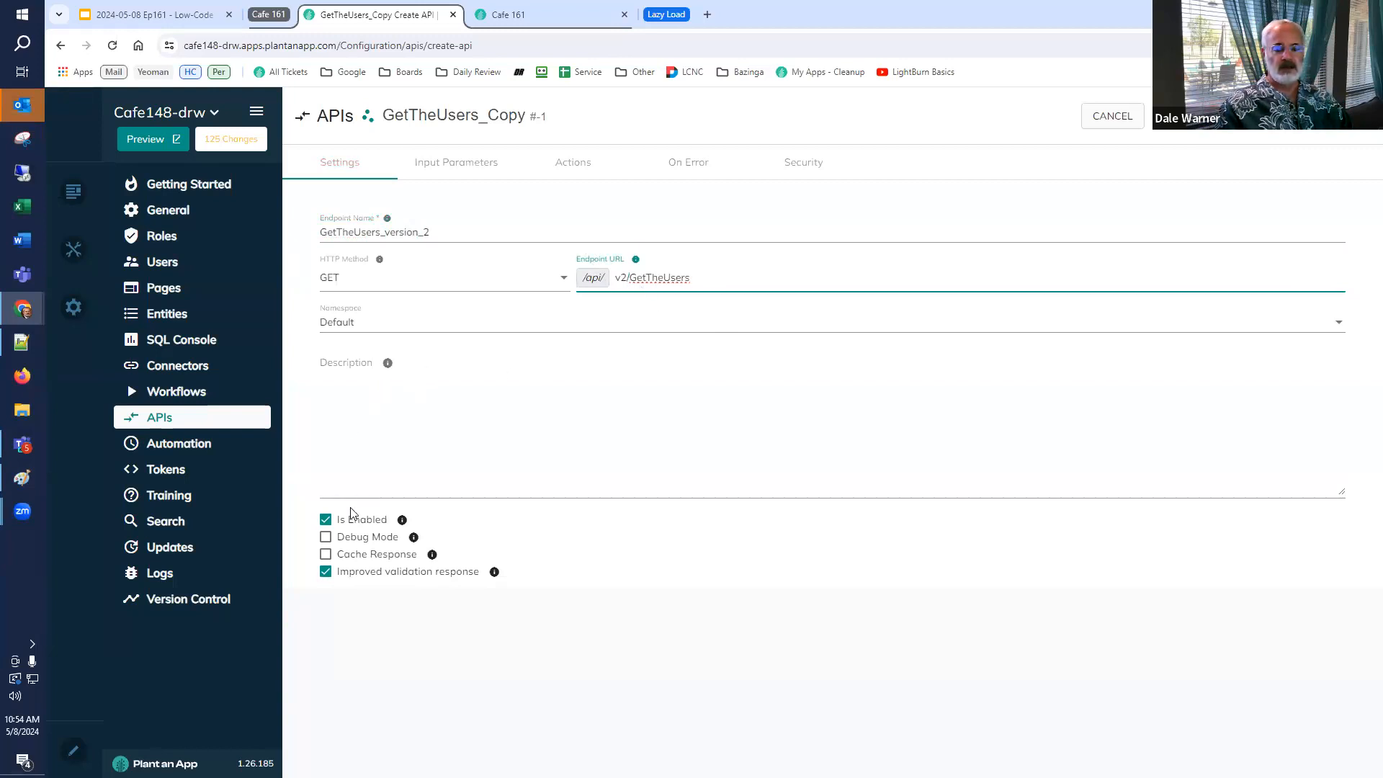
In the clone's Create List from SQL action, add the condition where userid = 1 to the query.
{"action": "left_click", "coordinate": [566, 165]}
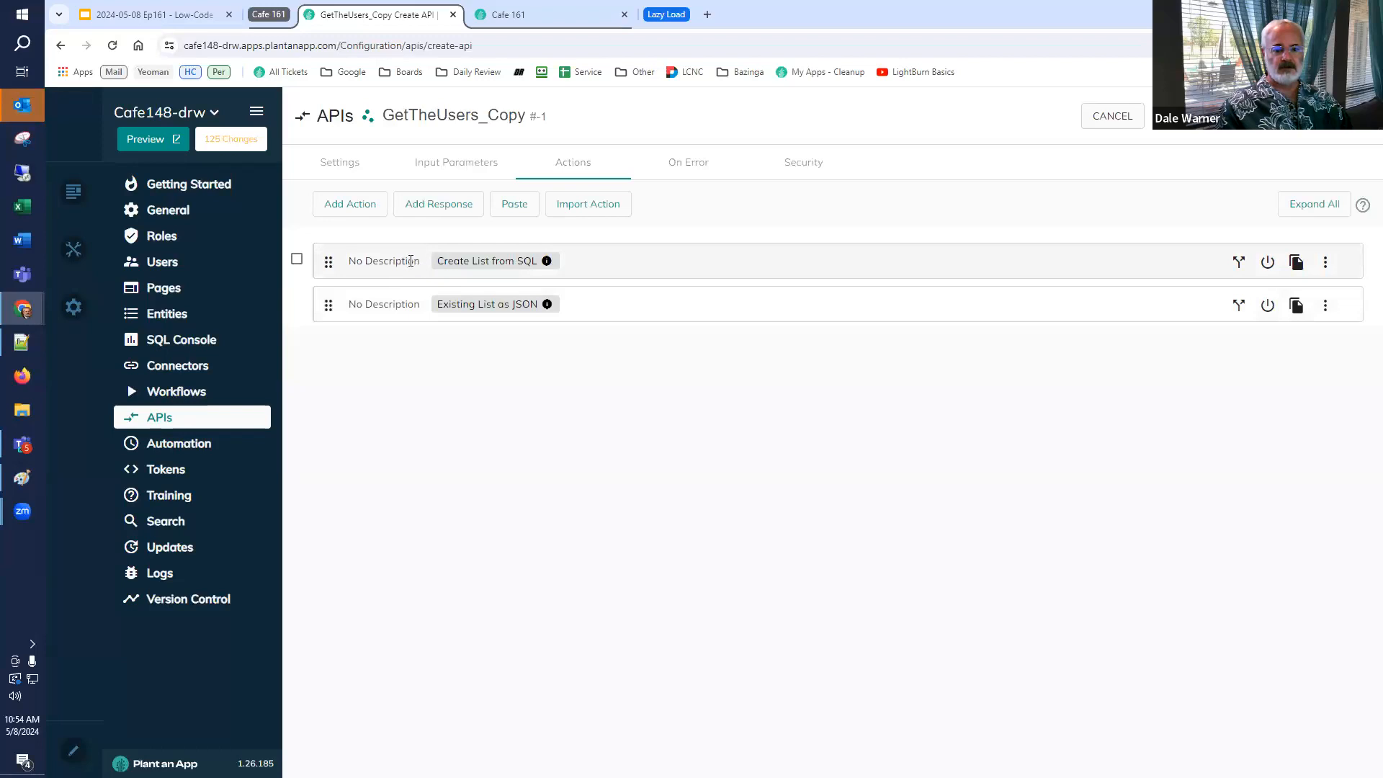
{"action": "left_click", "coordinate": [413, 264]}
{"action": "scroll", "coordinate": [423, 338], "scroll_direction": "down", "scroll_amount": 3}
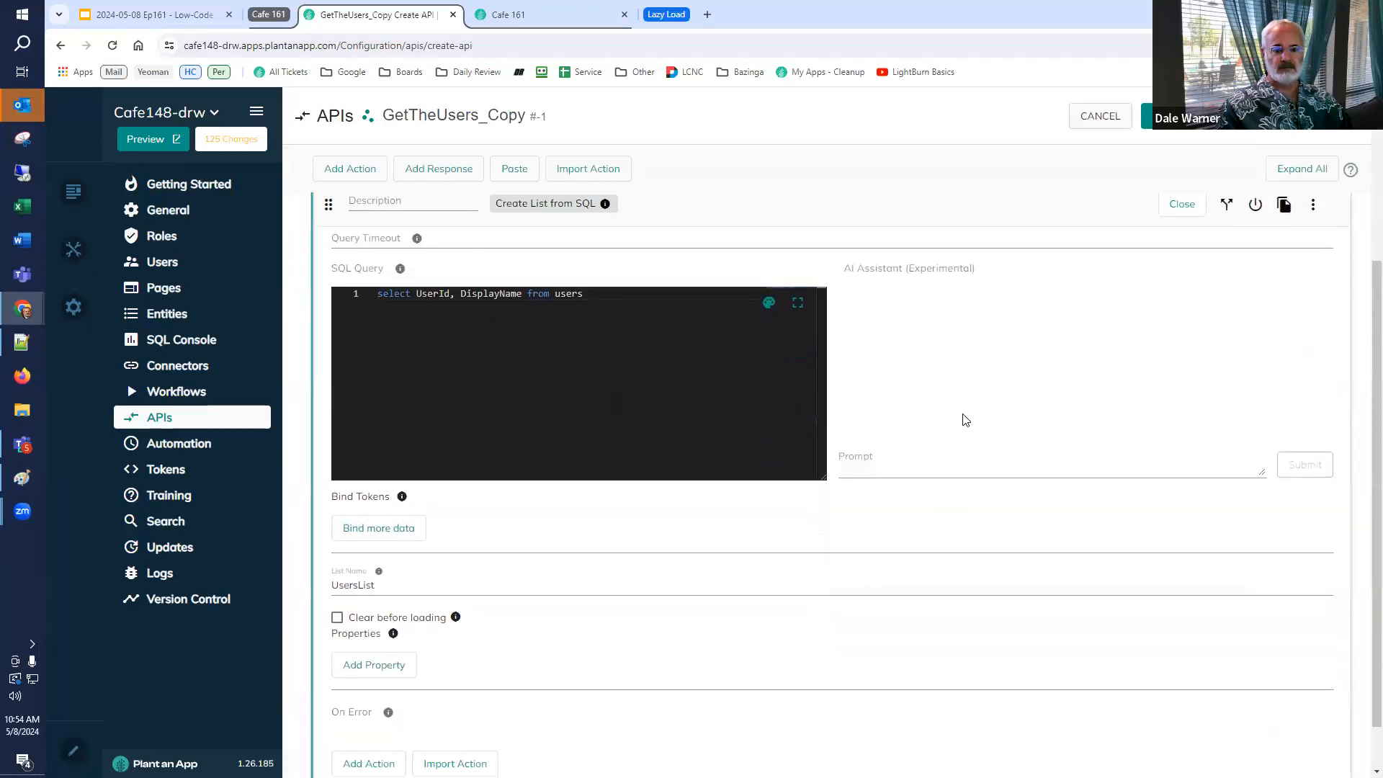
{"action": "key", "text": "Return"}
{"action": "type", "text": "where userid"}
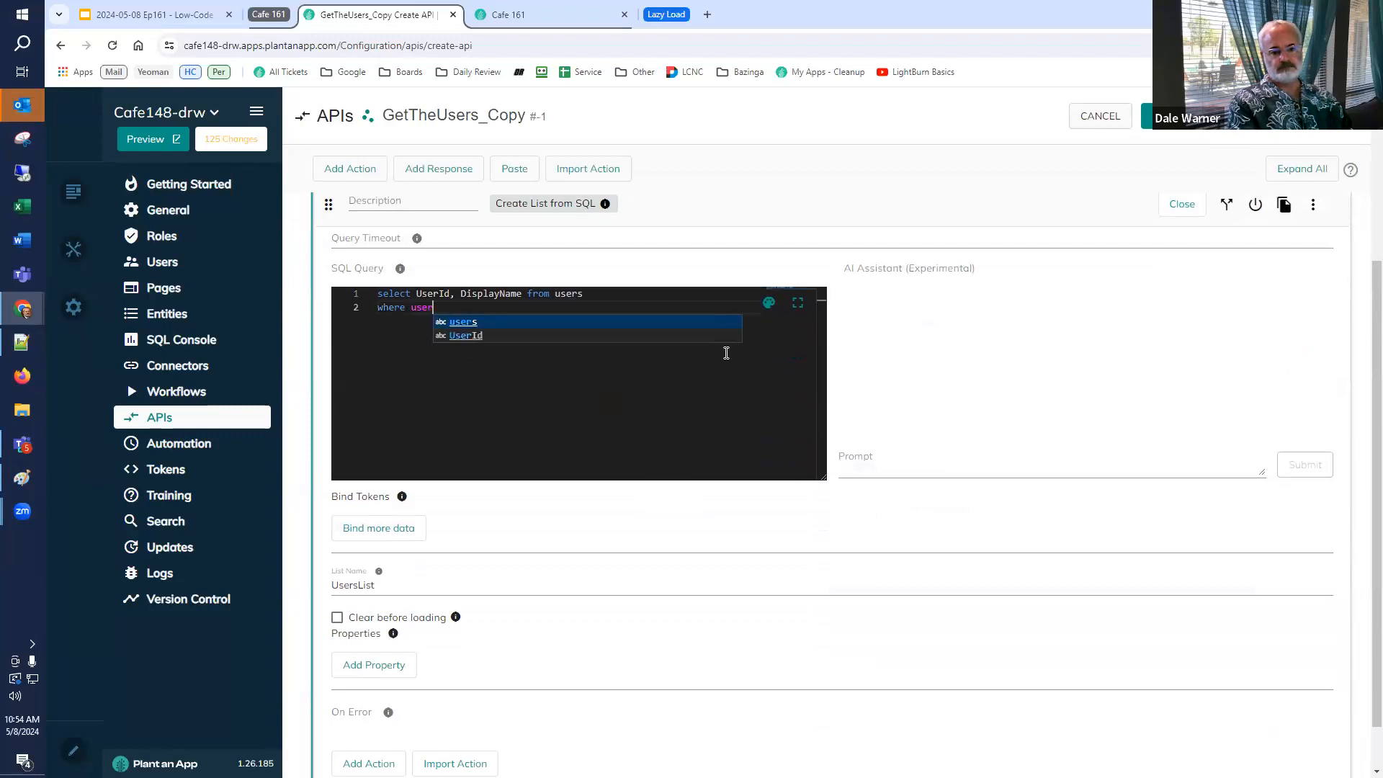
{"action": "type", "text": " = 1"}
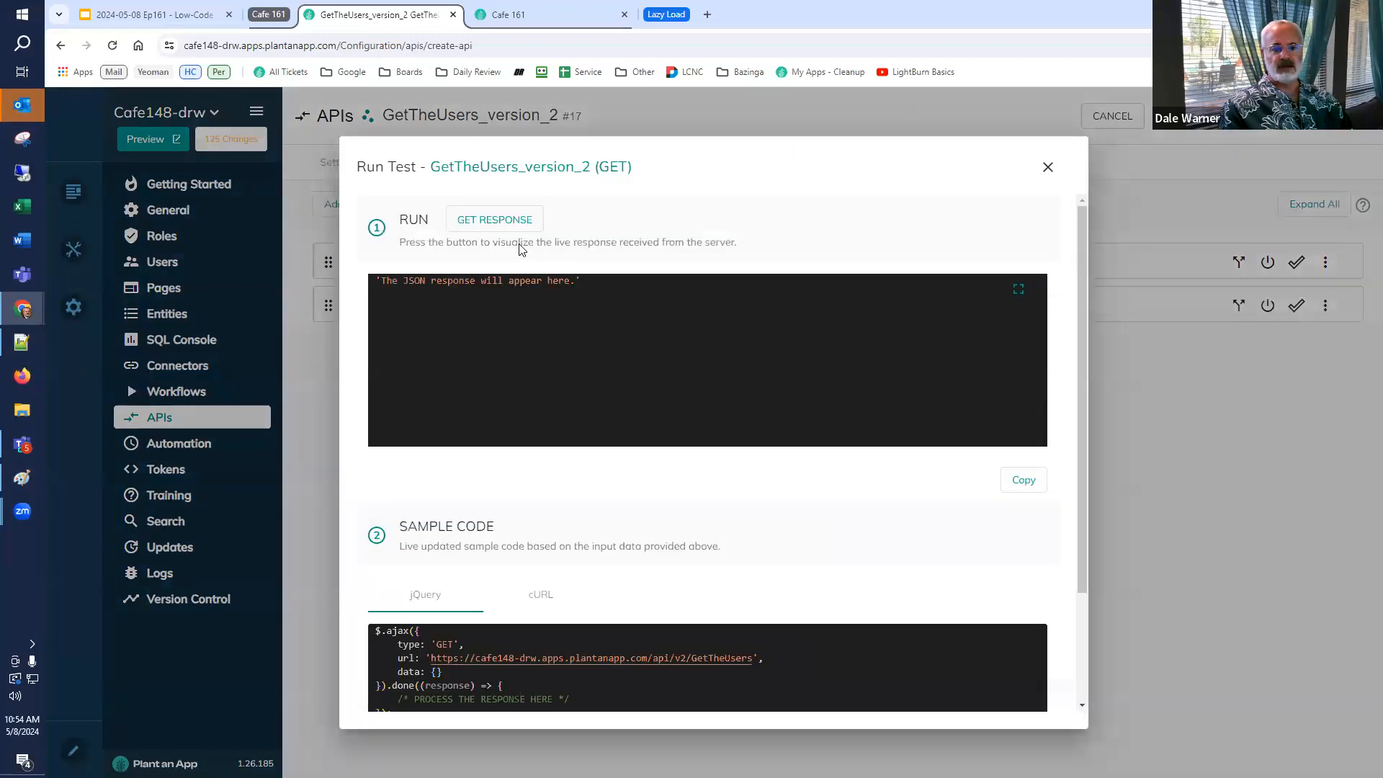
Save and test the version 2 endpoint, then select the request URL in its sample code.
{"action": "left_click", "coordinate": [496, 225]}
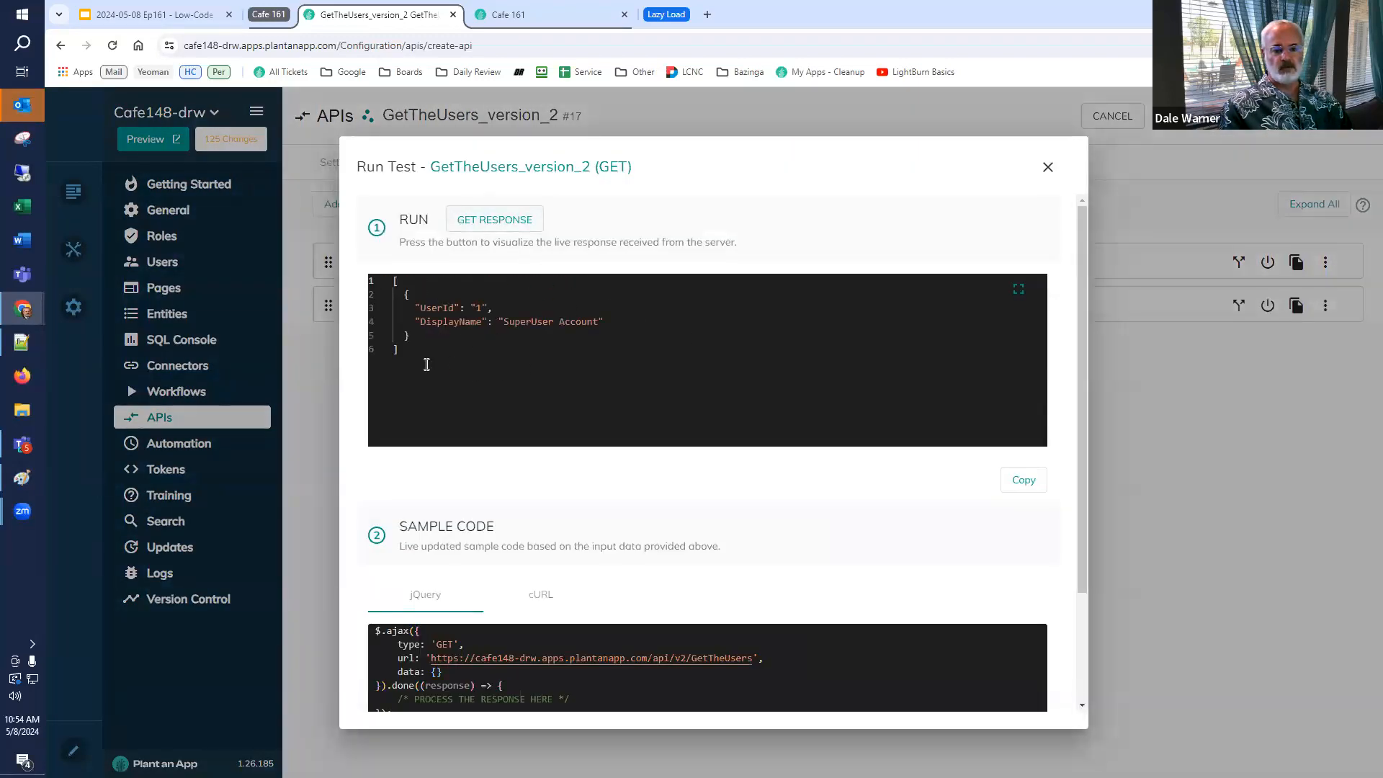
{"action": "scroll", "coordinate": [576, 461], "scroll_direction": "down", "scroll_amount": 2}
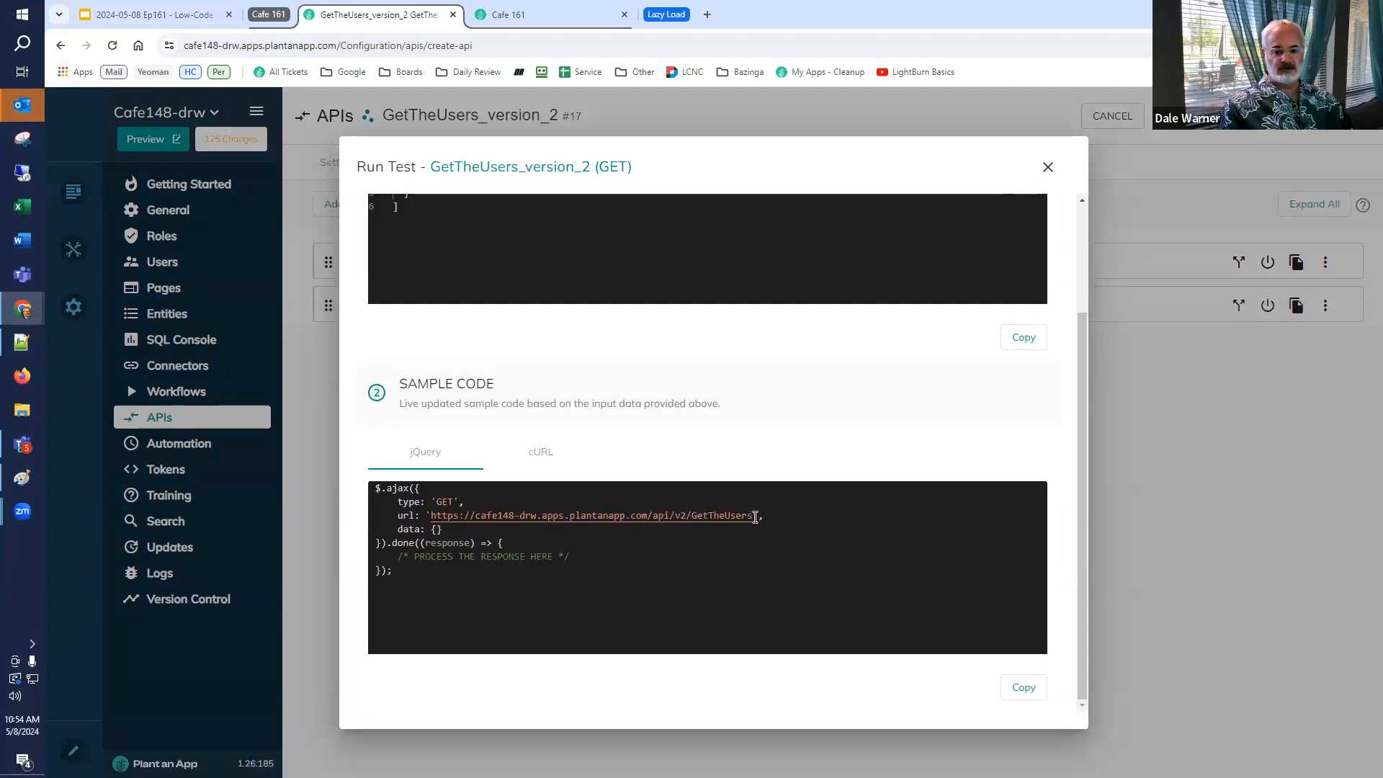
{"action": "left_click_drag", "start_coordinate": [751, 516], "coordinate": [430, 516]}
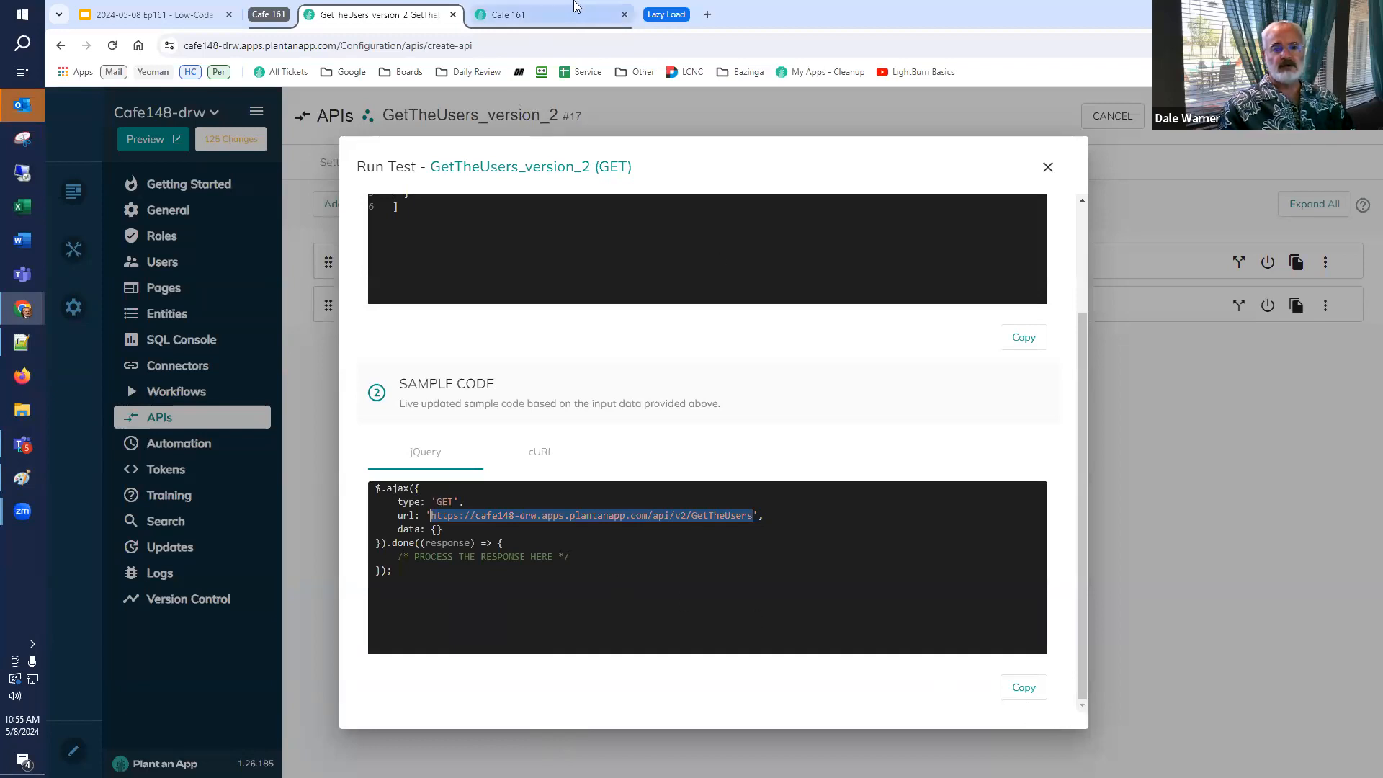
Open the copied v2 GetTheUsers API URL in a new browser tab.
{"action": "left_click", "coordinate": [708, 14]}
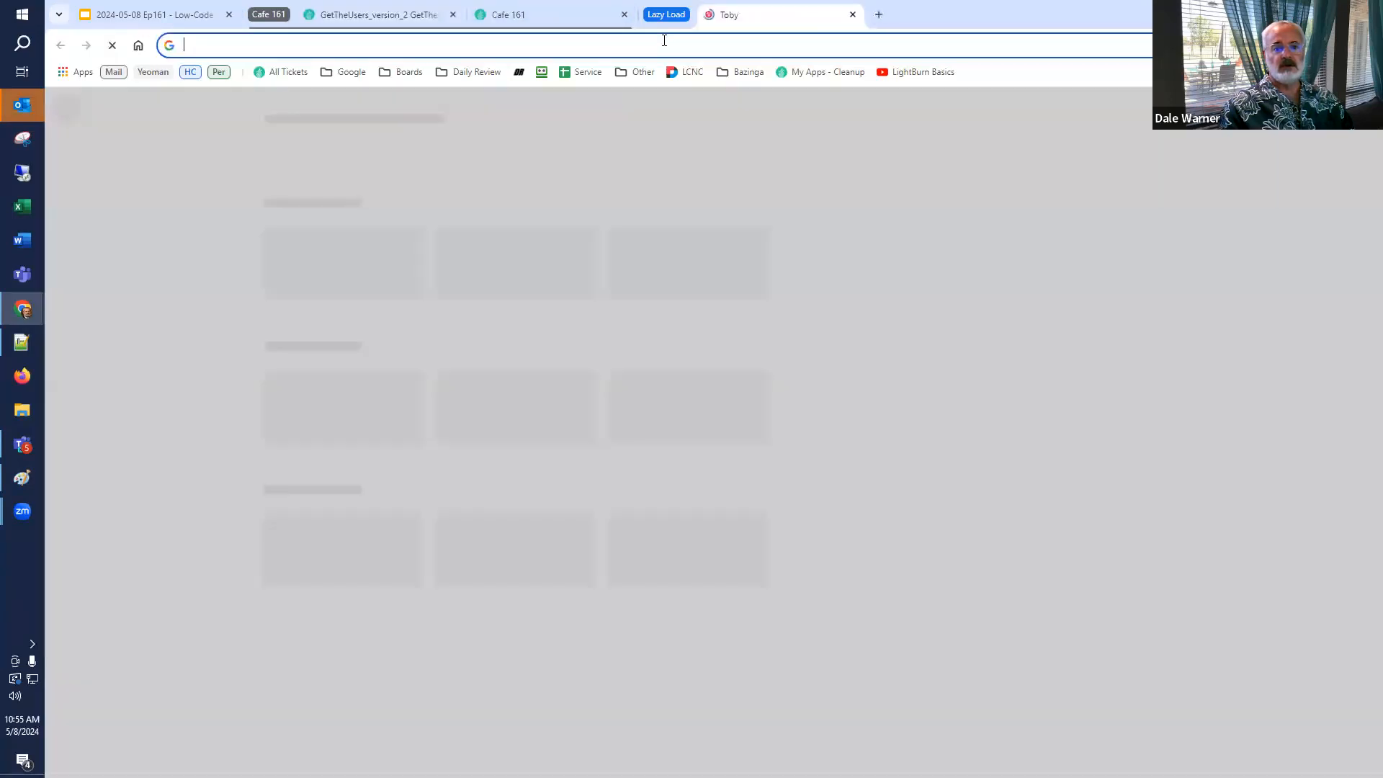
{"action": "key", "text": "ctrl+v"}
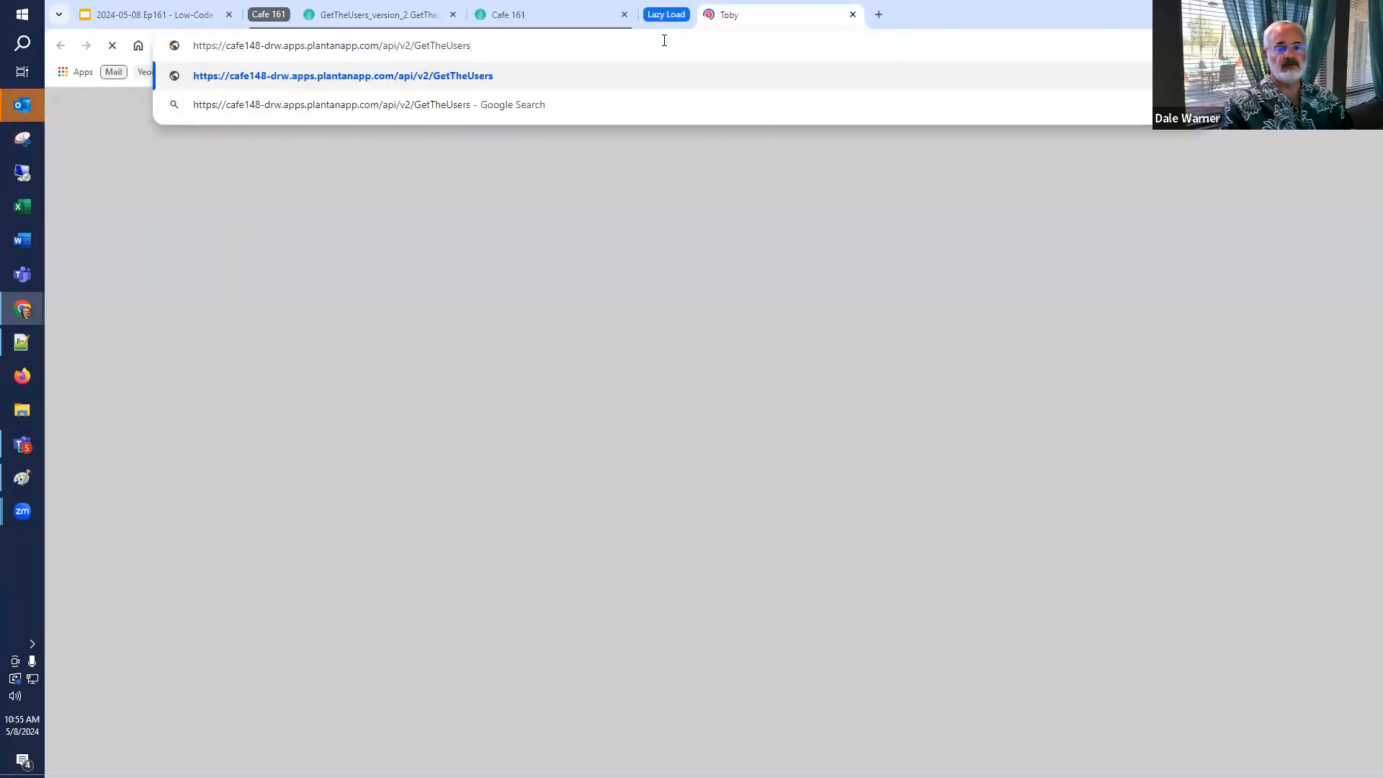
{"action": "key", "text": "Return"}
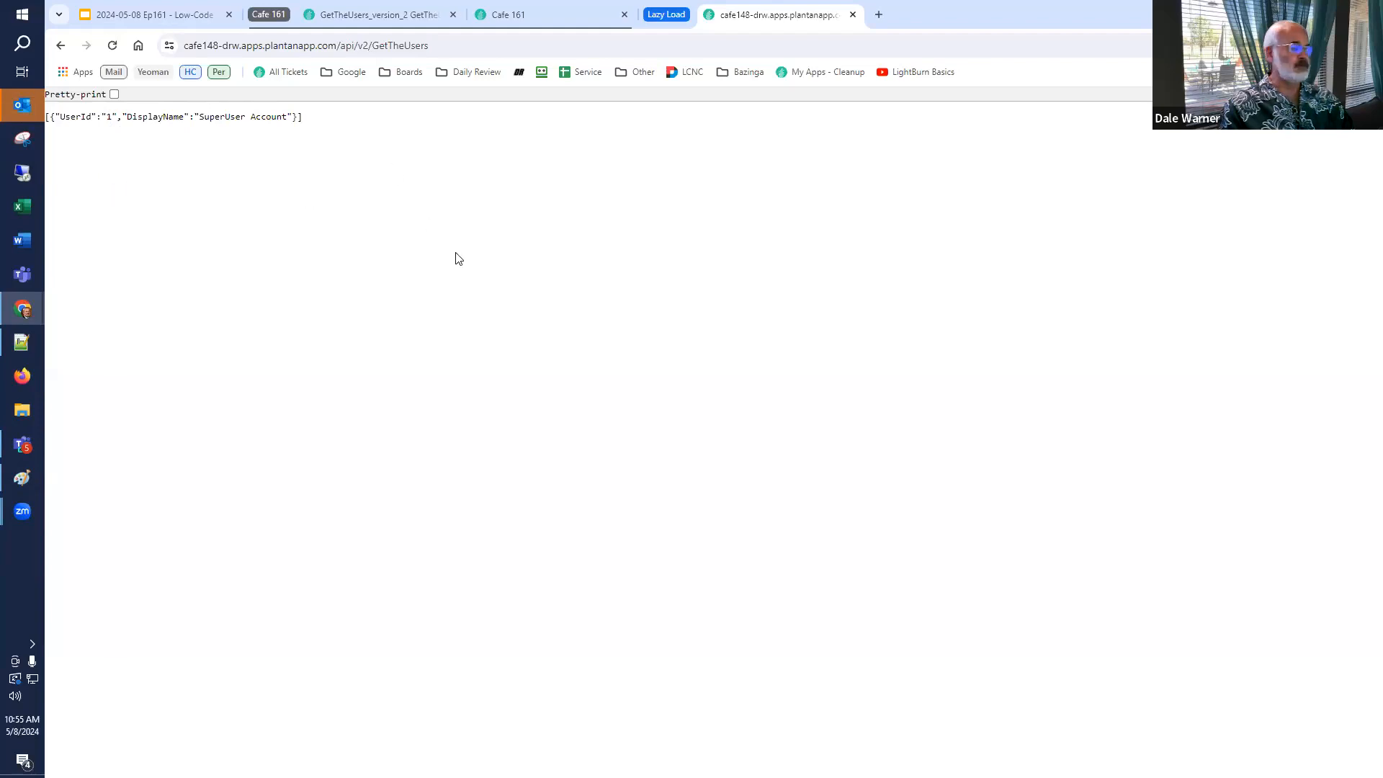
Switch to the presentation and go to the Upgrade to version 1.26 slide.
{"action": "left_click", "coordinate": [161, 13]}
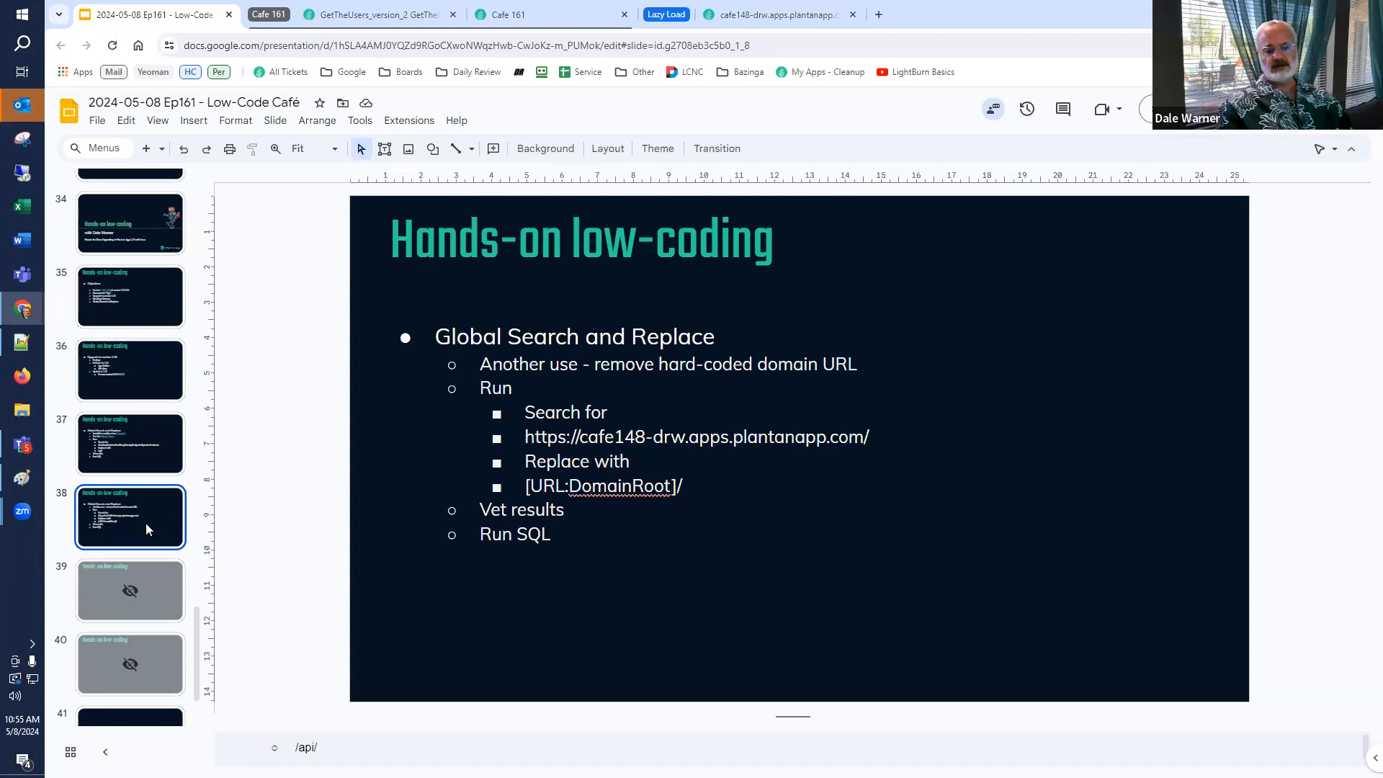
{"action": "scroll", "coordinate": [109, 603], "scroll_direction": "down", "scroll_amount": 3}
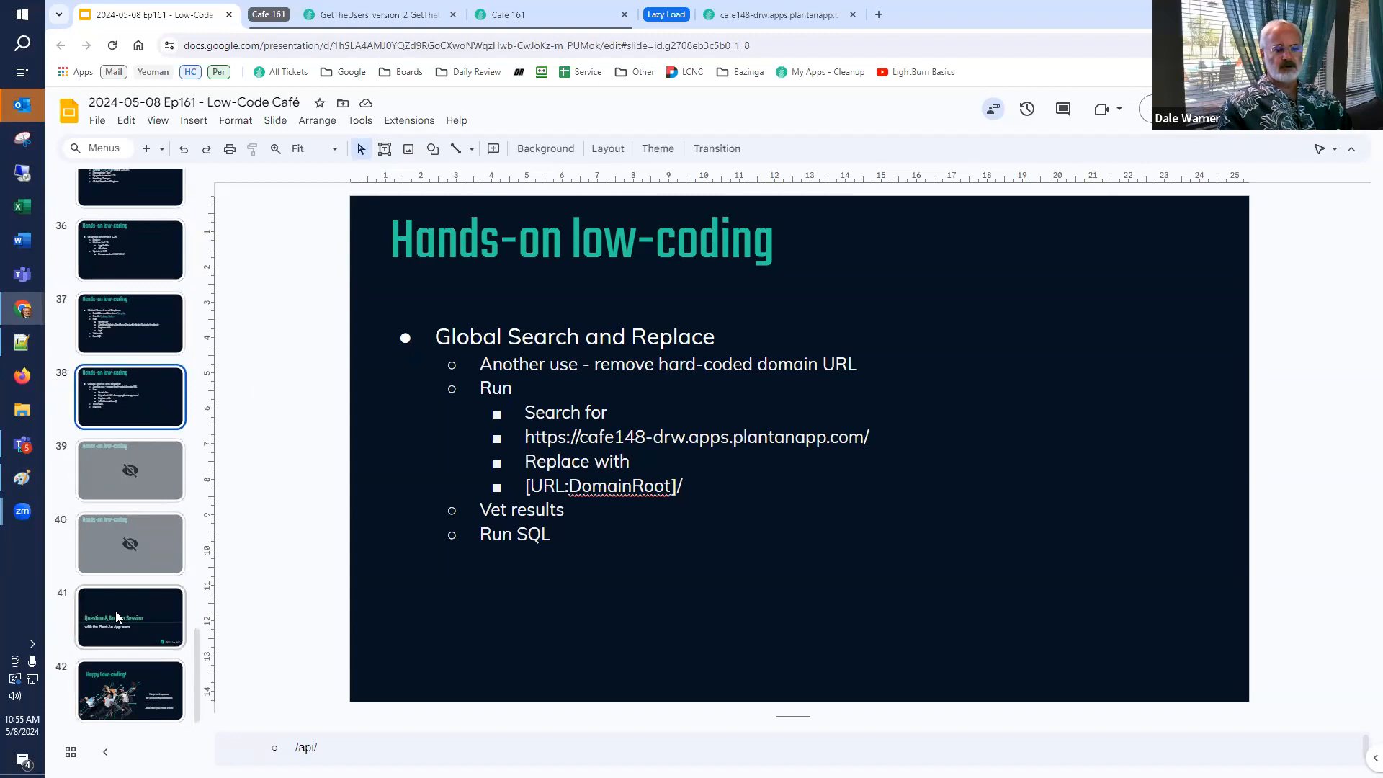
{"action": "left_click", "coordinate": [141, 251]}
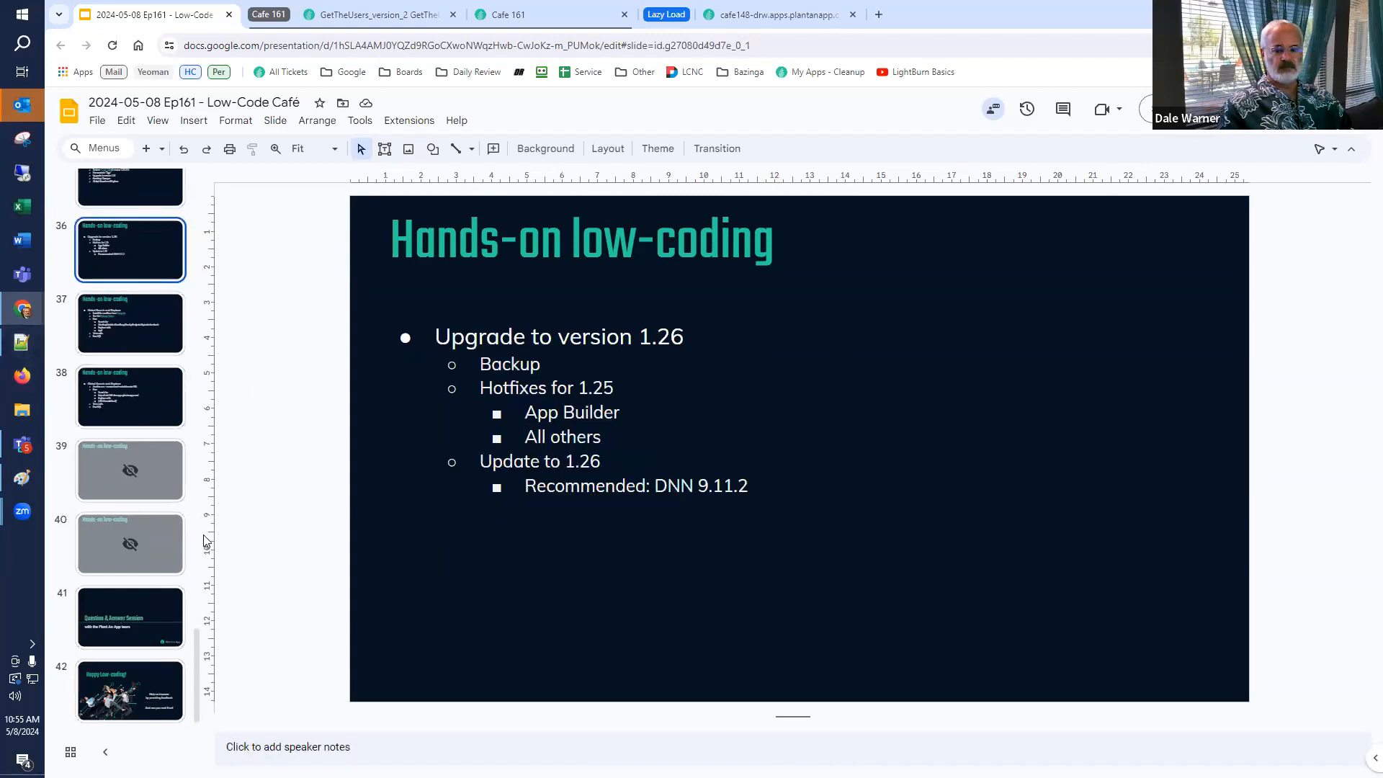
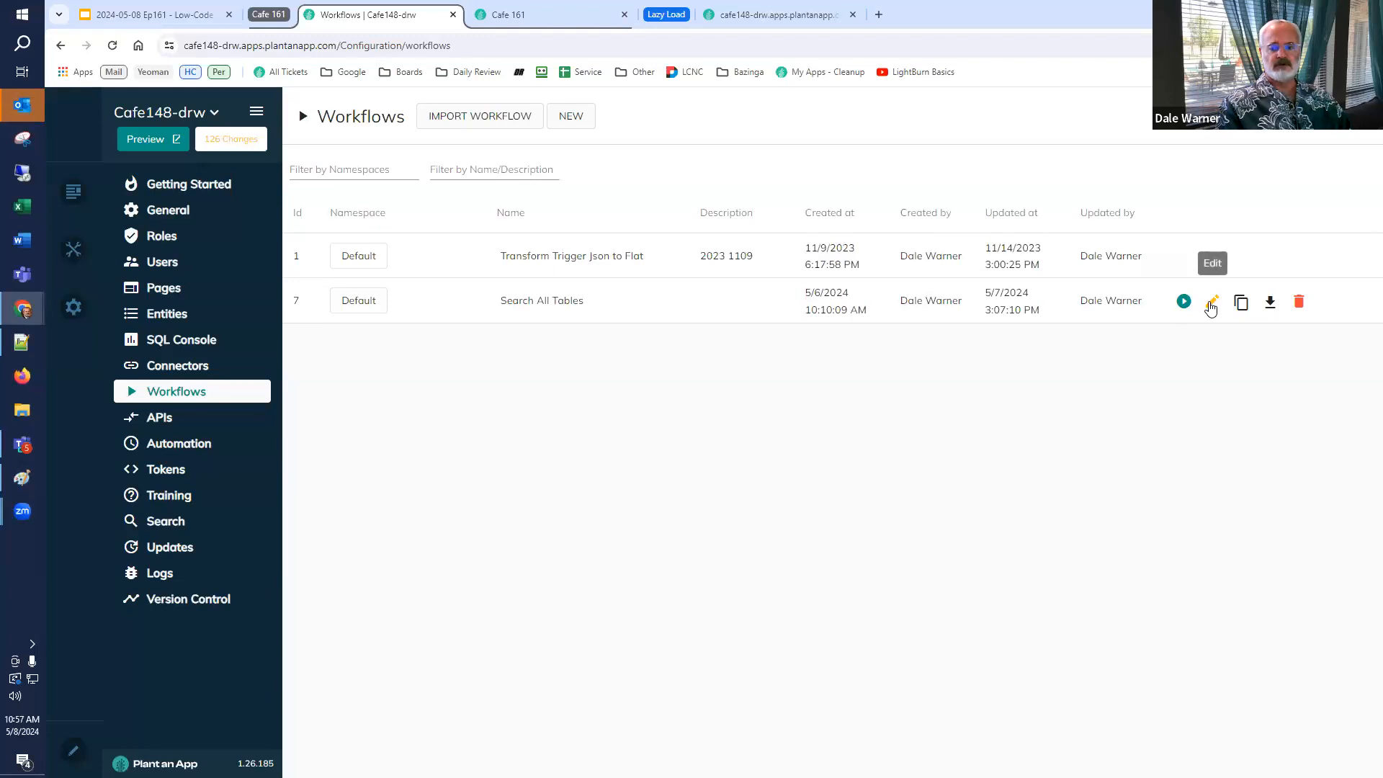
Open the Search All Tables workflow and review the SQL in its Remove if PaaSearchAllTables exists and Setup actions.
{"action": "left_click", "coordinate": [1213, 302]}
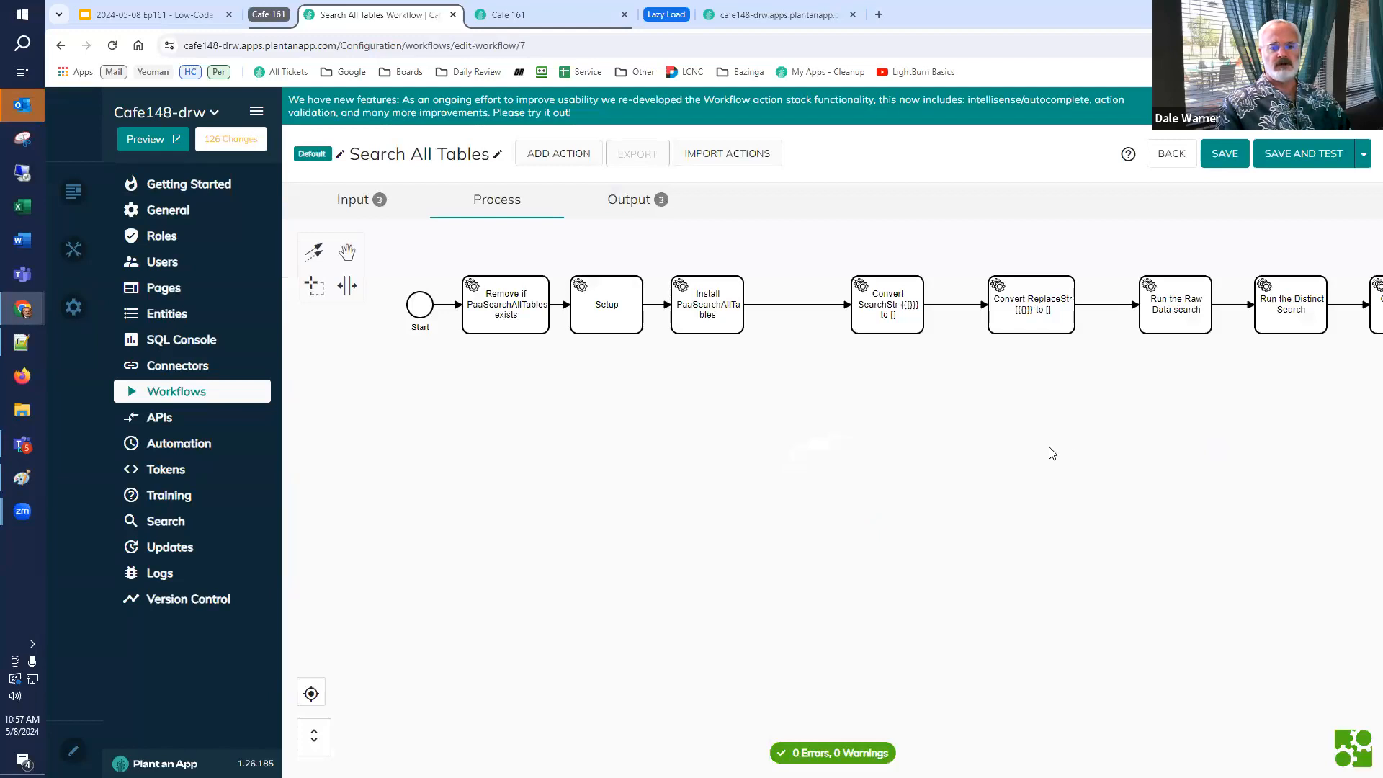
{"action": "double_click", "coordinate": [485, 308]}
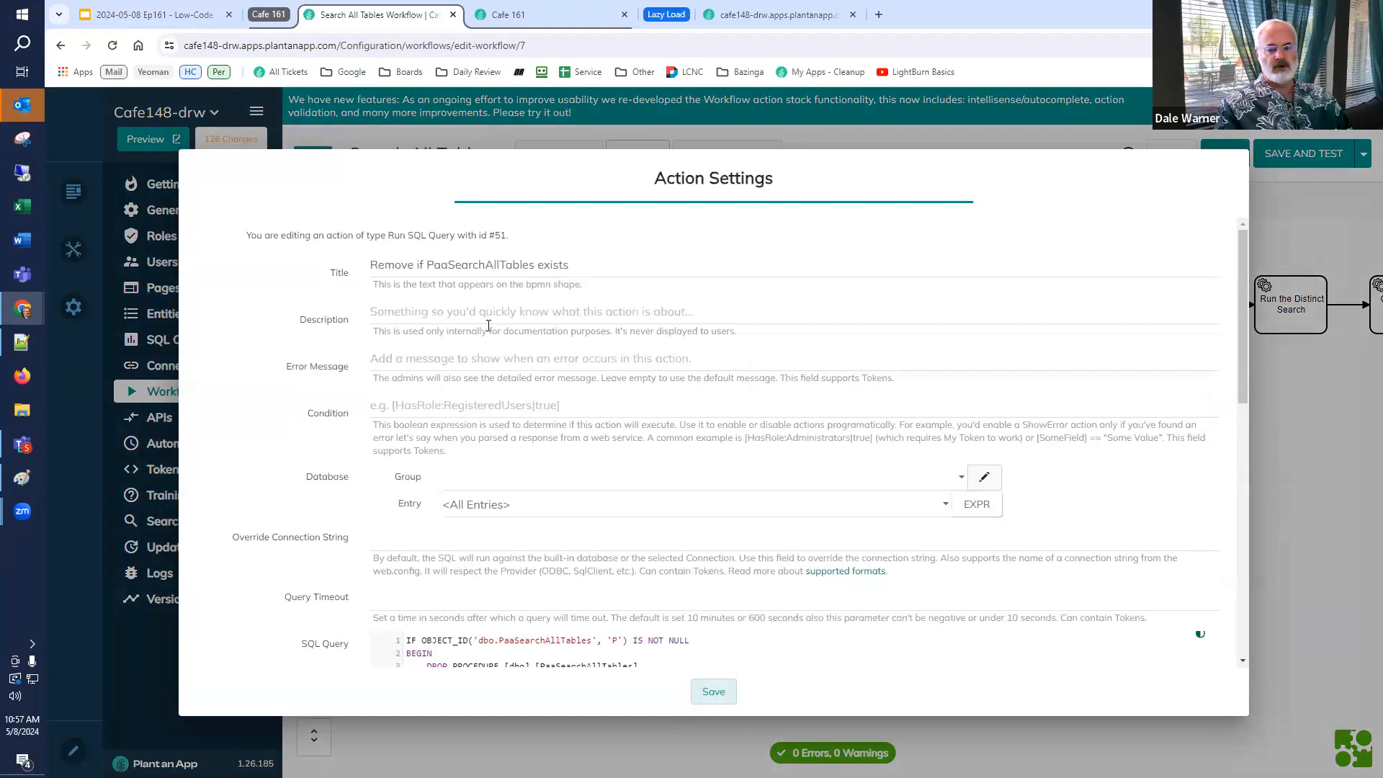
{"action": "scroll", "coordinate": [504, 374], "scroll_direction": "down", "scroll_amount": 3}
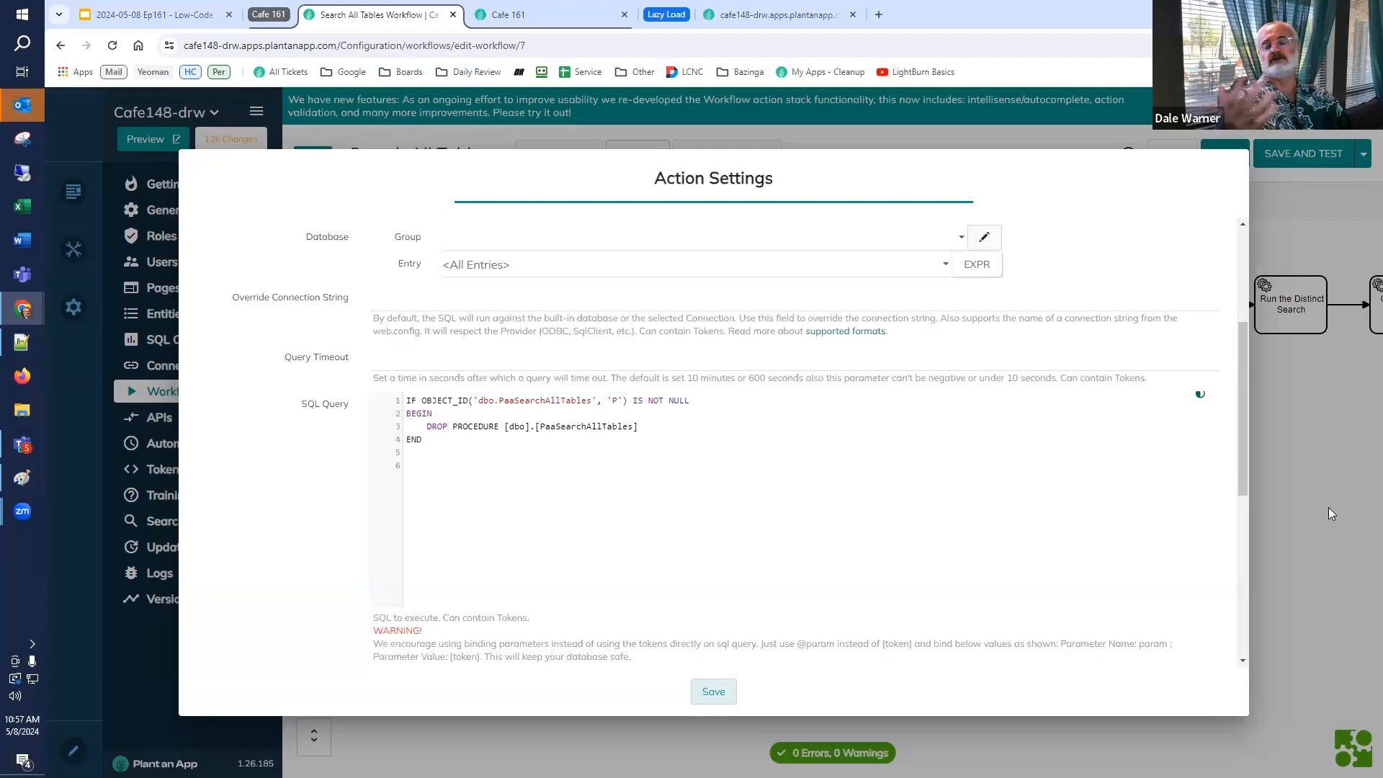
{"action": "left_click", "coordinate": [714, 692]}
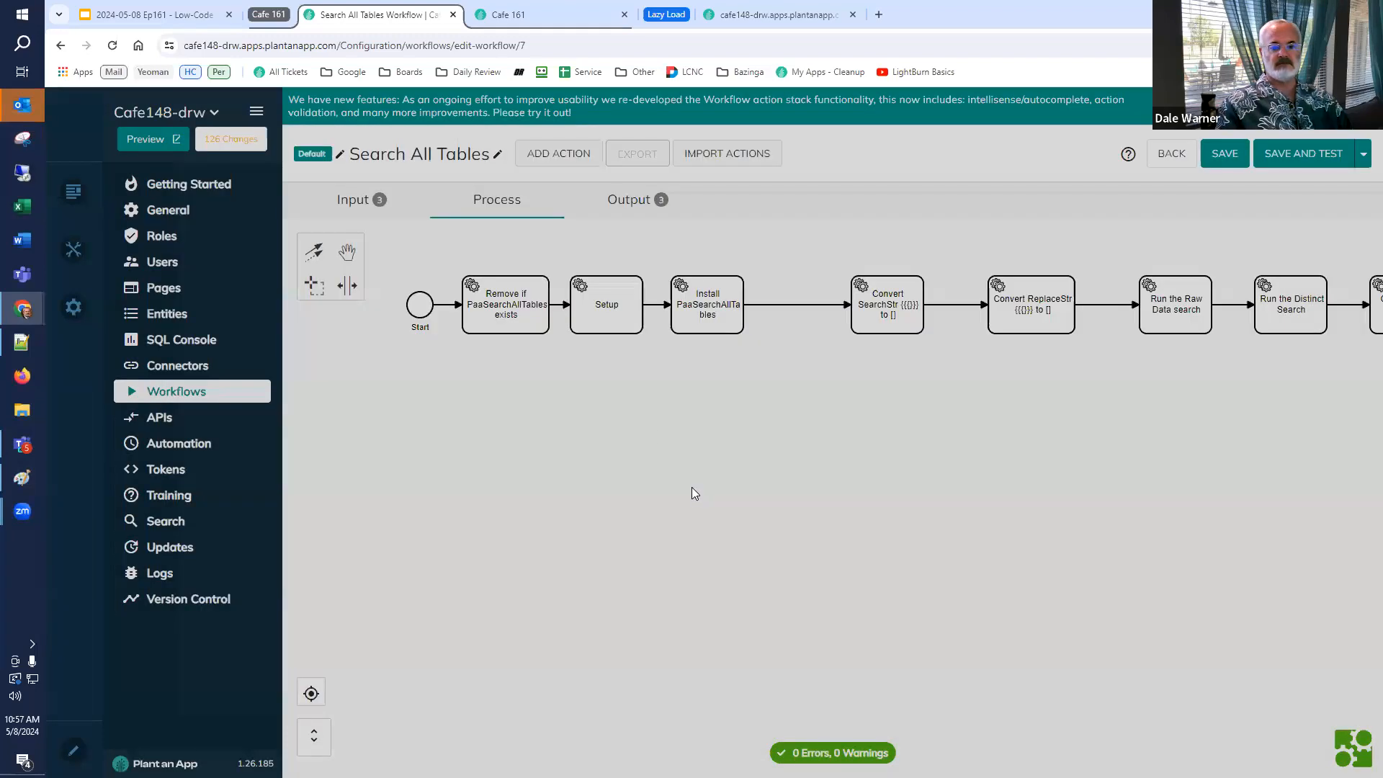
{"action": "double_click", "coordinate": [606, 328]}
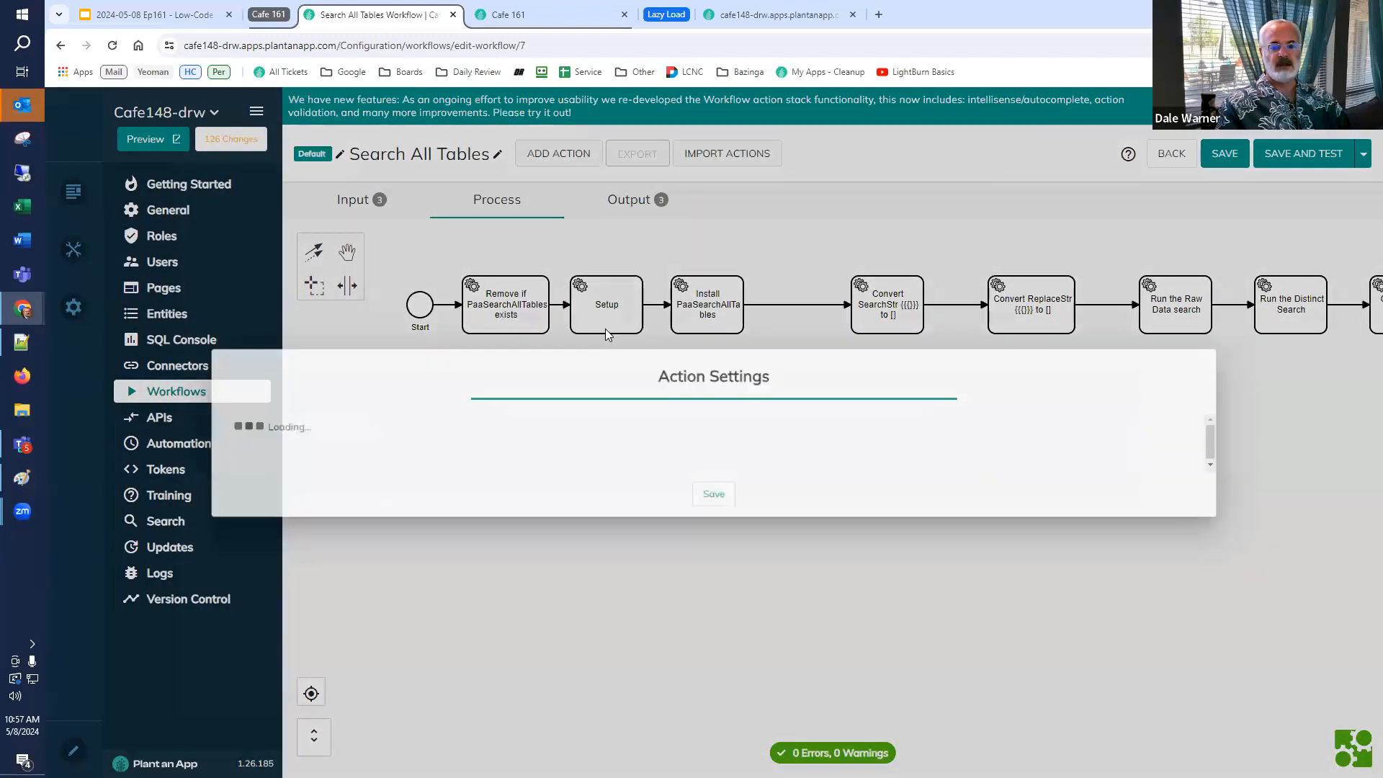
{"action": "scroll", "coordinate": [1182, 590], "scroll_direction": "down", "scroll_amount": 3}
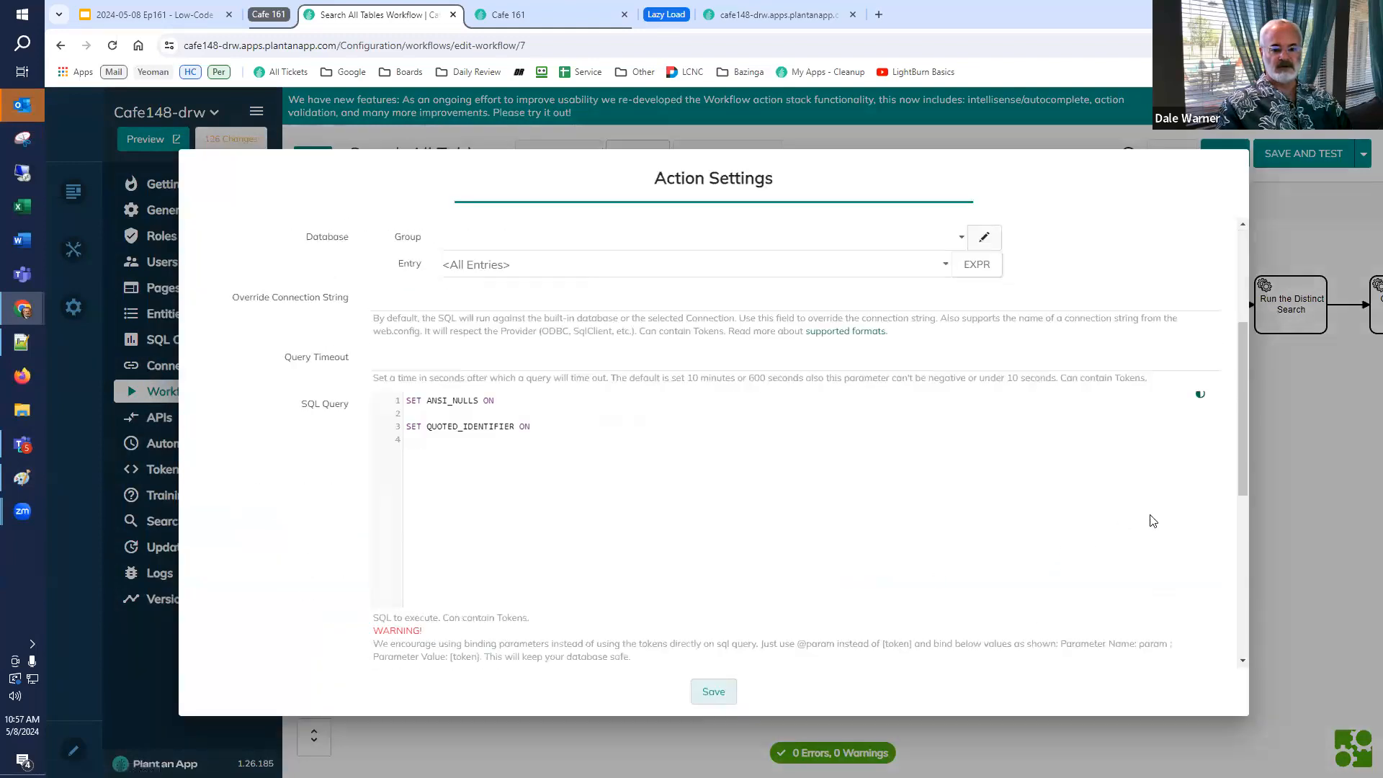
{"action": "left_click", "coordinate": [1269, 486]}
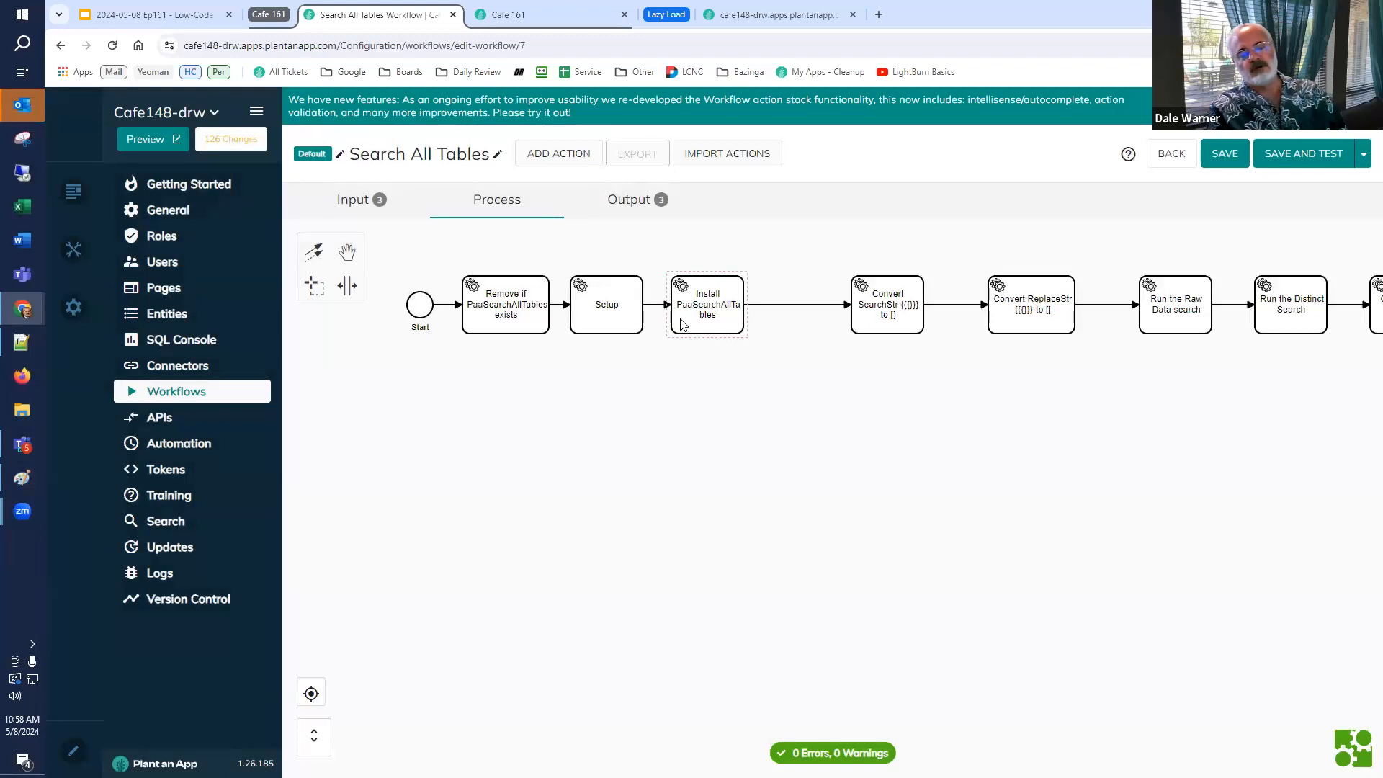
Examine the stored procedure SQL in the Install PaaSearchAllTables action, including the column data type filter.
{"action": "double_click", "coordinate": [683, 323]}
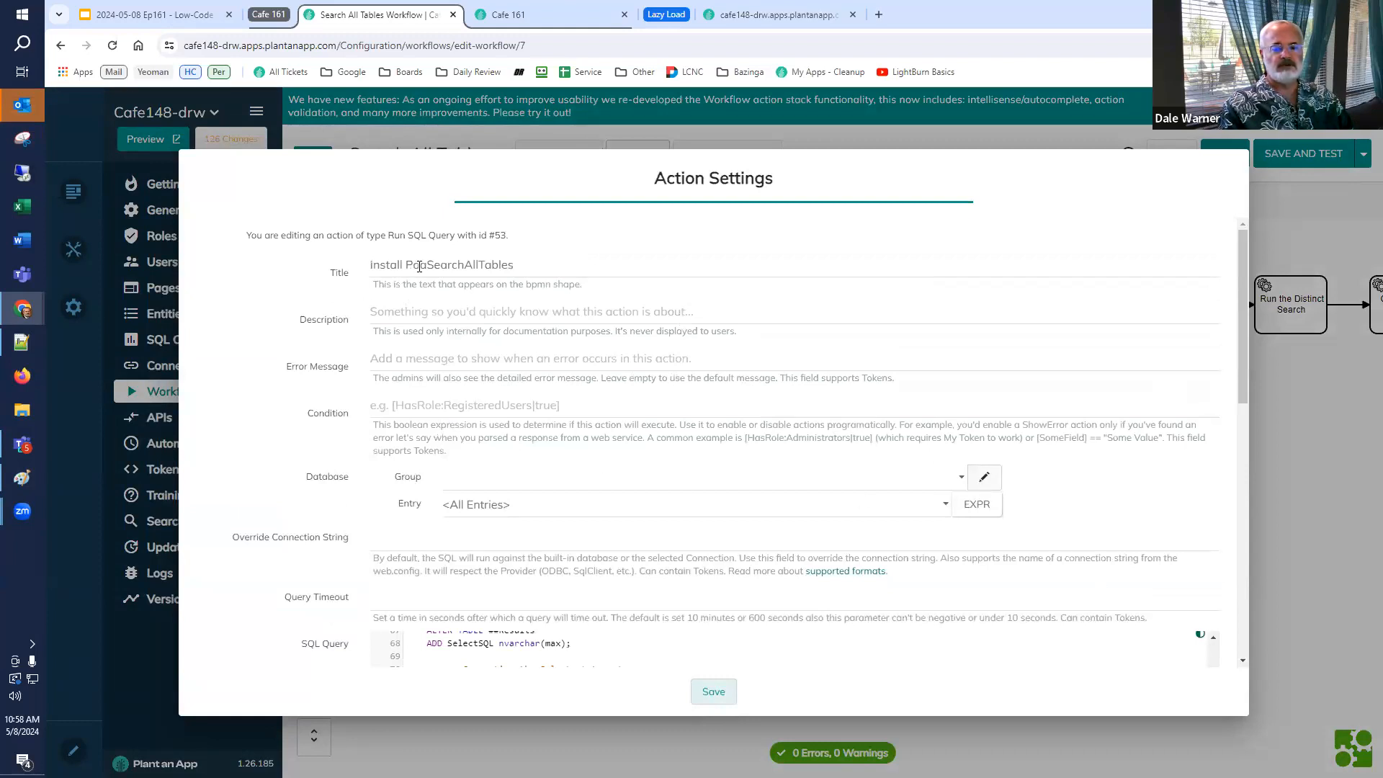
{"action": "scroll", "coordinate": [317, 548], "scroll_direction": "down", "scroll_amount": 5}
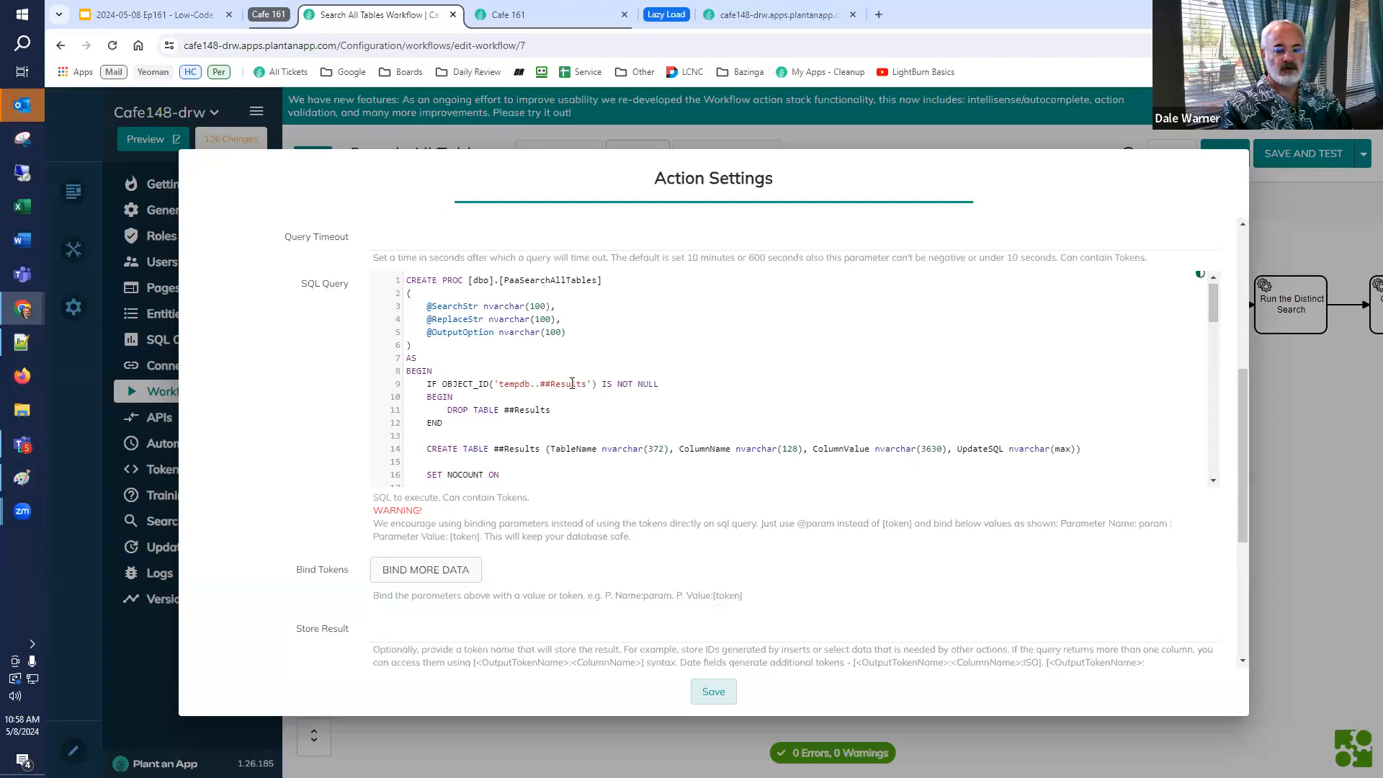
{"action": "scroll", "coordinate": [772, 403], "scroll_direction": "down", "scroll_amount": 5}
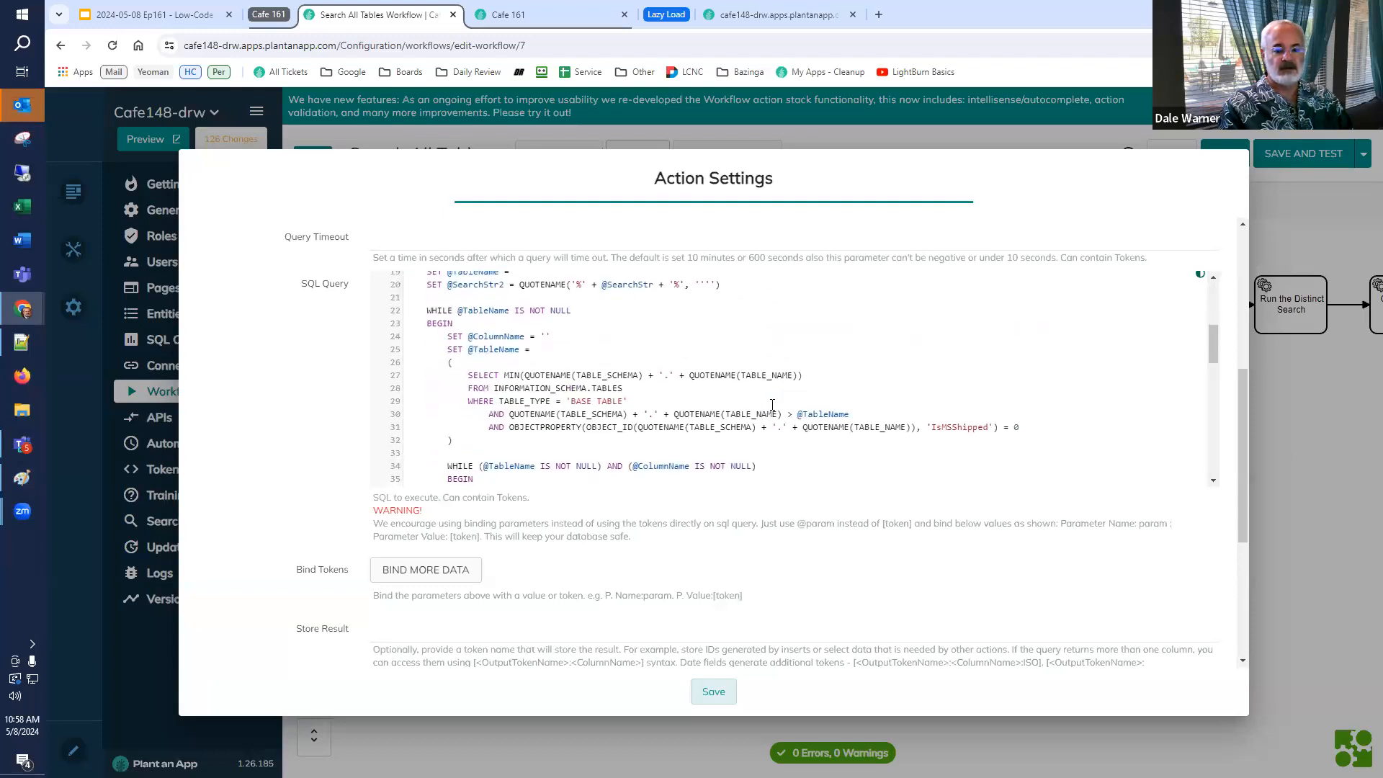
{"action": "scroll", "coordinate": [773, 405], "scroll_direction": "down", "scroll_amount": 3}
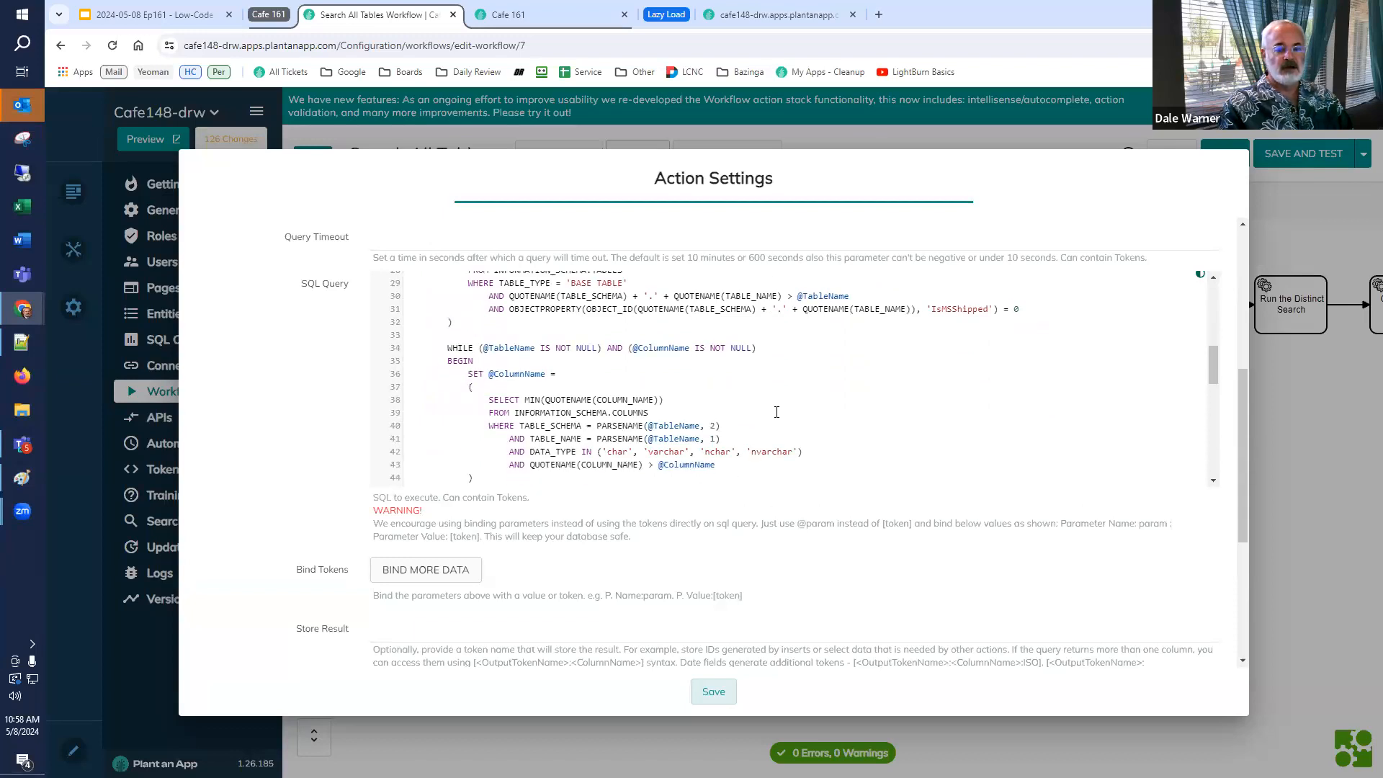
{"action": "scroll", "coordinate": [776, 414], "scroll_direction": "down", "scroll_amount": 3}
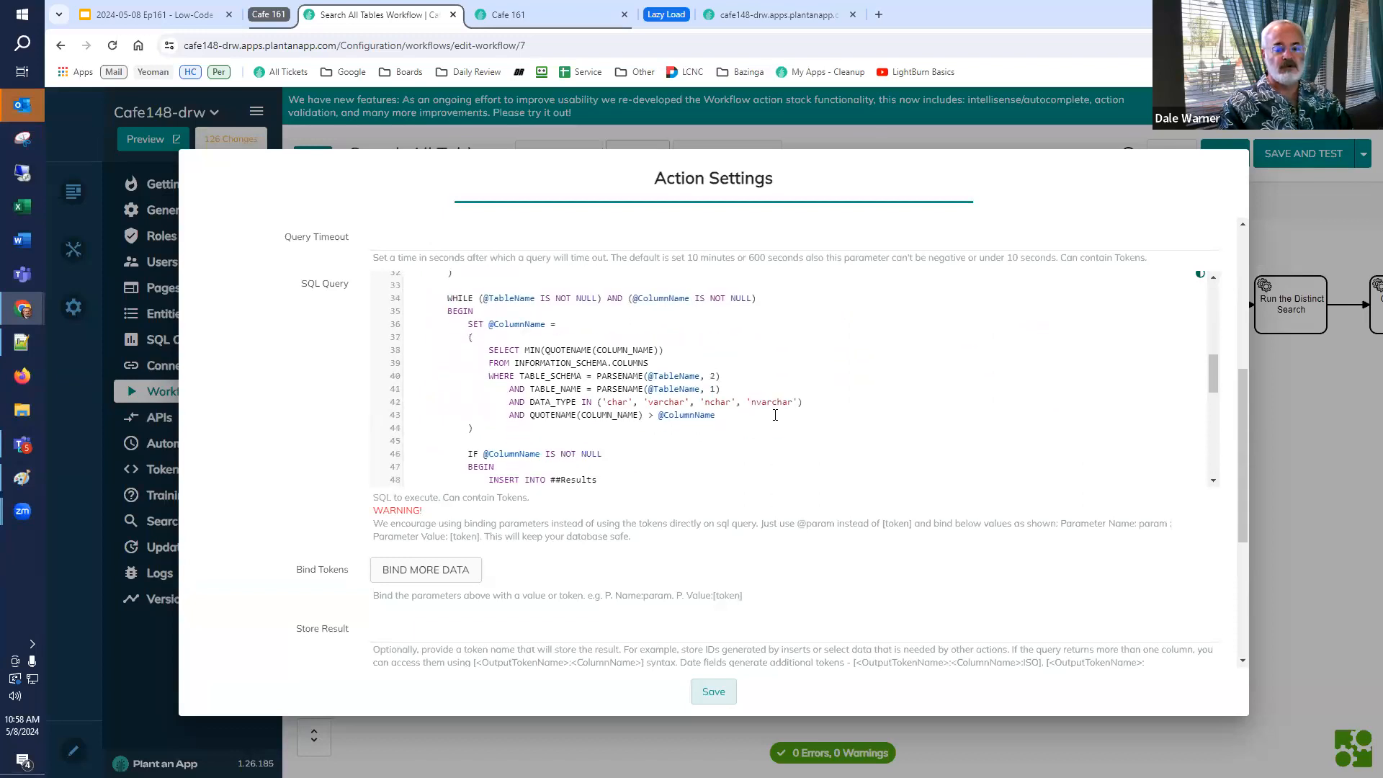
{"action": "left_click_drag", "start_coordinate": [609, 331], "coordinate": [803, 333]}
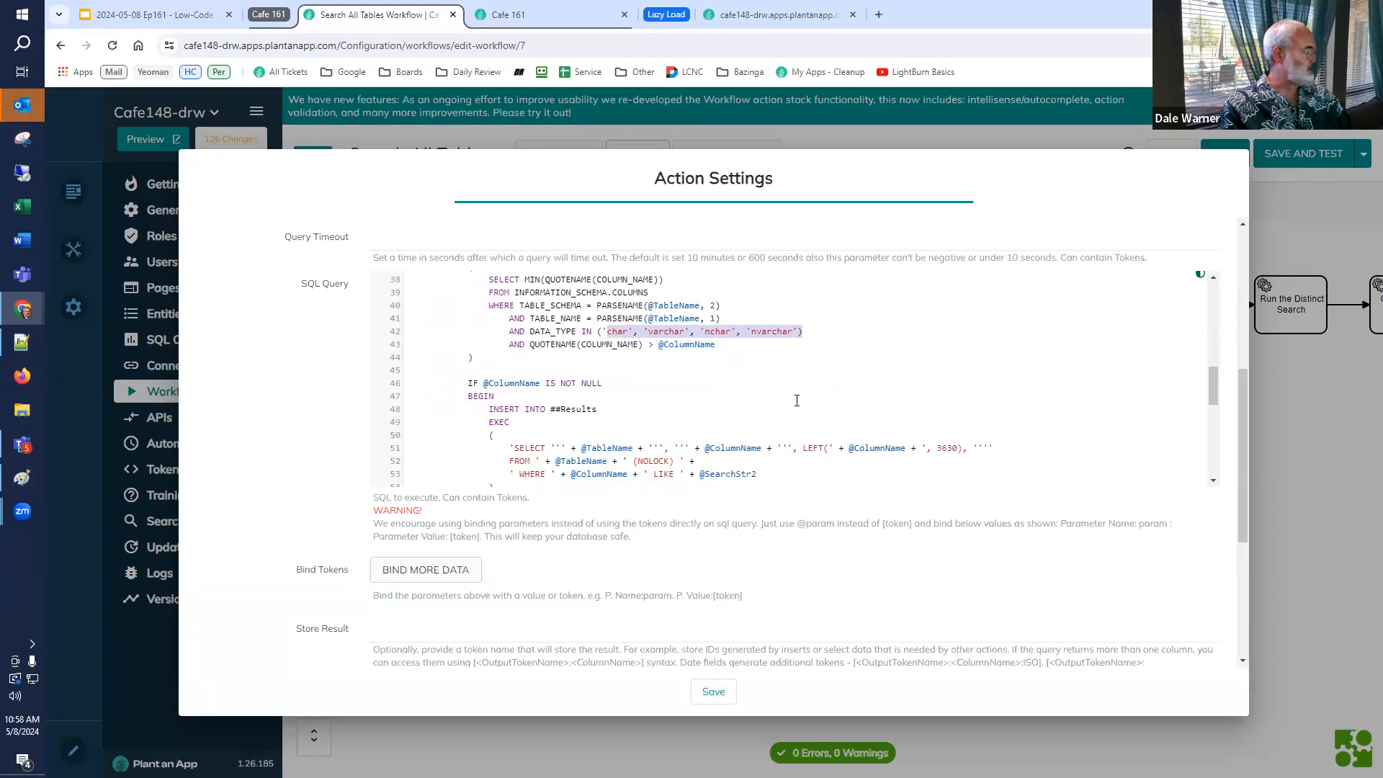
{"action": "scroll", "coordinate": [796, 400], "scroll_direction": "down", "scroll_amount": 5}
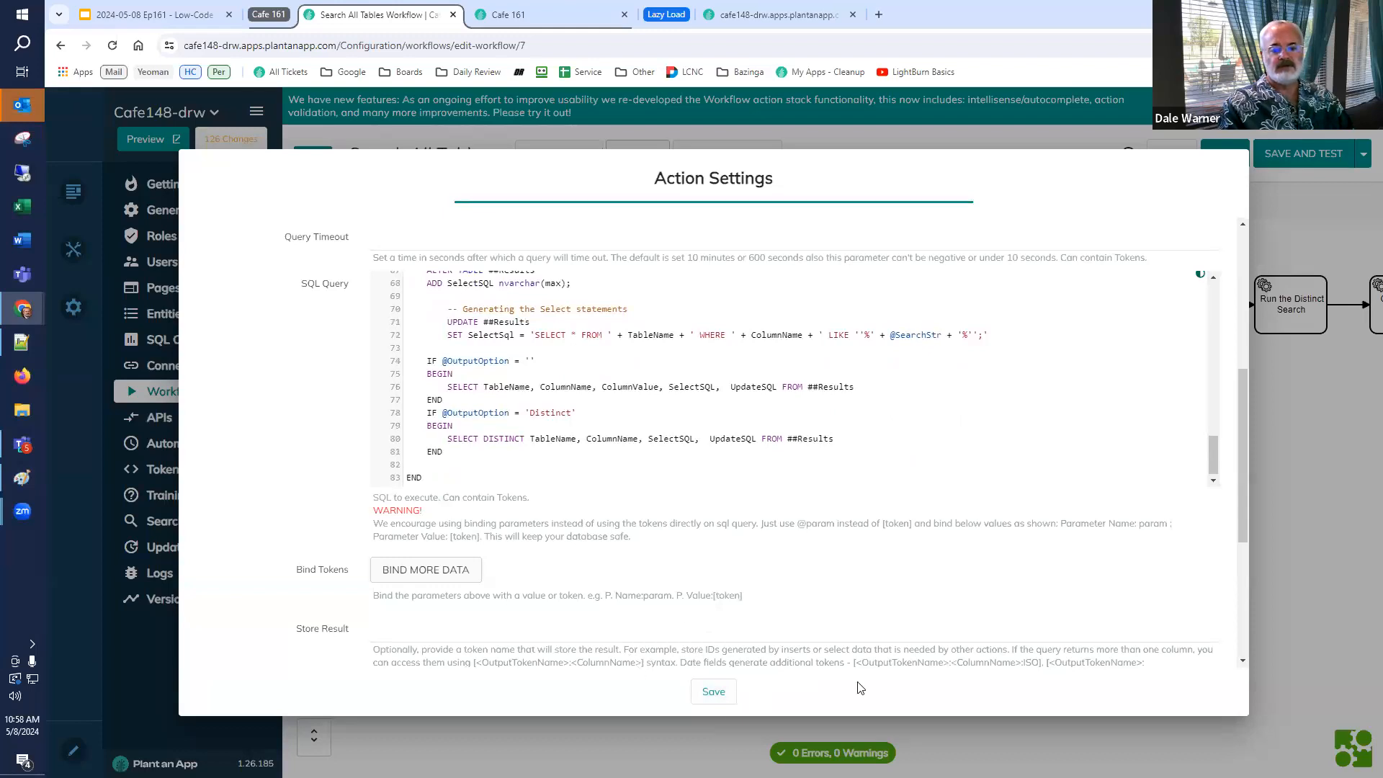
{"action": "key", "text": "Escape"}
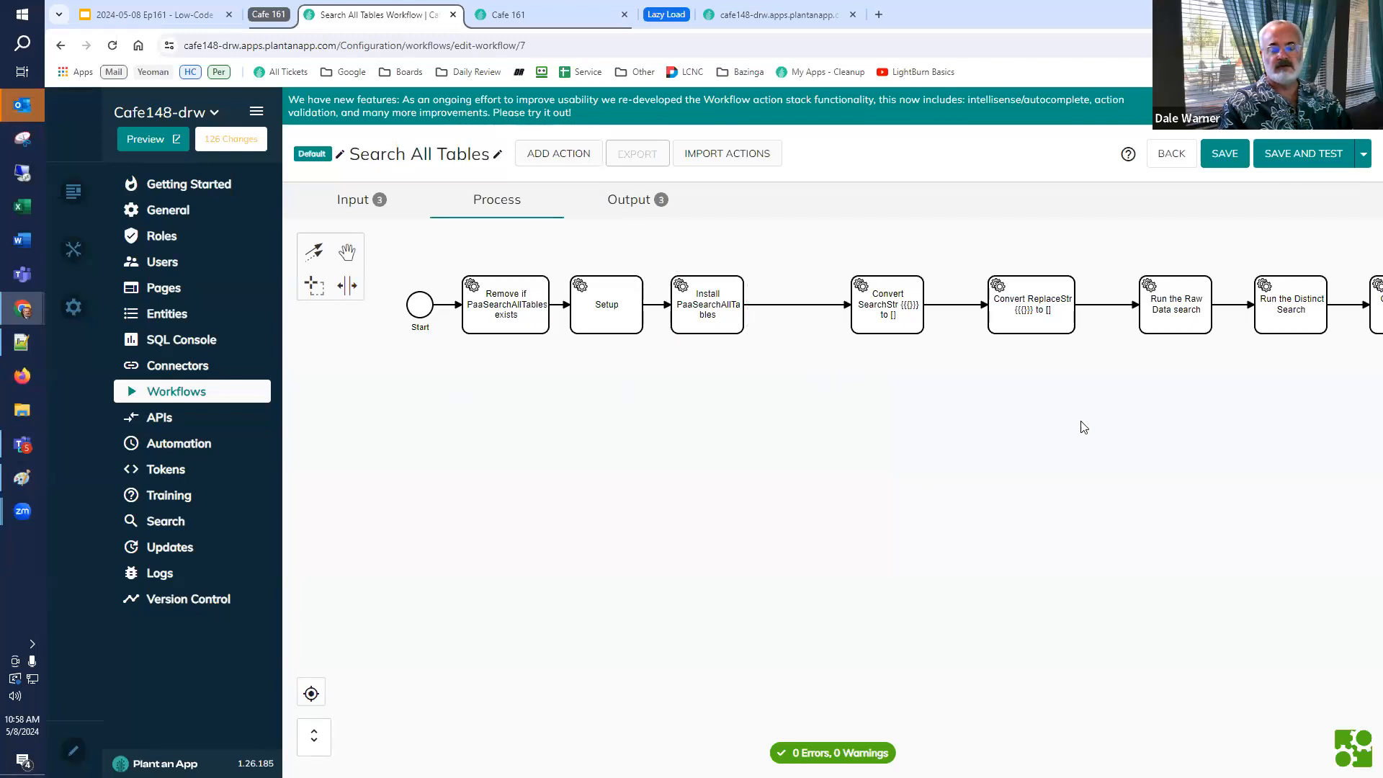
Review the JavaScript code in the Convert SearchStr {{{}}} to [] action.
{"action": "left_click_drag", "start_coordinate": [975, 451], "coordinate": [829, 482]}
{"action": "double_click", "coordinate": [625, 368]}
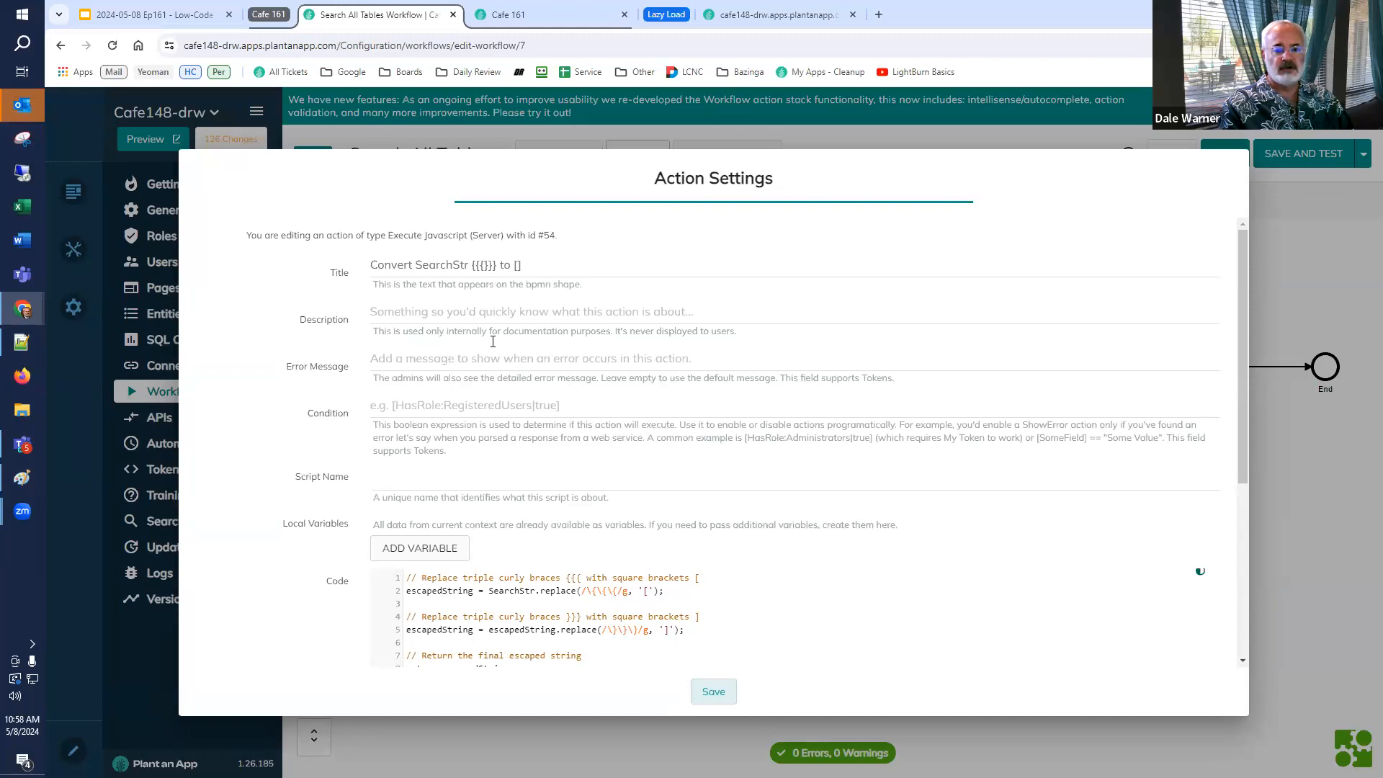
{"action": "scroll", "coordinate": [421, 363], "scroll_direction": "down", "scroll_amount": 5}
{"action": "scroll", "coordinate": [583, 484], "scroll_direction": "up", "scroll_amount": 3}
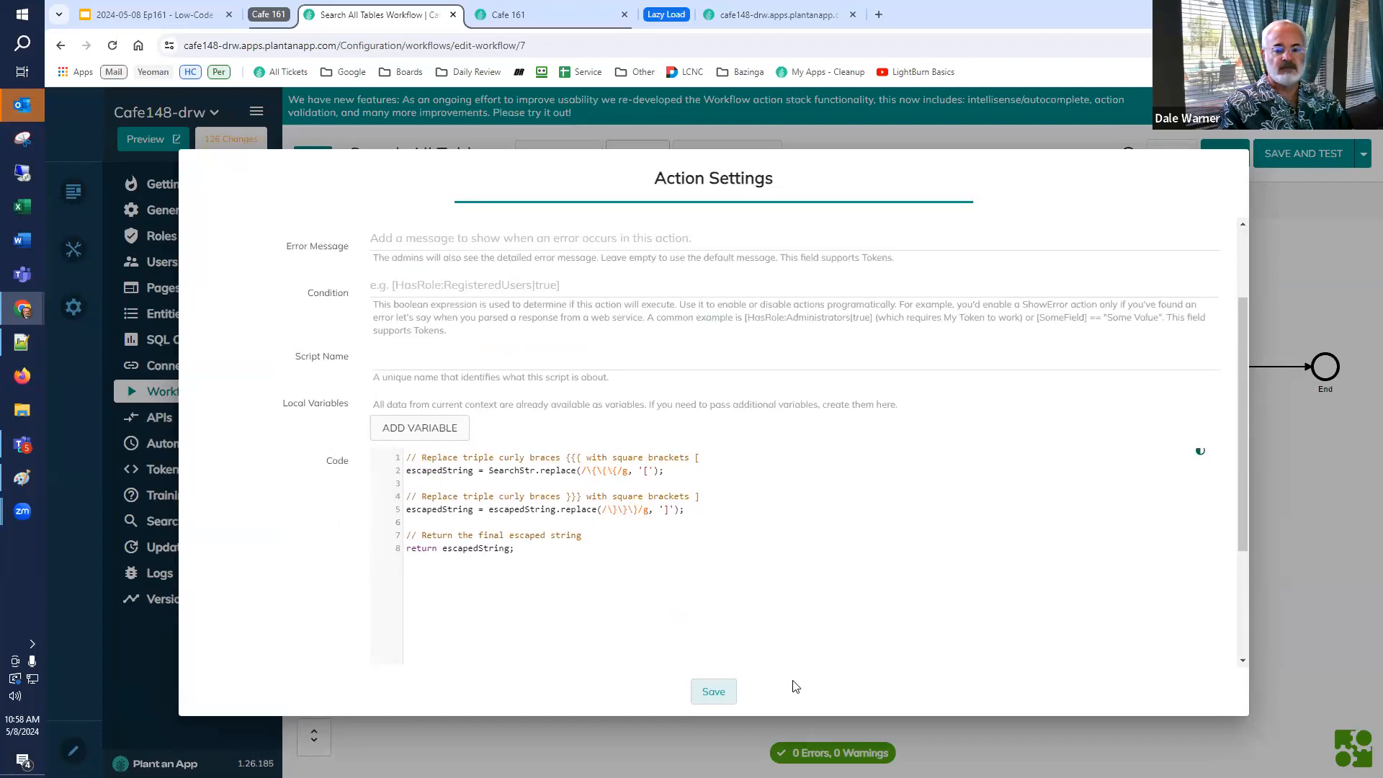
{"action": "left_click", "coordinate": [709, 693]}
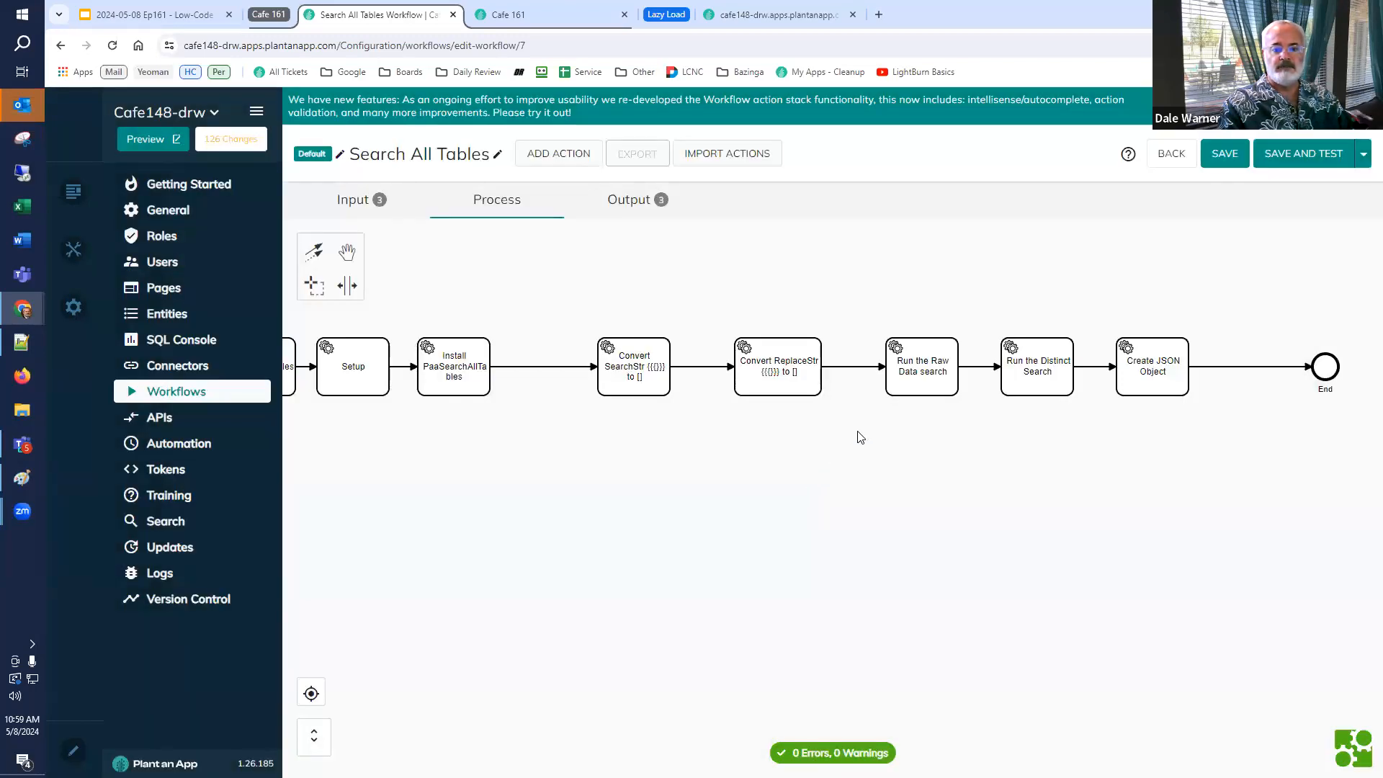
Review the Run the Raw Data search action's SQL query, bound tokens and list name.
{"action": "double_click", "coordinate": [899, 384]}
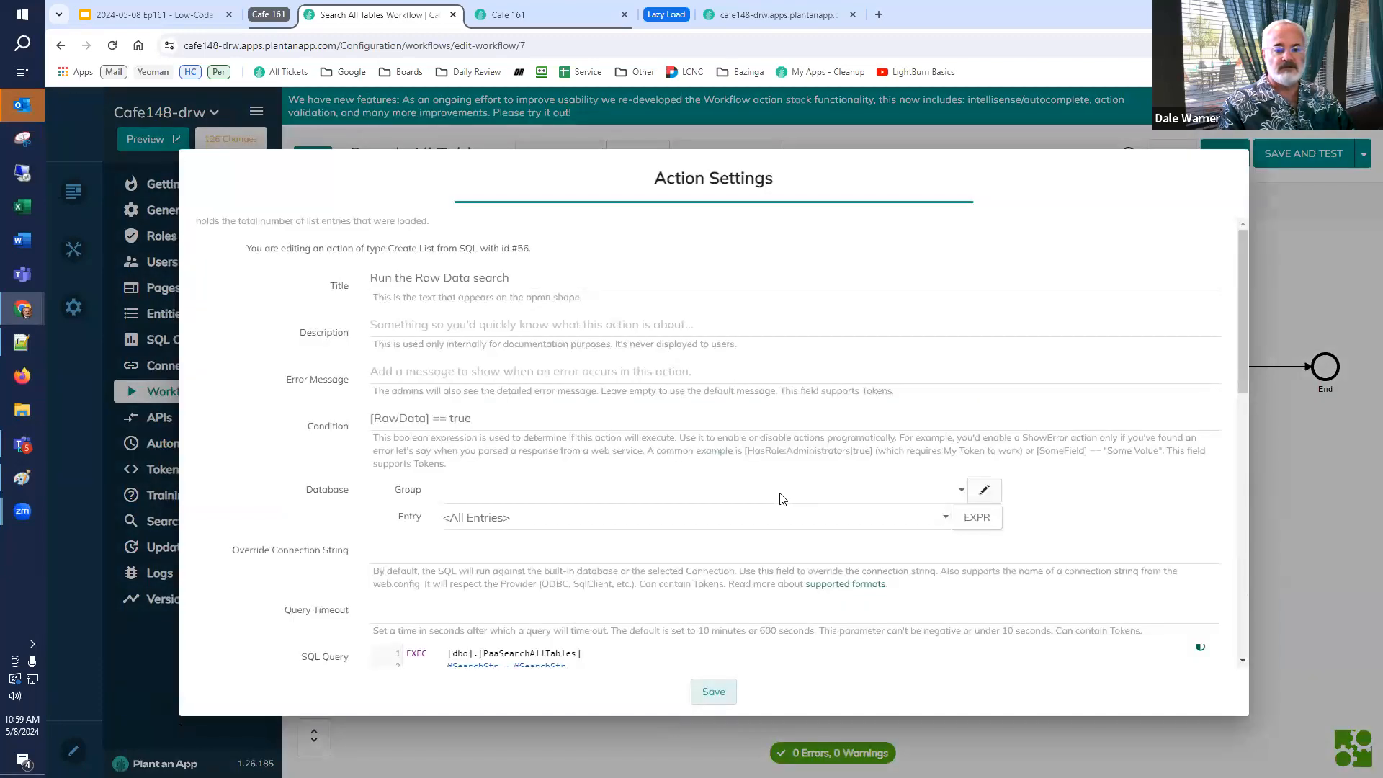
{"action": "scroll", "coordinate": [789, 510], "scroll_direction": "down", "scroll_amount": 2}
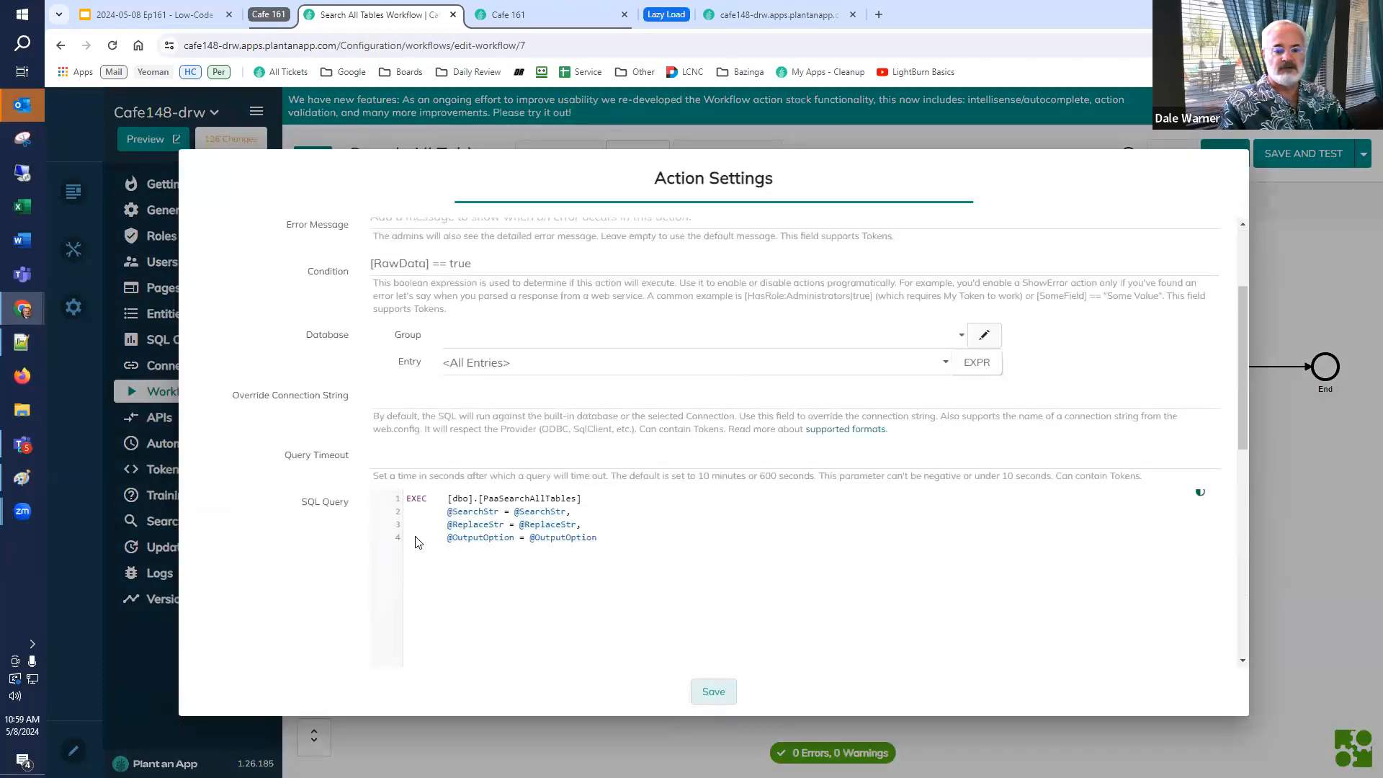
{"action": "scroll", "coordinate": [416, 542], "scroll_direction": "down", "scroll_amount": 1}
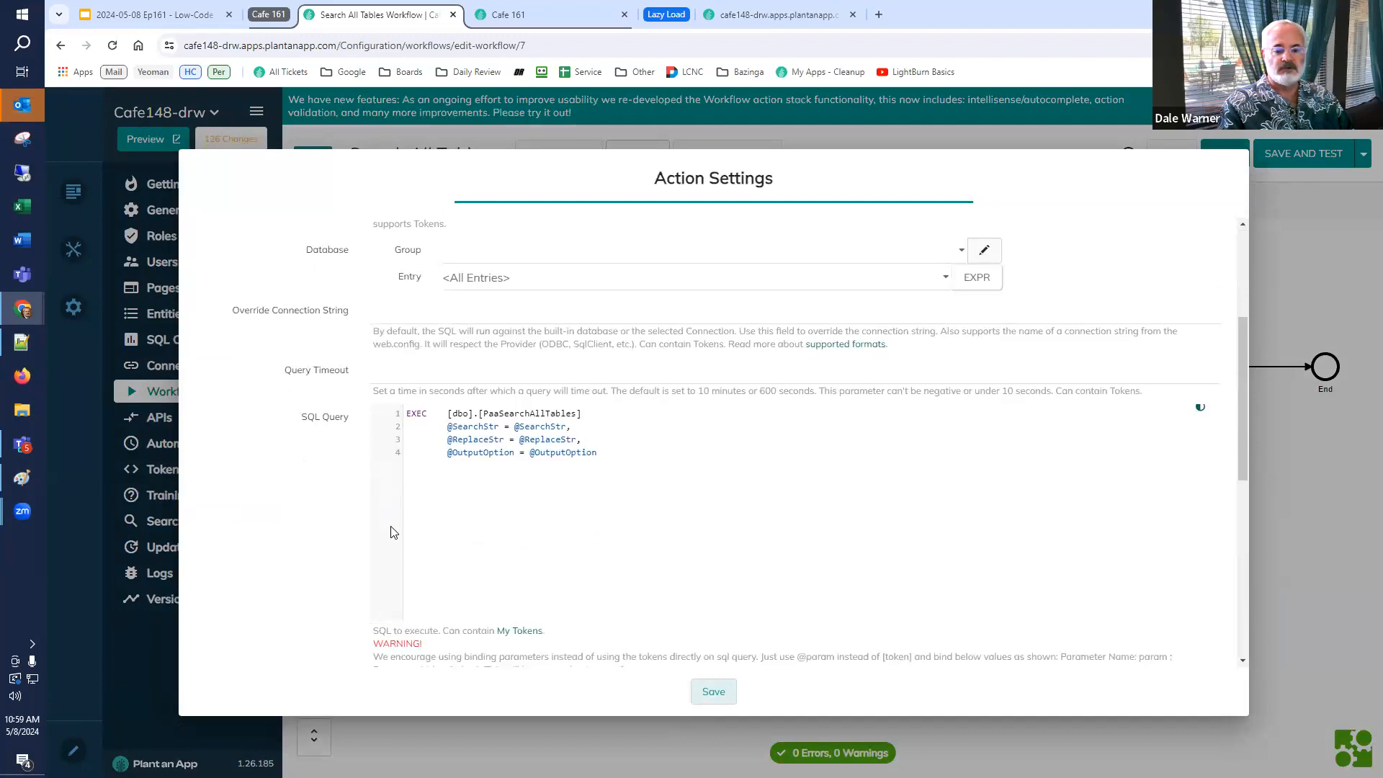
{"action": "scroll", "coordinate": [393, 531], "scroll_direction": "down", "scroll_amount": 3}
{"action": "scroll", "coordinate": [382, 561], "scroll_direction": "down", "scroll_amount": 1}
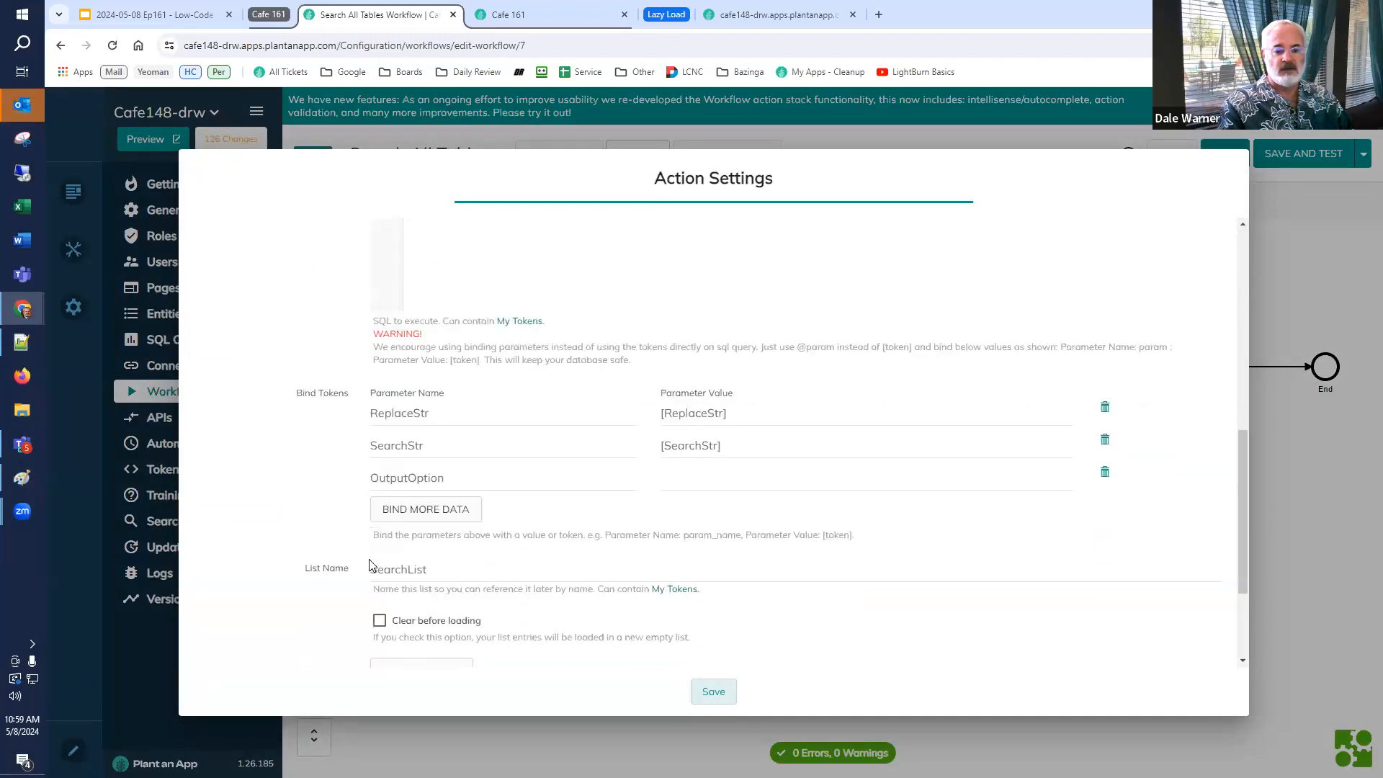
{"action": "scroll", "coordinate": [370, 566], "scroll_direction": "down", "scroll_amount": 1}
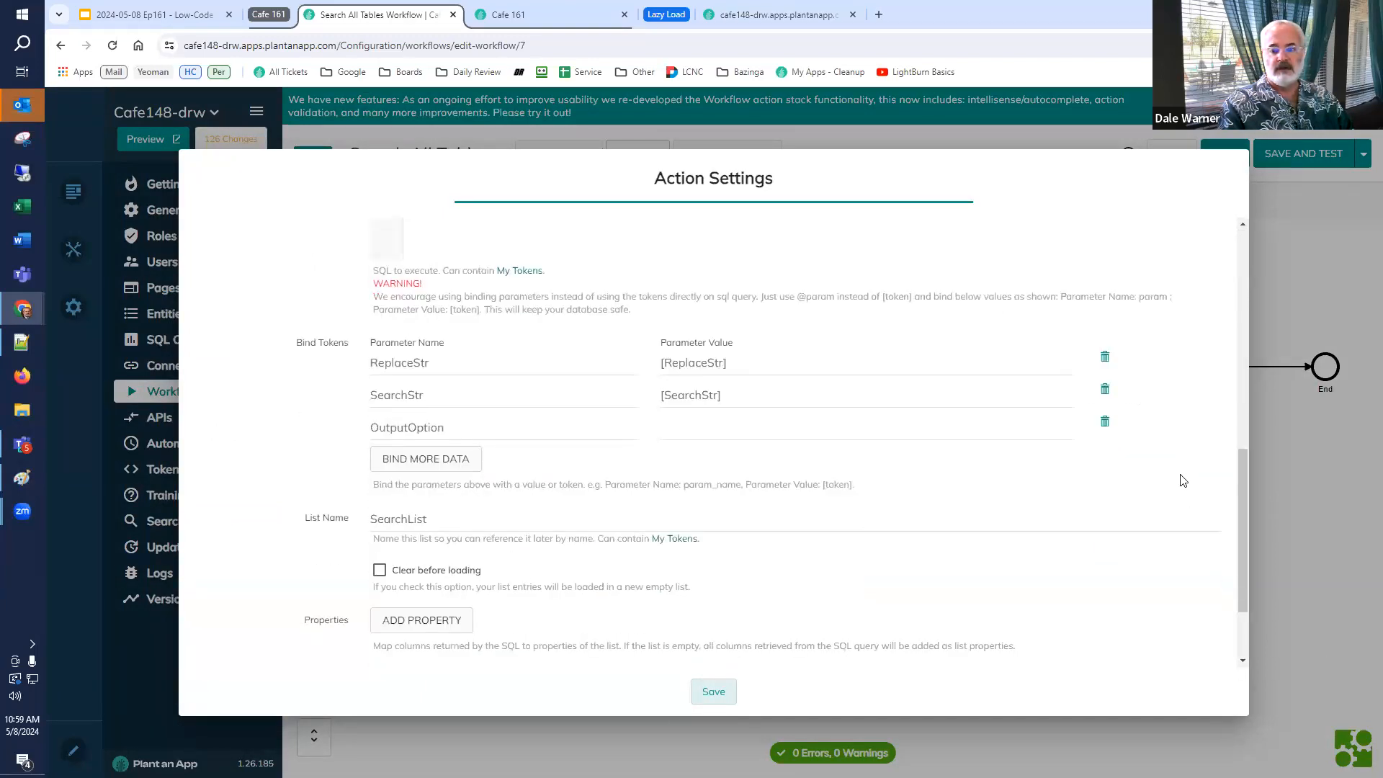
{"action": "key", "text": "Escape"}
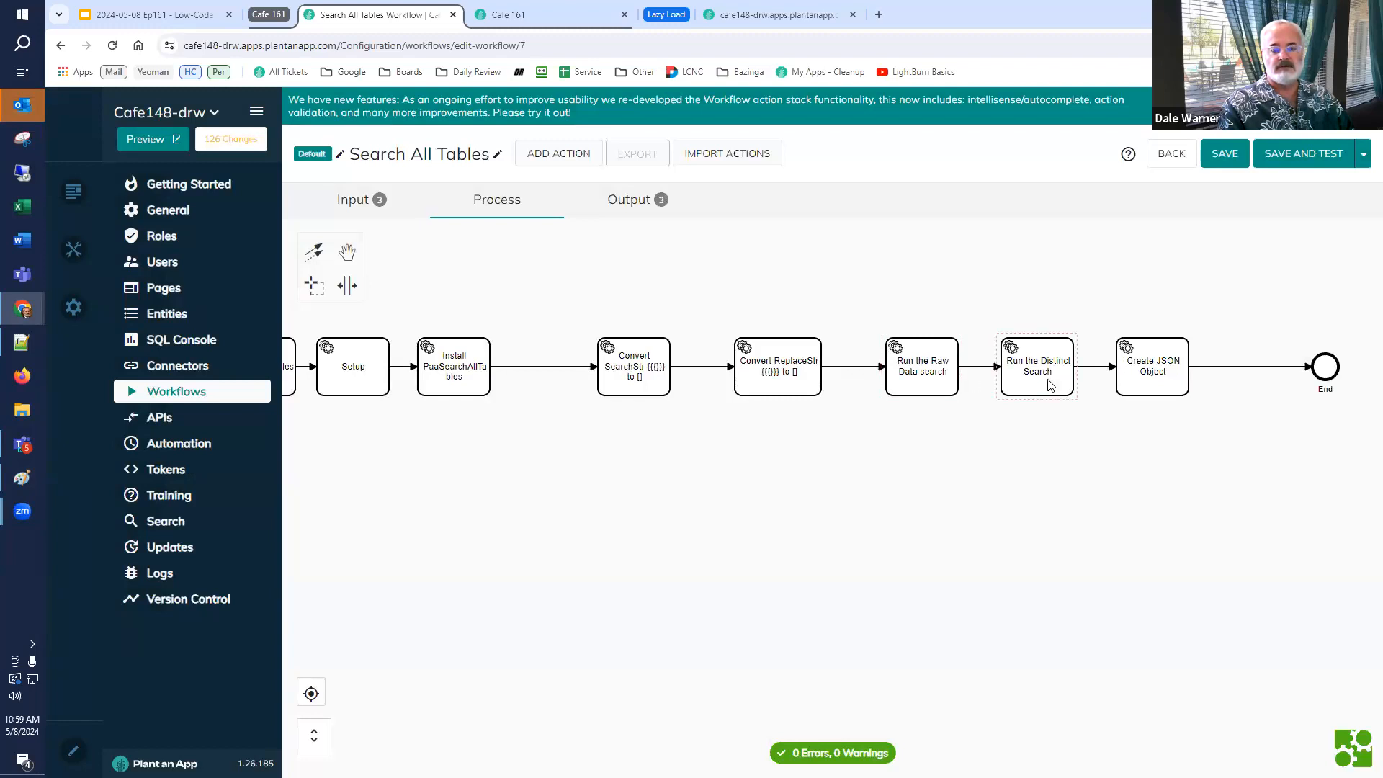
Review the JSON properties and output token of the Create JSON Object action.
{"action": "double_click", "coordinate": [1132, 386]}
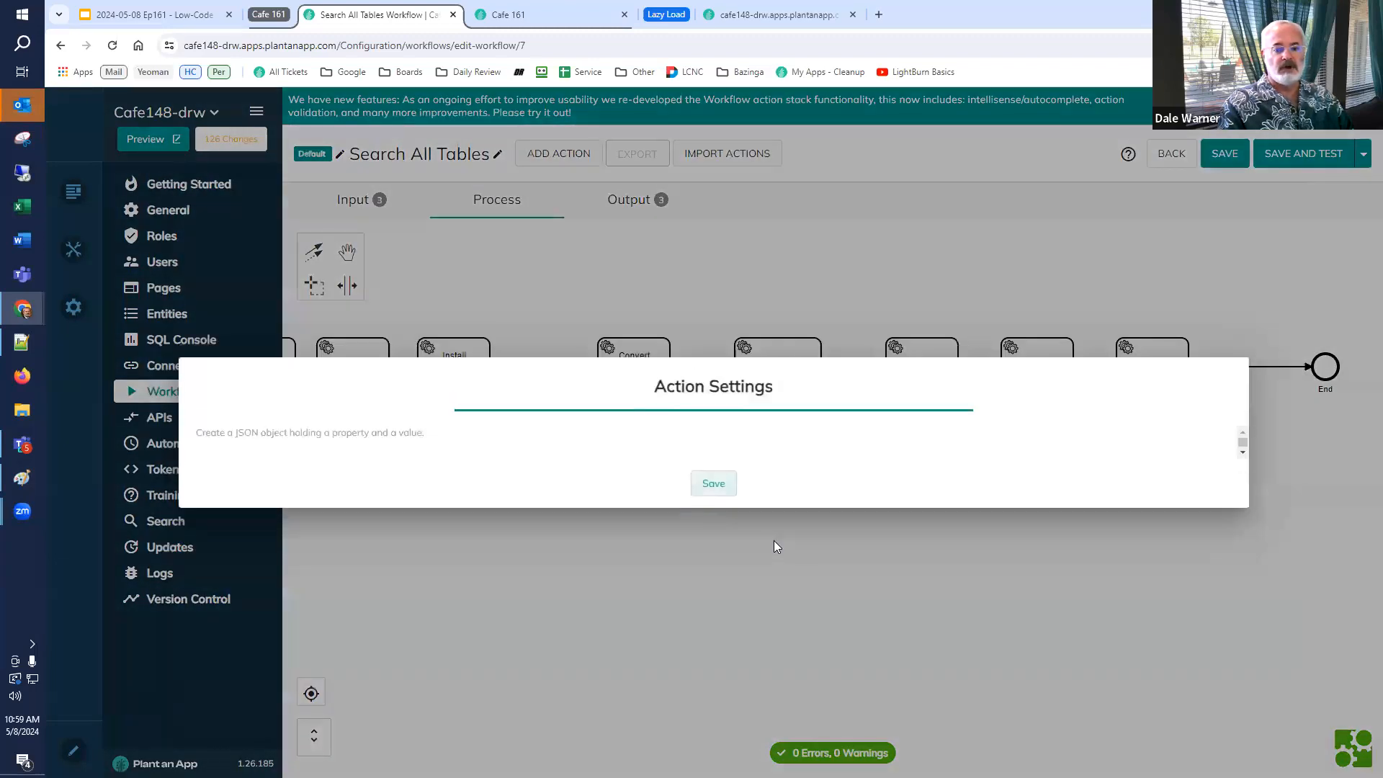
{"action": "scroll", "coordinate": [497, 532], "scroll_direction": "down", "scroll_amount": 1}
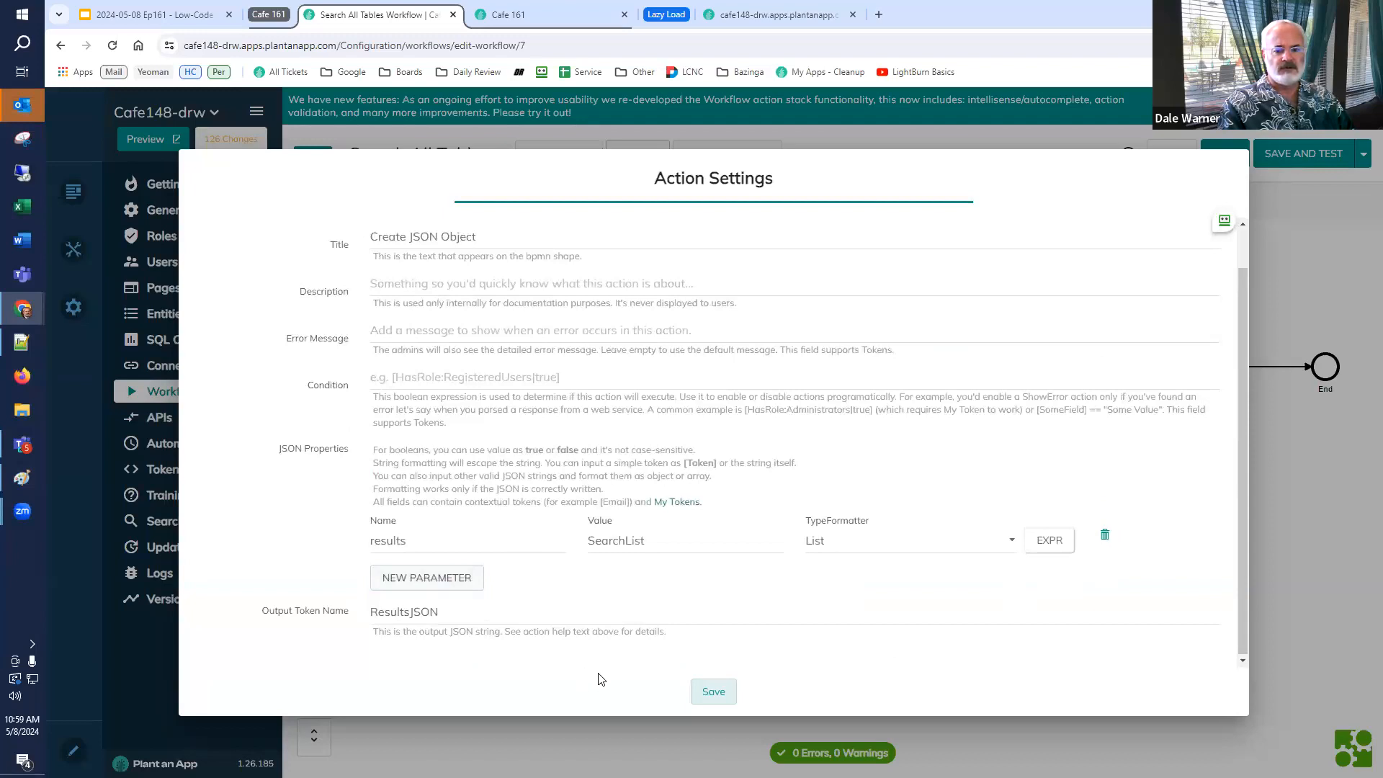
{"action": "left_click", "coordinate": [1279, 635]}
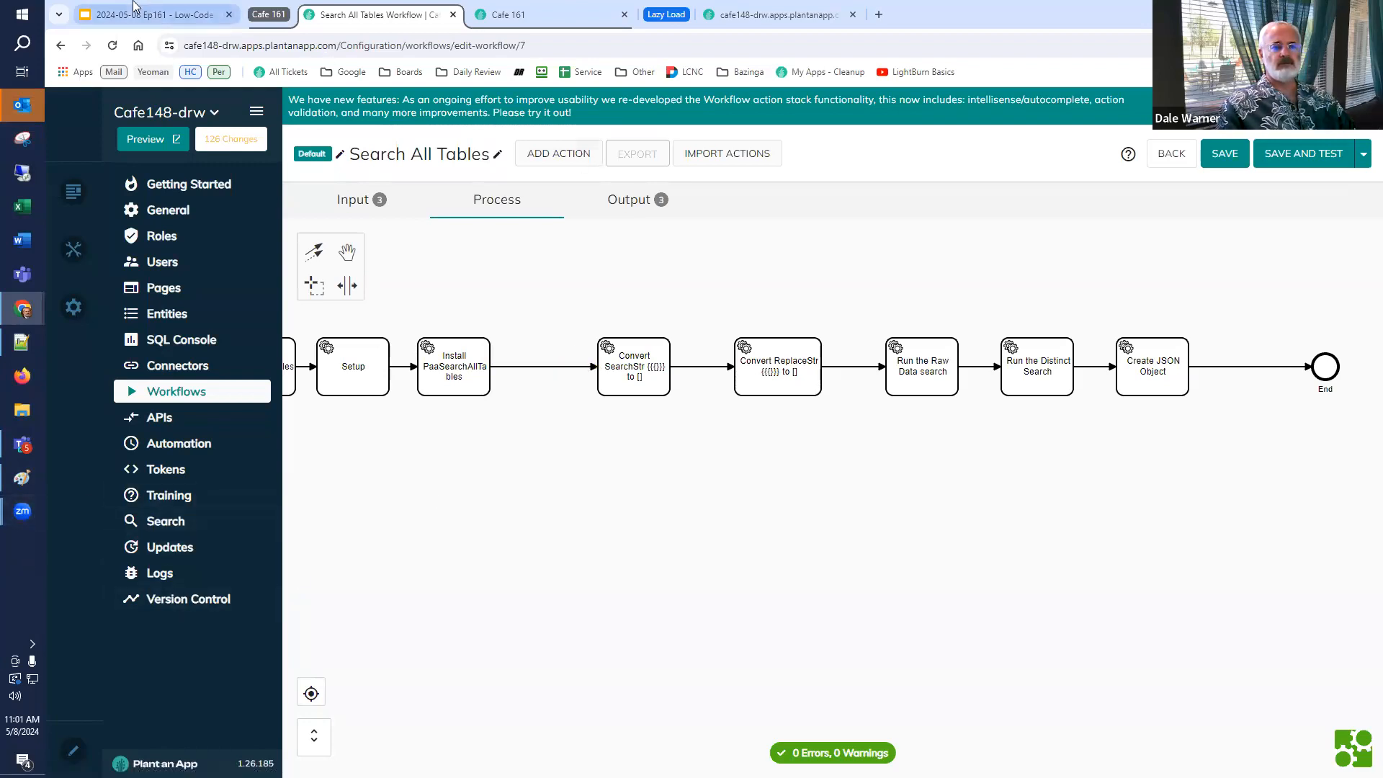
Switch to the presentation, select the final Happy Low-coding slide and start the slideshow.
{"action": "left_click", "coordinate": [137, 16]}
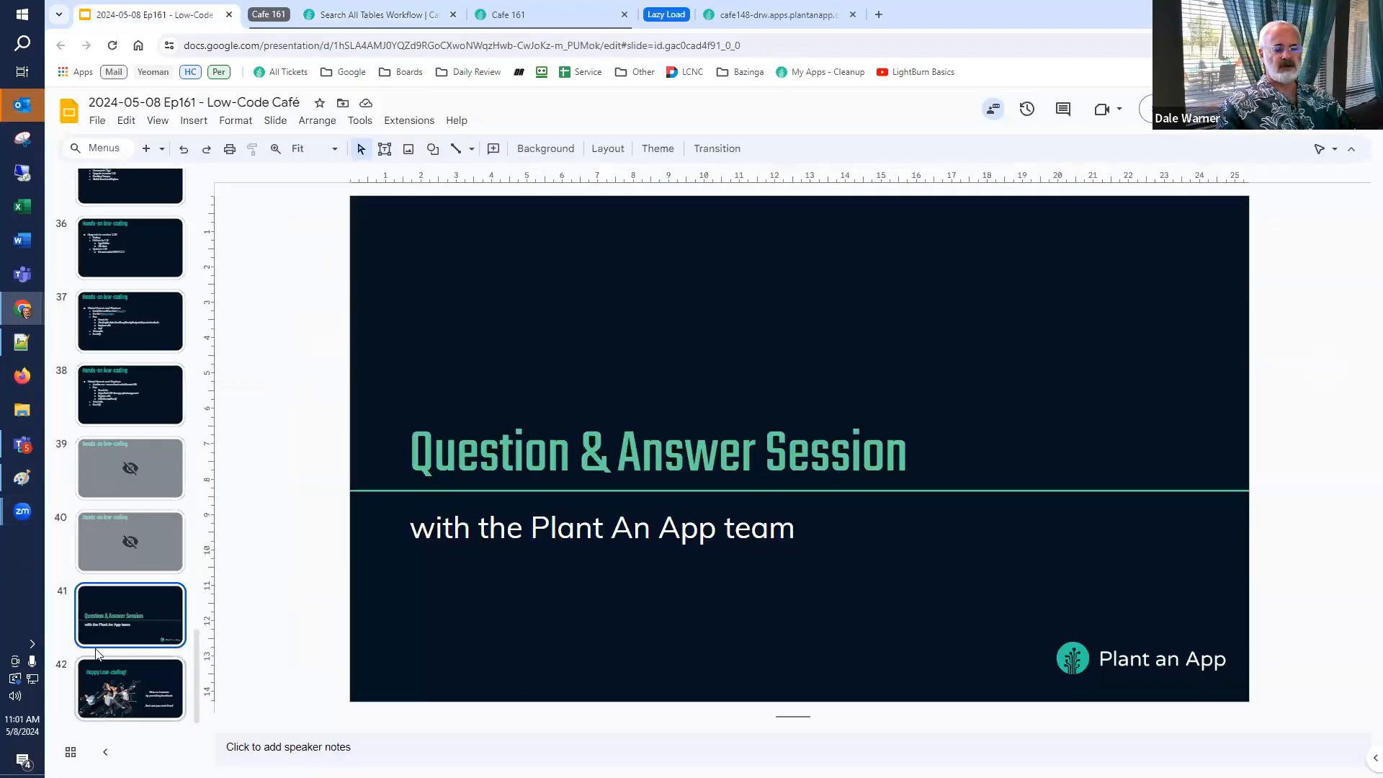
{"action": "left_click", "coordinate": [101, 689]}
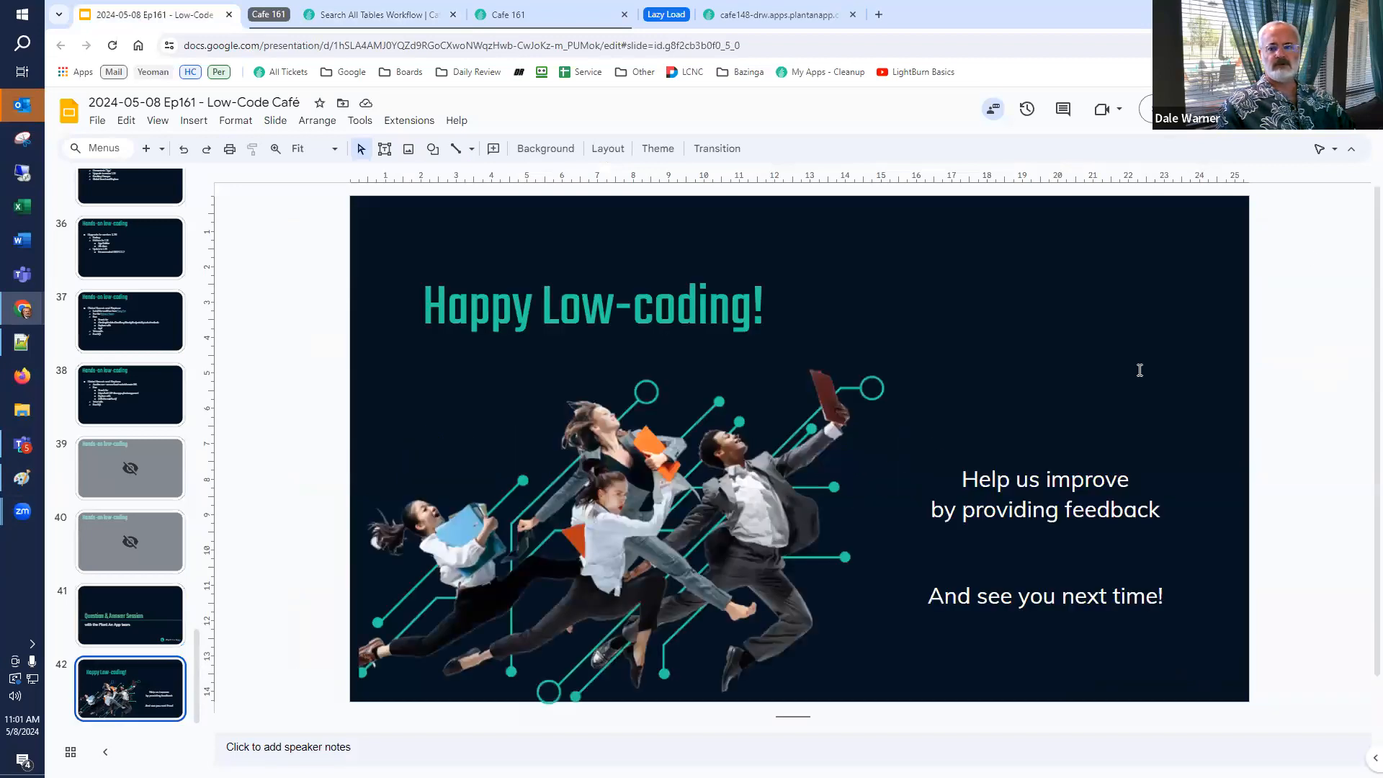
{"action": "left_click", "coordinate": [1171, 108]}
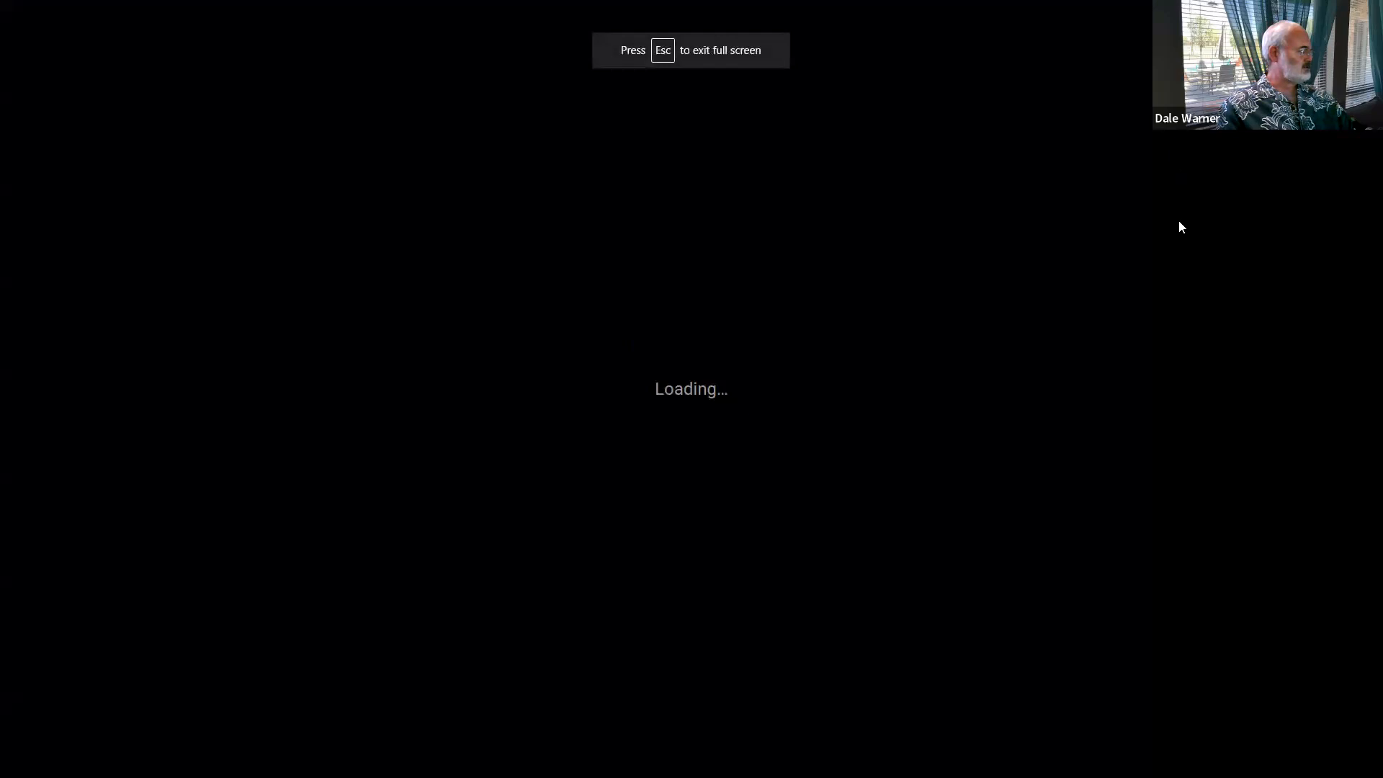